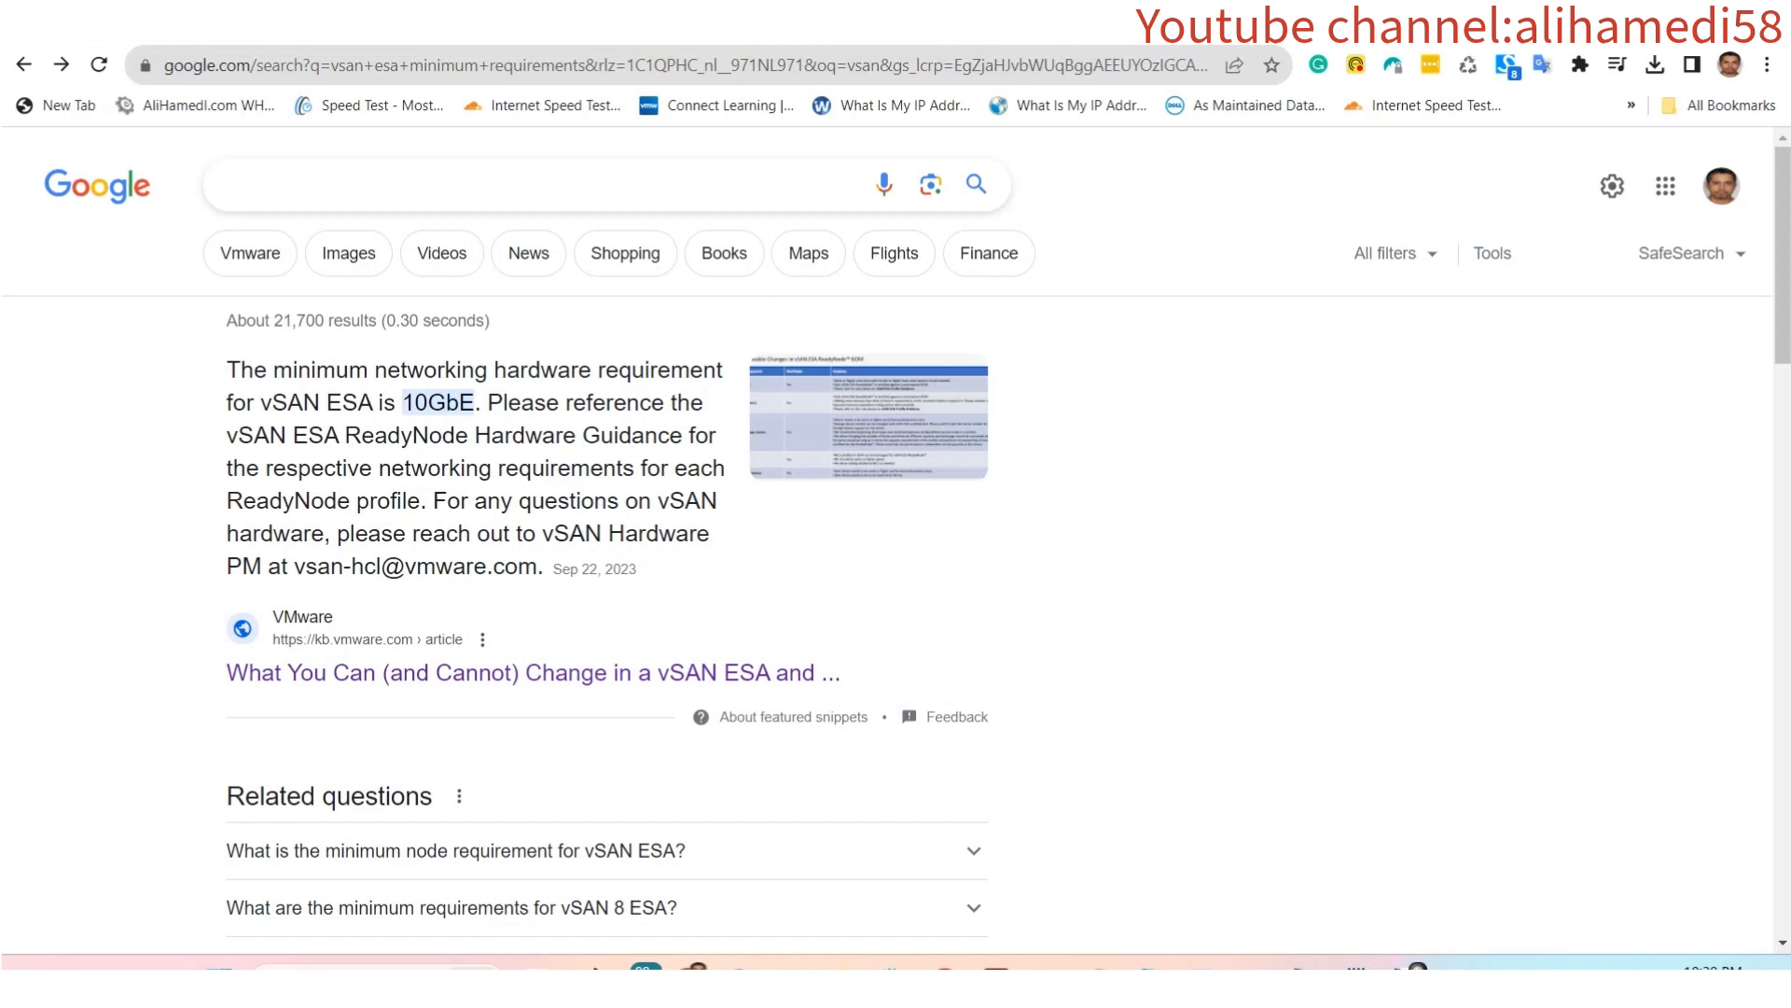
# Switch to the vSphere Client and review host 192.168.8.2's model and the files on datastores DS1, DS2 and DS3.
pyautogui.click(1658, 18)
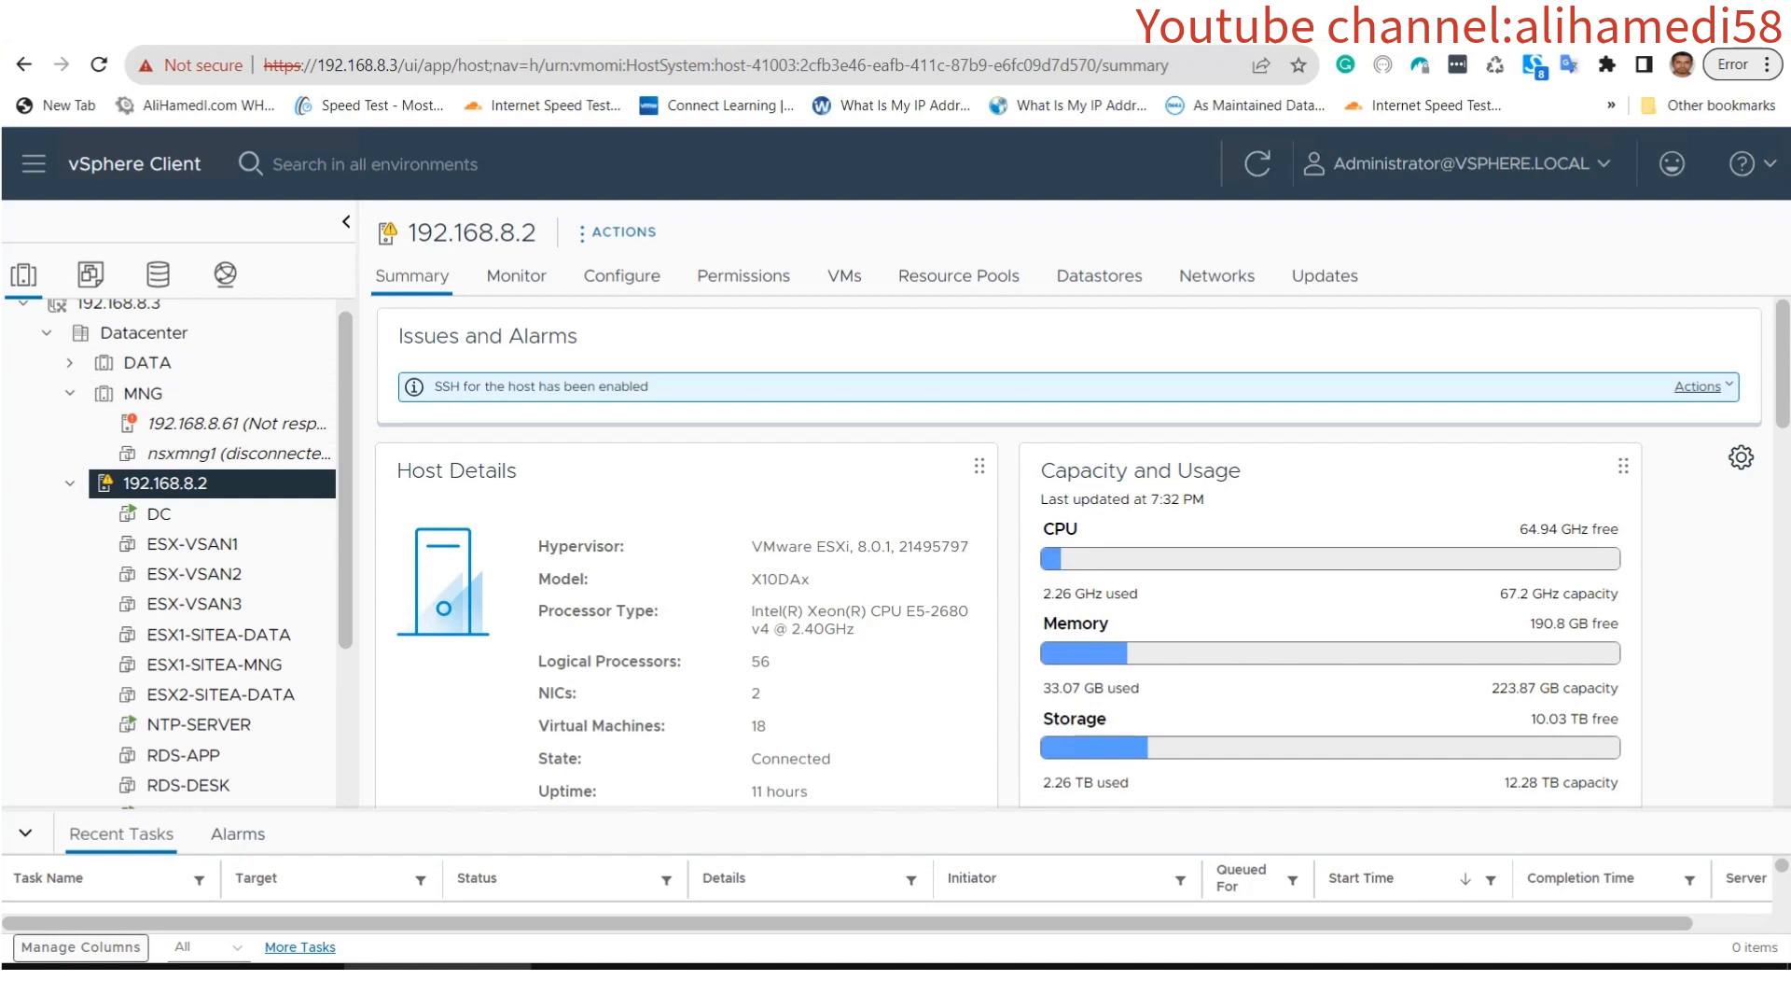
pyautogui.moveTo(752, 580); pyautogui.dragTo(810, 579)
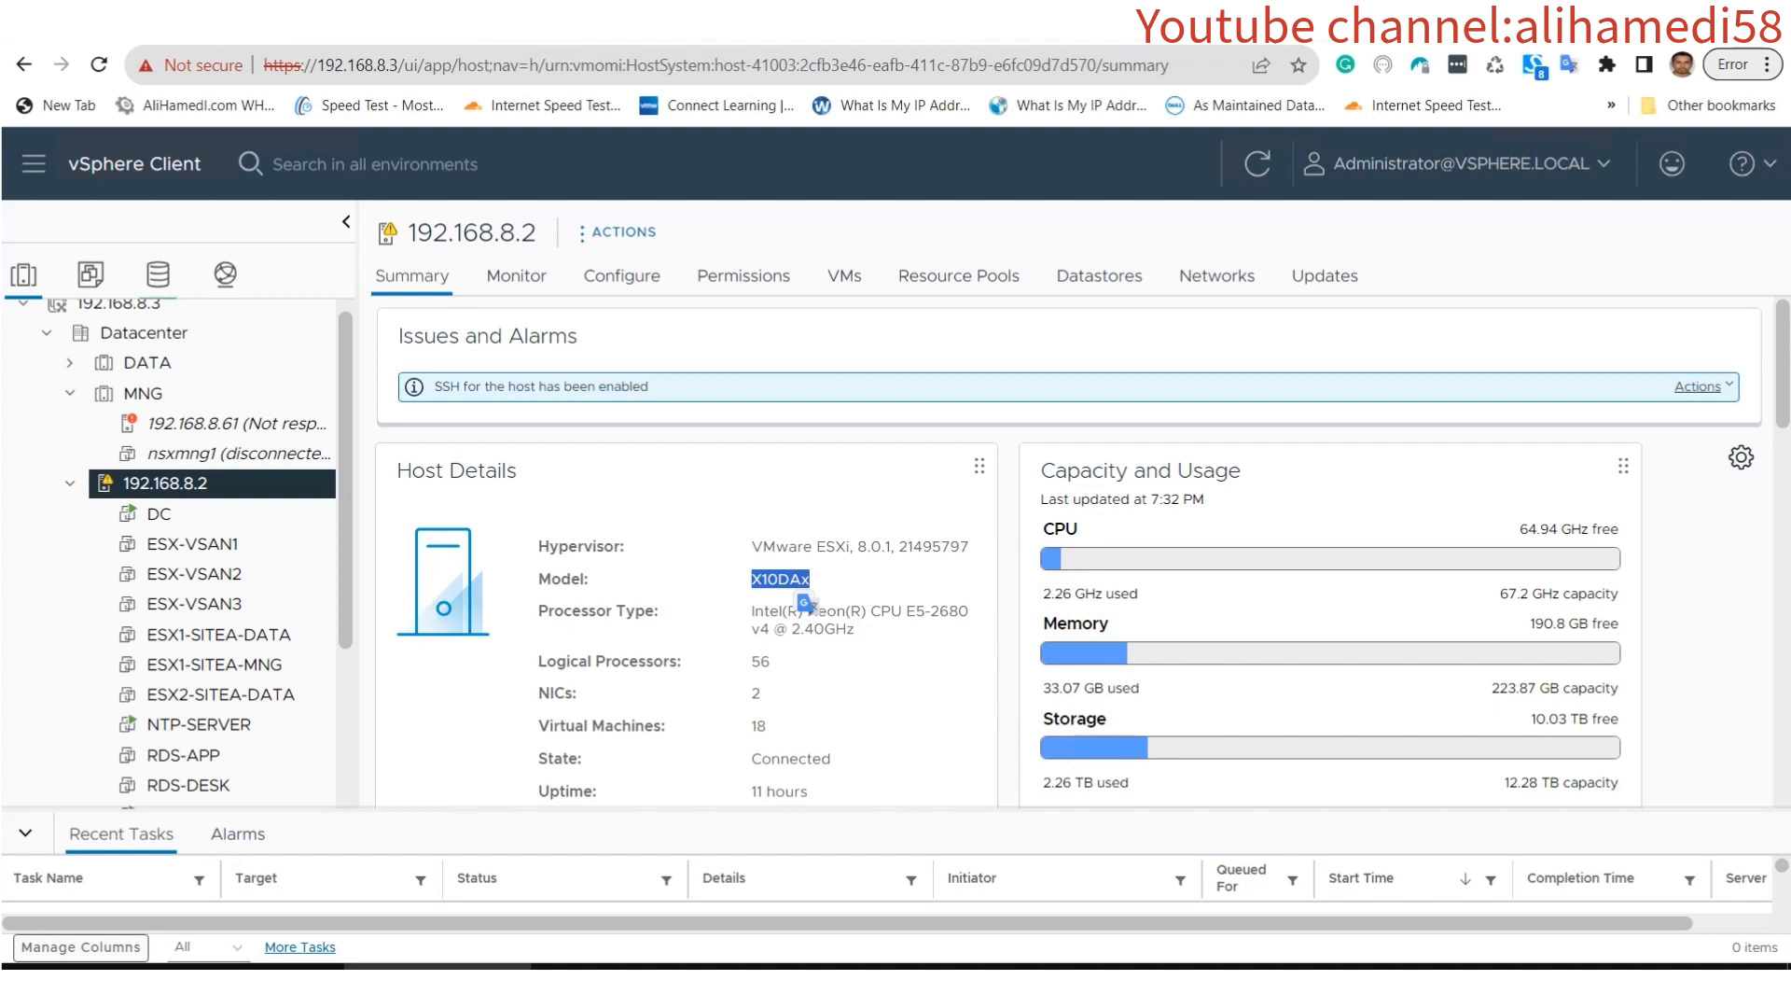
pyautogui.click(140, 528)
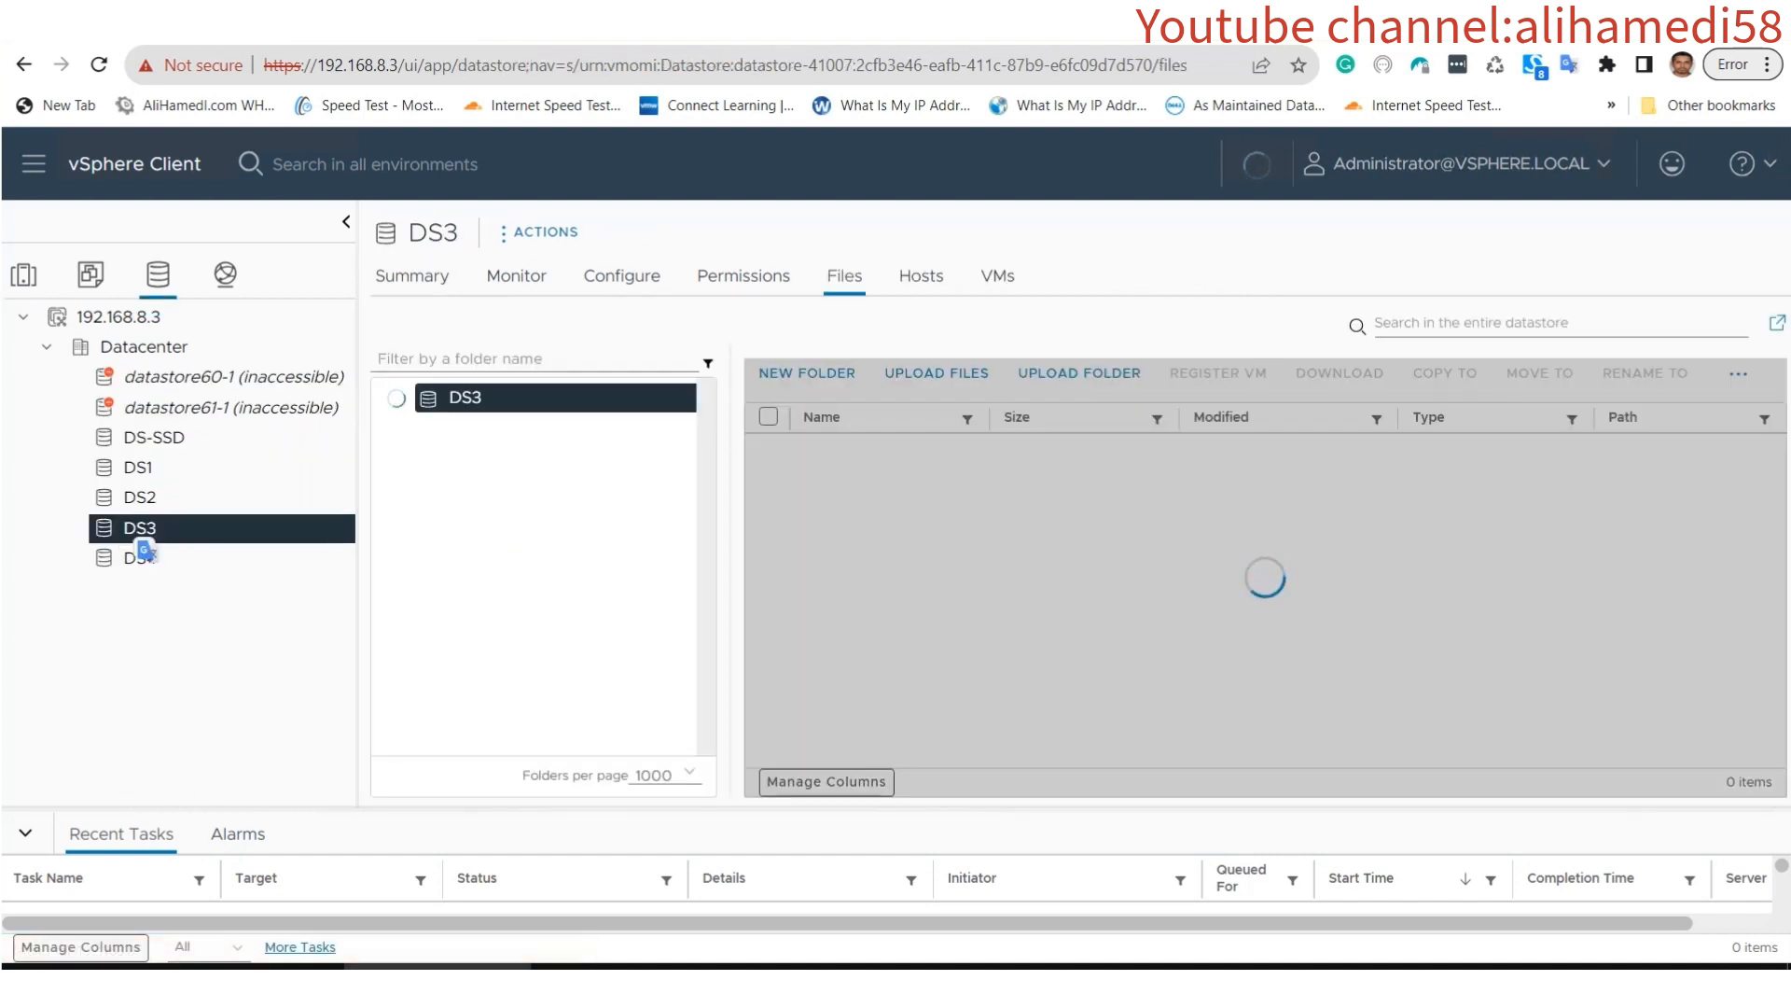
pyautogui.click(138, 467)
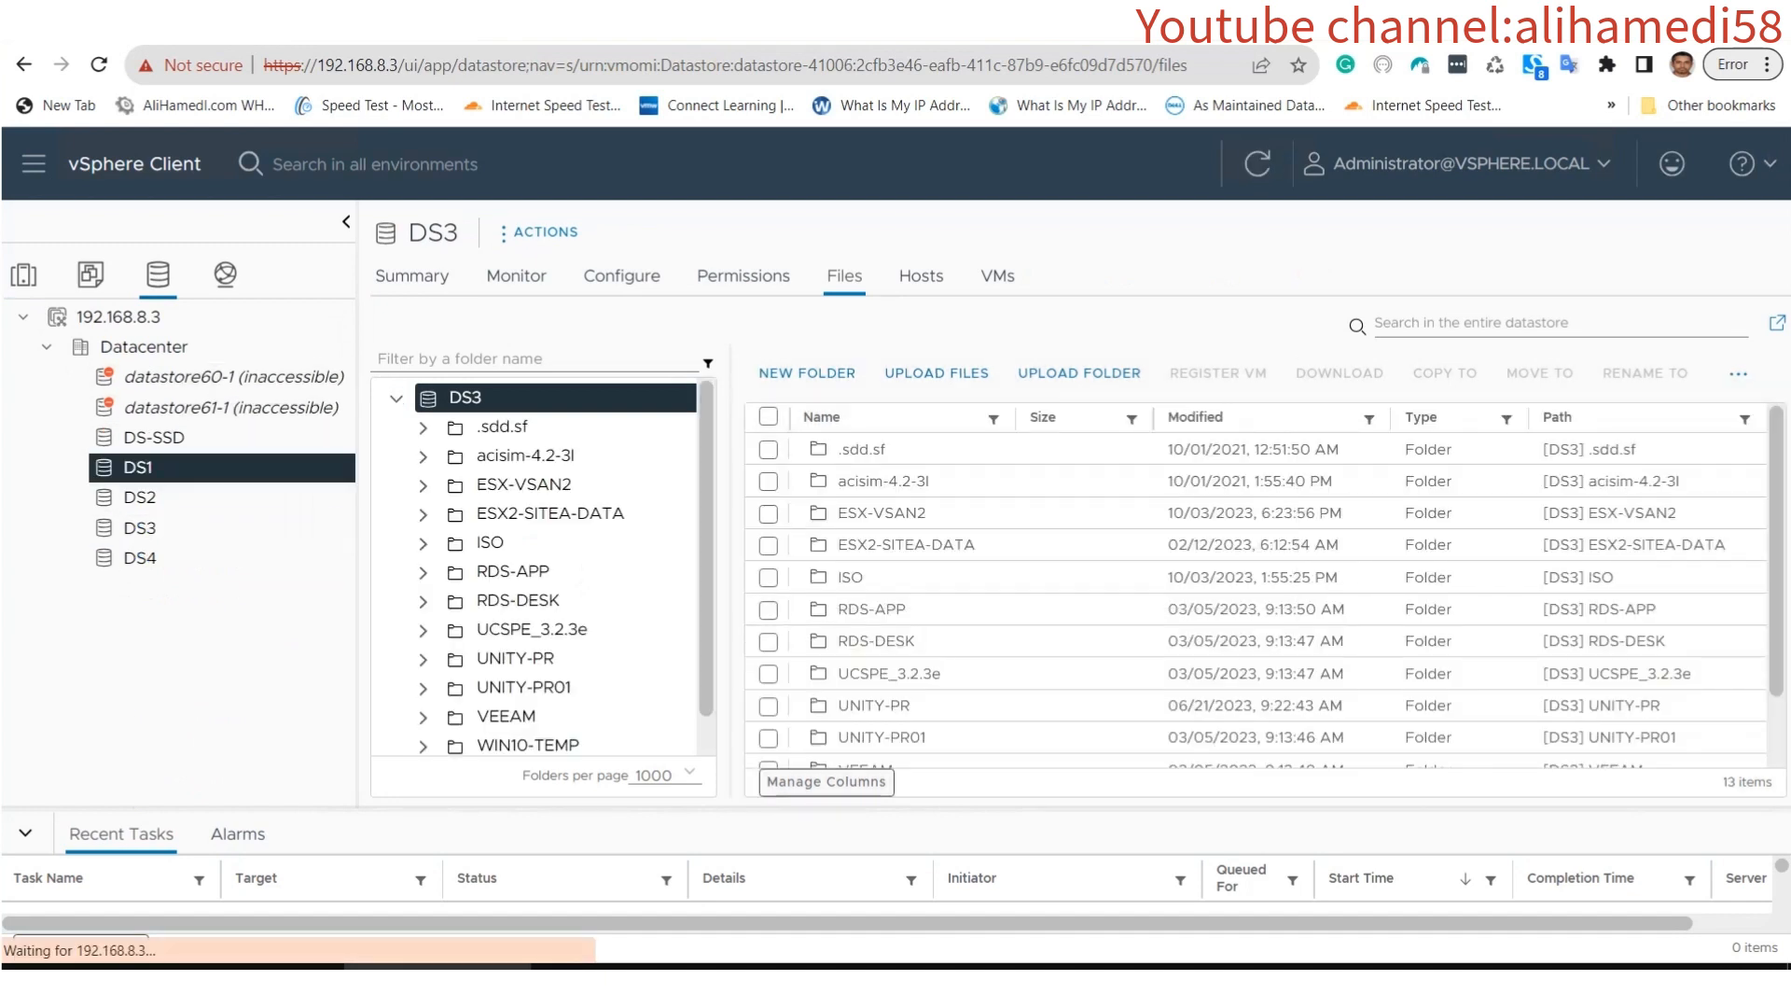
pyautogui.click(140, 496)
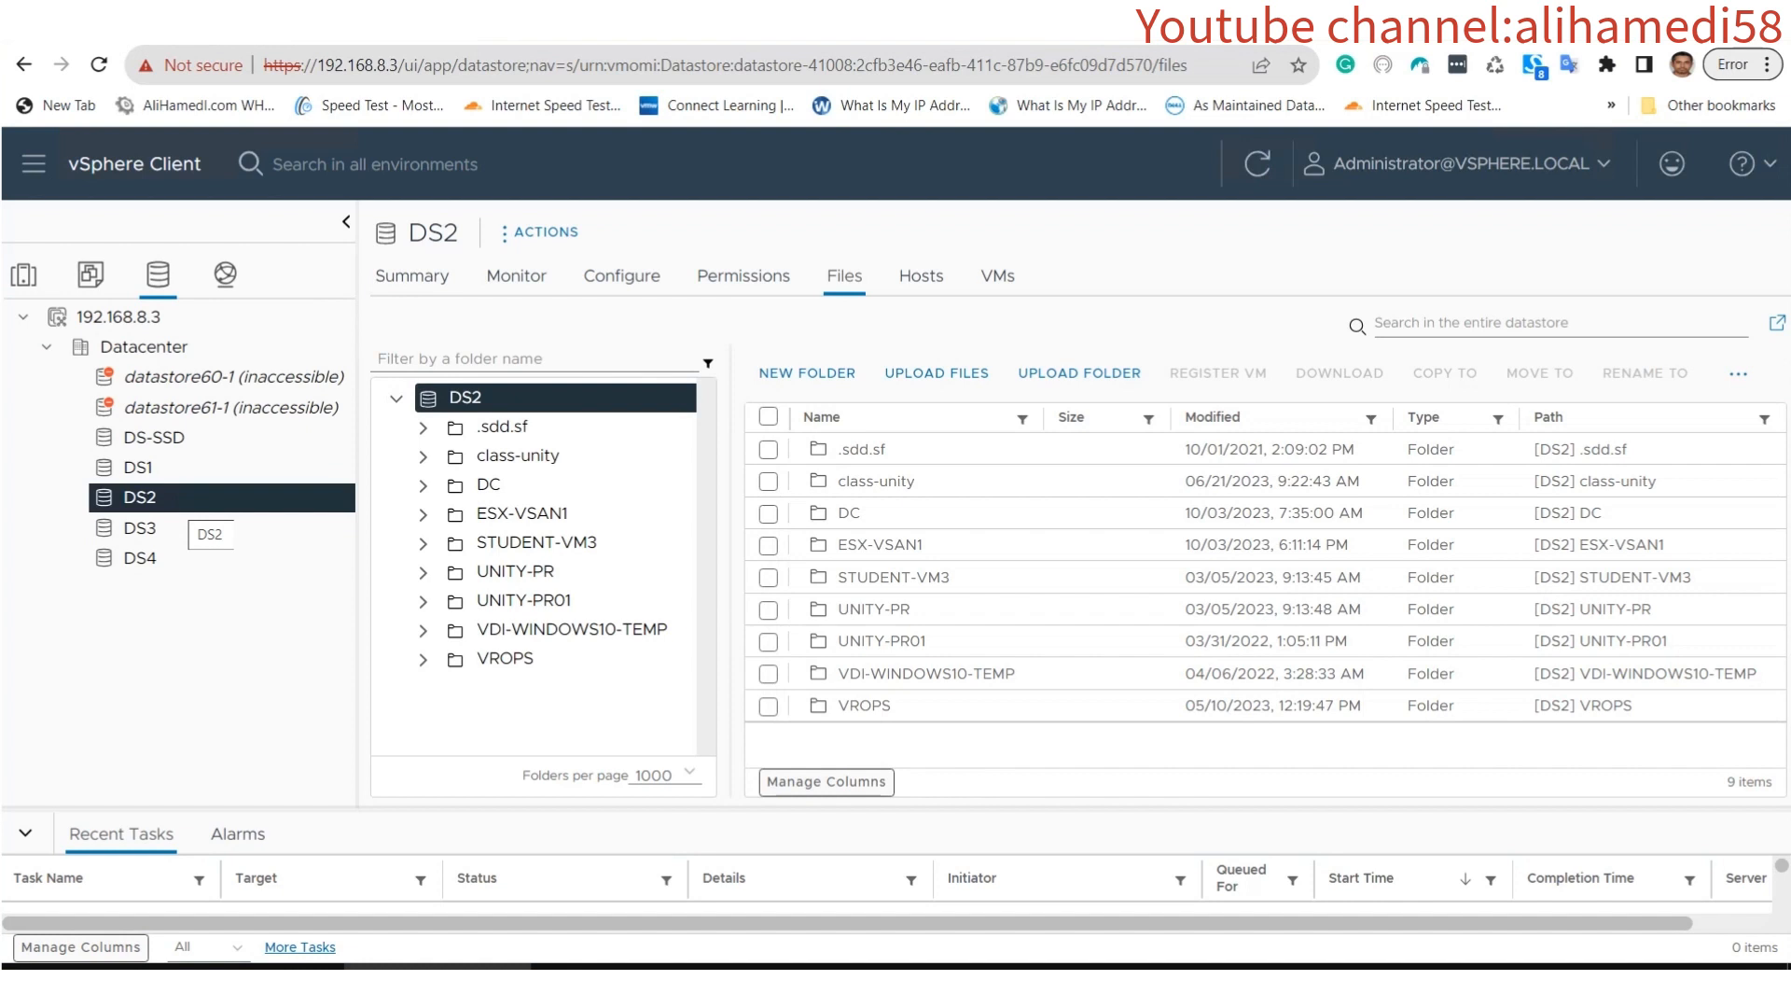
pyautogui.click(162, 527)
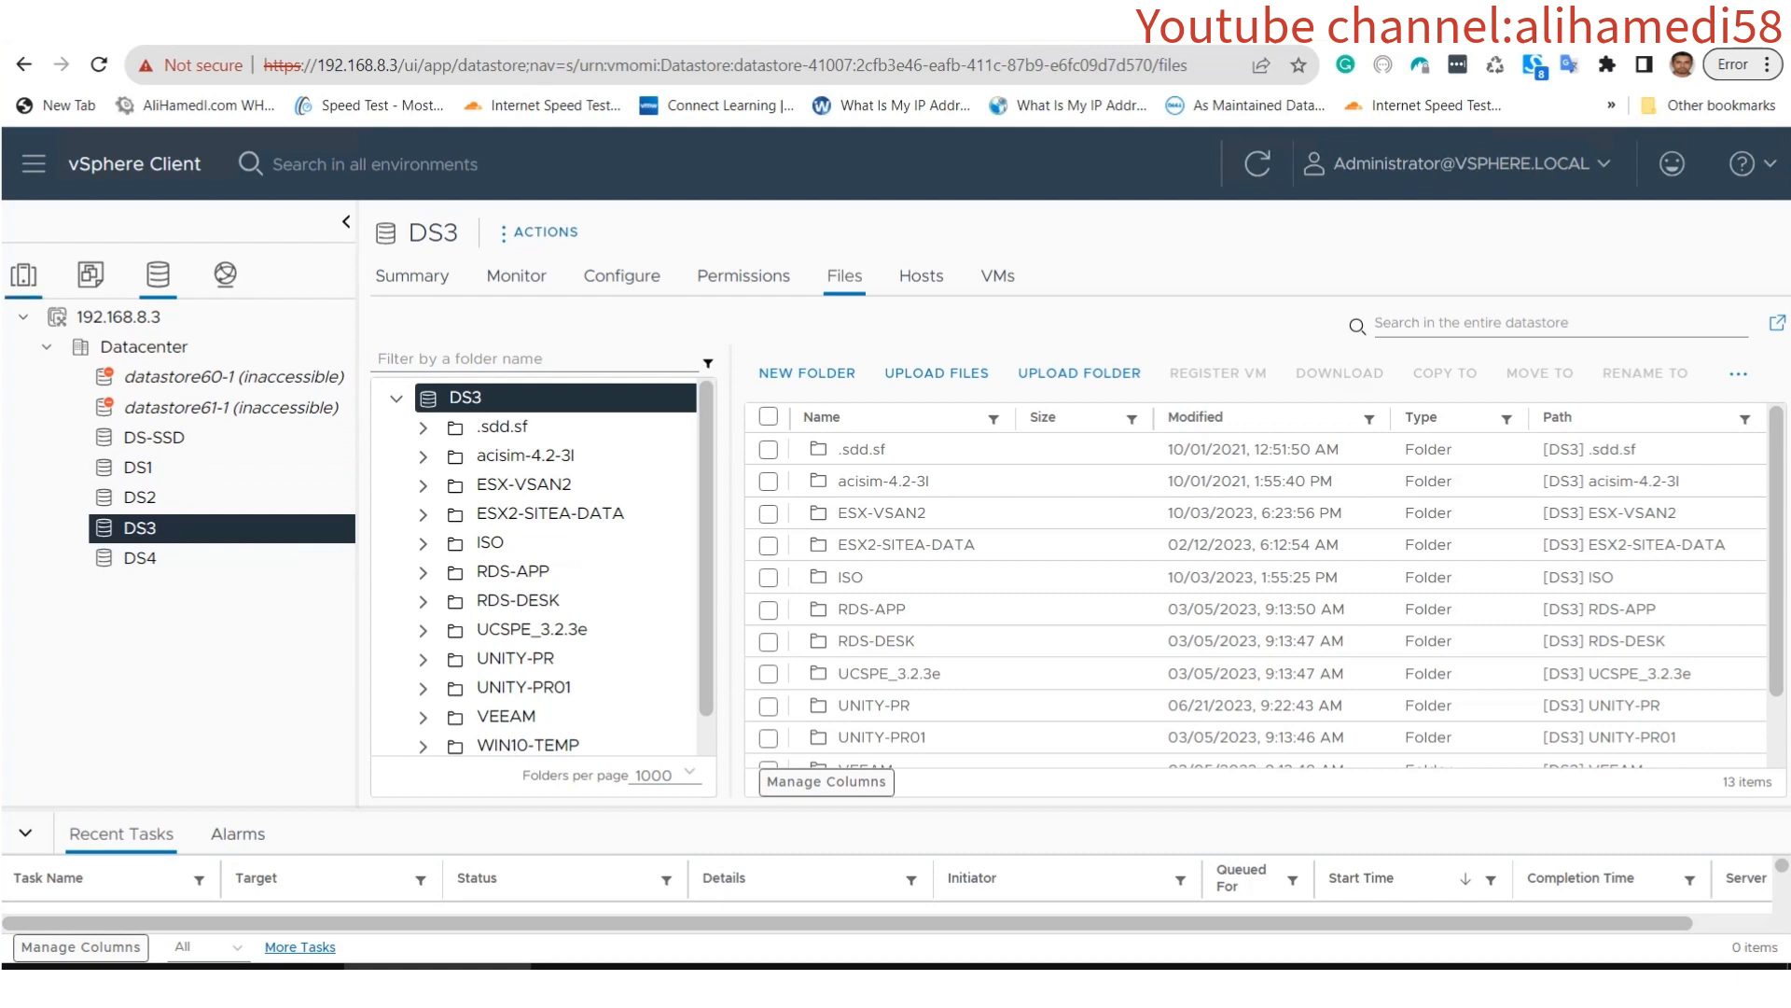
# Start a new virtual machine on host 192.168.8.2 with the creation type Create a new virtual machine.
pyautogui.click(23, 275)
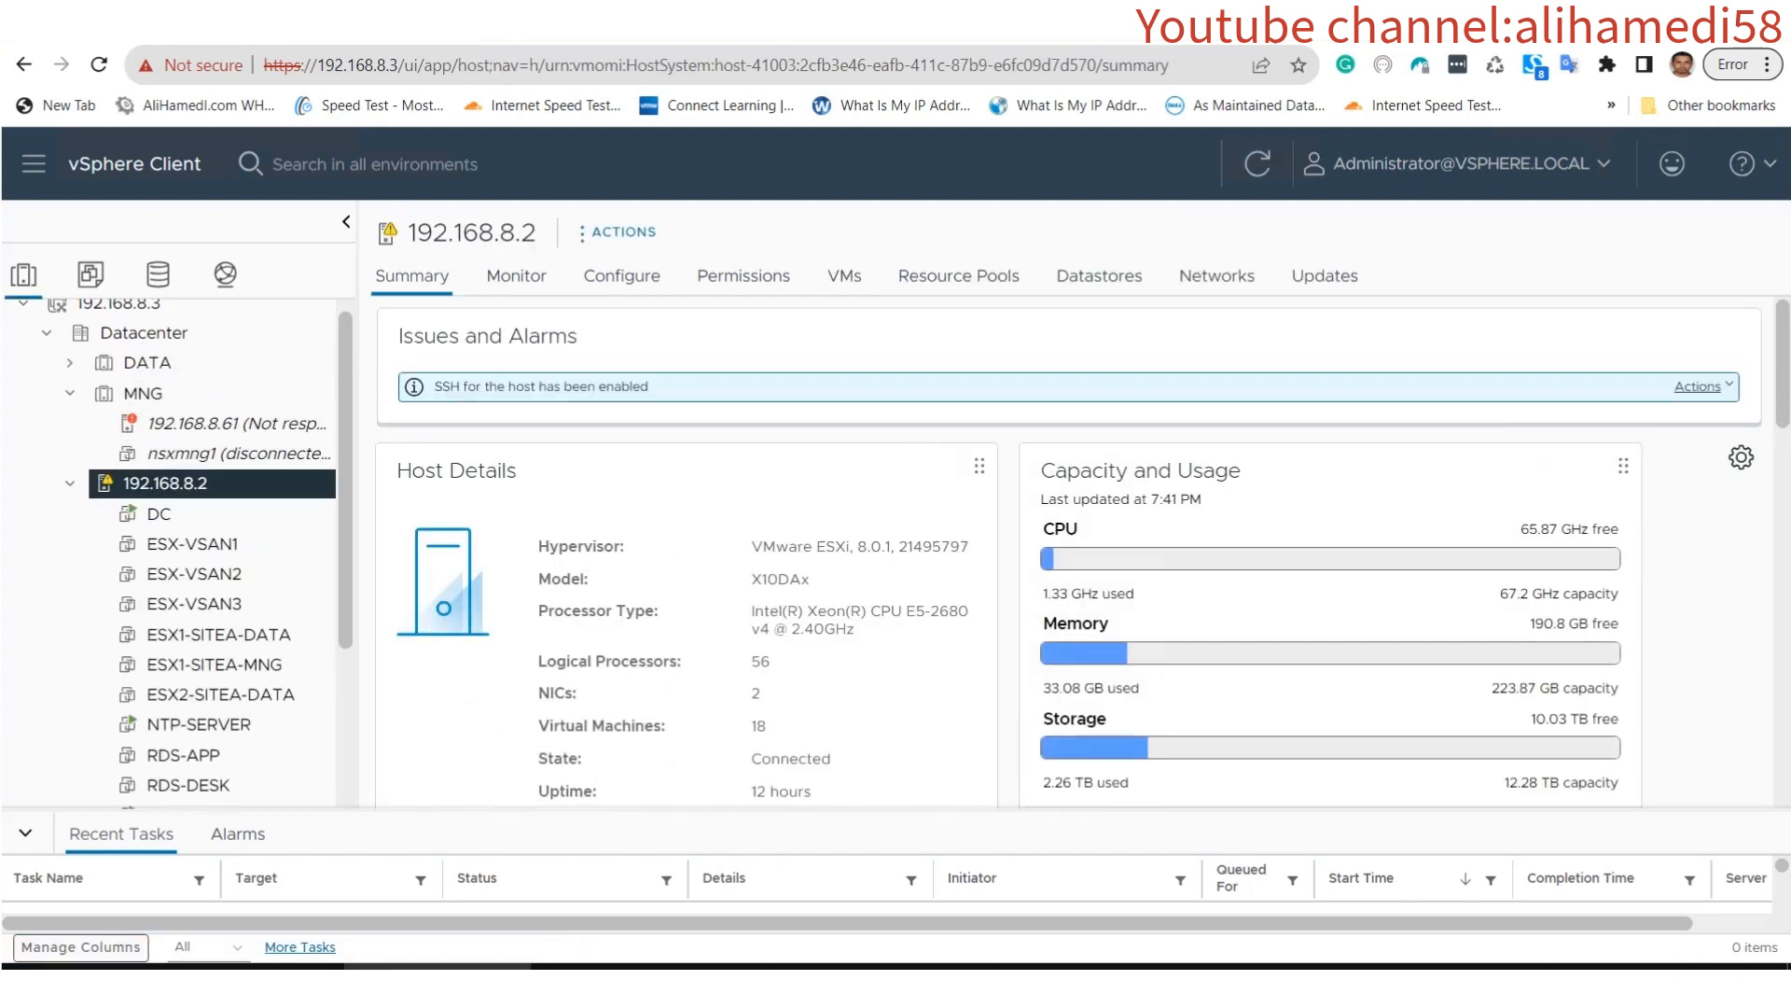
pyautogui.rightClick(170, 480)
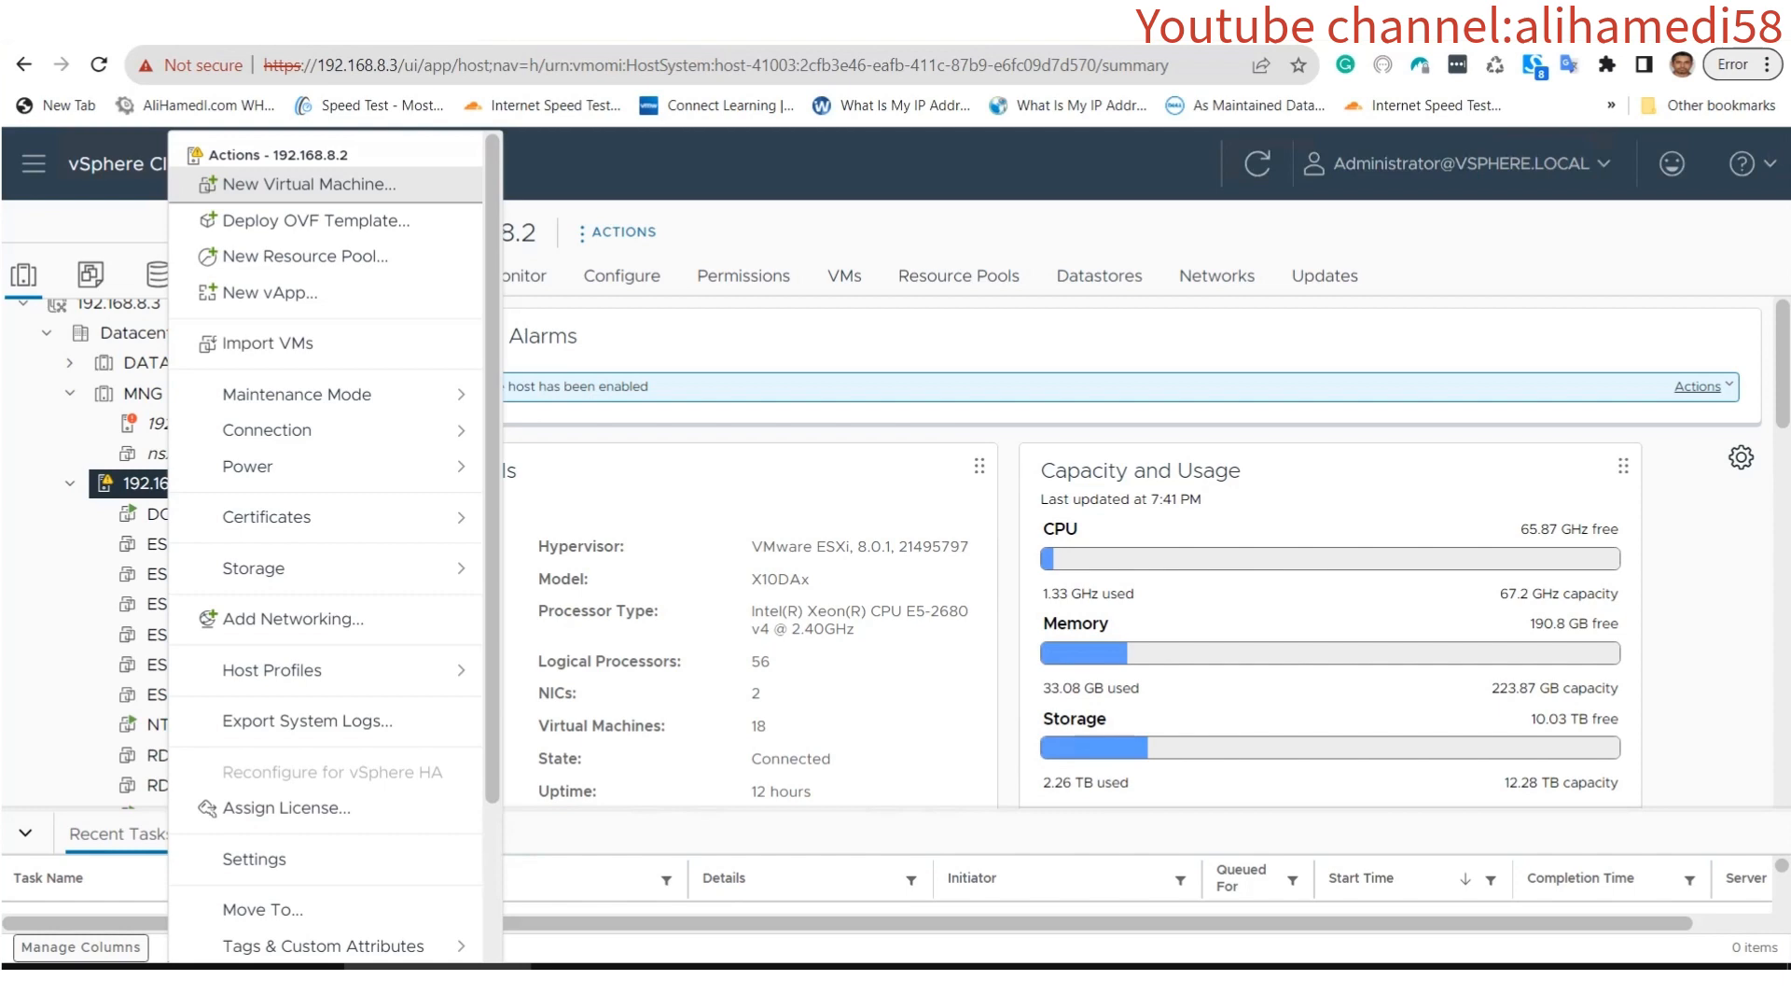
pyautogui.click(309, 185)
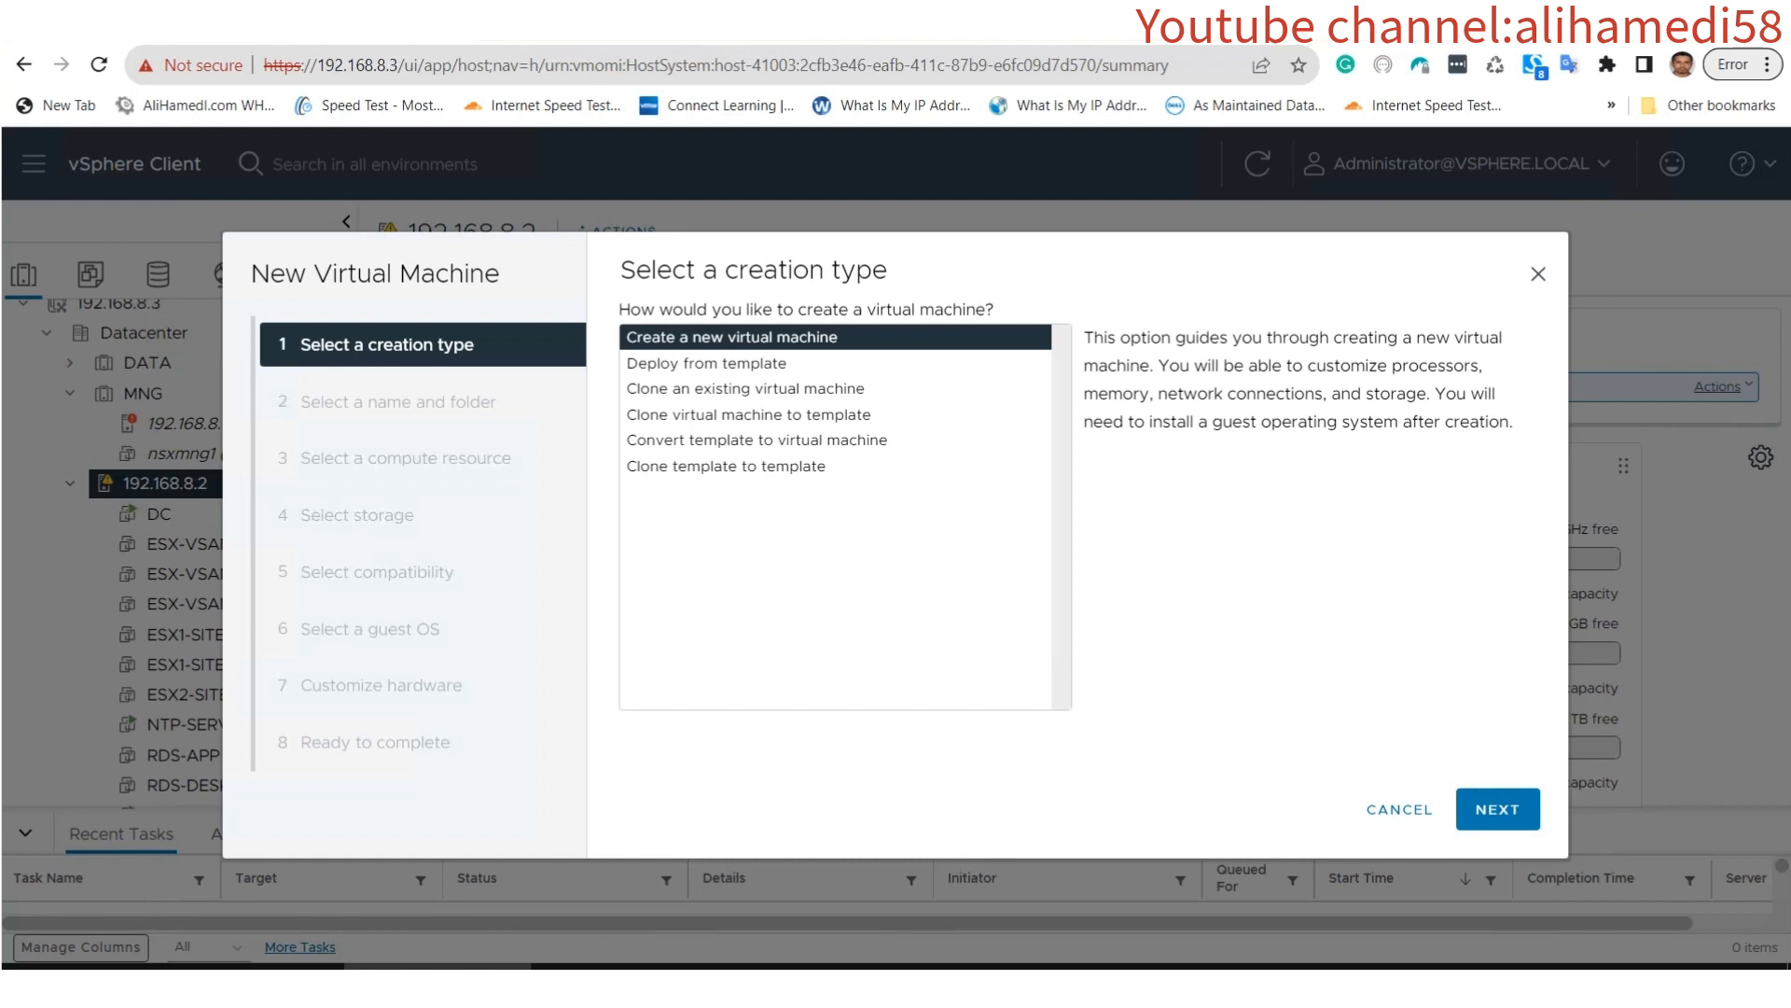
pyautogui.click(1498, 809)
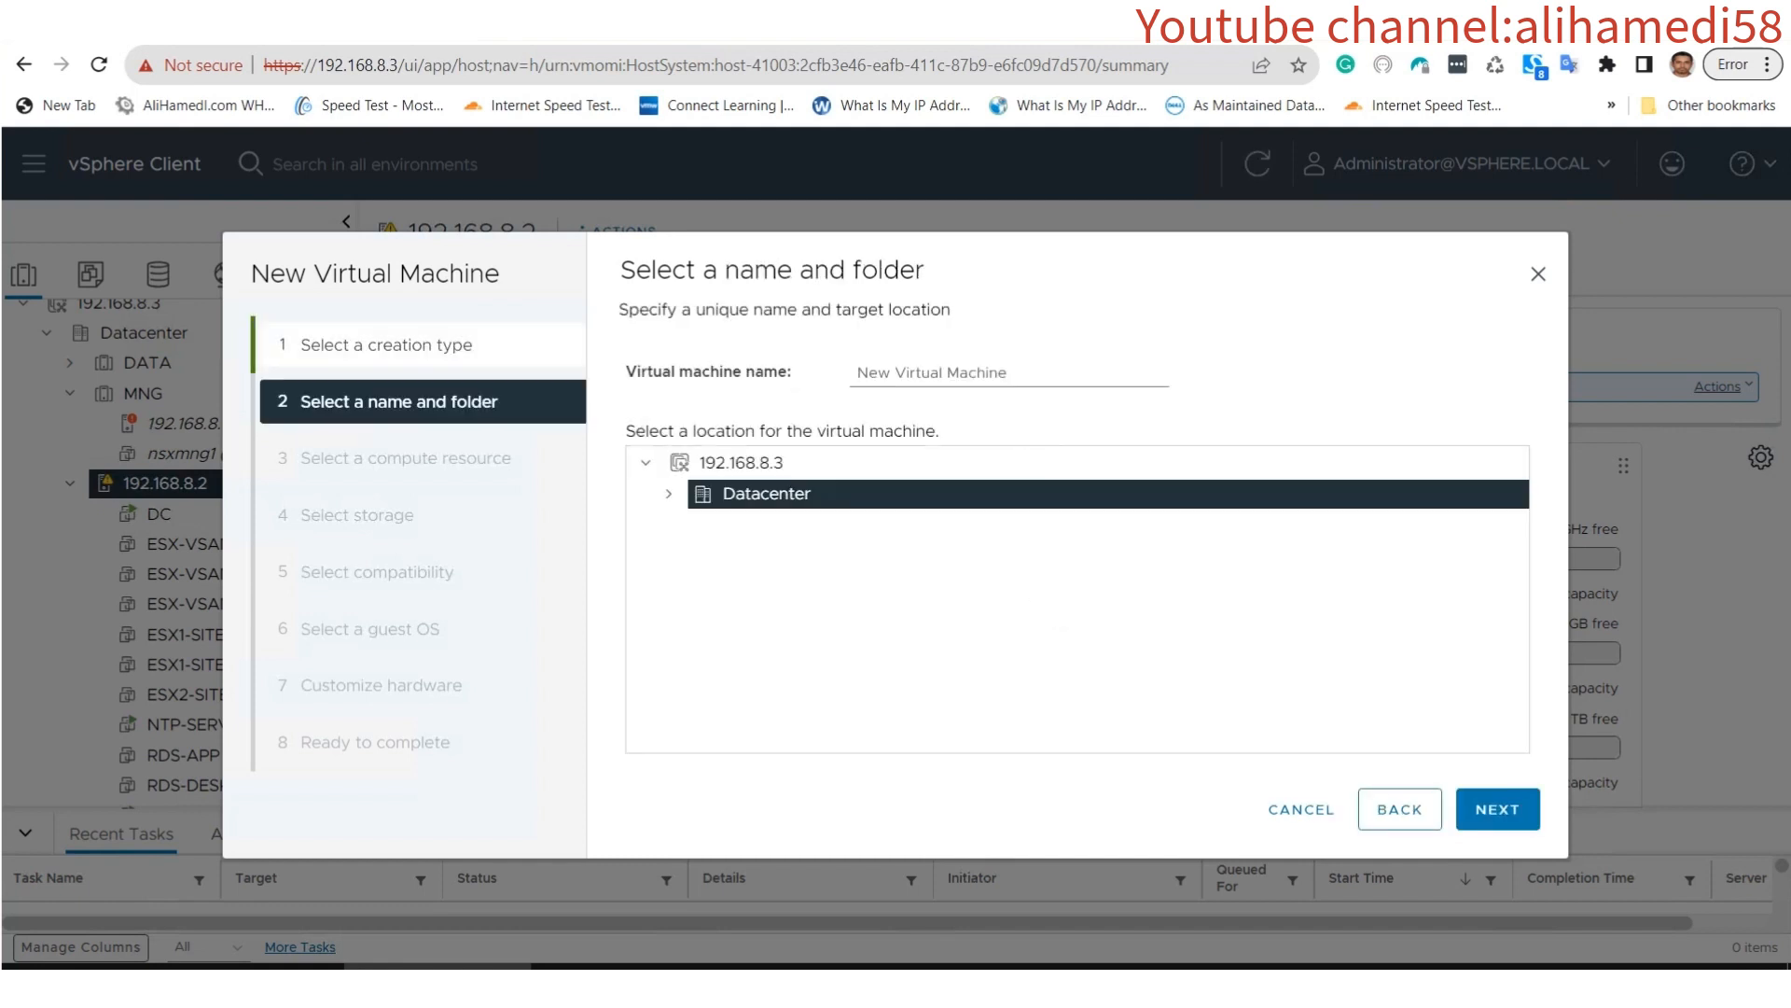
# Name the virtual machine ESX-VSAM and keep Datacenter as its location.
pyautogui.click(1009, 373)
pyautogui.hotkey('ctrl', 'a')
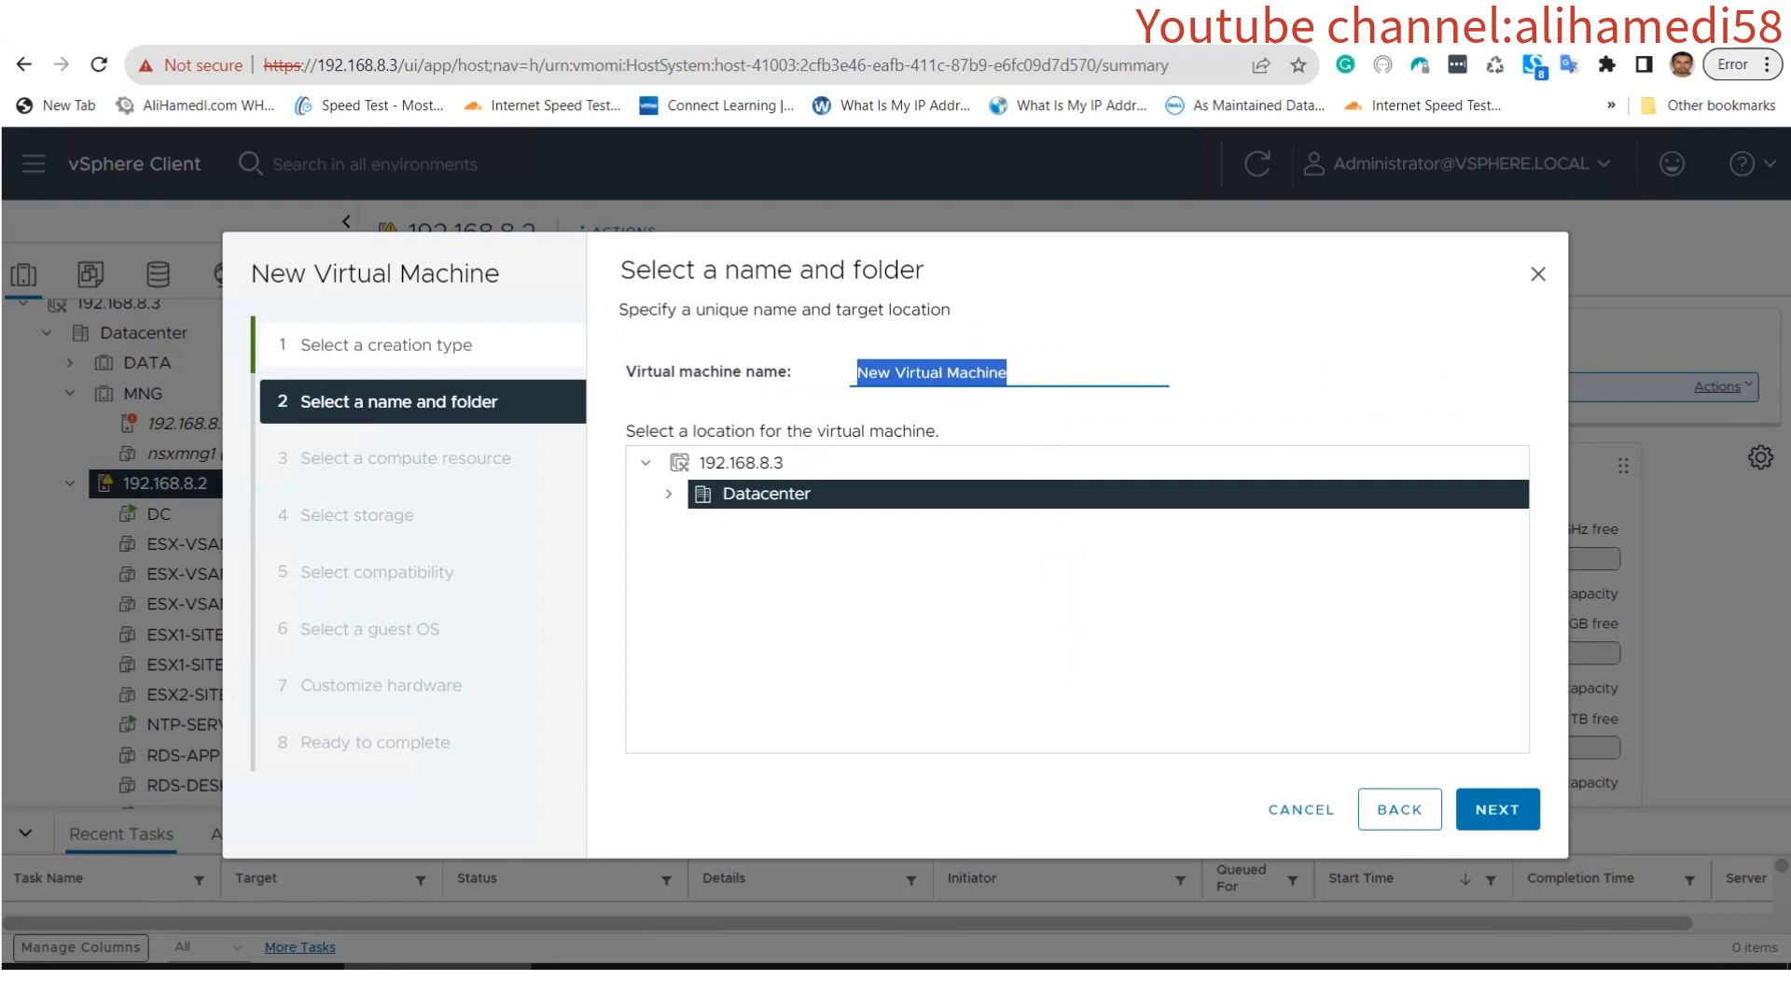
pyautogui.write('ESX-')
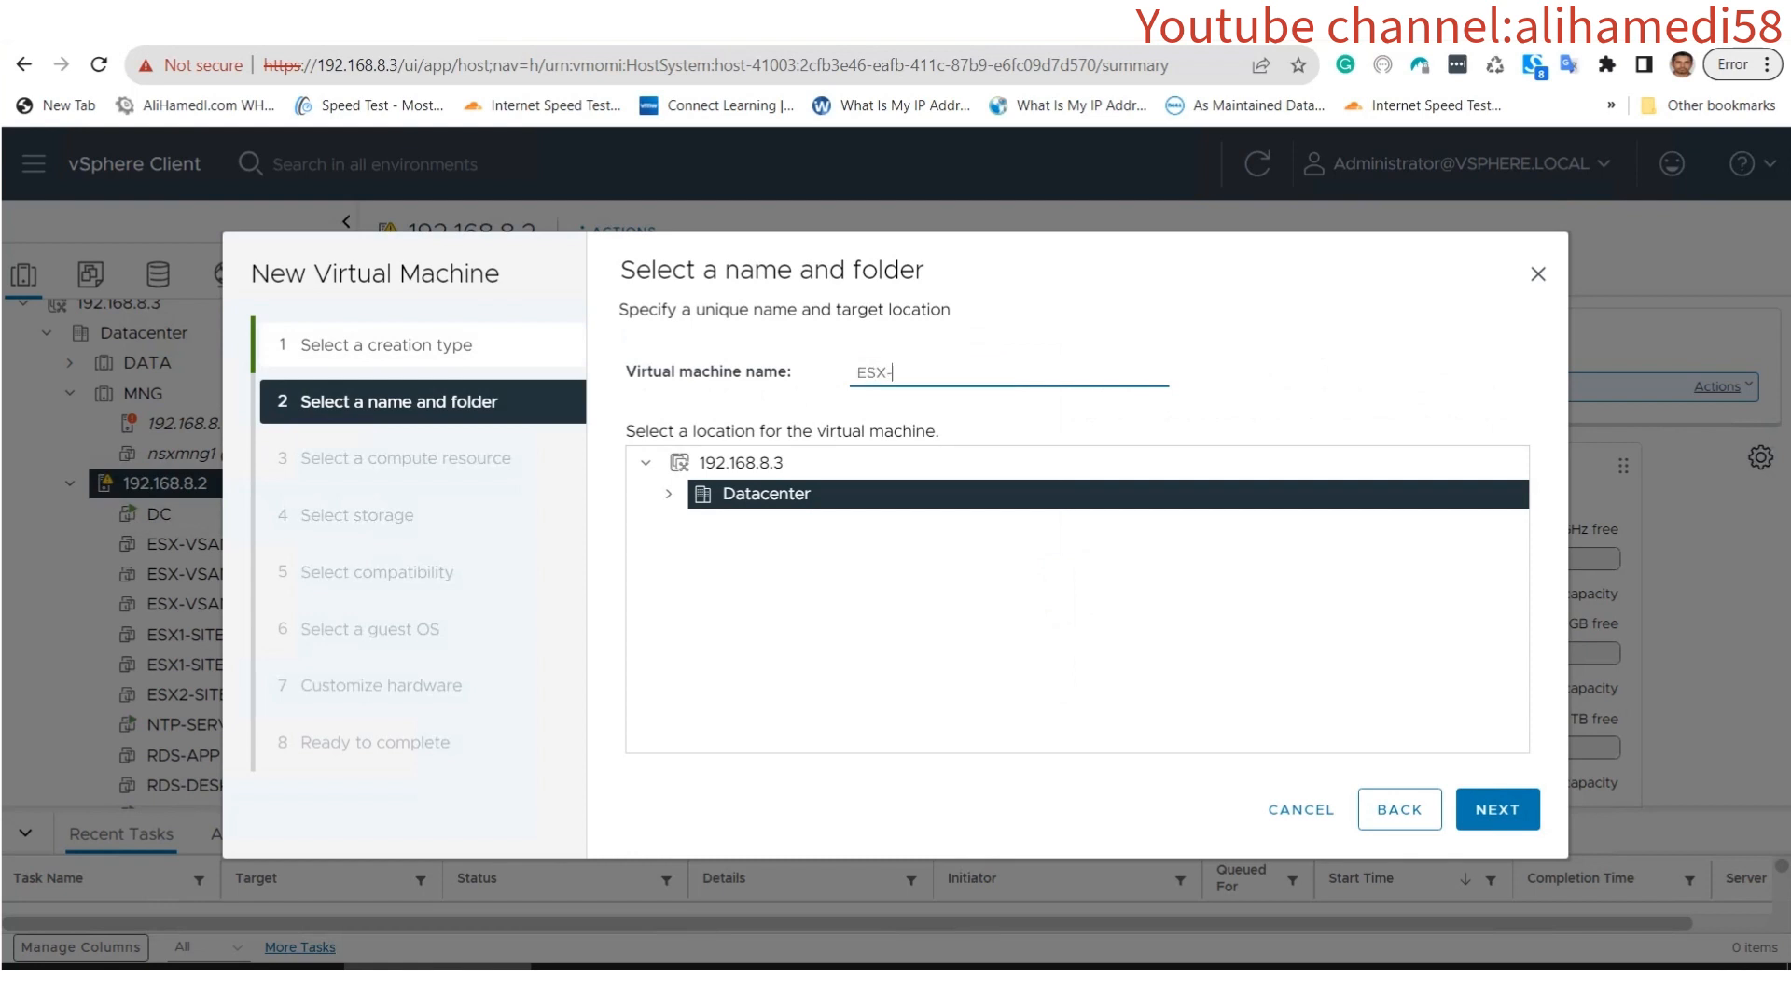
pyautogui.write('VSAM')
pyautogui.click(1497, 809)
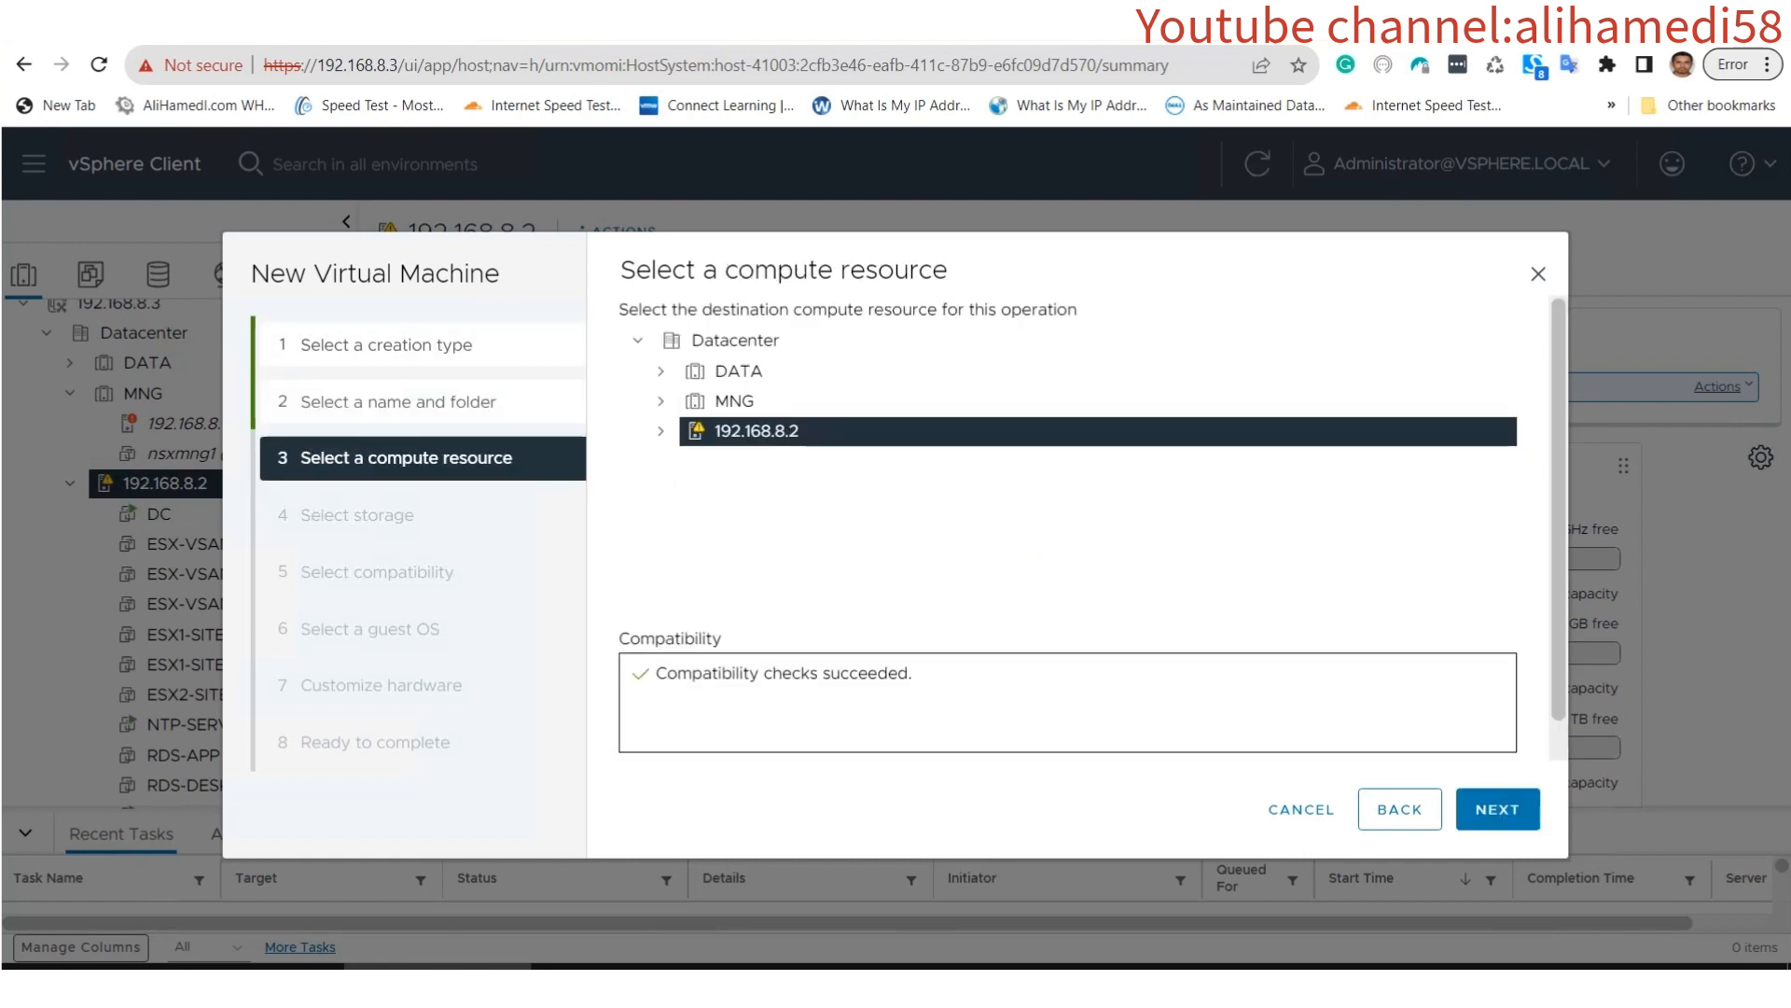
# Keep 192.168.8.2 as the compute resource and choose datastore DS4 for the virtual machine's files.
pyautogui.click(1497, 809)
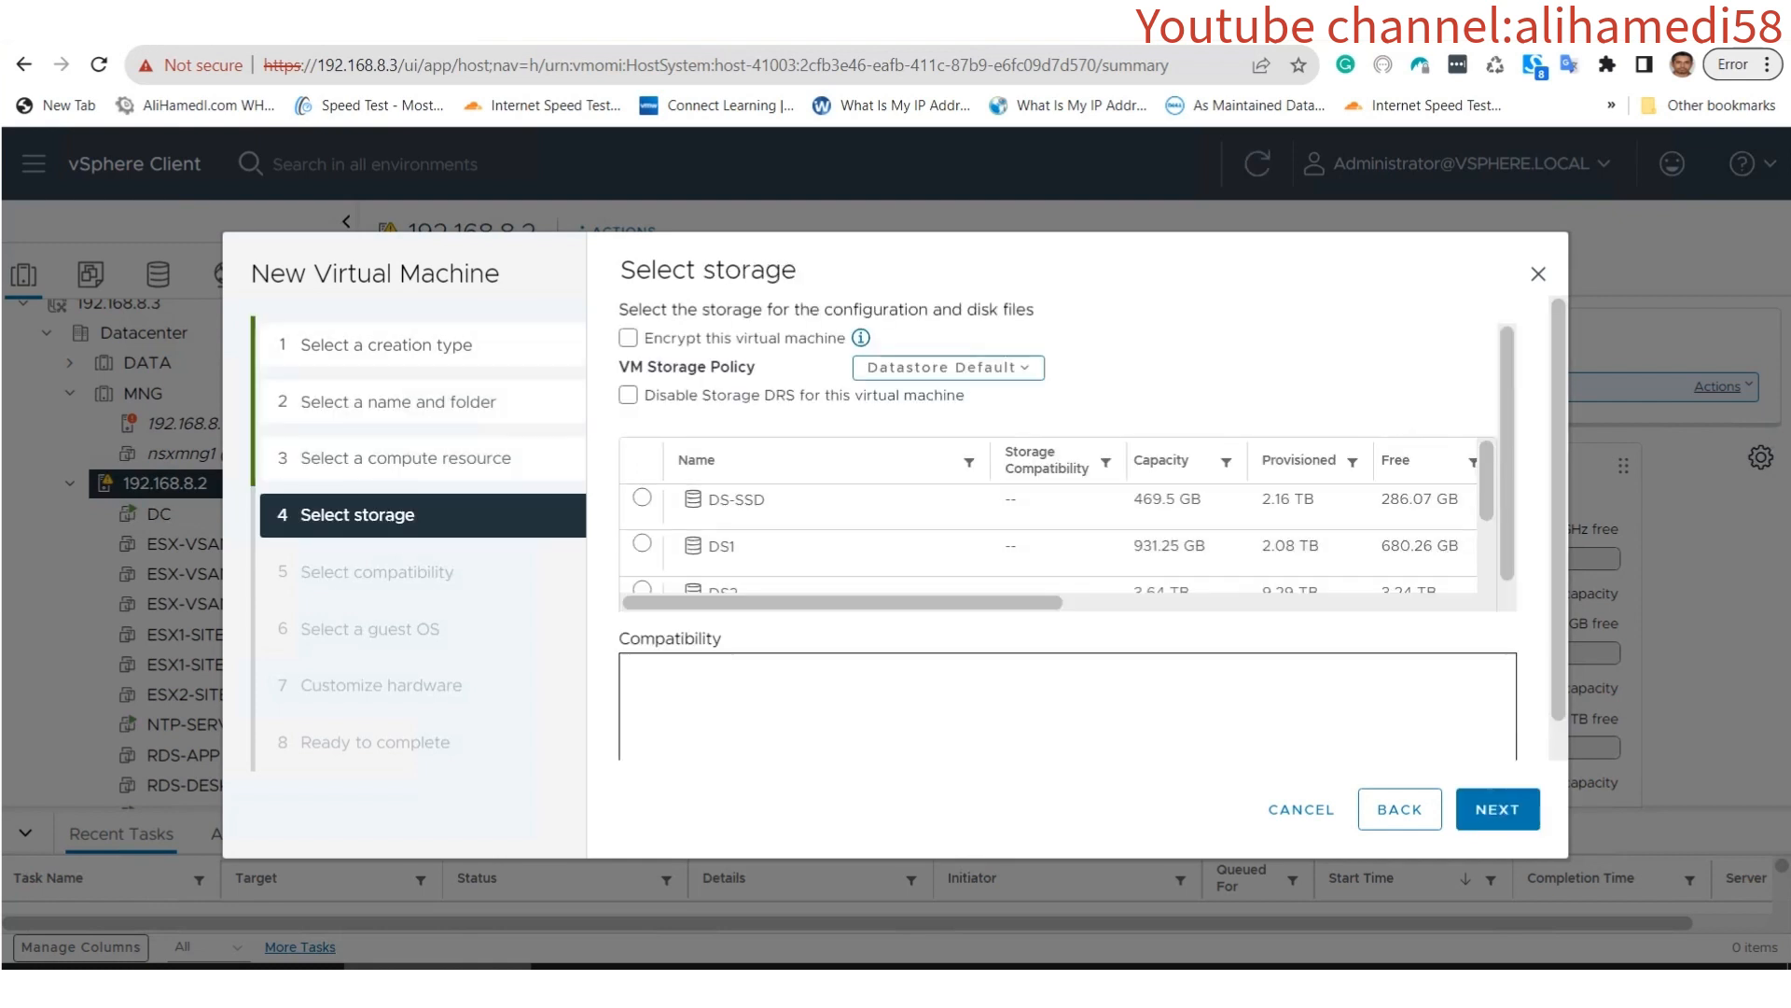
pyautogui.scroll(-3, 1047, 536)
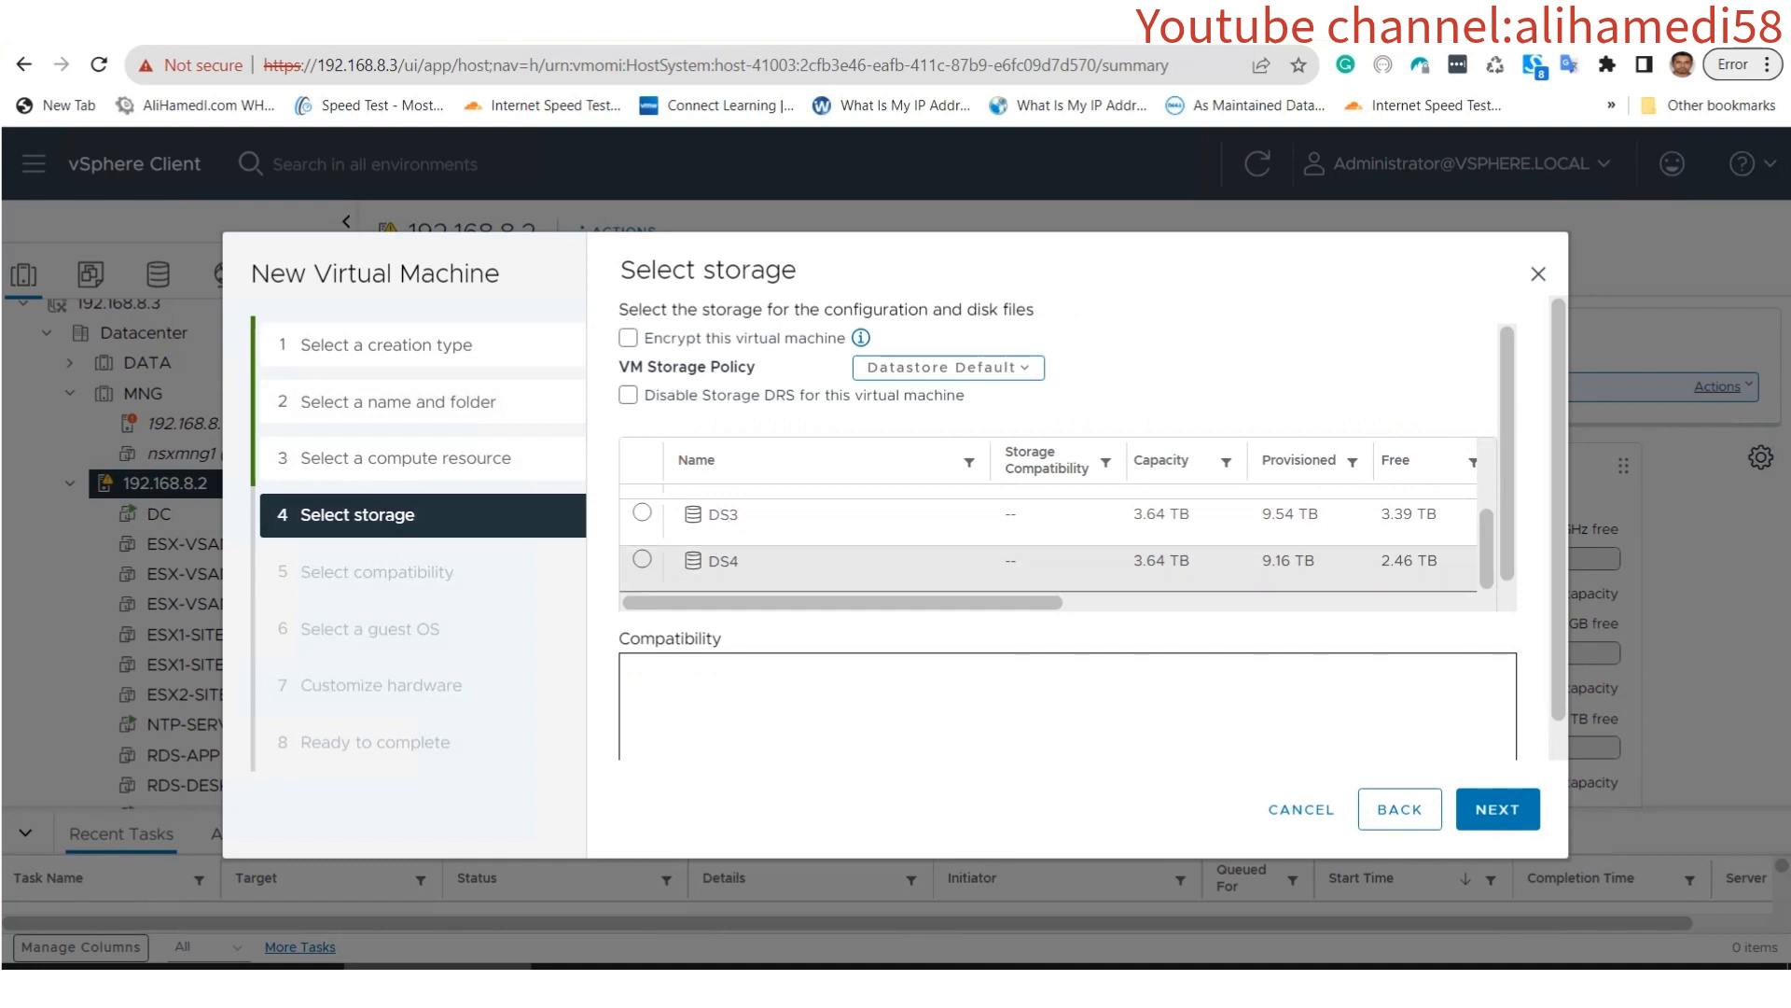
pyautogui.click(642, 560)
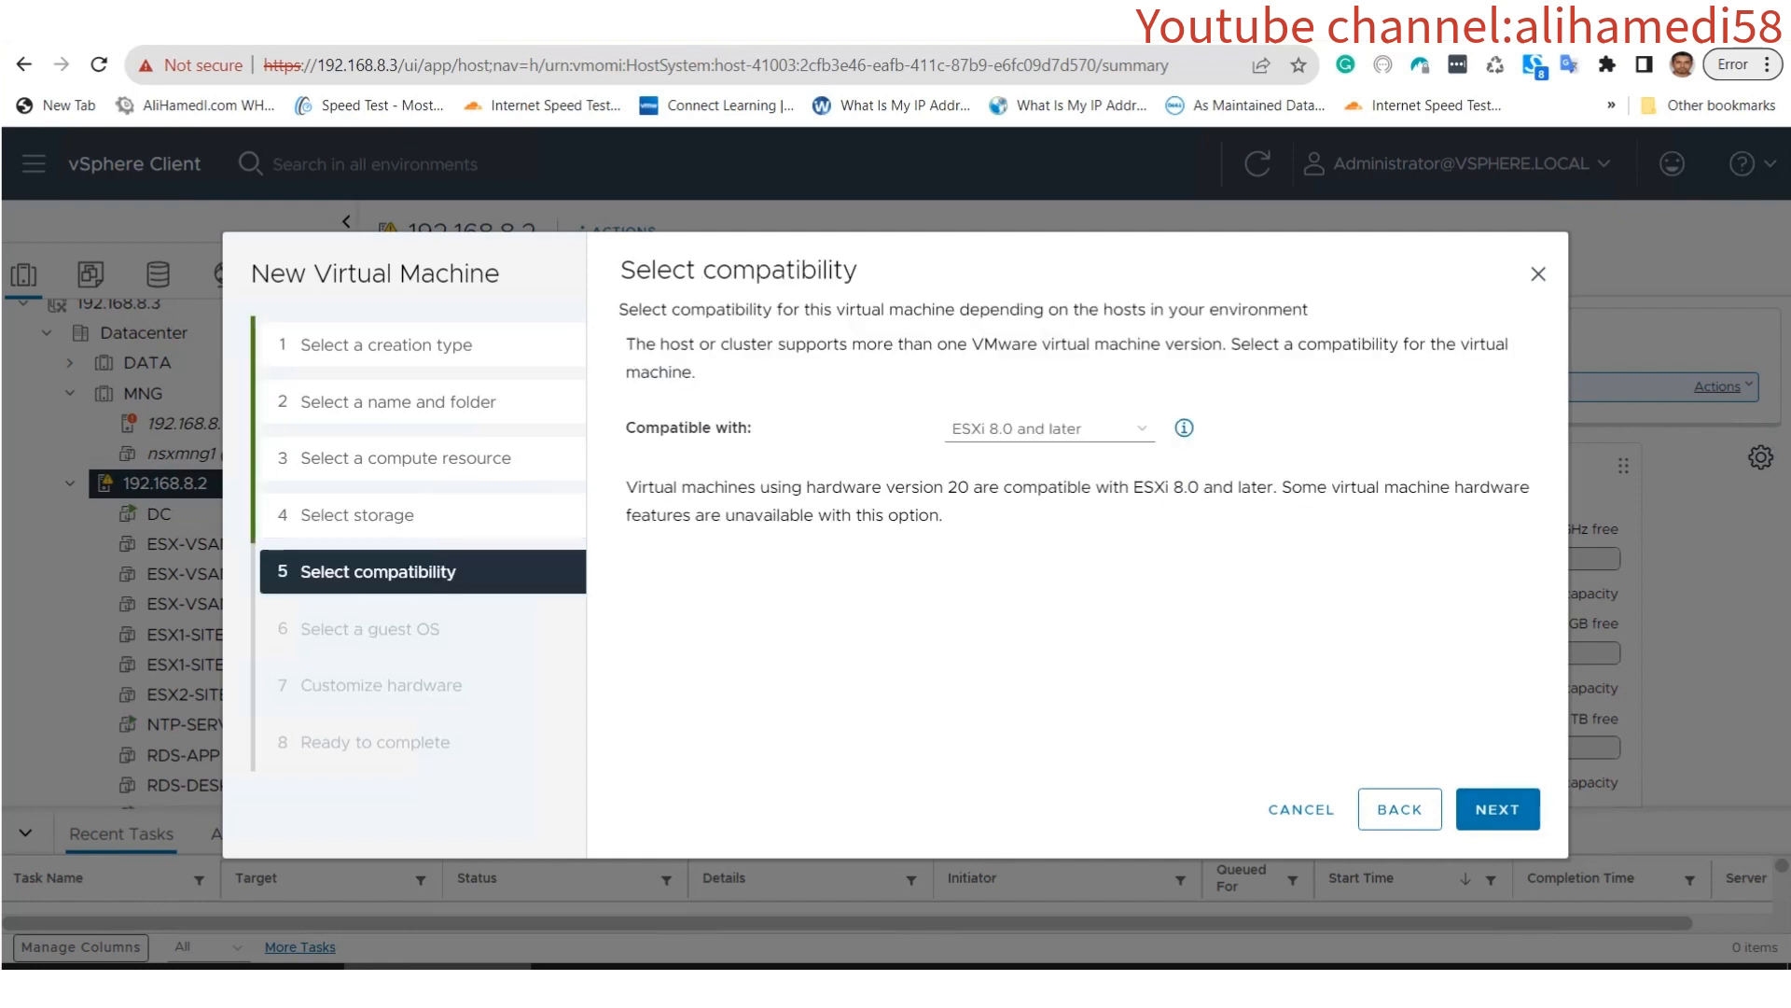
# Accept ESXi 8.0 and later compatibility and set the guest OS to family Other, version VMware ESXi 8.0 or later.
pyautogui.click(1497, 809)
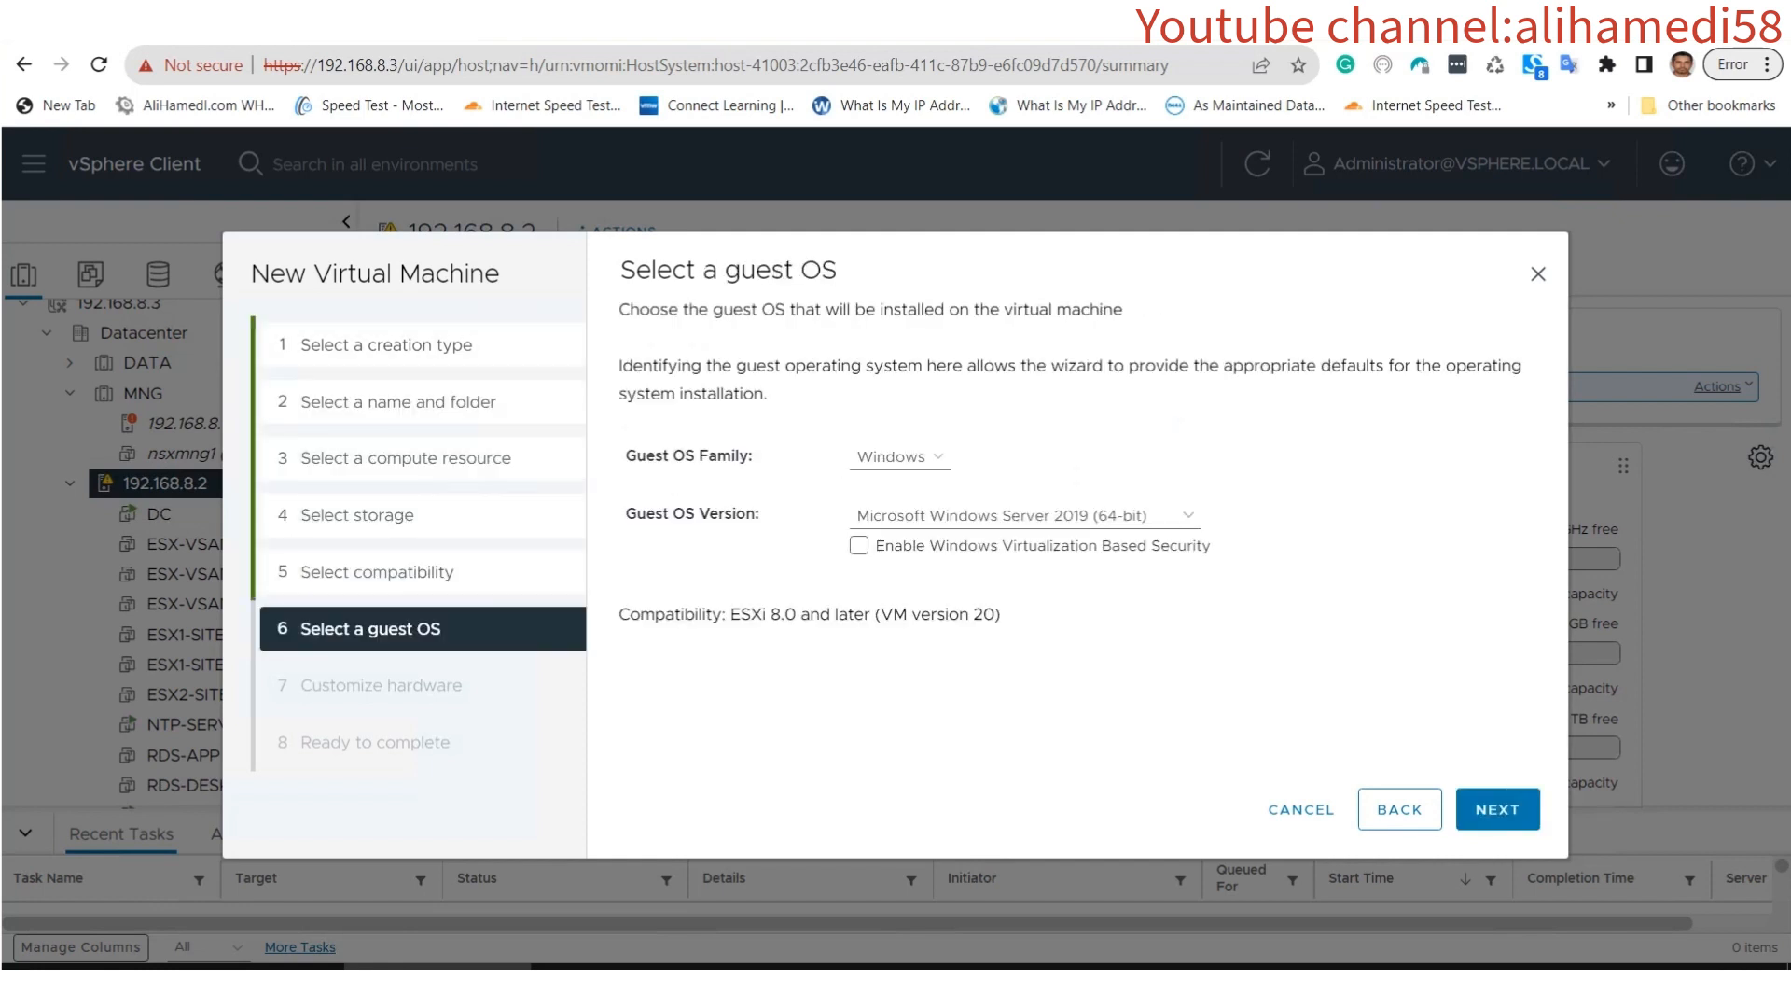
pyautogui.click(902, 456)
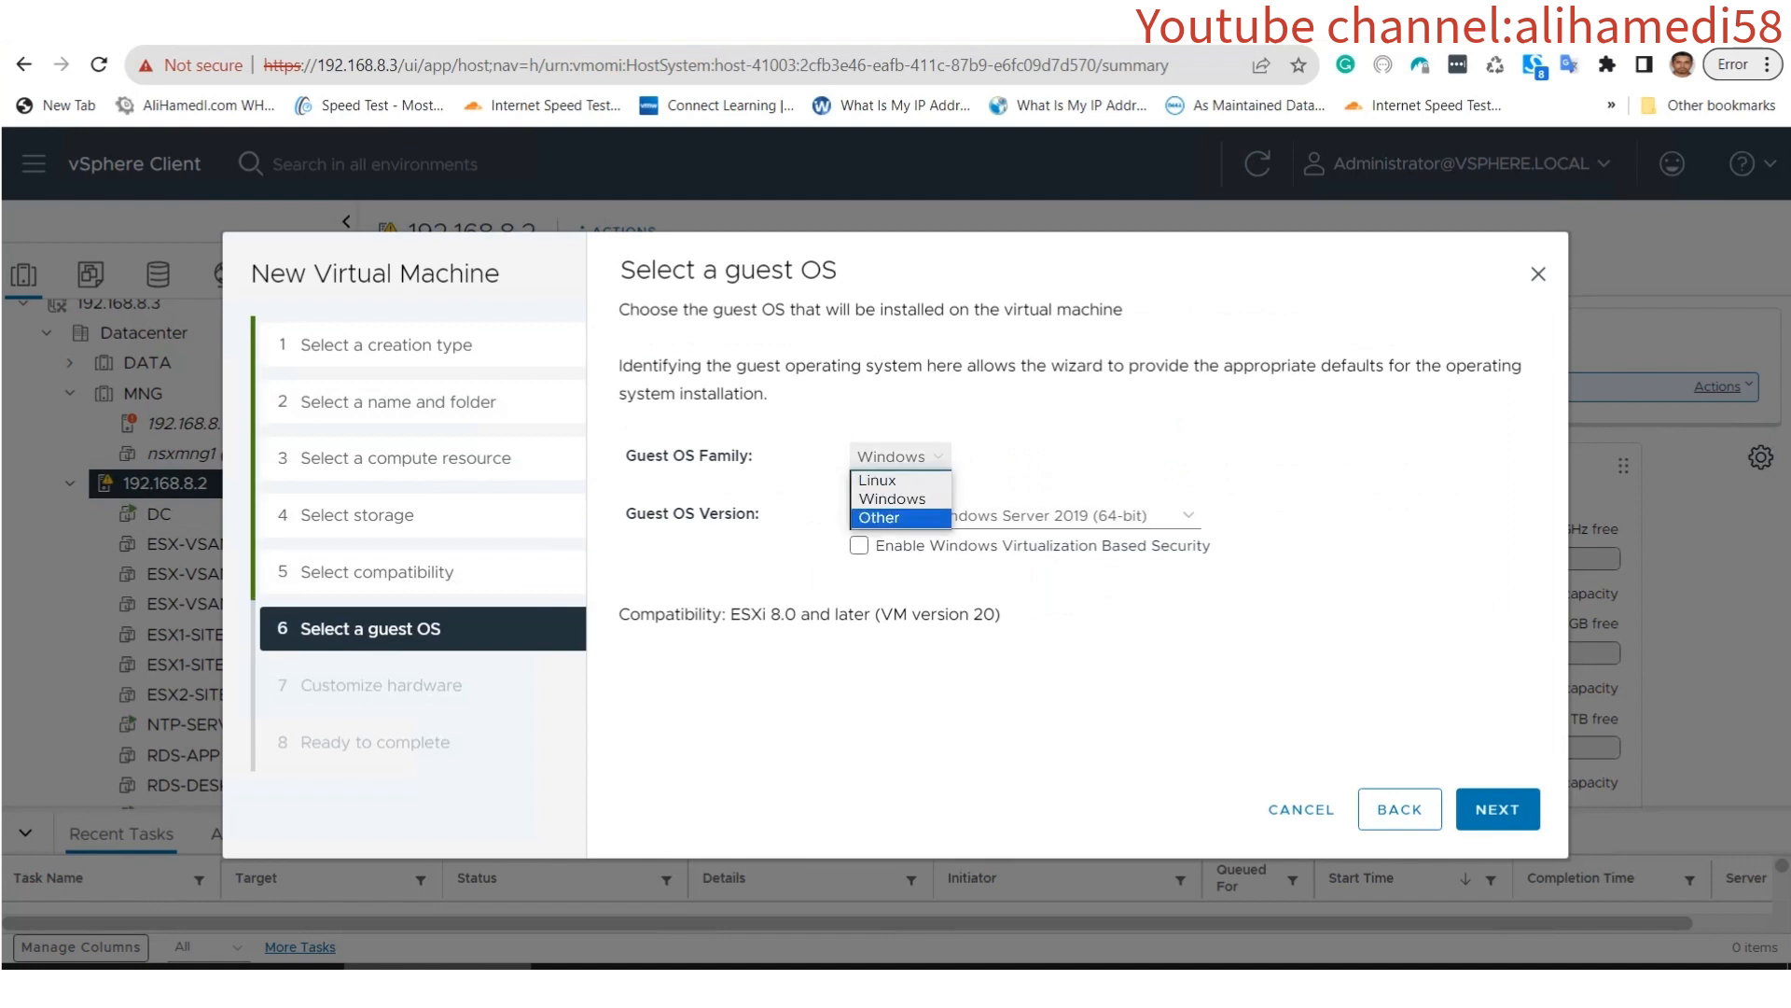
pyautogui.press('Return')
pyautogui.click(998, 515)
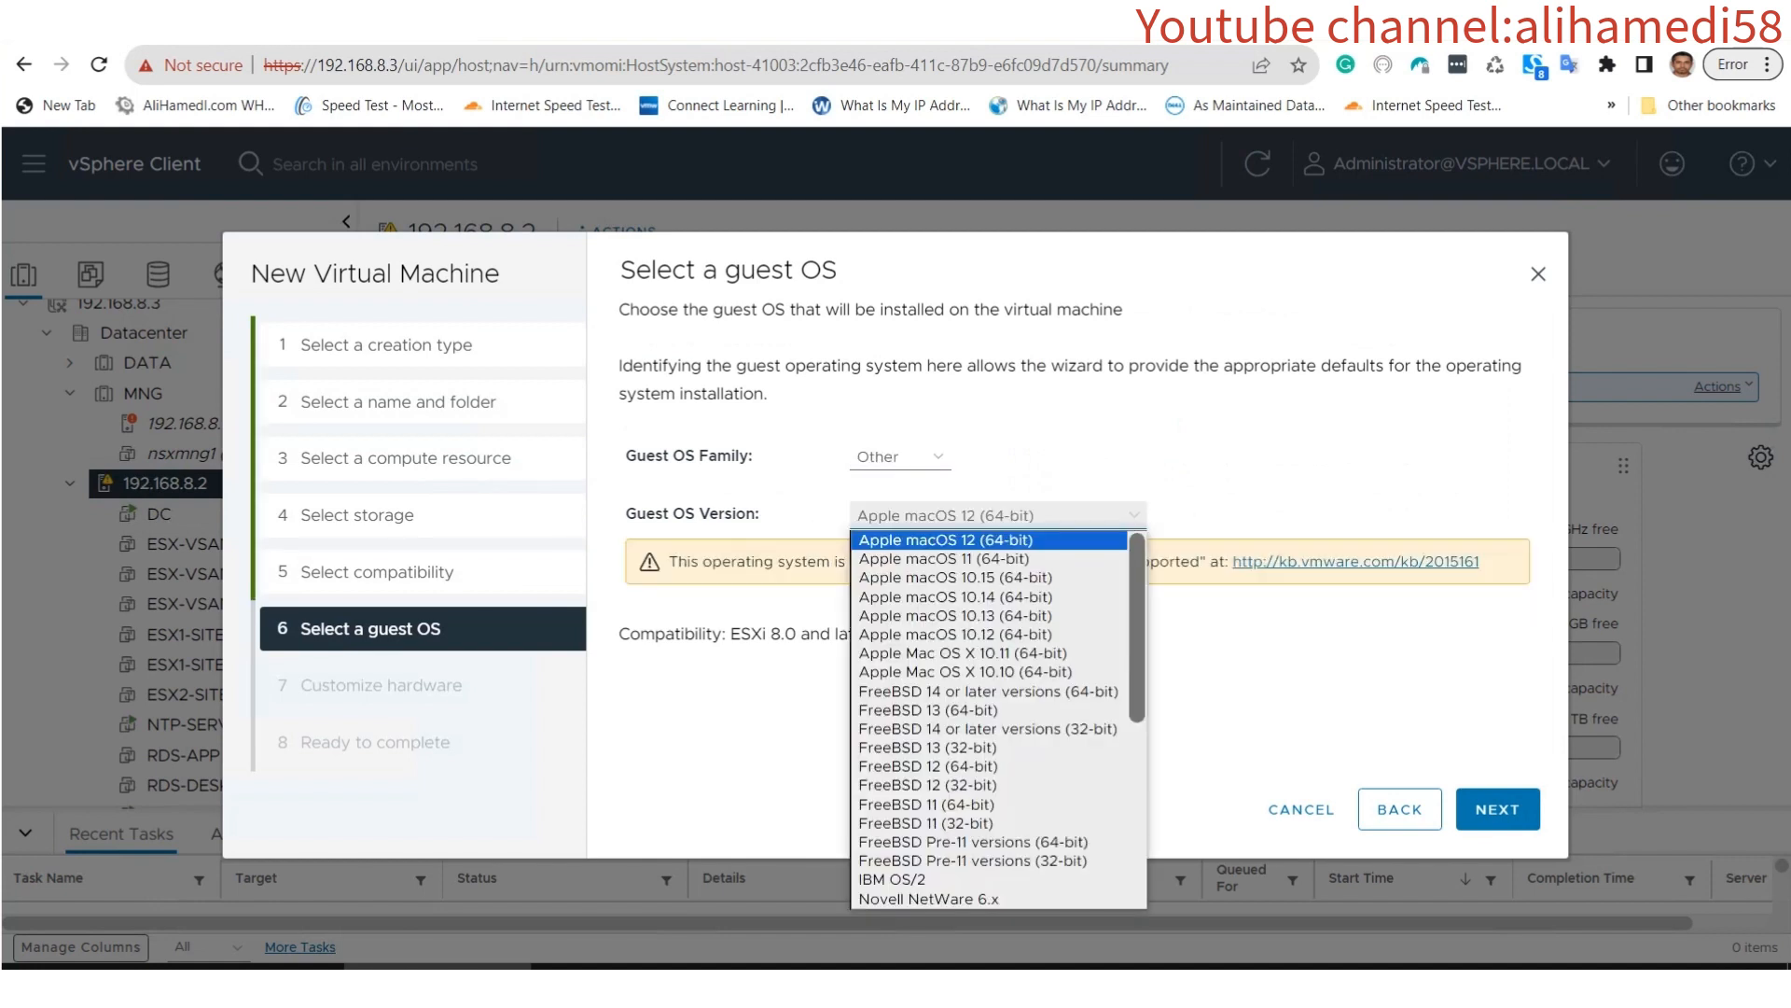
pyautogui.scroll(-4, 993, 718)
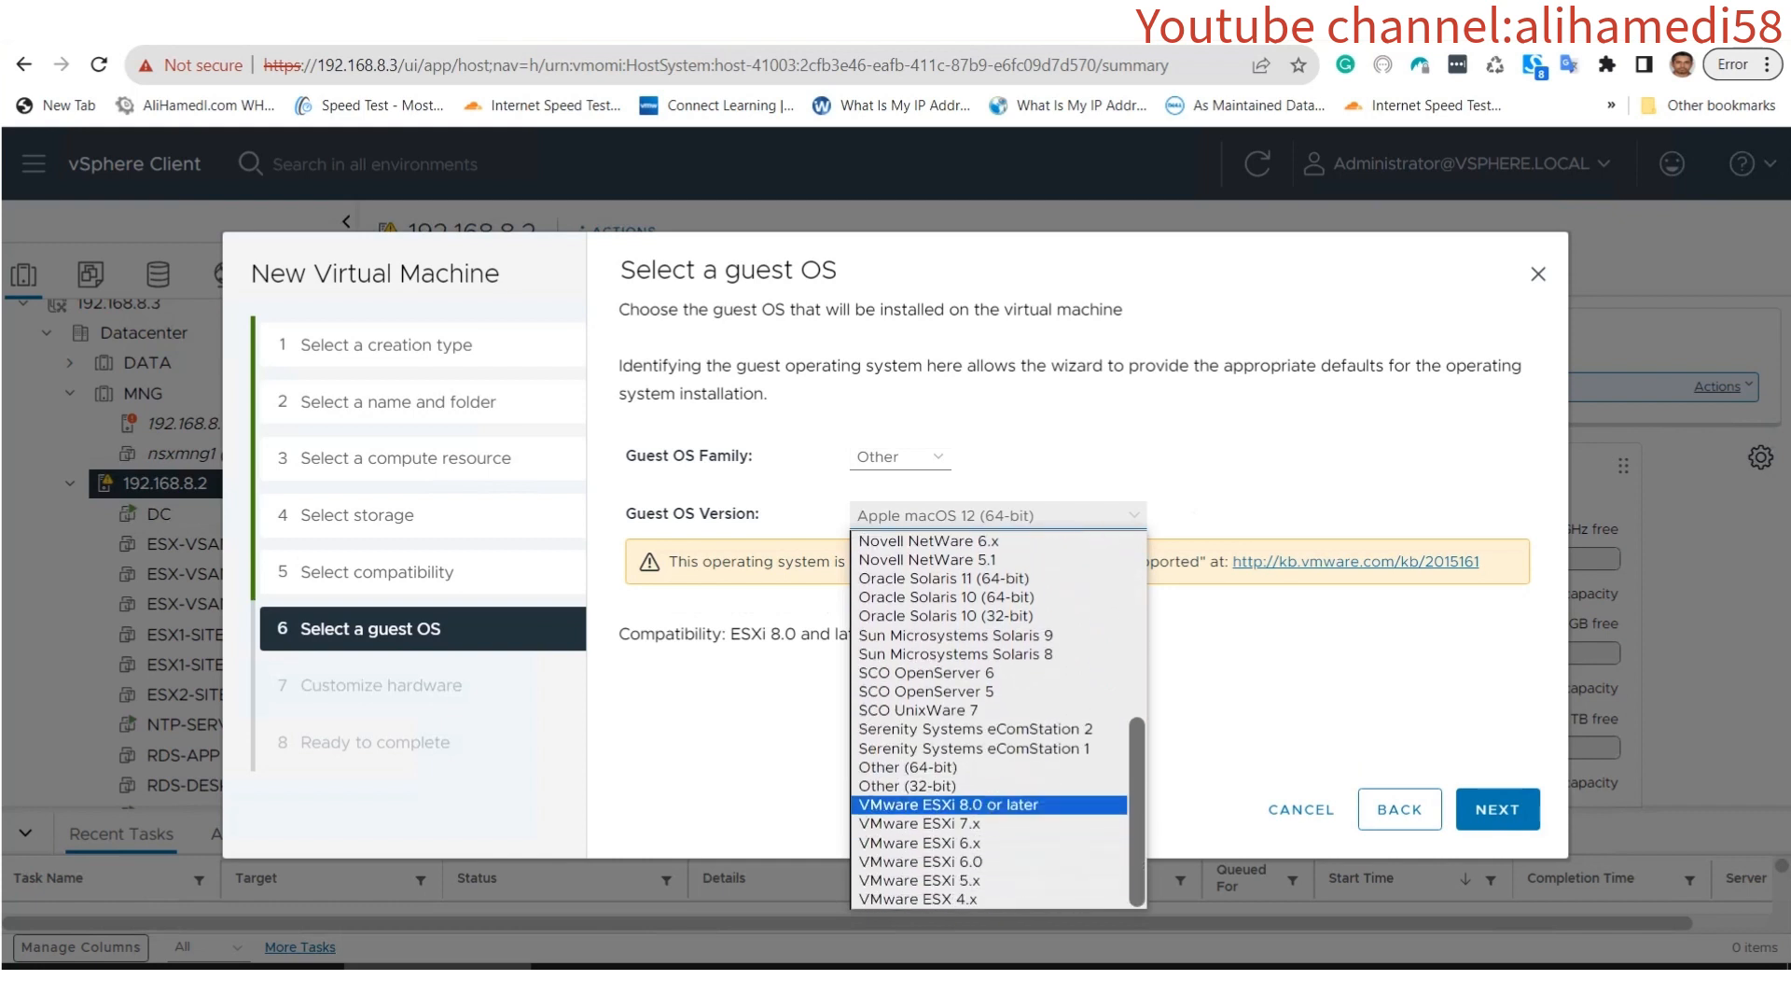
pyautogui.click(989, 805)
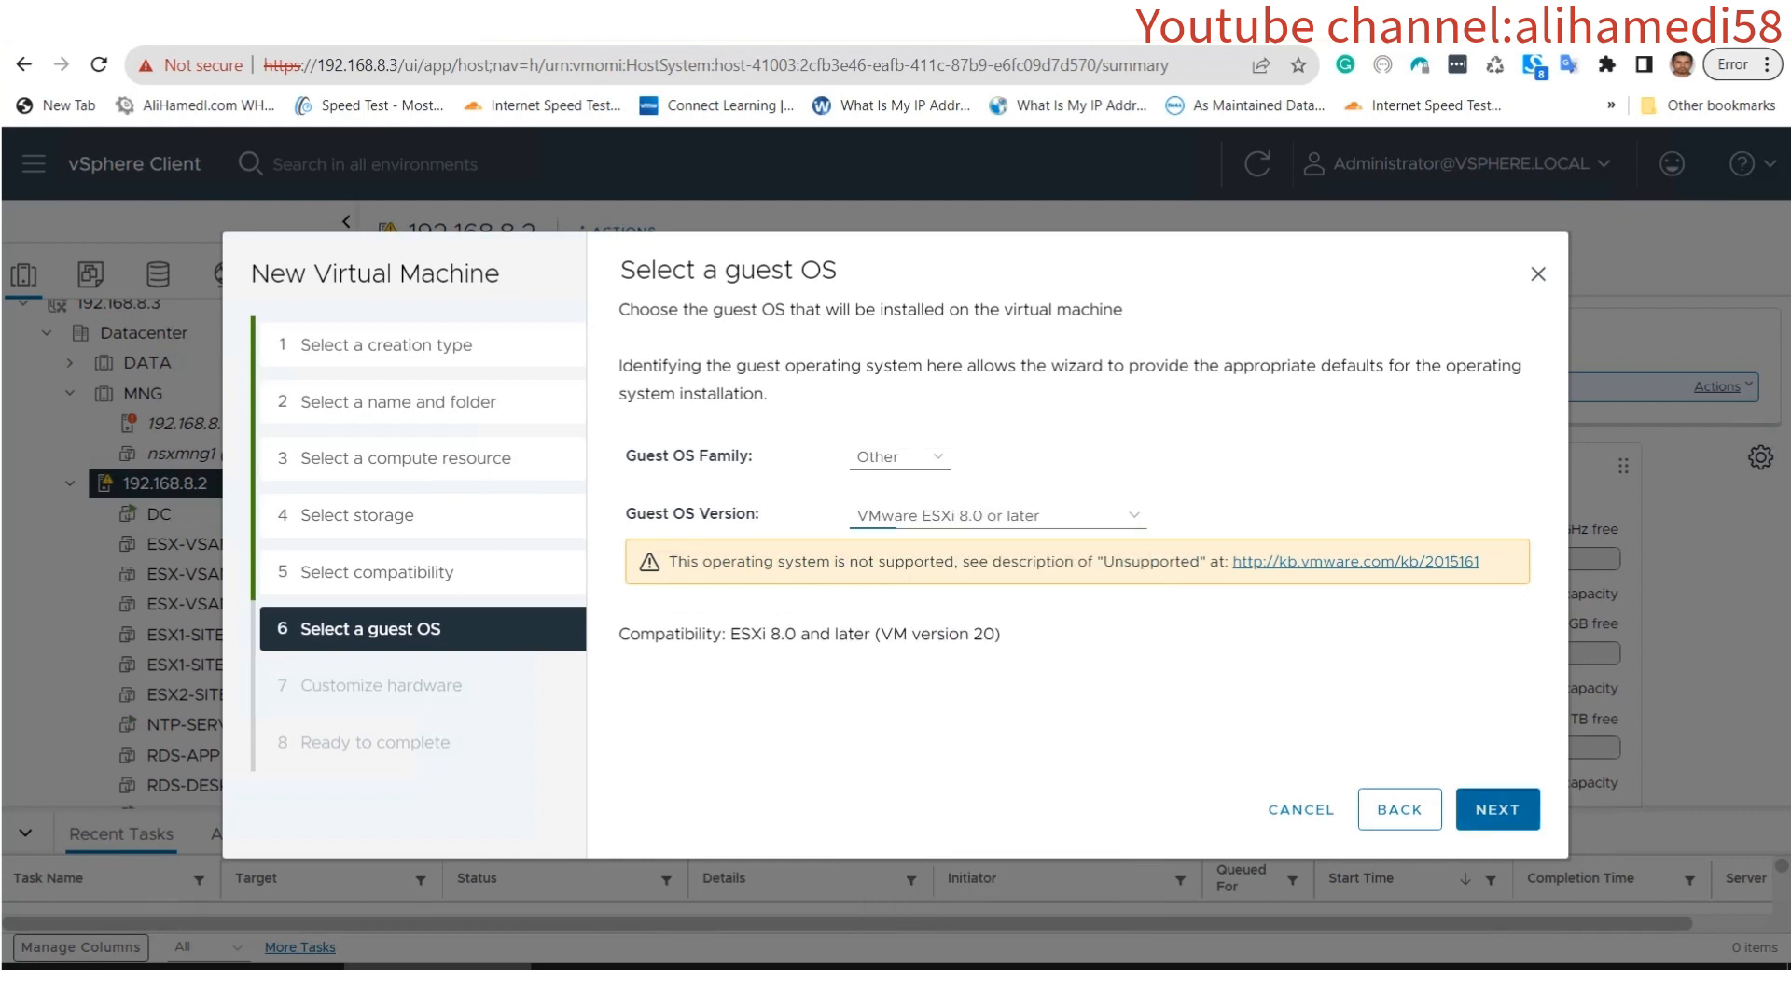
pyautogui.click(1497, 808)
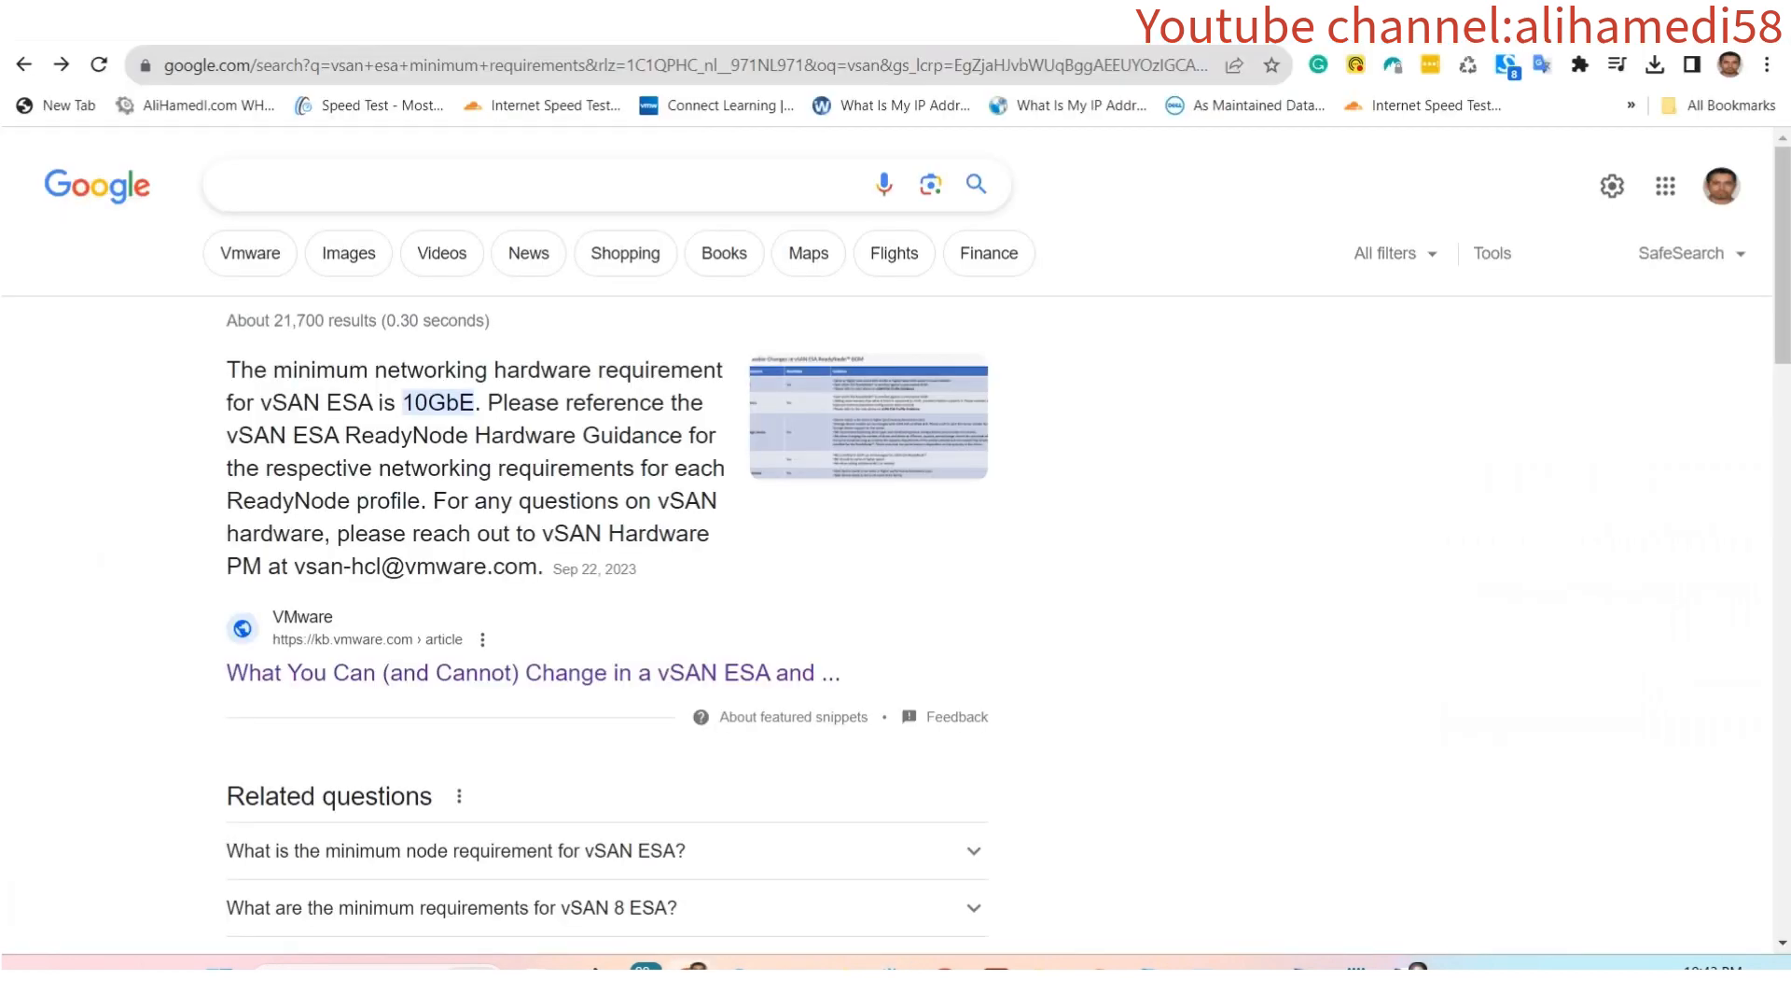
# Search Google for vsan esa minimum requirements and examine the example ReadyNode BOM in VMware article 90343.
pyautogui.click(227, 184)
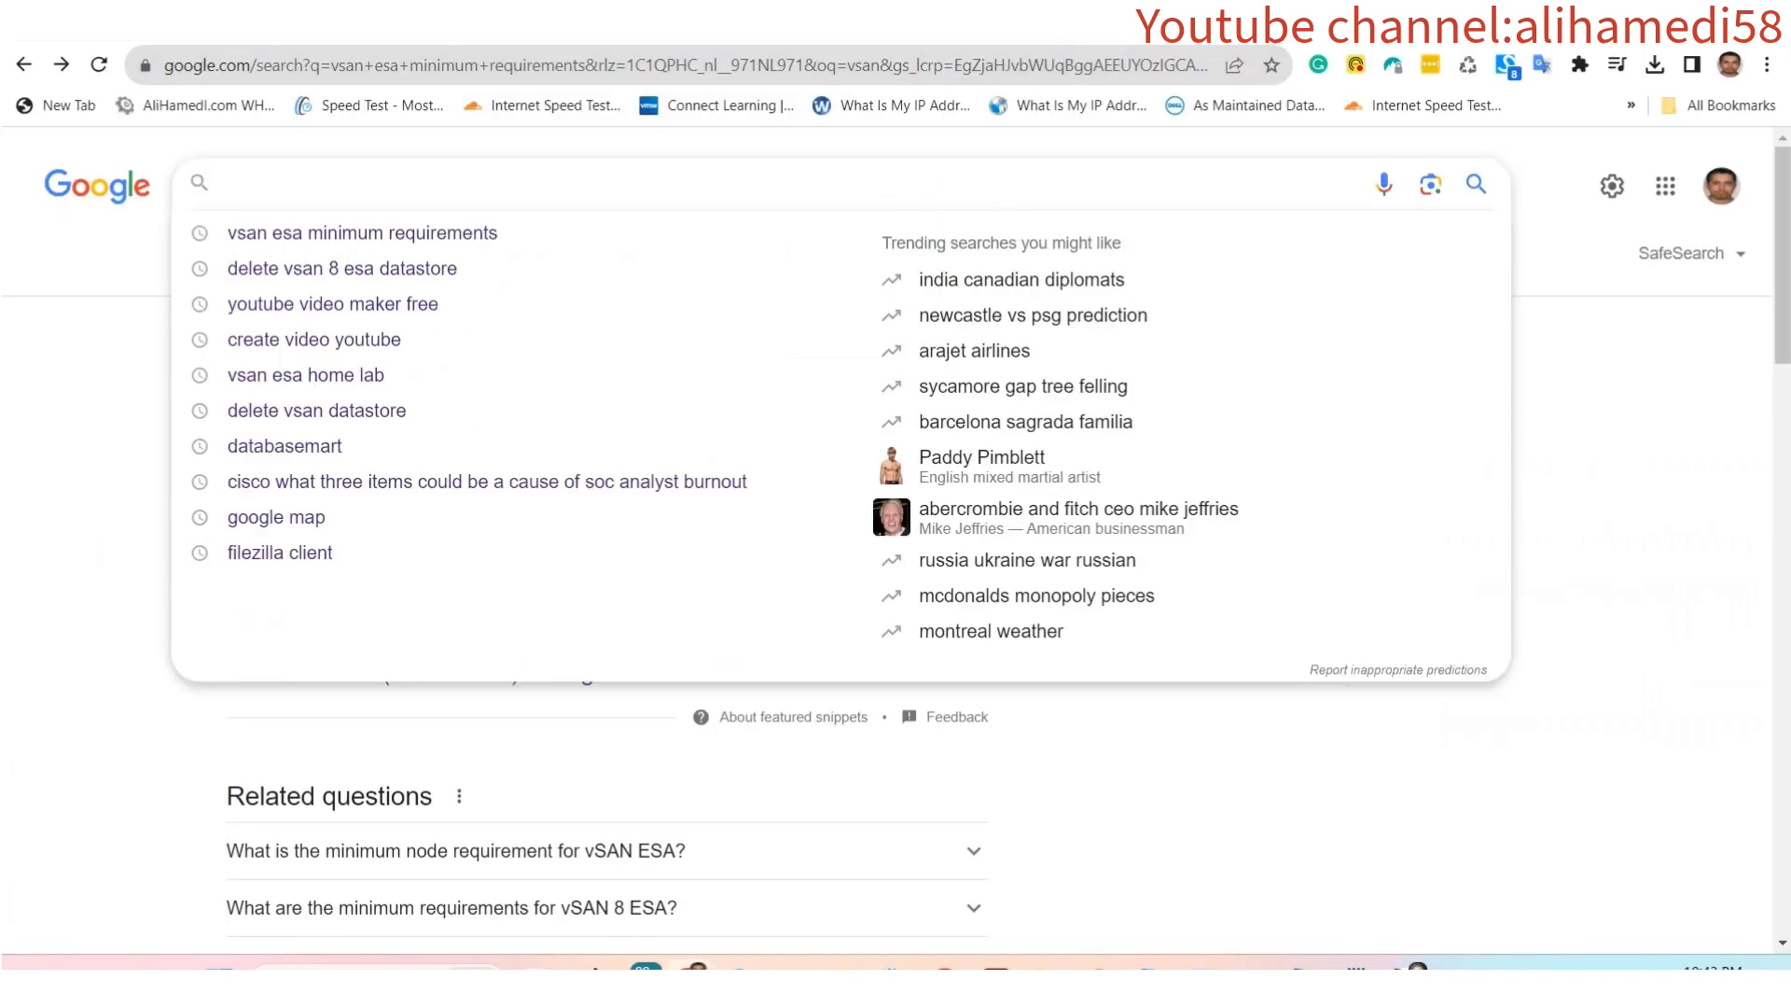
pyautogui.click(362, 233)
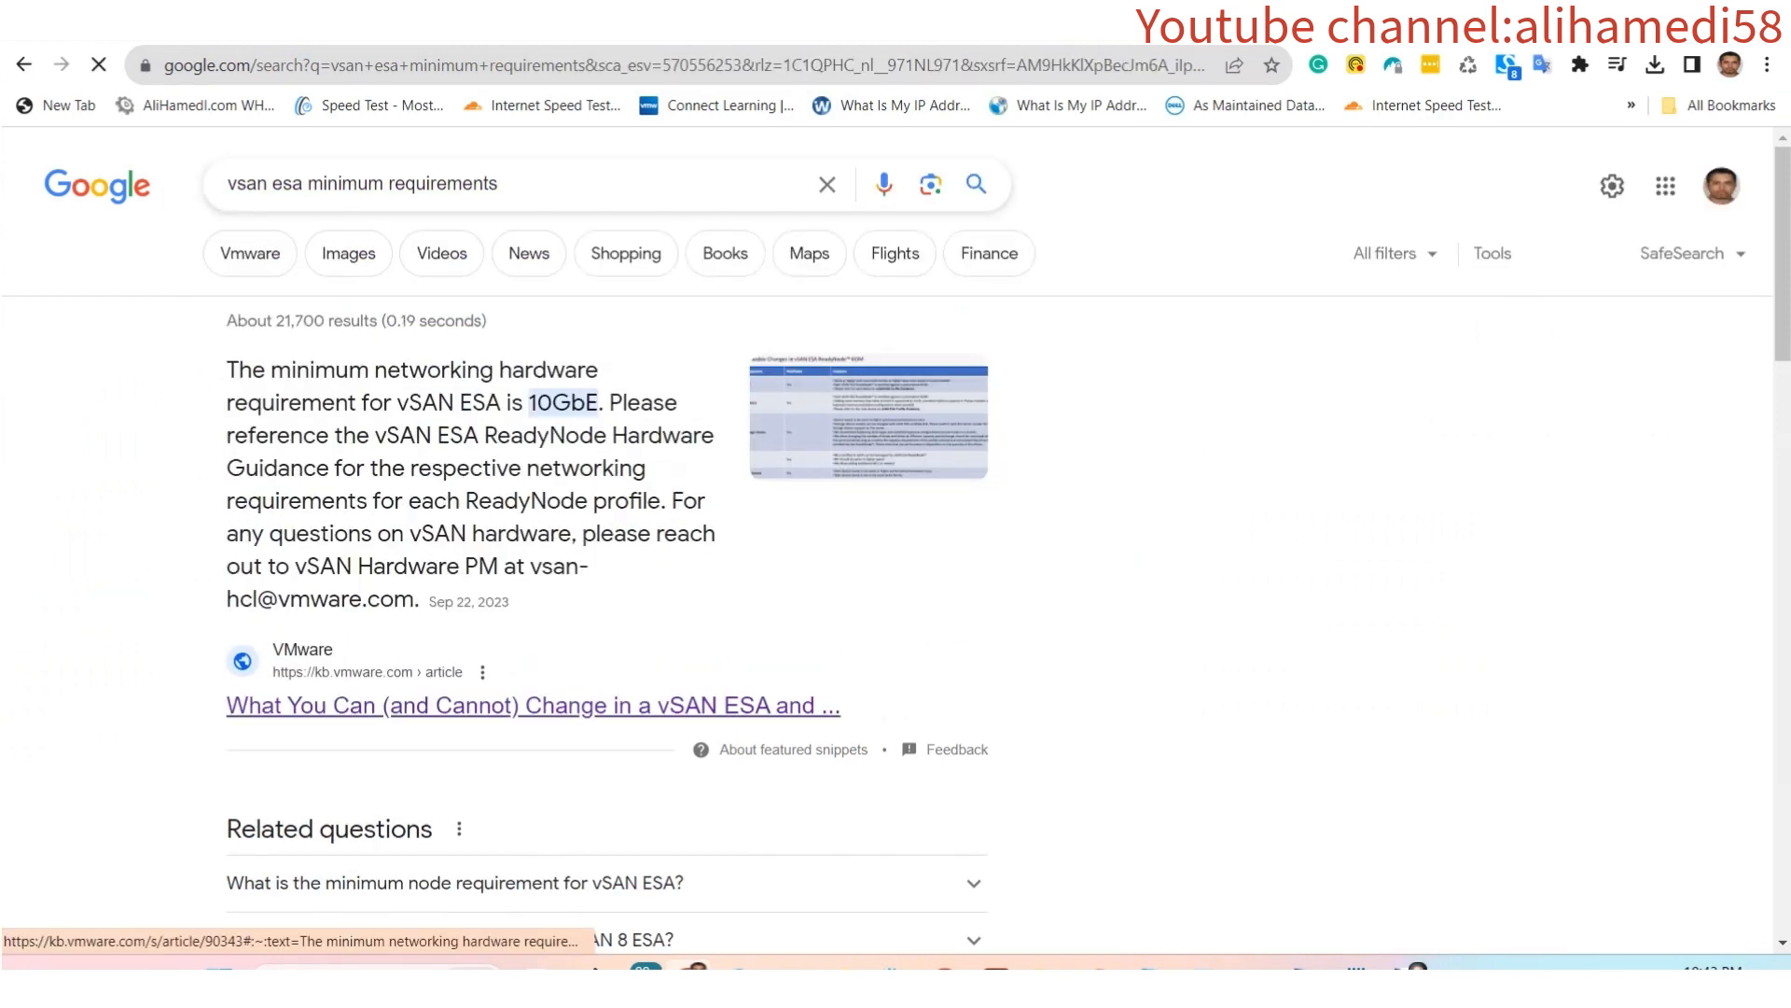
pyautogui.click(523, 705)
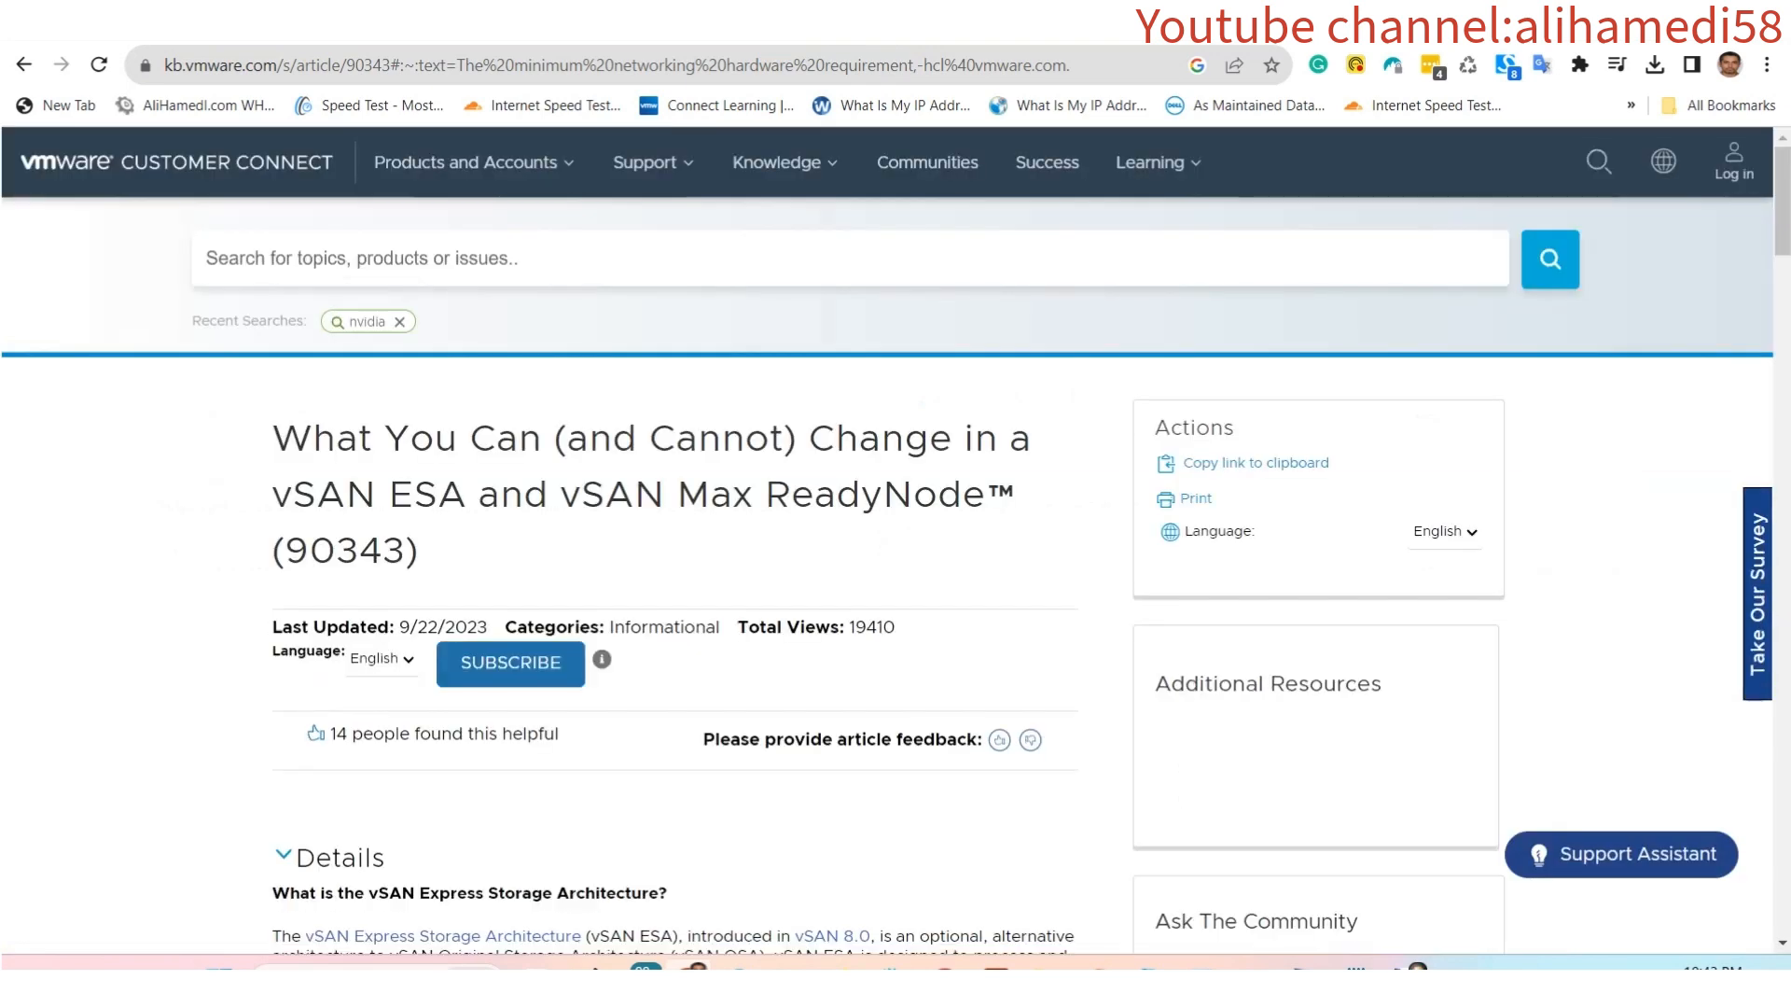
pyautogui.moveTo(1782, 201); pyautogui.dragTo(1782, 229)
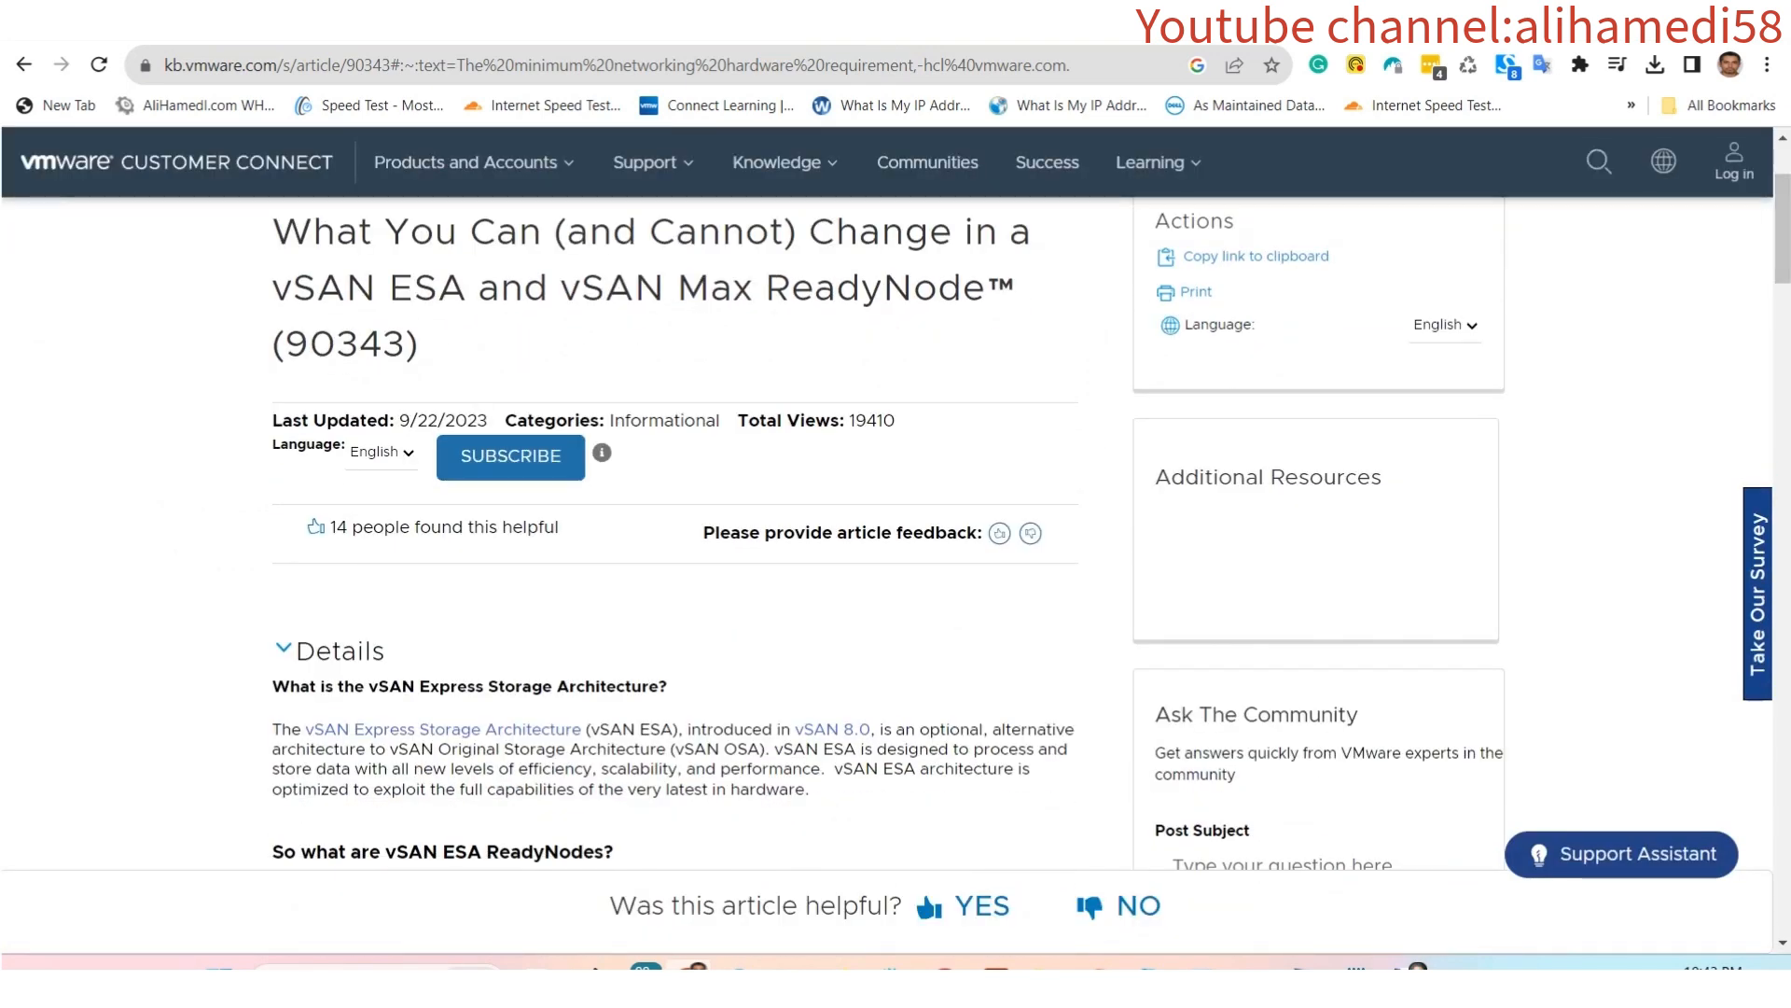
pyautogui.moveTo(273, 289); pyautogui.dragTo(438, 290)
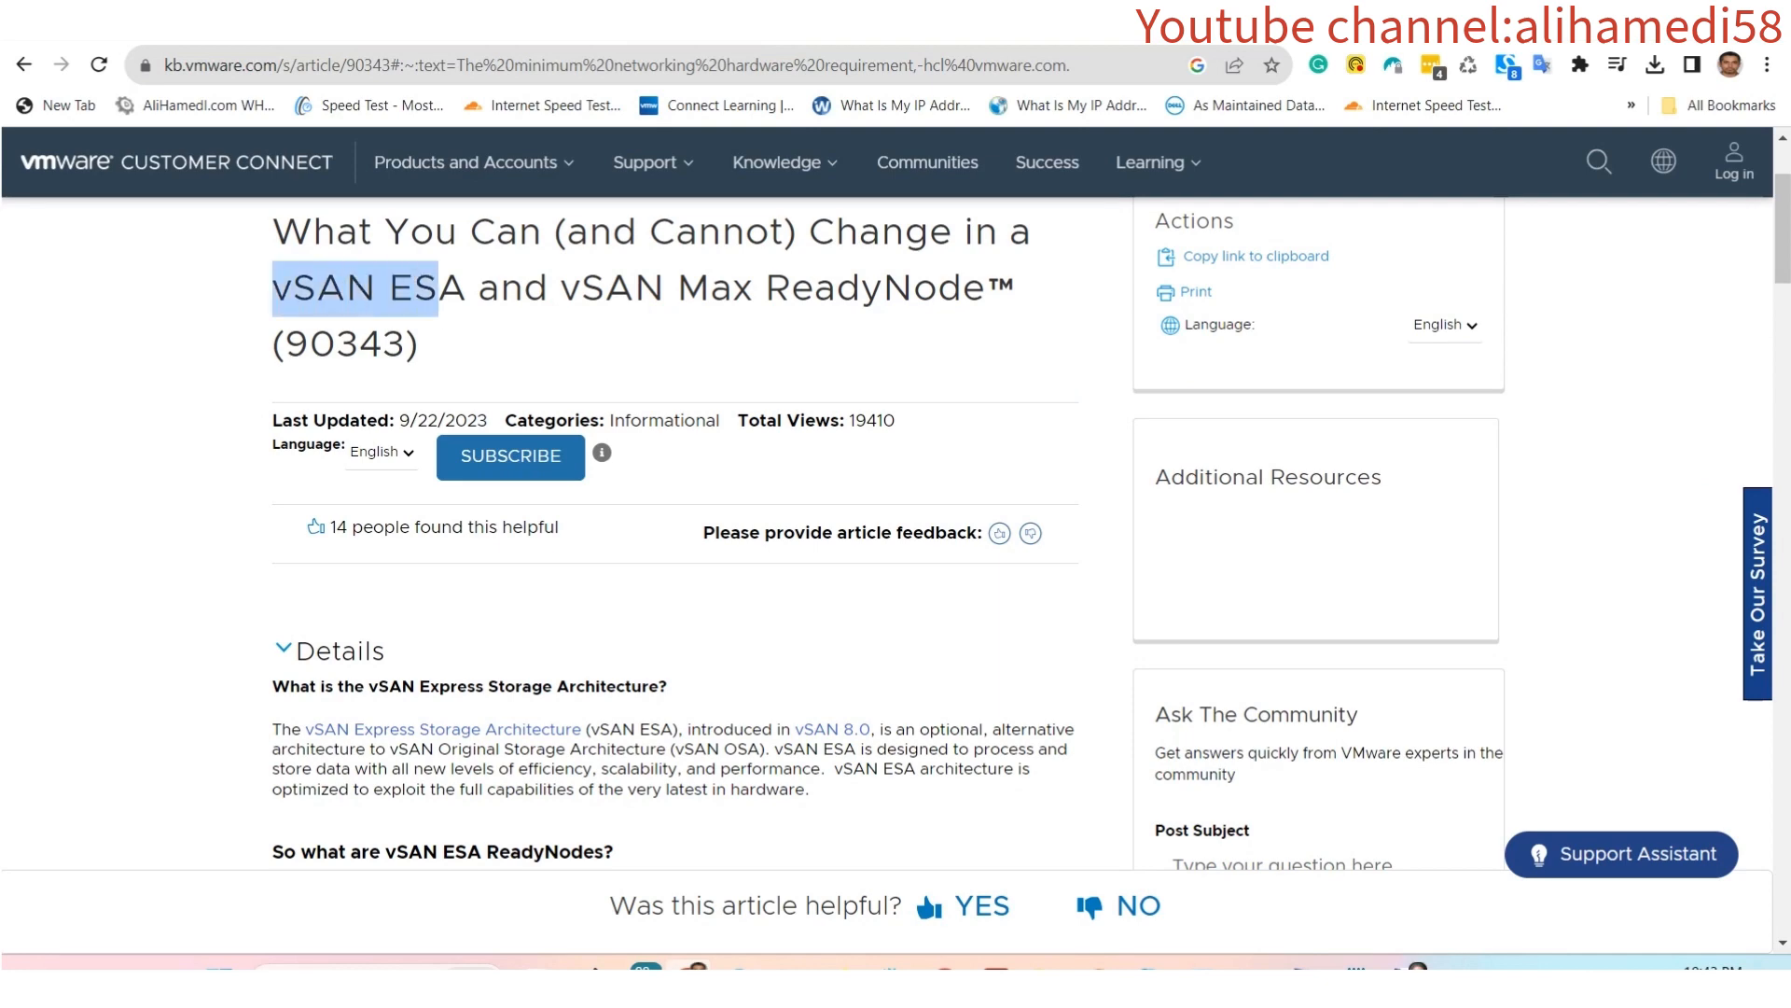
pyautogui.scroll(-10, 671, 532)
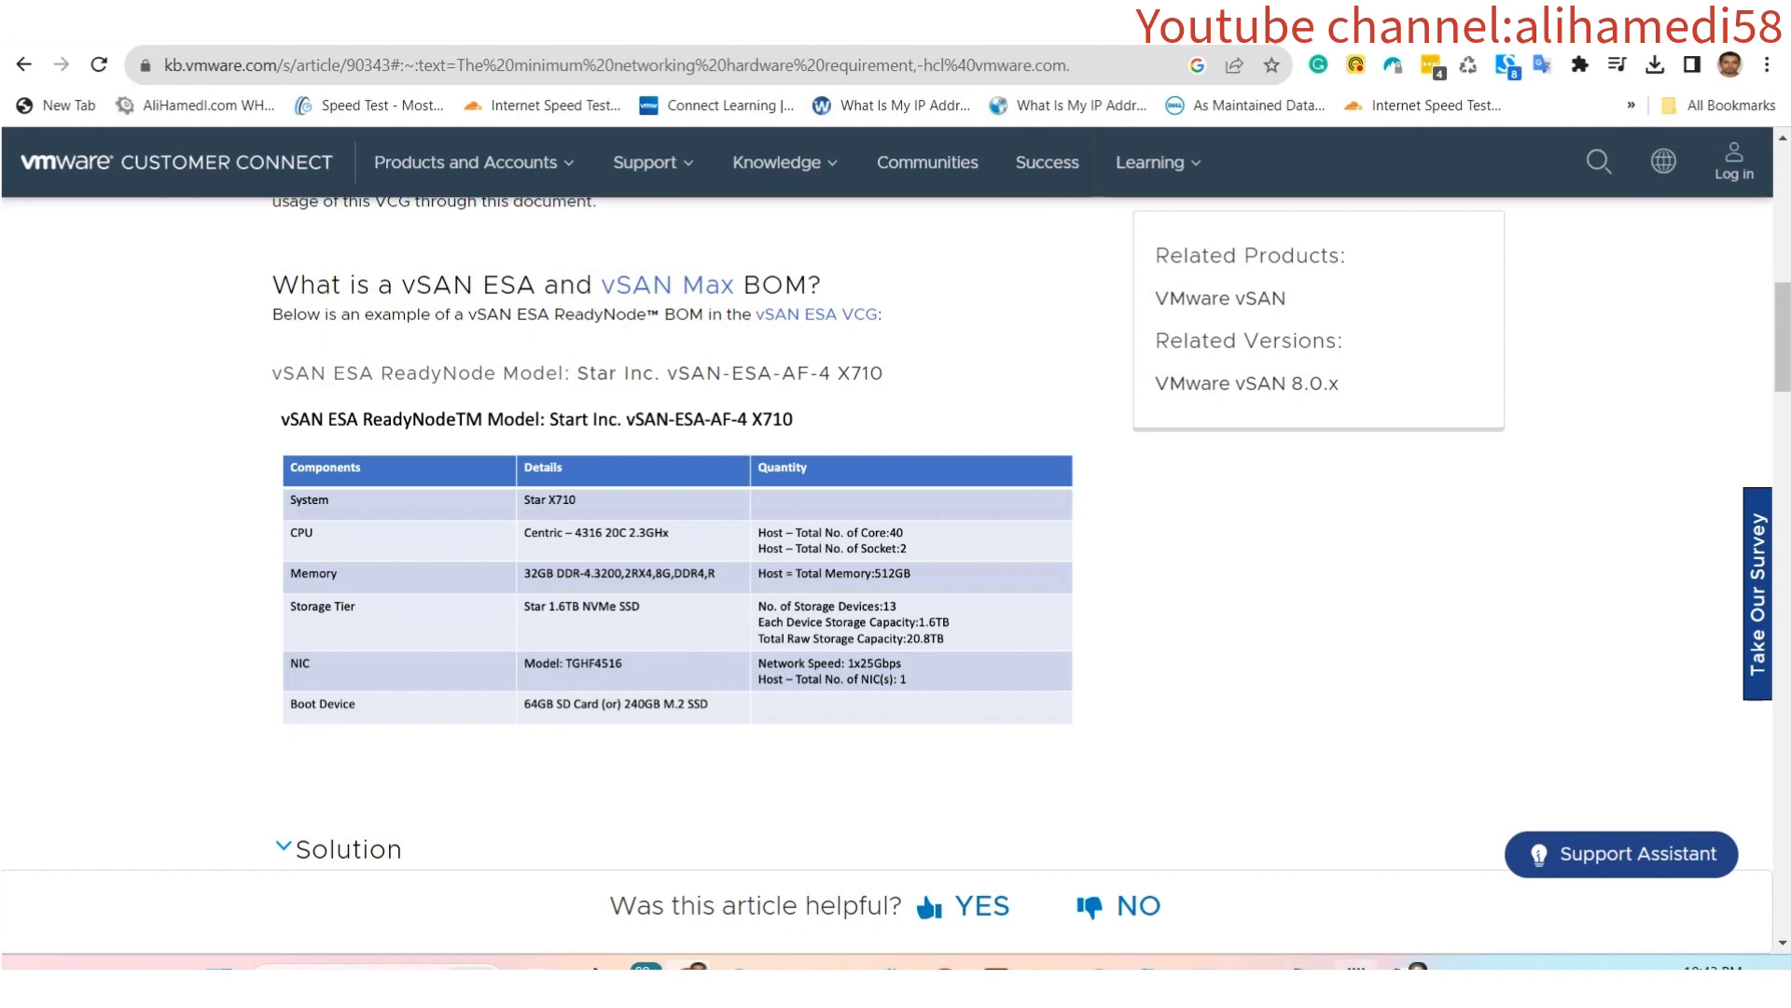
# Switch back to the vSphere Client and set the virtual machine's CPU count to 20 and memory to 32 GB.
pyautogui.click(1306, 965)
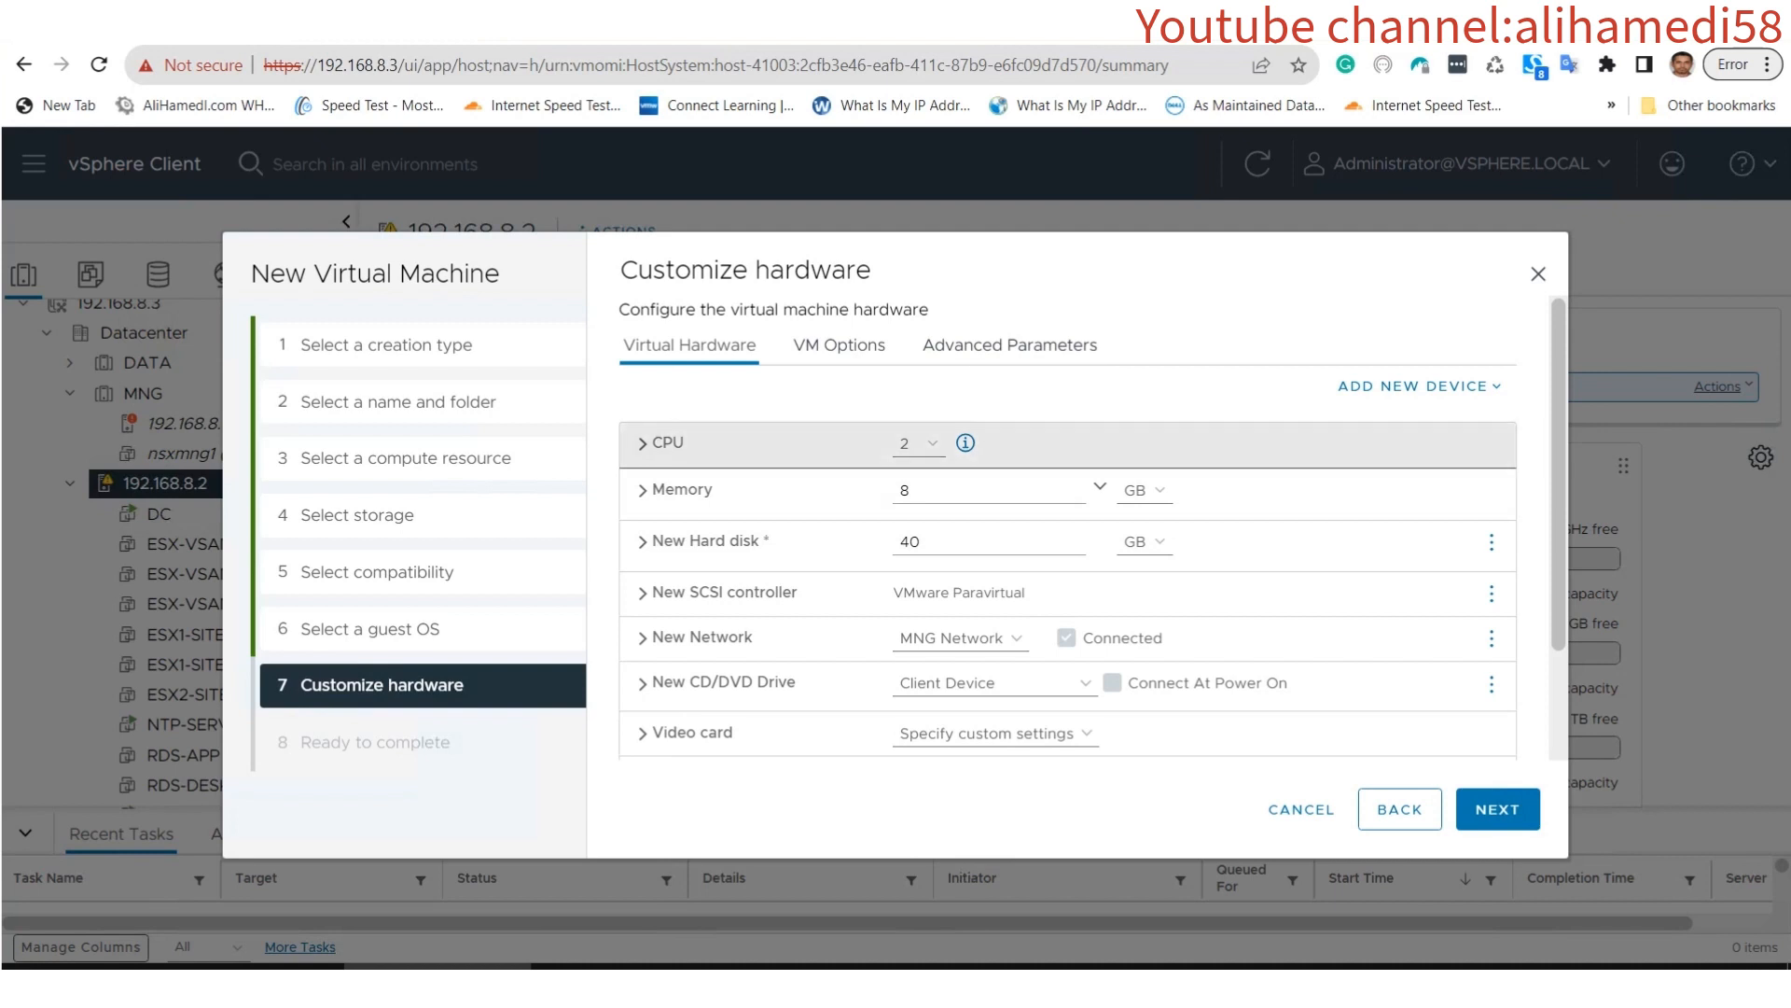
pyautogui.click(919, 444)
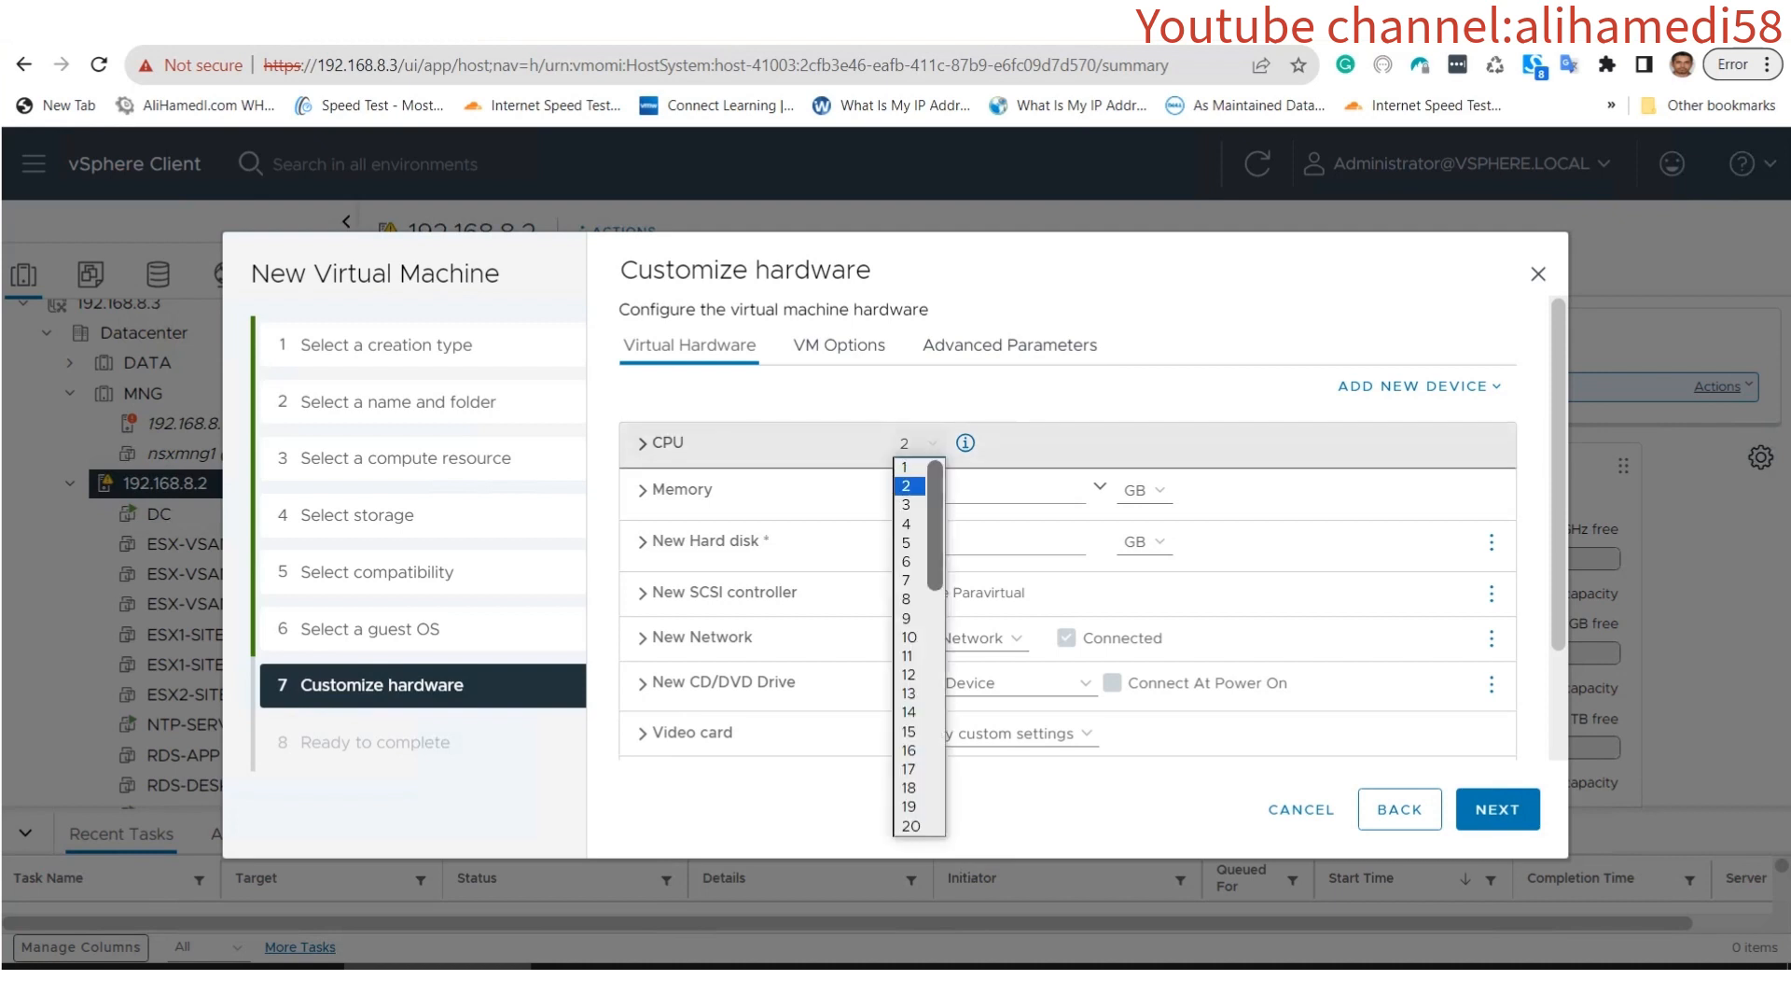
pyautogui.scroll(-3, 918, 647)
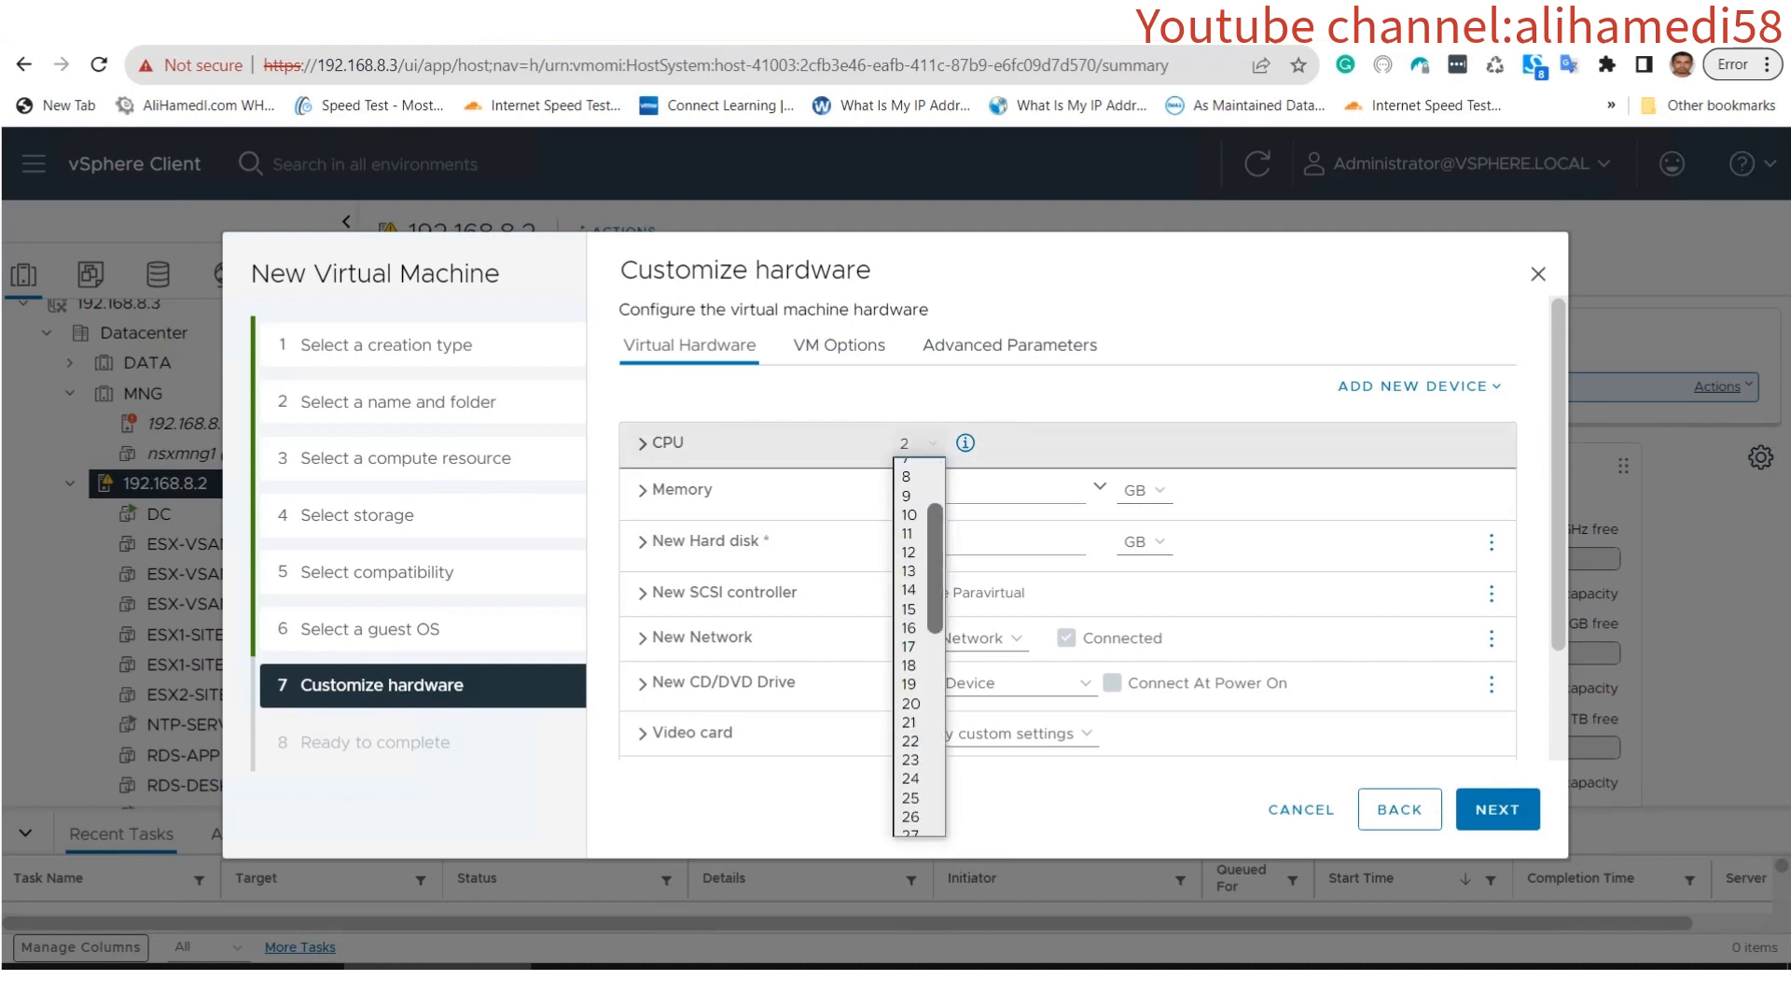
pyautogui.click(910, 630)
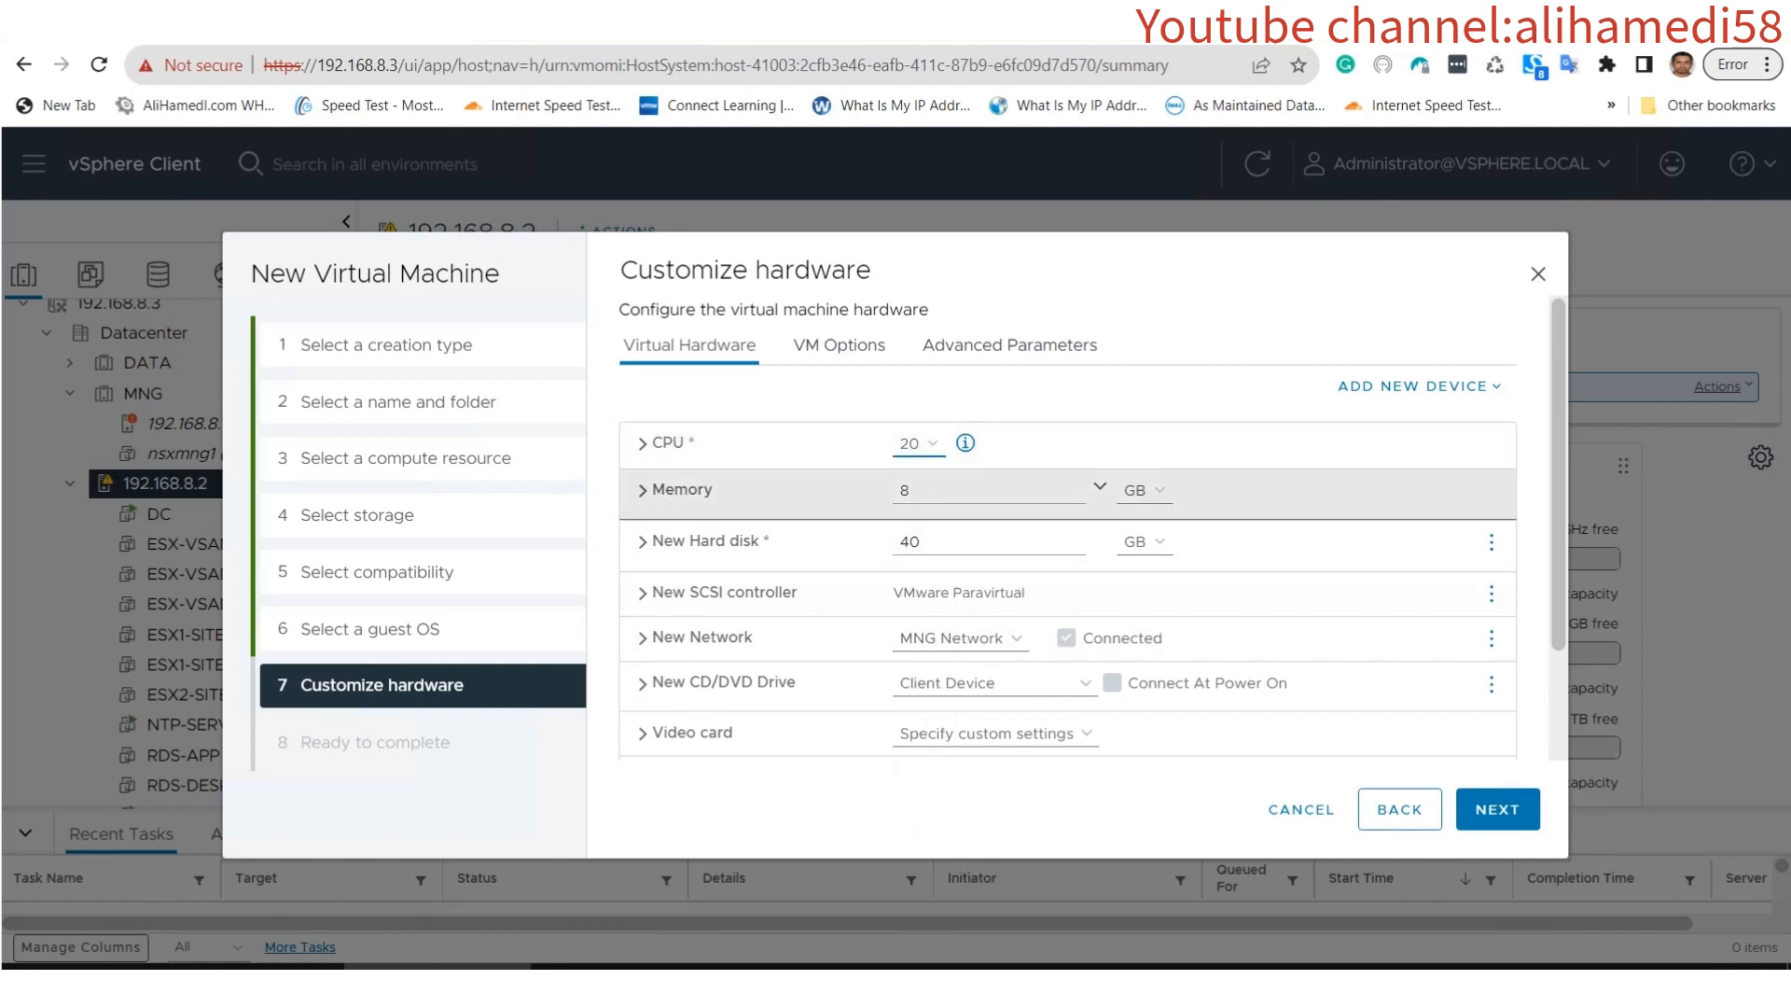
pyautogui.doubleClick(904, 490)
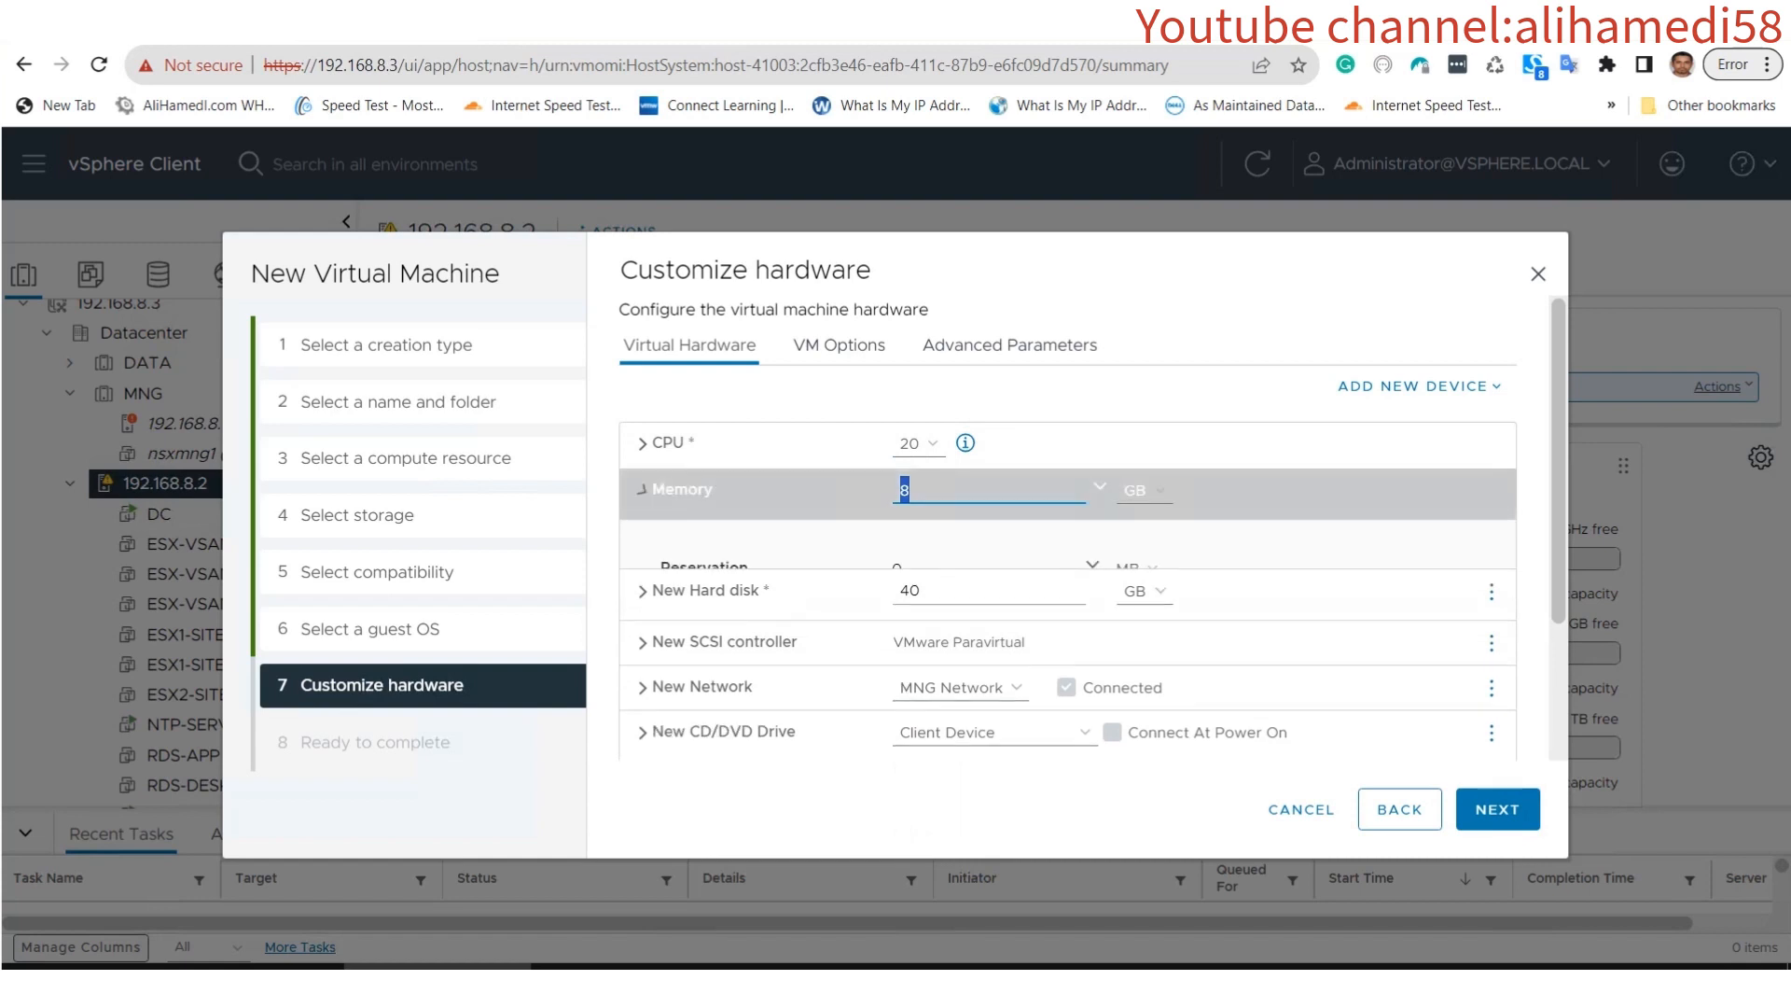
pyautogui.write('32')
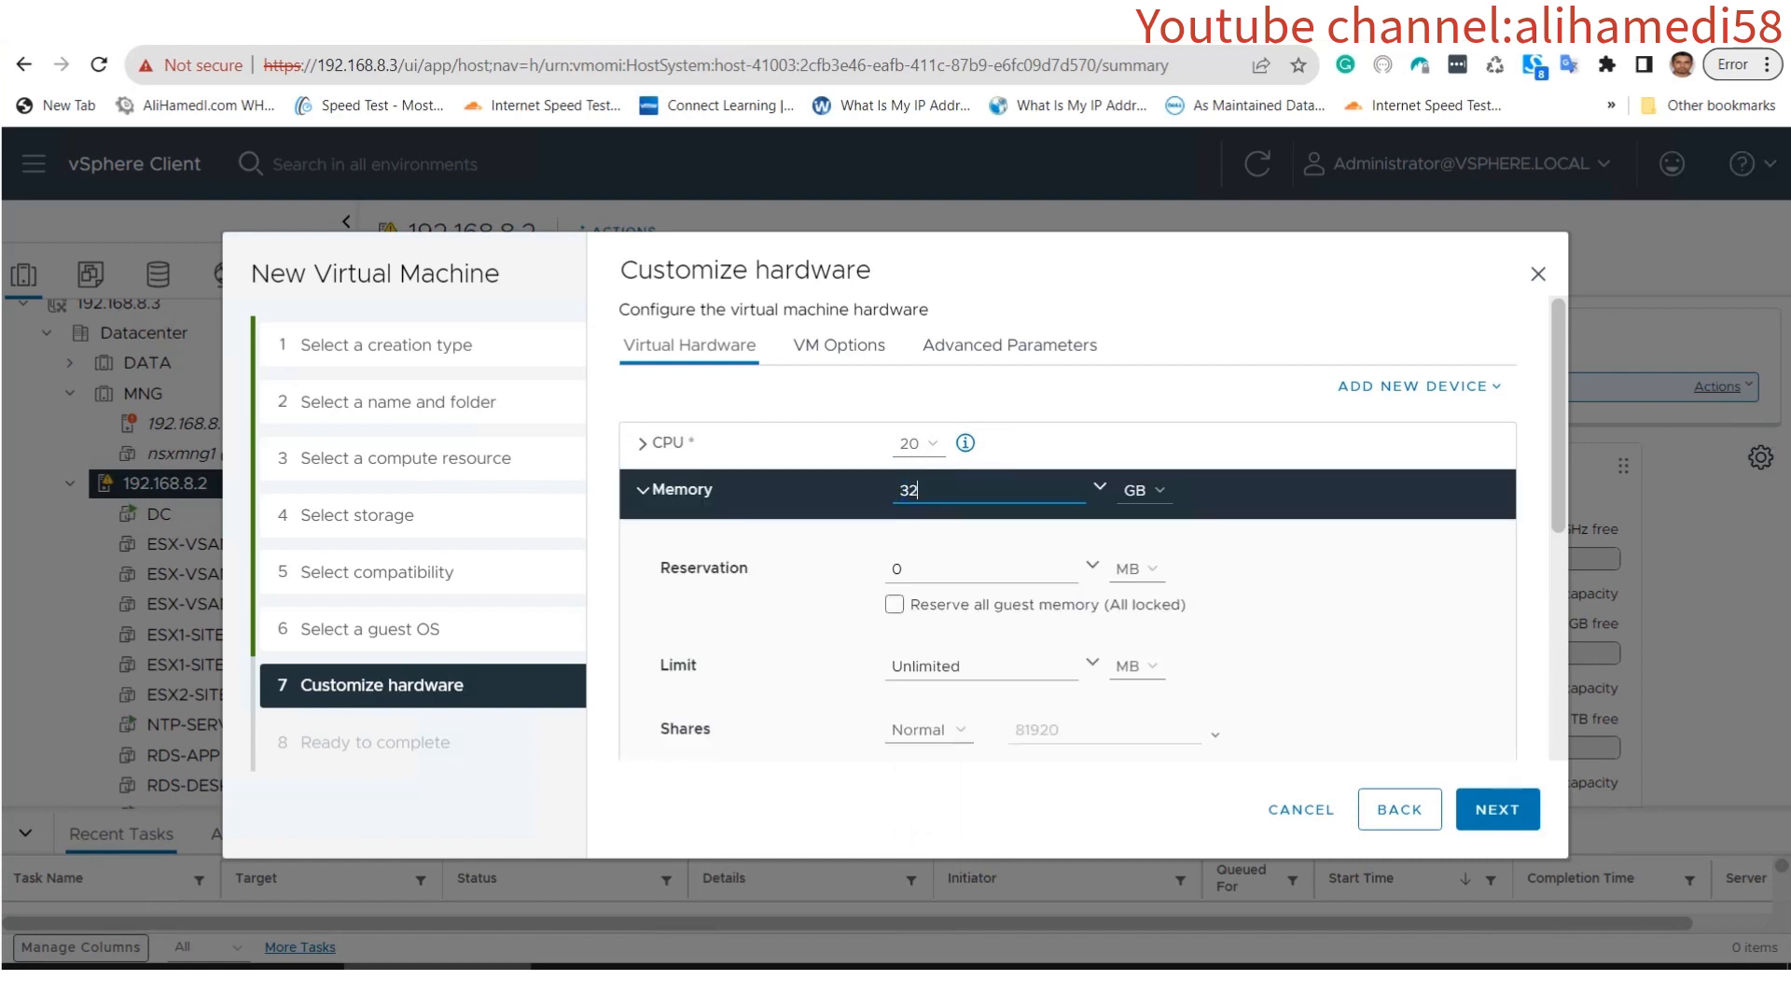
# Set the new hard disk's size to 64 GB.
pyautogui.moveTo(1559, 415); pyautogui.dragTo(1559, 580)
pyautogui.moveTo(923, 518); pyautogui.dragTo(863, 519)
pyautogui.write('6')
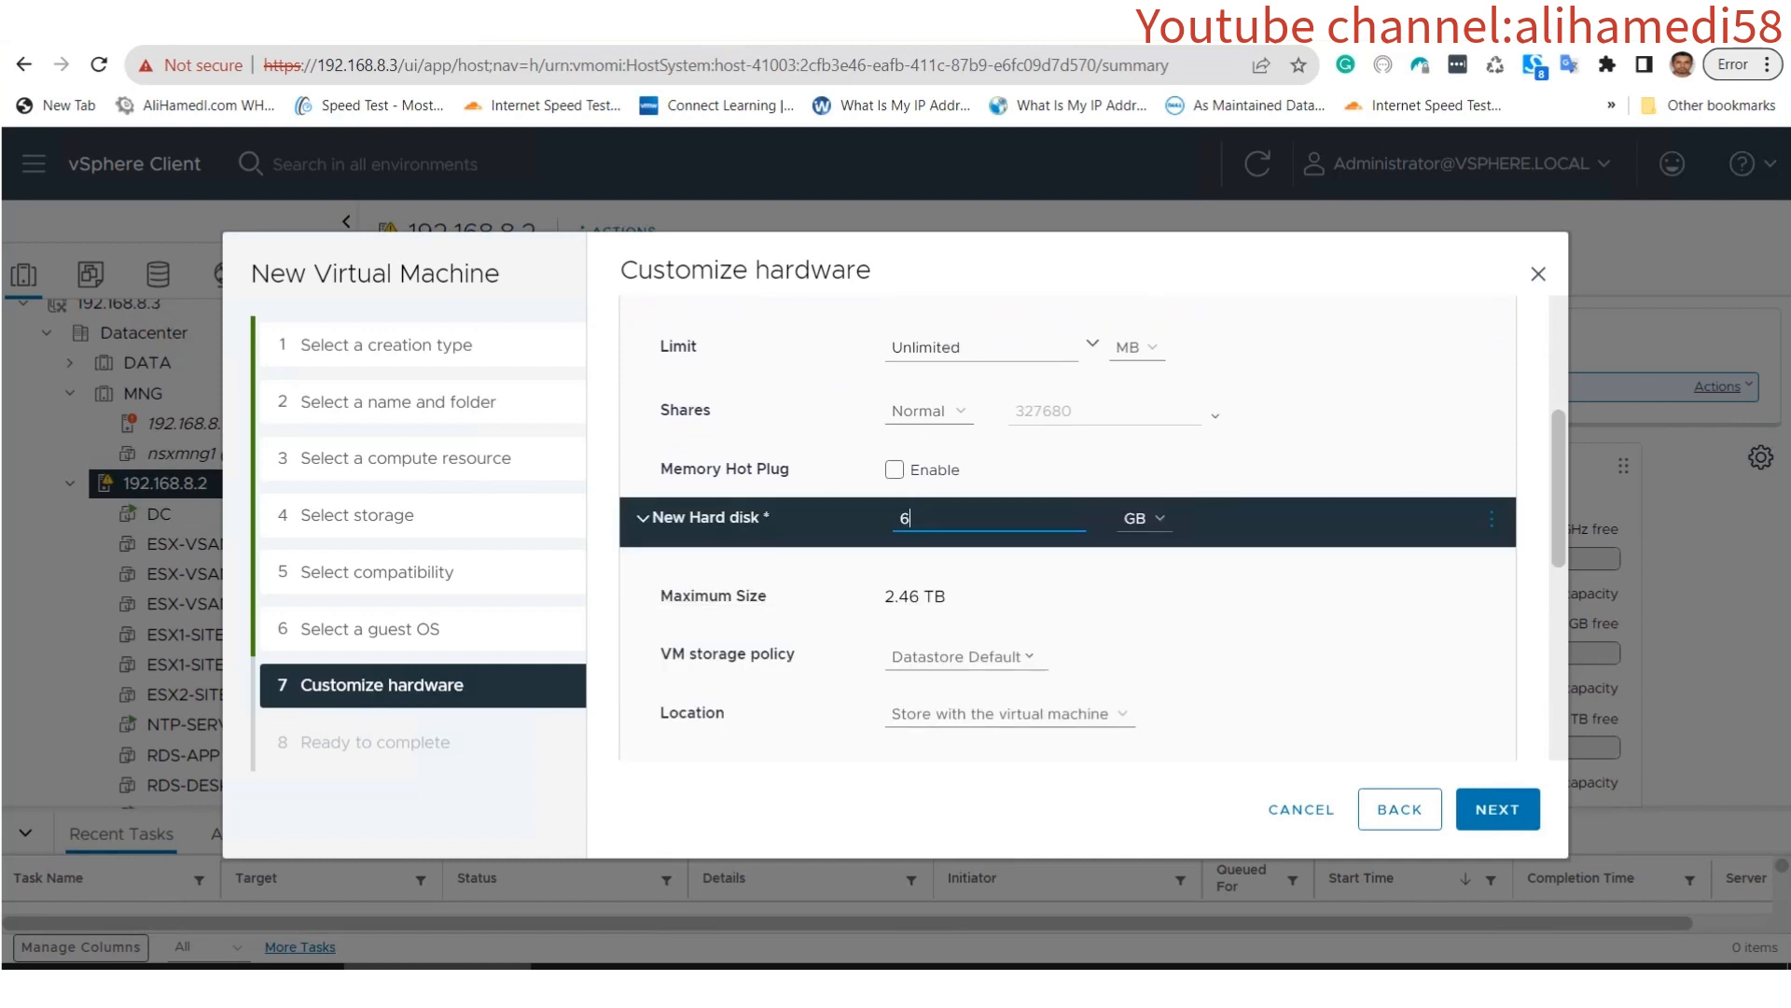
pyautogui.write('4')
pyautogui.click(1559, 487)
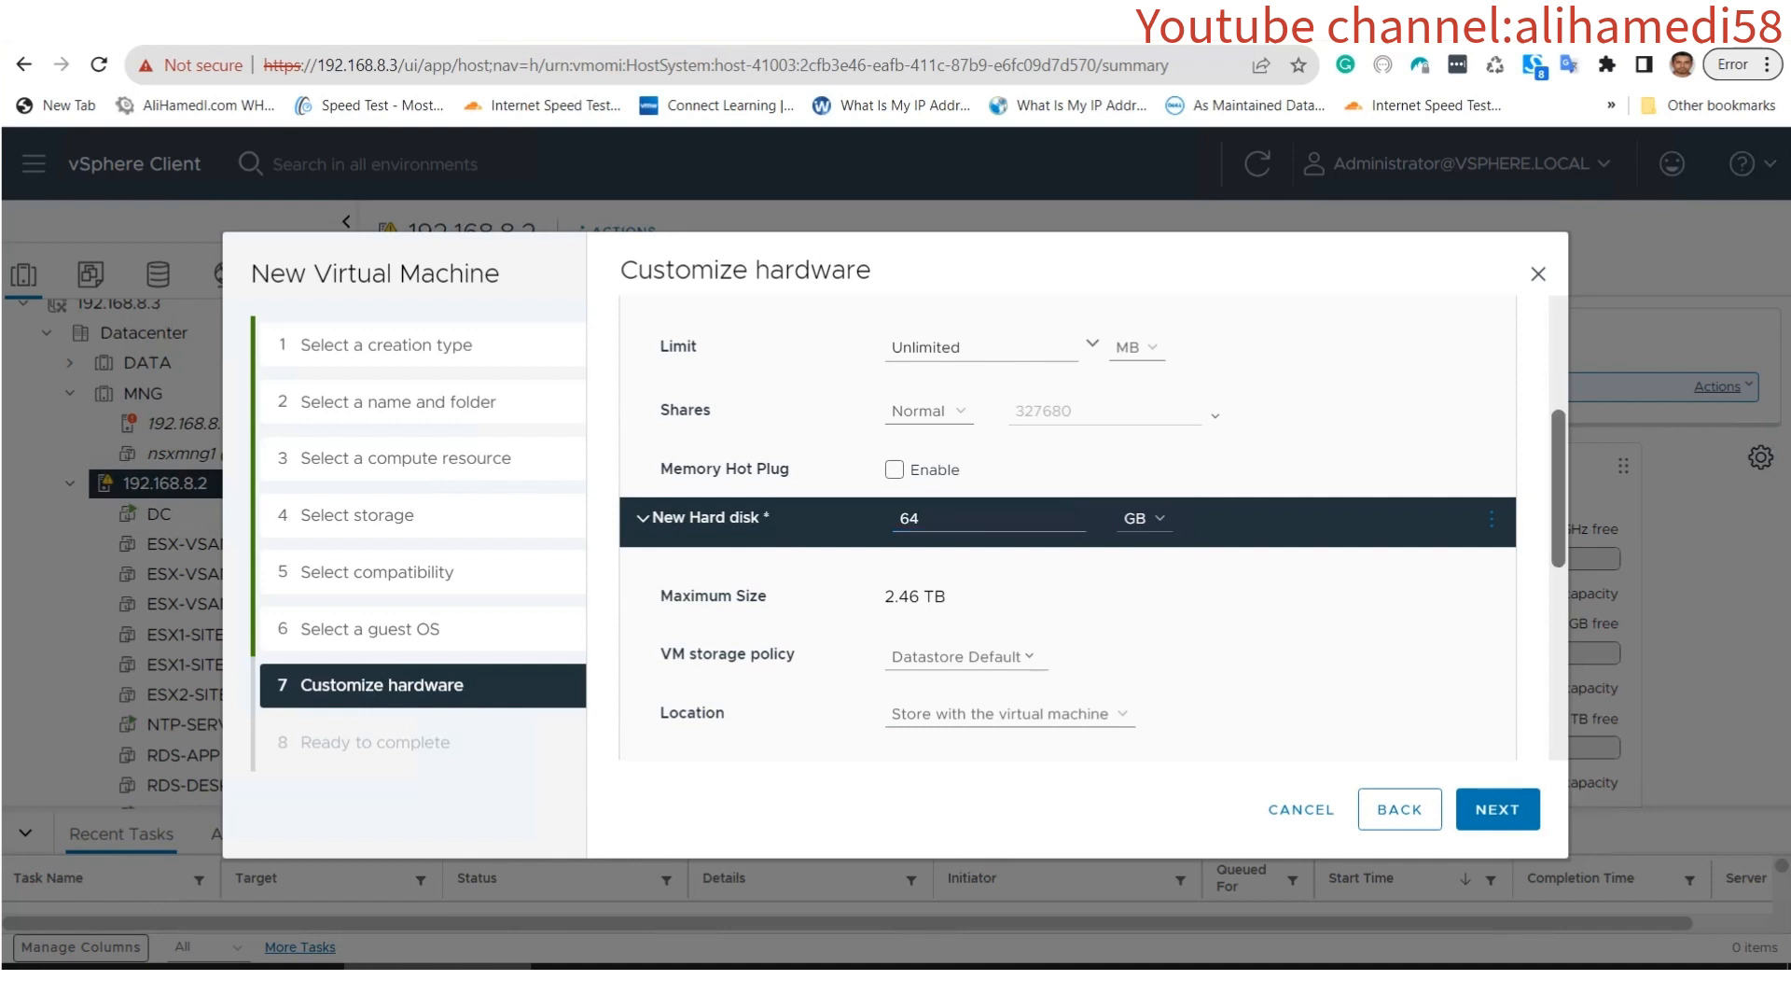
# Add an NVMe controller to the virtual machine's hardware.
pyautogui.moveTo(1559, 488); pyautogui.dragTo(1558, 376)
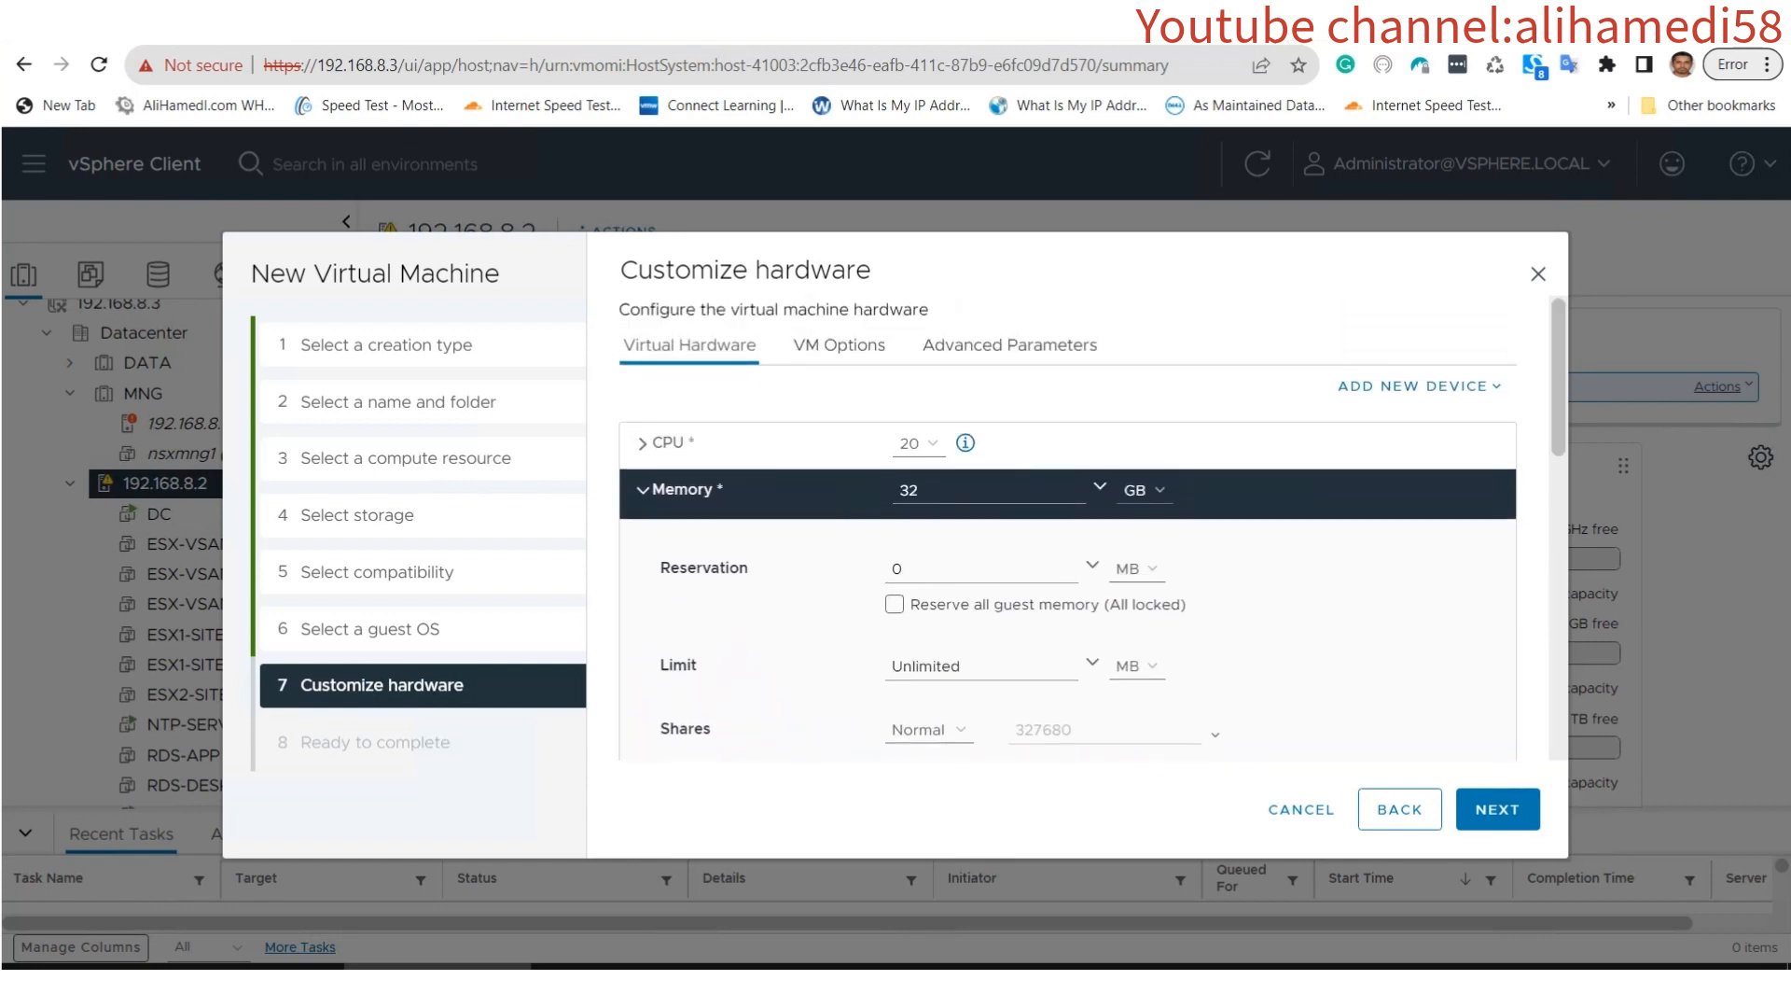
pyautogui.click(1419, 386)
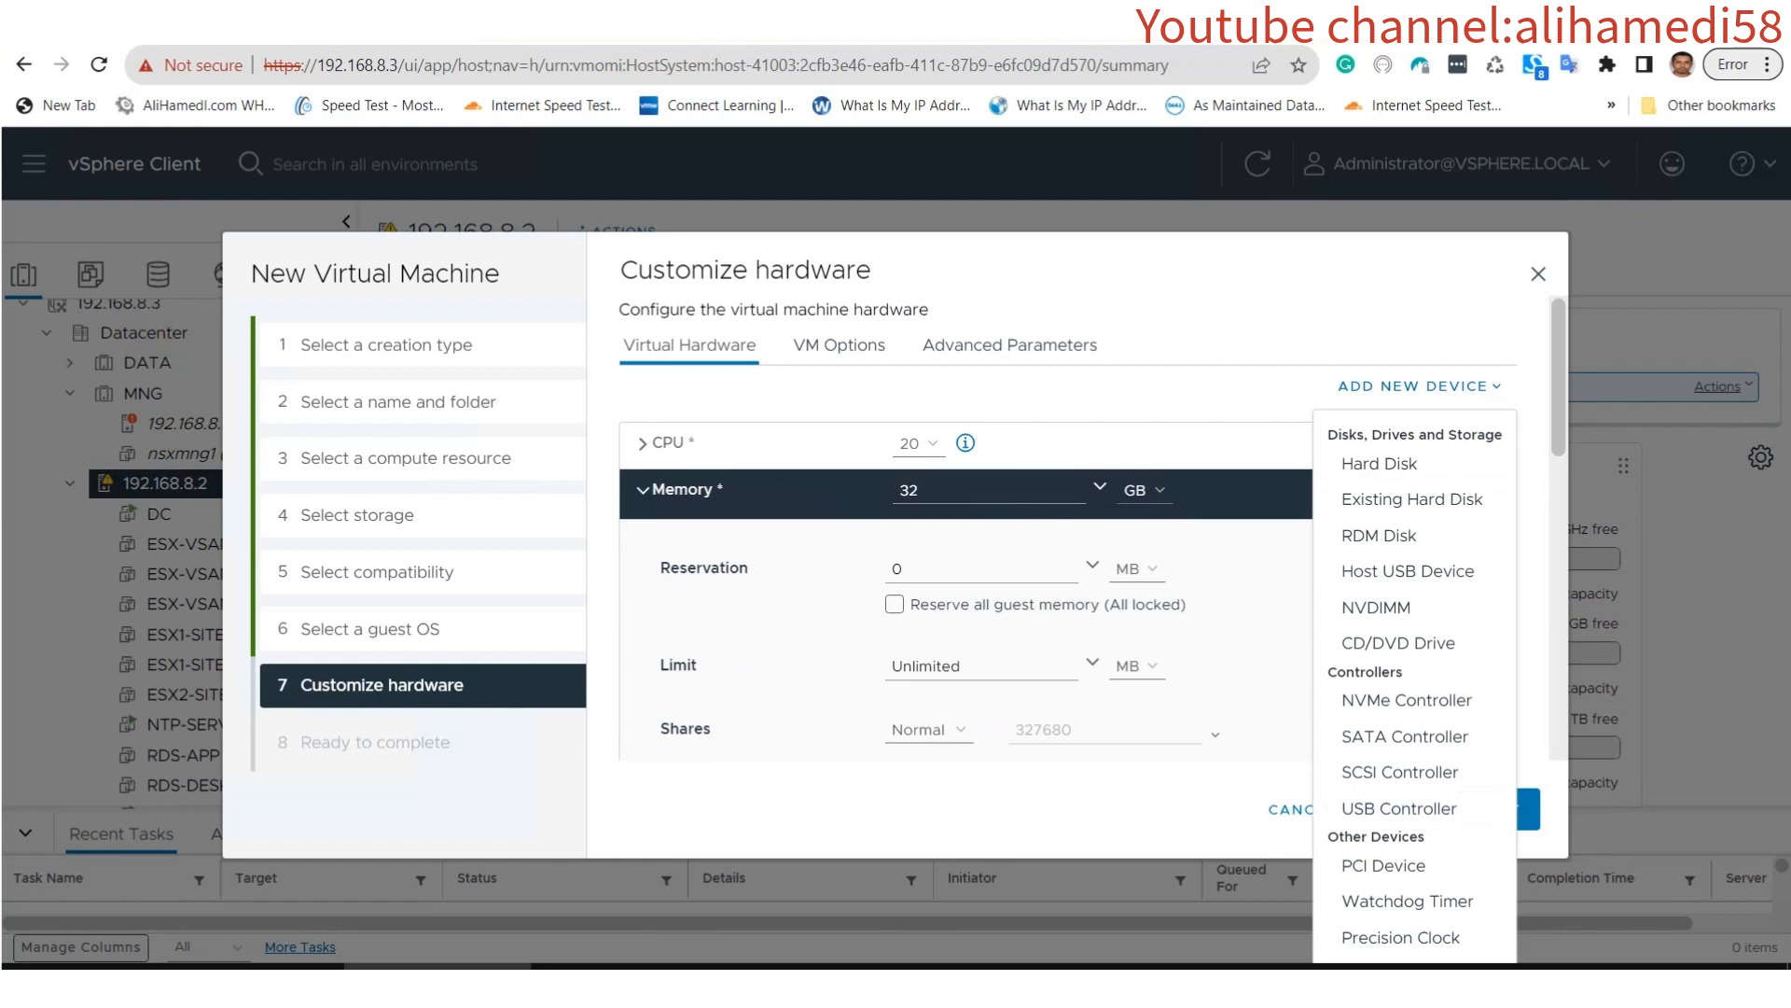
pyautogui.click(1407, 700)
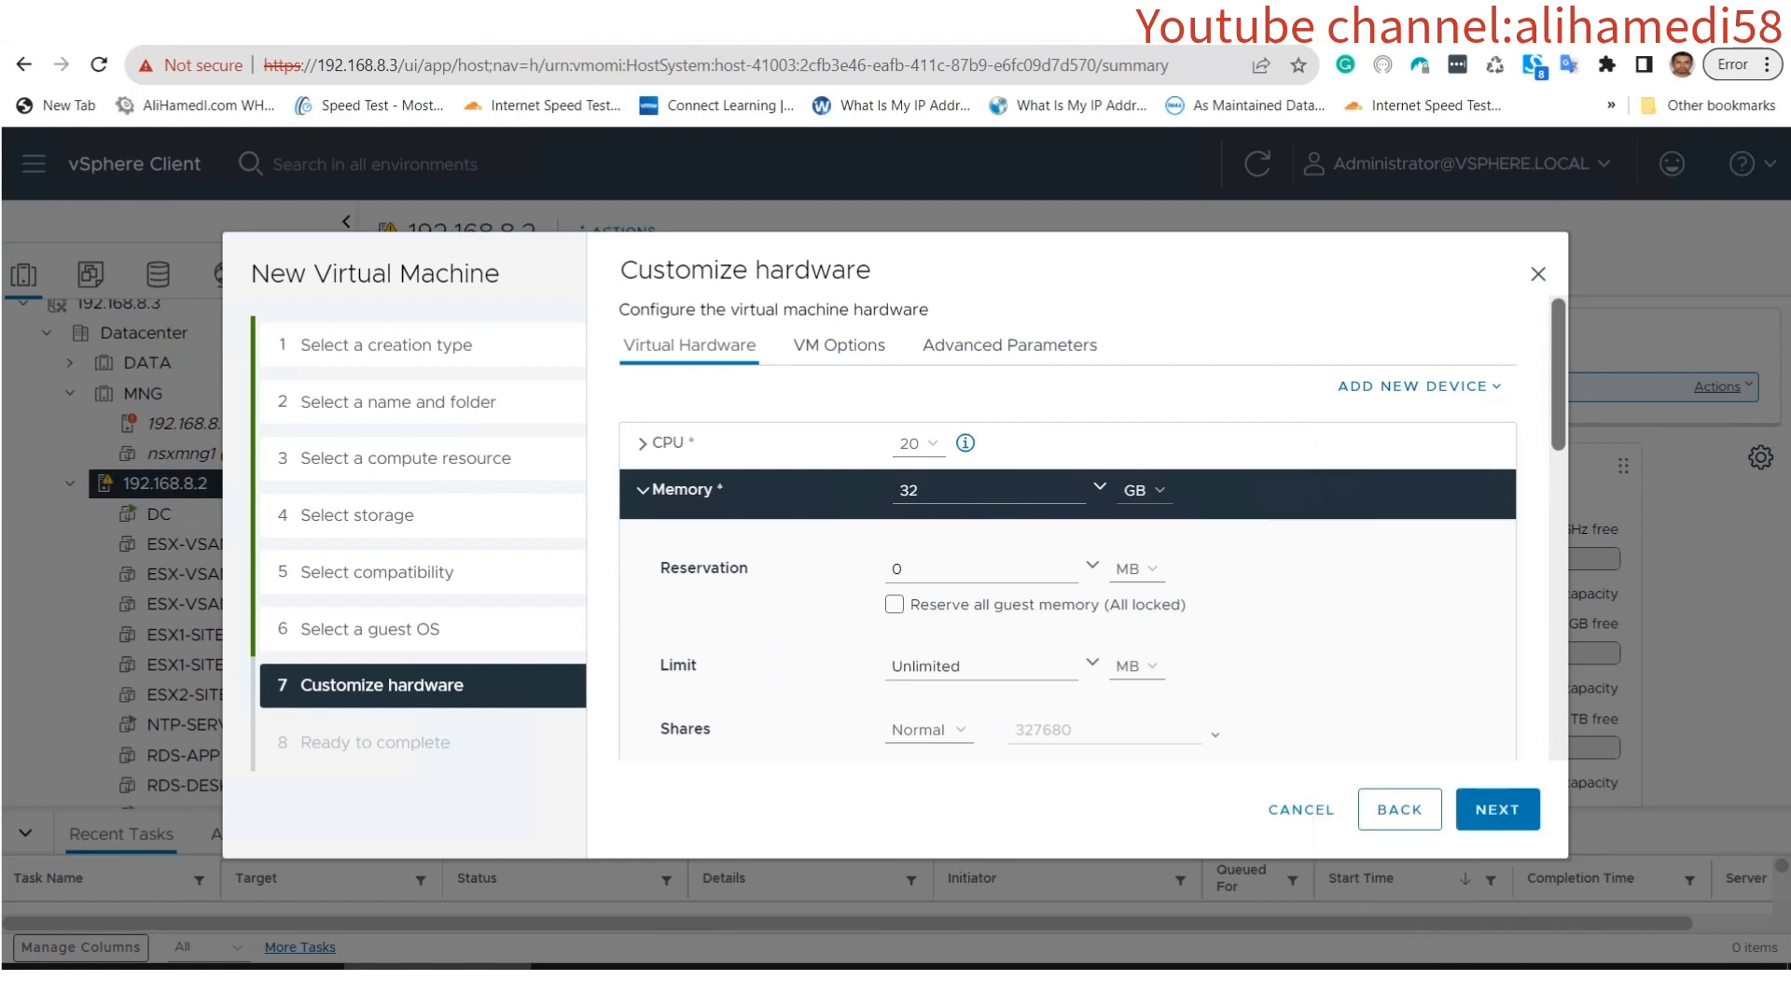
# Set the 64 GB hard disk's provisioning to Thin Provision.
pyautogui.scroll(-3, 1067, 527)
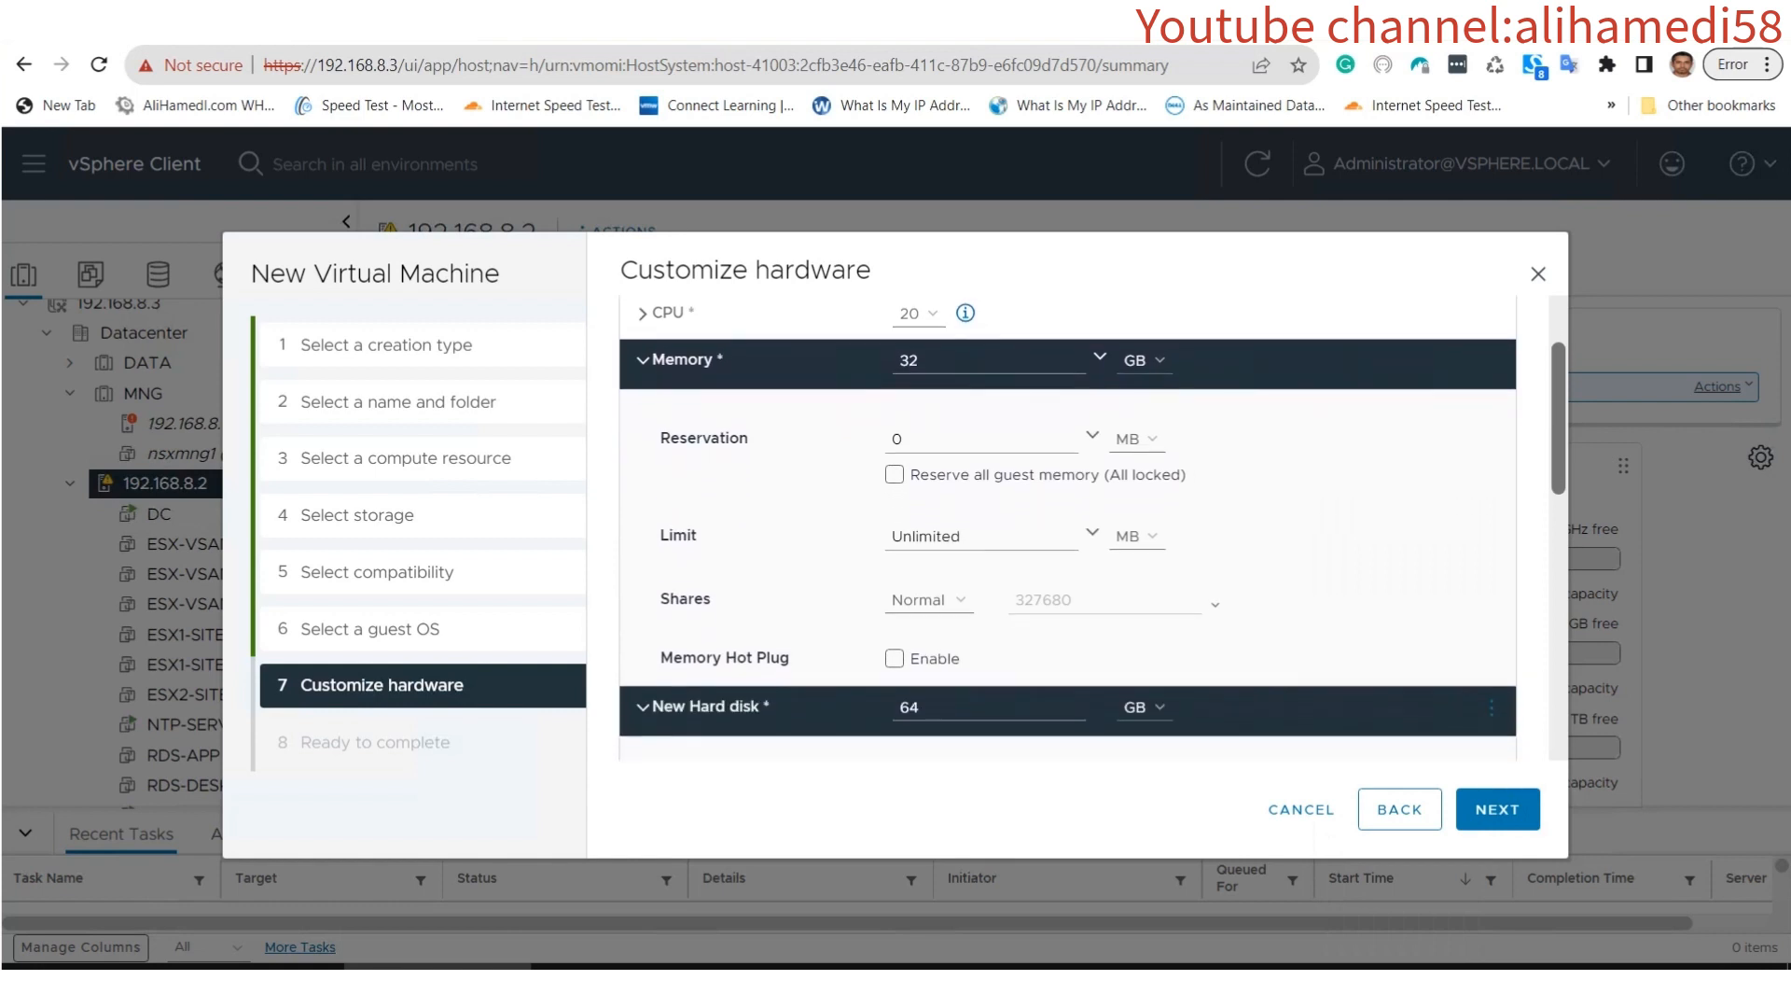
pyautogui.scroll(-2, 1068, 527)
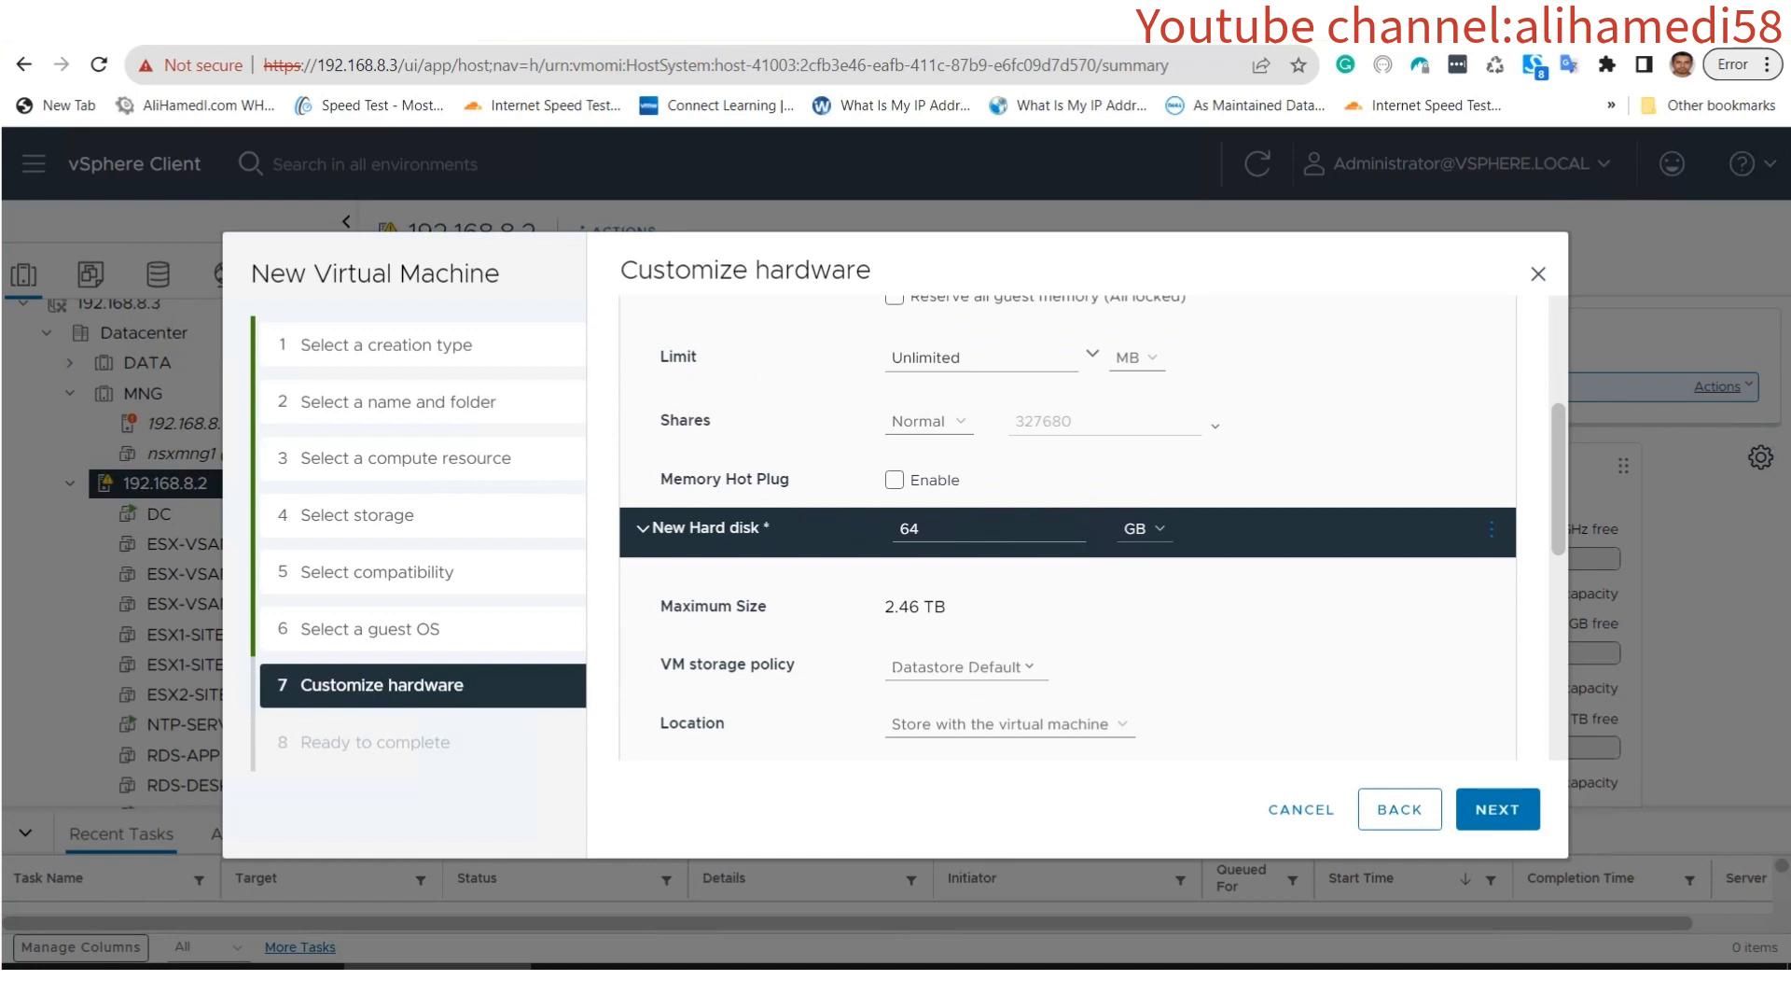
pyautogui.scroll(-3, 1067, 527)
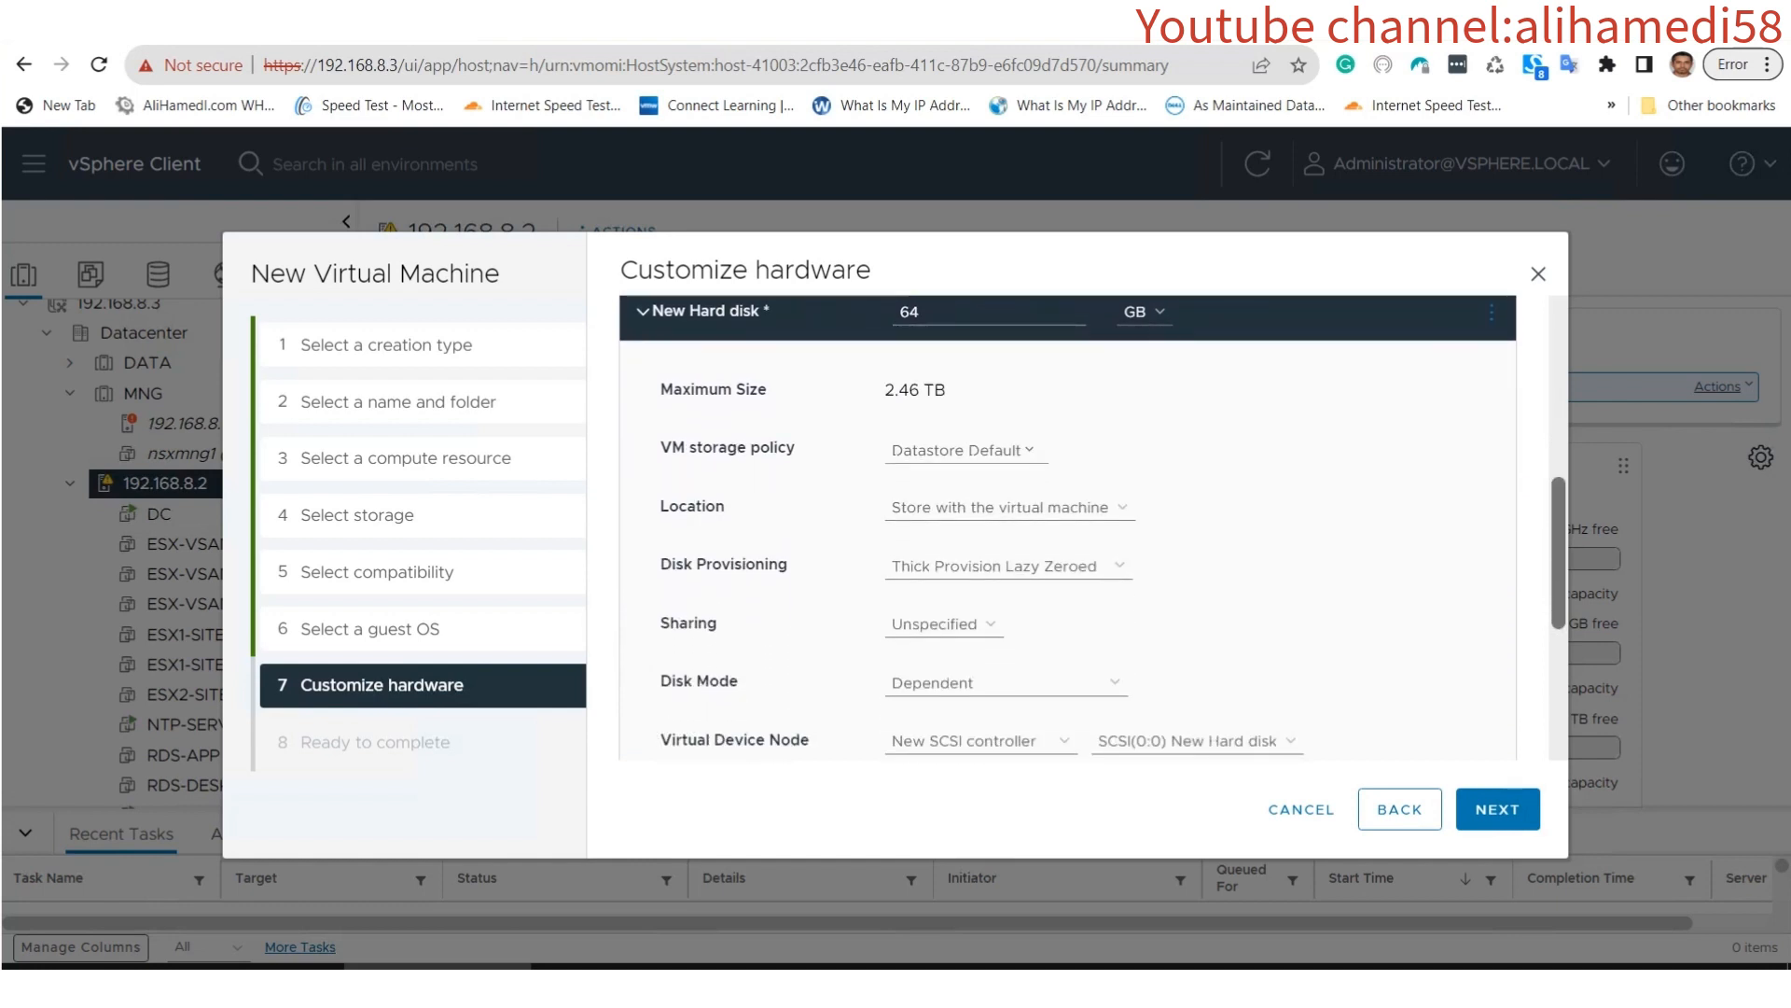
pyautogui.click(1008, 567)
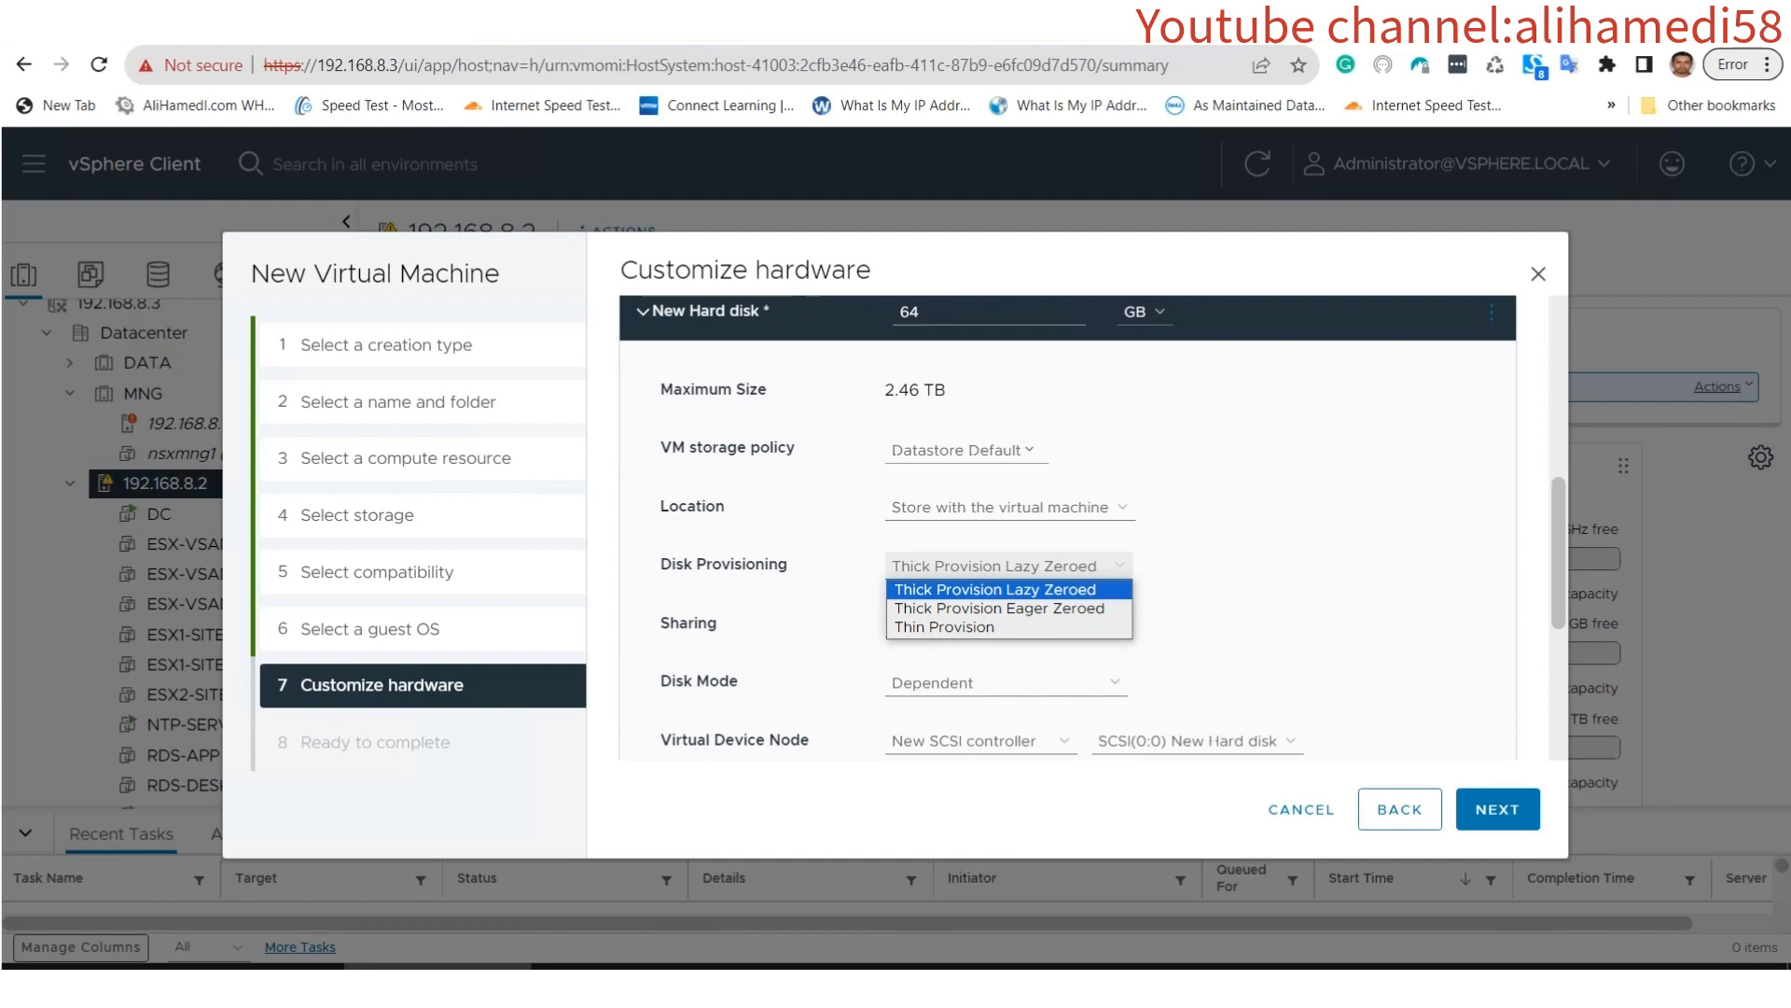
pyautogui.click(945, 626)
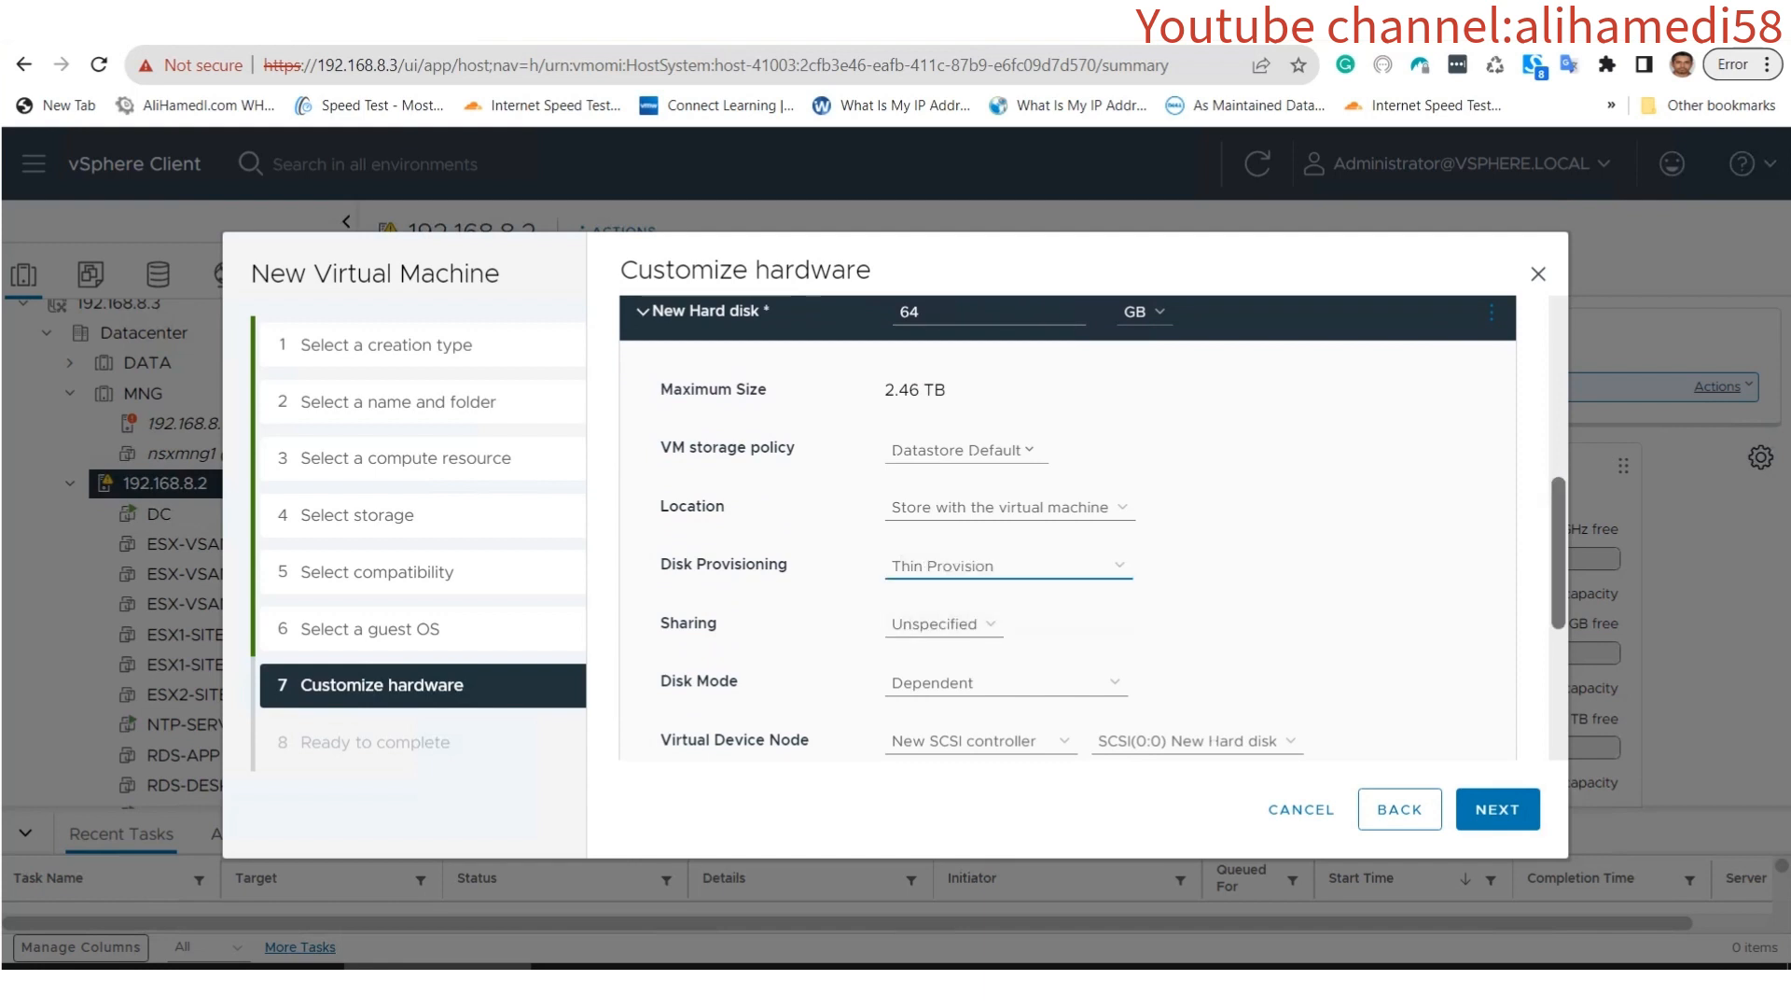
# Attach the 64 GB hard disk to New NVMe Controller and remove the new SCSI controller.
pyautogui.scroll(-4, 1067, 527)
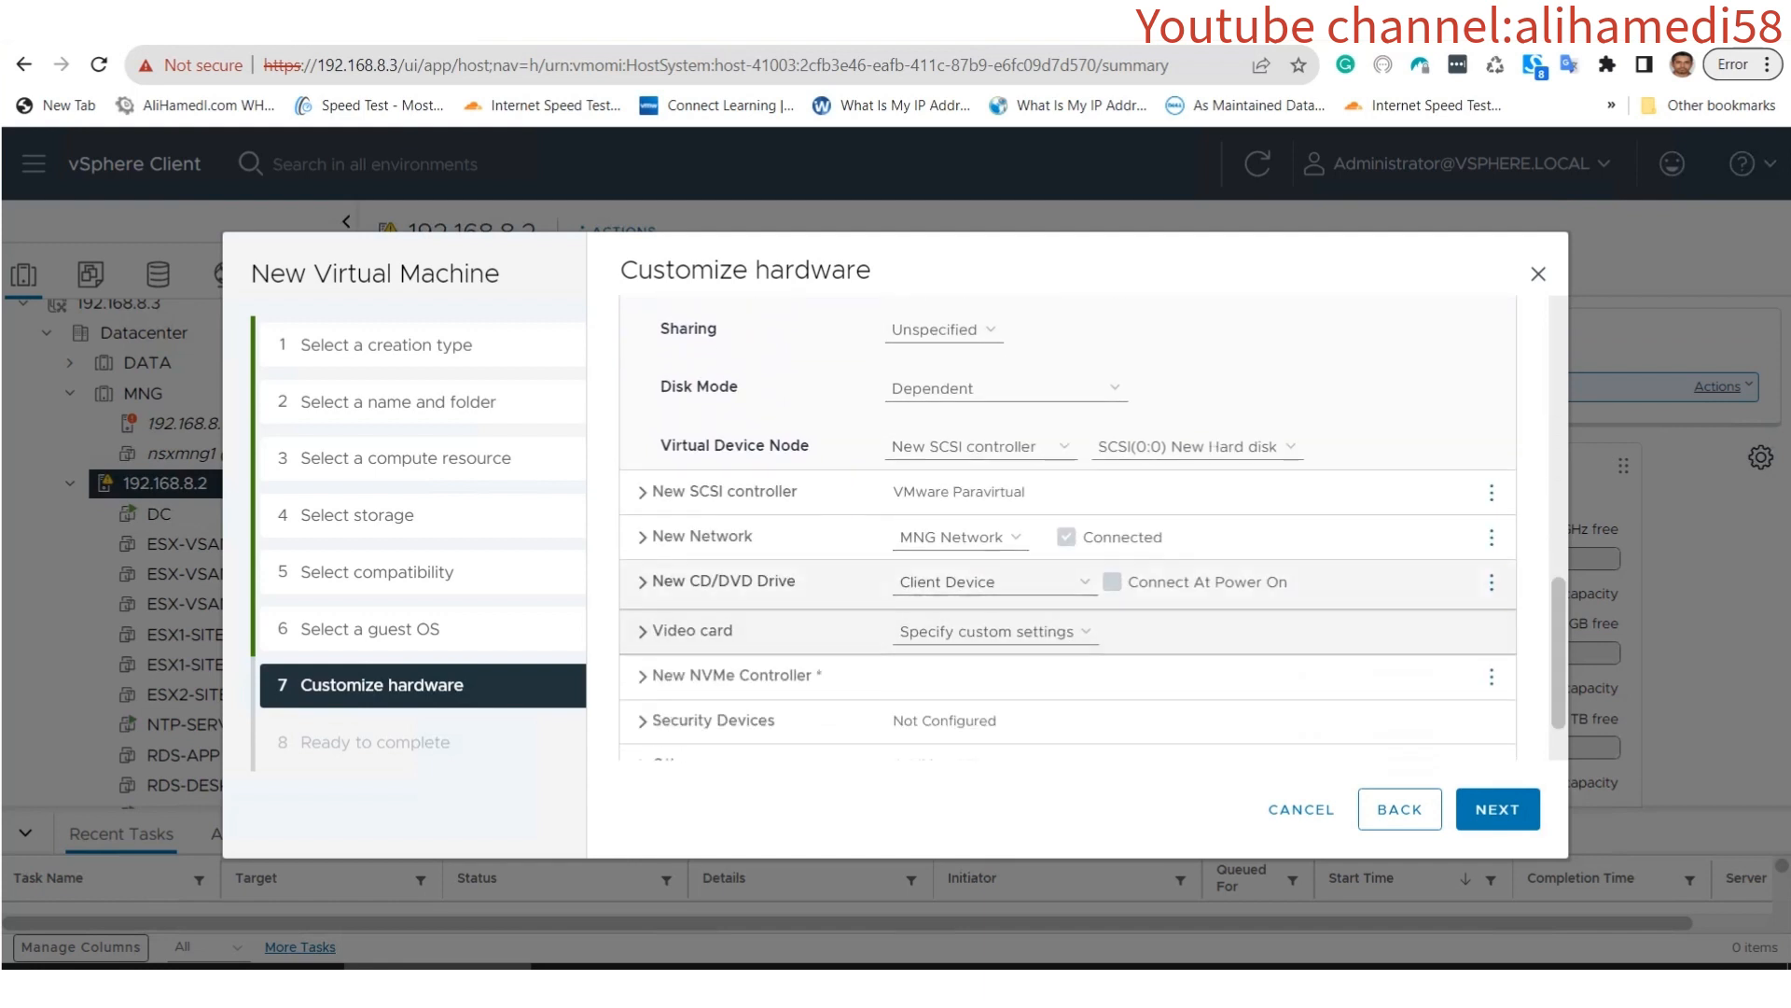
pyautogui.click(975, 446)
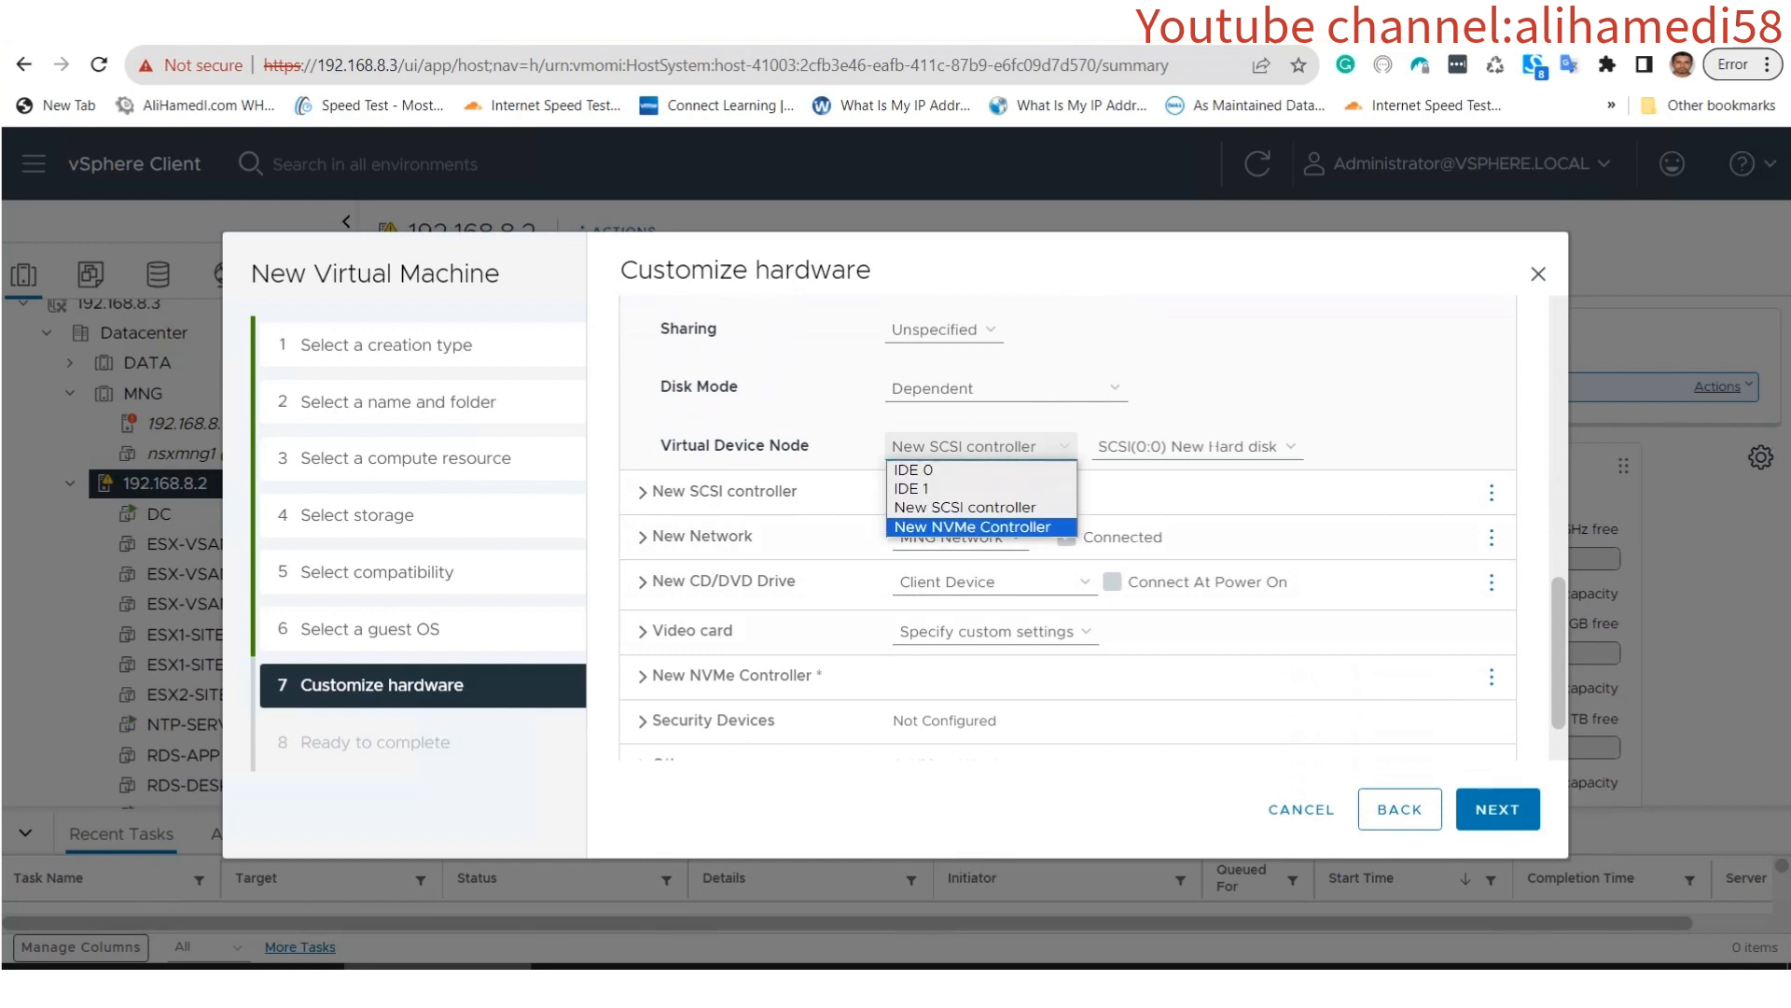
pyautogui.click(972, 526)
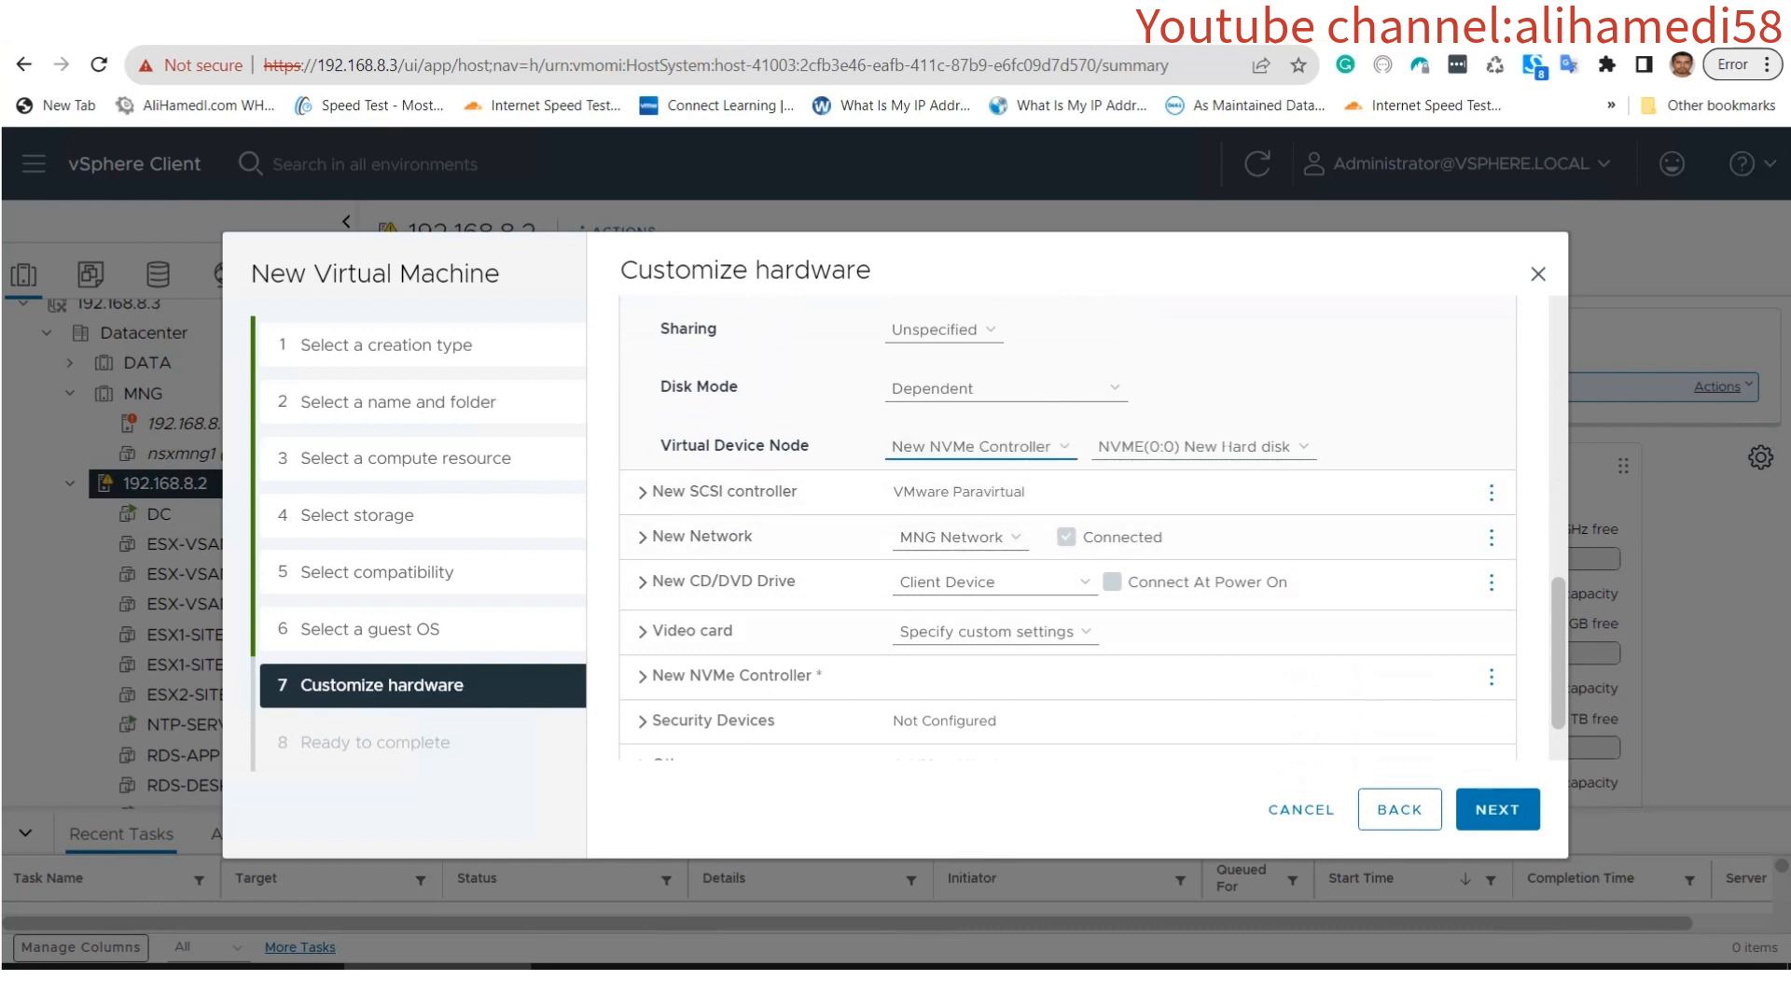
pyautogui.click(1492, 492)
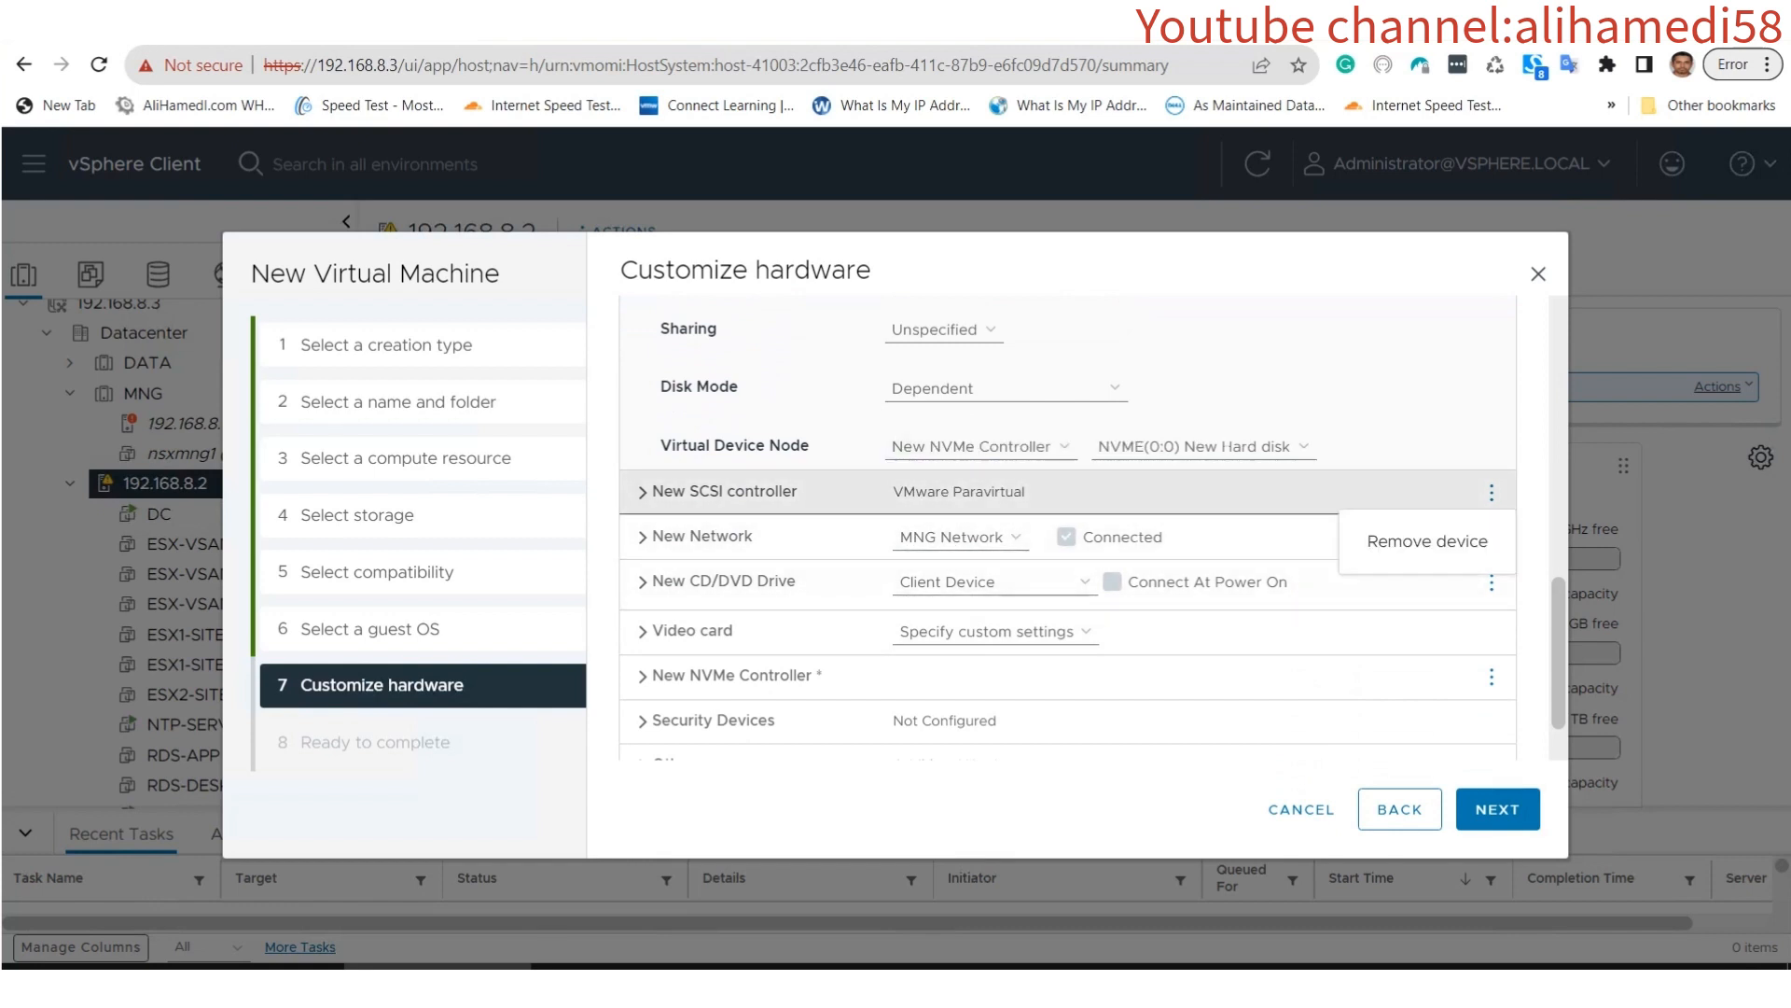
pyautogui.click(1428, 542)
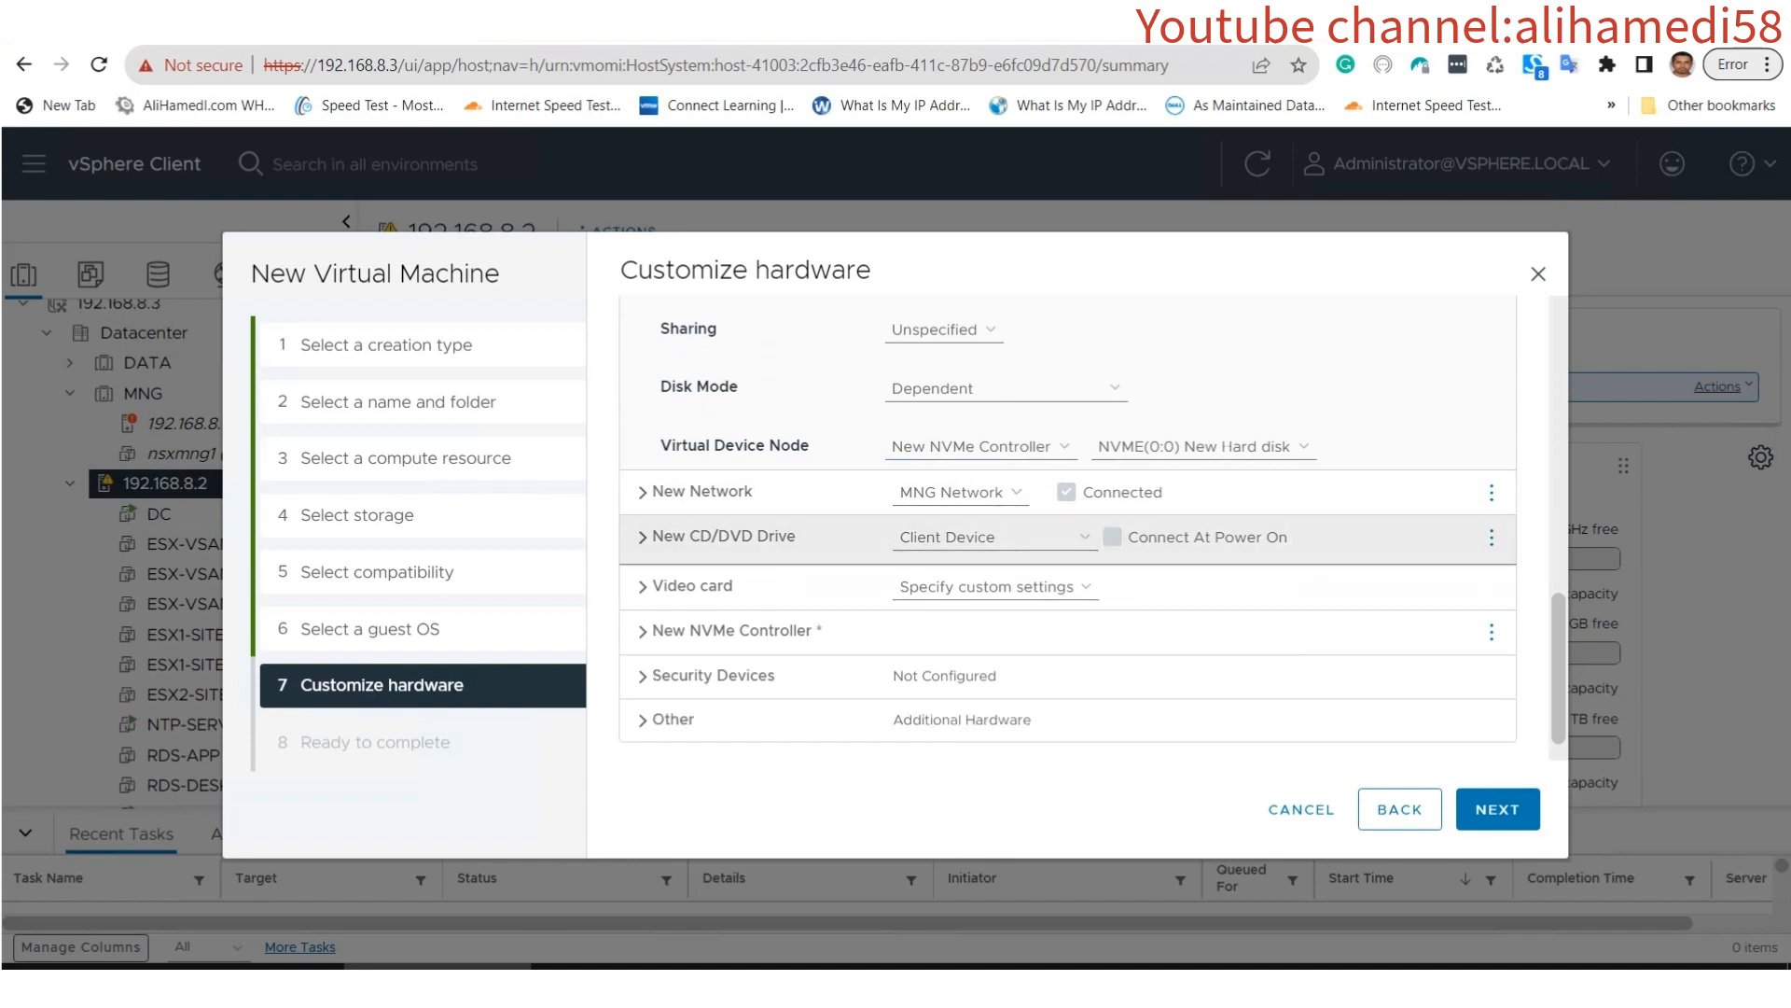
# Add a second NVMe controller to the virtual machine's hardware.
pyautogui.scroll(5, 1068, 522)
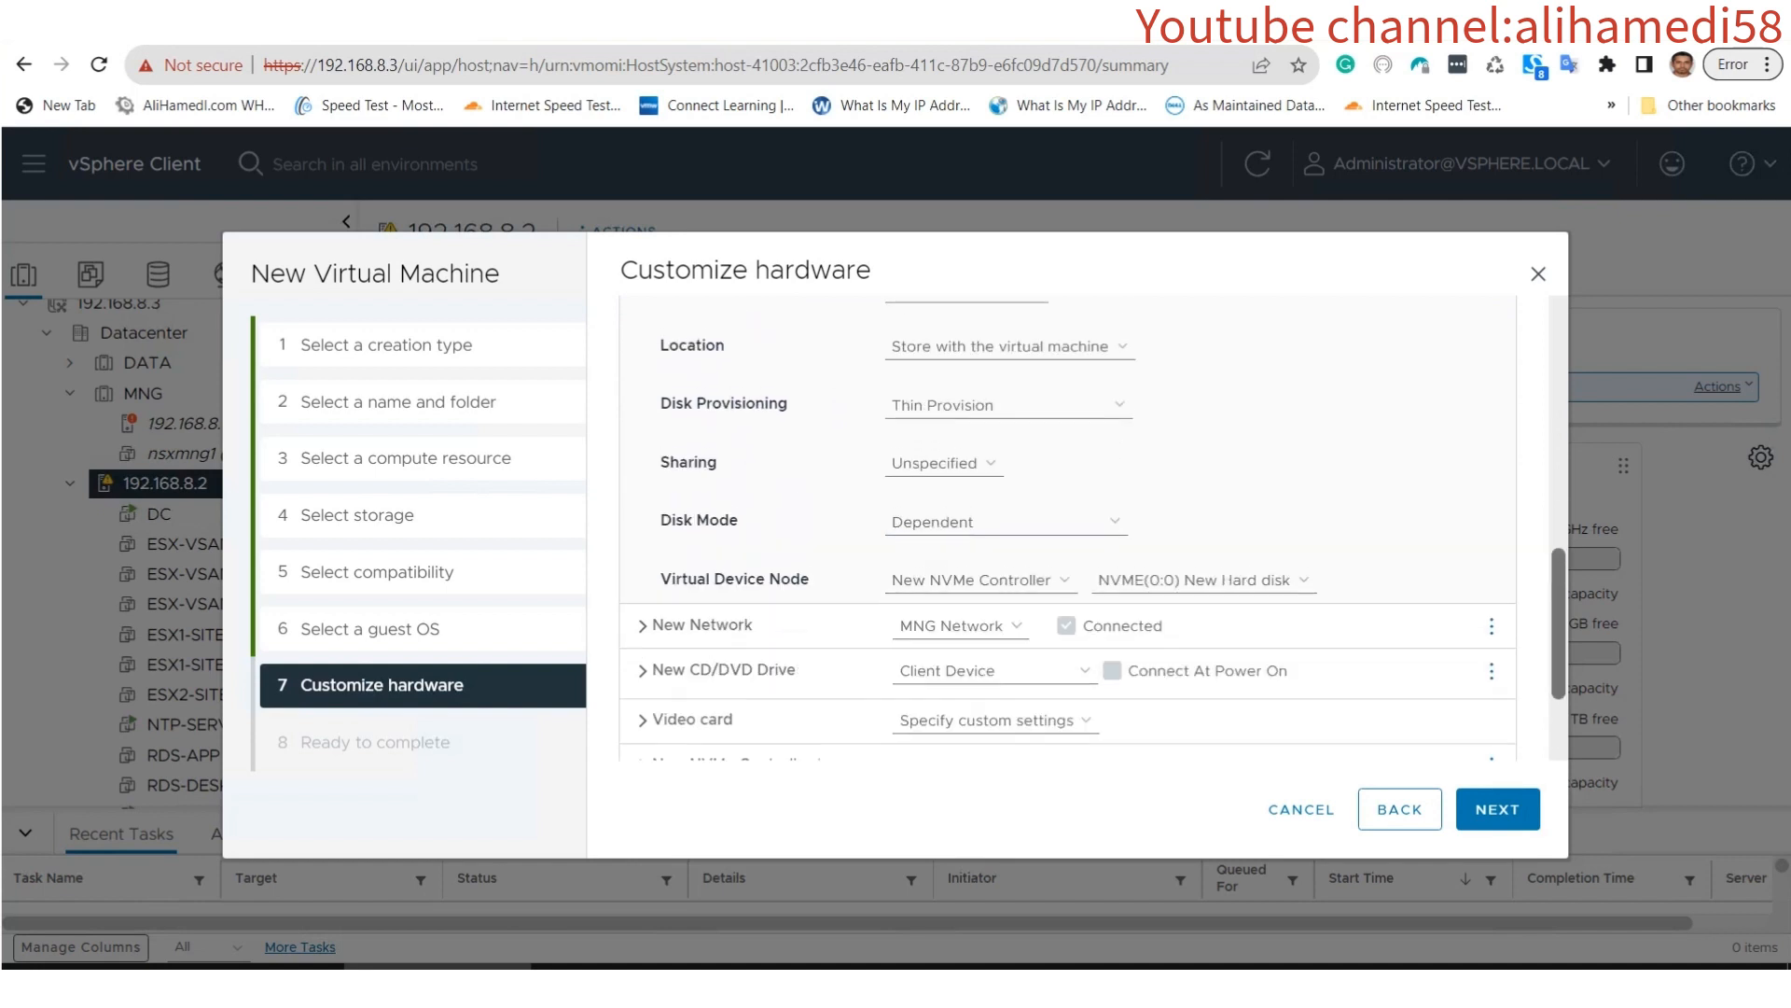
pyautogui.scroll(4, 1068, 523)
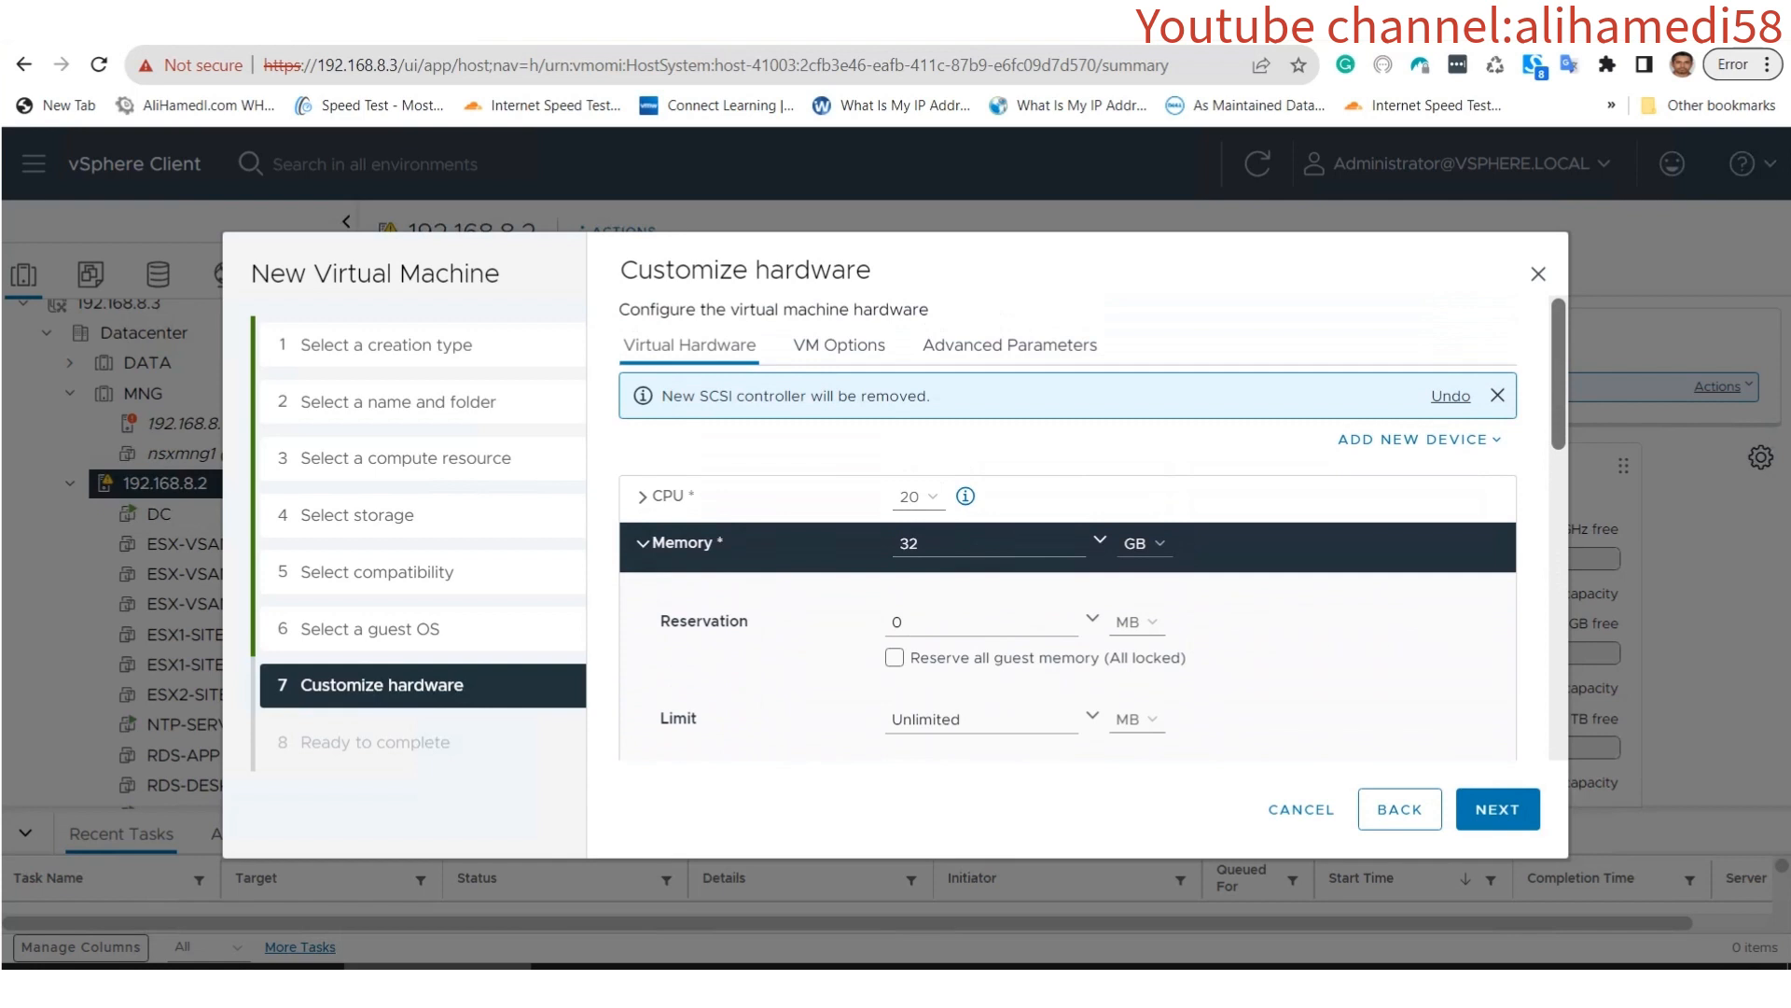
pyautogui.click(1418, 438)
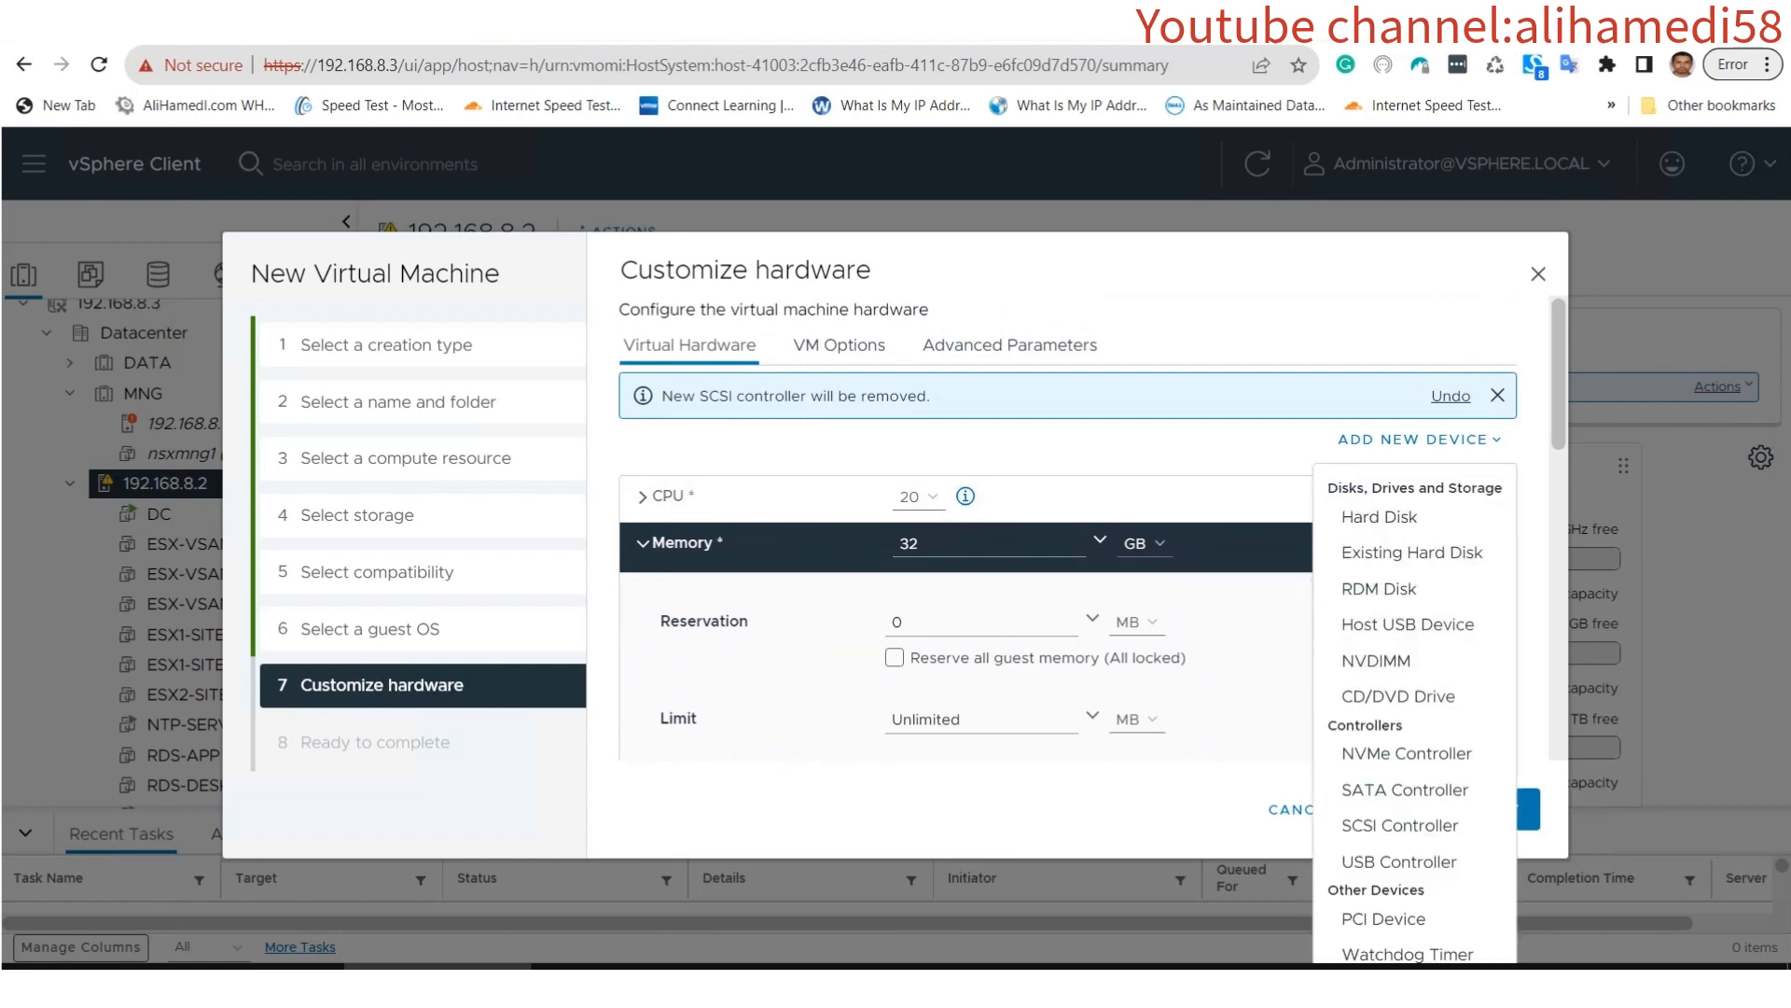
pyautogui.click(1407, 752)
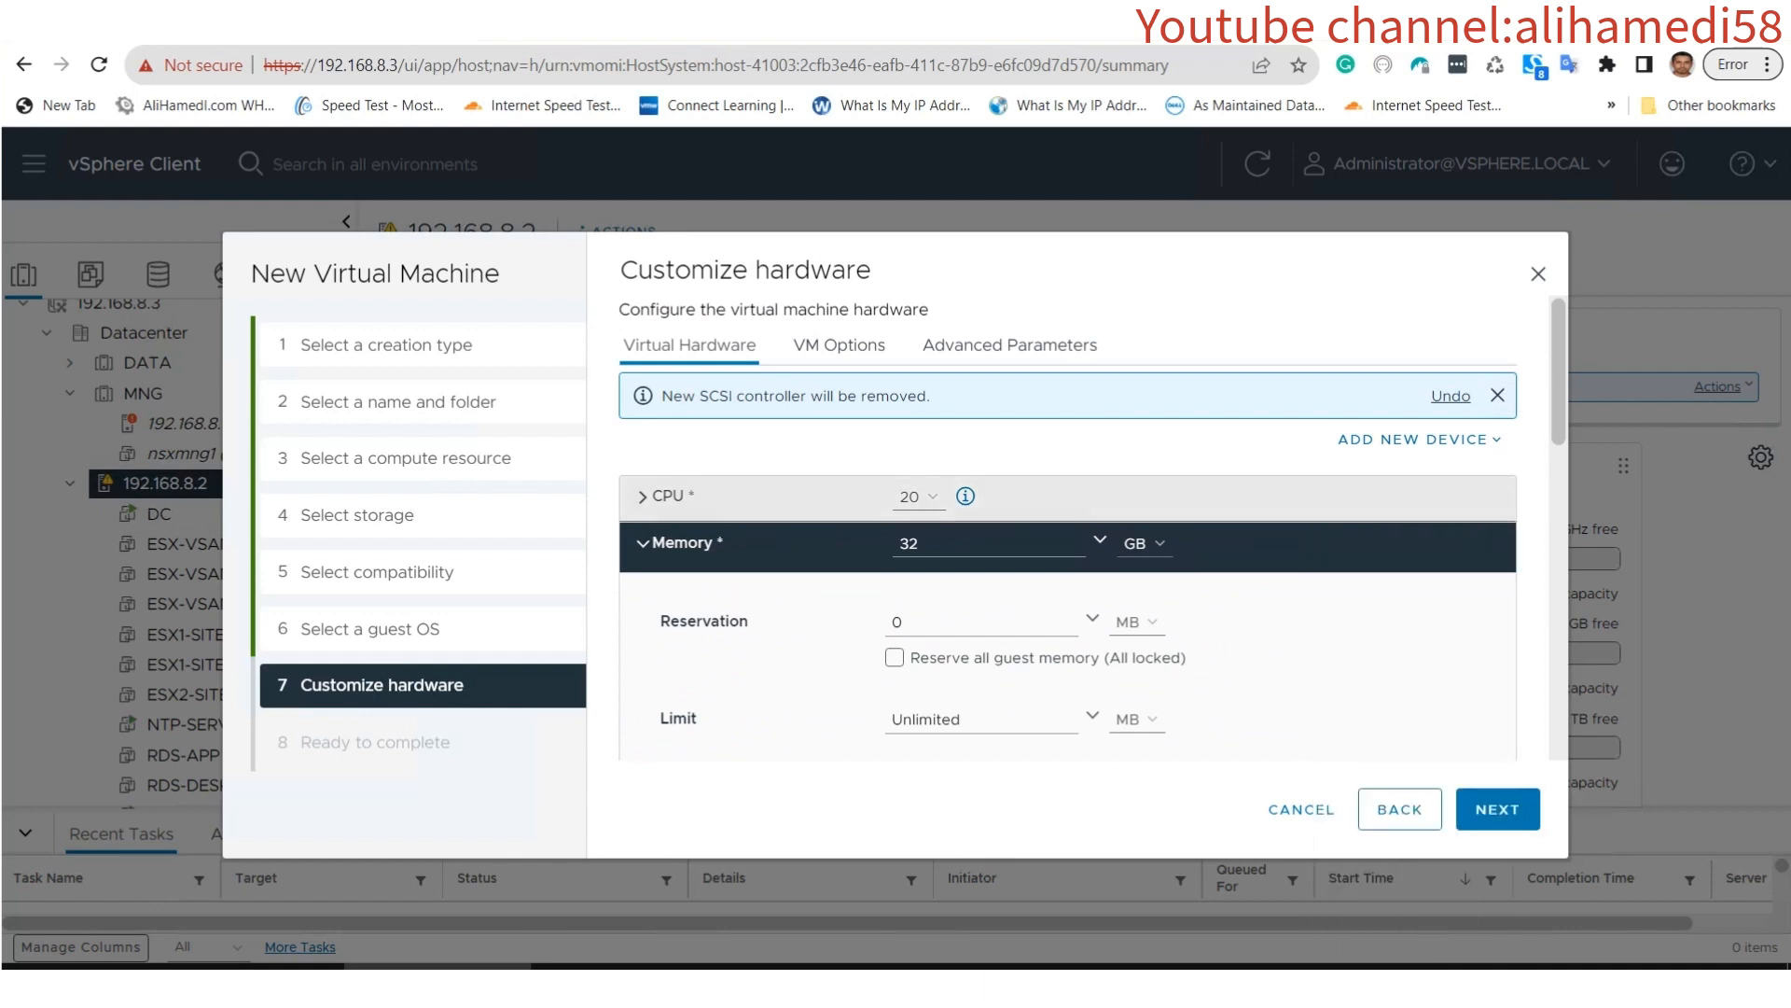
pyautogui.scroll(-1, 1068, 527)
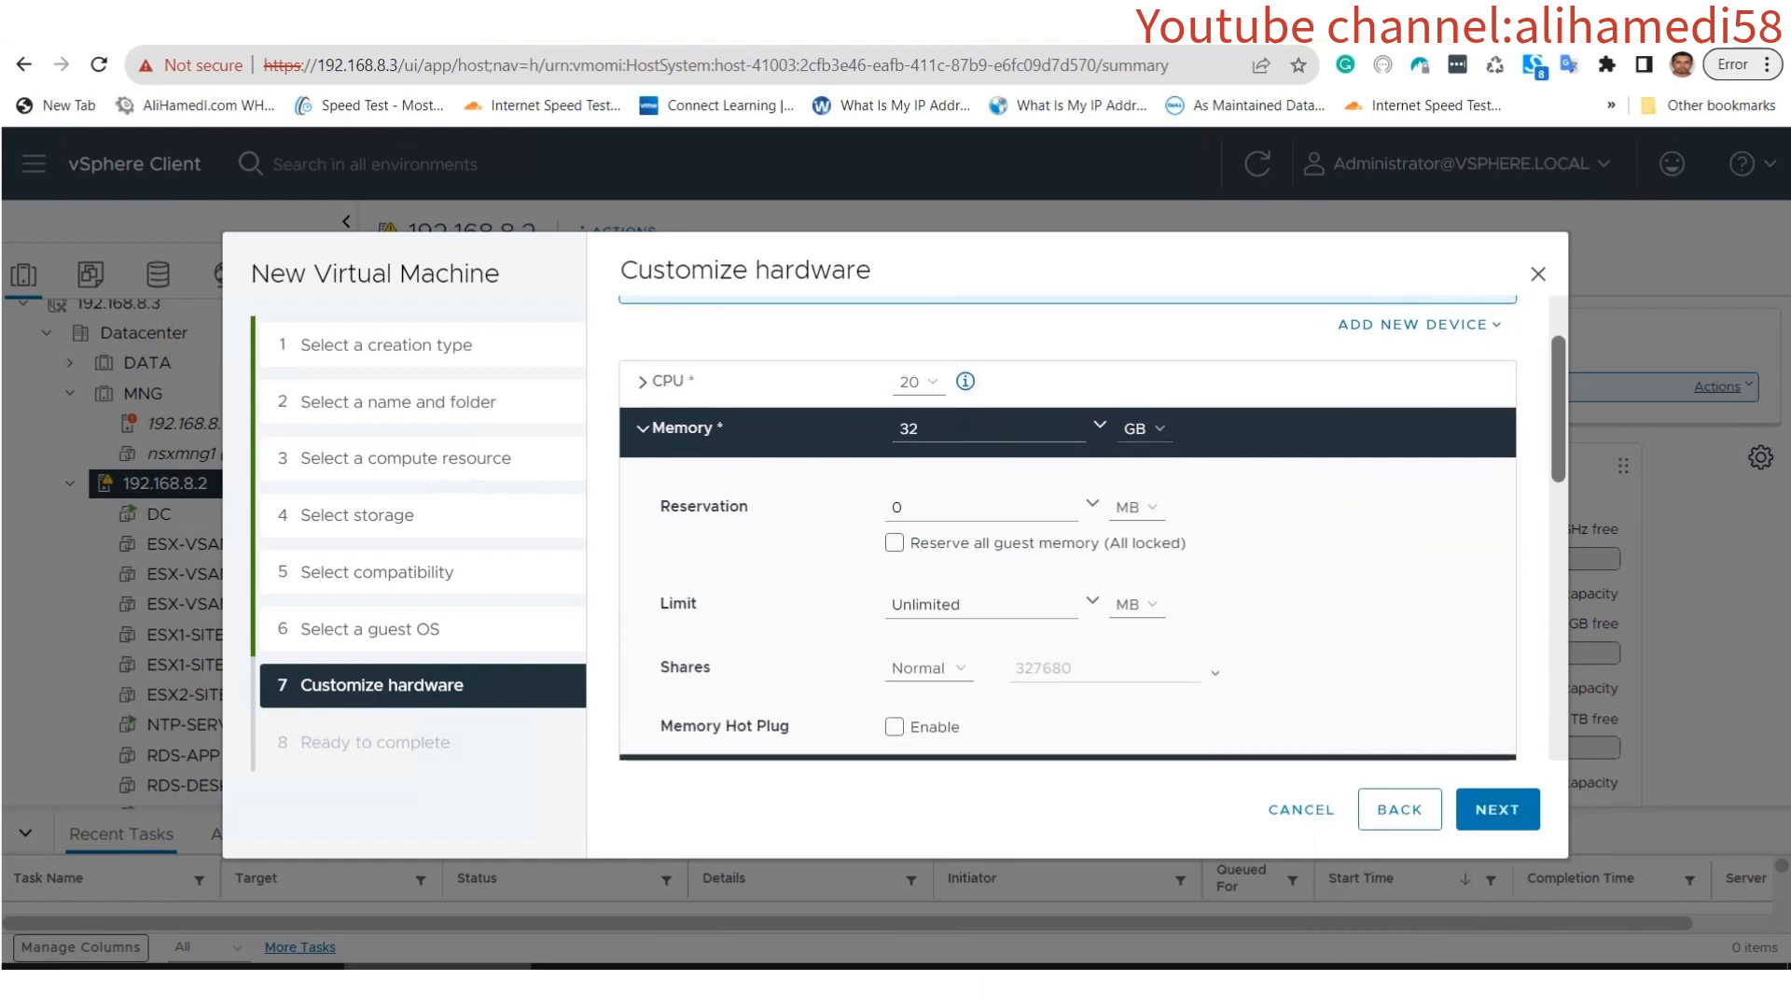
pyautogui.scroll(1, 1068, 527)
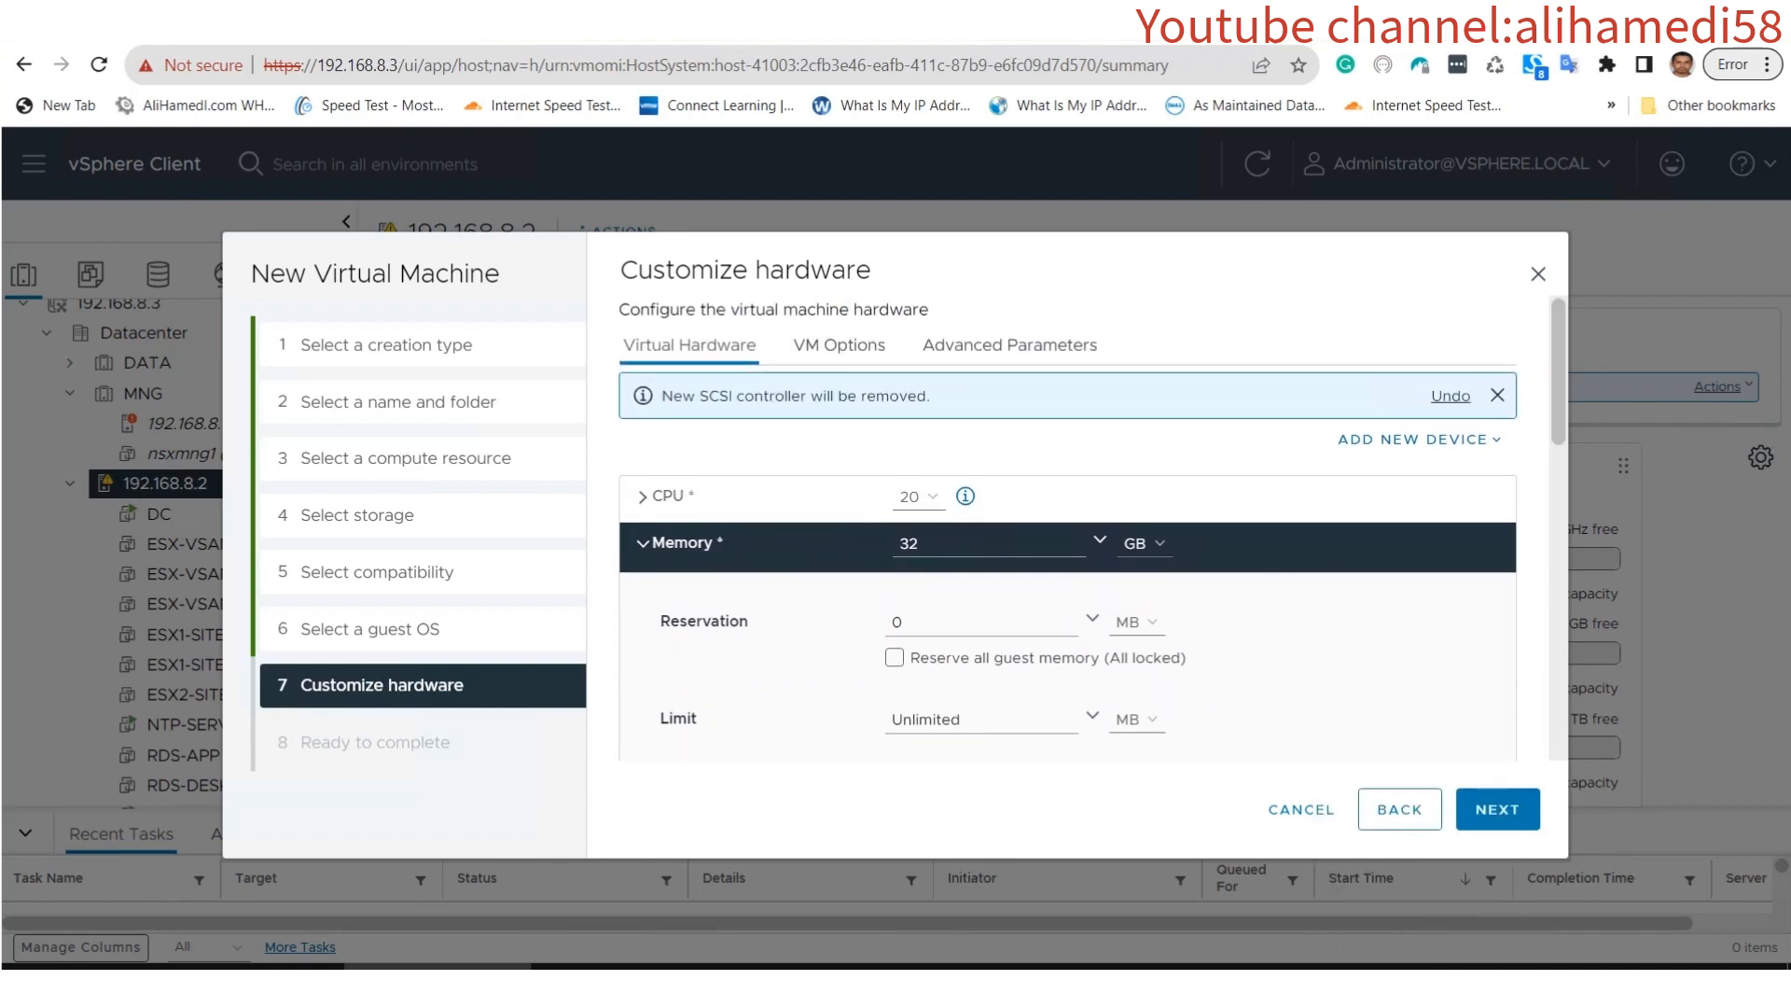
# Add a second hard disk and set its size to 1.6 TB.
pyautogui.click(1418, 438)
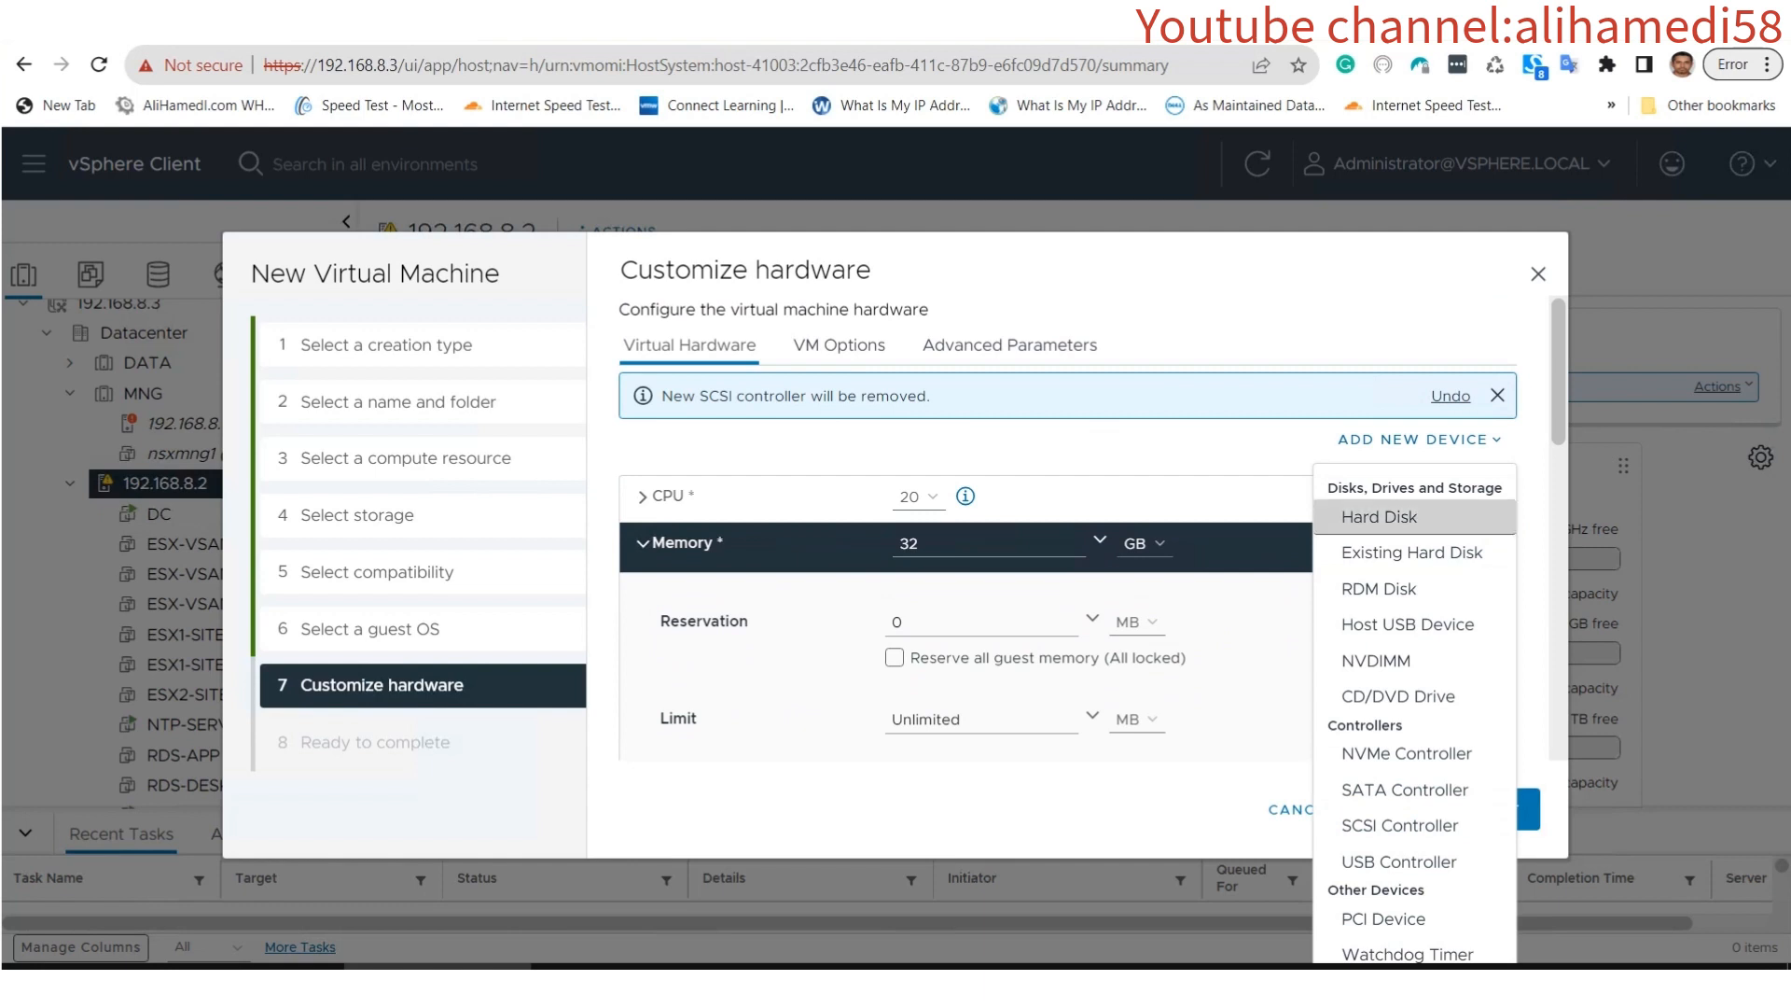
pyautogui.click(1379, 516)
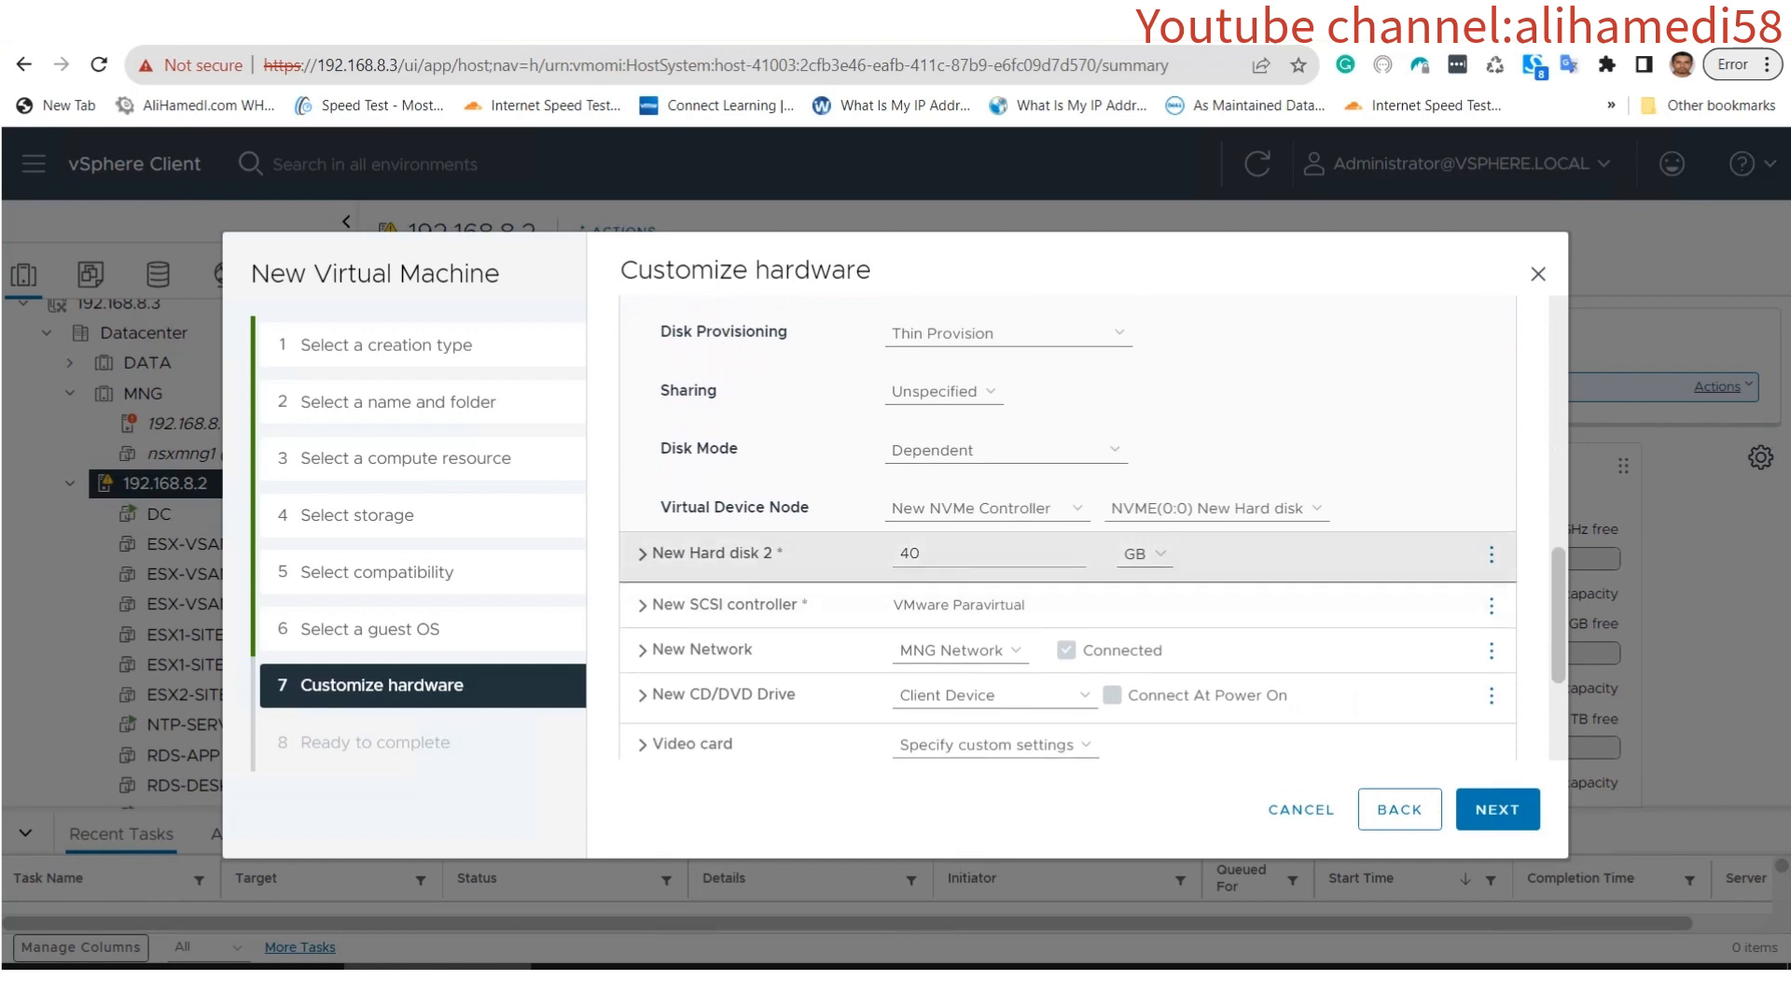
pyautogui.moveTo(923, 553); pyautogui.dragTo(877, 553)
pyautogui.write('1')
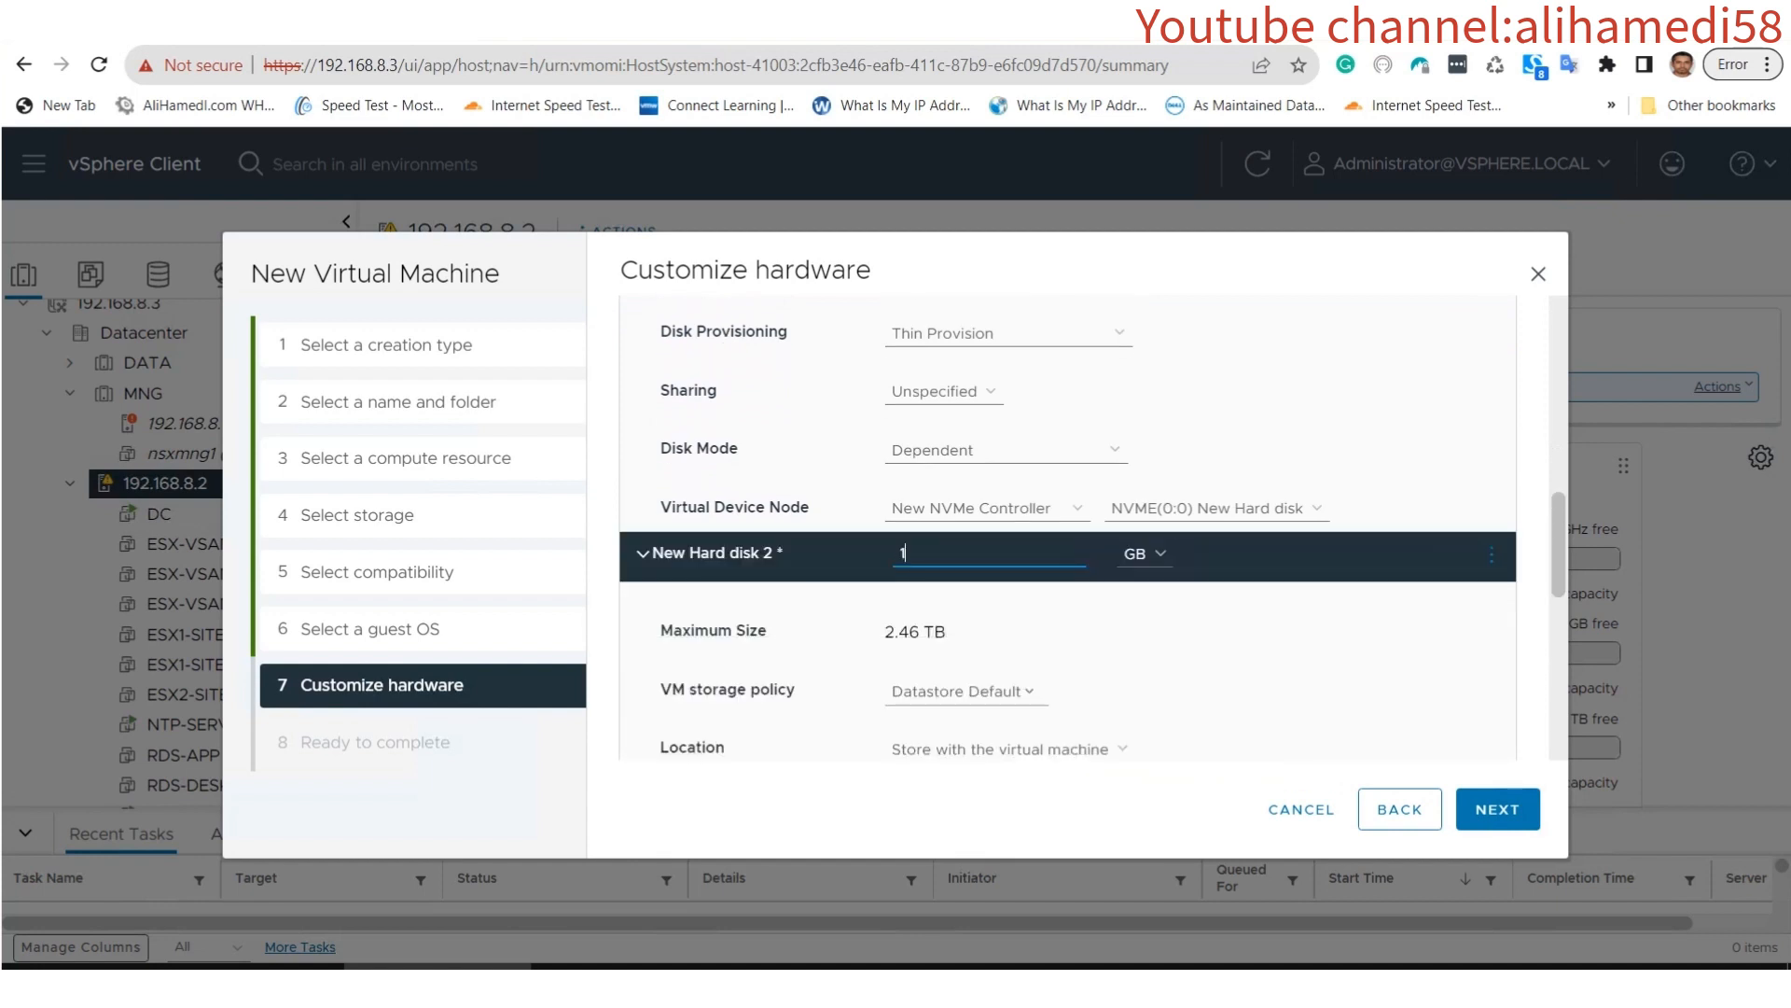
pyautogui.write('.6')
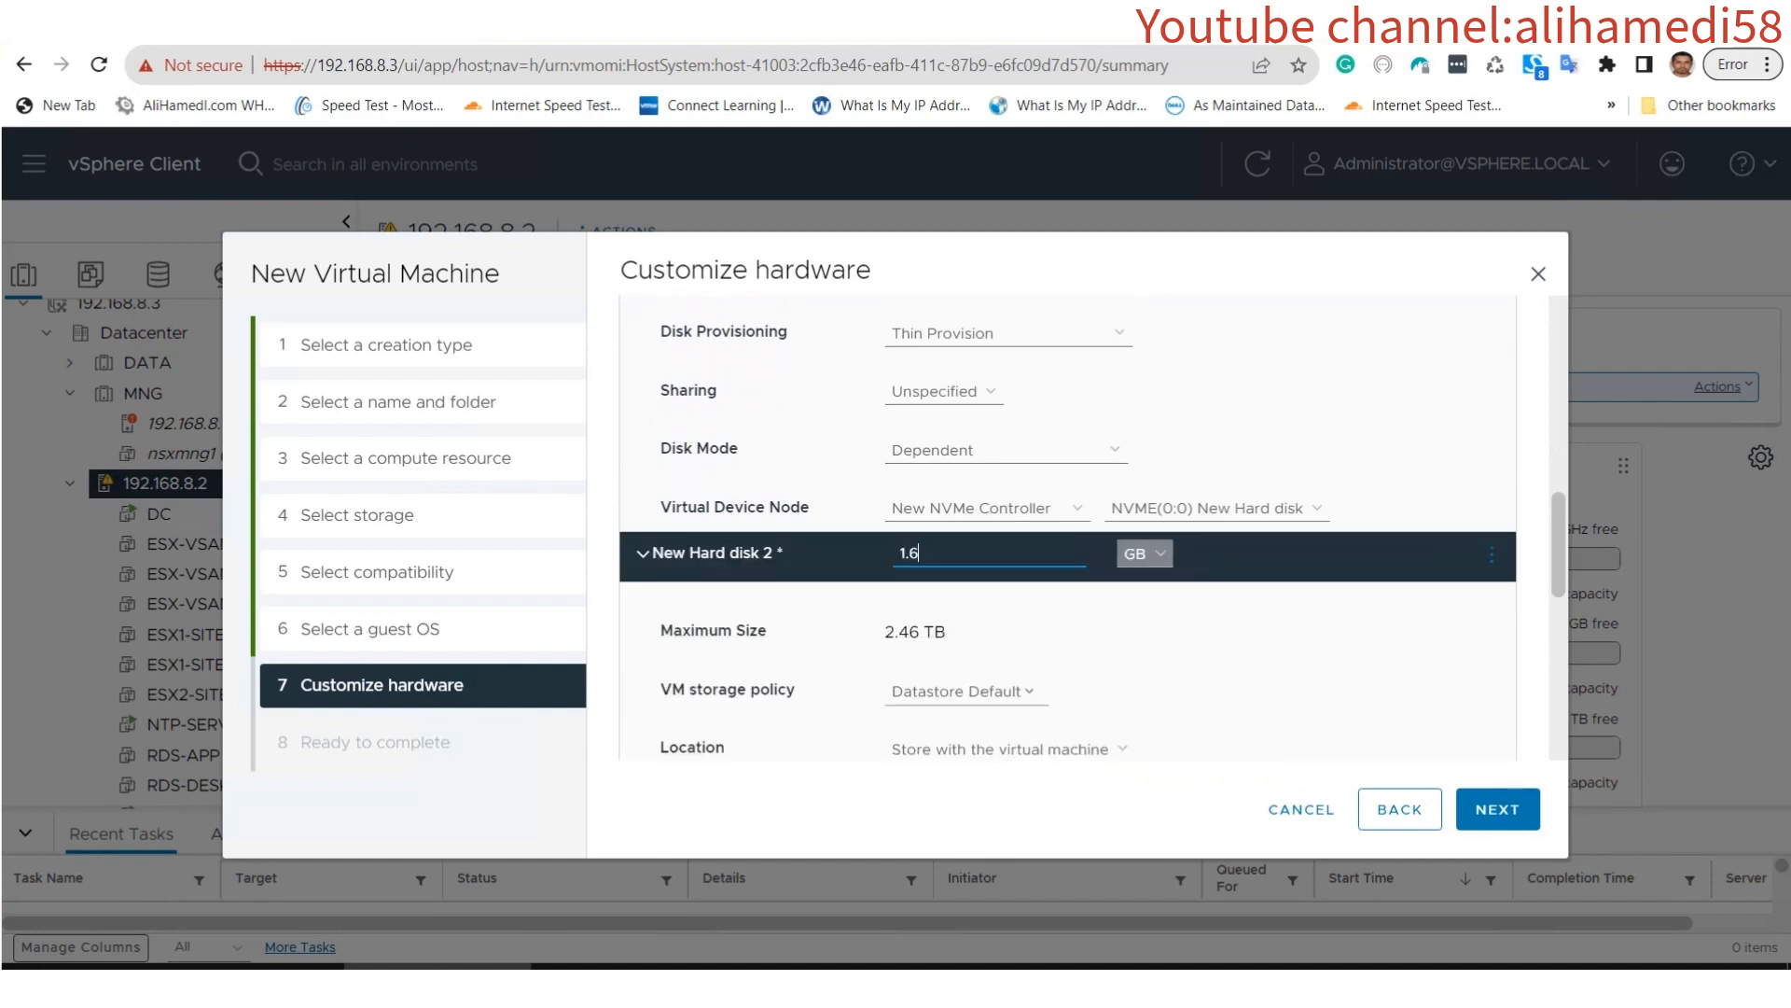
pyautogui.click(1142, 553)
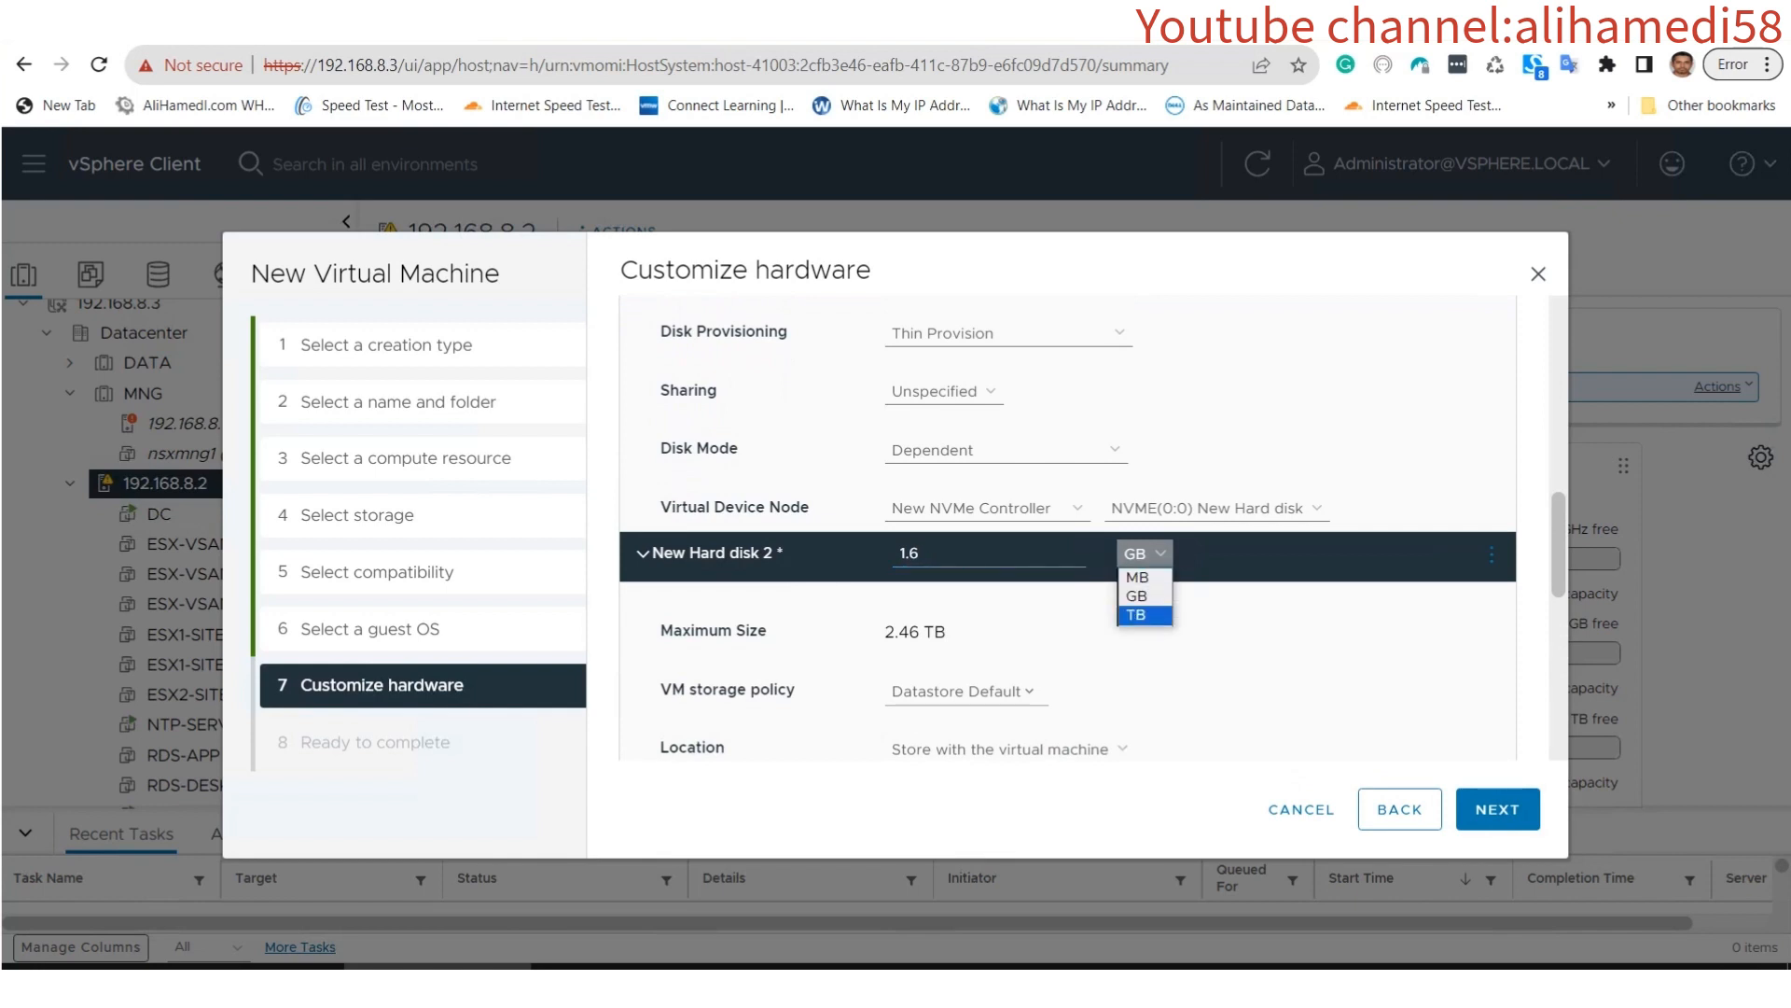
pyautogui.press('Return')
# Set New Hard disk 2 to Thin Provision and attach it to New NVMe Controller 2.
pyautogui.scroll(-3, 1067, 527)
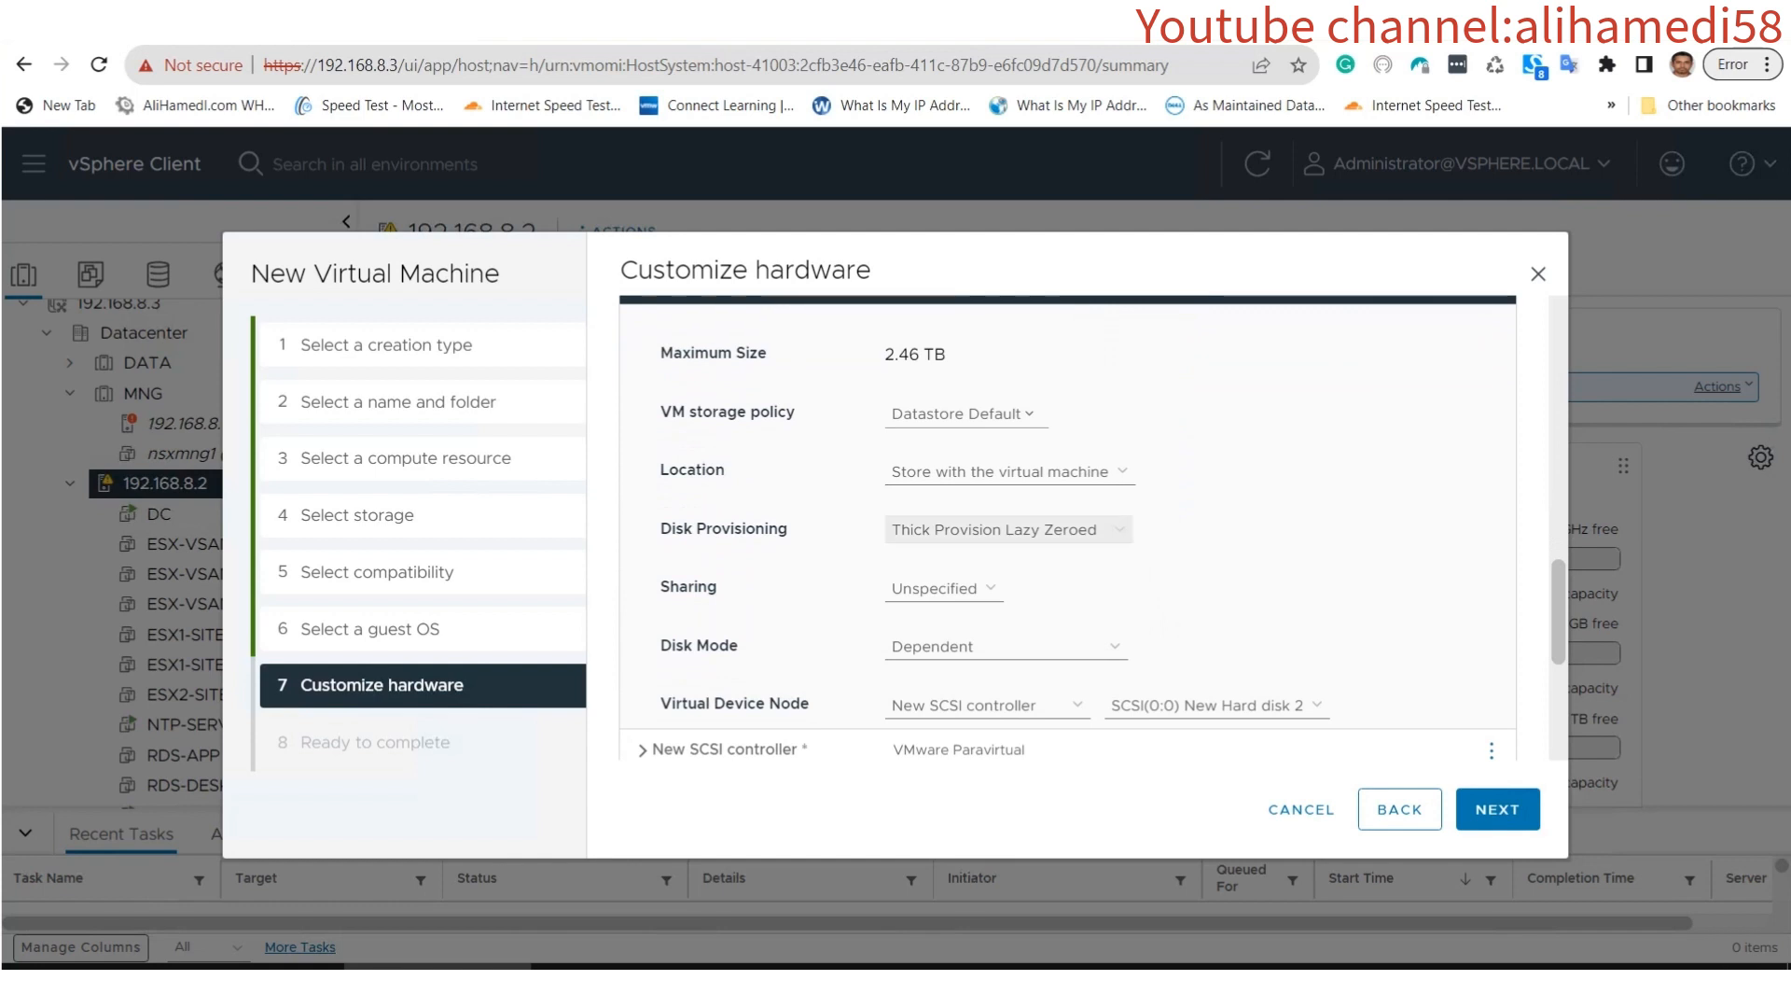
pyautogui.click(1008, 529)
pyautogui.click(946, 591)
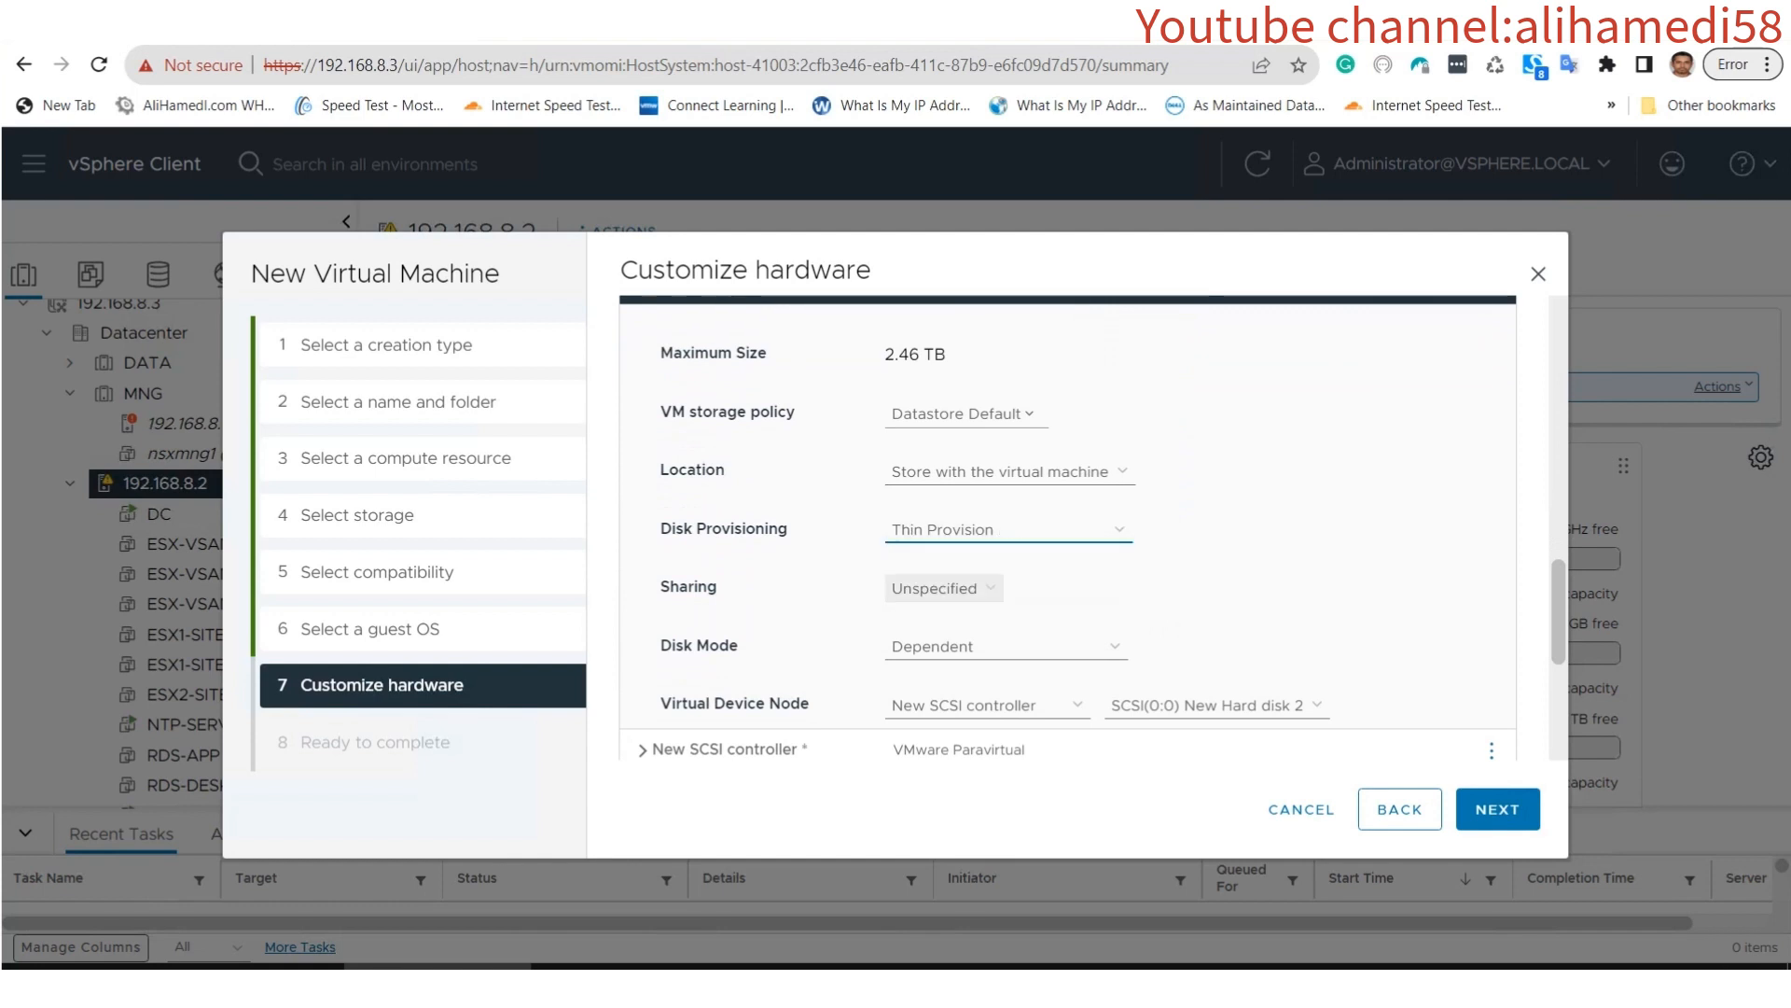
pyautogui.scroll(-3, 1067, 528)
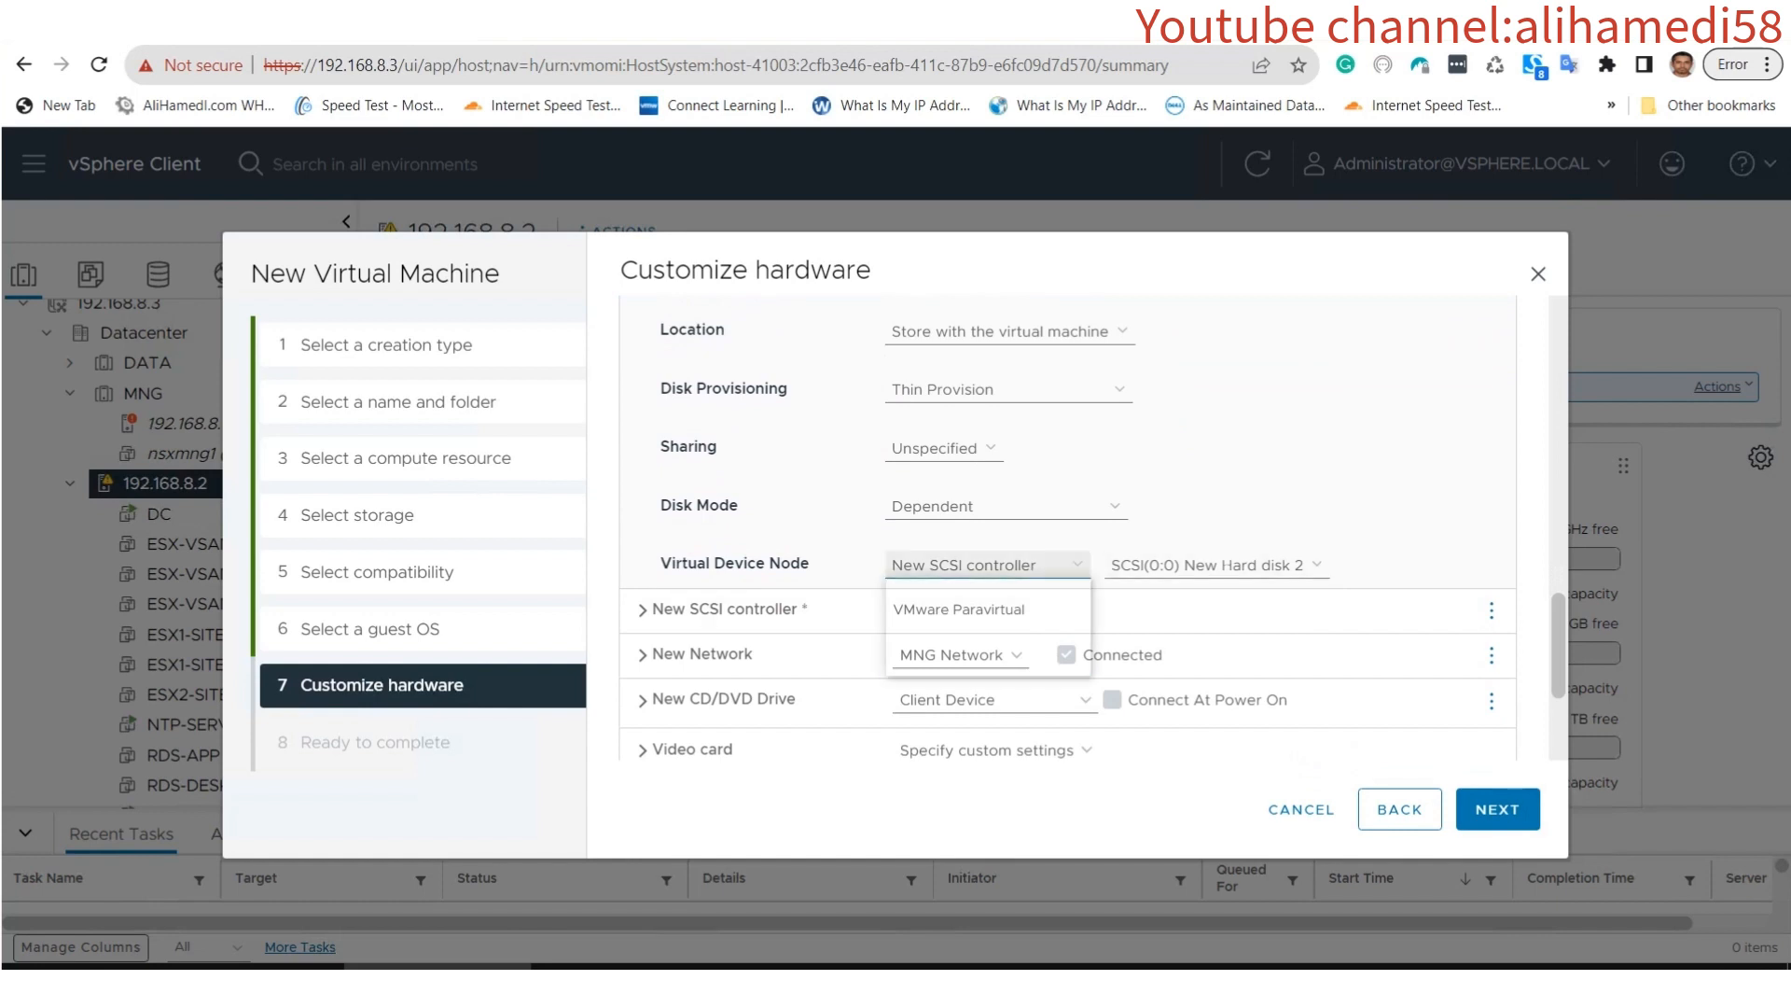
pyautogui.click(984, 564)
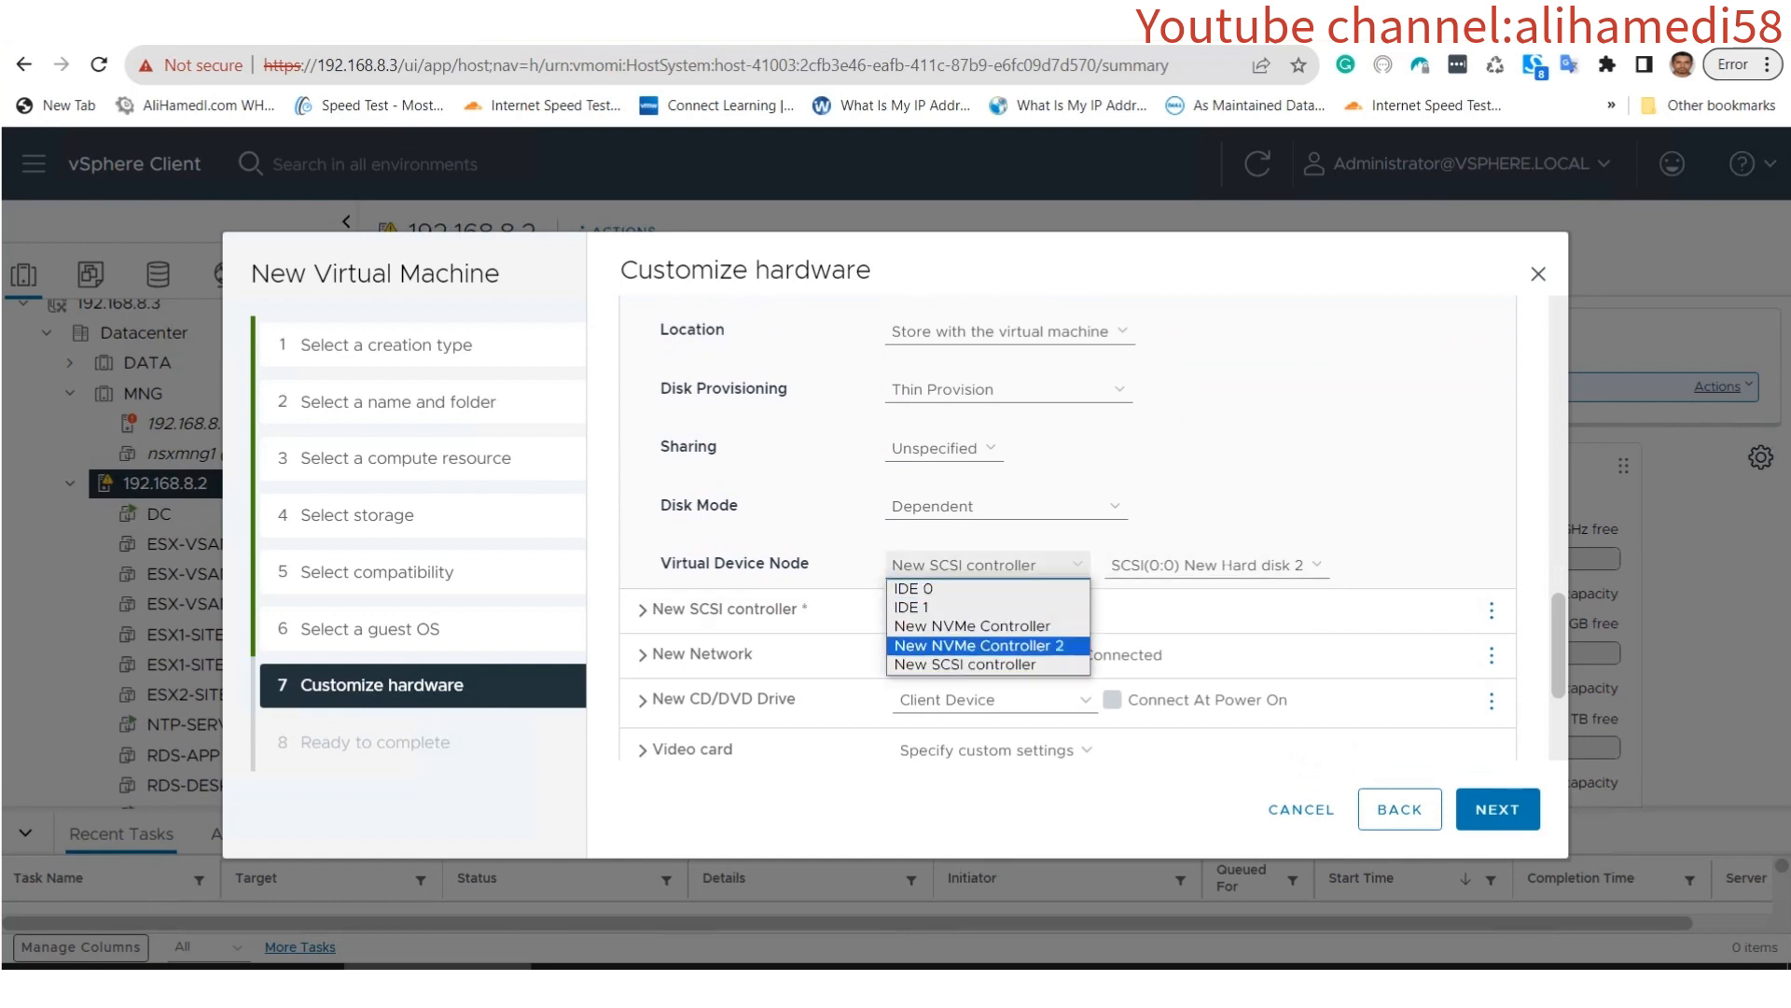
pyautogui.click(979, 645)
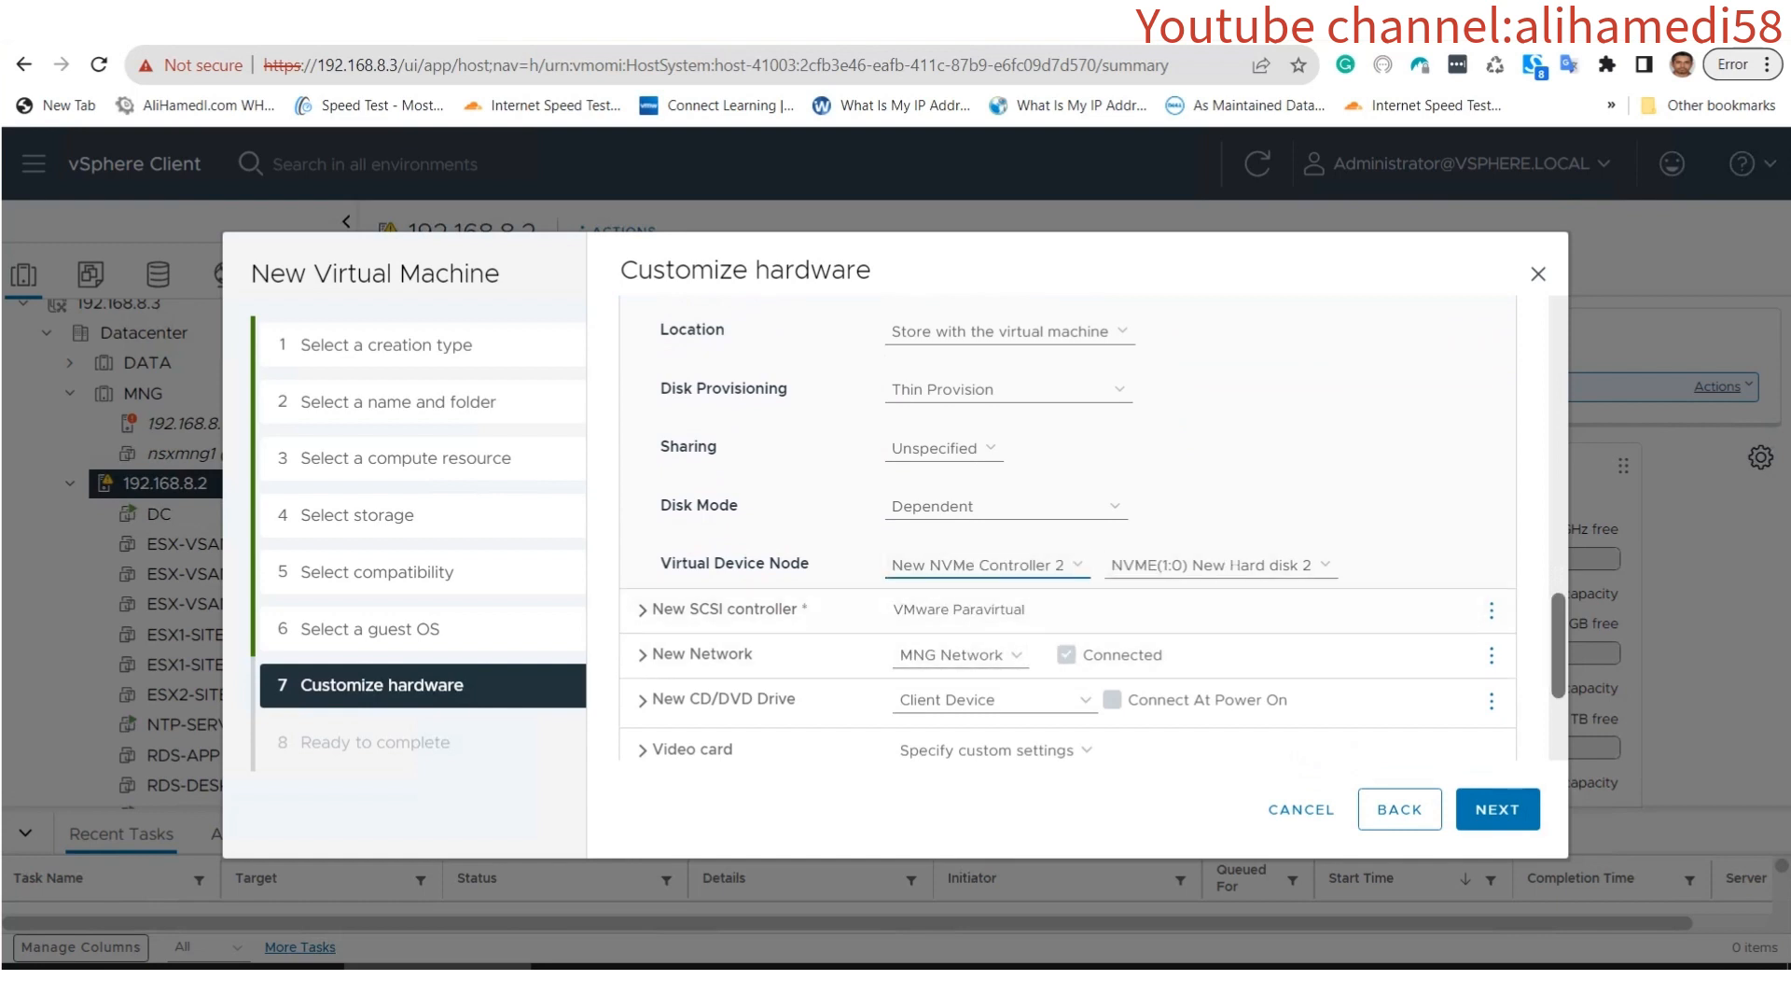
# Add a third hard disk to the virtual machine and set its size to 1.6 TB.
pyautogui.moveTo(1559, 646); pyautogui.dragTo(1559, 350)
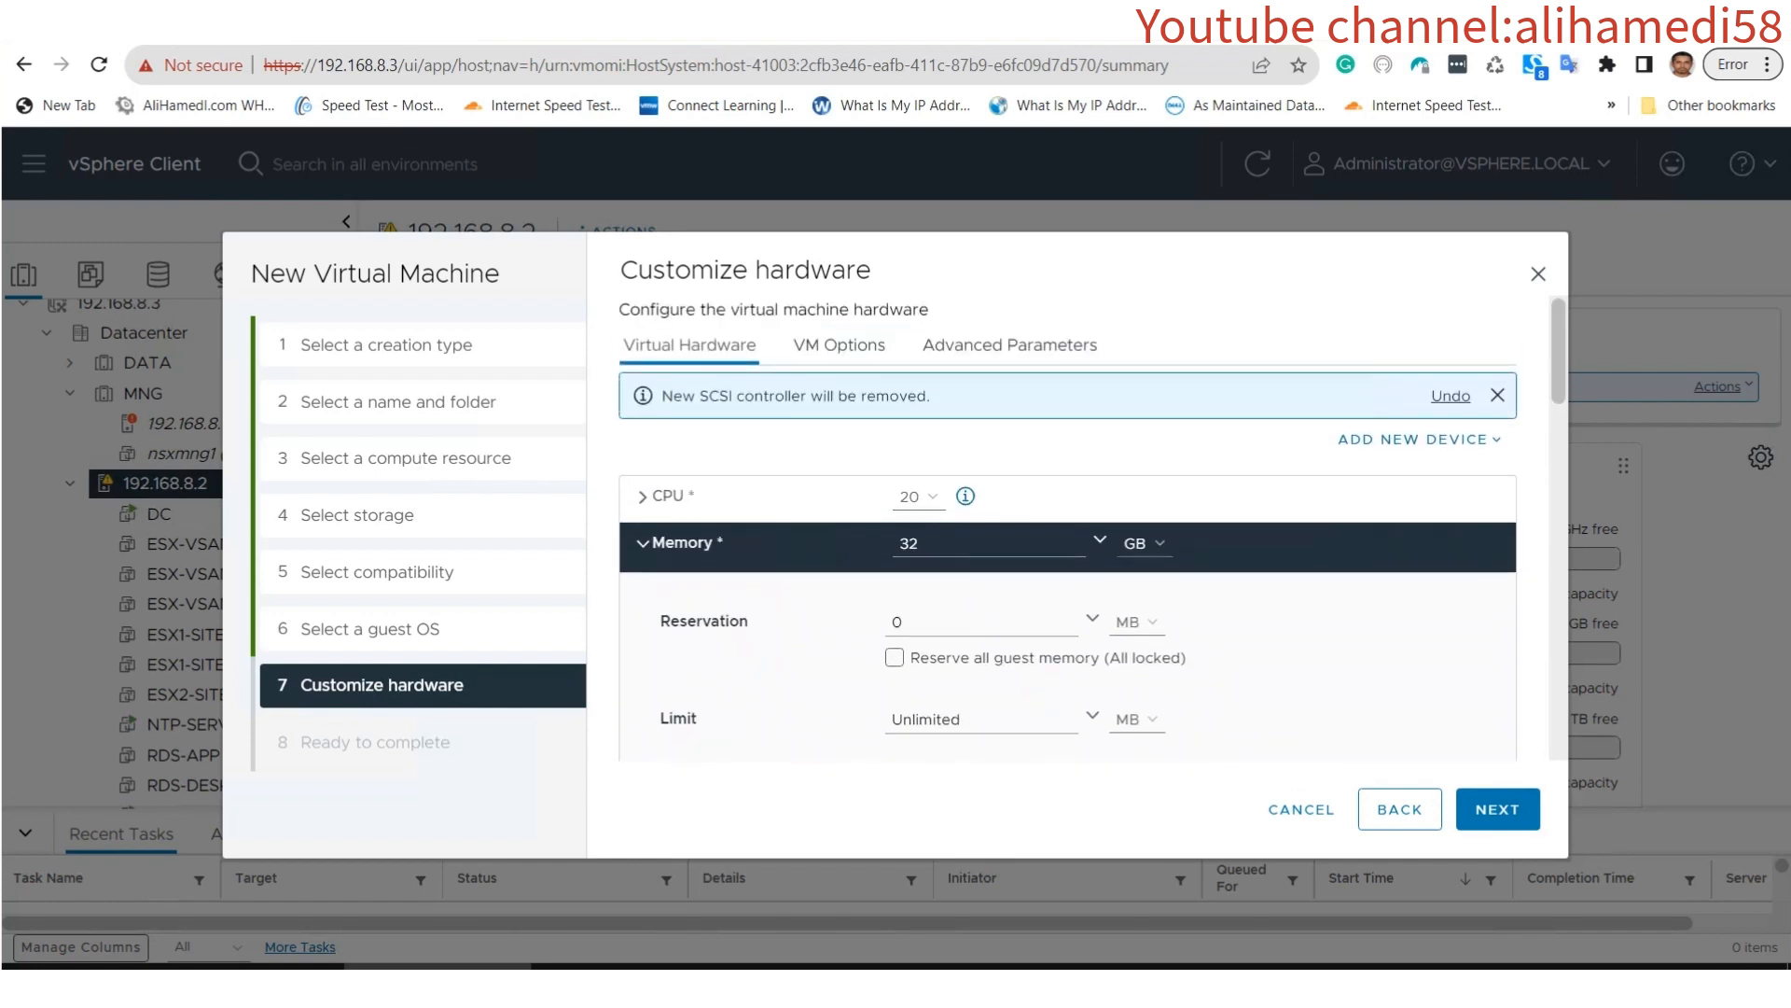
pyautogui.click(1419, 440)
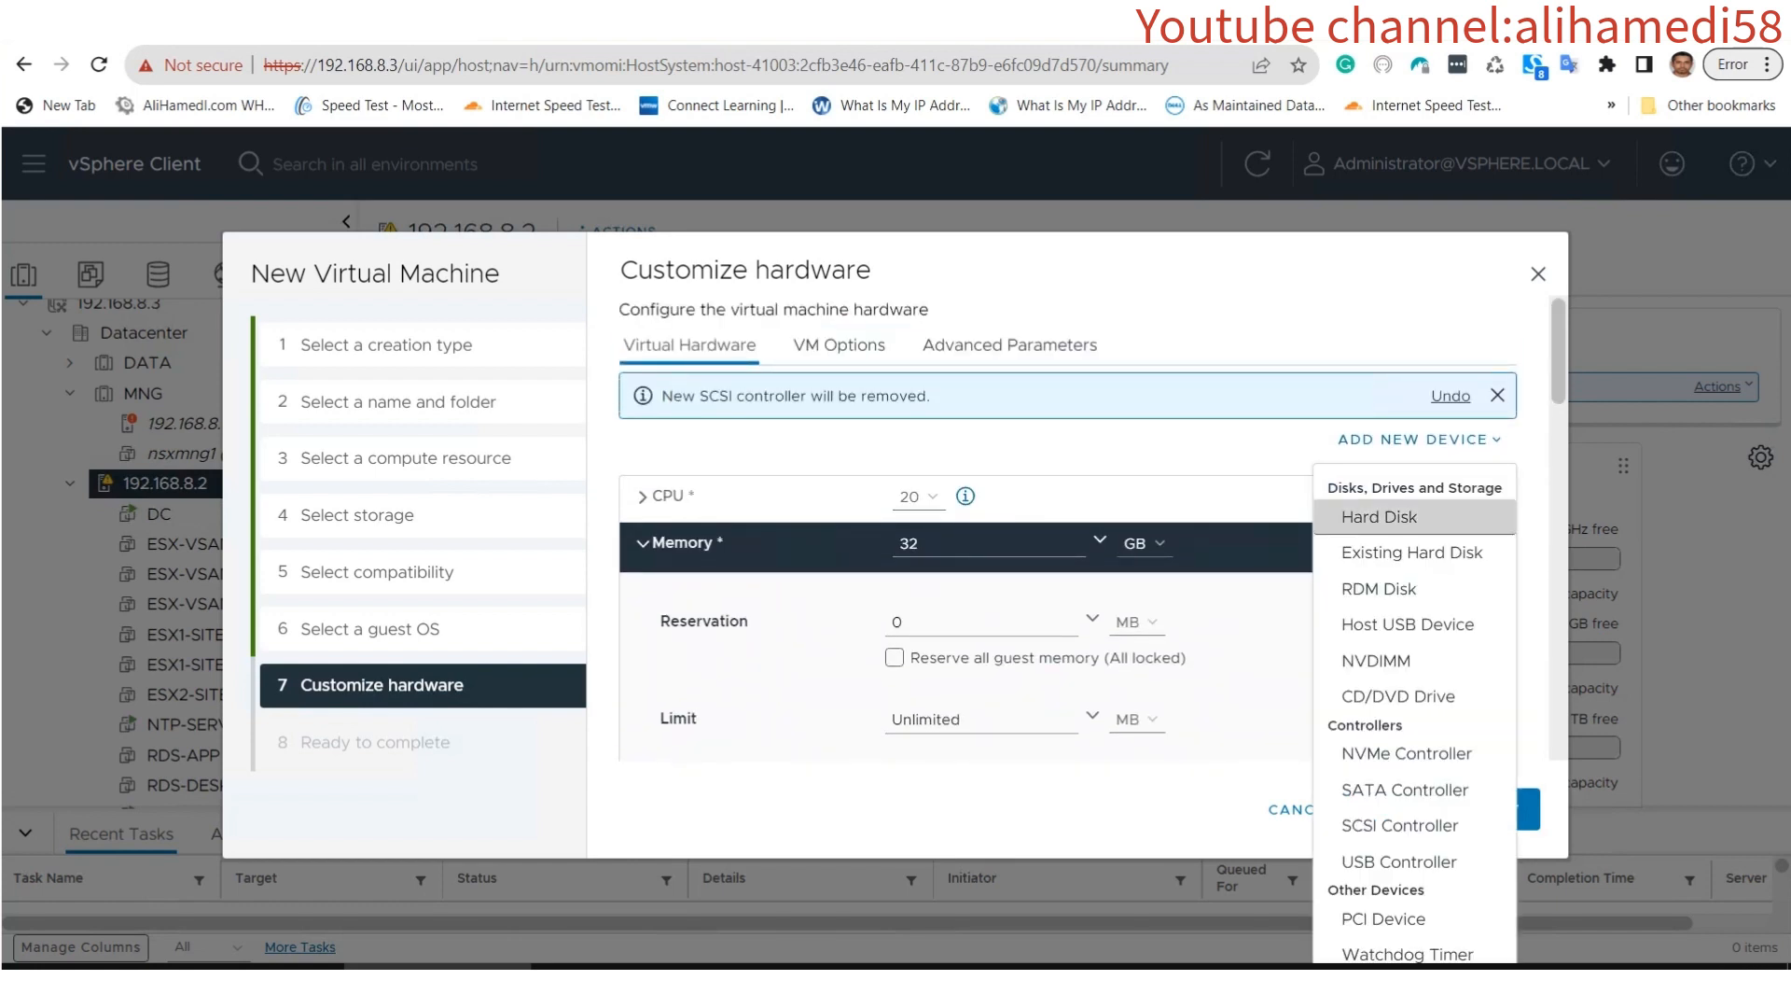
pyautogui.click(1380, 516)
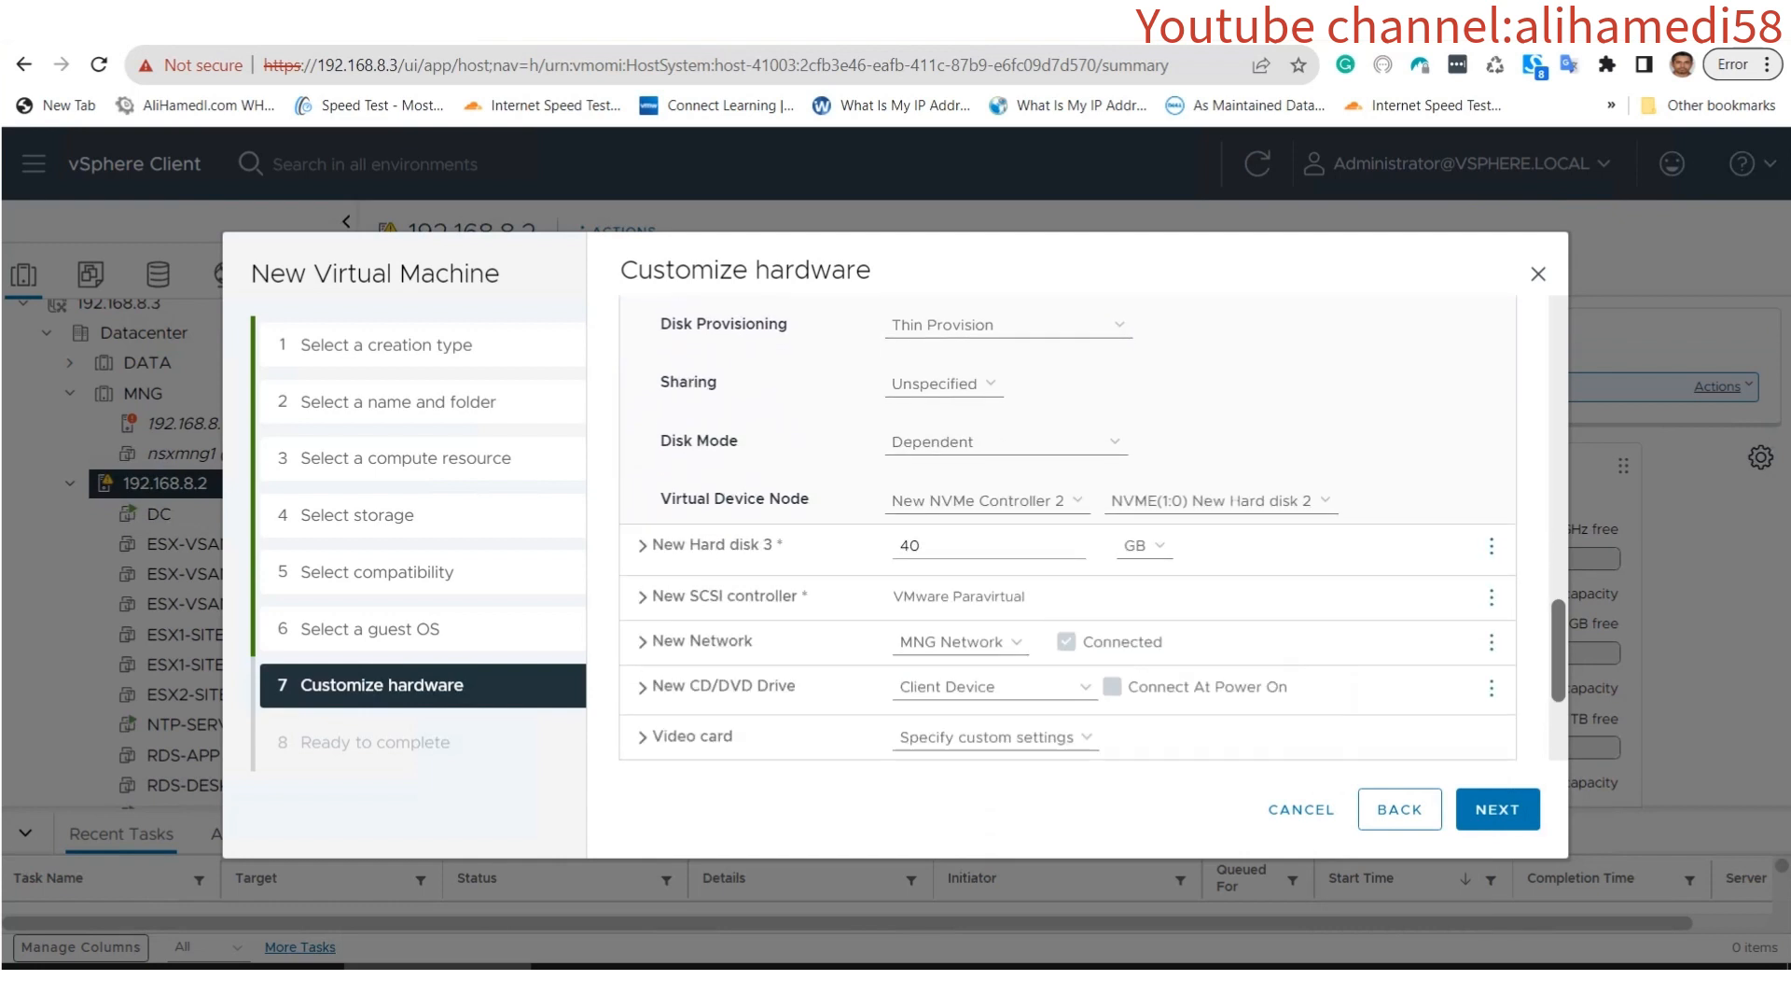
pyautogui.moveTo(924, 533); pyautogui.dragTo(896, 532)
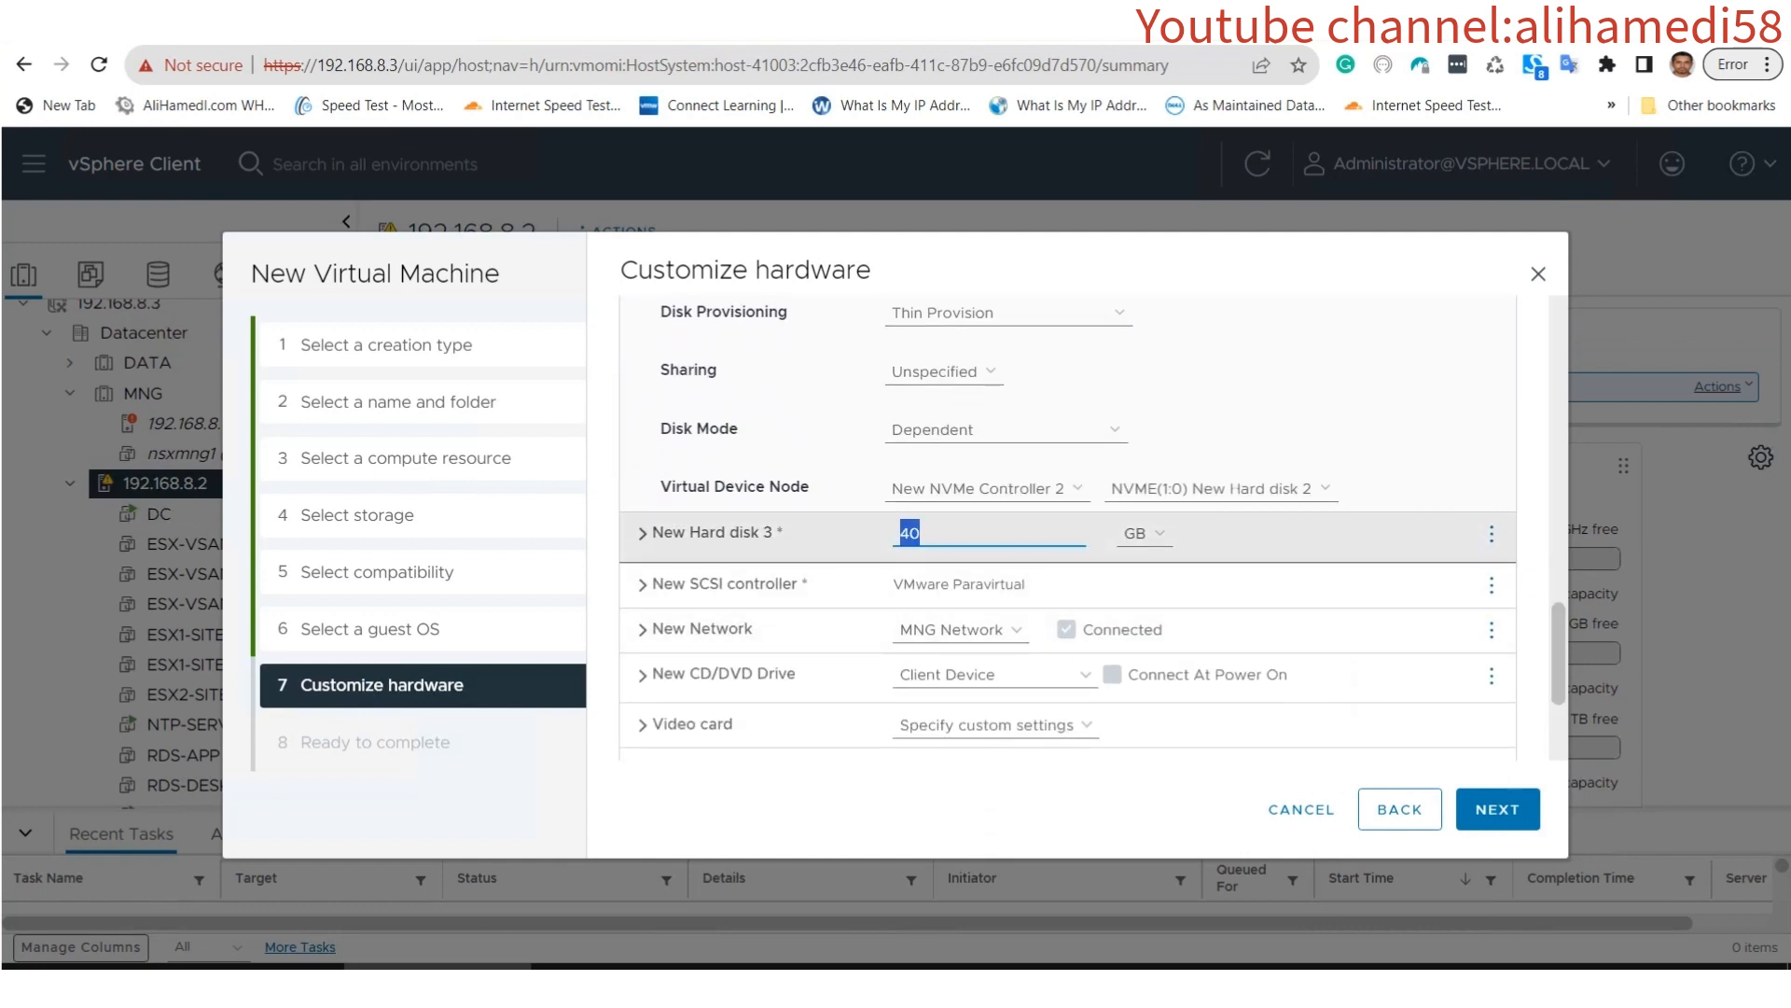
pyautogui.write('1.6')
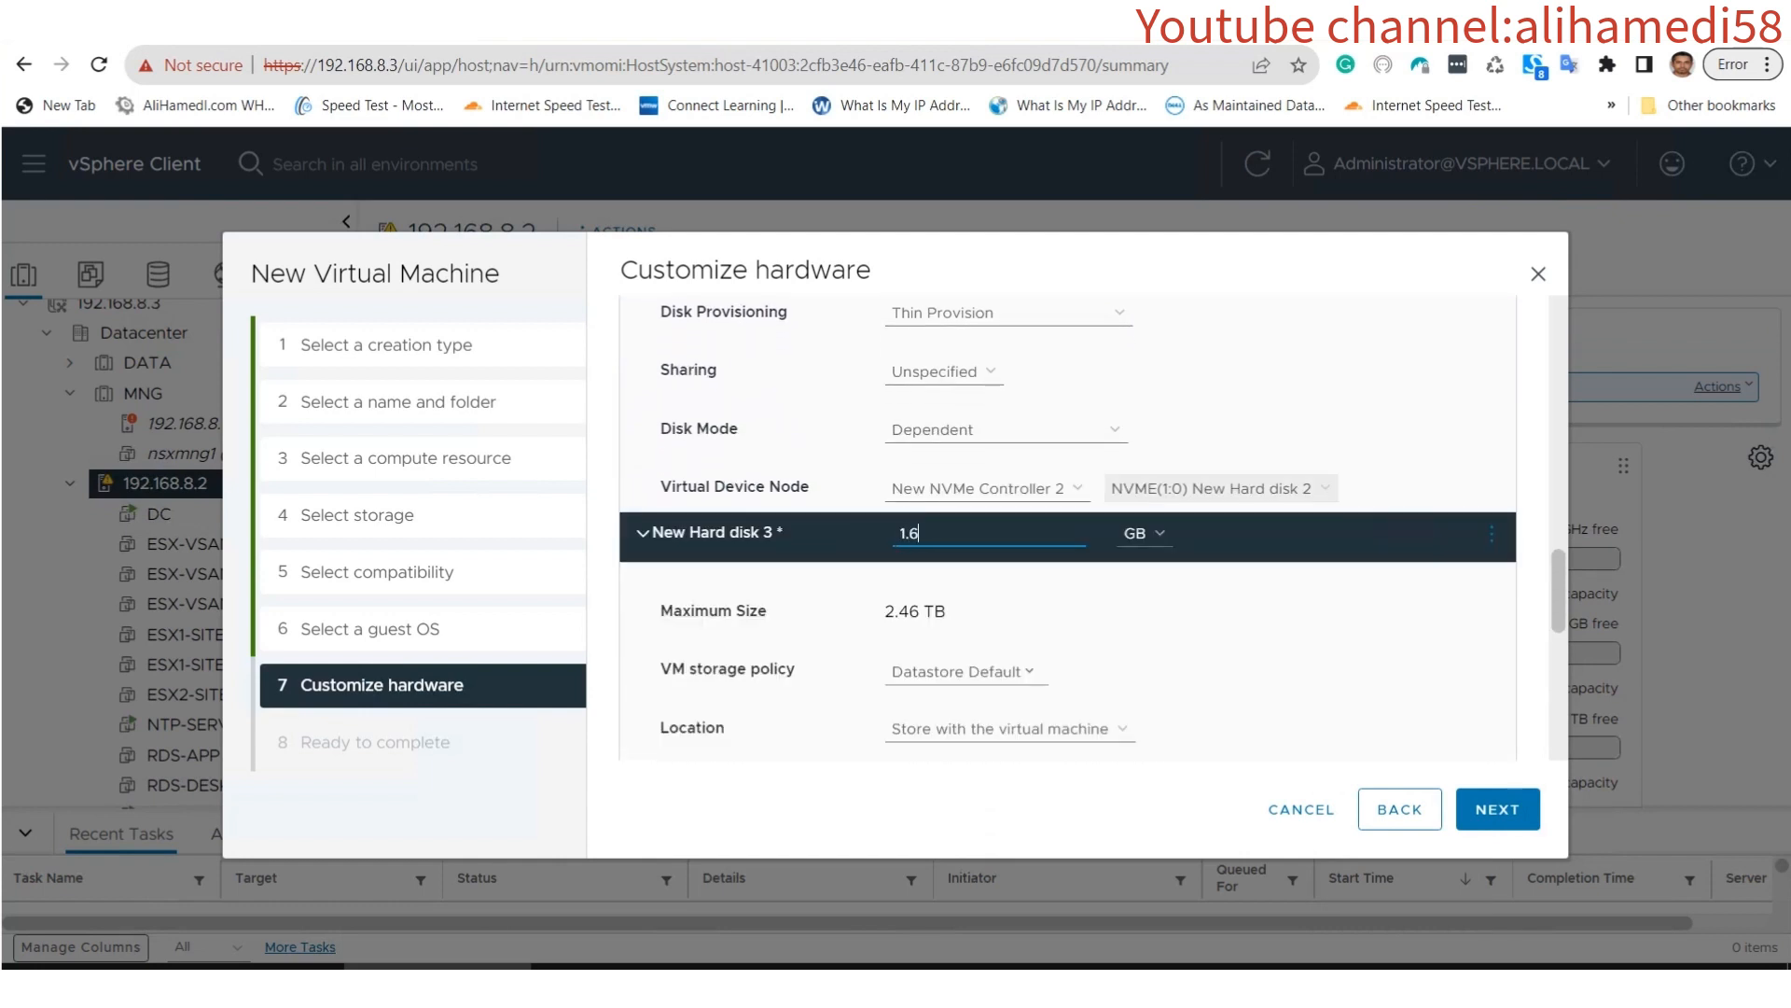
pyautogui.click(1145, 533)
pyautogui.press('Down')
pyautogui.press('Down')
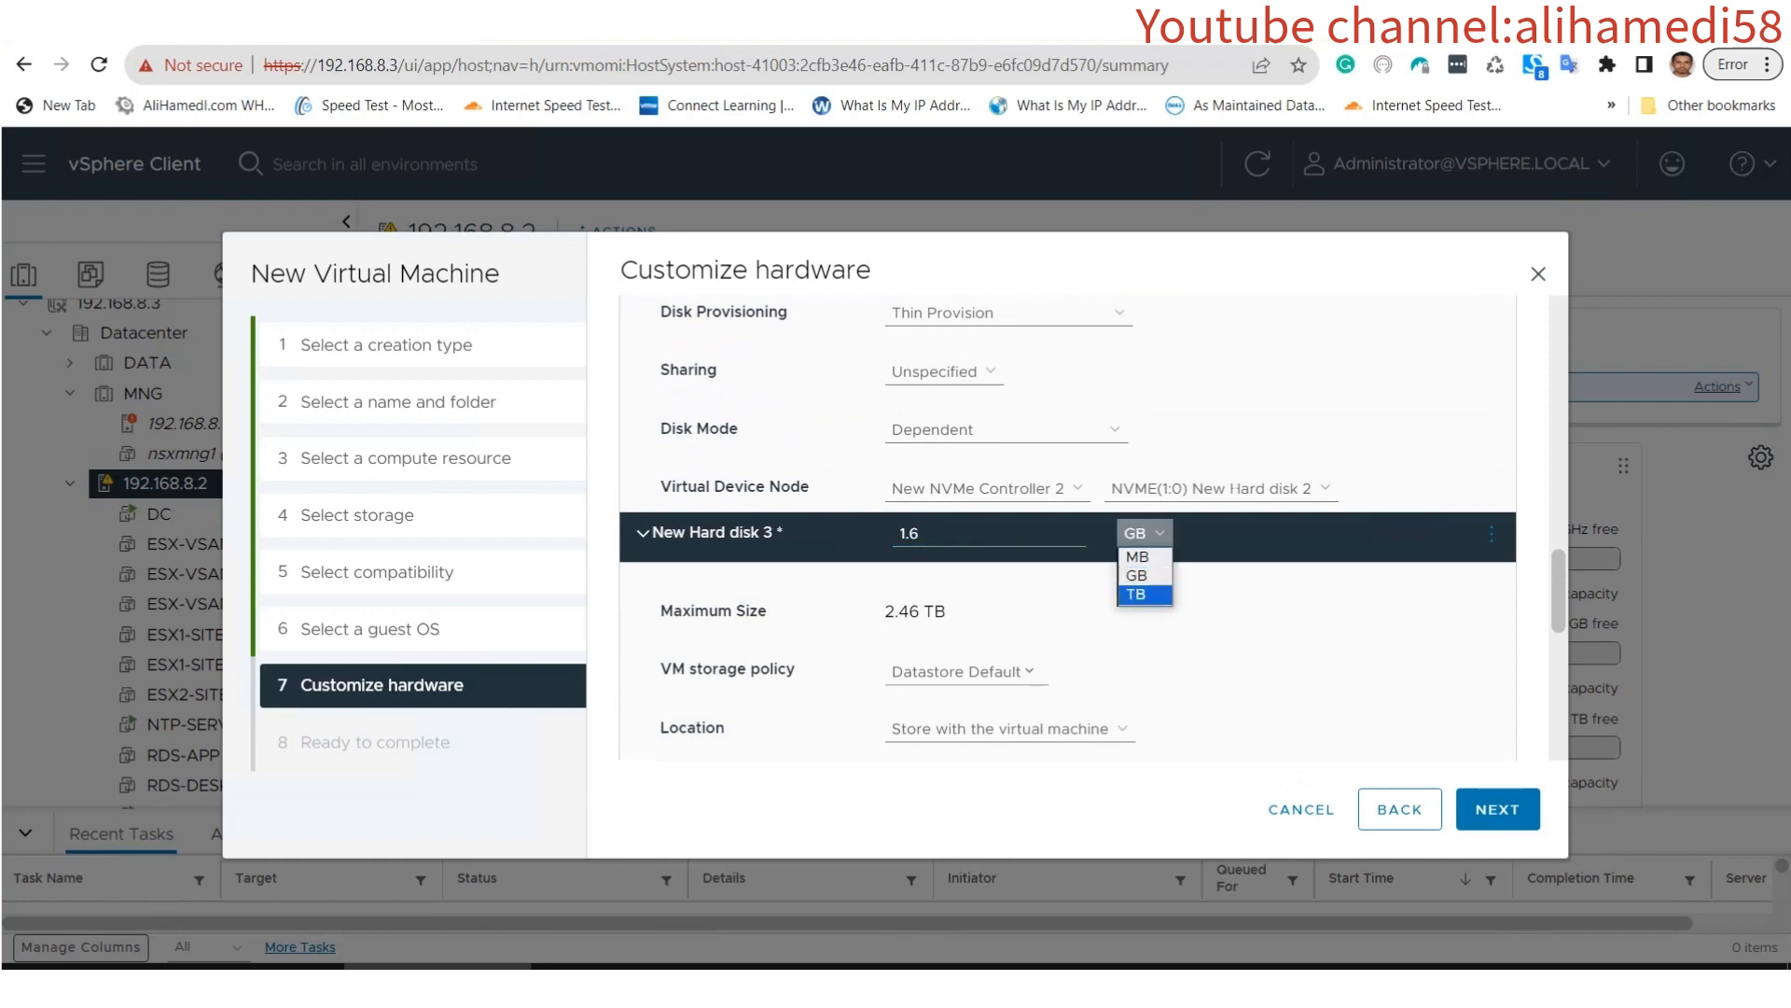
pyautogui.press('Return')
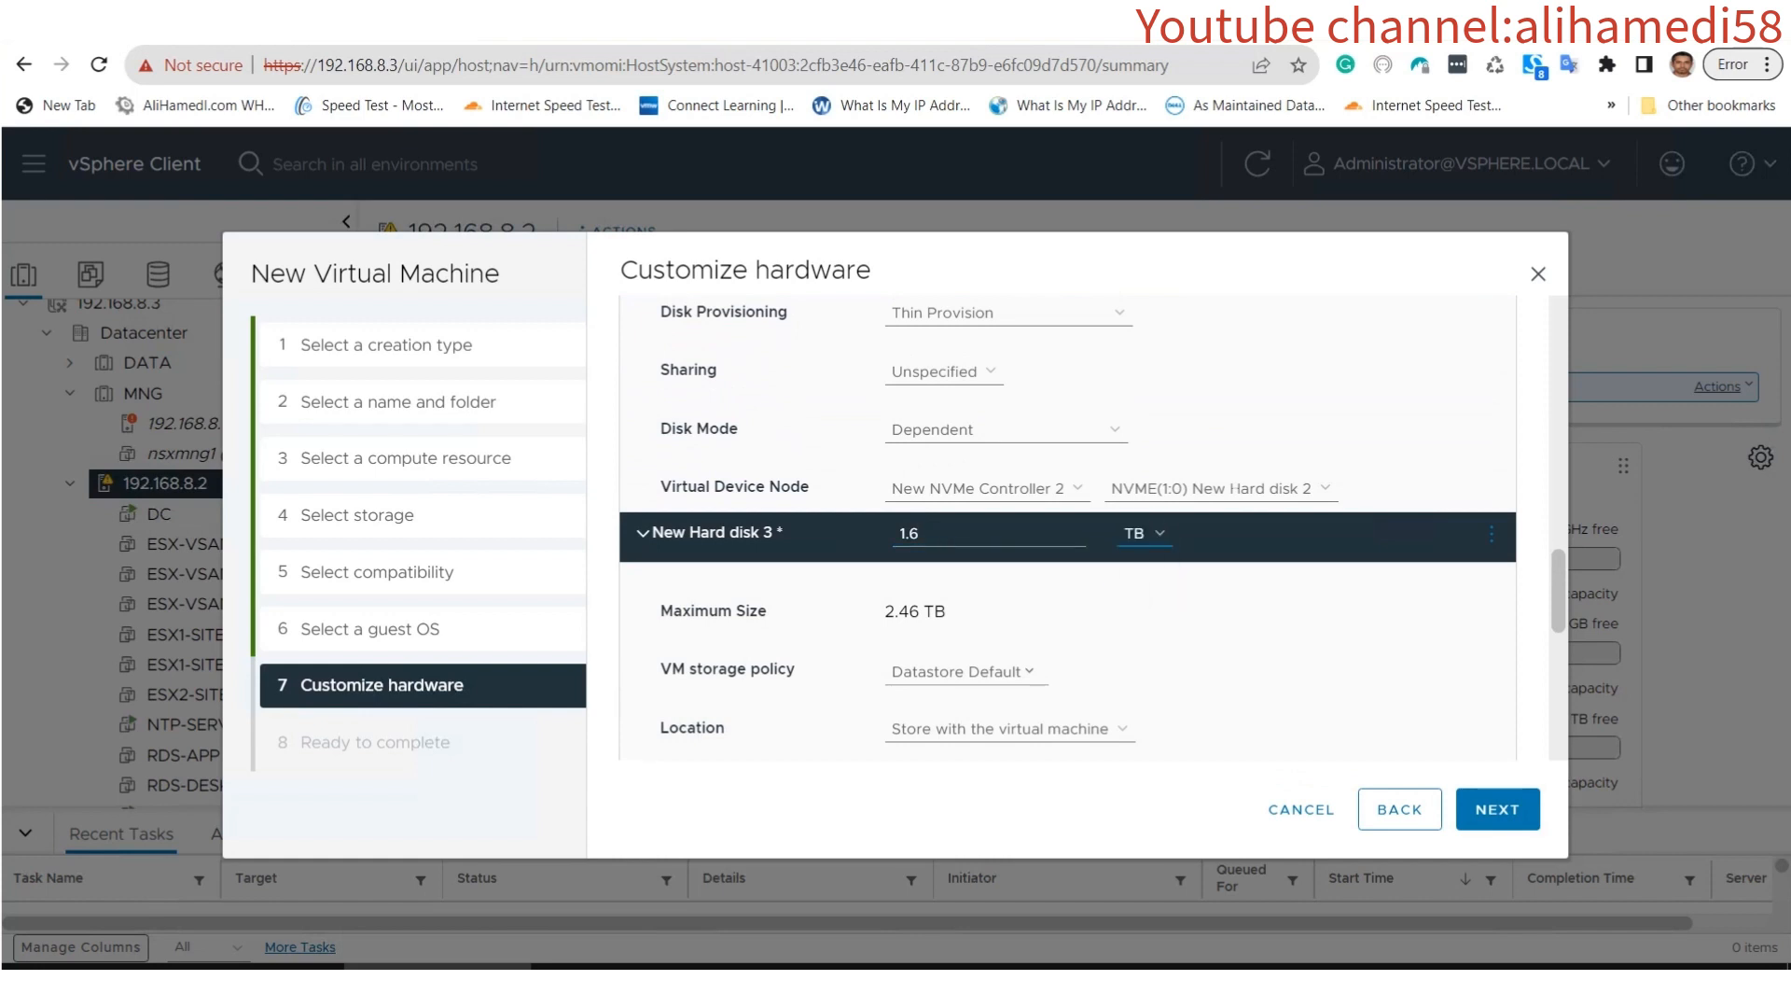
# Set New Hard disk 3 to Thin Provision and attach it to New NVMe Controller 2.
pyautogui.scroll(-3, 1067, 529)
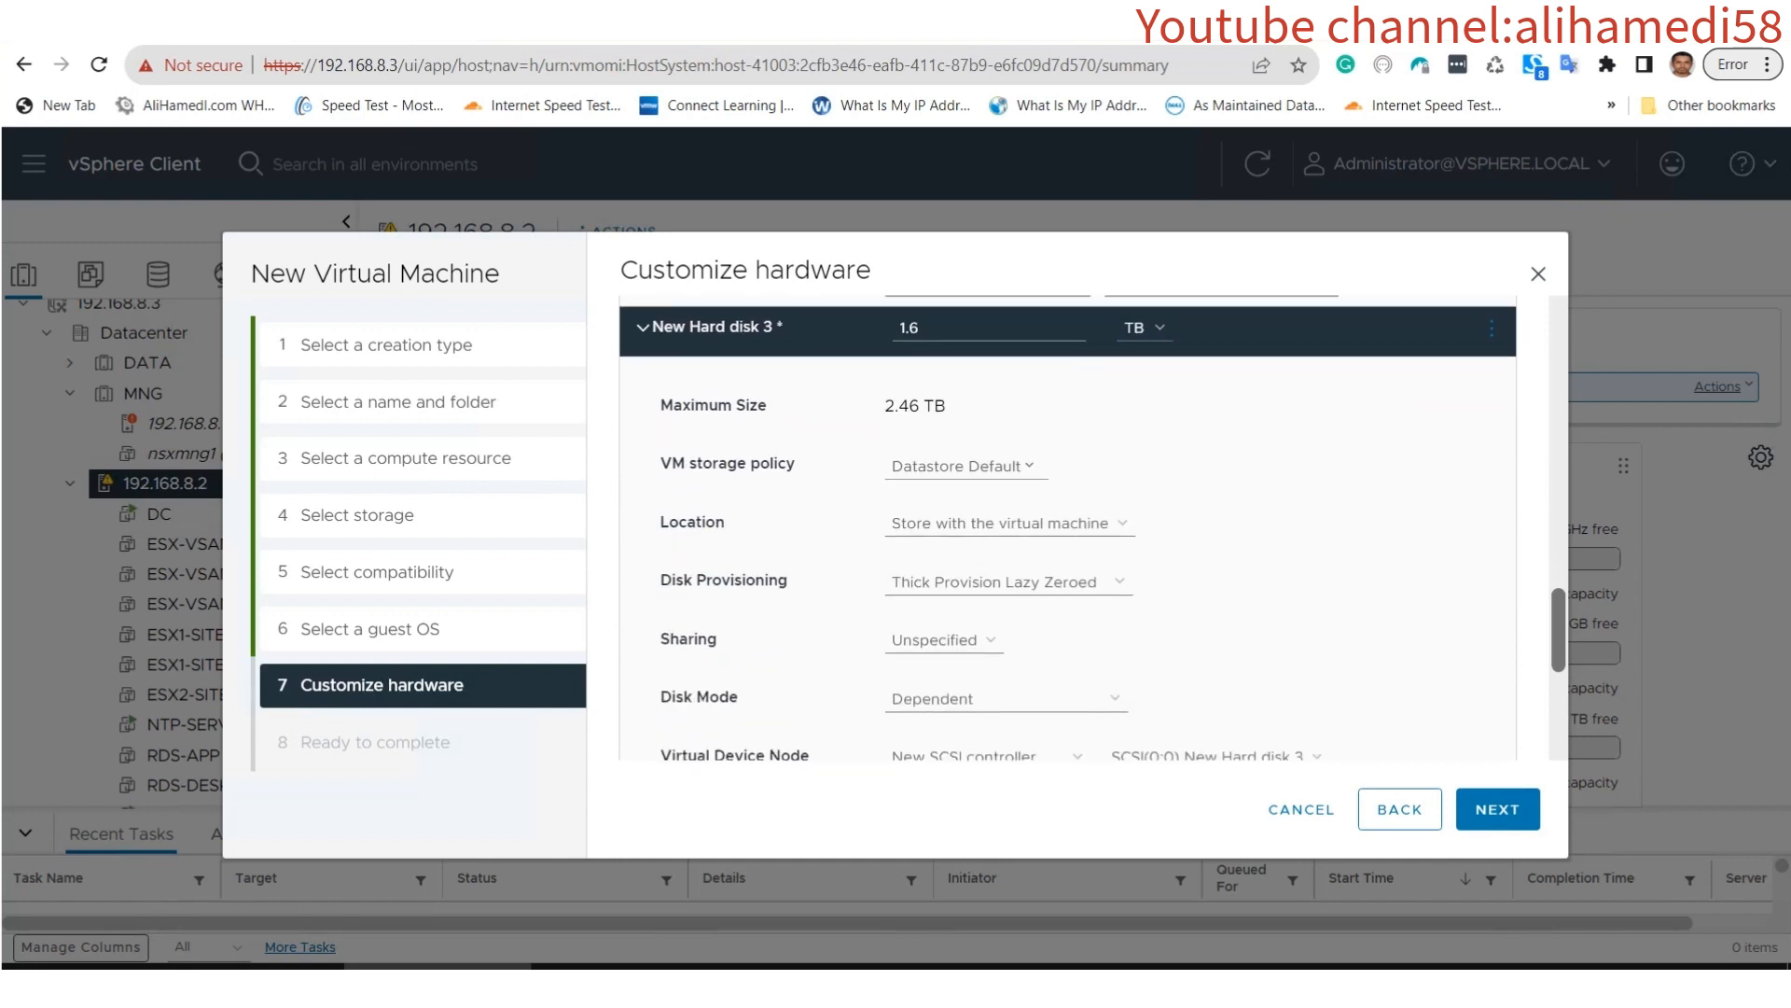
pyautogui.click(1009, 505)
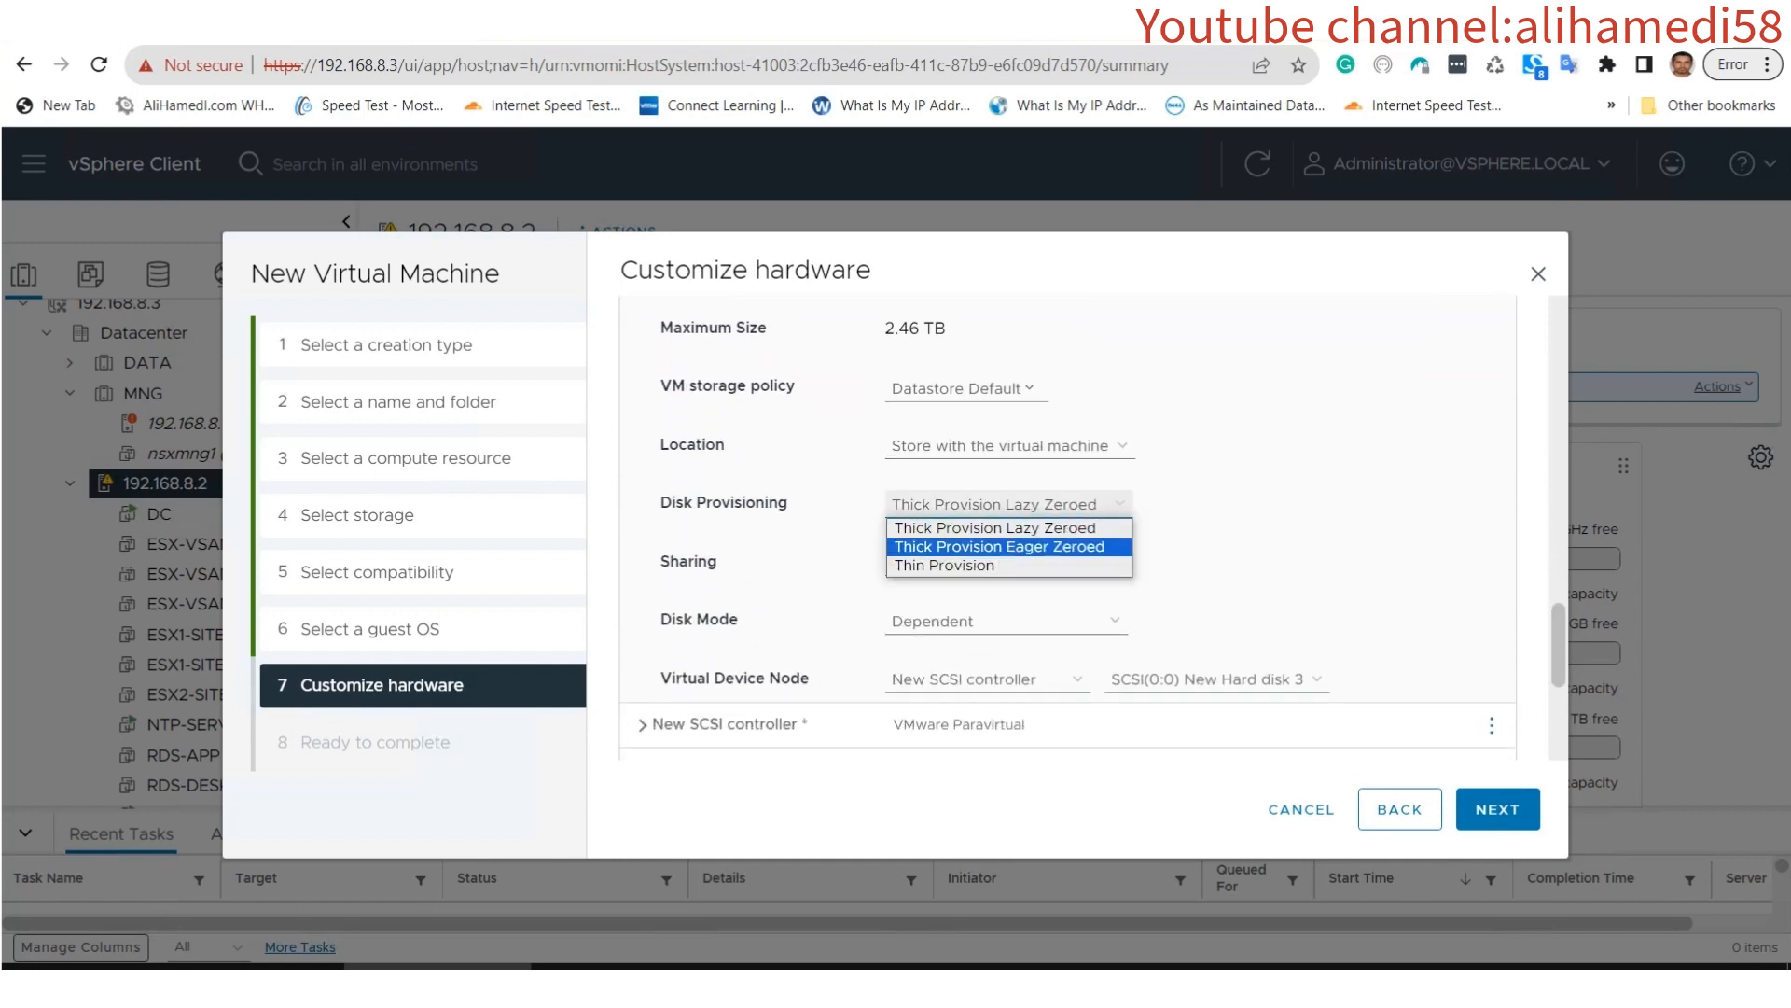
pyautogui.click(971, 565)
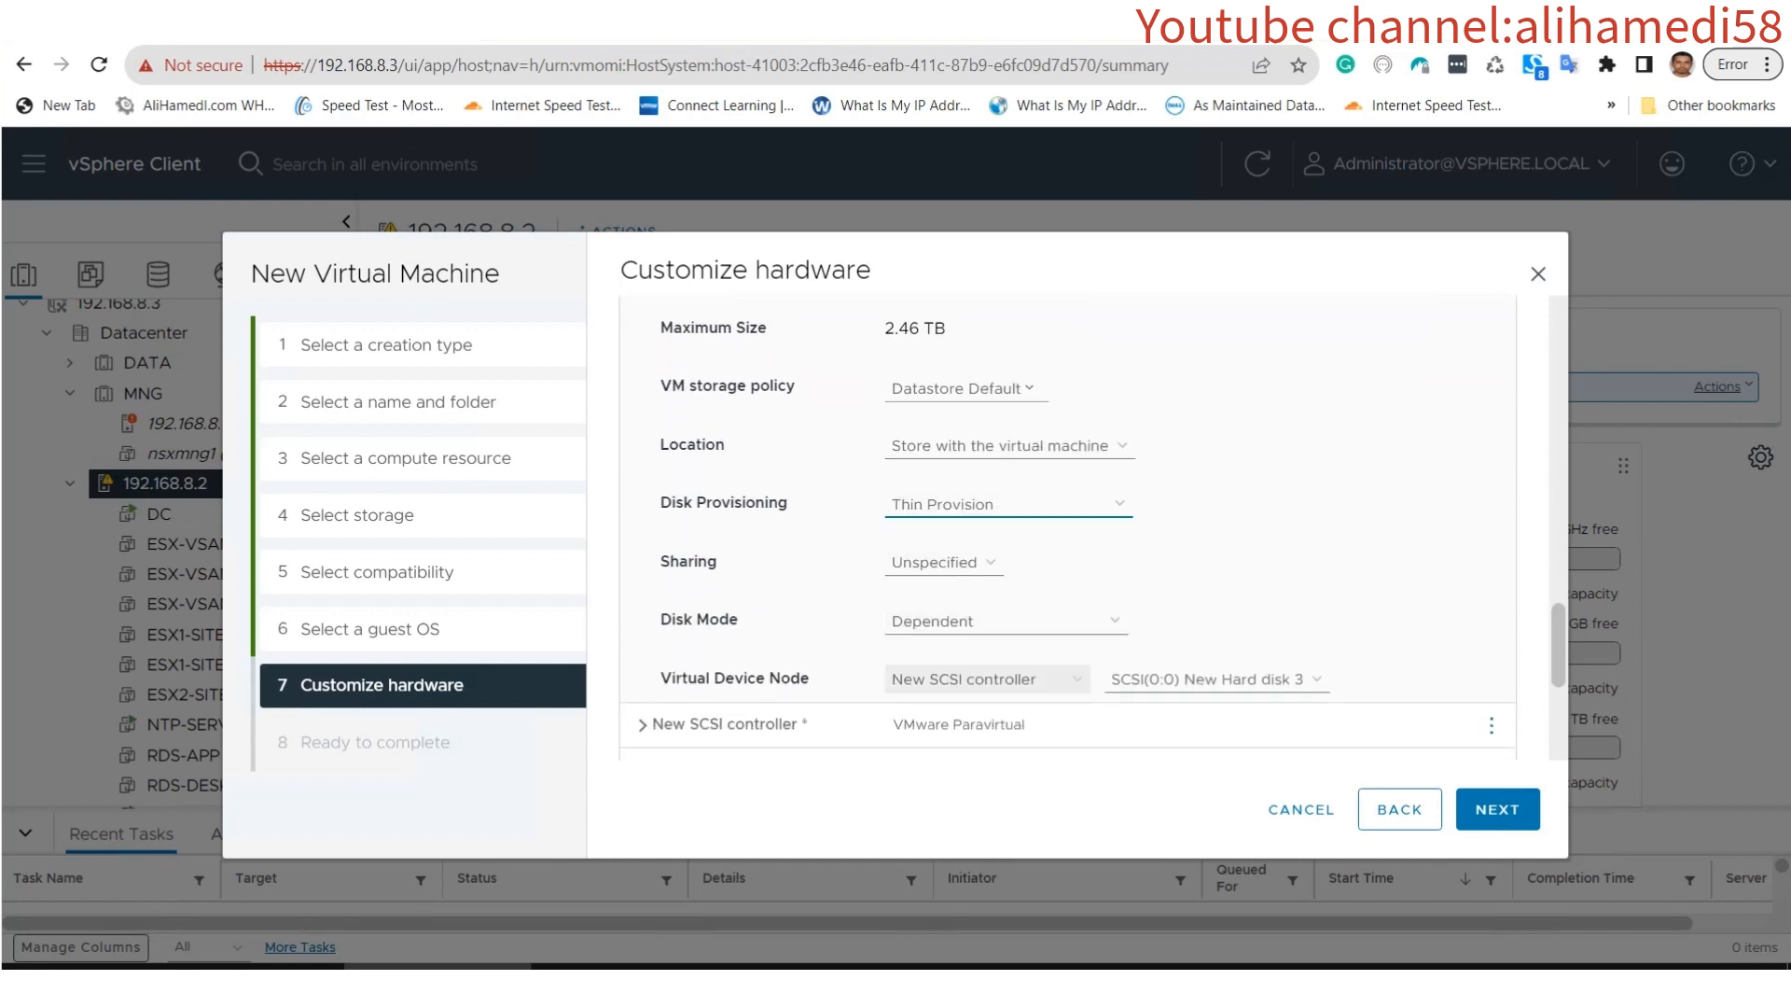
pyautogui.click(987, 679)
pyautogui.click(978, 761)
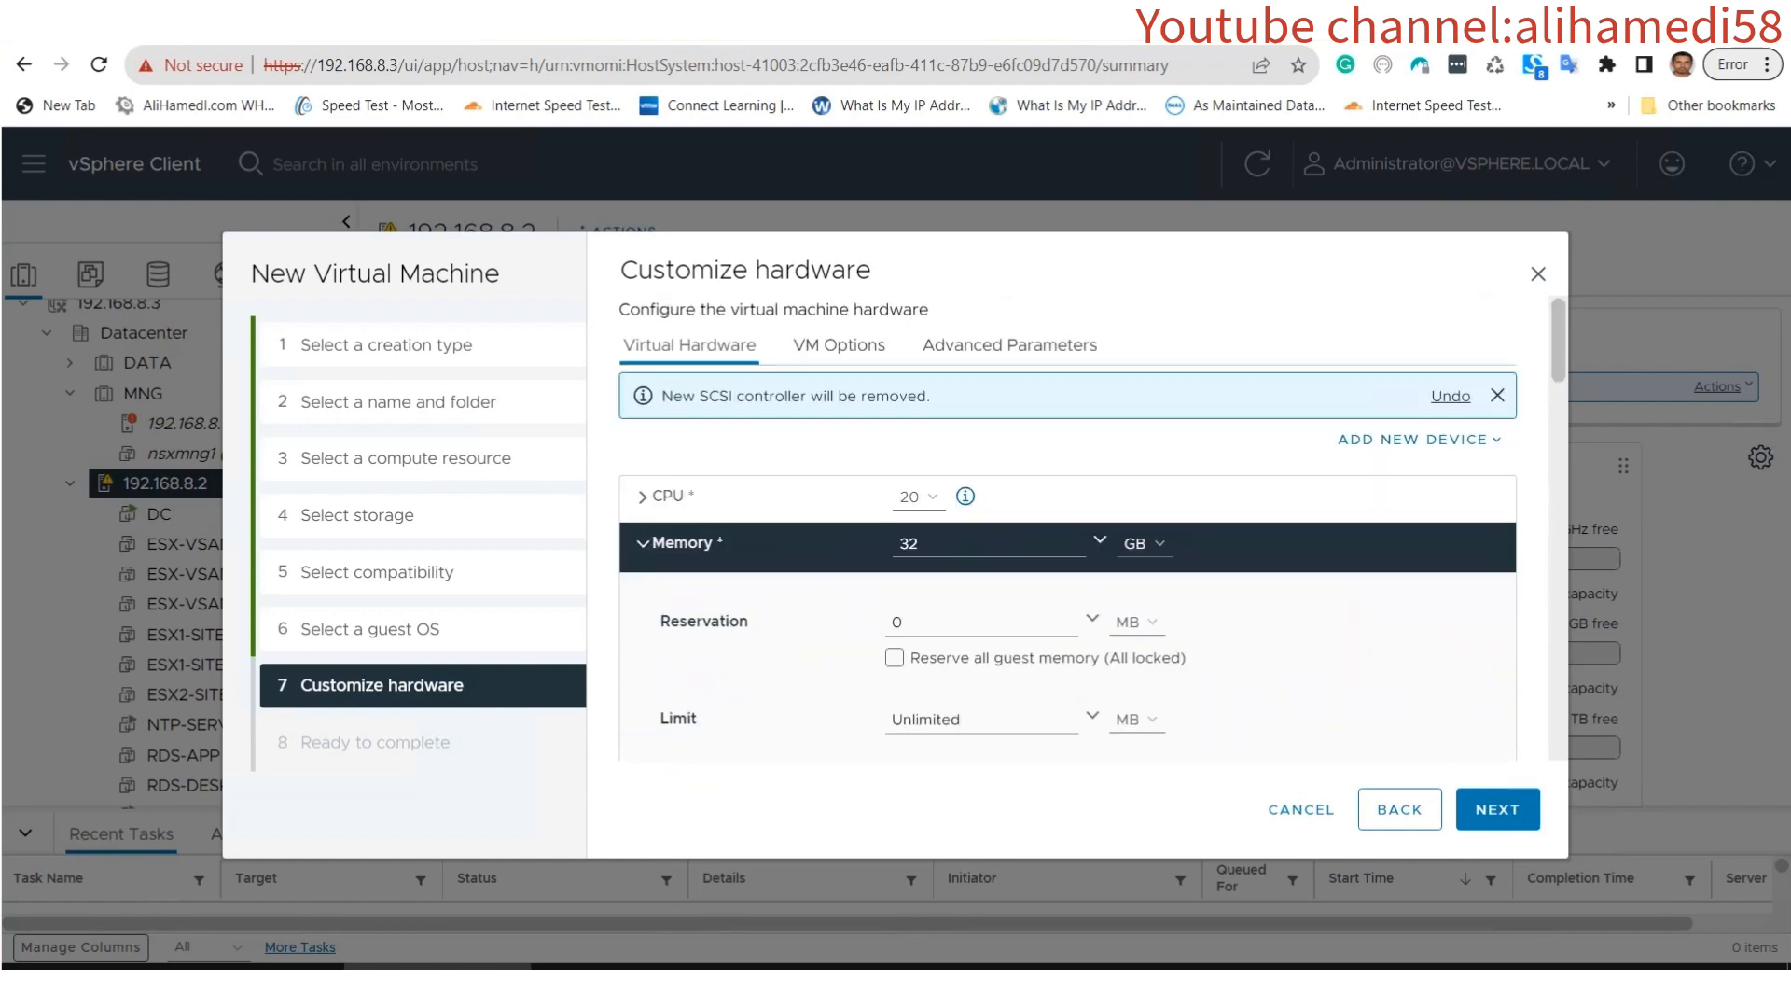
# Add a fourth hard disk to the virtual machine and set its size to 1.6 TB.
pyautogui.click(1419, 440)
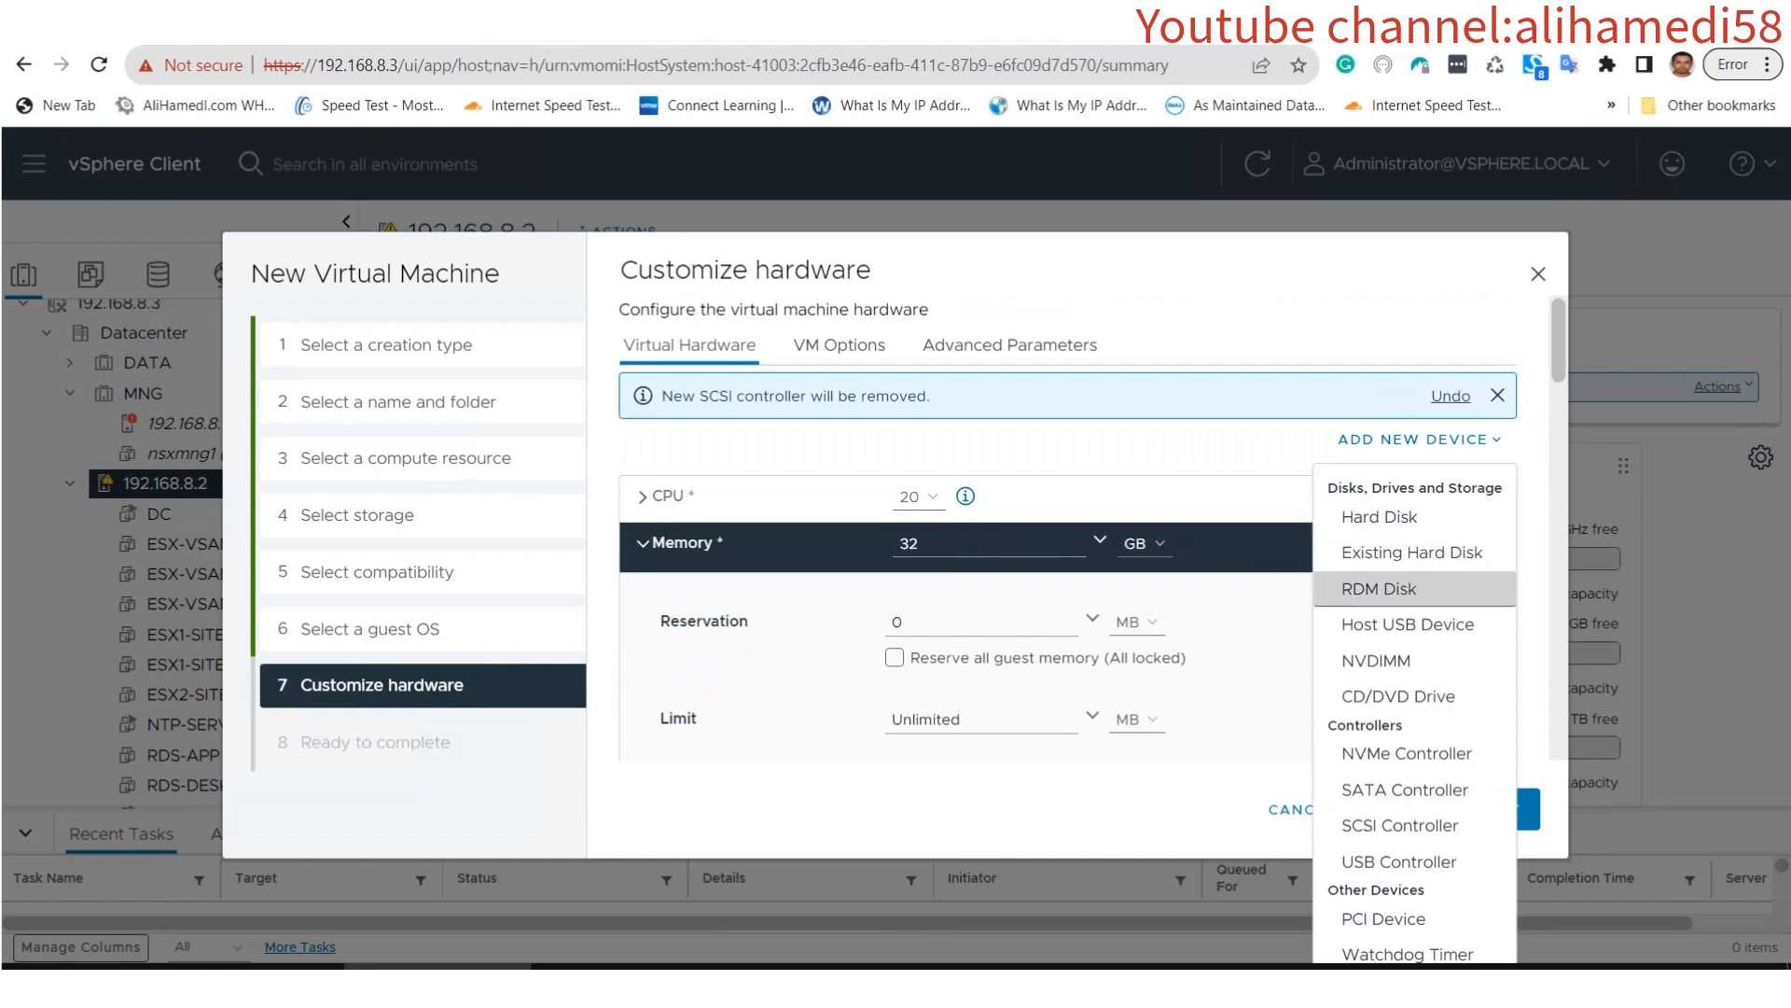
pyautogui.click(1380, 517)
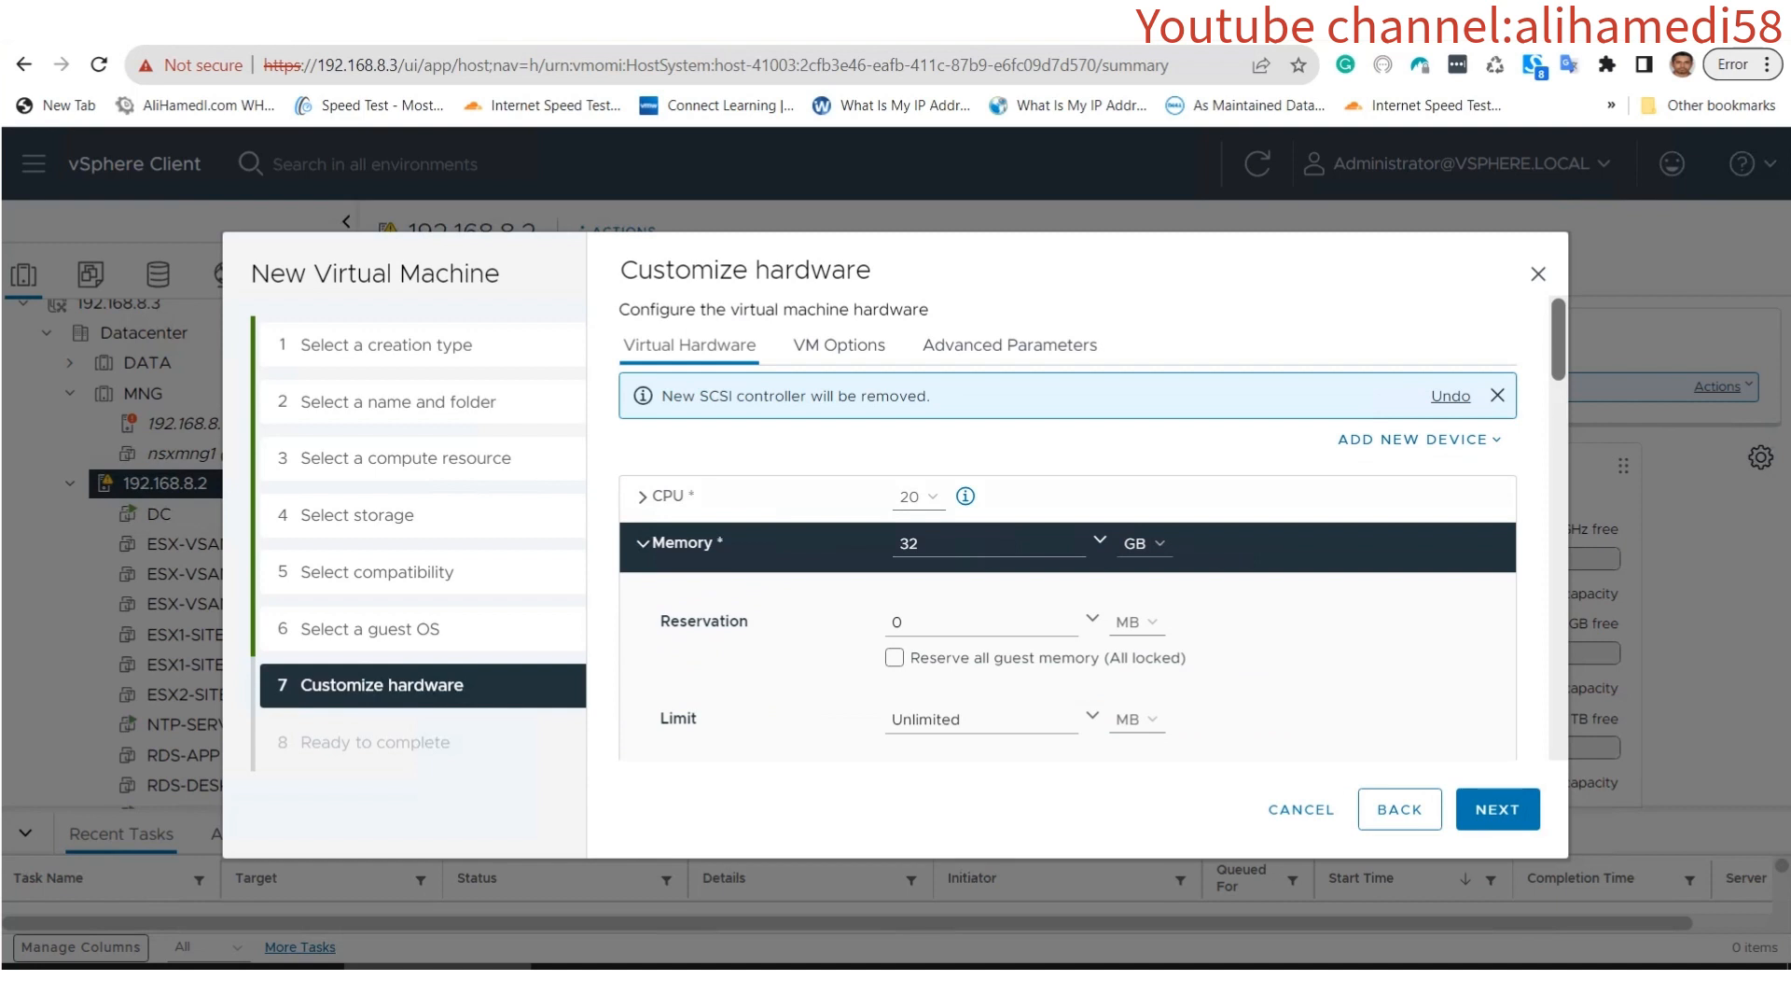
pyautogui.scroll(-7, 1067, 526)
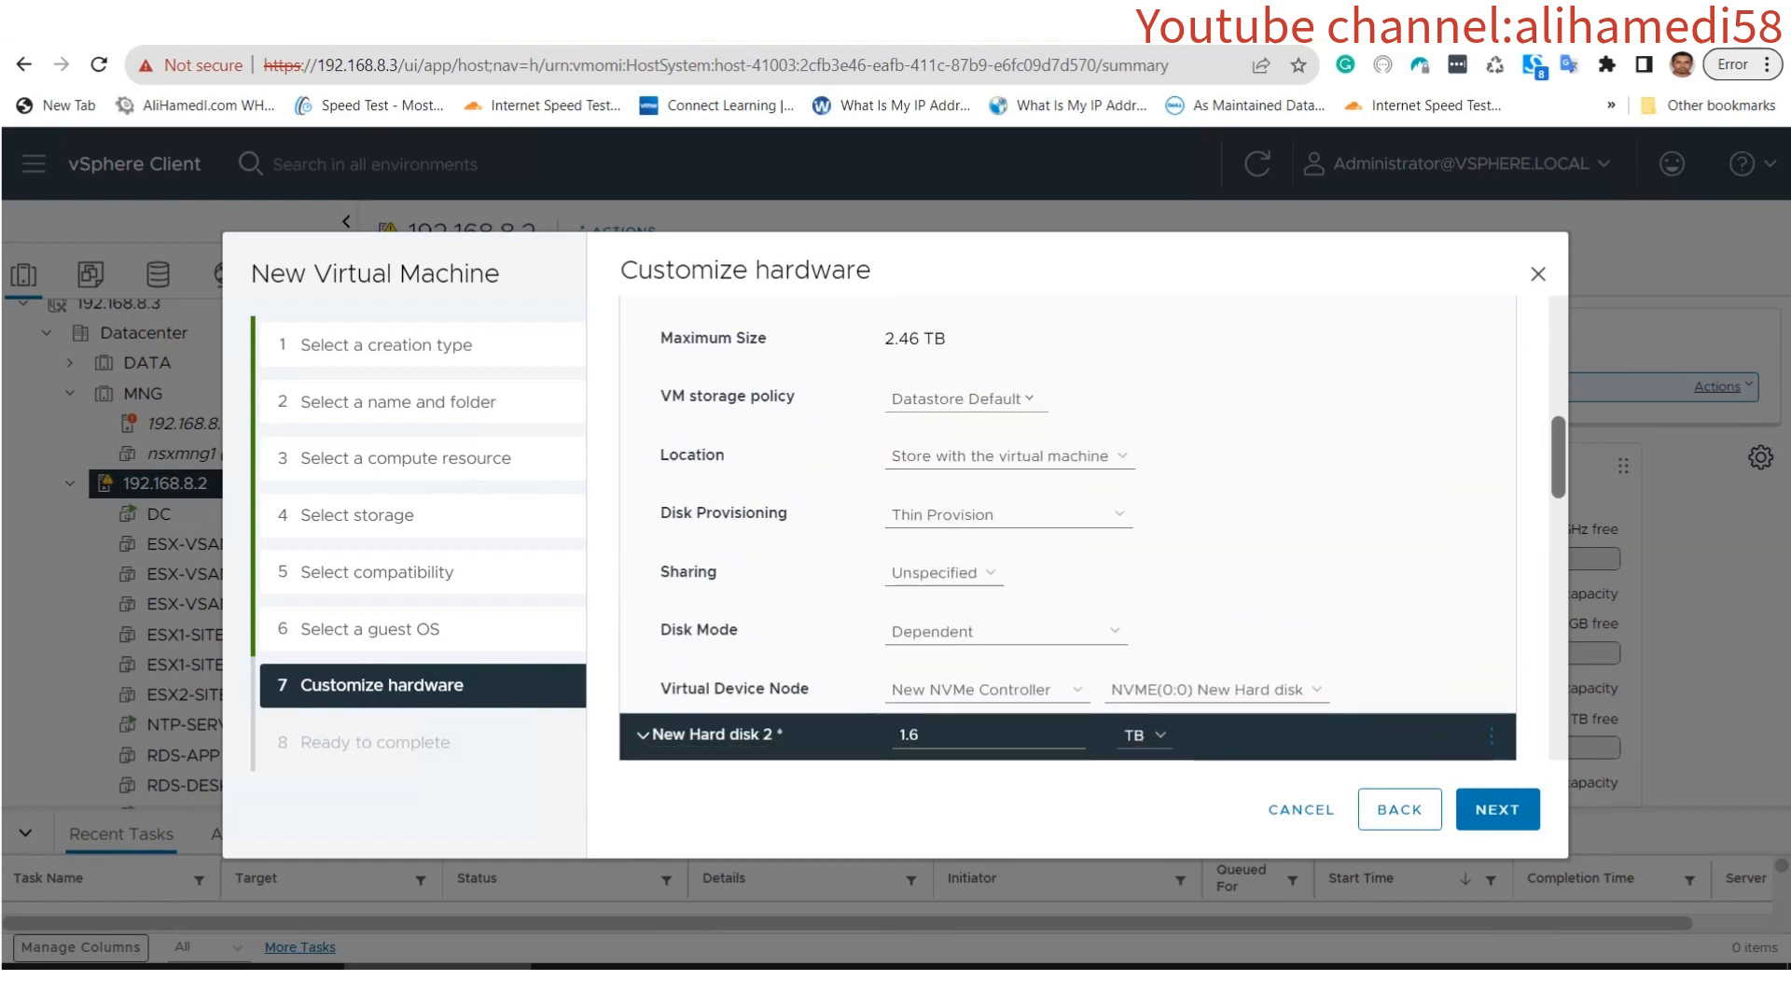
pyautogui.scroll(-6, 1068, 526)
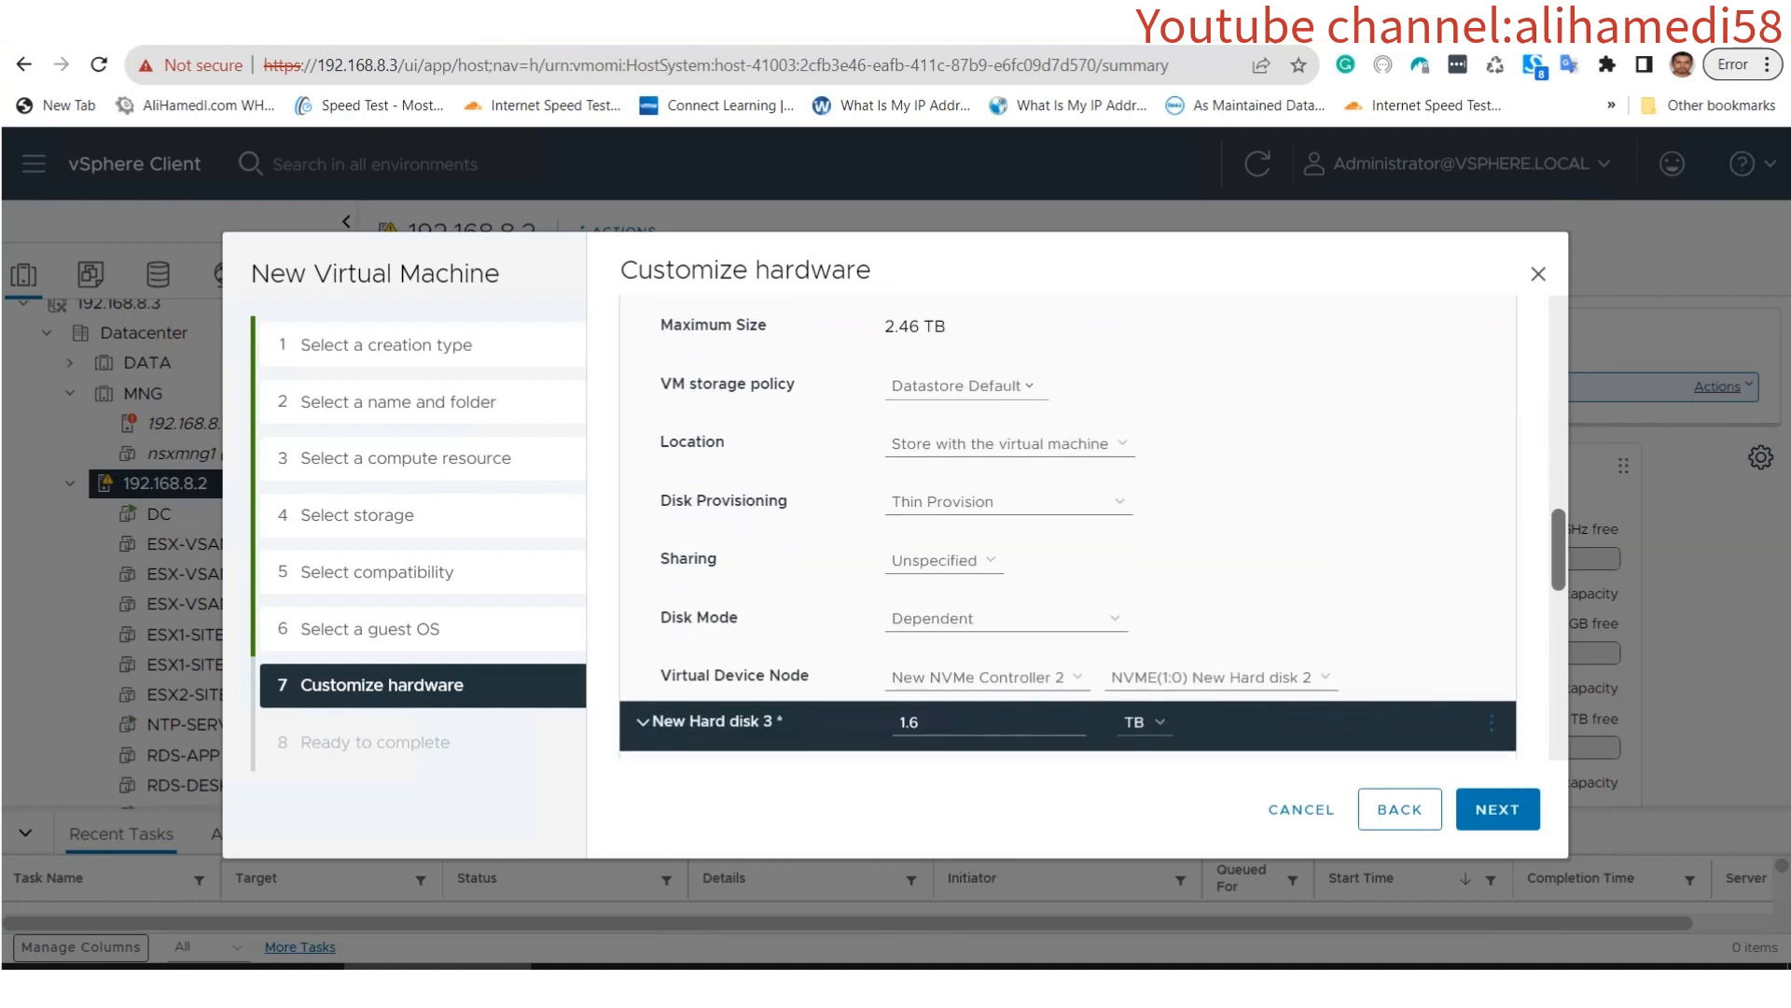
pyautogui.scroll(-6, 1068, 526)
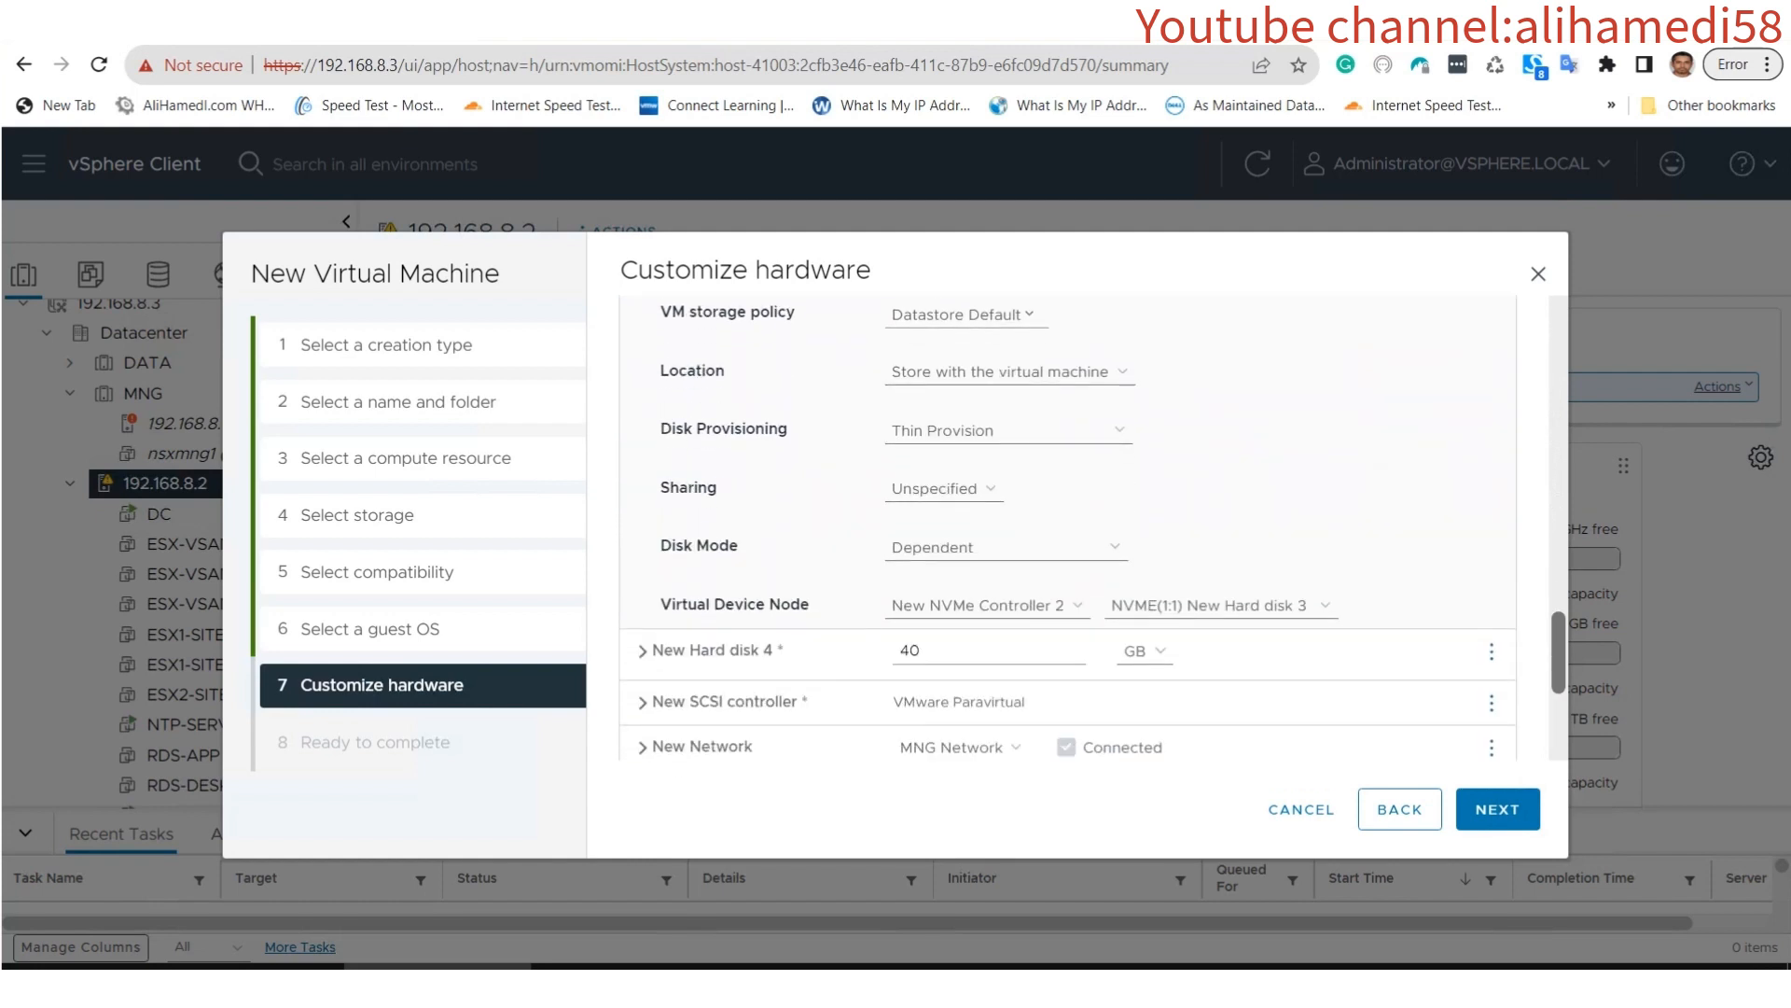
pyautogui.scroll(-1, 1067, 527)
pyautogui.moveTo(935, 621); pyautogui.dragTo(863, 621)
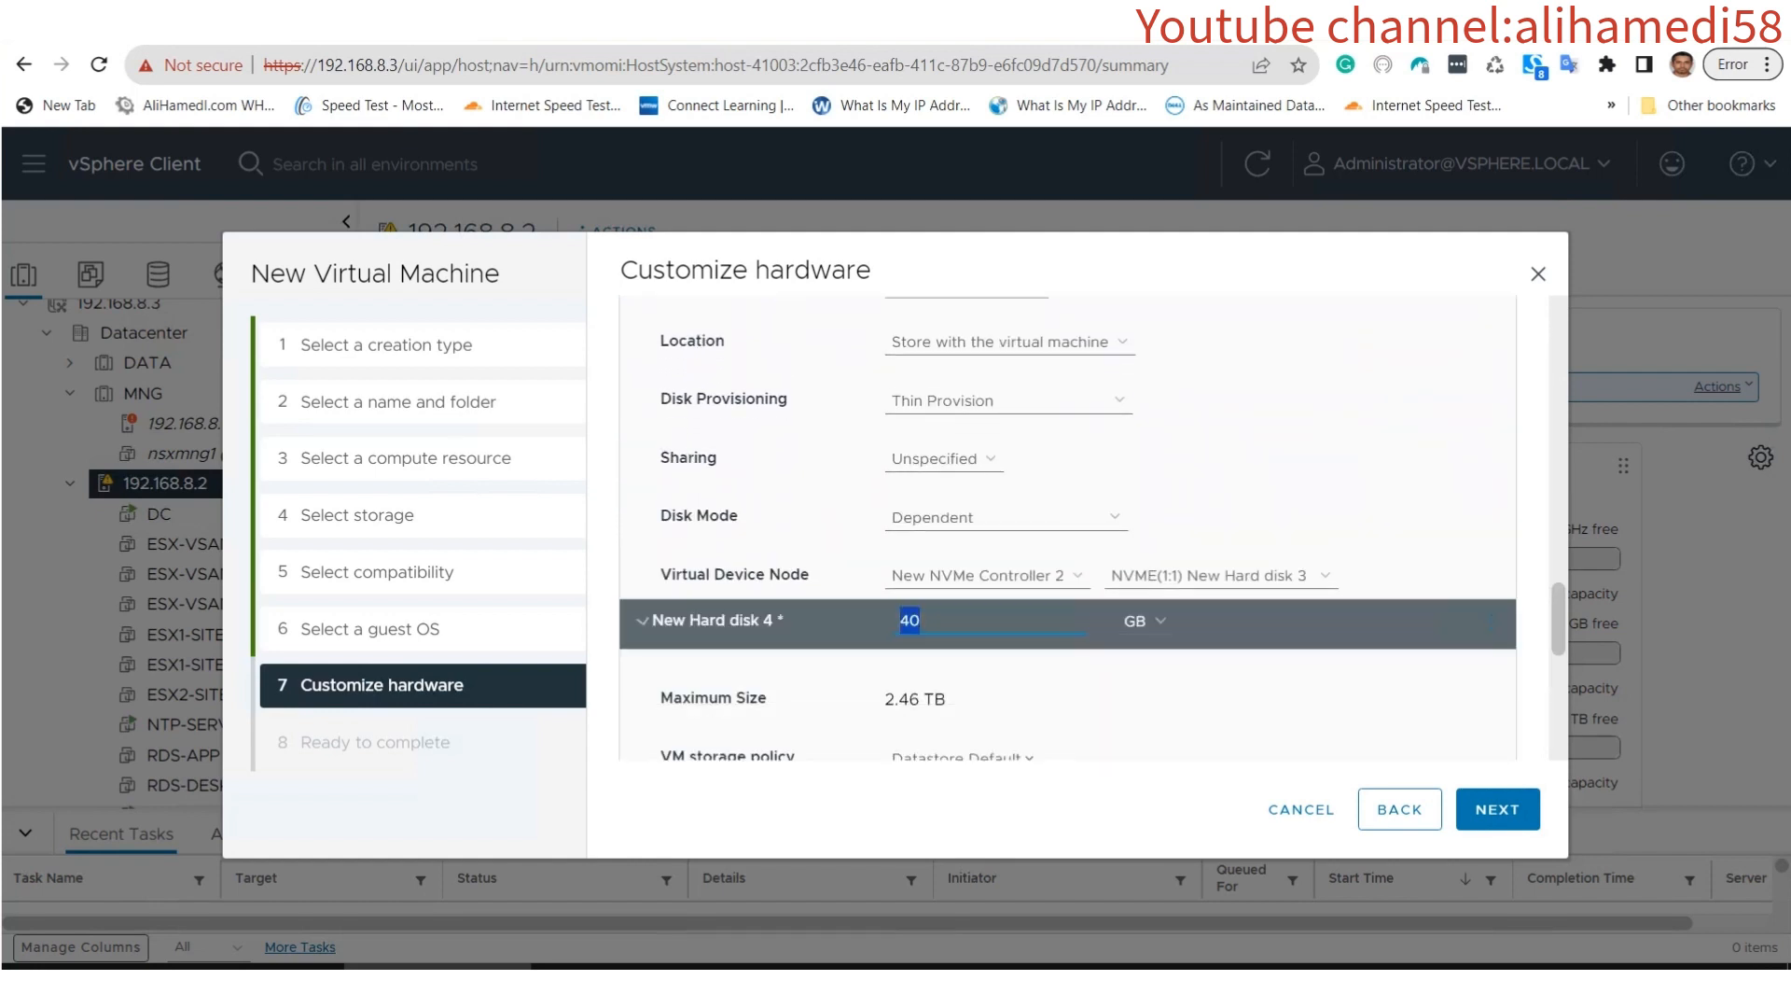
pyautogui.write('1.6')
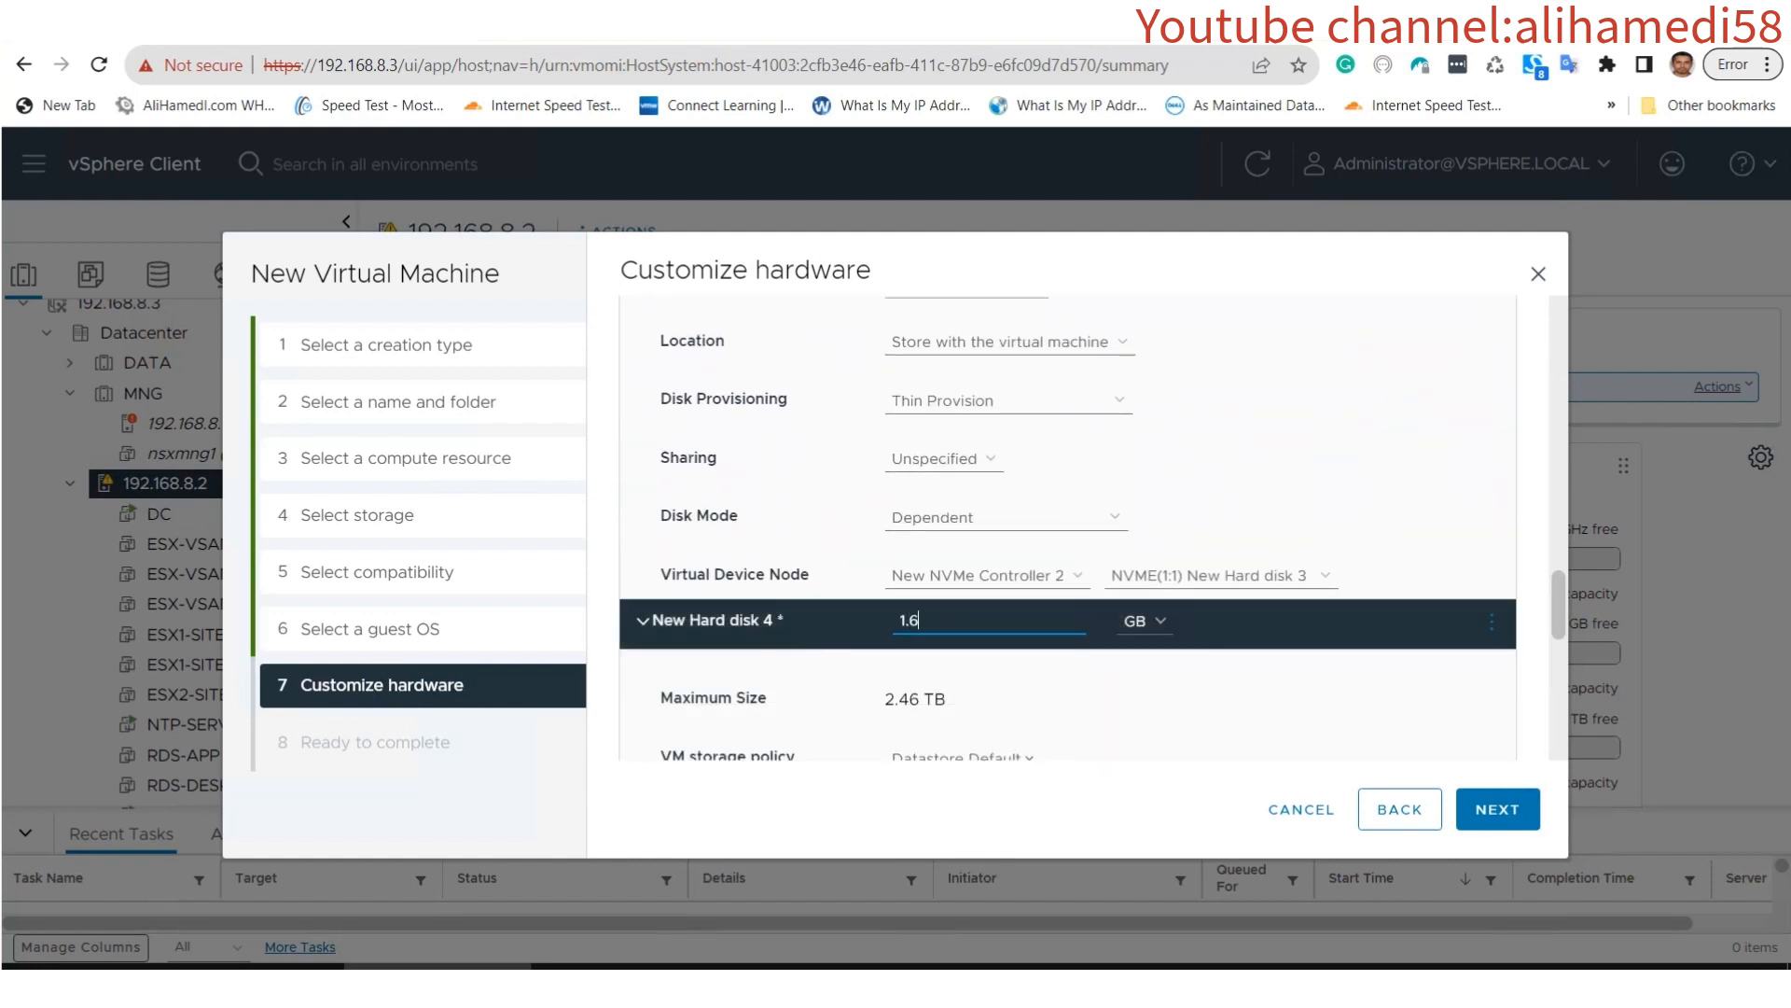
pyautogui.click(1144, 621)
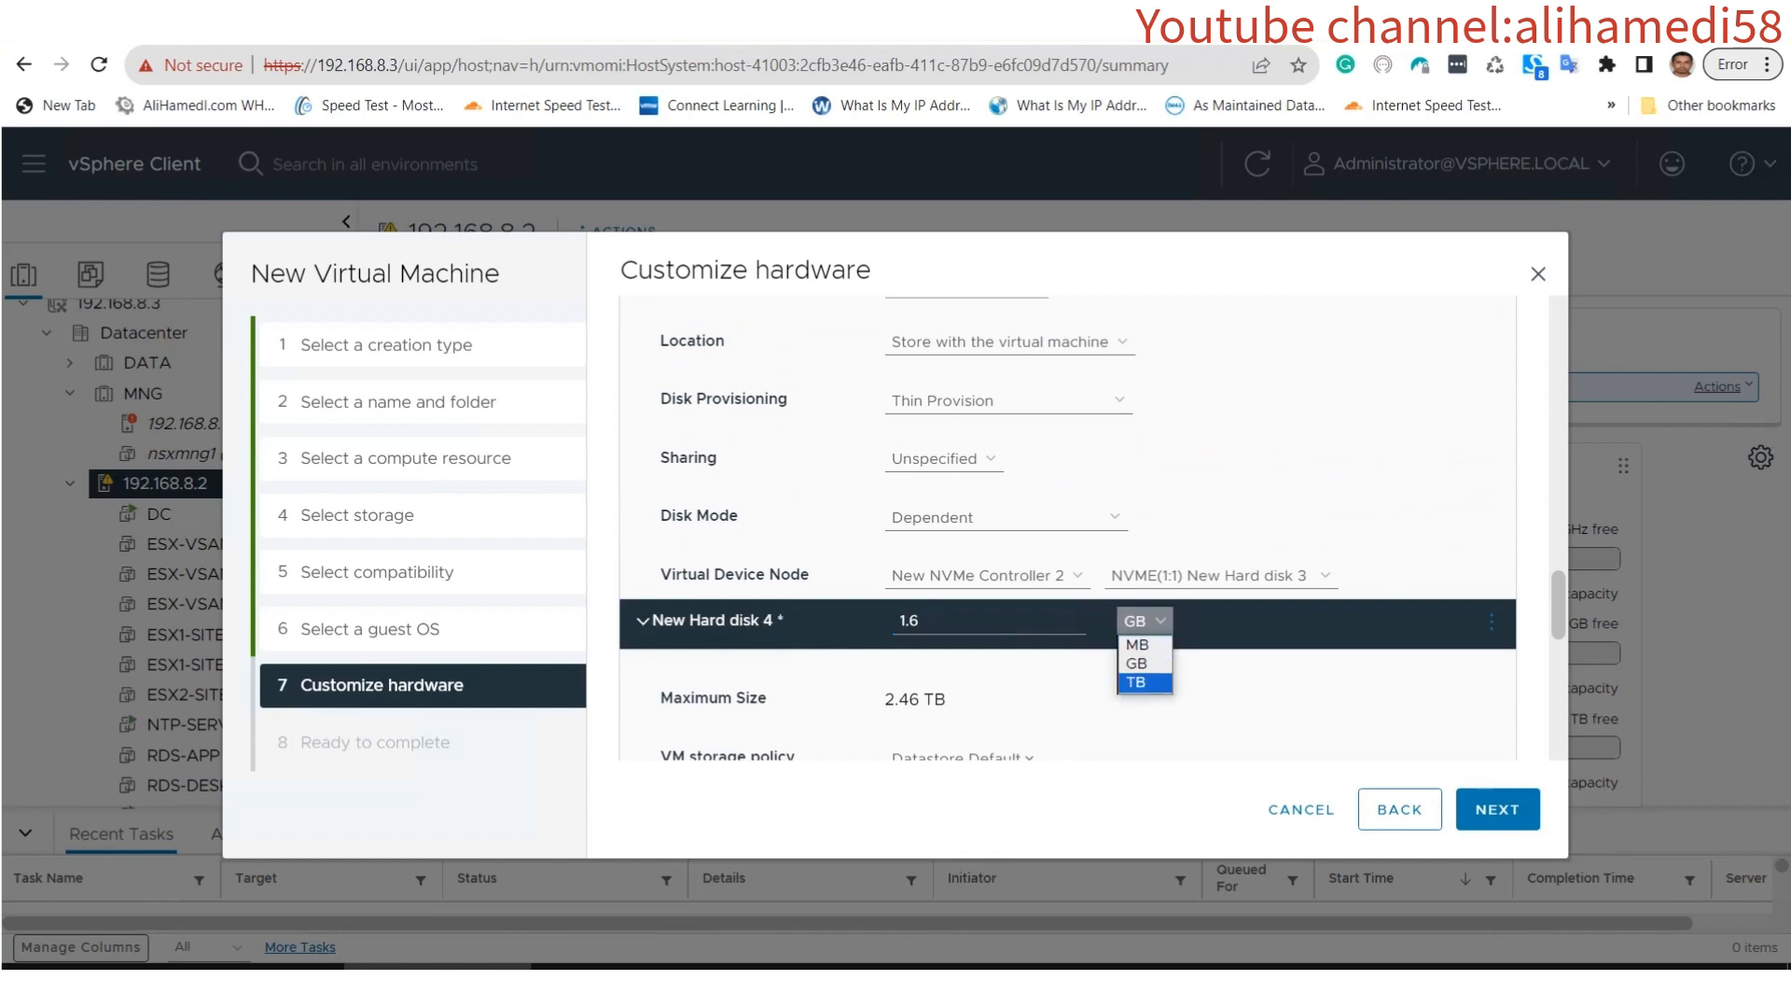
pyautogui.click(1137, 682)
# Set New Hard disk 4 to Thin Provision and attach it to New NVMe Controller 2.
pyautogui.scroll(-3, 1067, 527)
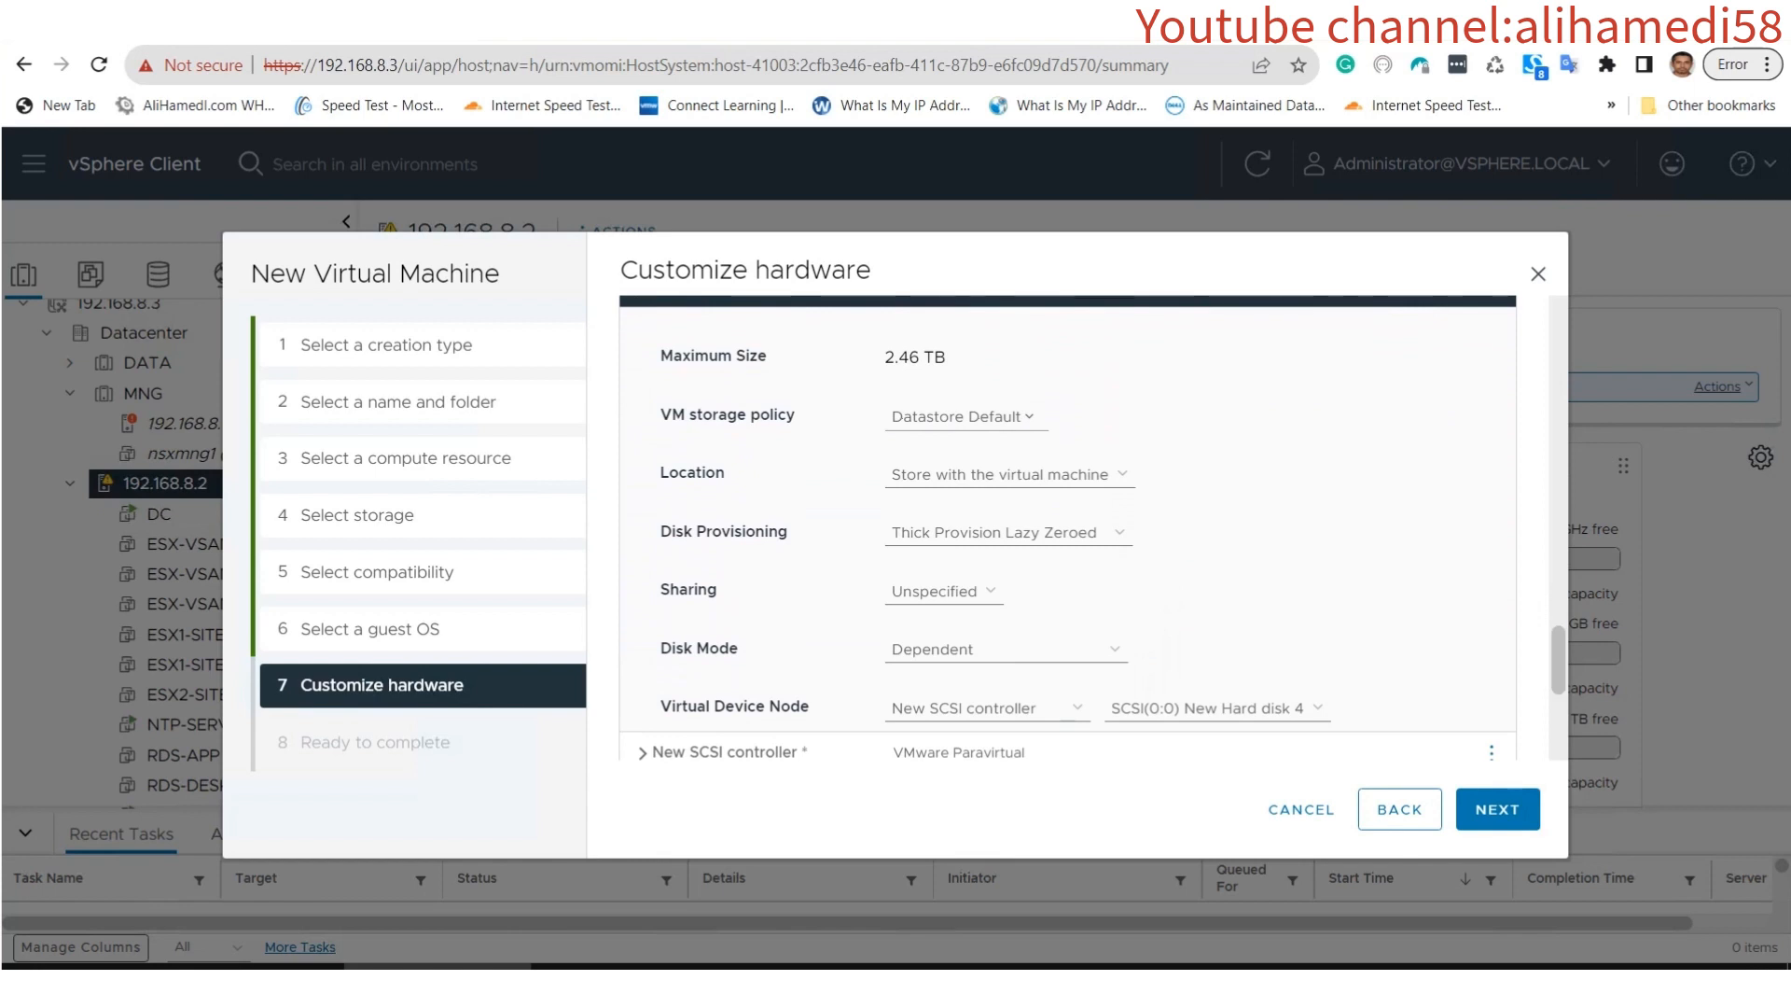
pyautogui.click(993, 531)
pyautogui.press('Down')
pyautogui.press('Down')
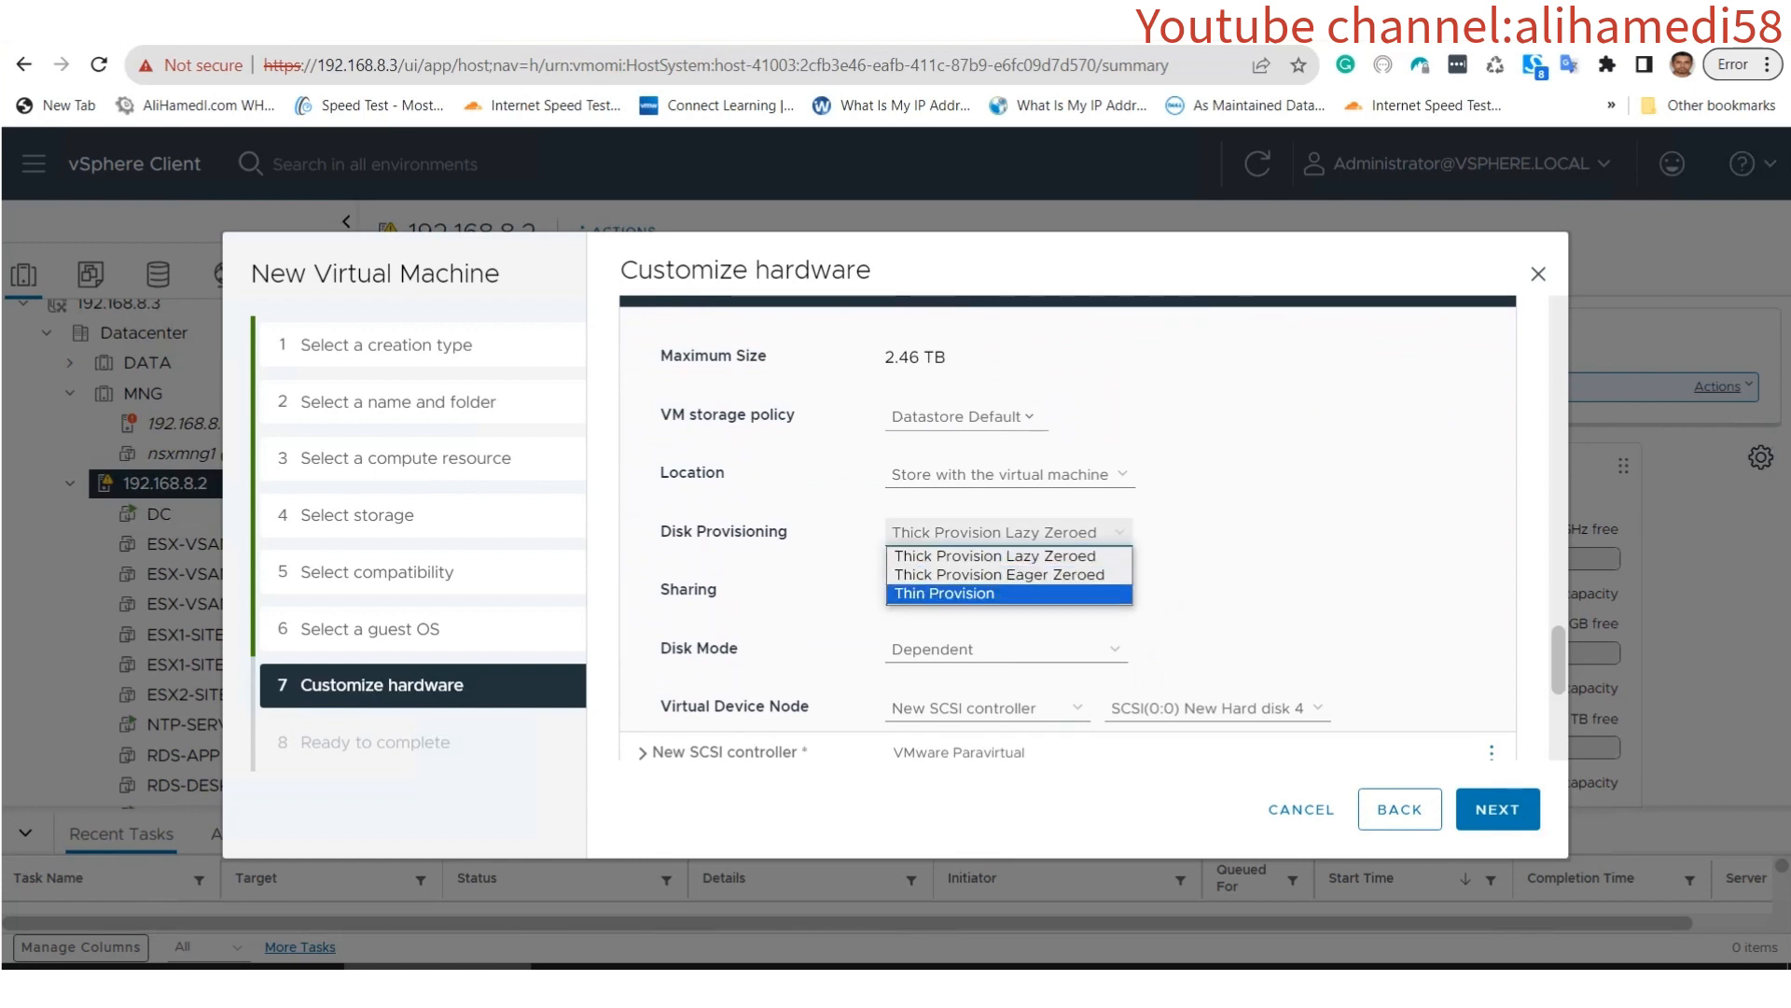
pyautogui.press('Return')
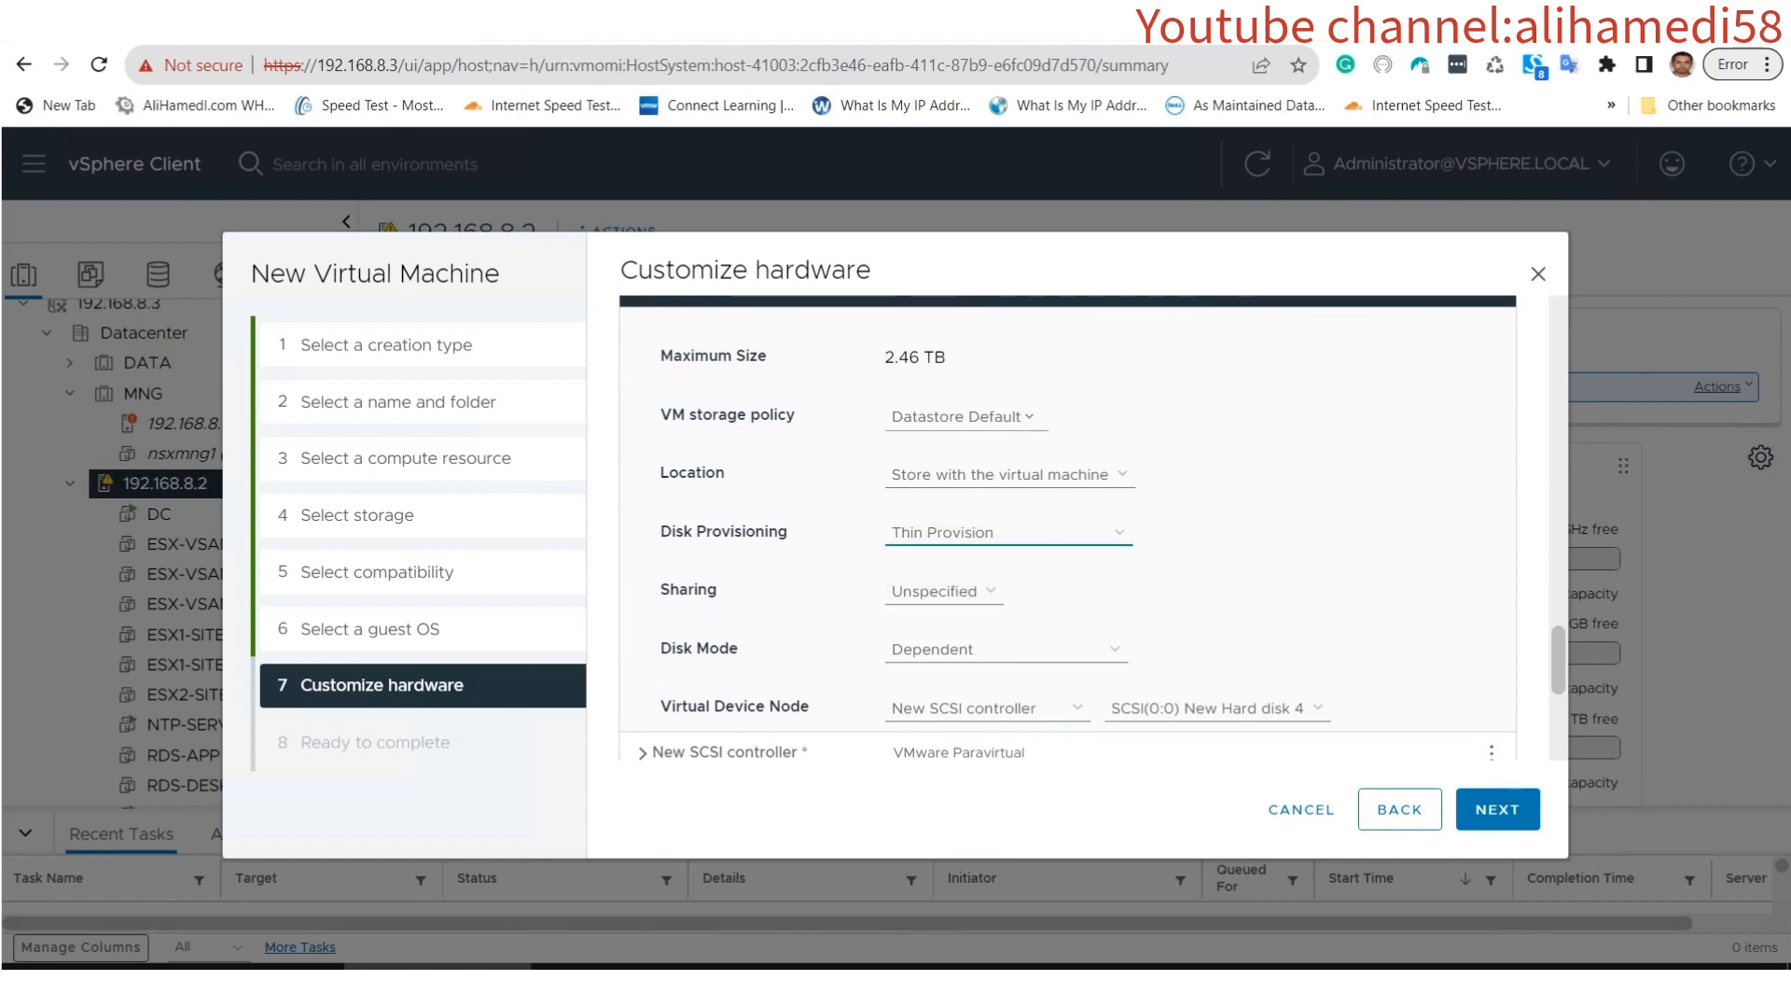
pyautogui.click(989, 709)
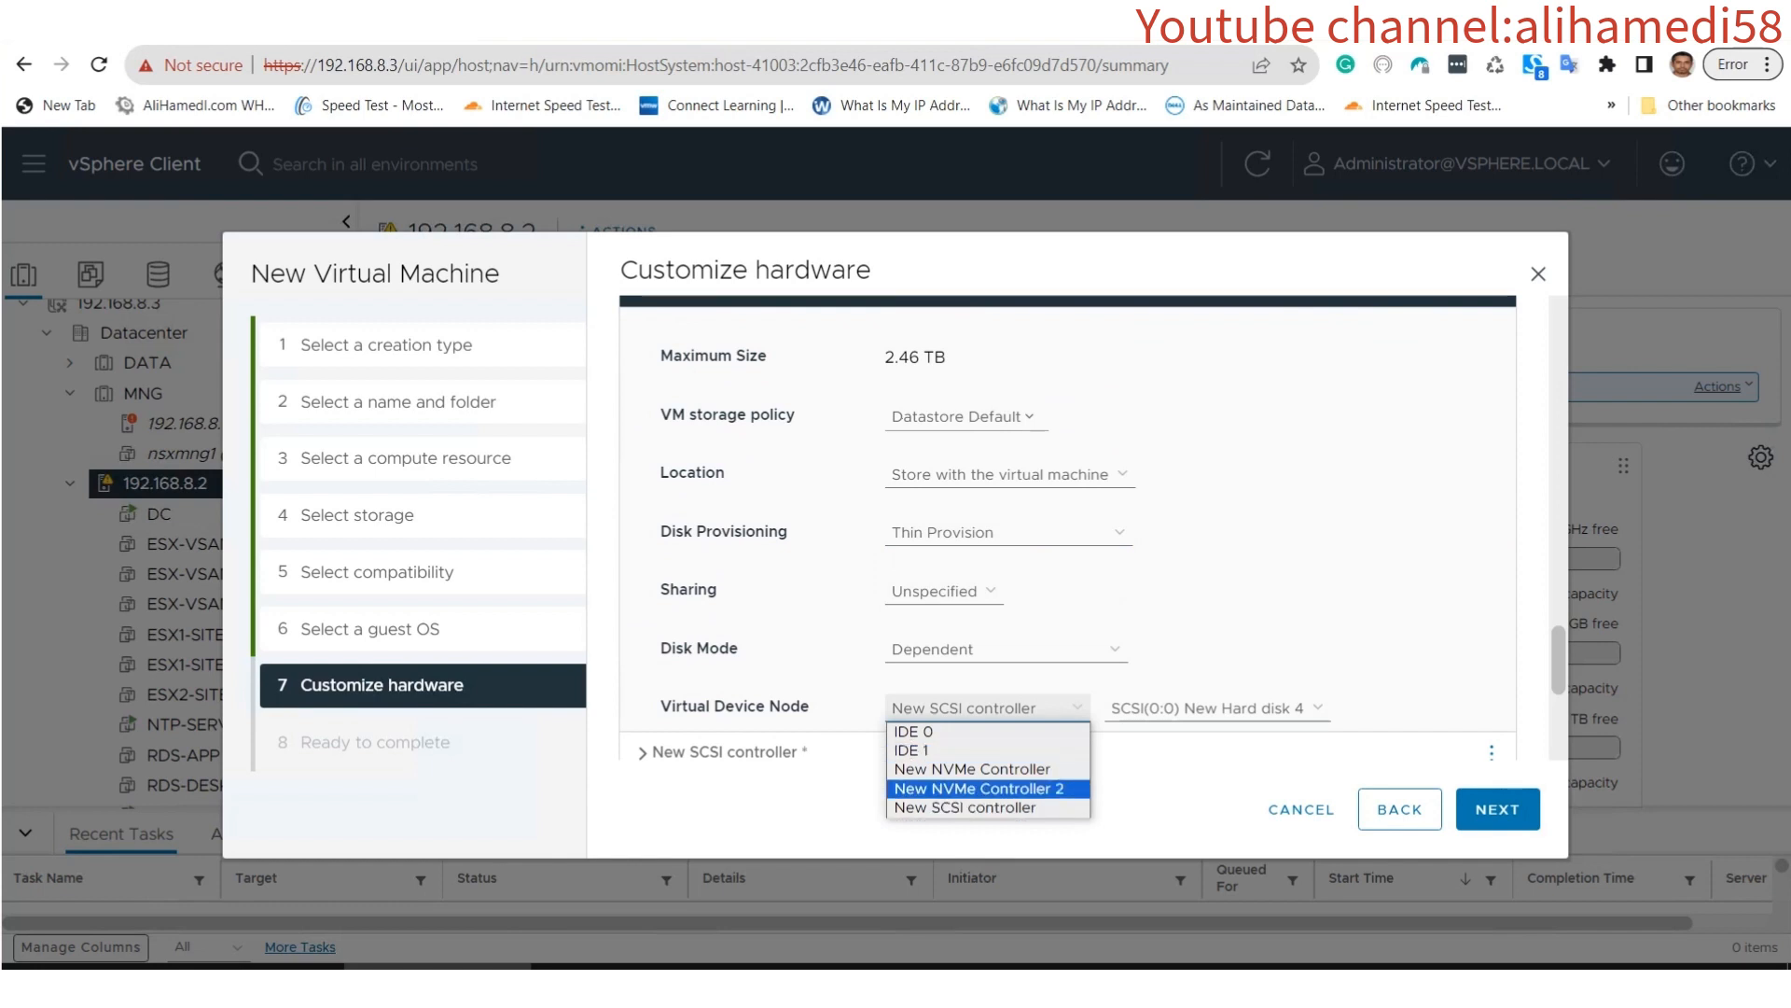
pyautogui.click(980, 788)
# Add a fifth hard disk to the virtual machine and set its size to 1.6 TB.
pyautogui.moveTo(1558, 660); pyautogui.dragTo(1558, 328)
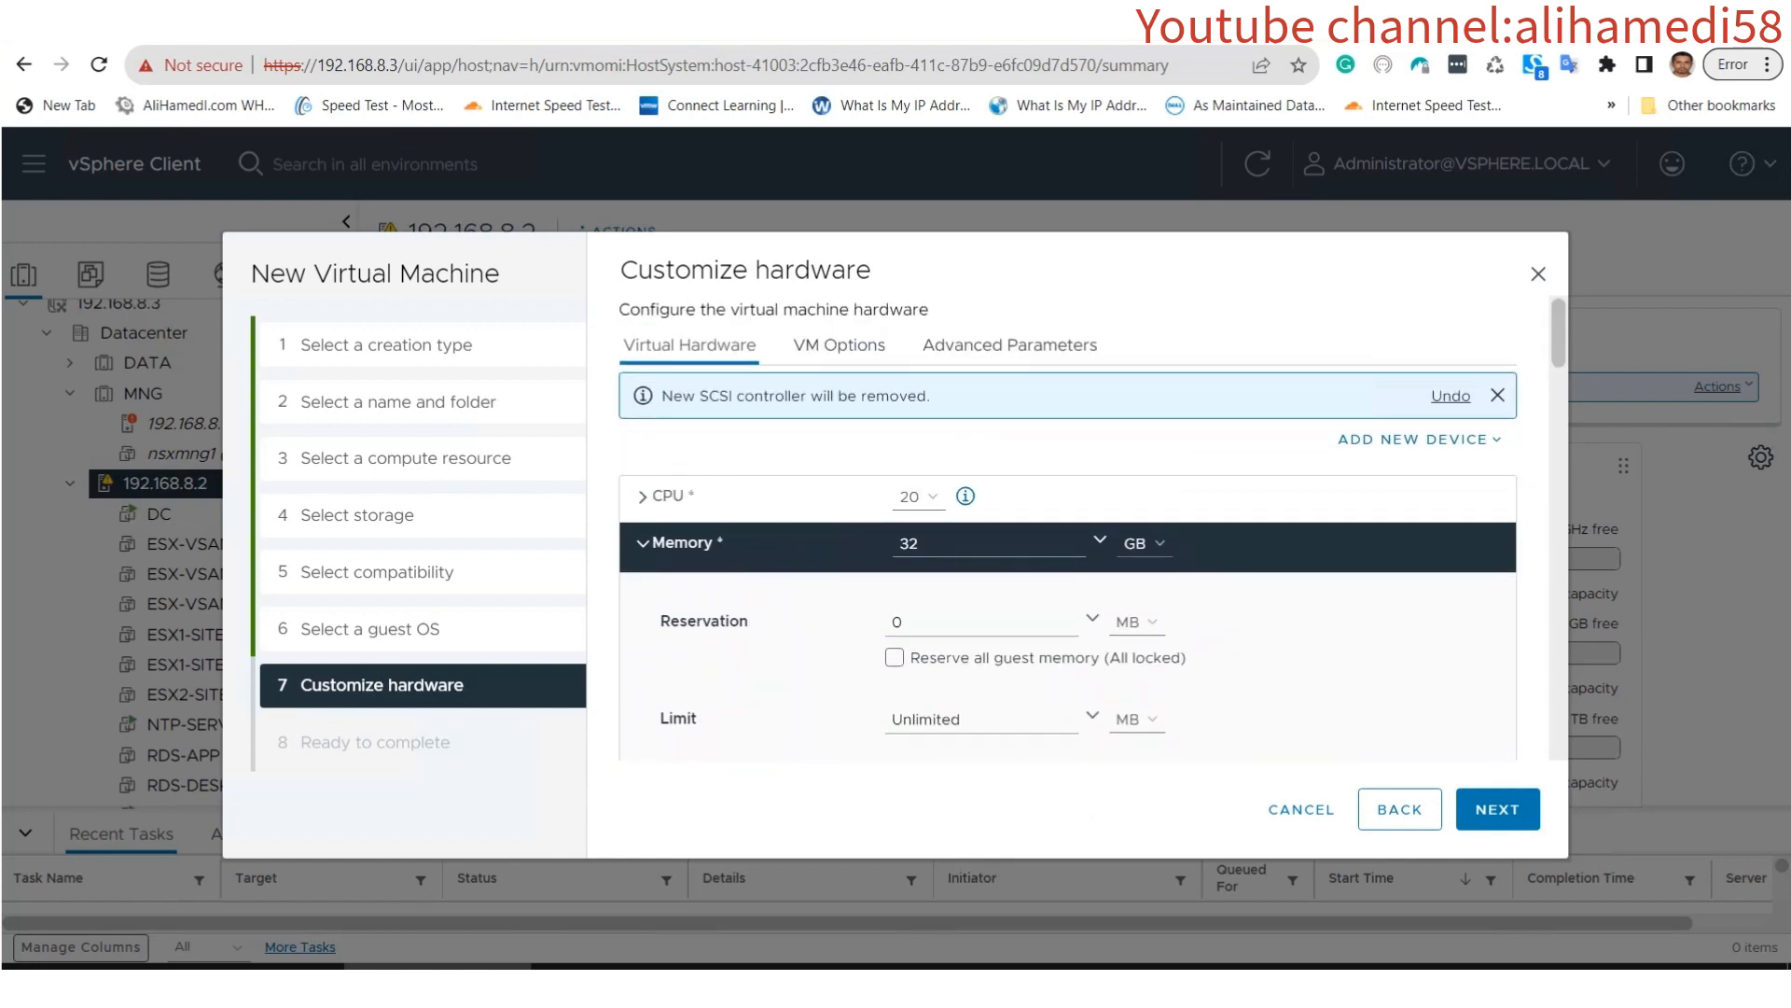
pyautogui.click(1418, 439)
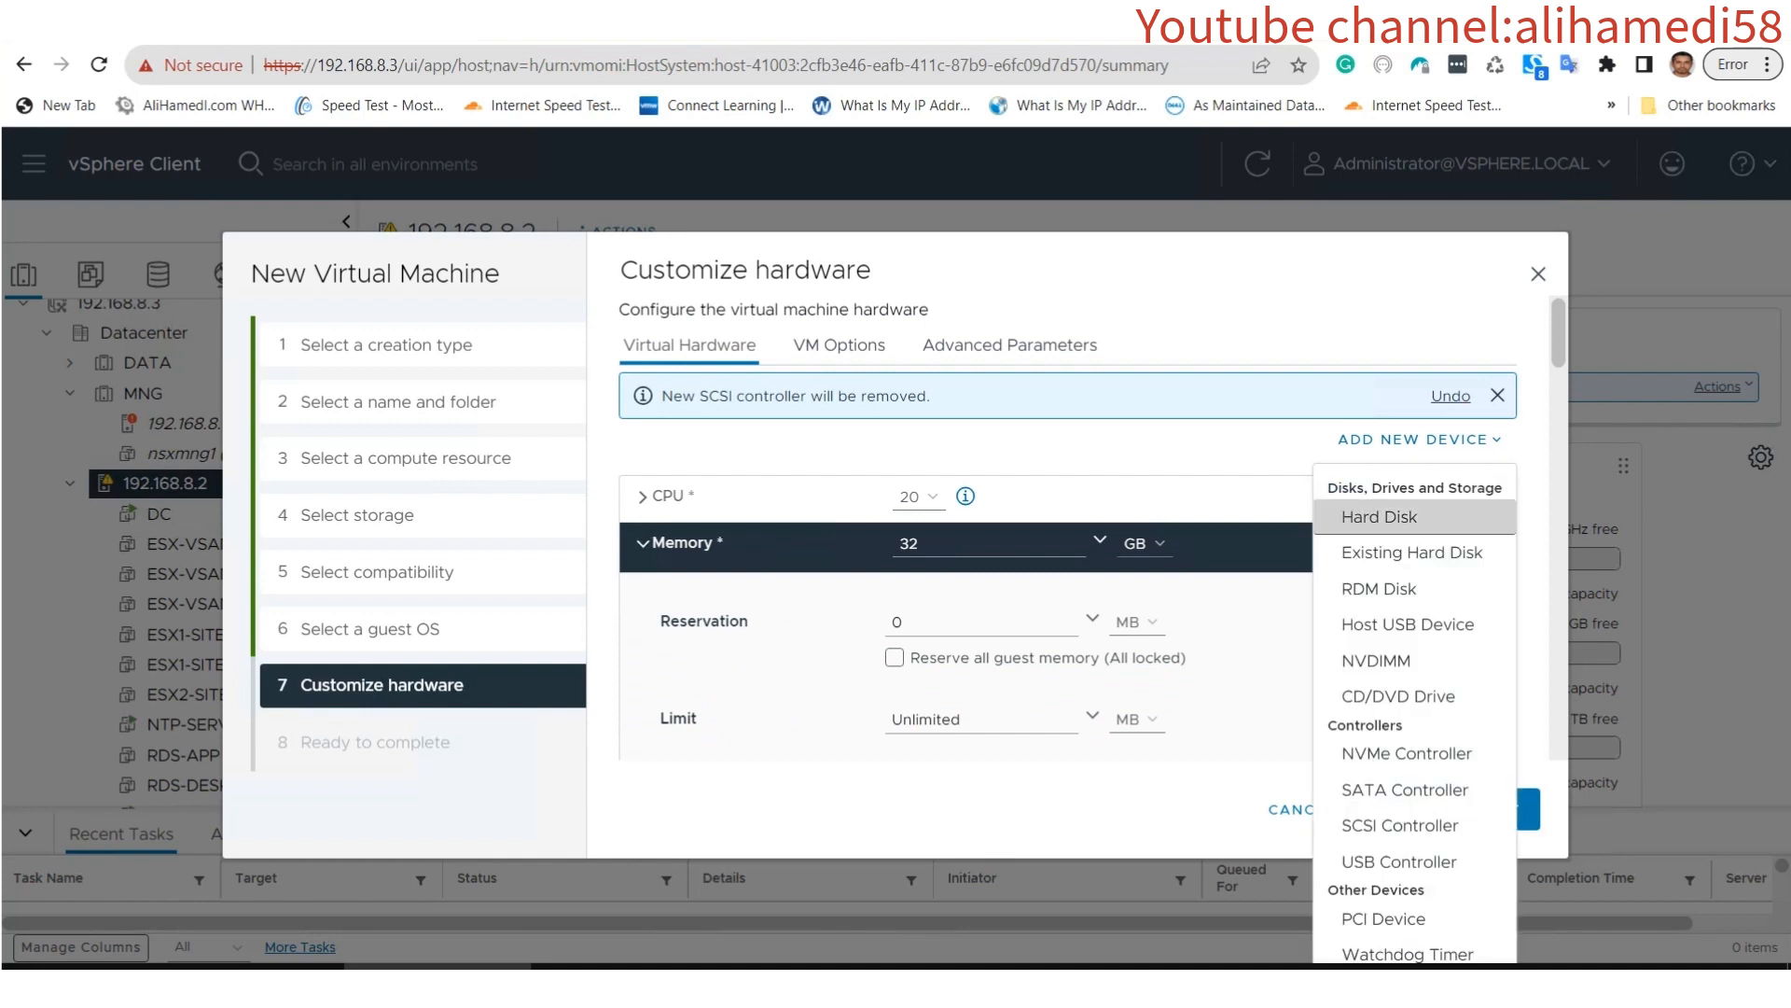
pyautogui.click(1381, 517)
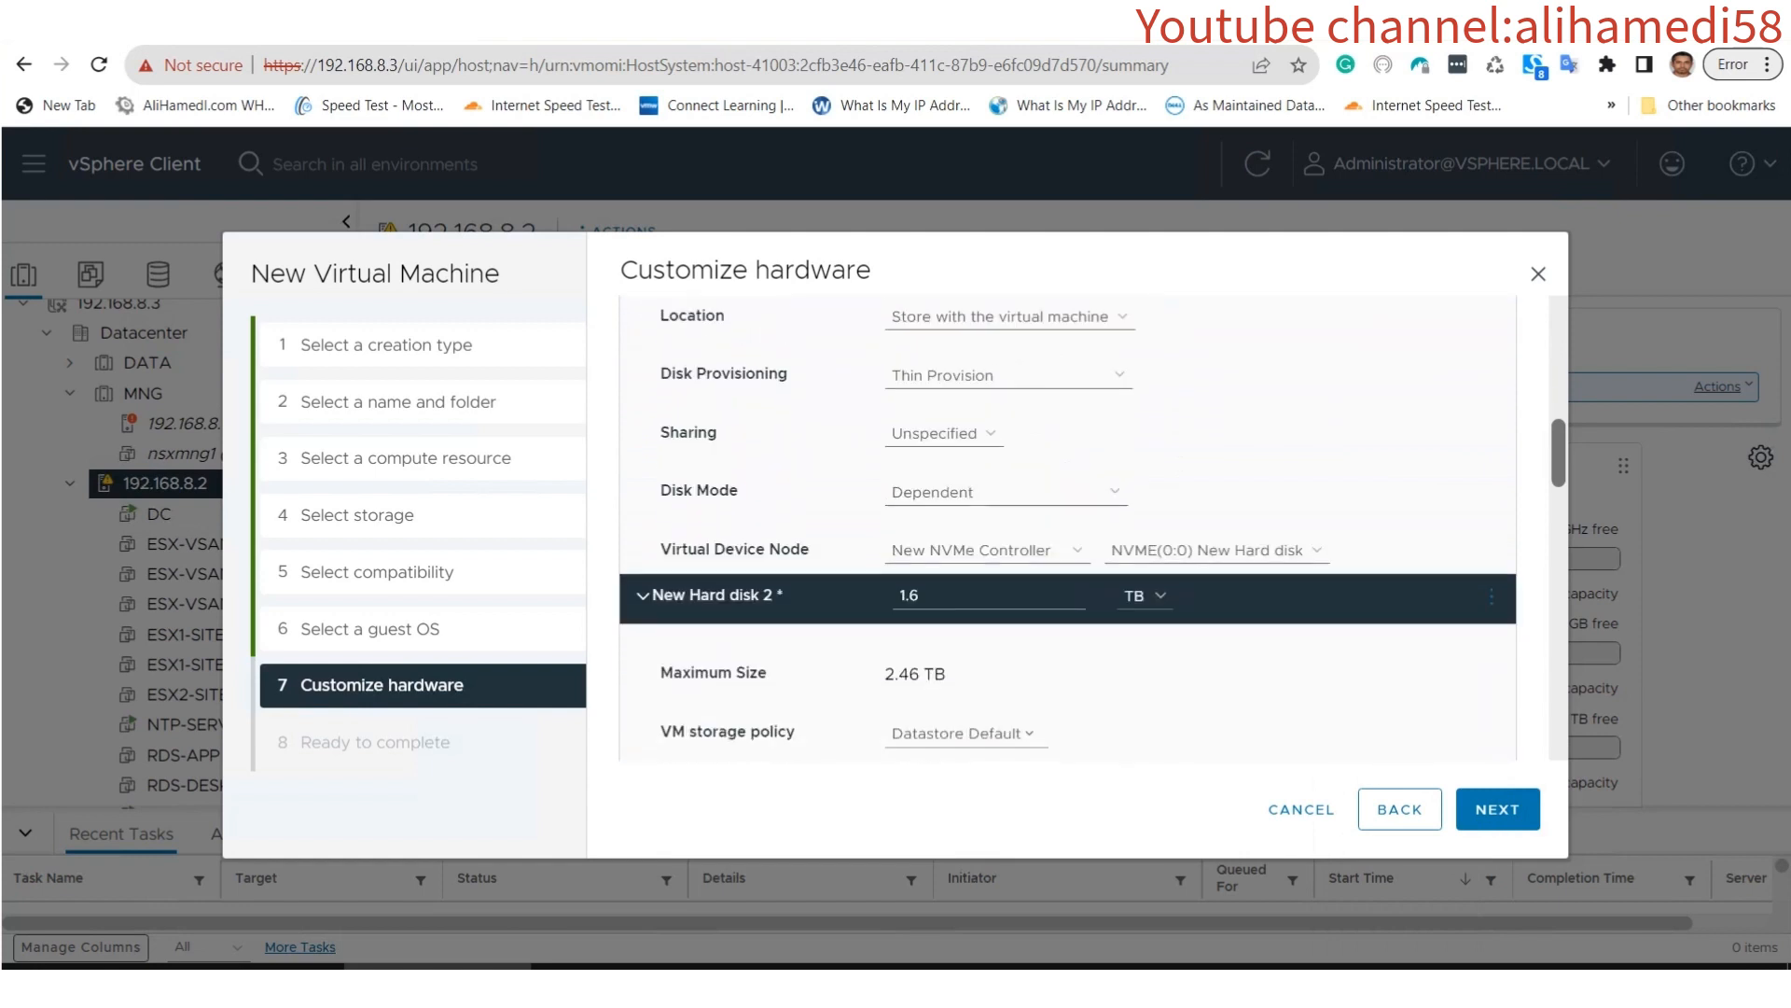
pyautogui.moveTo(1558, 452); pyautogui.dragTo(1558, 670)
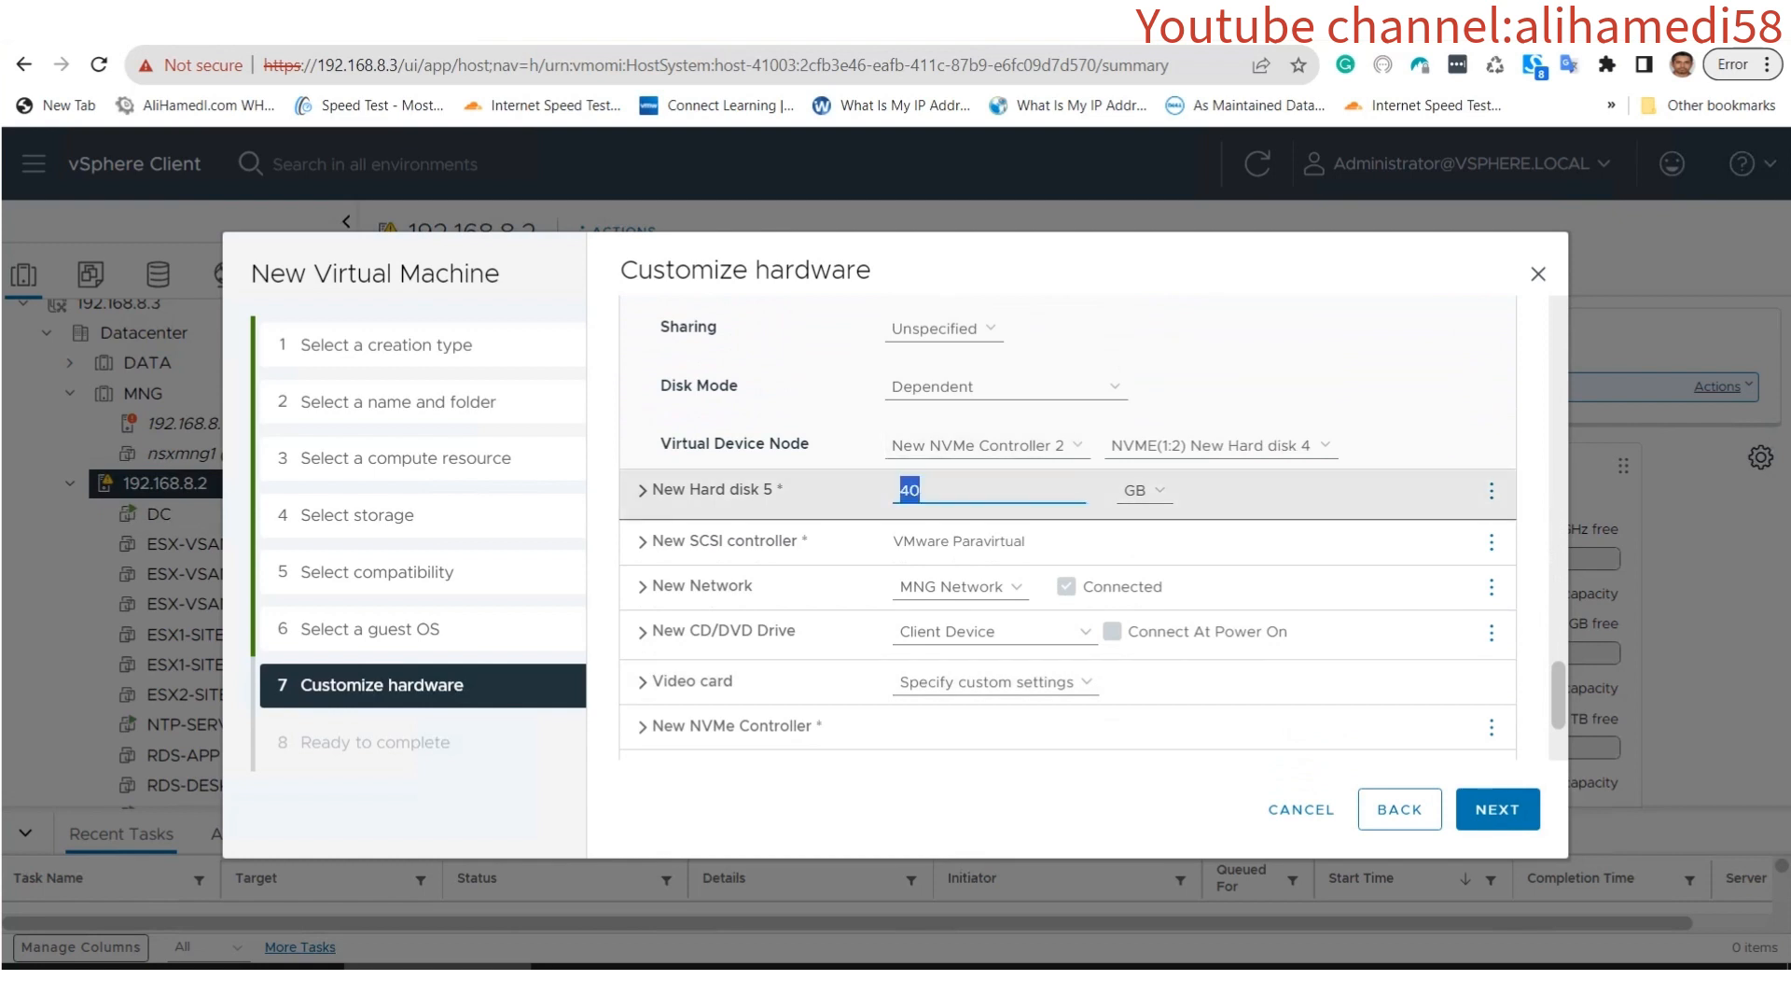
pyautogui.write('1.6')
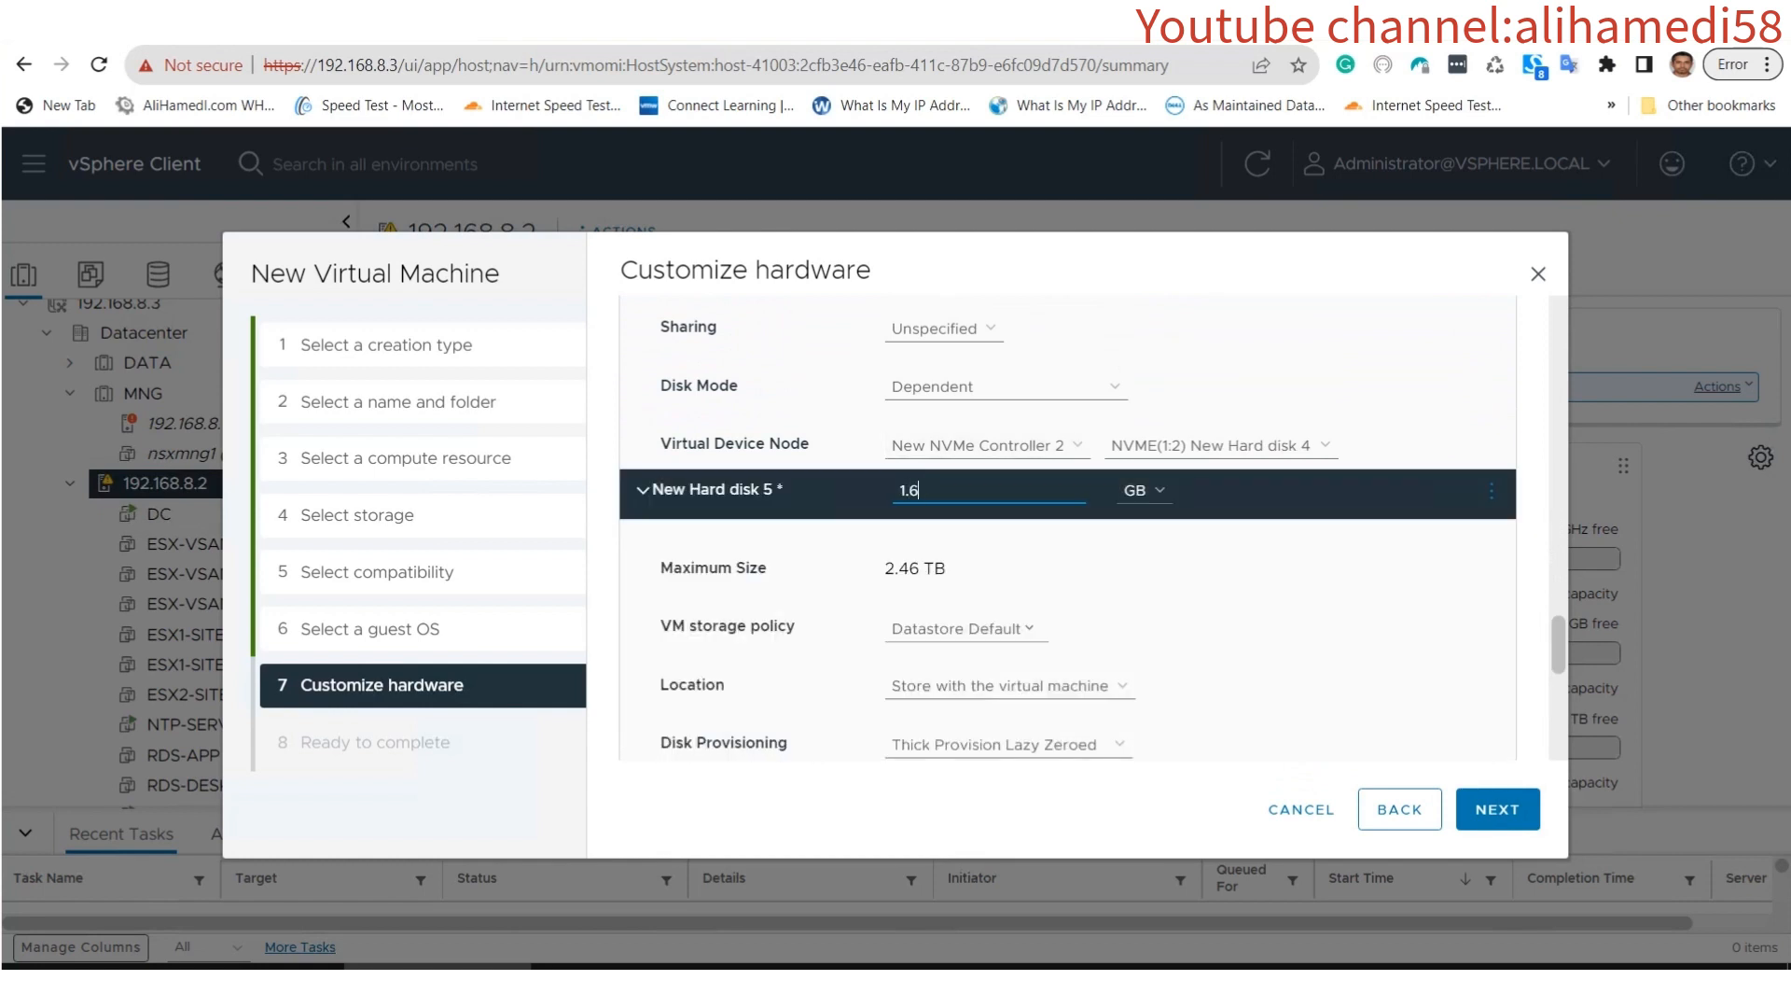
pyautogui.click(1145, 490)
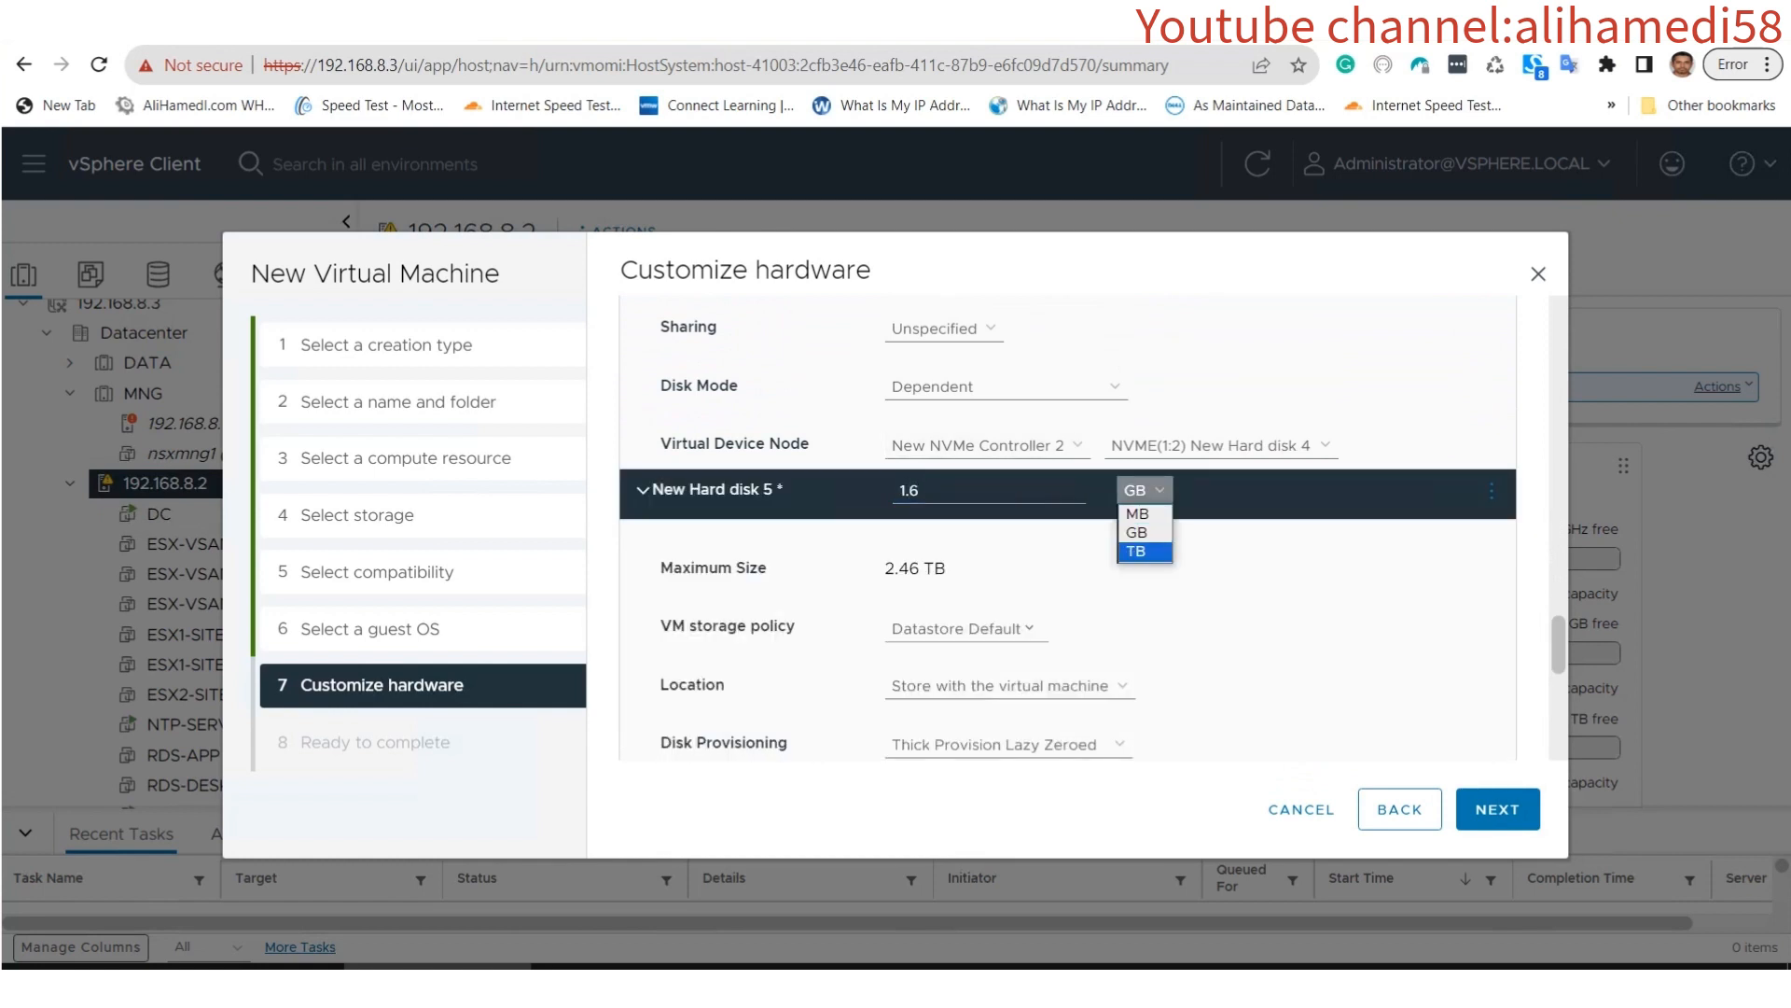
pyautogui.press('Return')
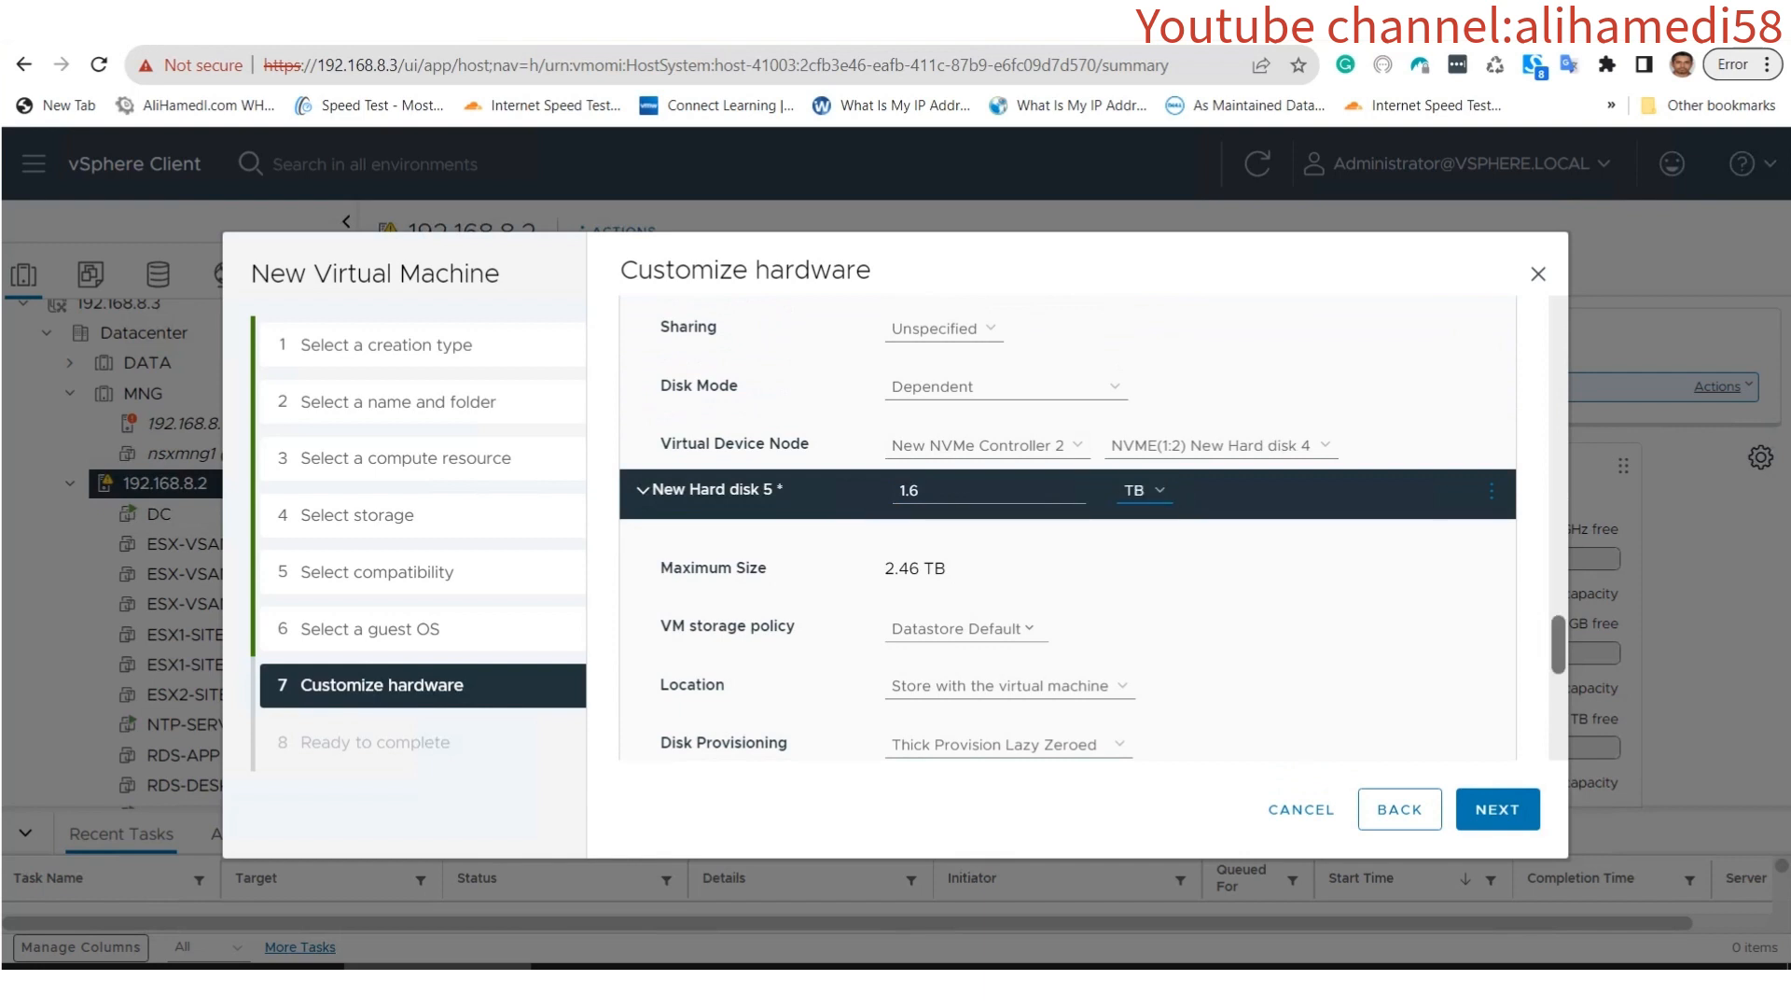
# Set the disk provisioning of New Hard disk 5 to Thin Provision.
pyautogui.scroll(-3, 1093, 526)
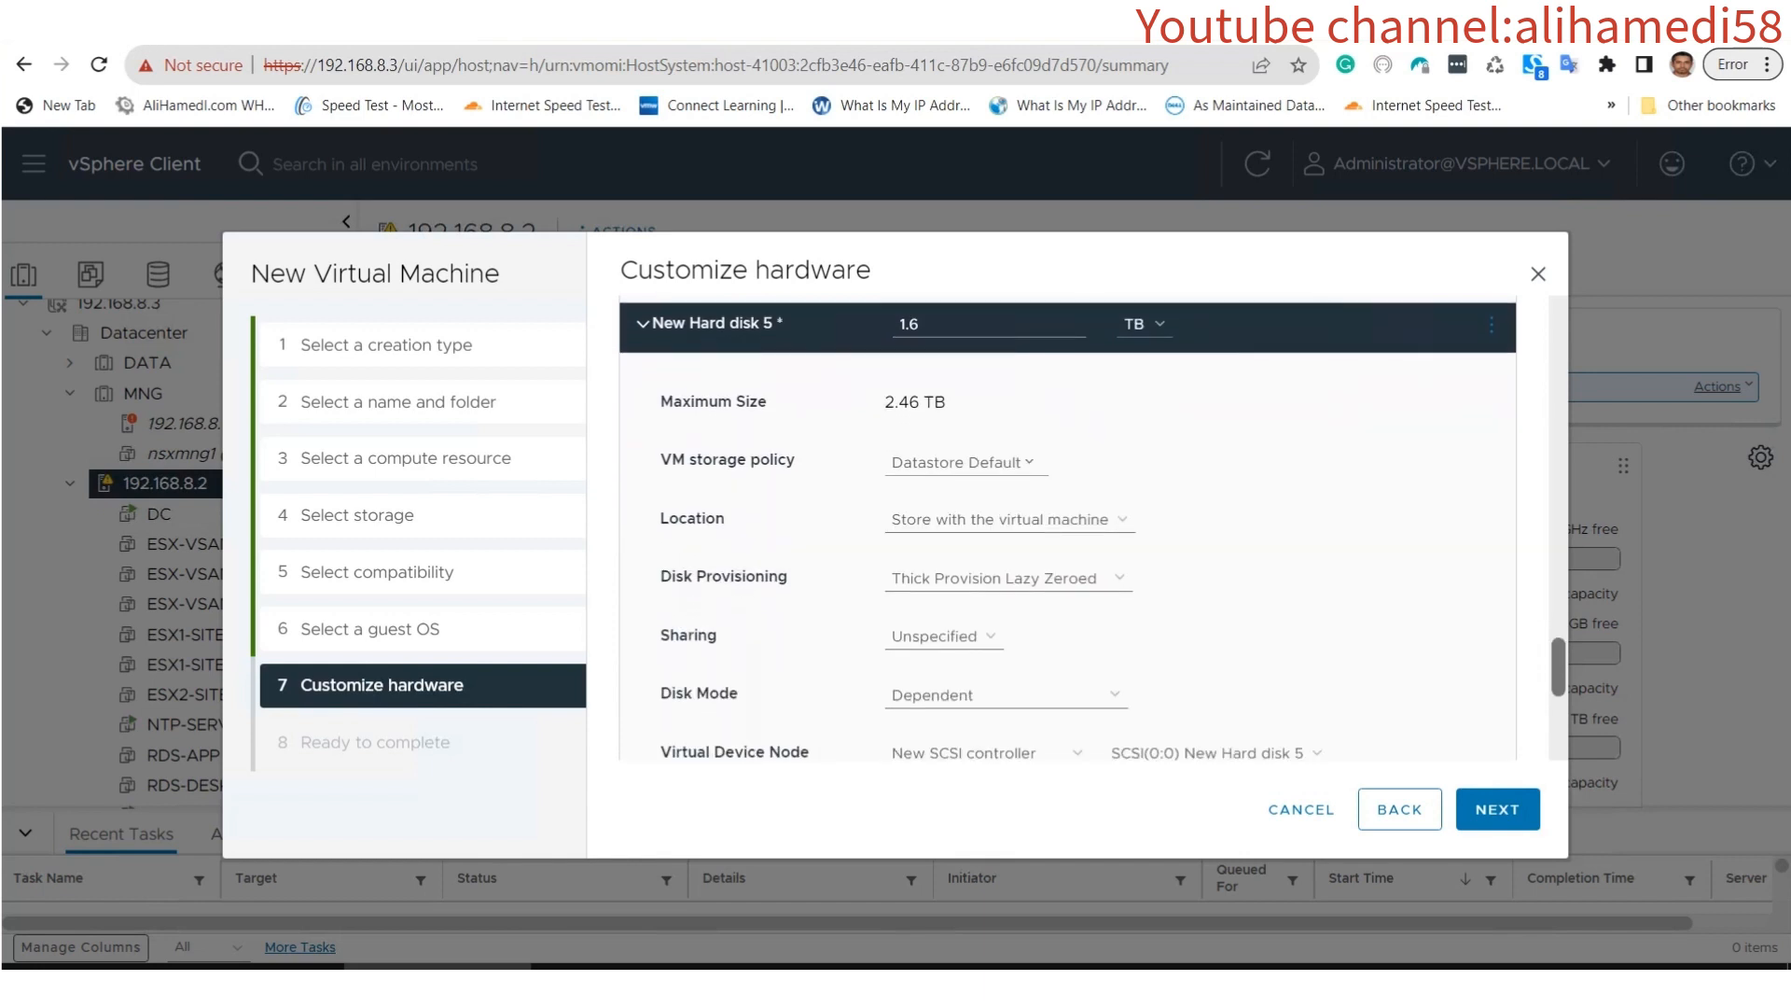
pyautogui.click(1010, 579)
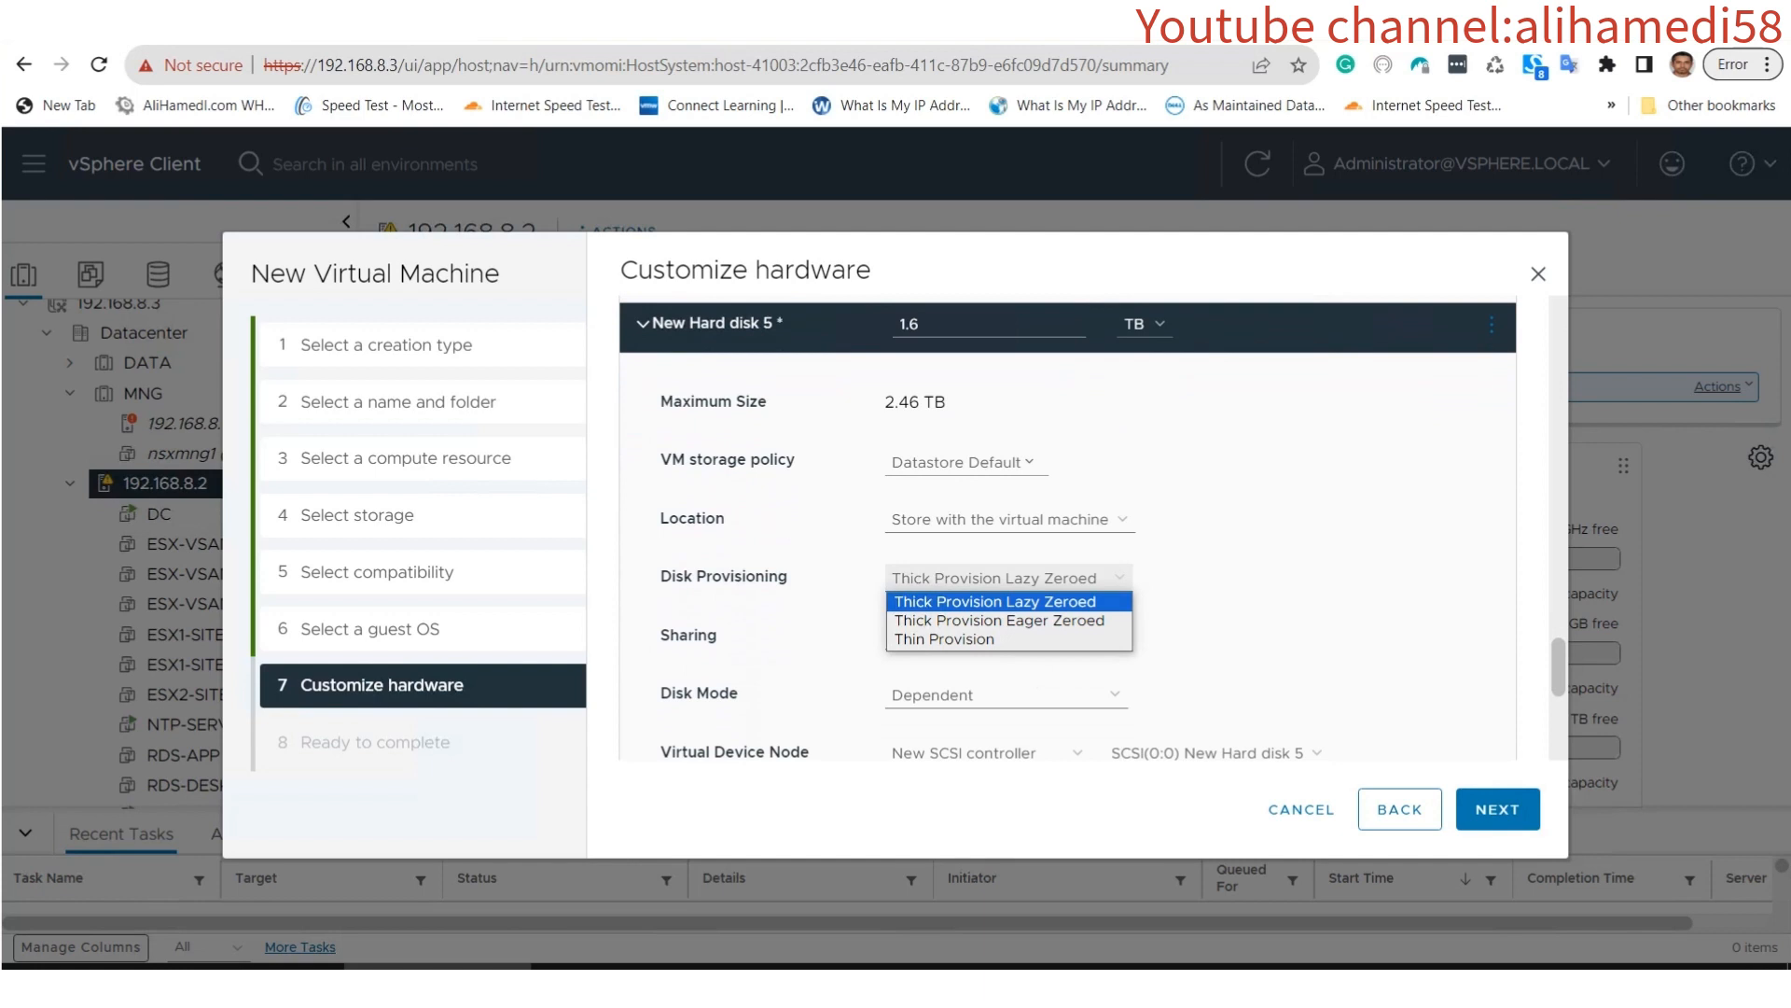
pyautogui.click(988, 640)
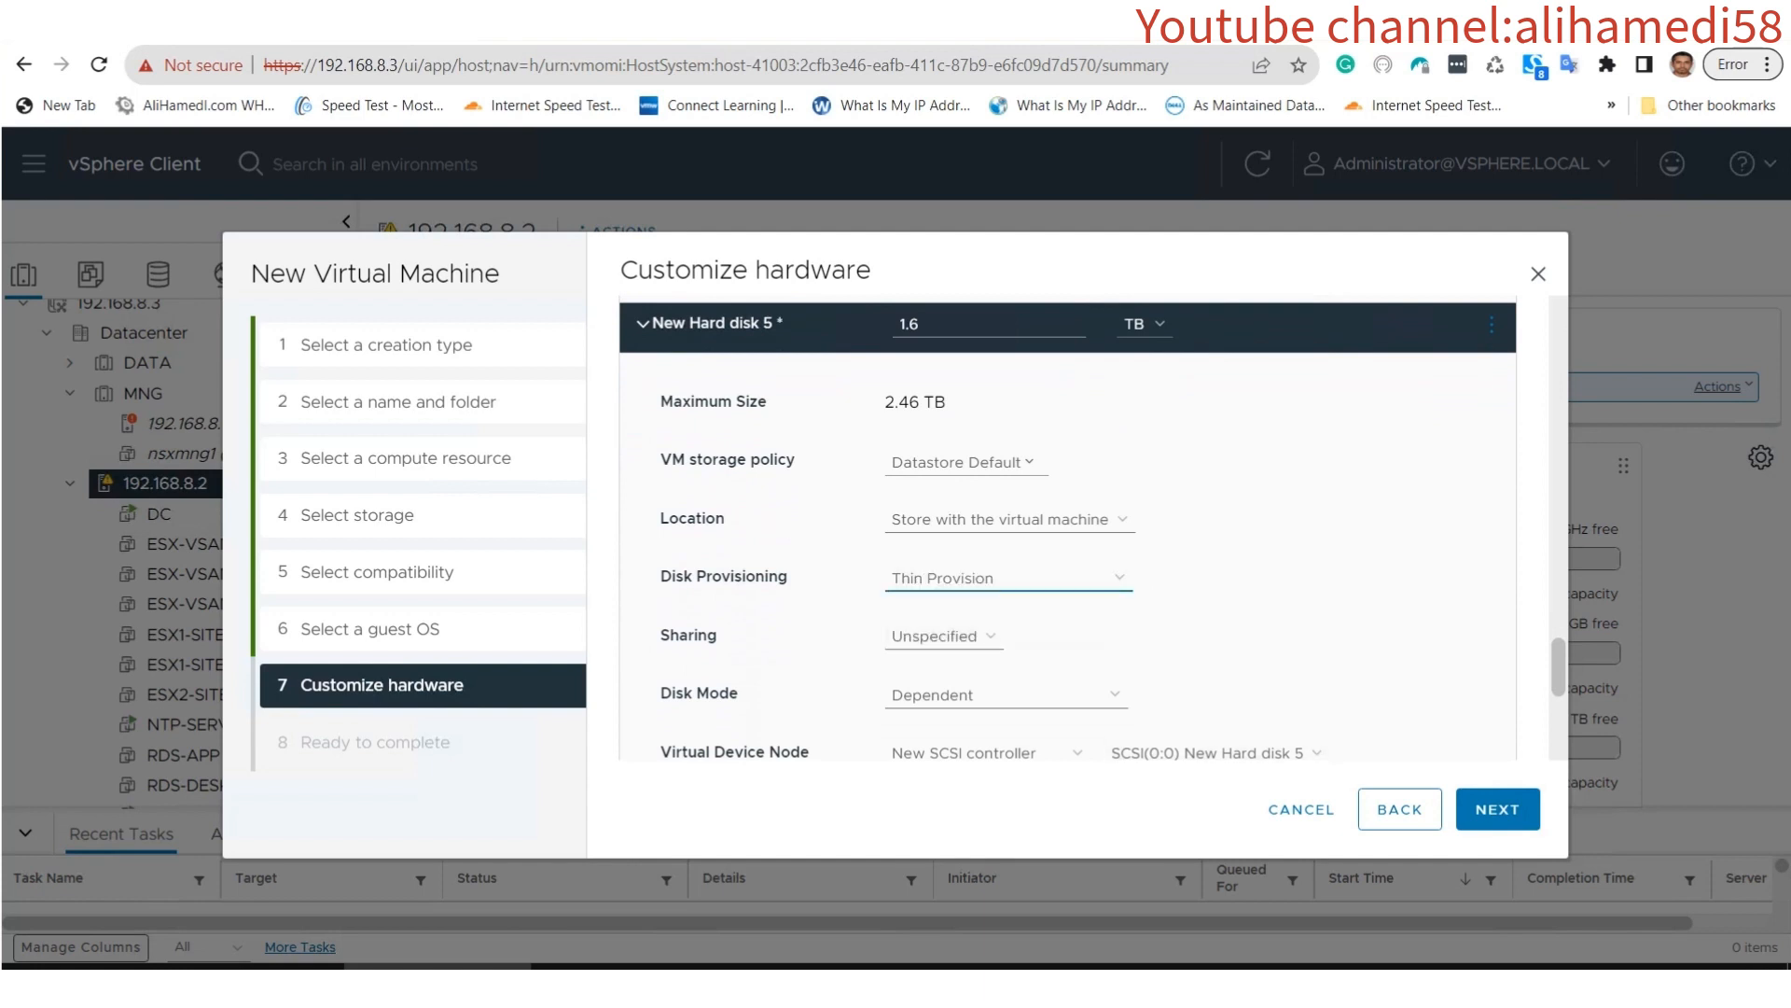
# Attach New Hard disk 5 to New NVMe Controller 2 and remove the unused New SCSI controller.
pyautogui.scroll(-5, 1092, 530)
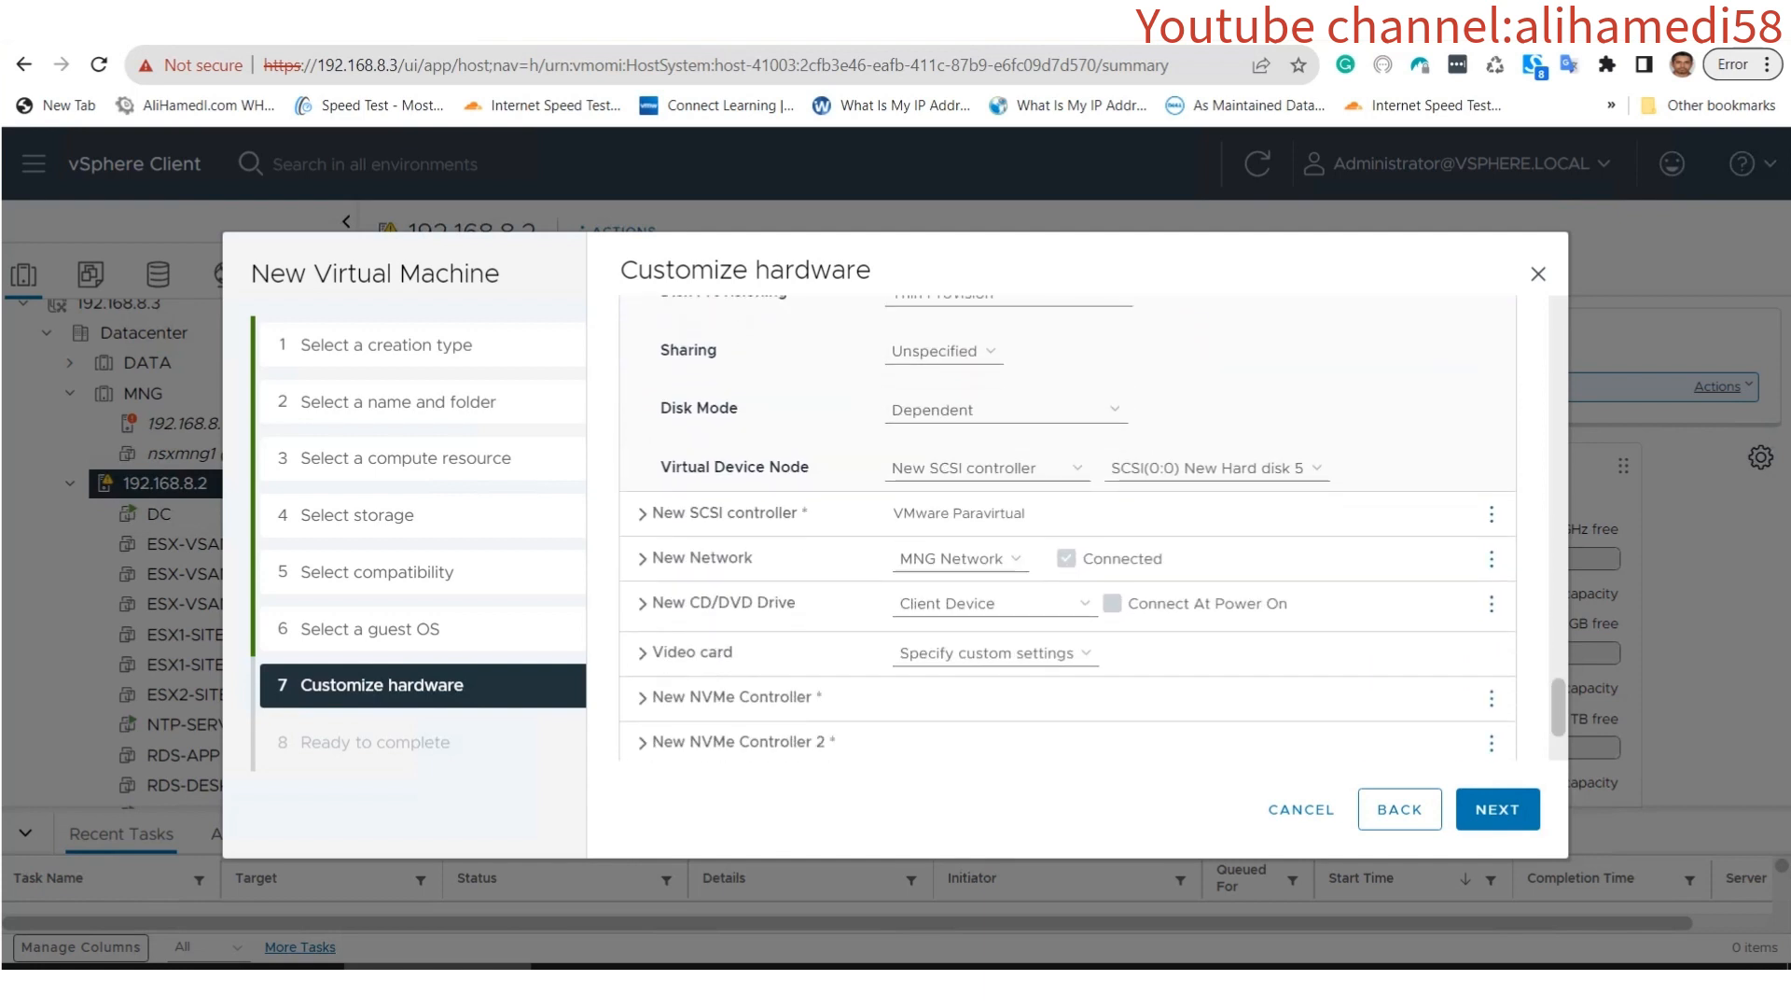
pyautogui.click(987, 467)
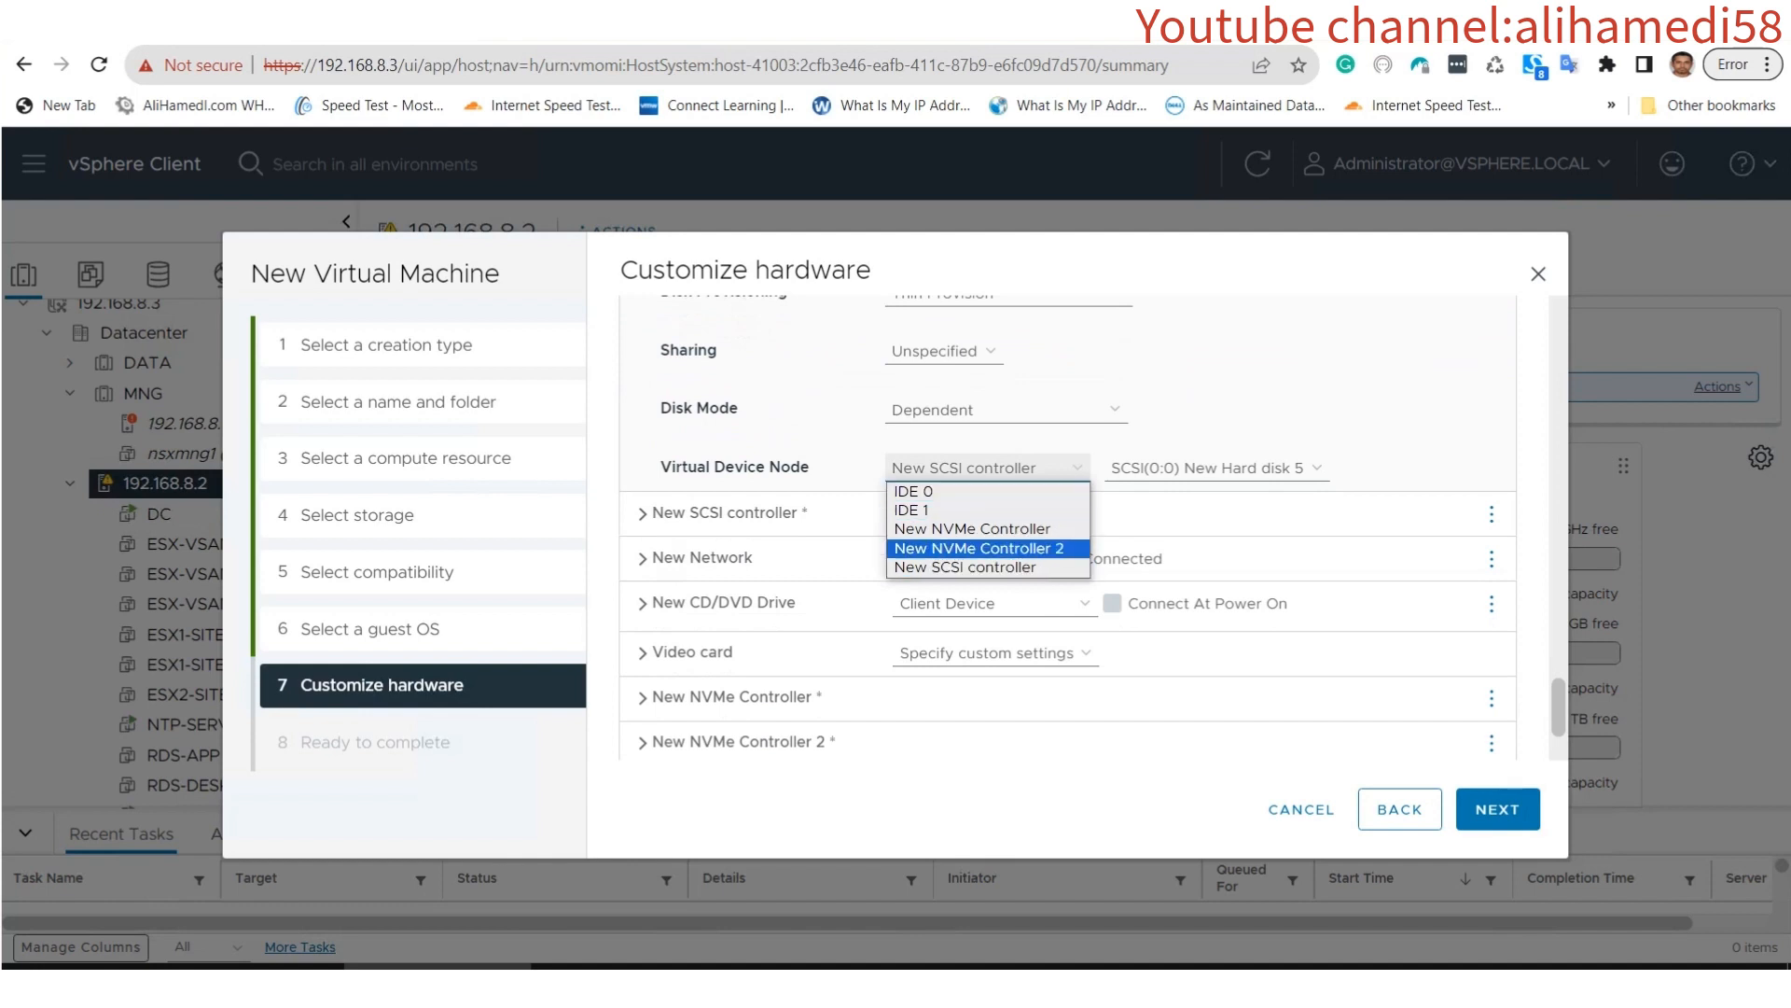
pyautogui.click(979, 547)
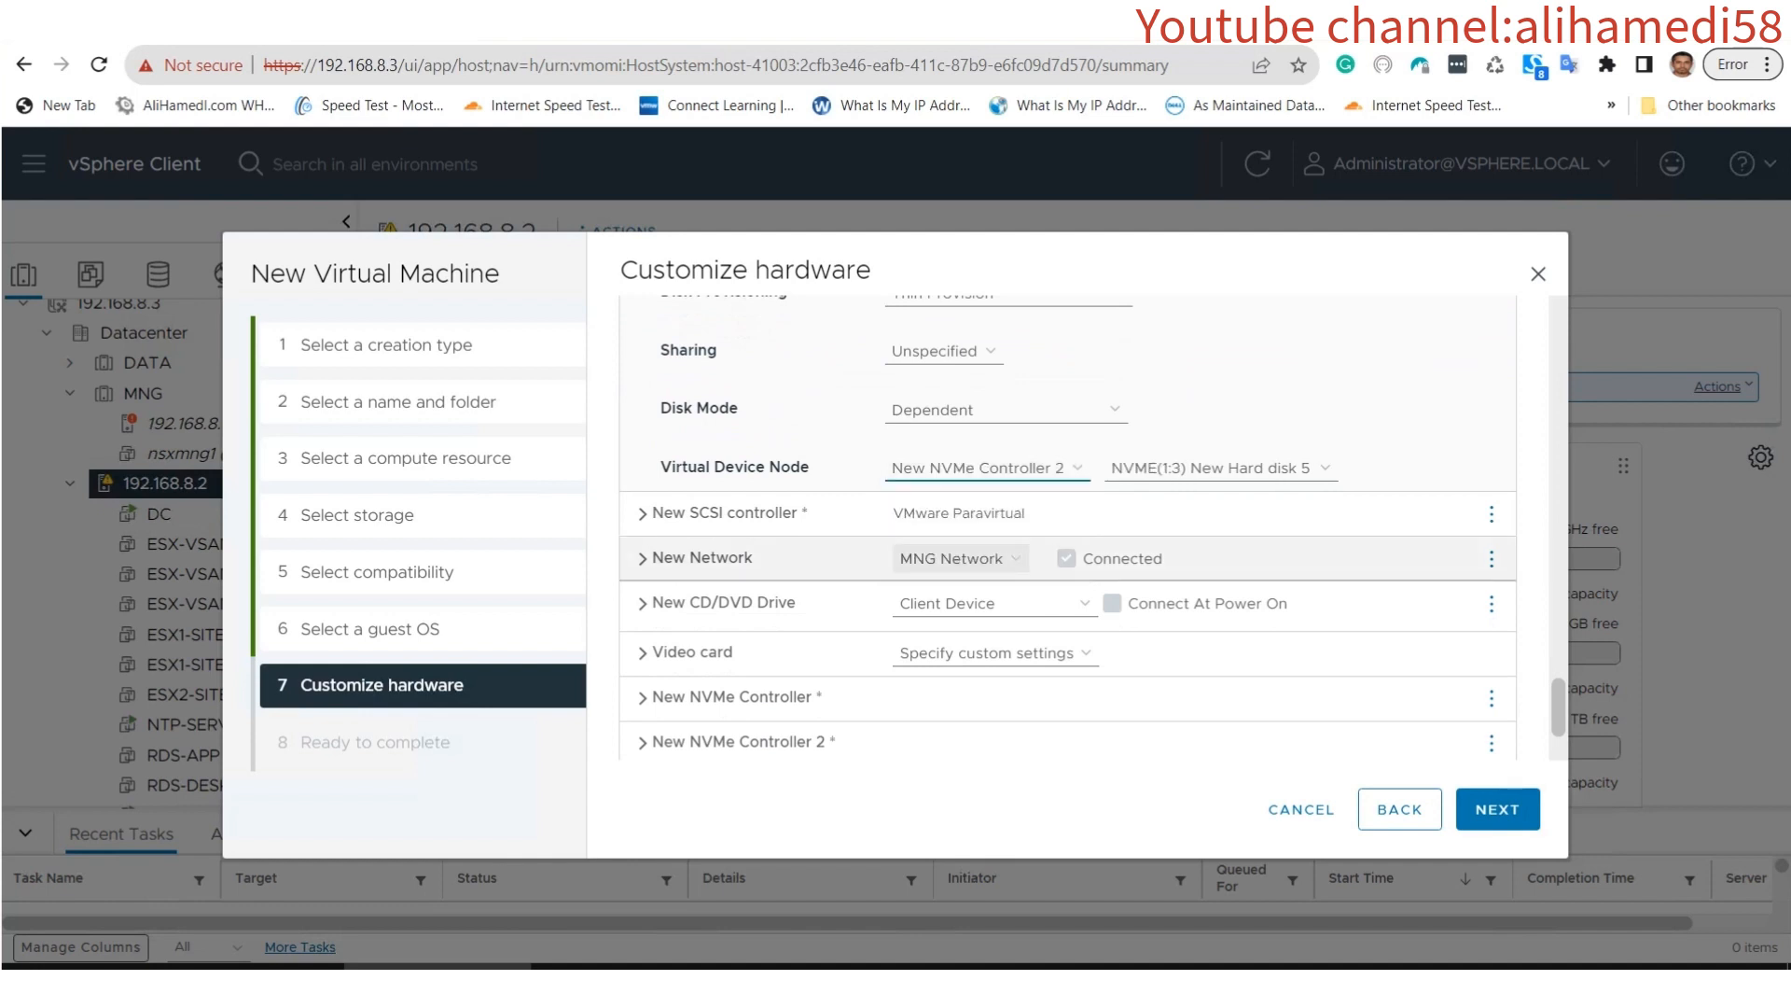
pyautogui.click(1491, 514)
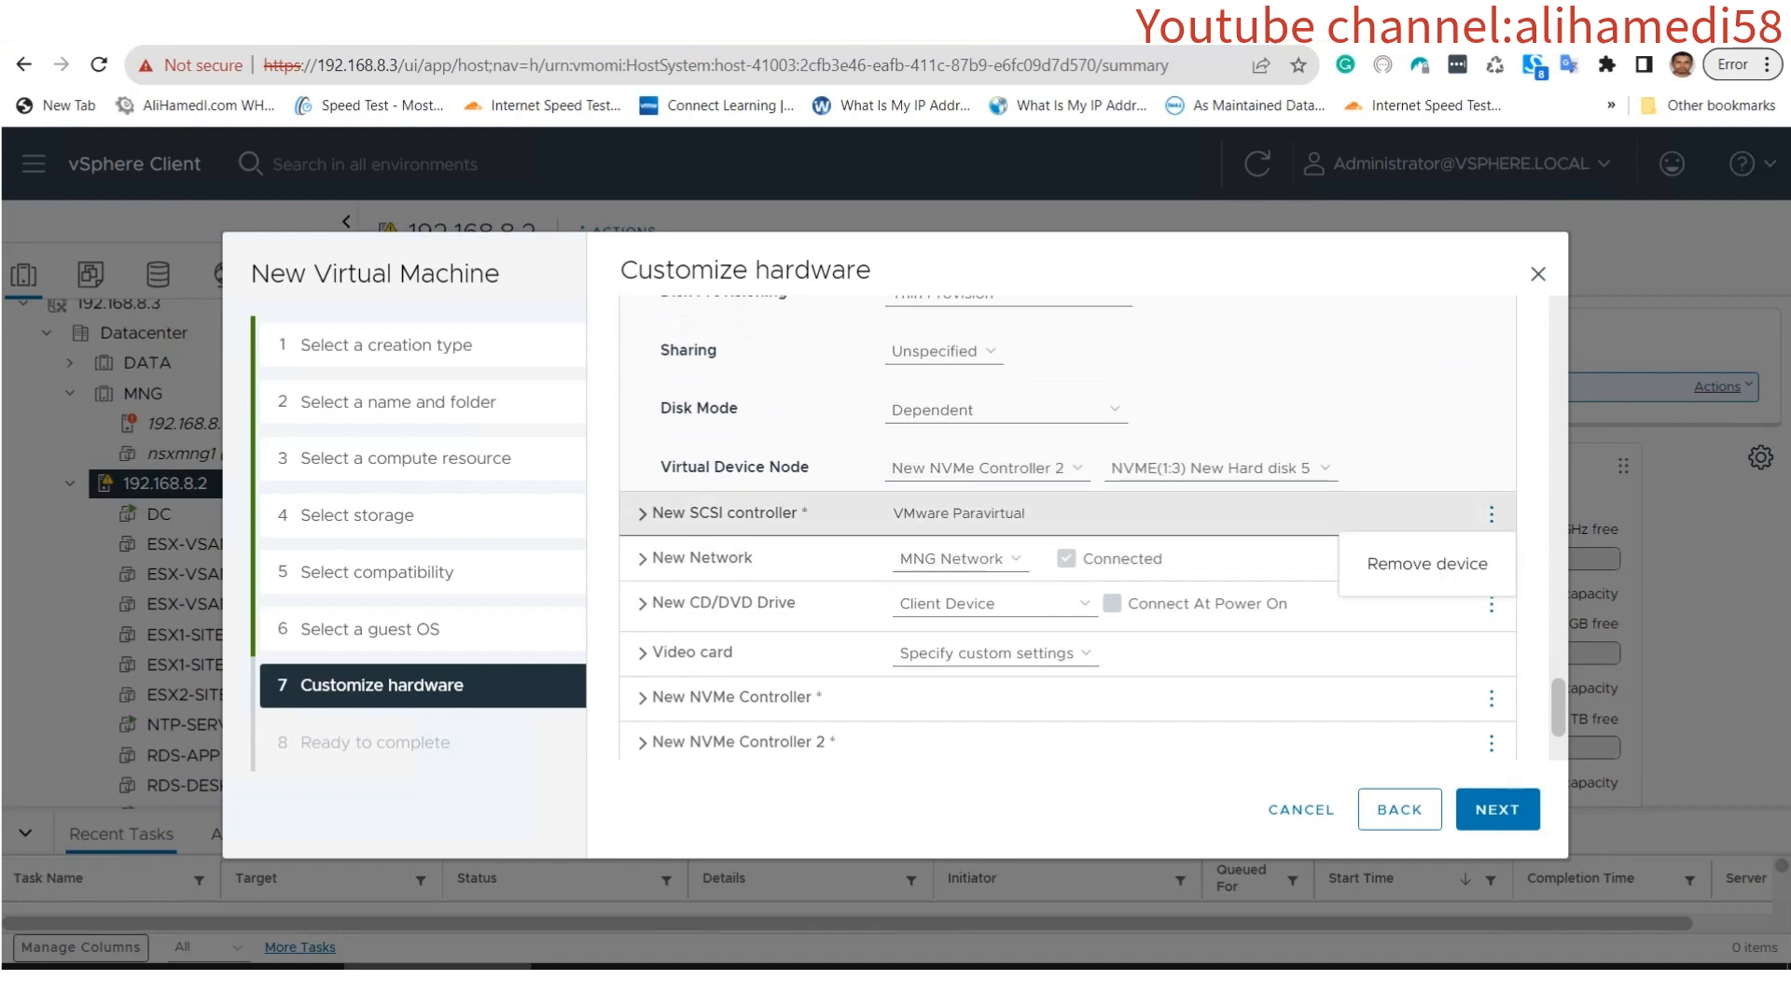
pyautogui.click(1427, 564)
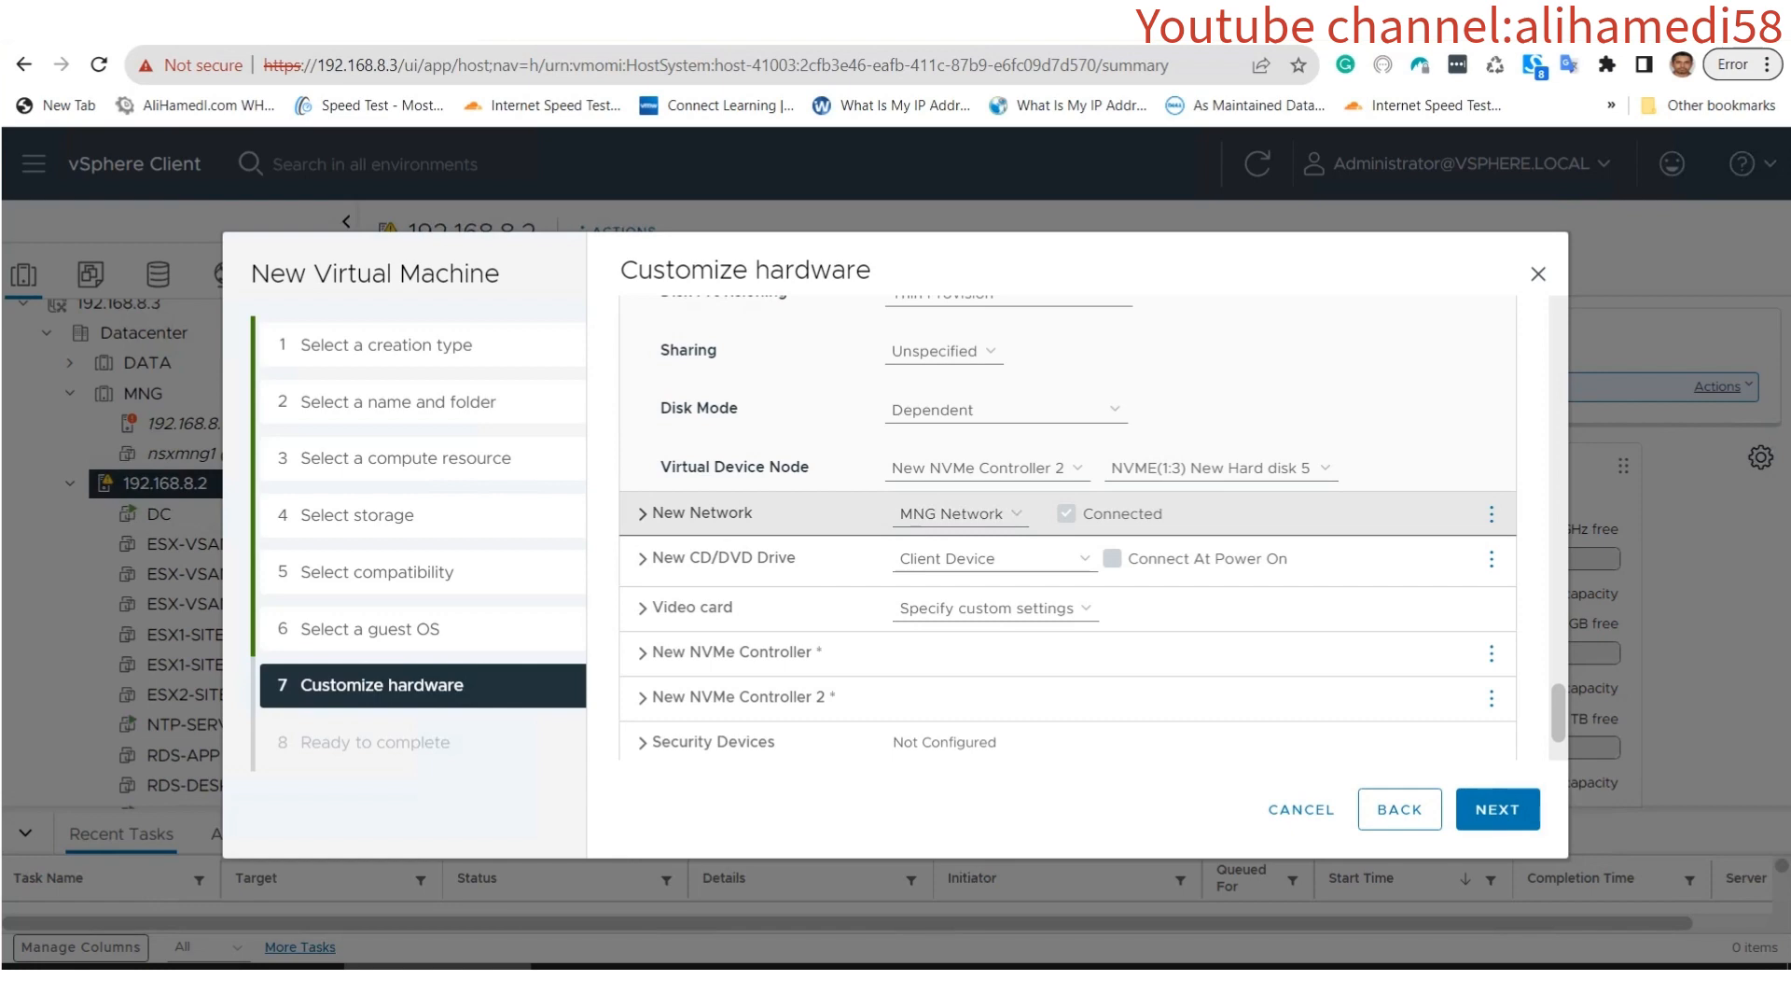
# Add a second network adapter to the virtual machine.
pyautogui.scroll(3, 1063, 607)
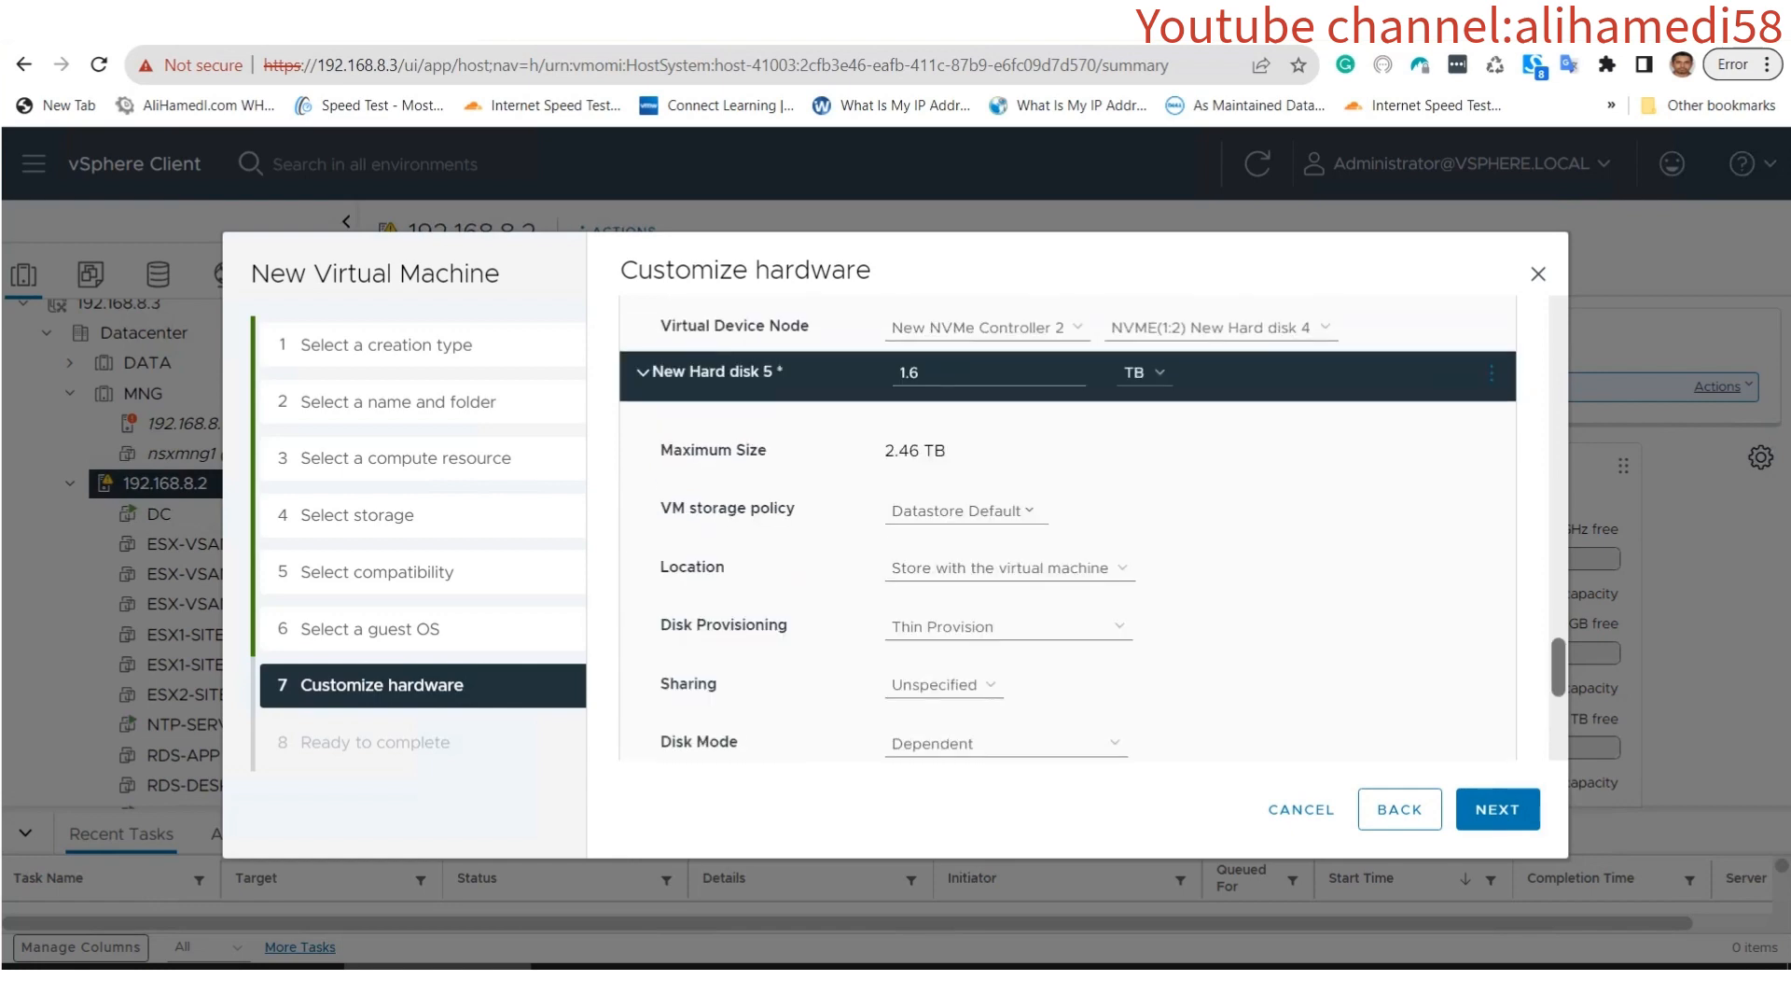
pyautogui.scroll(10, 1064, 531)
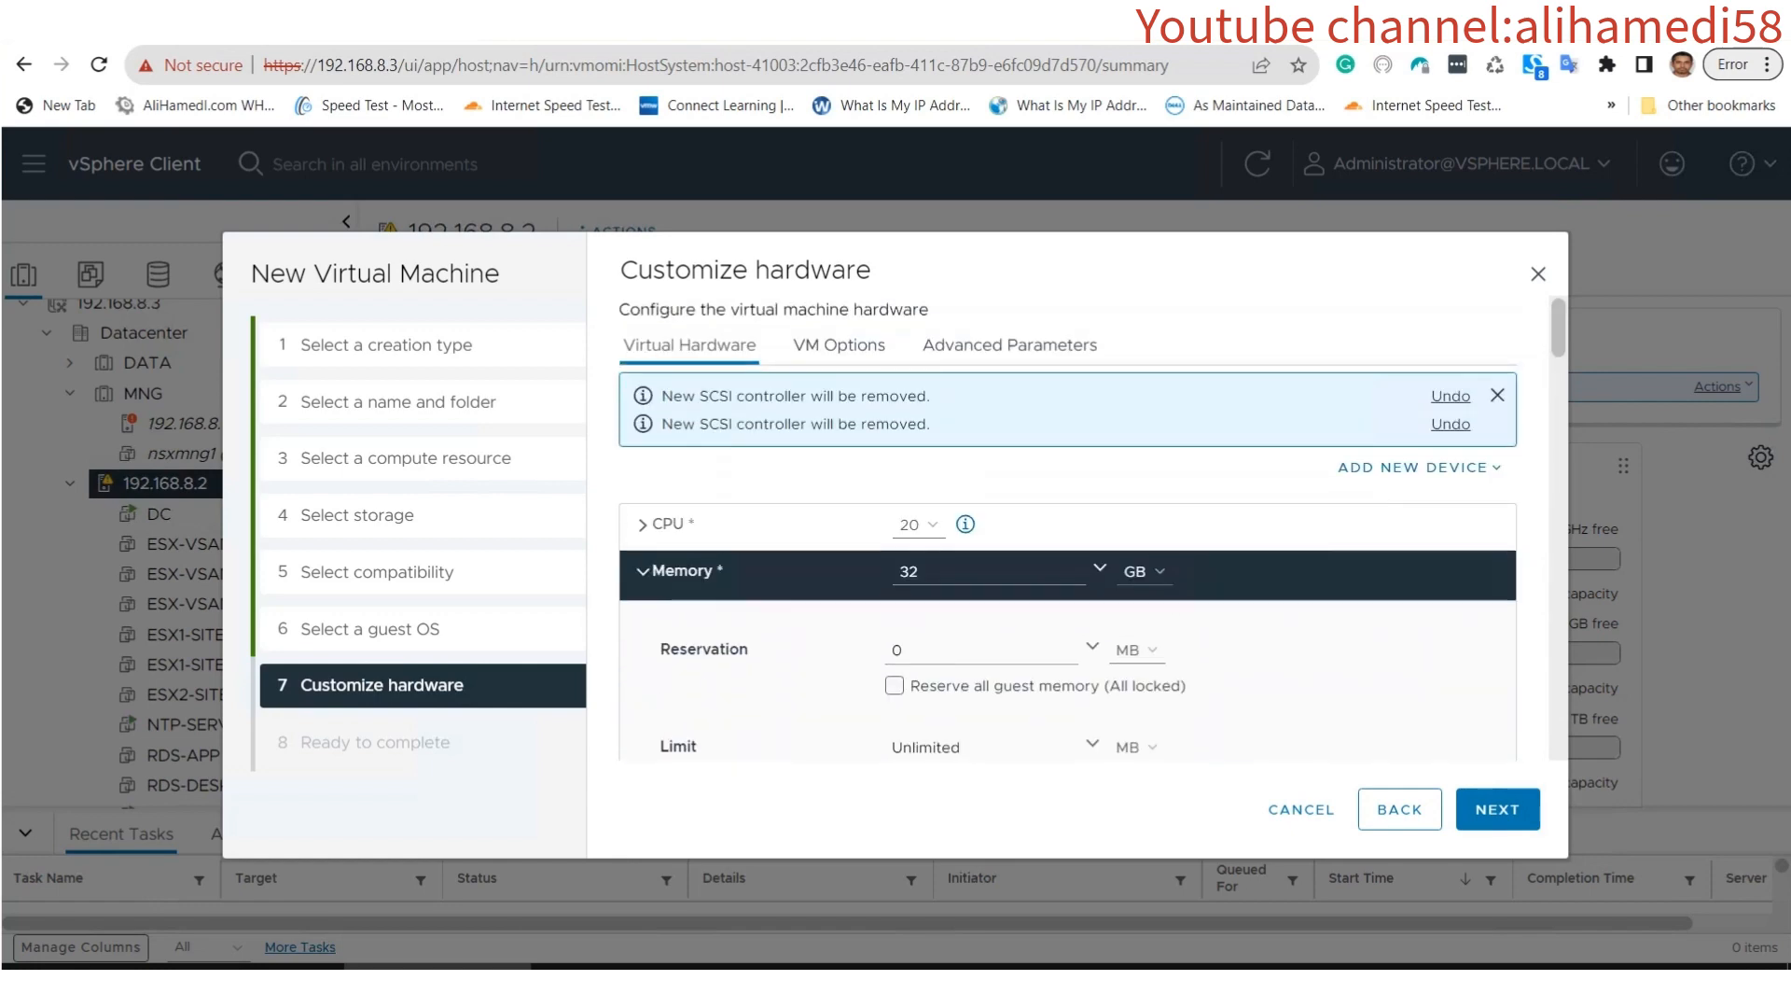
pyautogui.click(1418, 467)
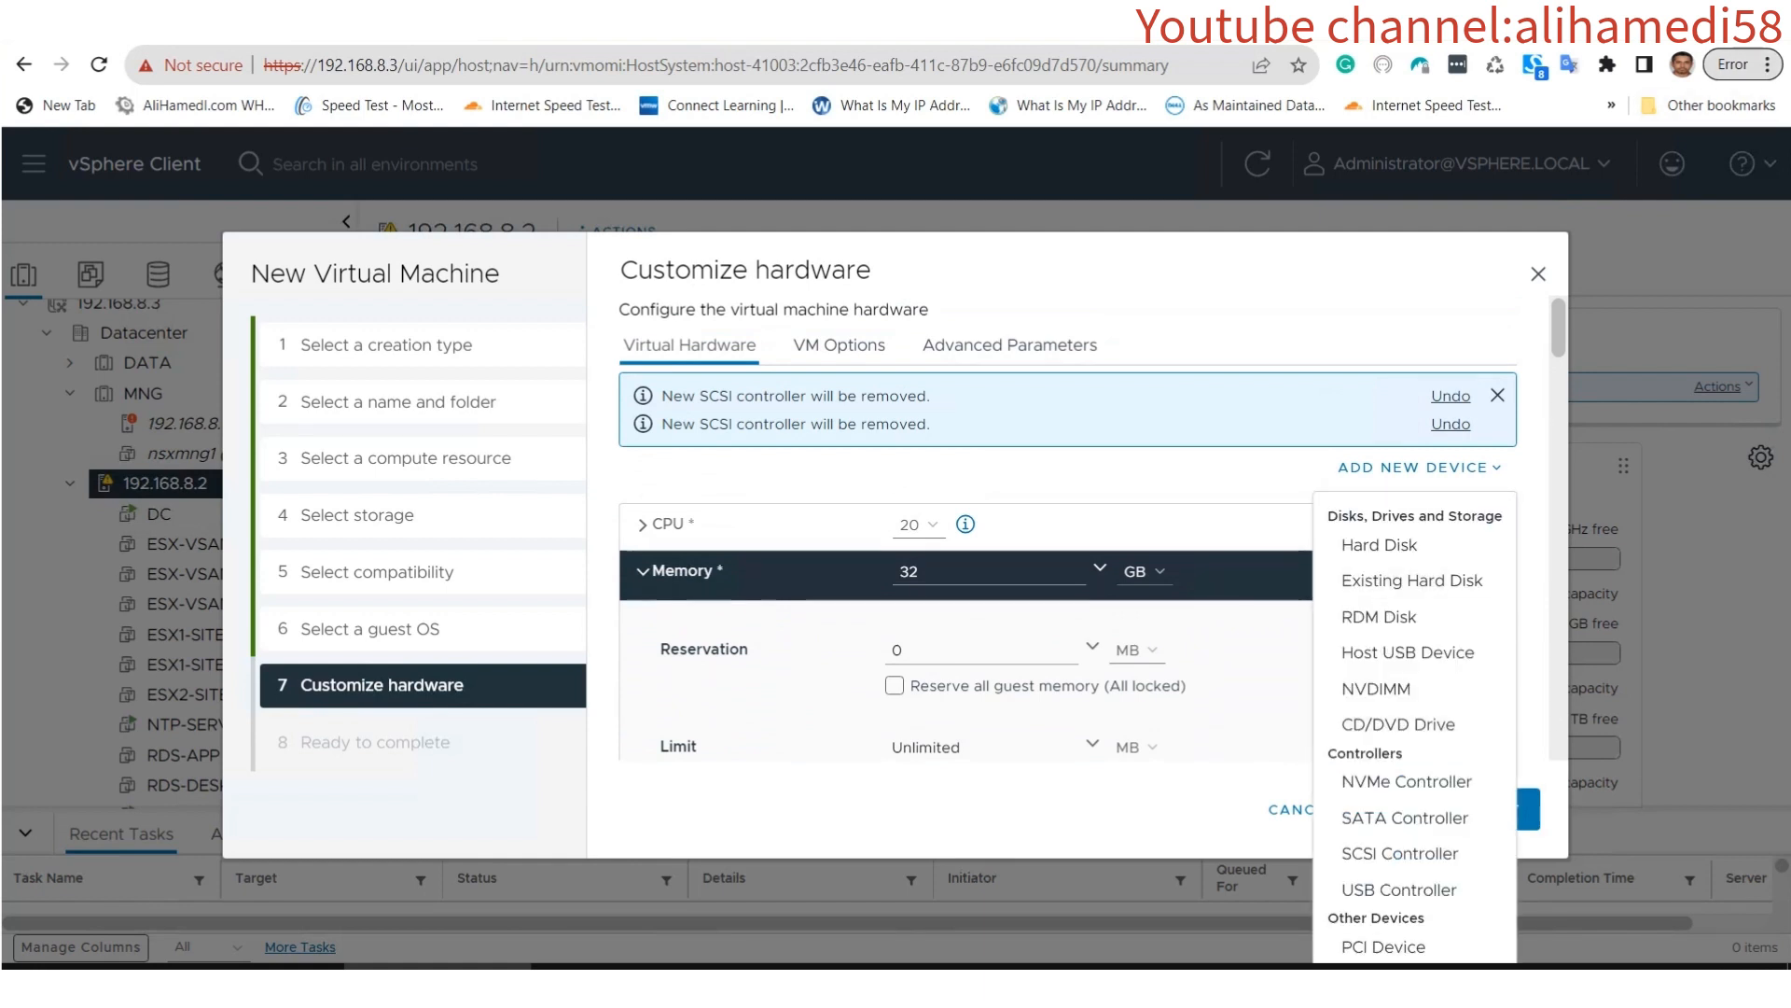
pyautogui.click(1753, 64)
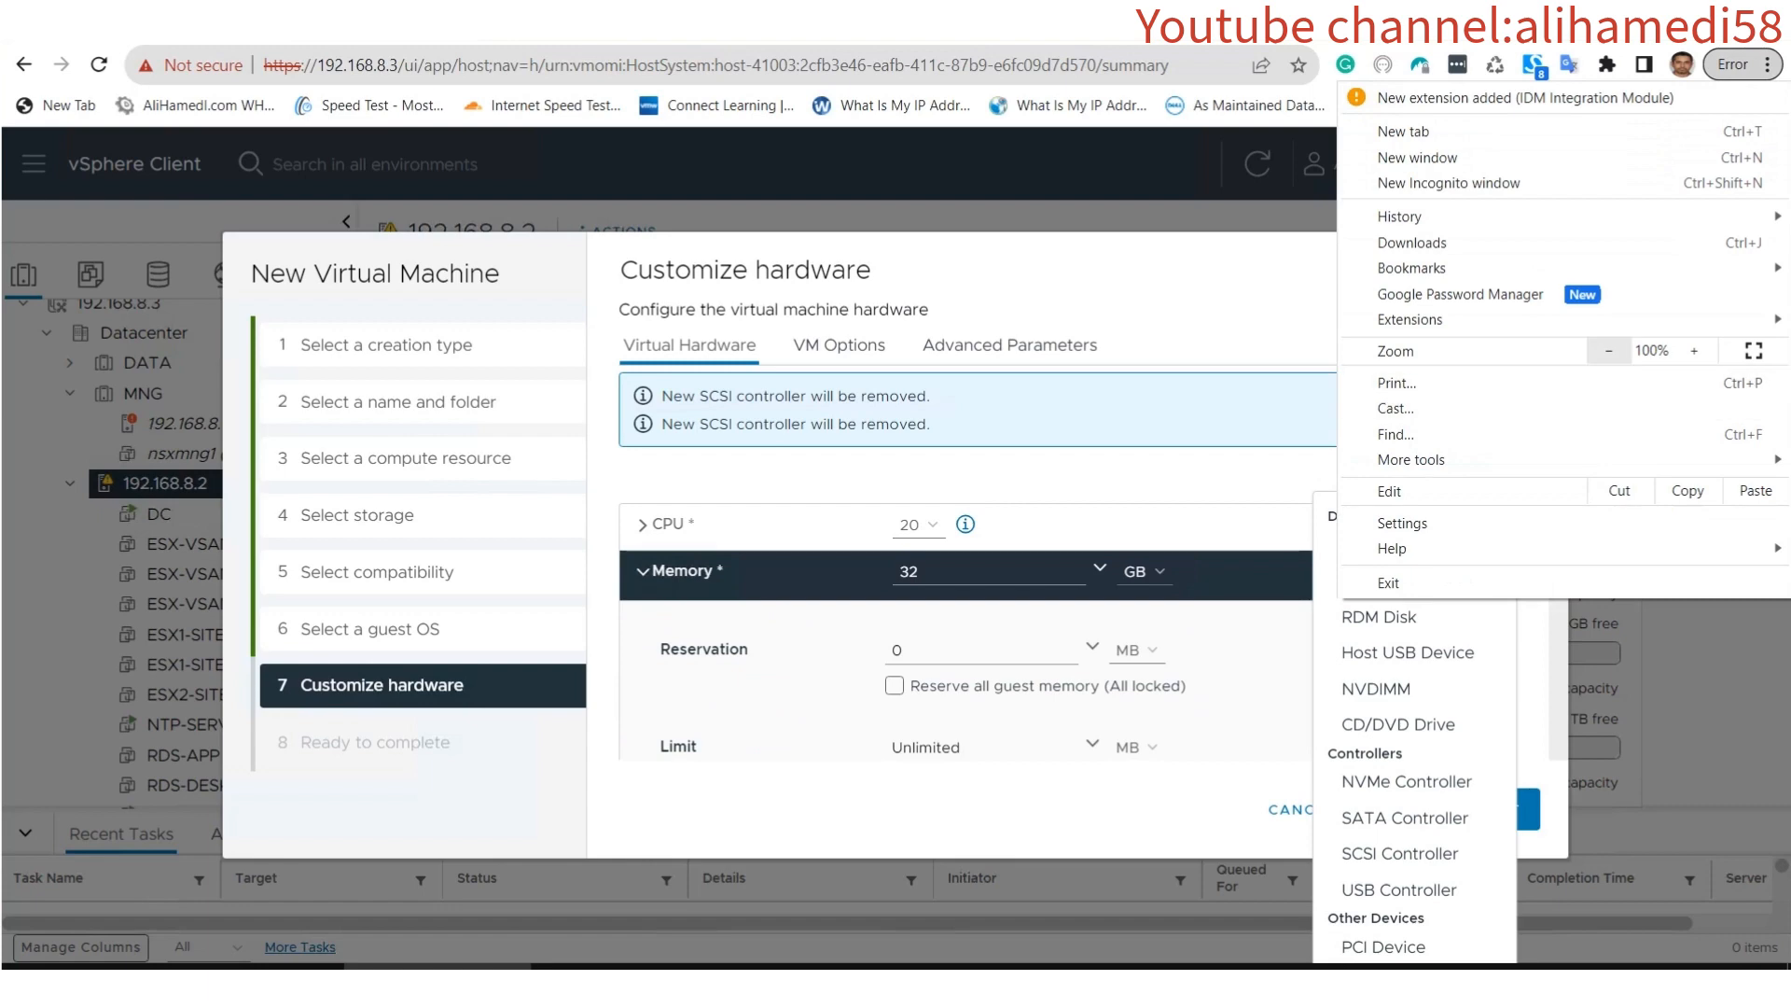
pyautogui.click(1609, 351)
pyautogui.click(1609, 351)
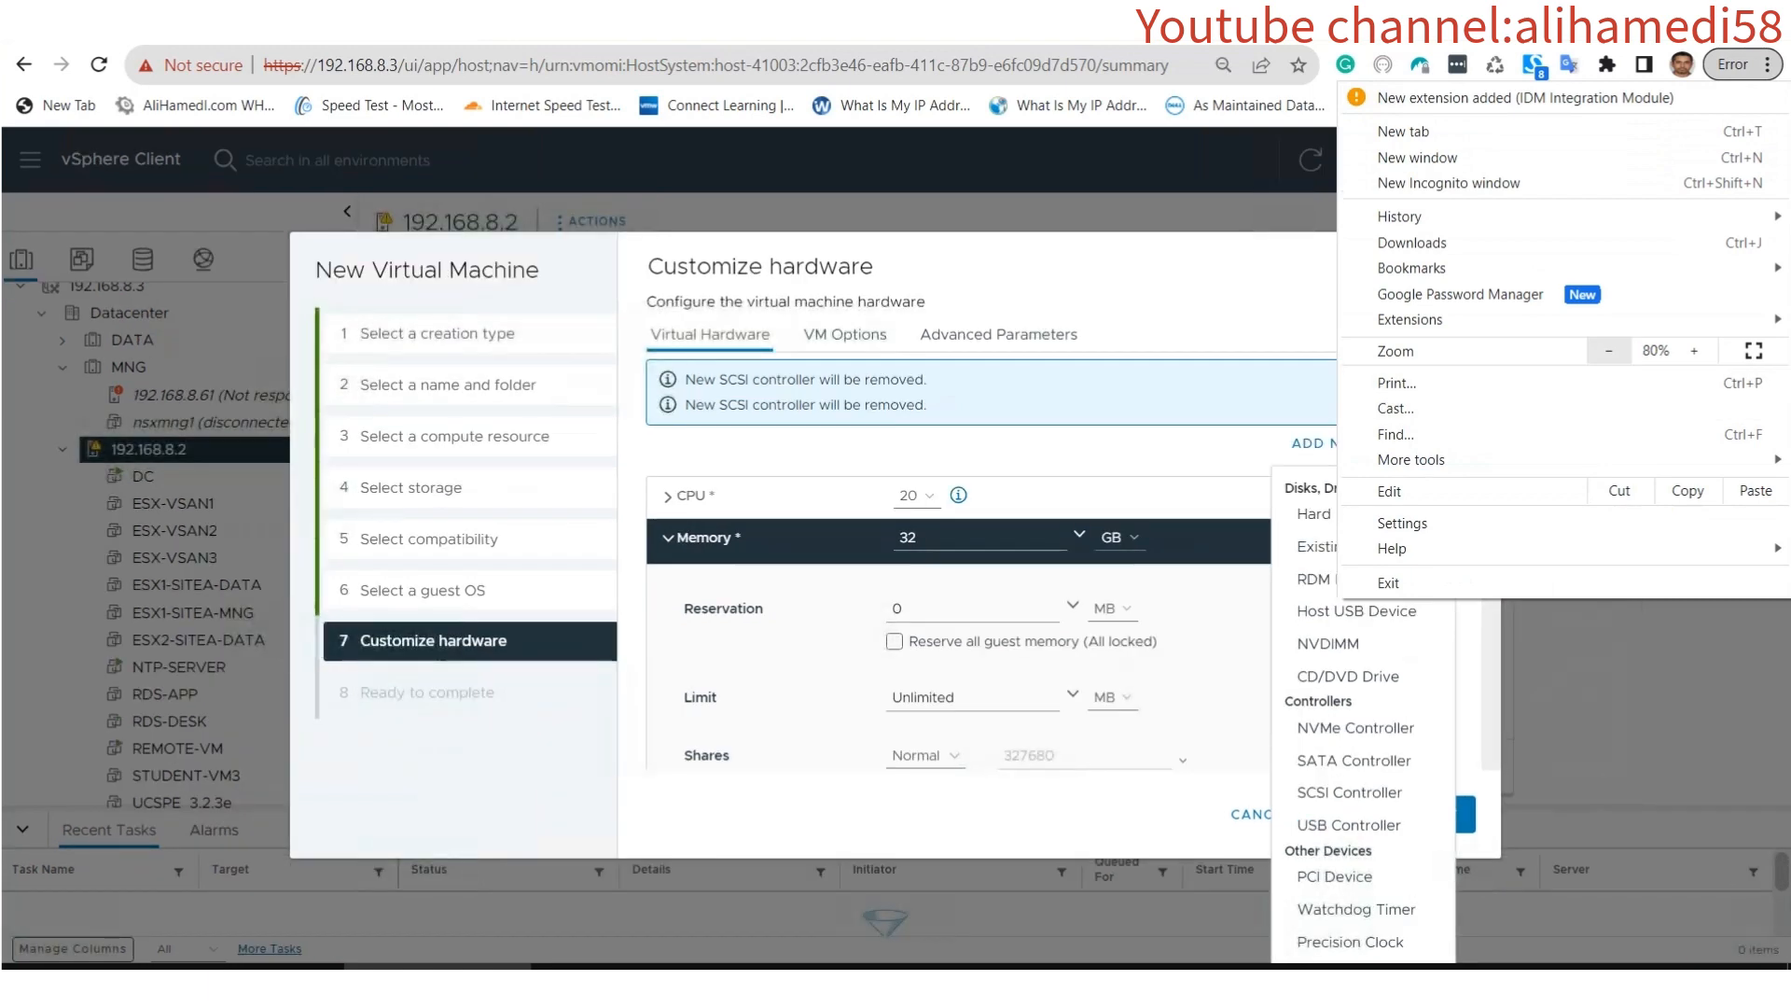
pyautogui.click(1609, 351)
pyautogui.click(1609, 351)
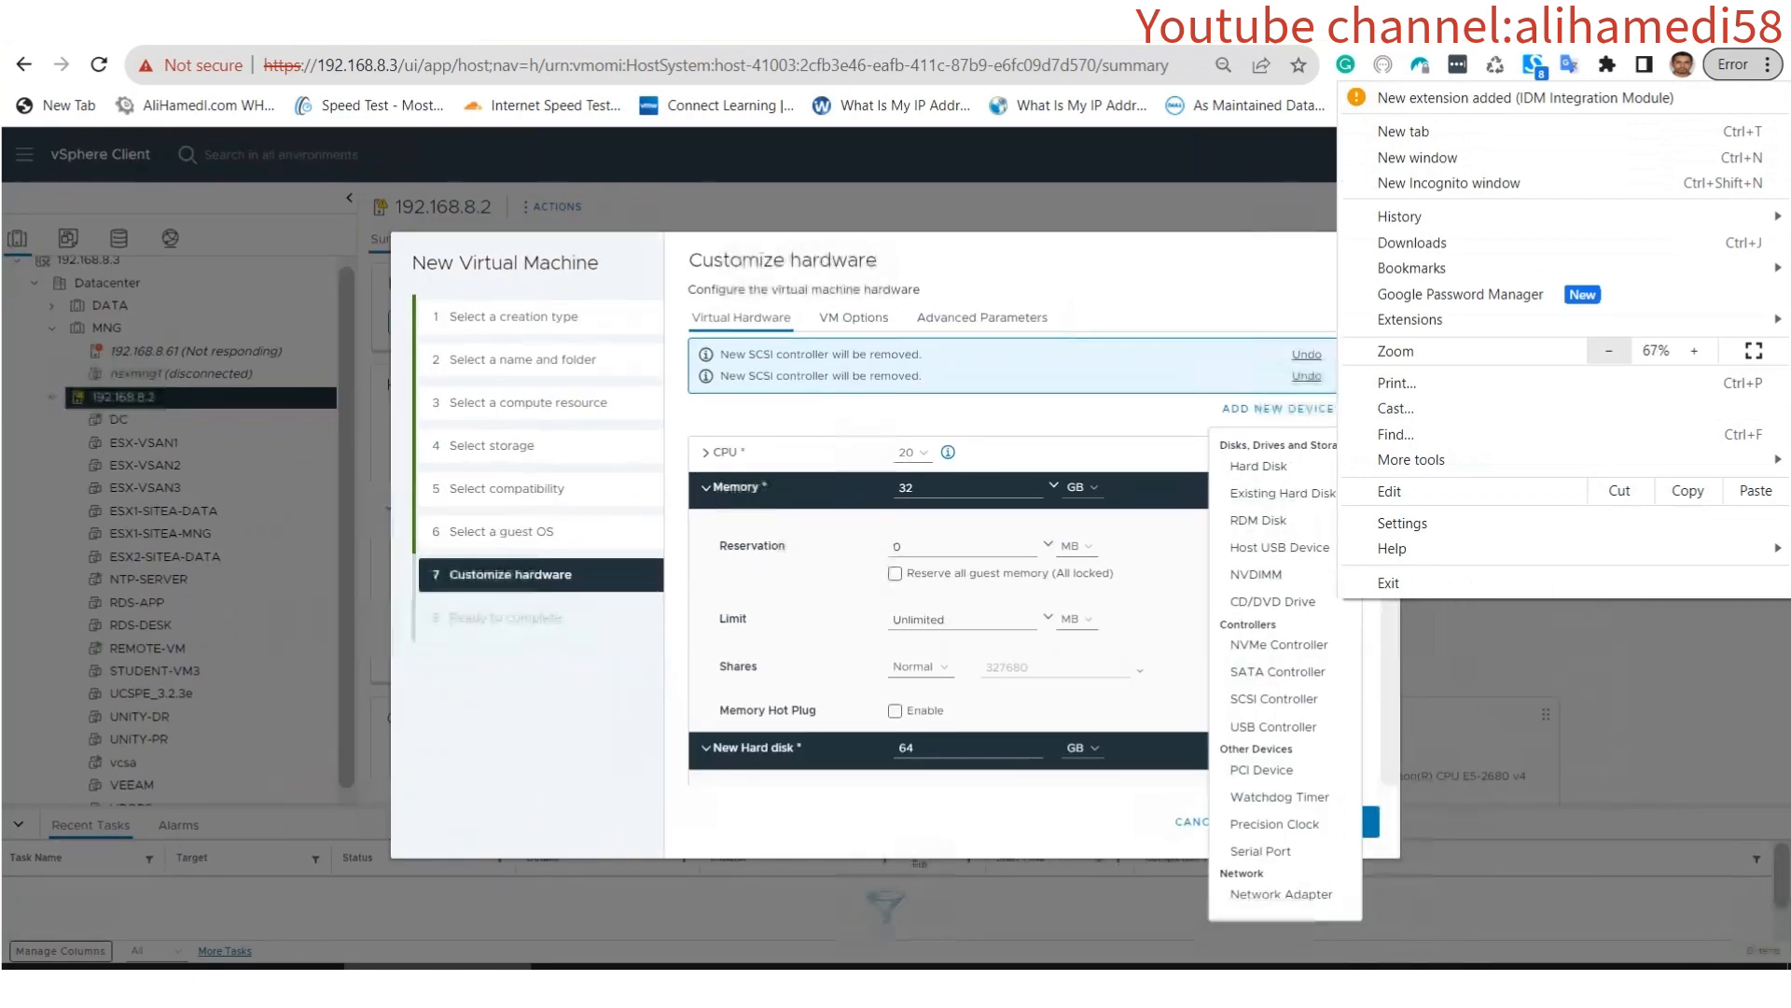
pyautogui.click(1110, 280)
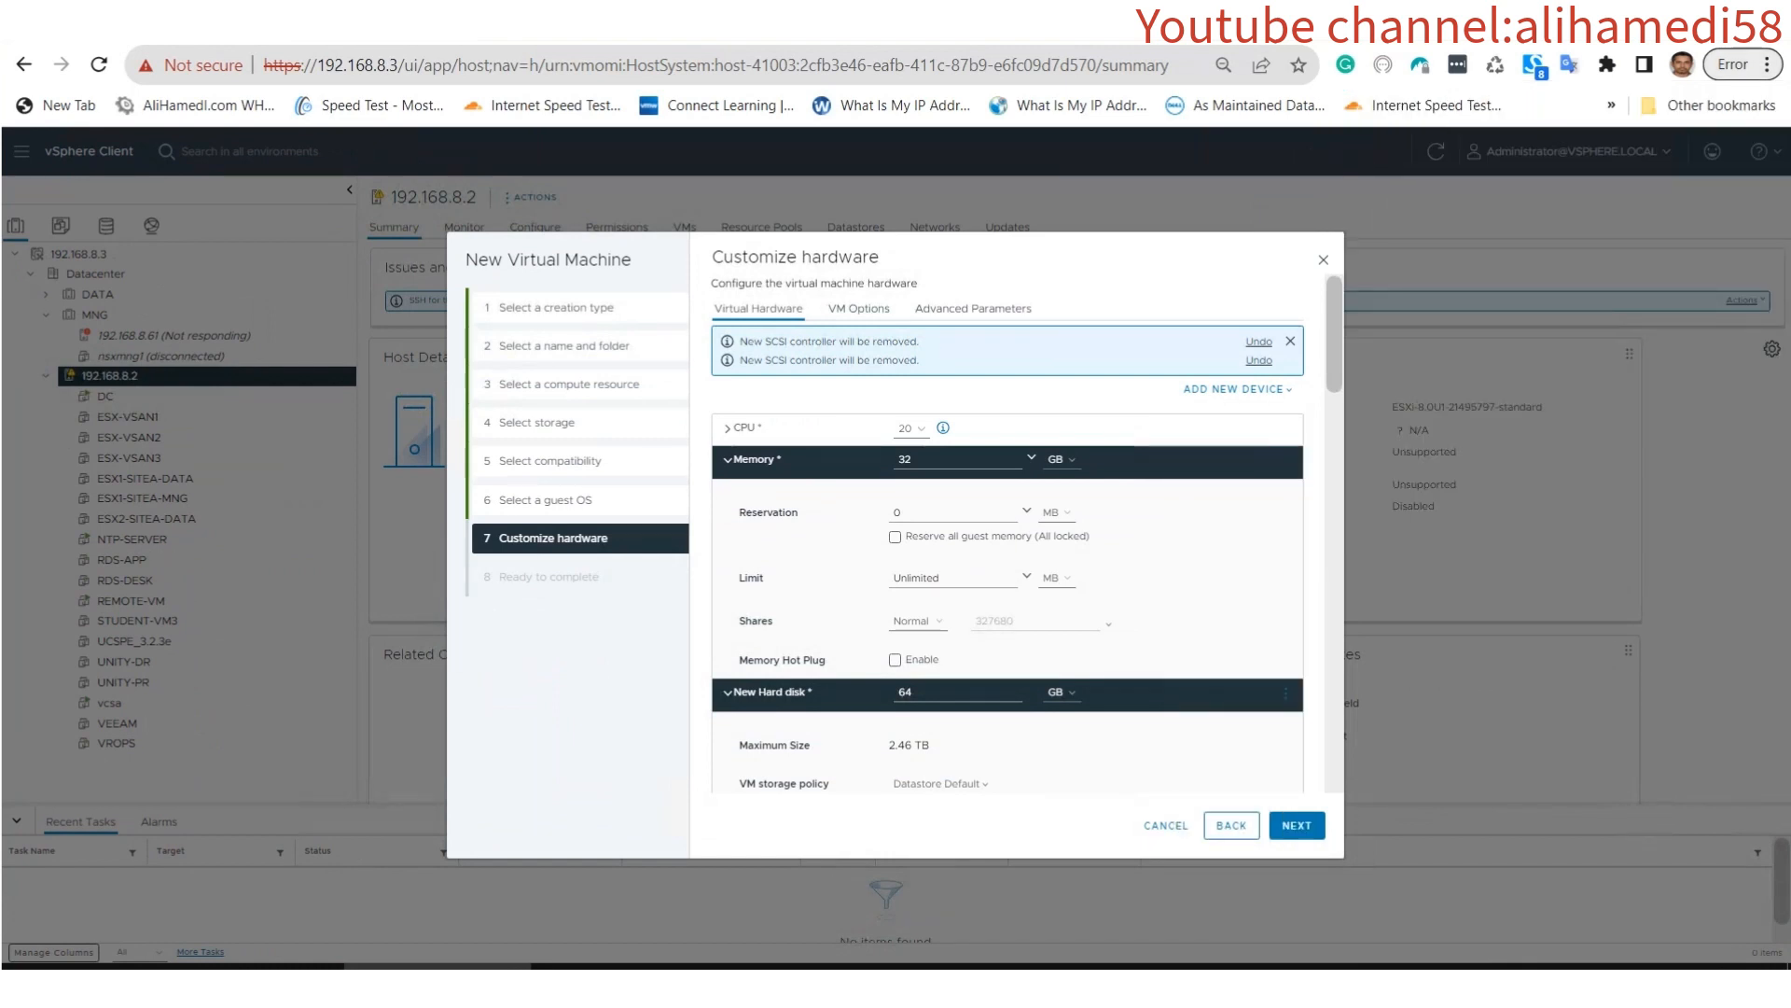
pyautogui.click(1237, 389)
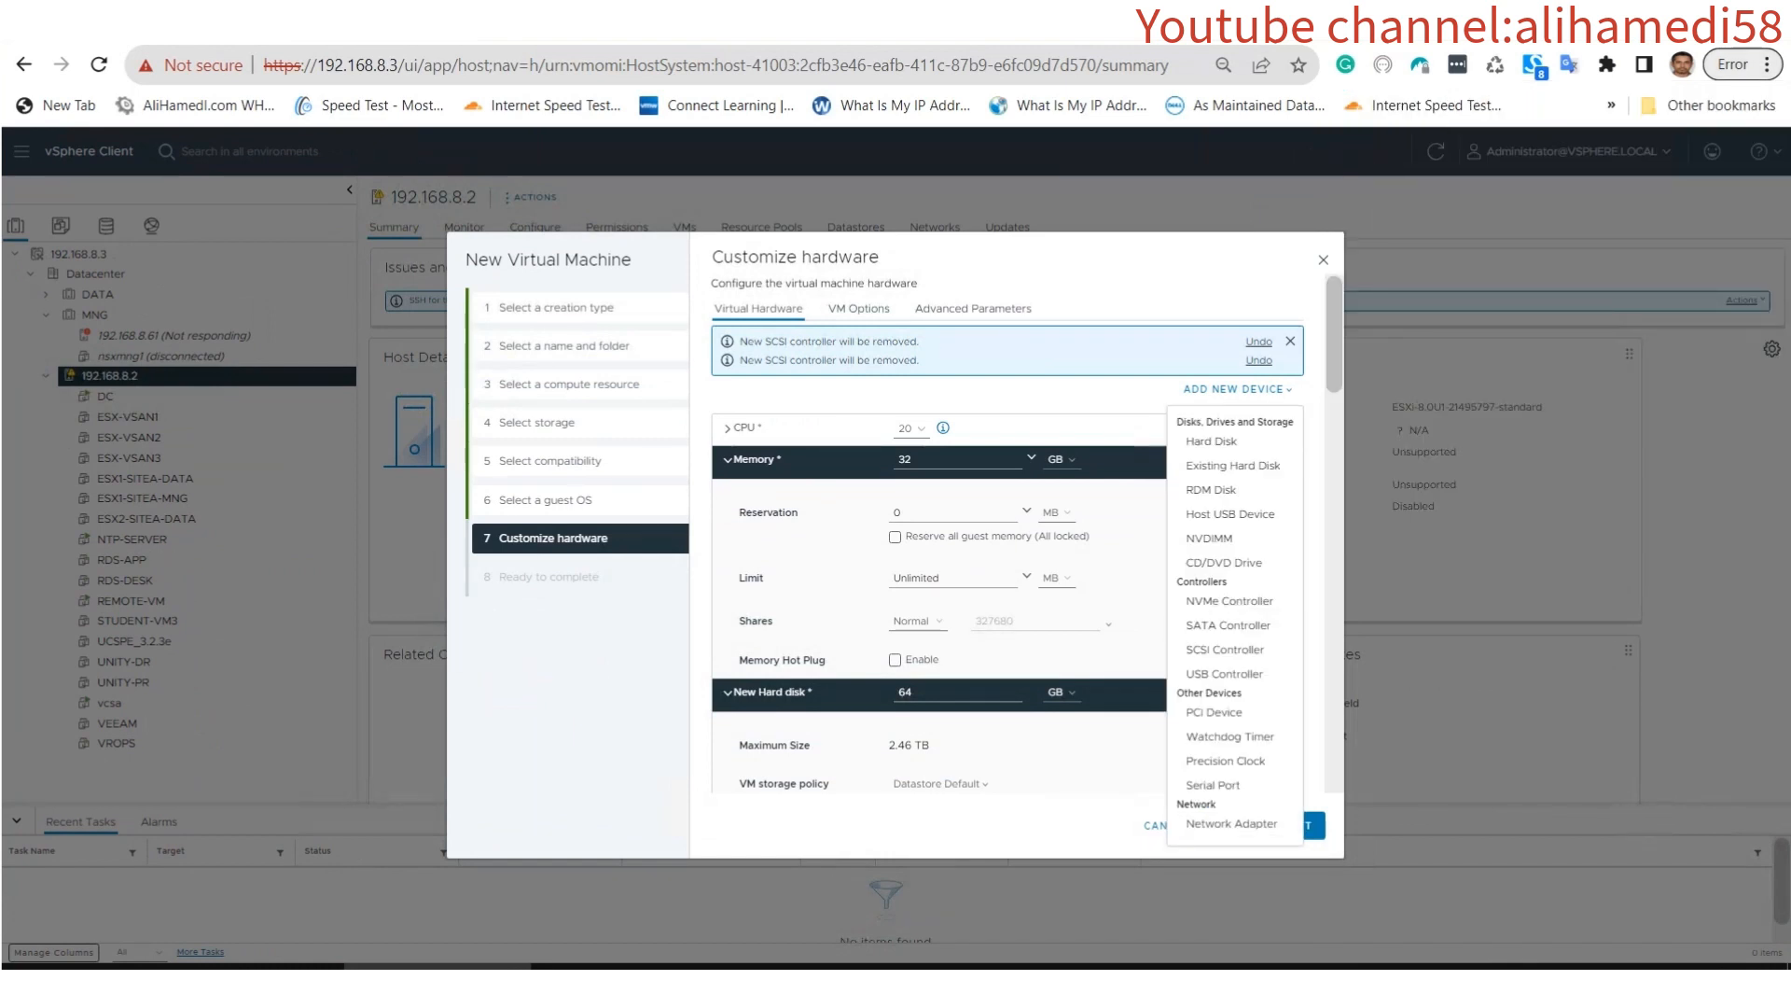
pyautogui.click(1232, 823)
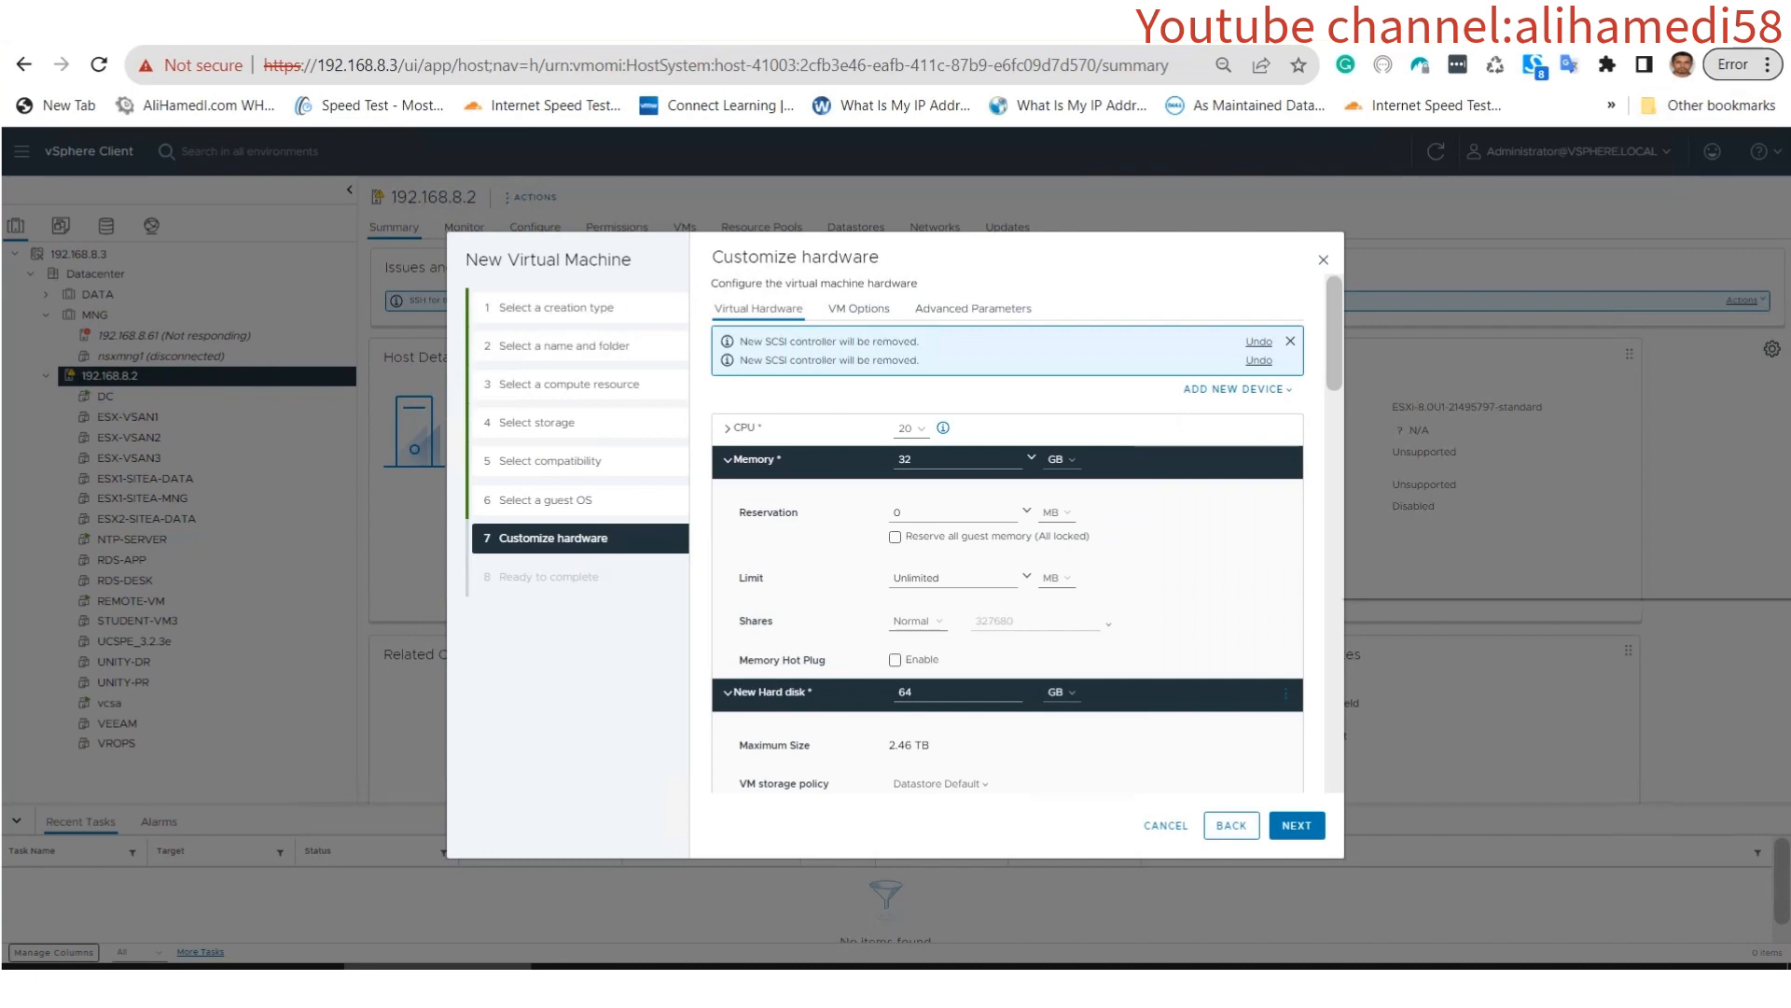
# Connect New Network 2 to the TRUNK-NETWORK port group.
pyautogui.click(1766, 64)
pyautogui.click(1694, 351)
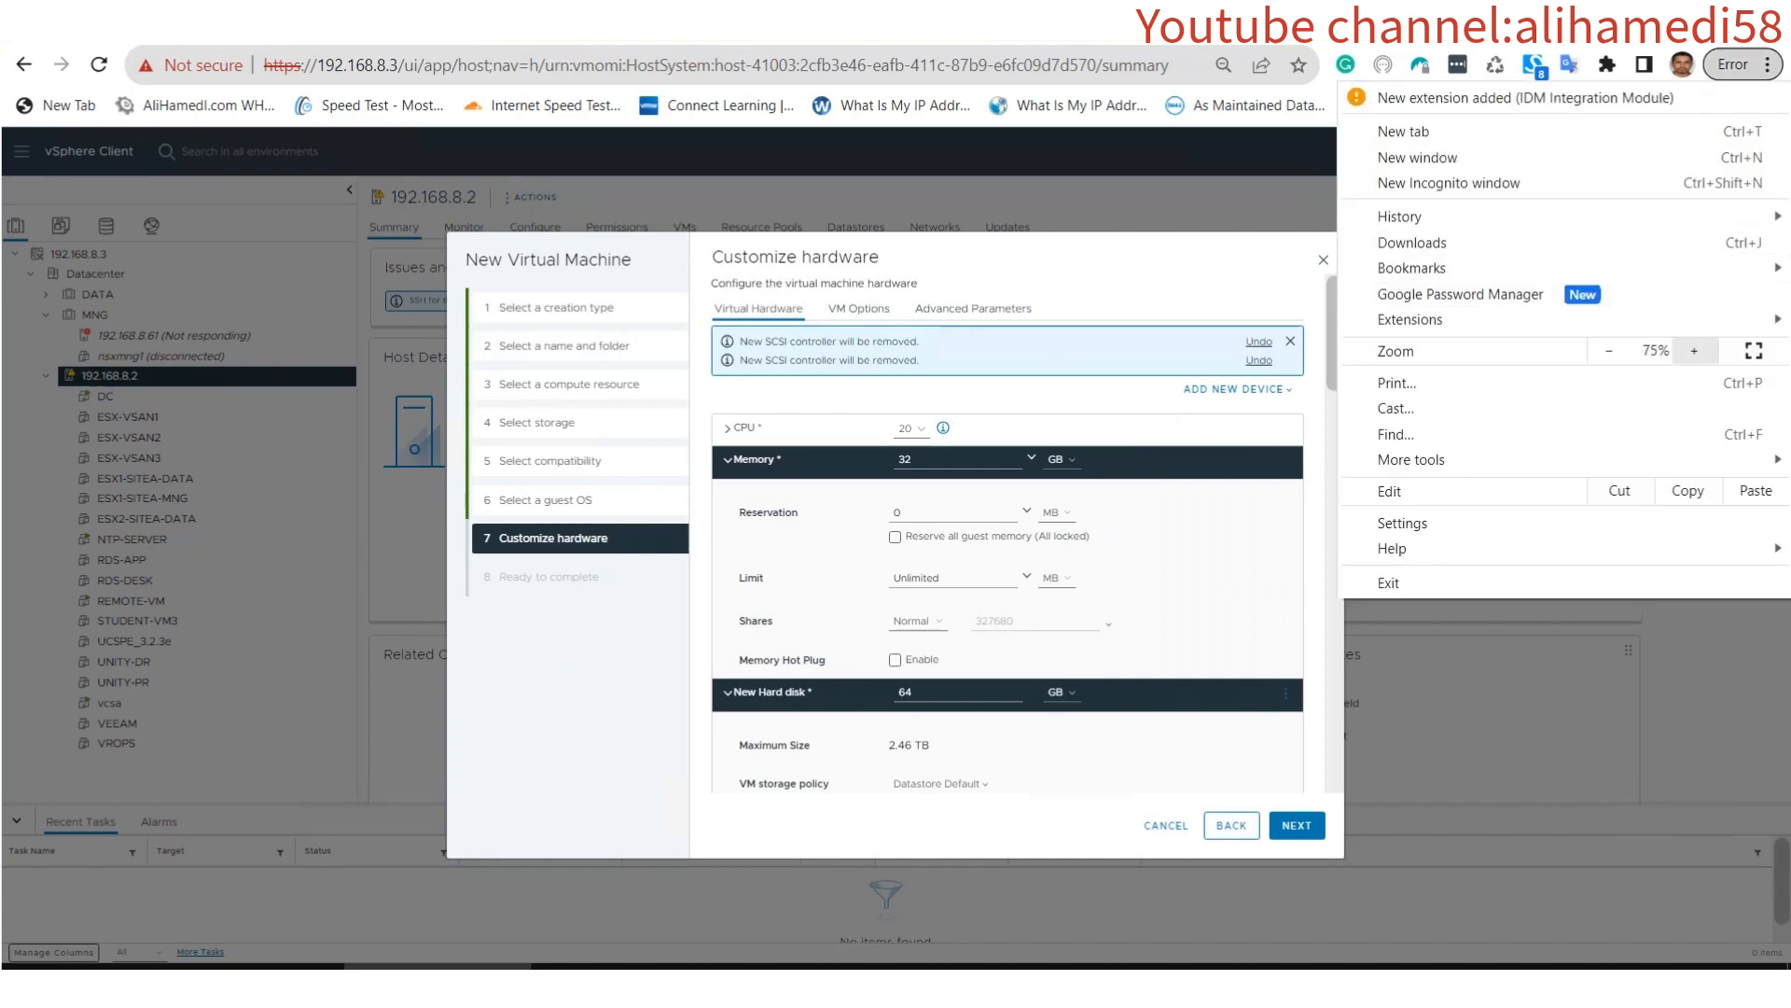
pyautogui.click(1694, 351)
pyautogui.click(1694, 351)
pyautogui.click(1694, 351)
pyautogui.press('Escape')
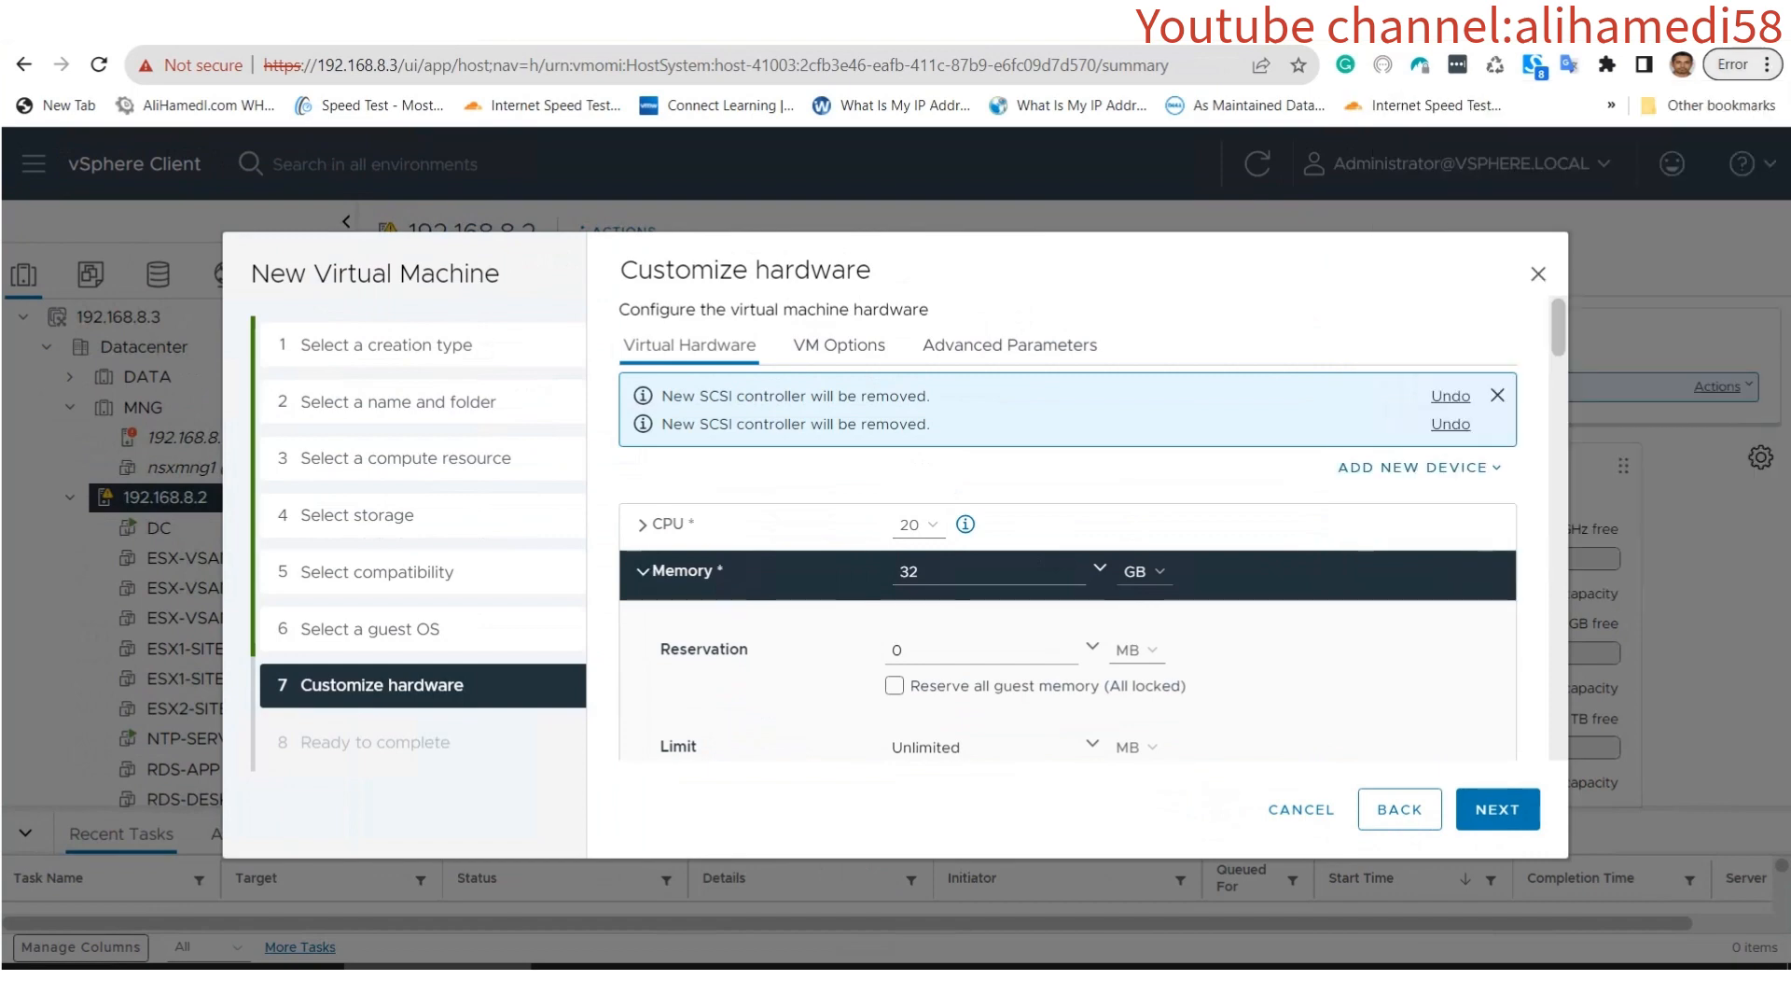
pyautogui.scroll(-15, 1068, 560)
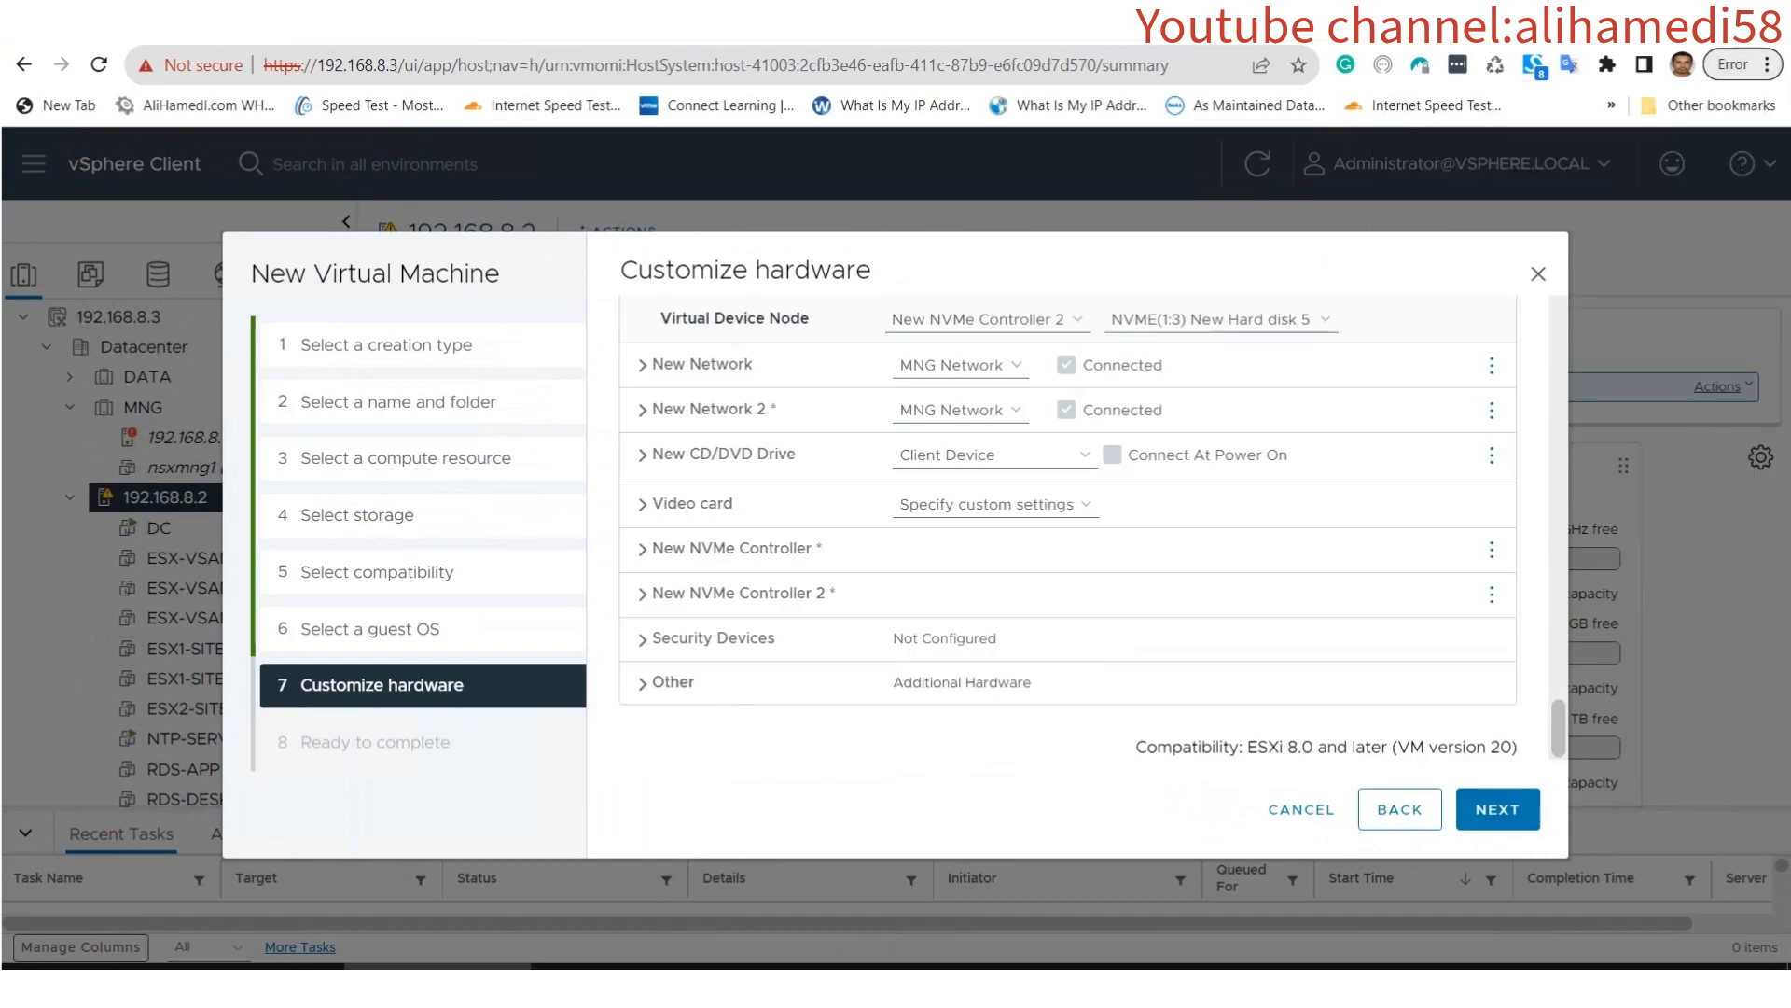
pyautogui.click(957, 410)
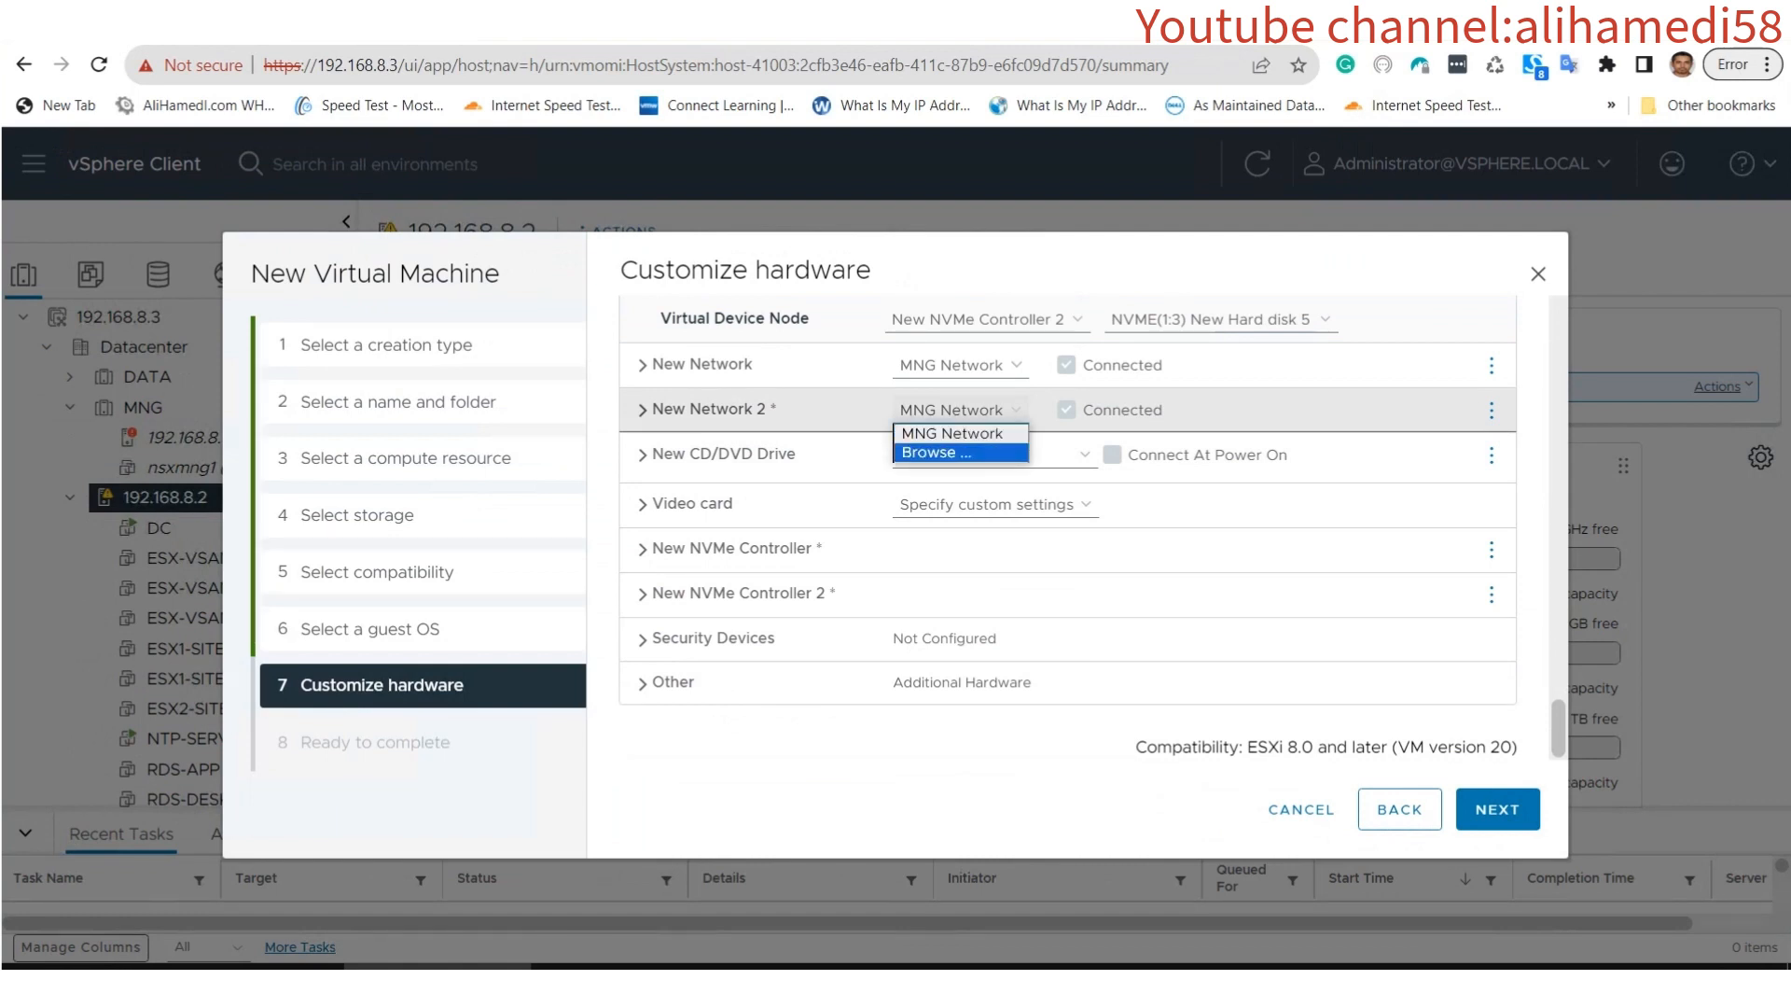
pyautogui.click(956, 453)
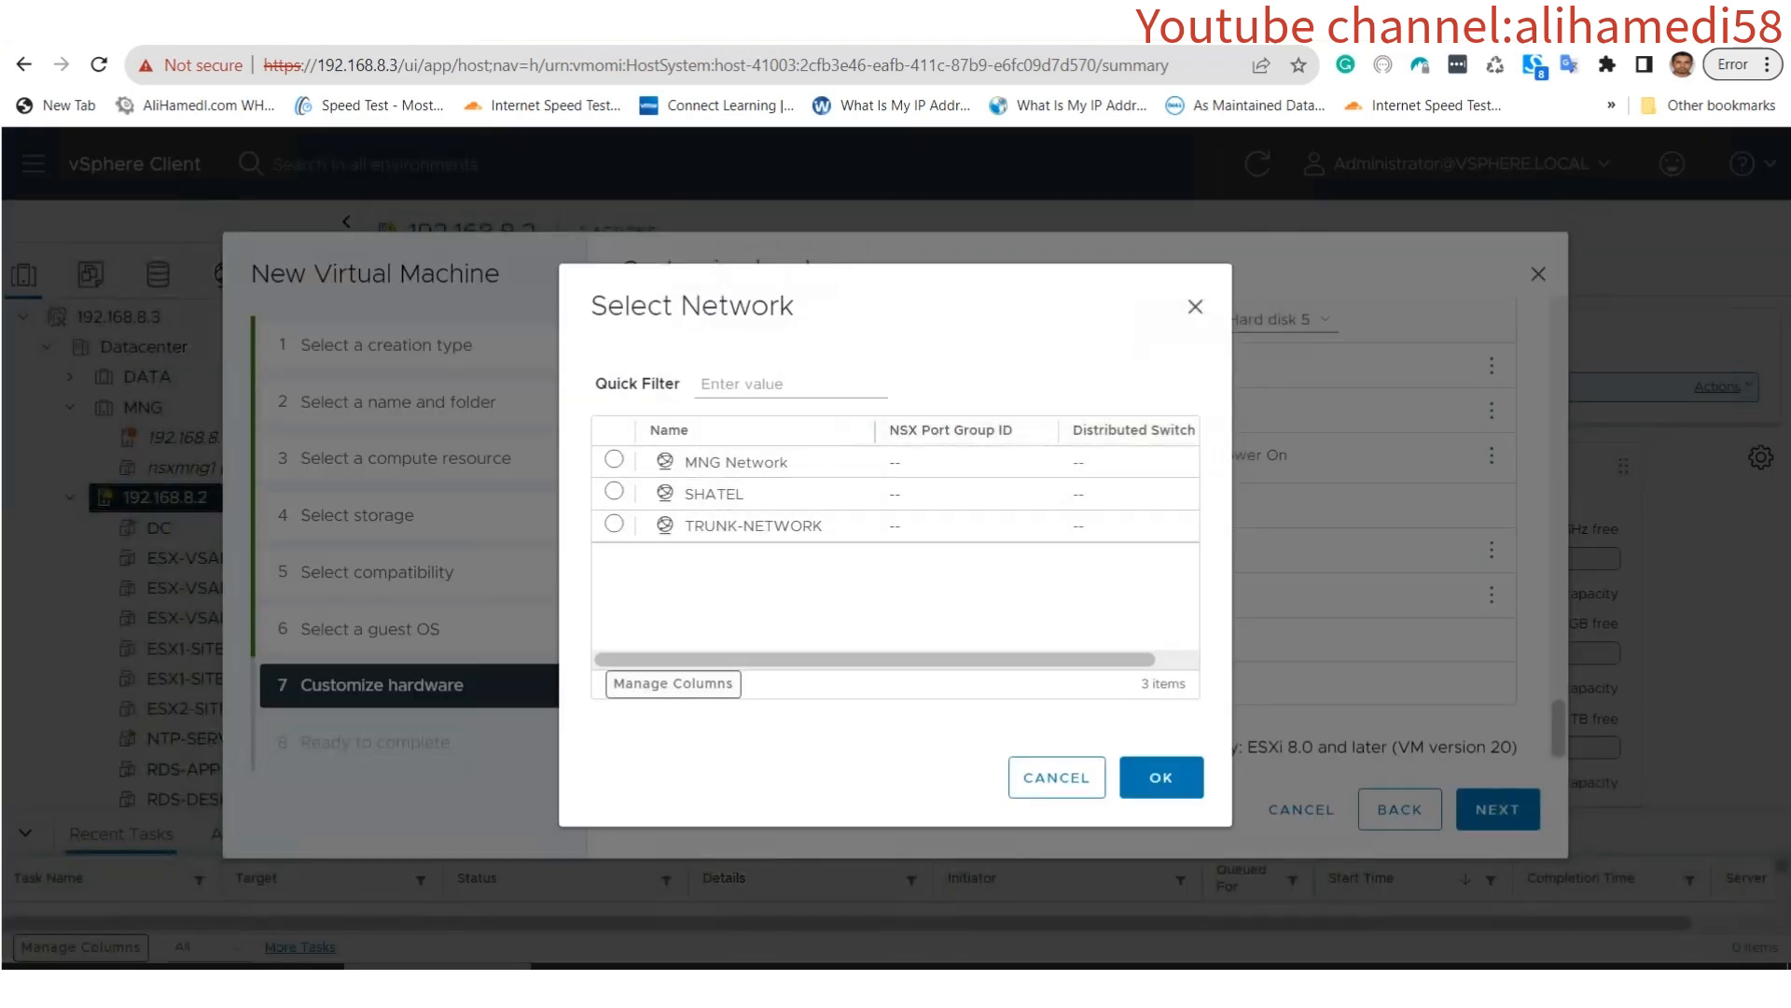
pyautogui.click(614, 523)
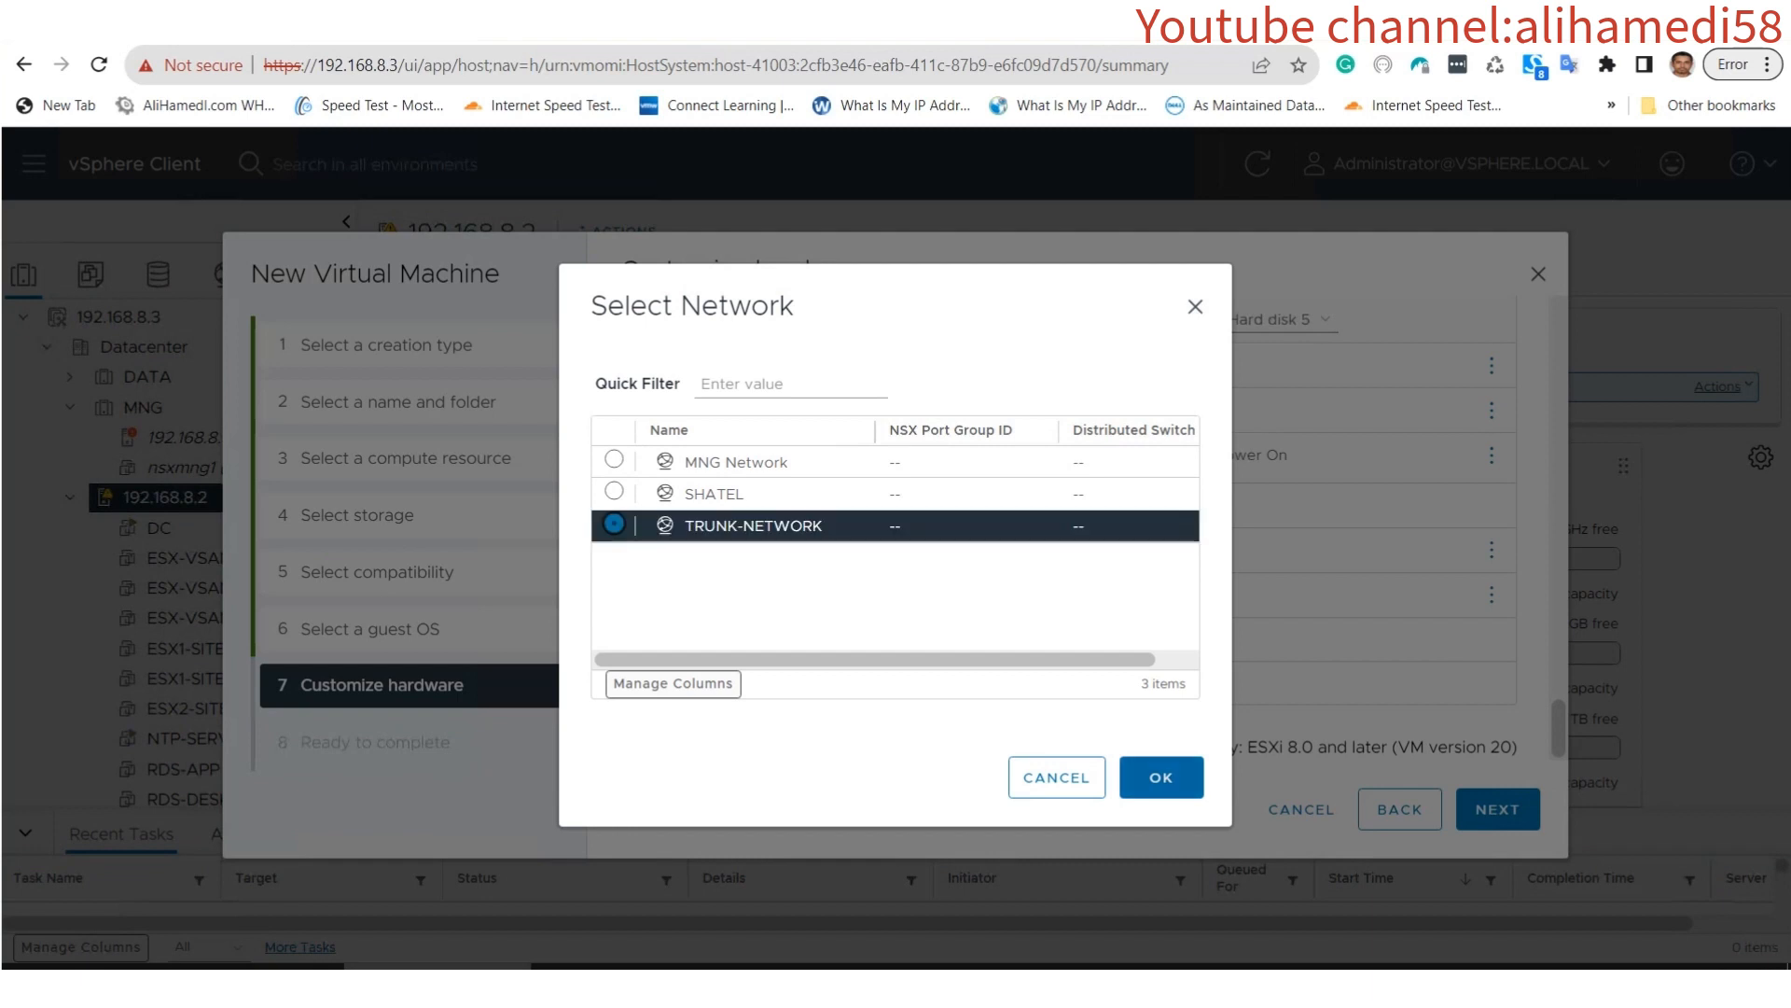
pyautogui.click(1162, 777)
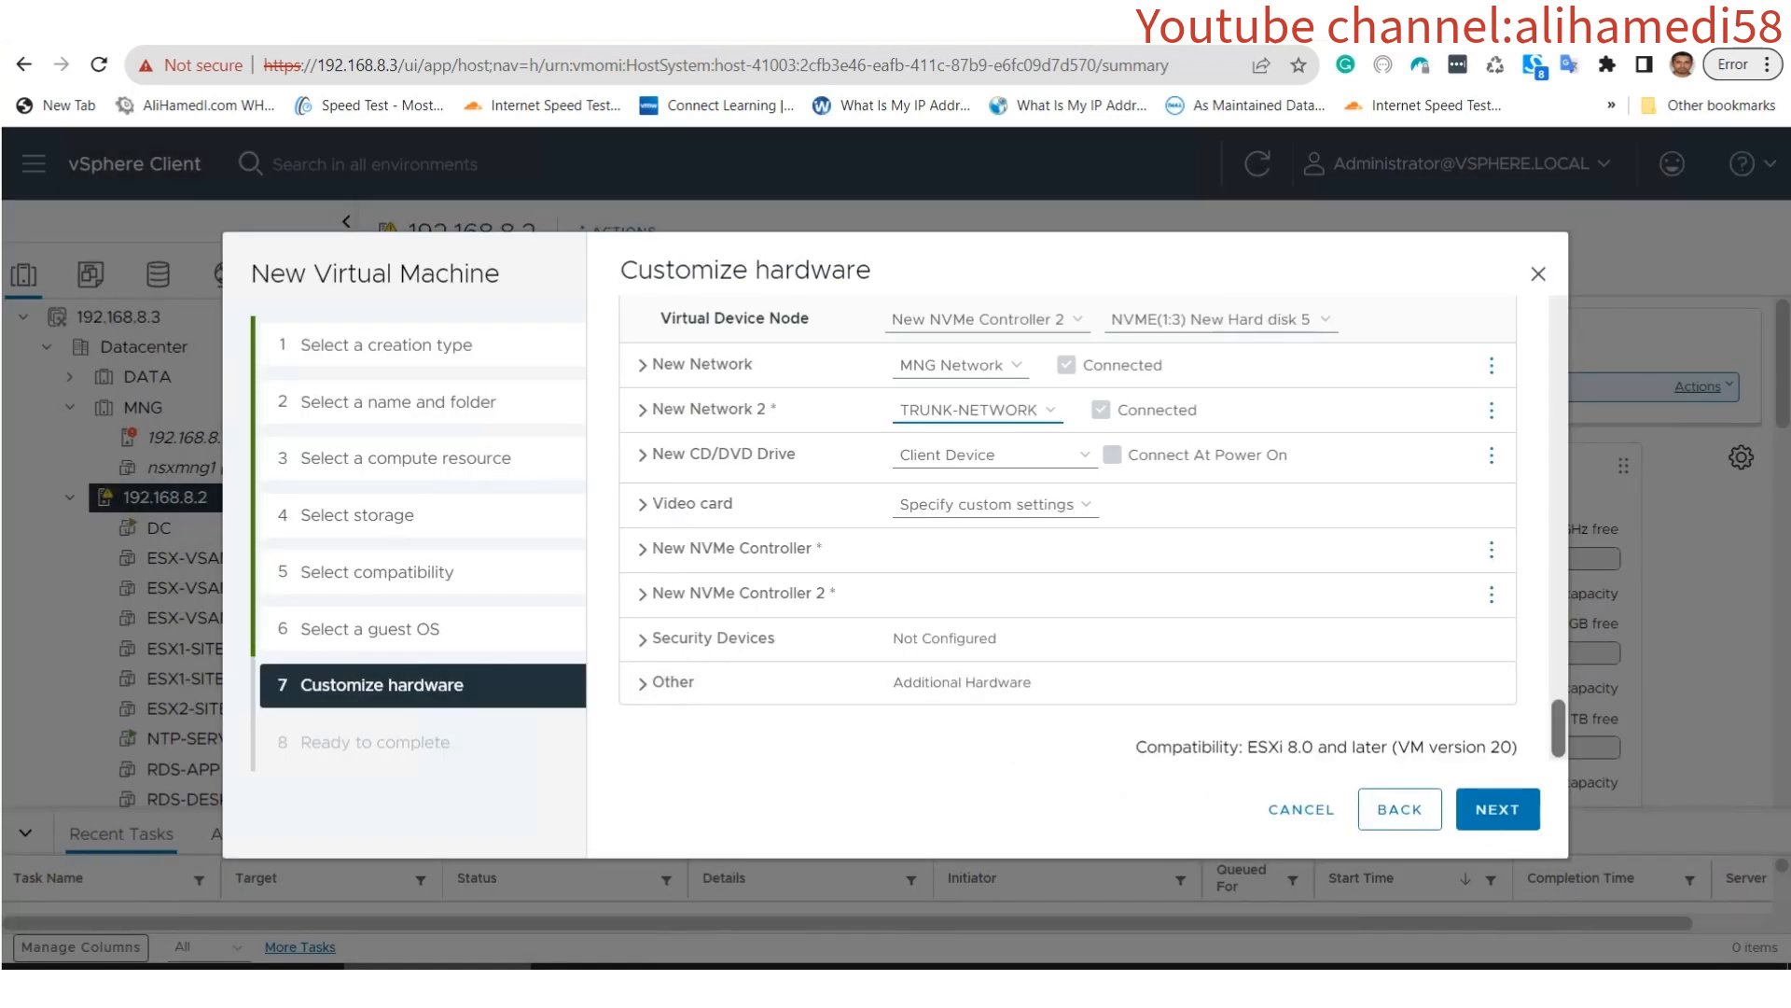
# Mount VMware-VMvisor-Installer-8.0U2-22380479.x86_64.iso from the ISO folder on datastore DS3 in the CD/DVD drive and set it to connect at power on.
pyautogui.moveTo(1558, 728); pyautogui.dragTo(1557, 730)
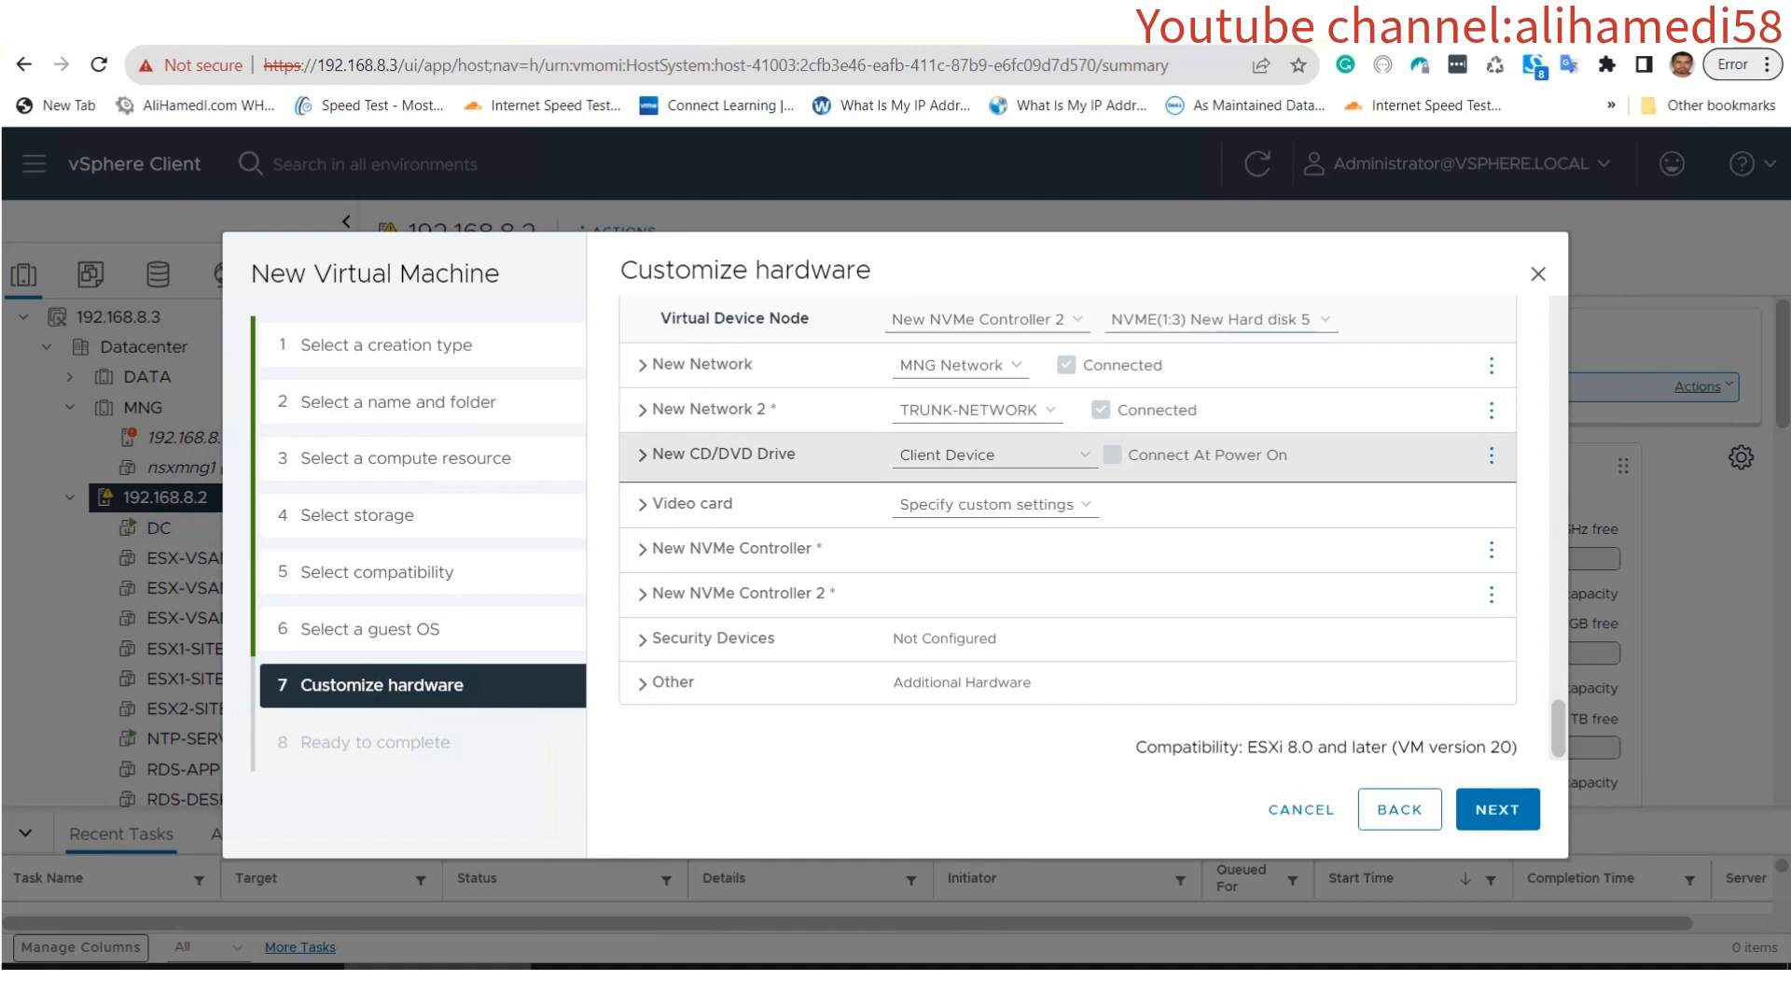
pyautogui.click(996, 455)
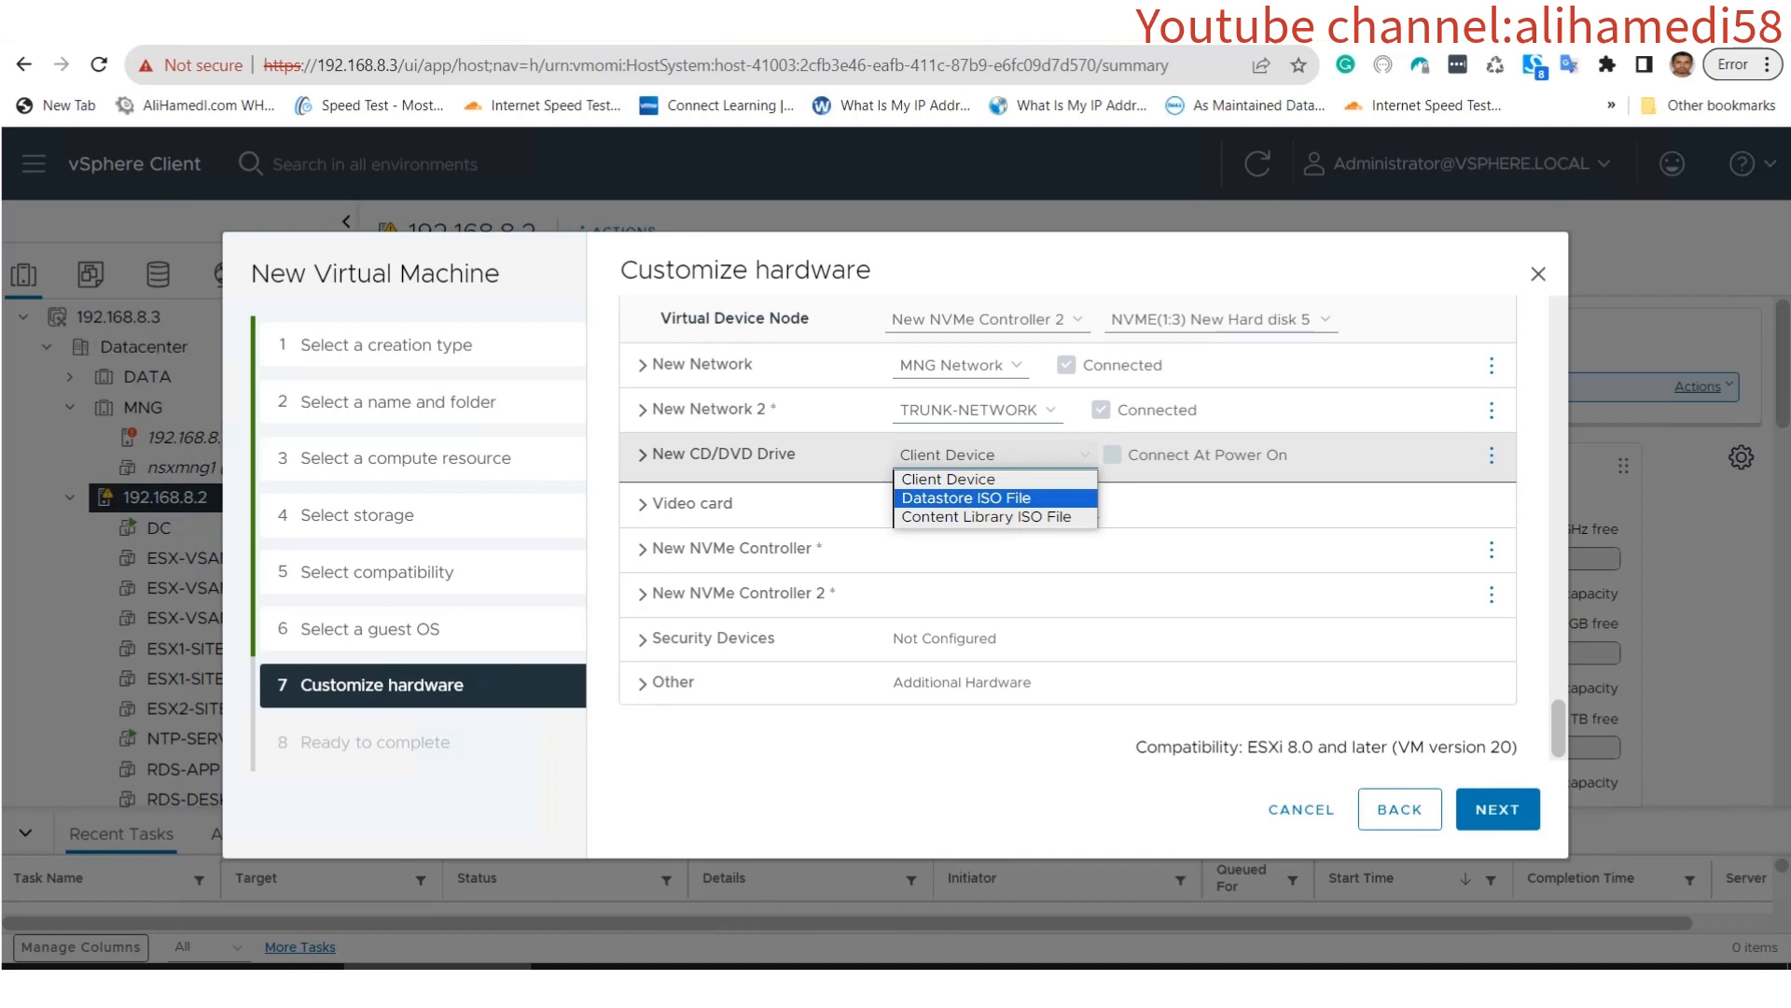
pyautogui.click(966, 497)
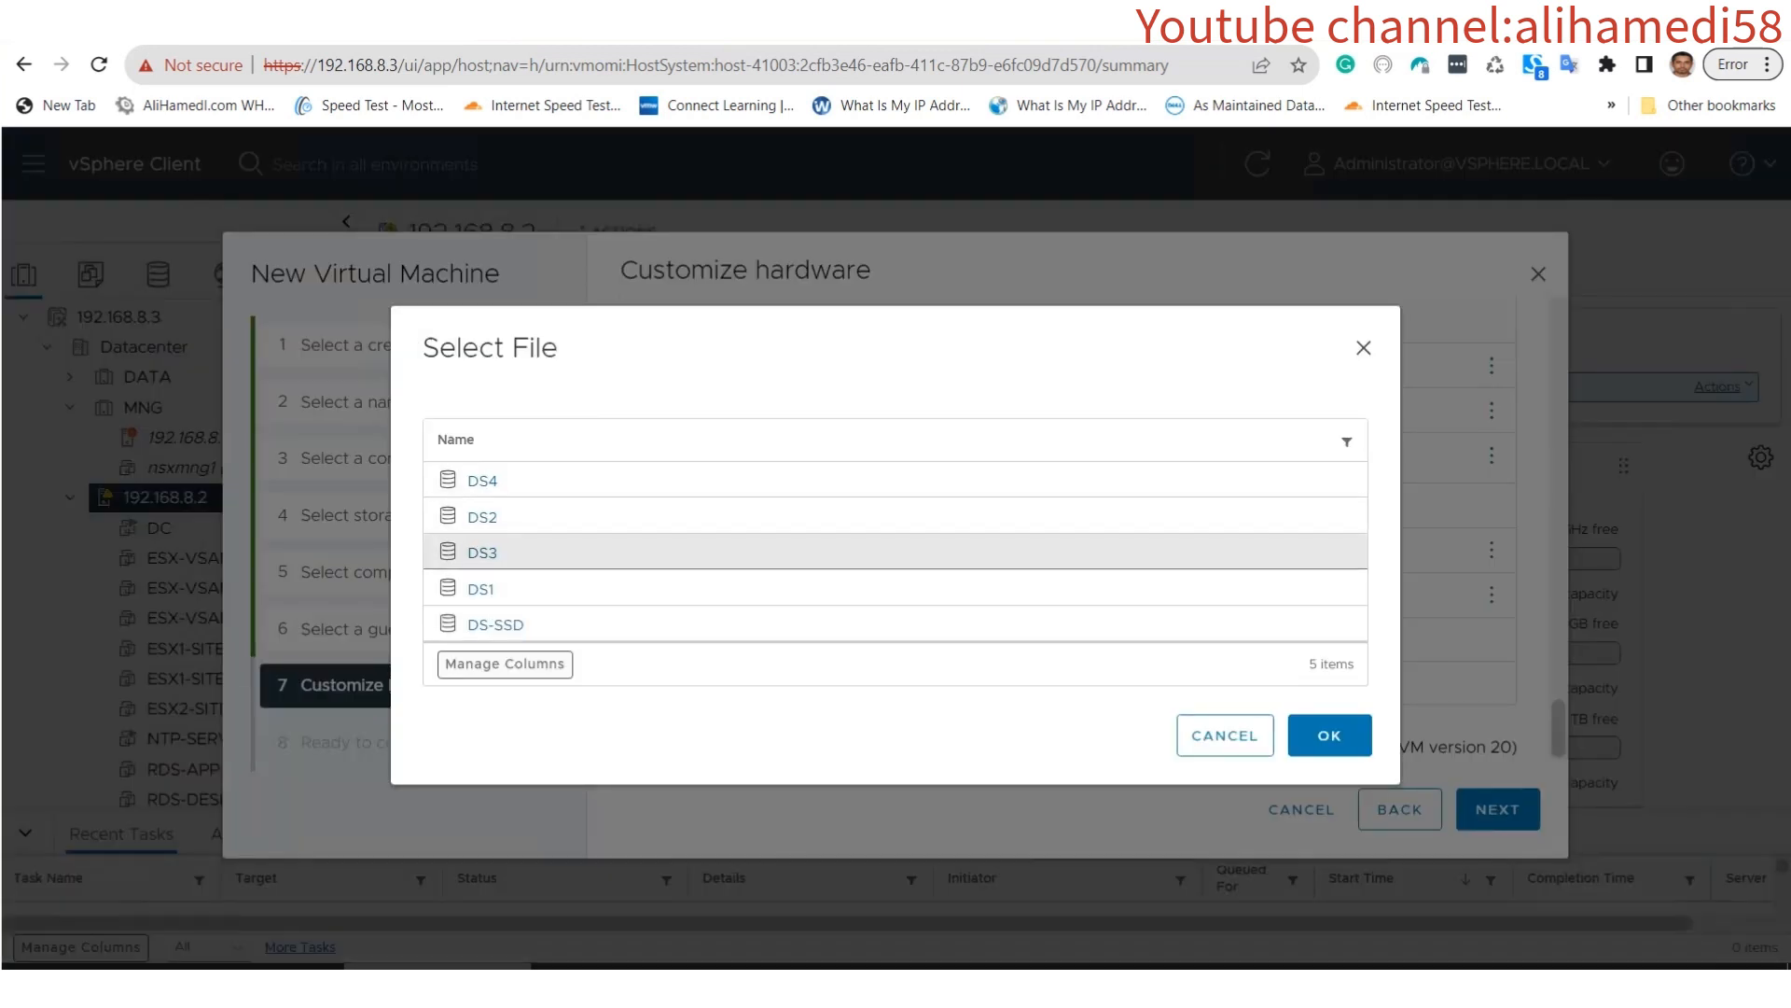
pyautogui.click(483, 552)
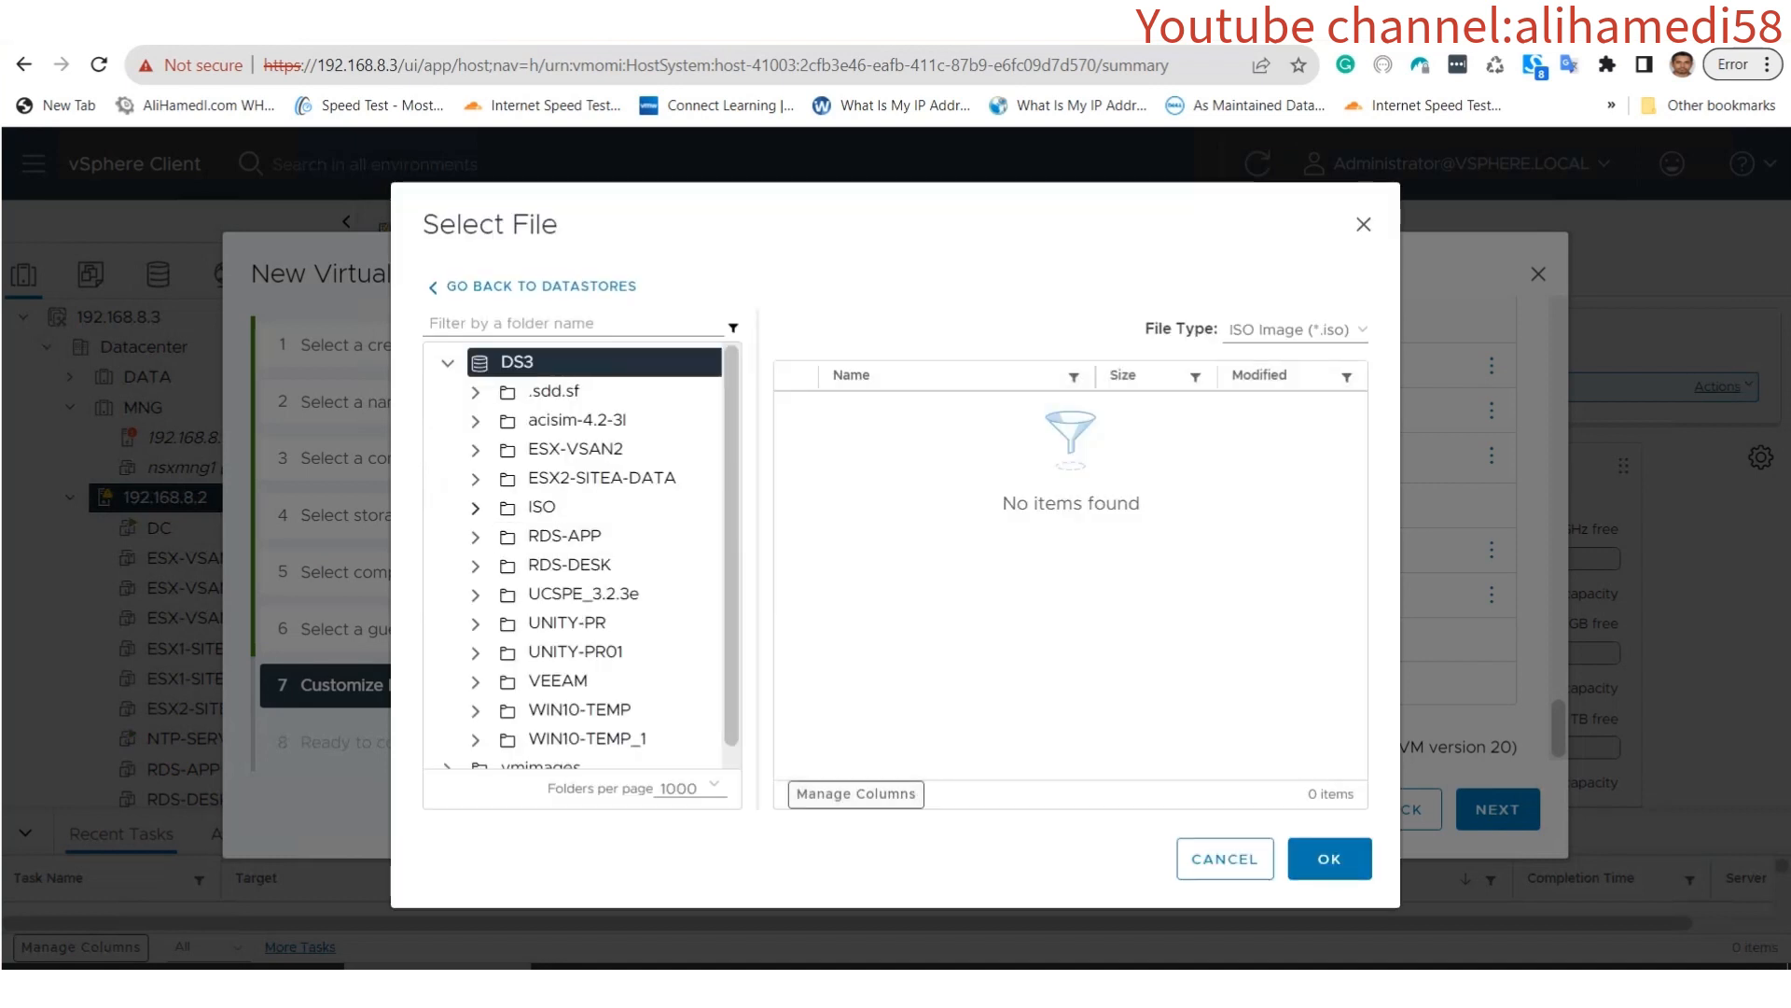
pyautogui.click(475, 507)
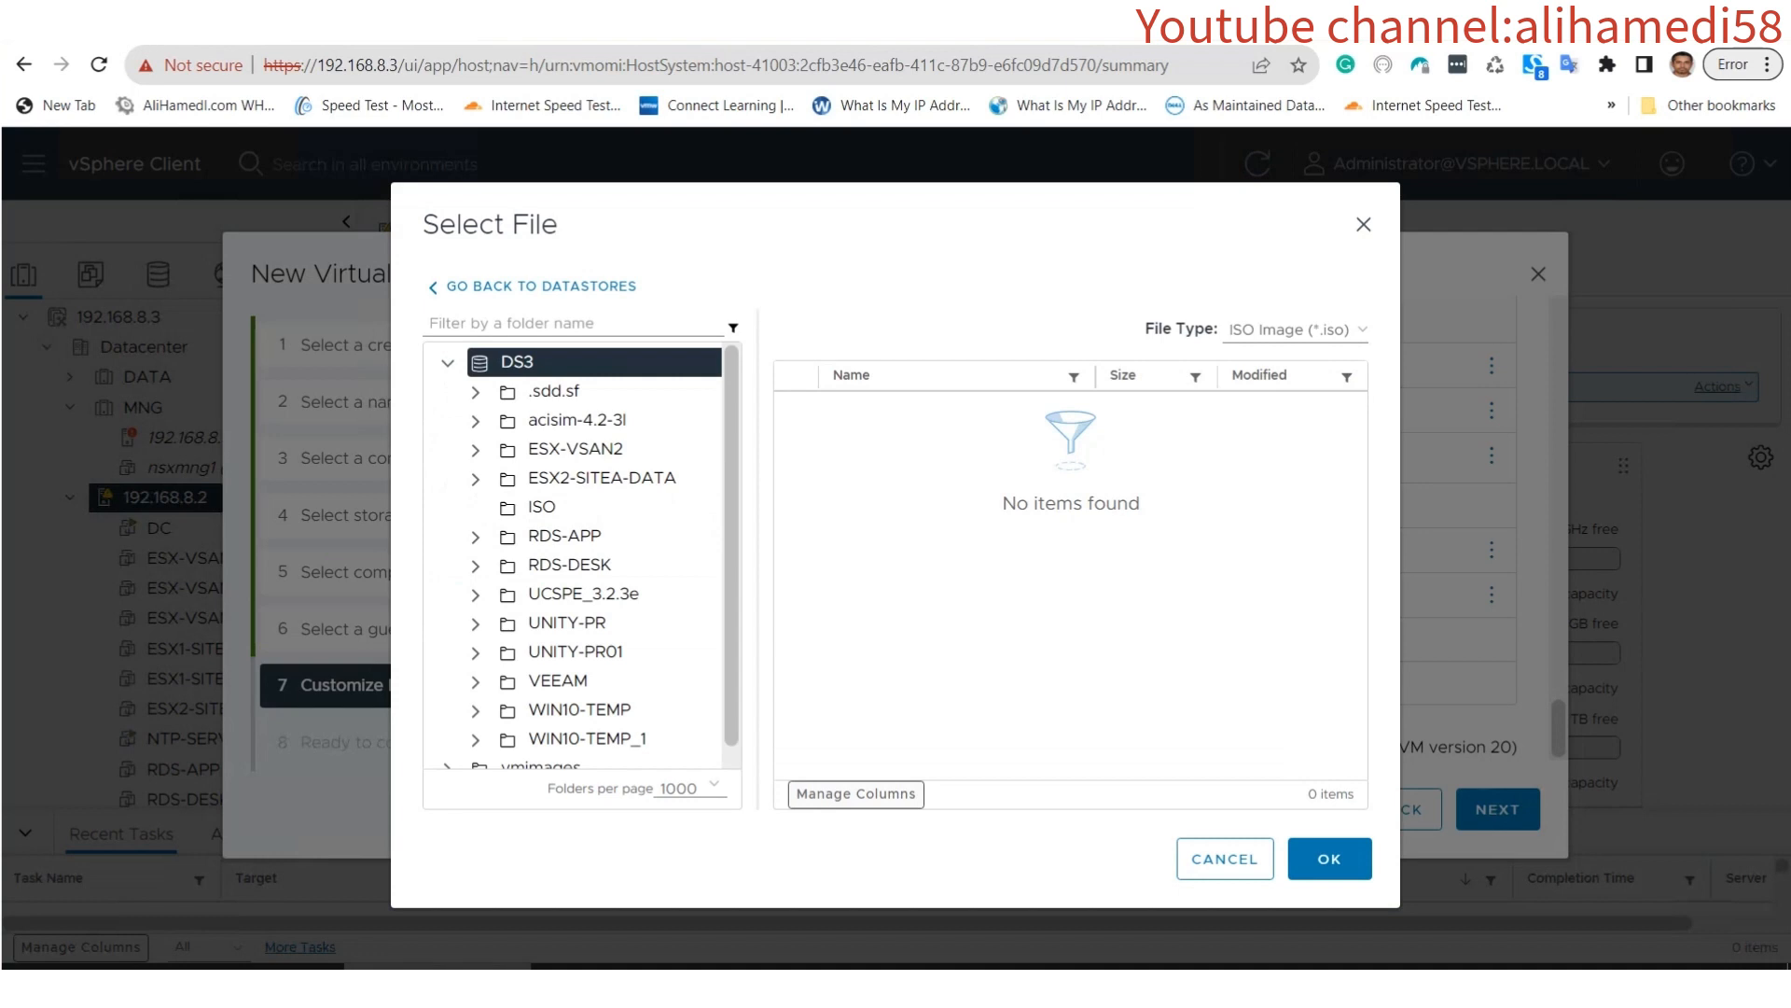
pyautogui.click(542, 508)
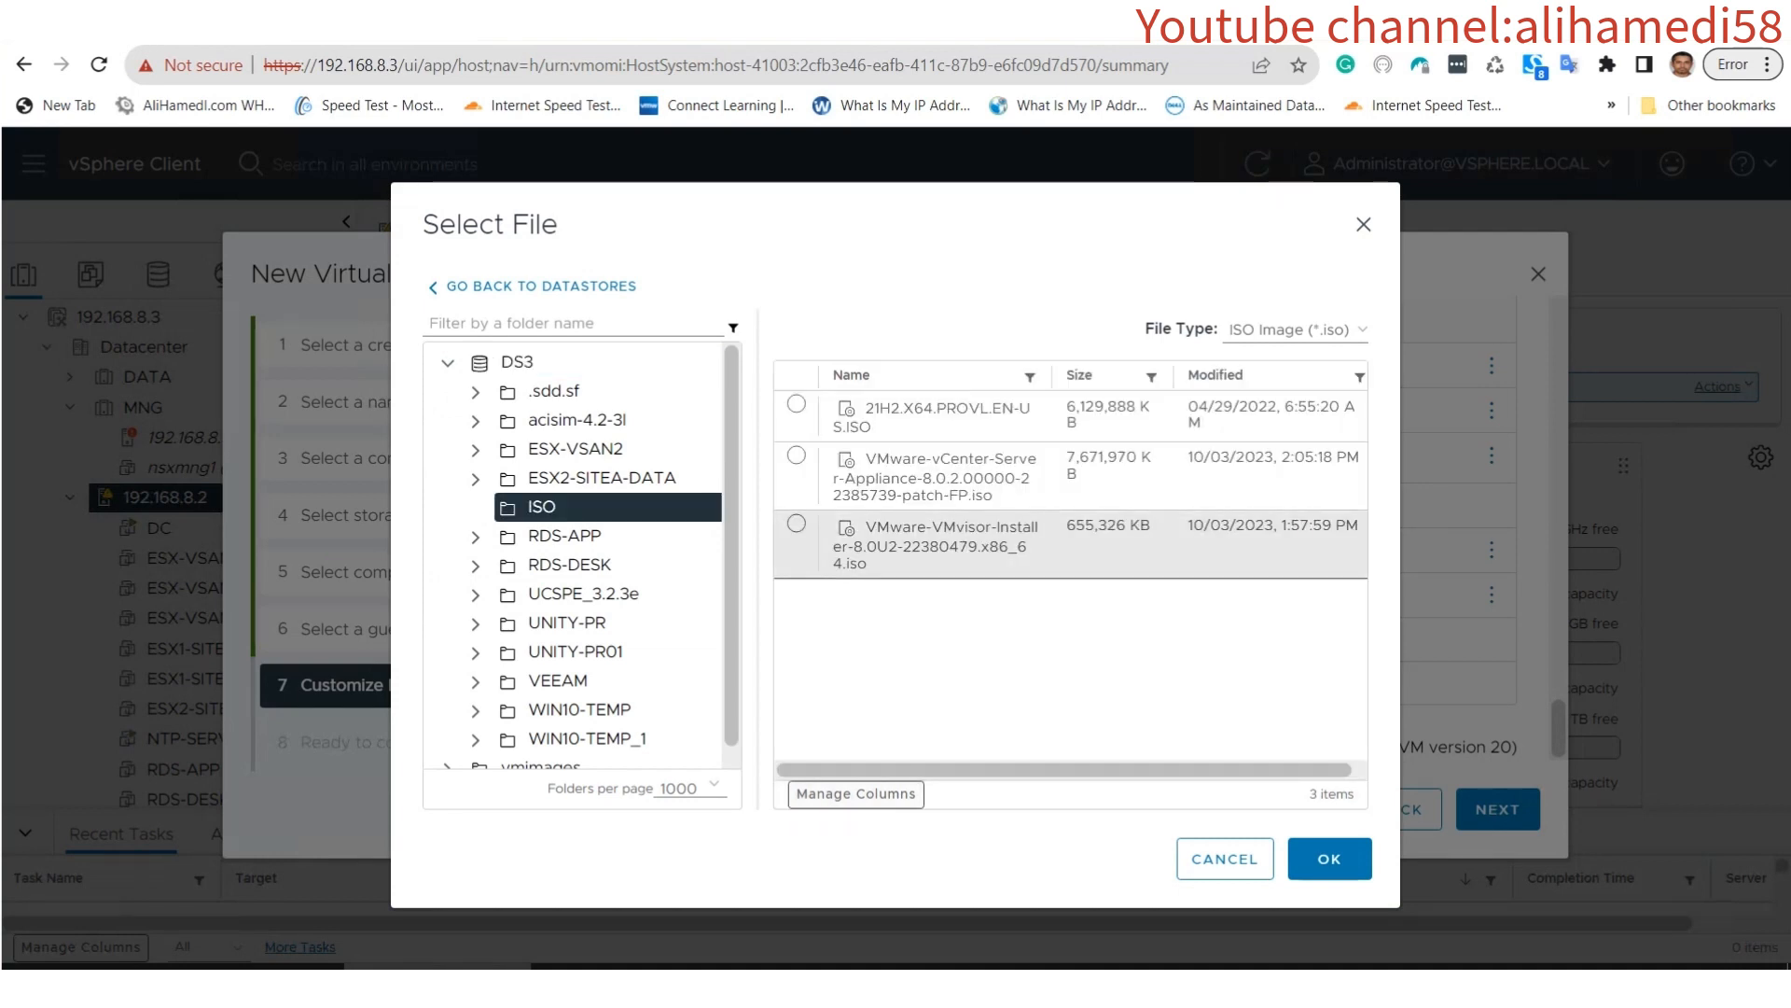
pyautogui.click(795, 523)
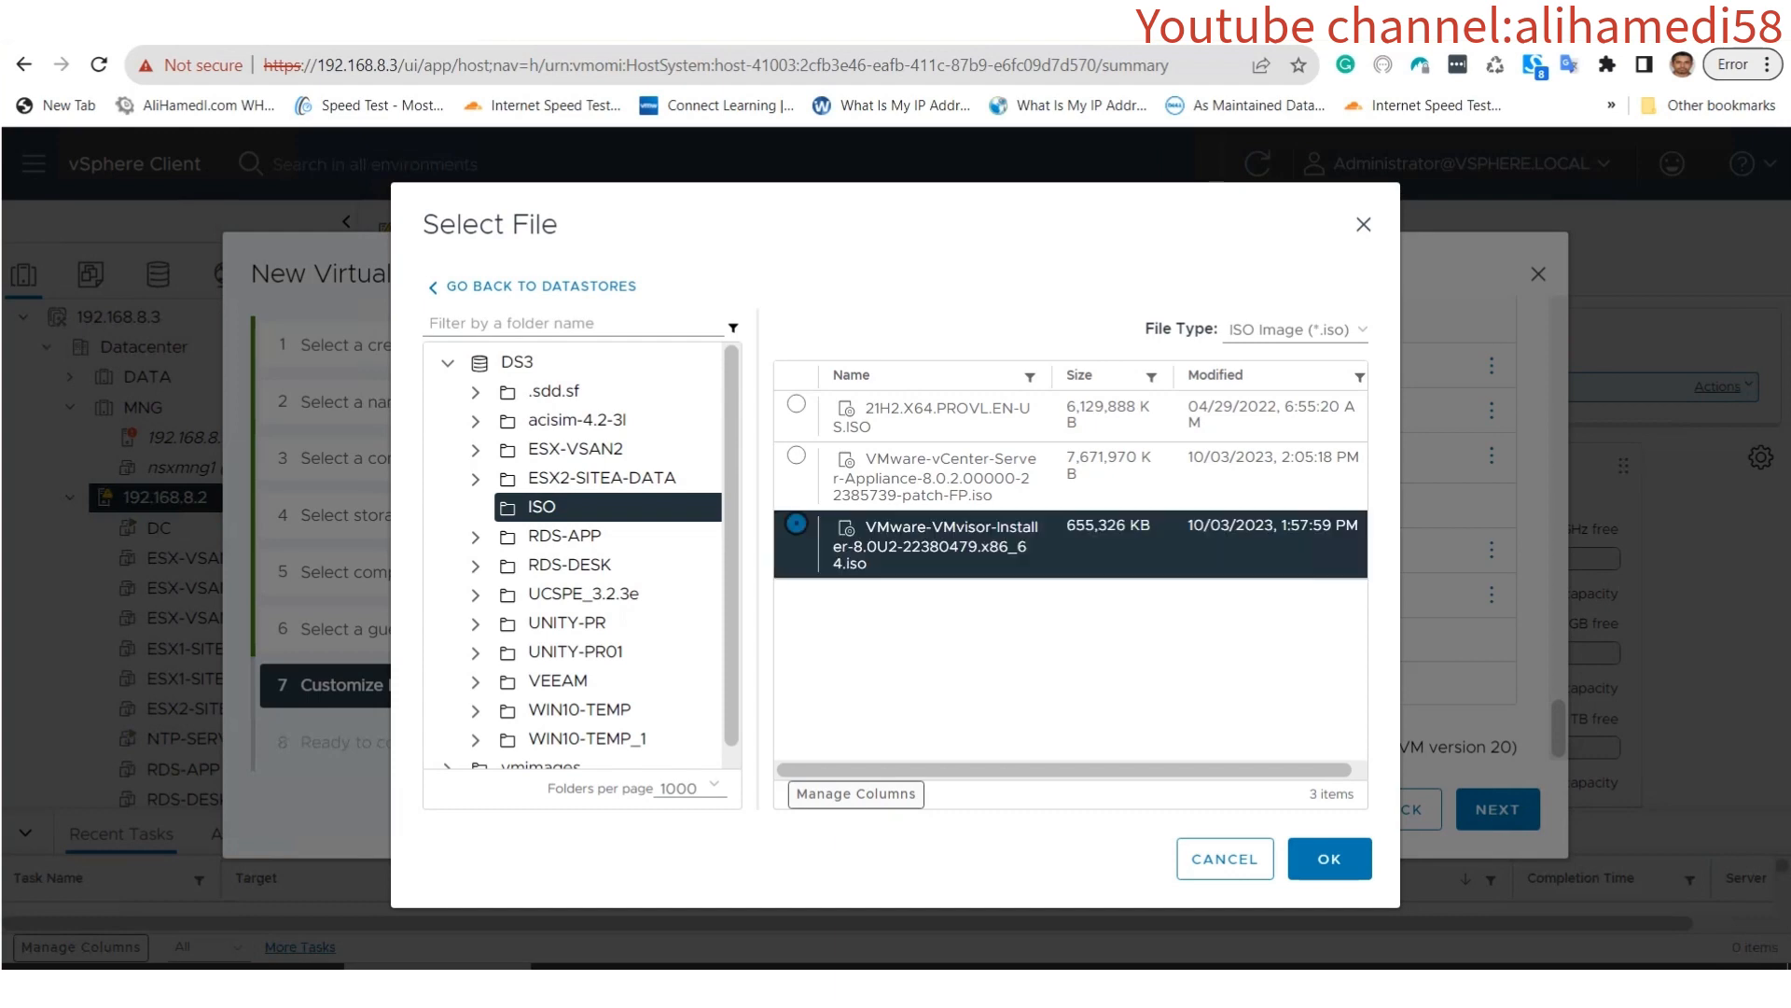
pyautogui.click(1329, 858)
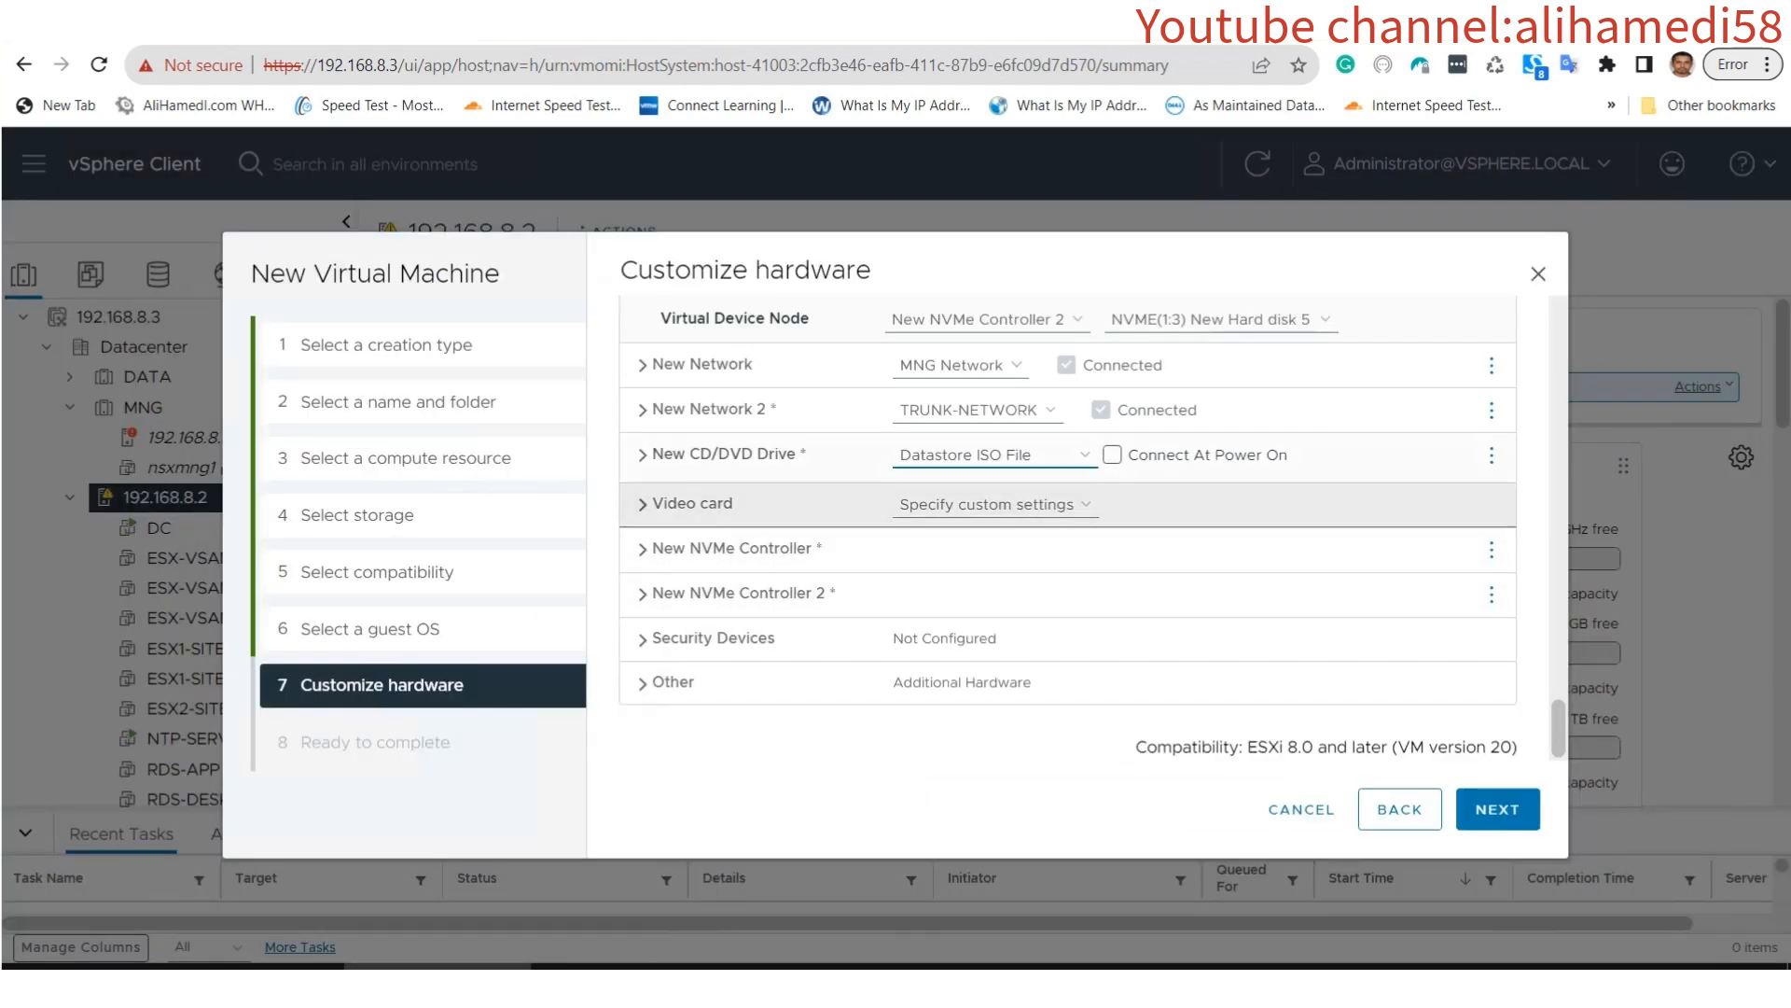
pyautogui.click(1112, 455)
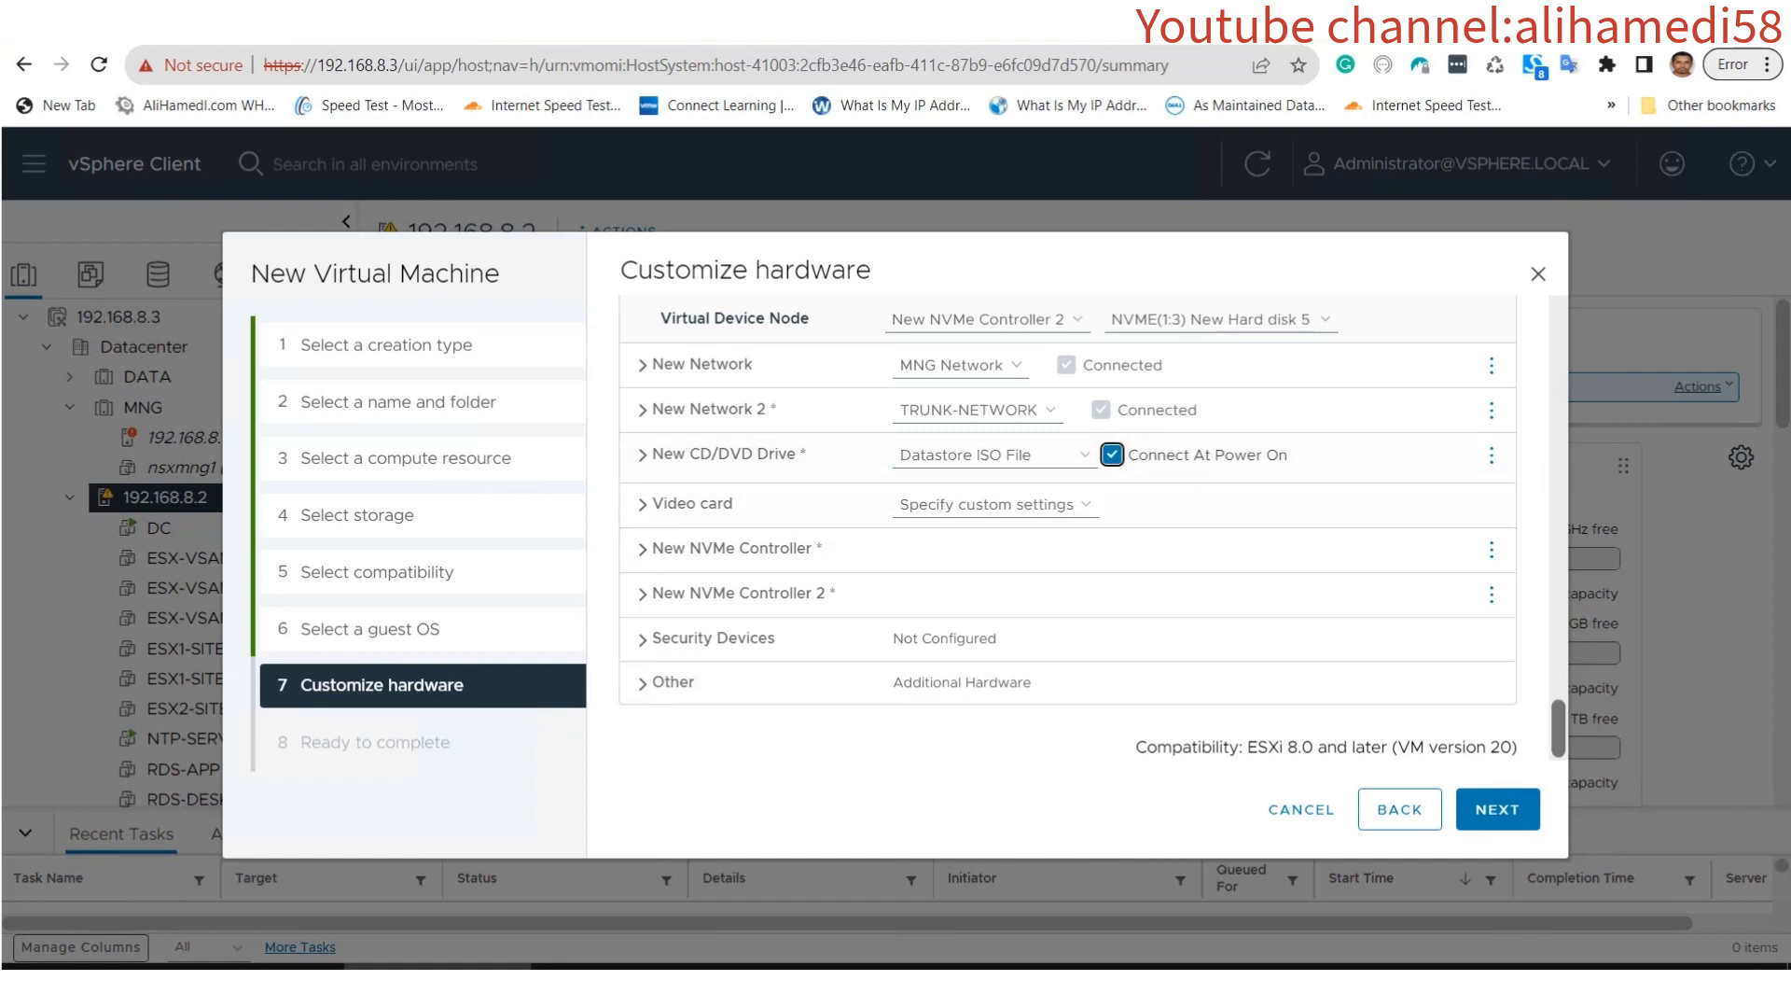
pyautogui.scroll(10, 1093, 526)
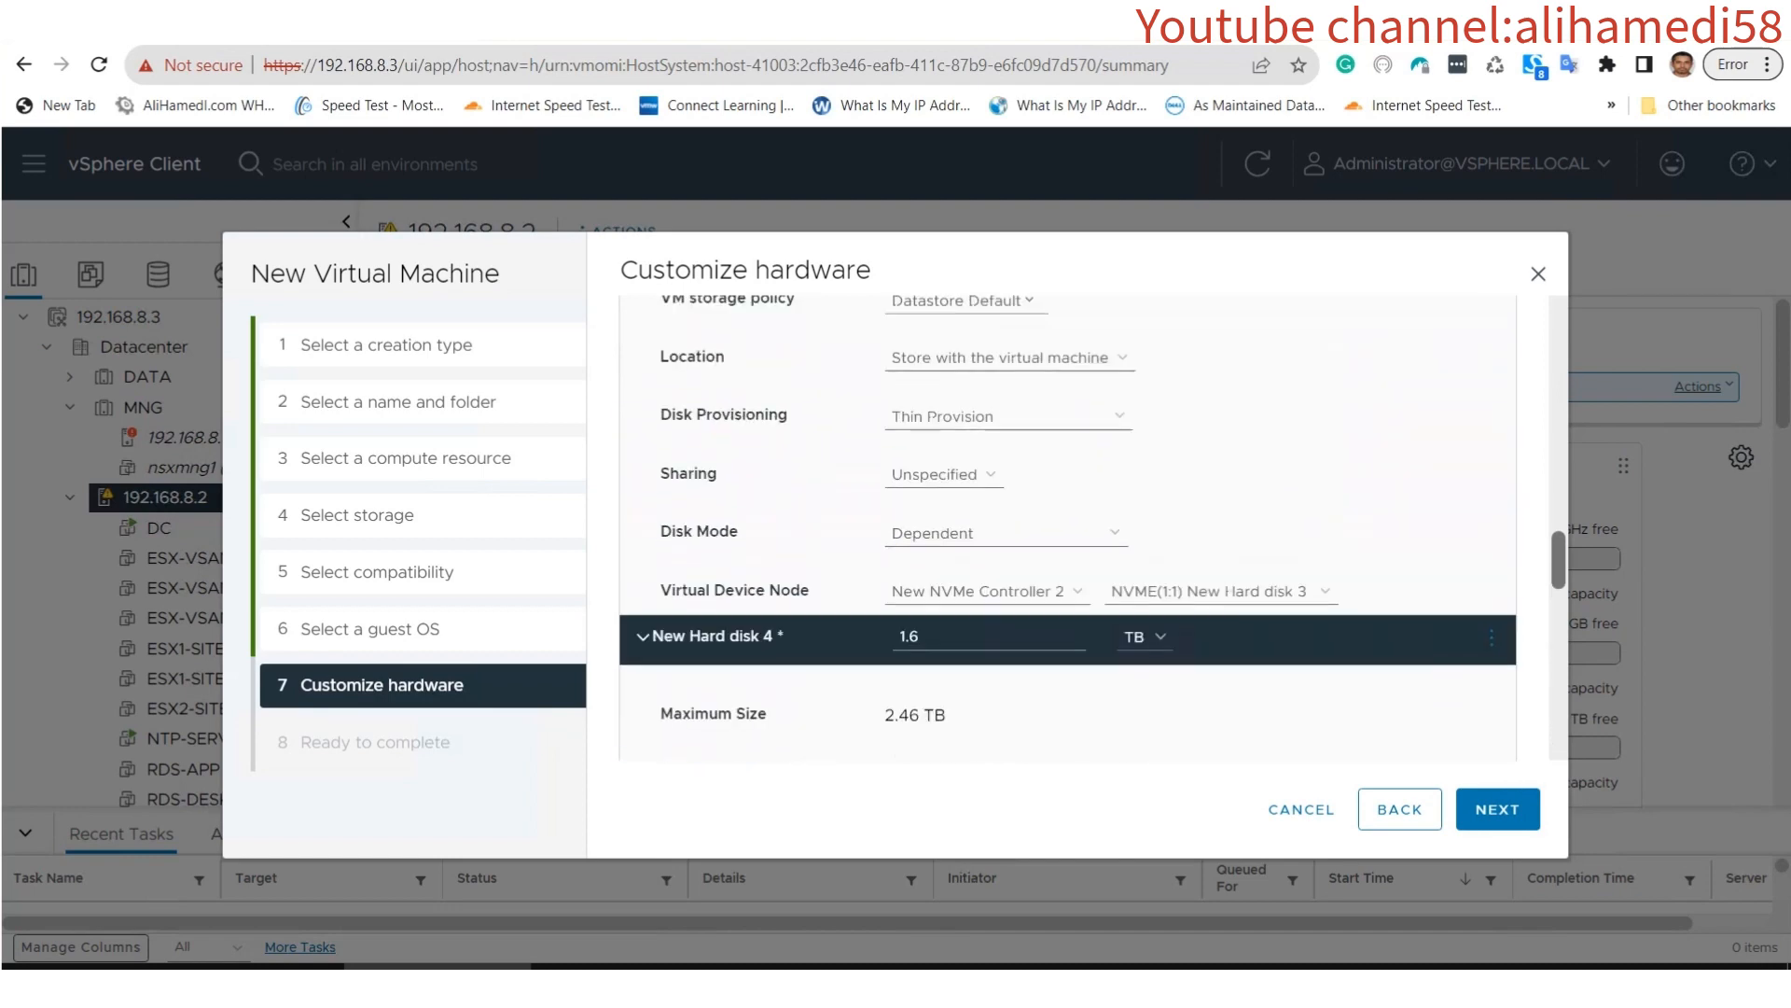
pyautogui.scroll(10, 1093, 527)
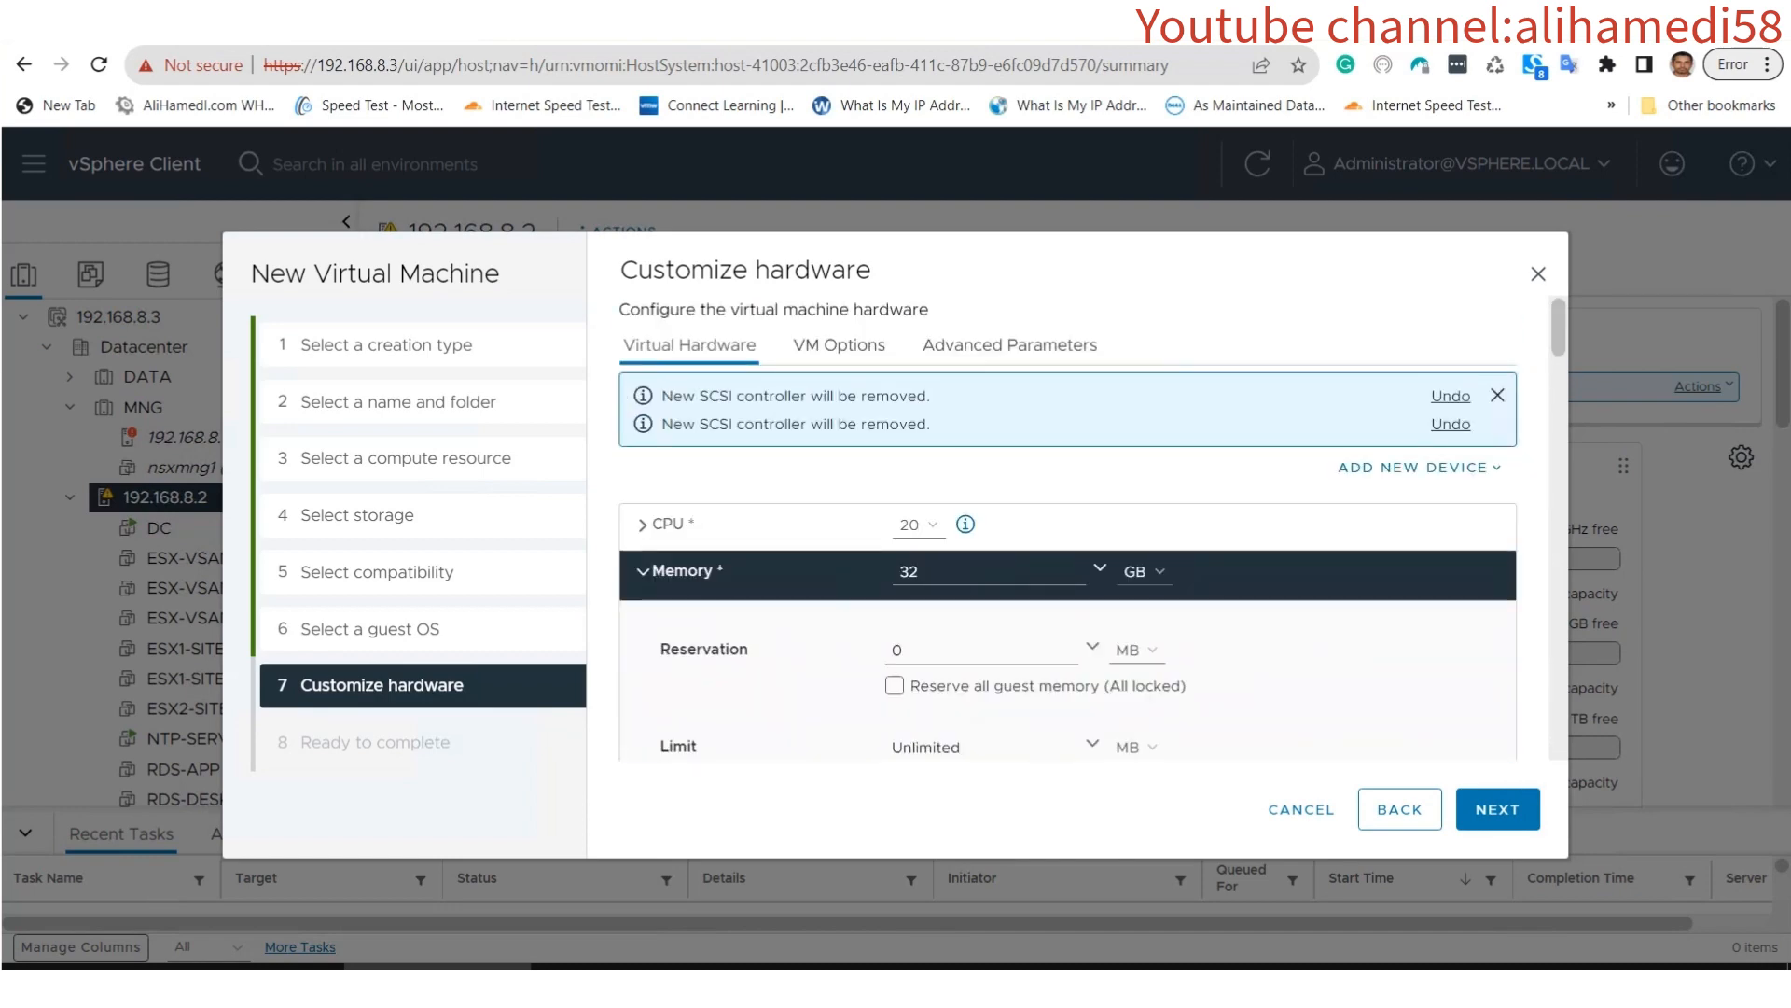
# Review the new virtual machine's configuration summary, including its networks and hard disks, and cancel the creation.
pyautogui.click(1496, 809)
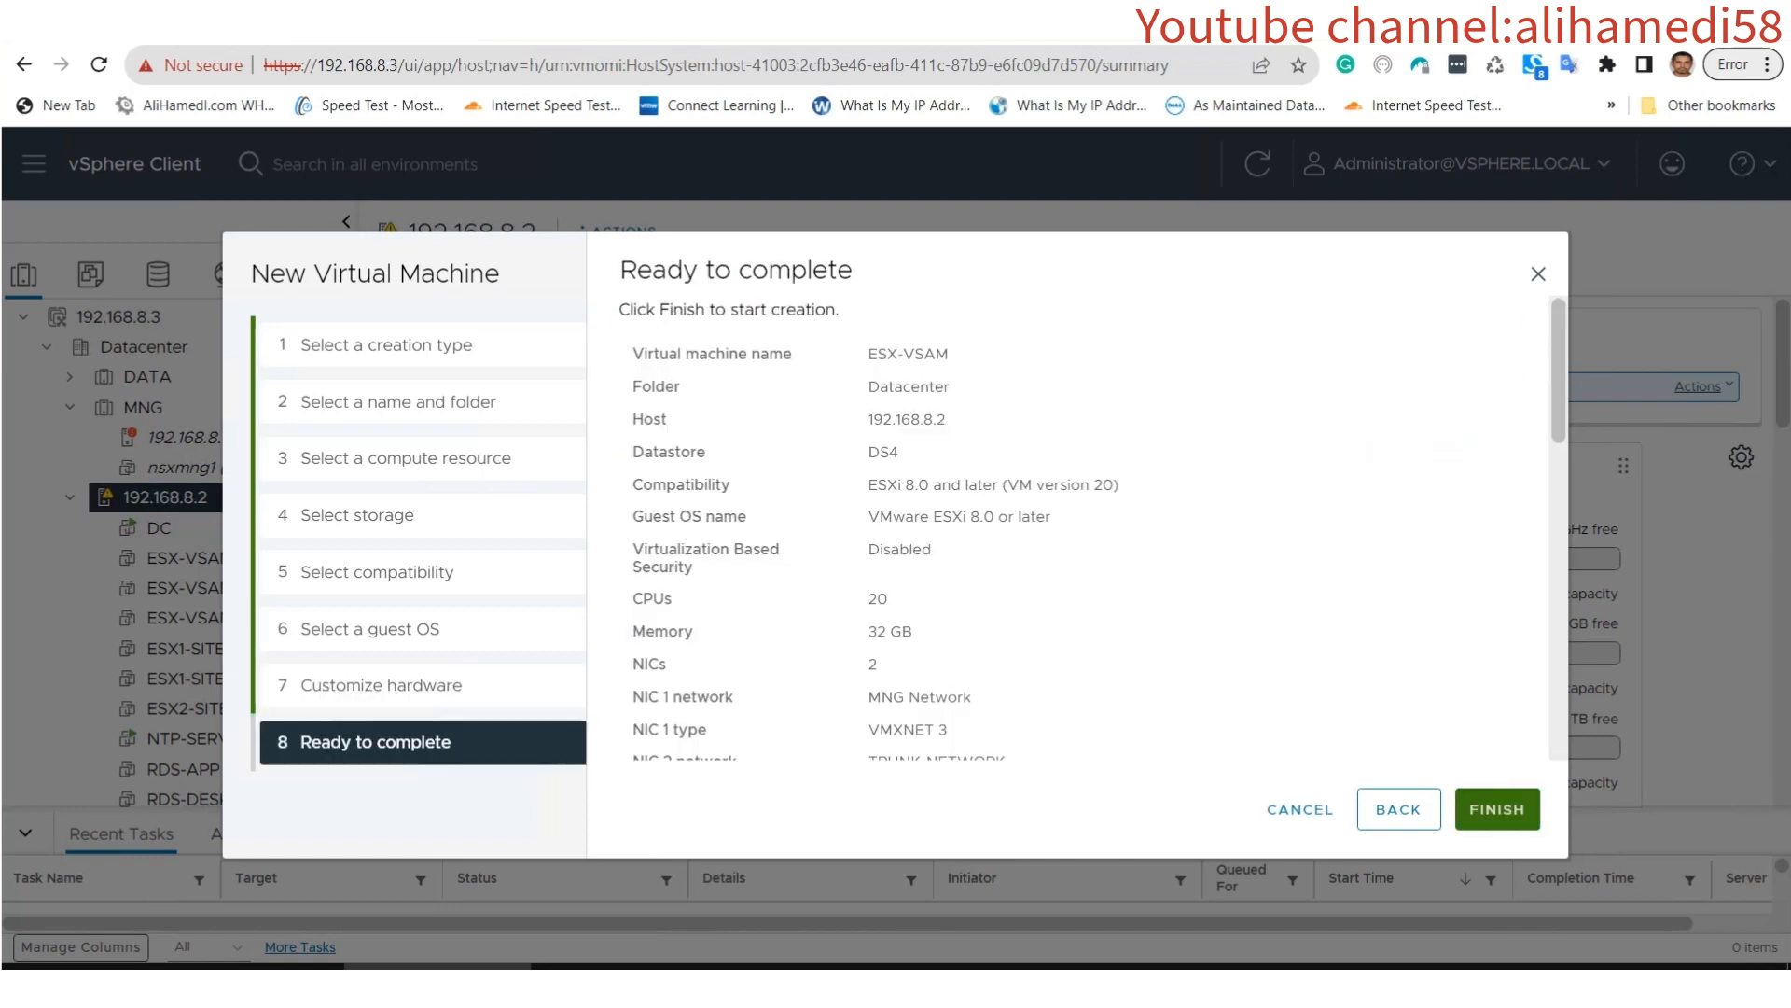
pyautogui.scroll(-8, 1092, 526)
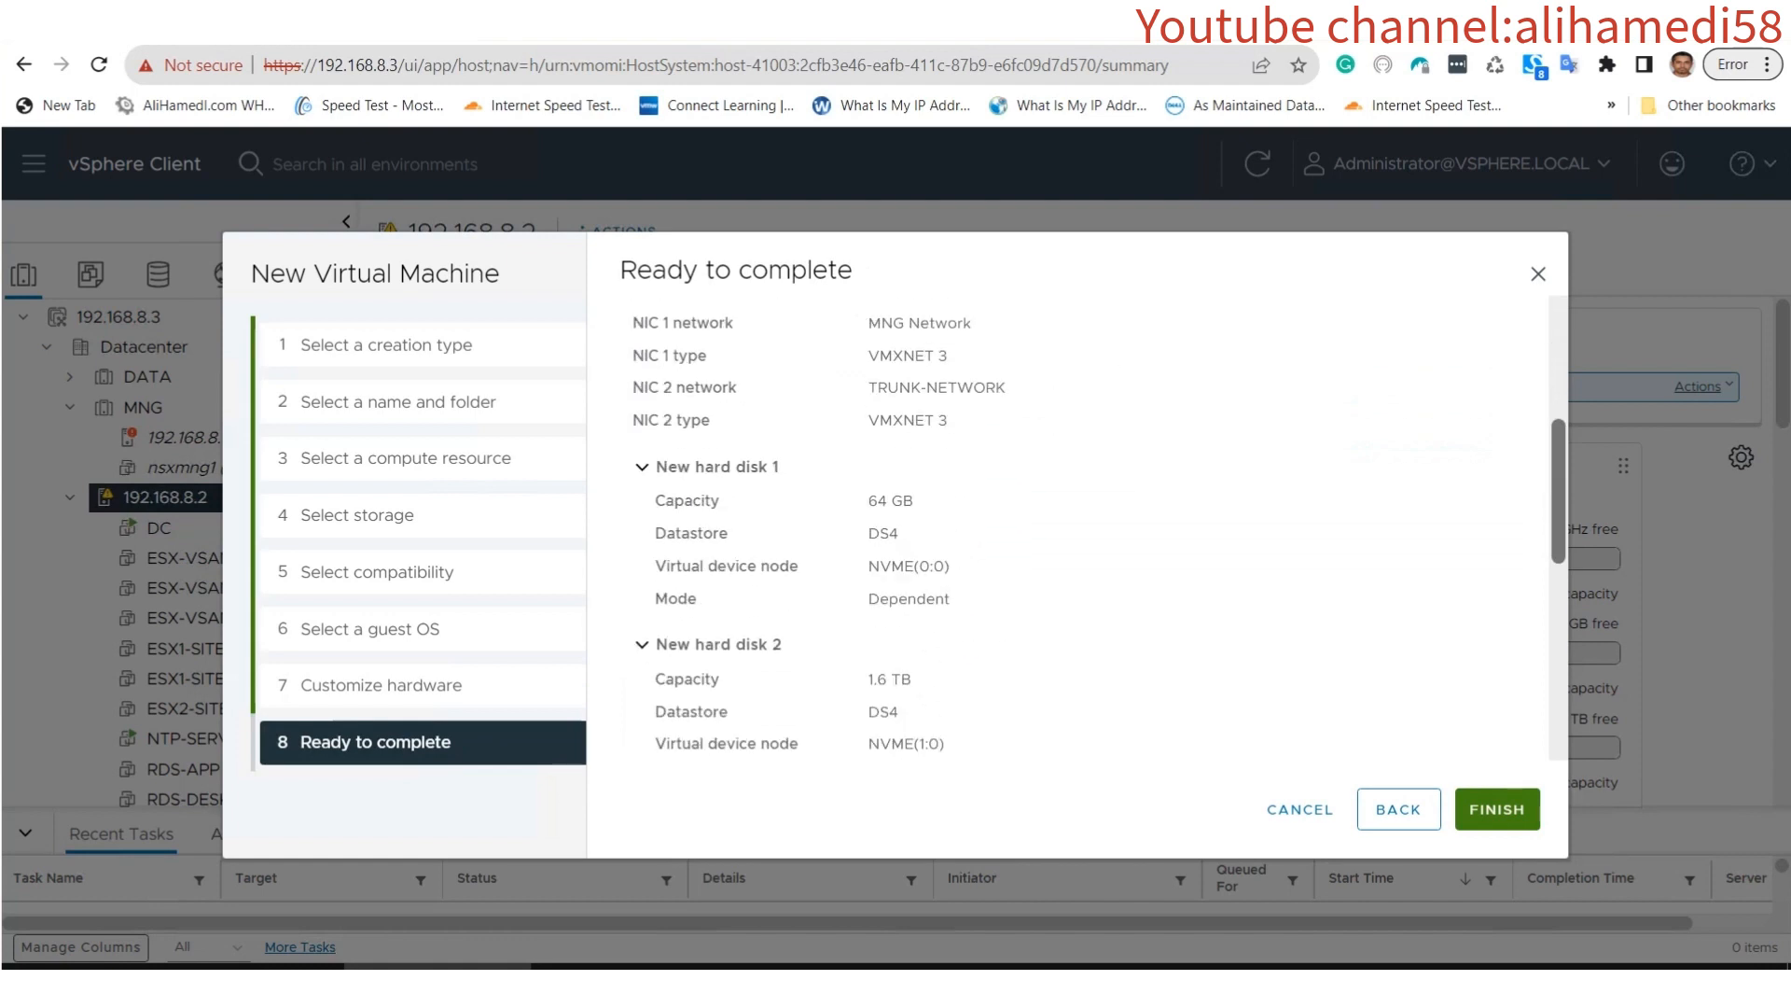
pyautogui.scroll(-3, 1093, 526)
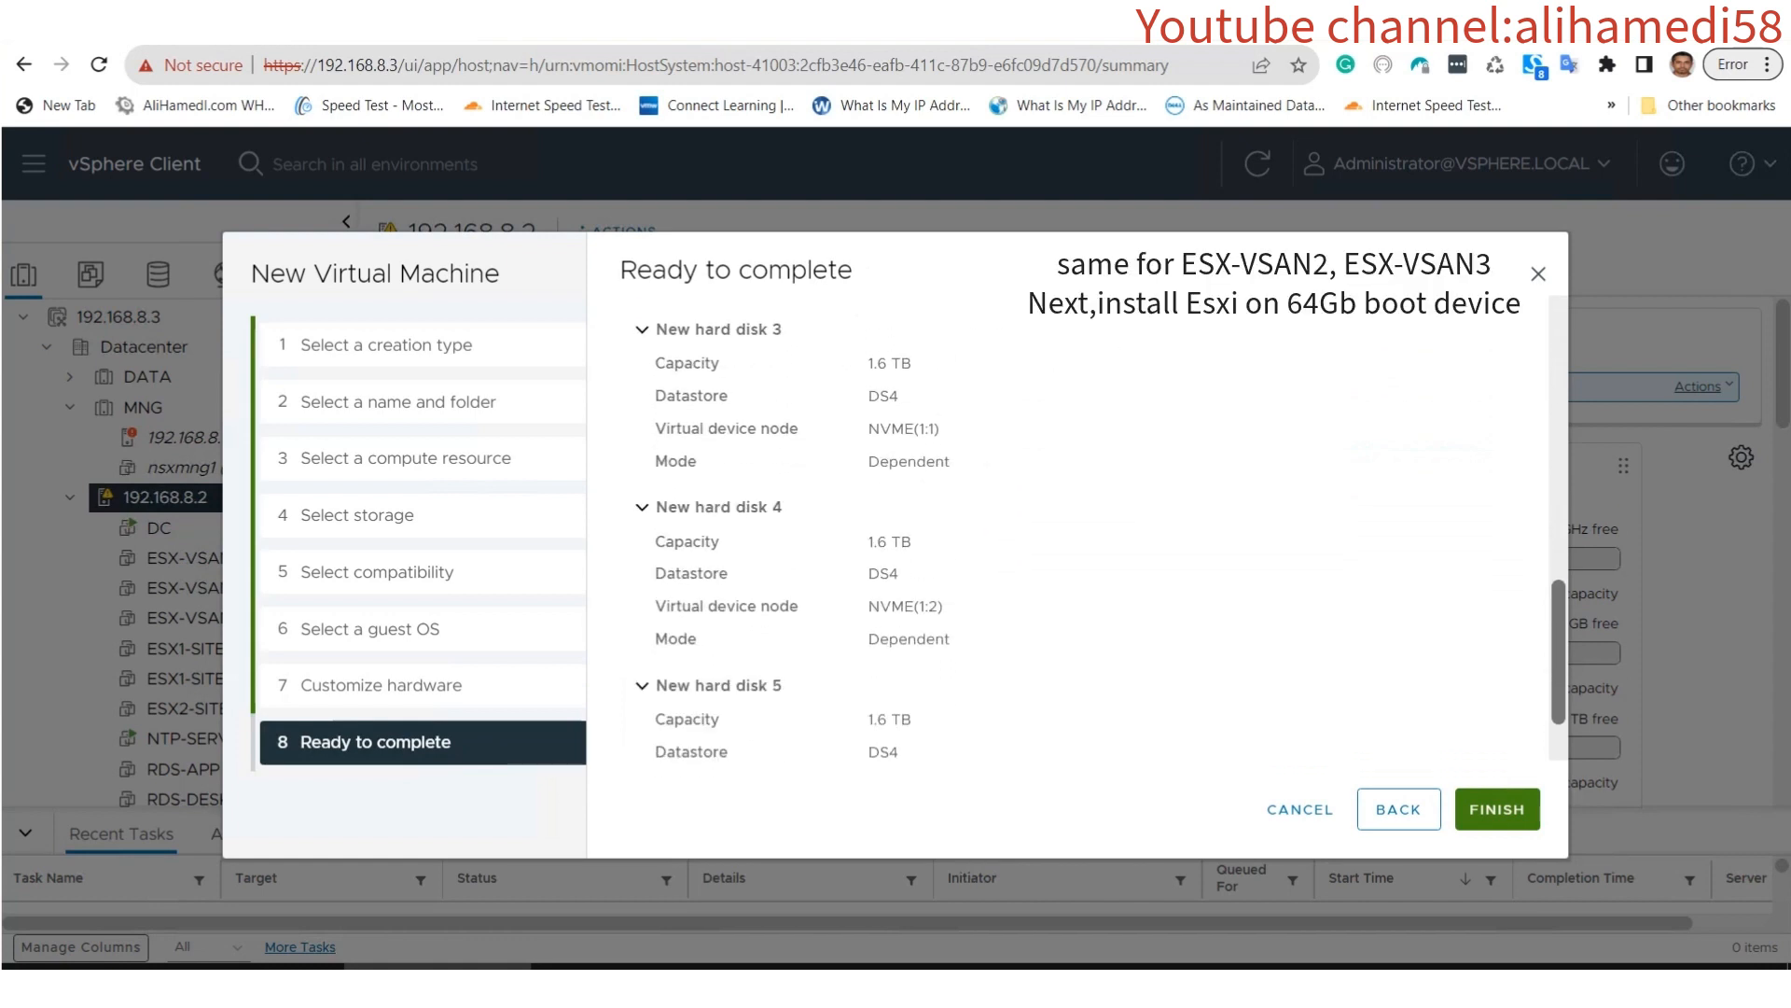
pyautogui.scroll(11, 1072, 526)
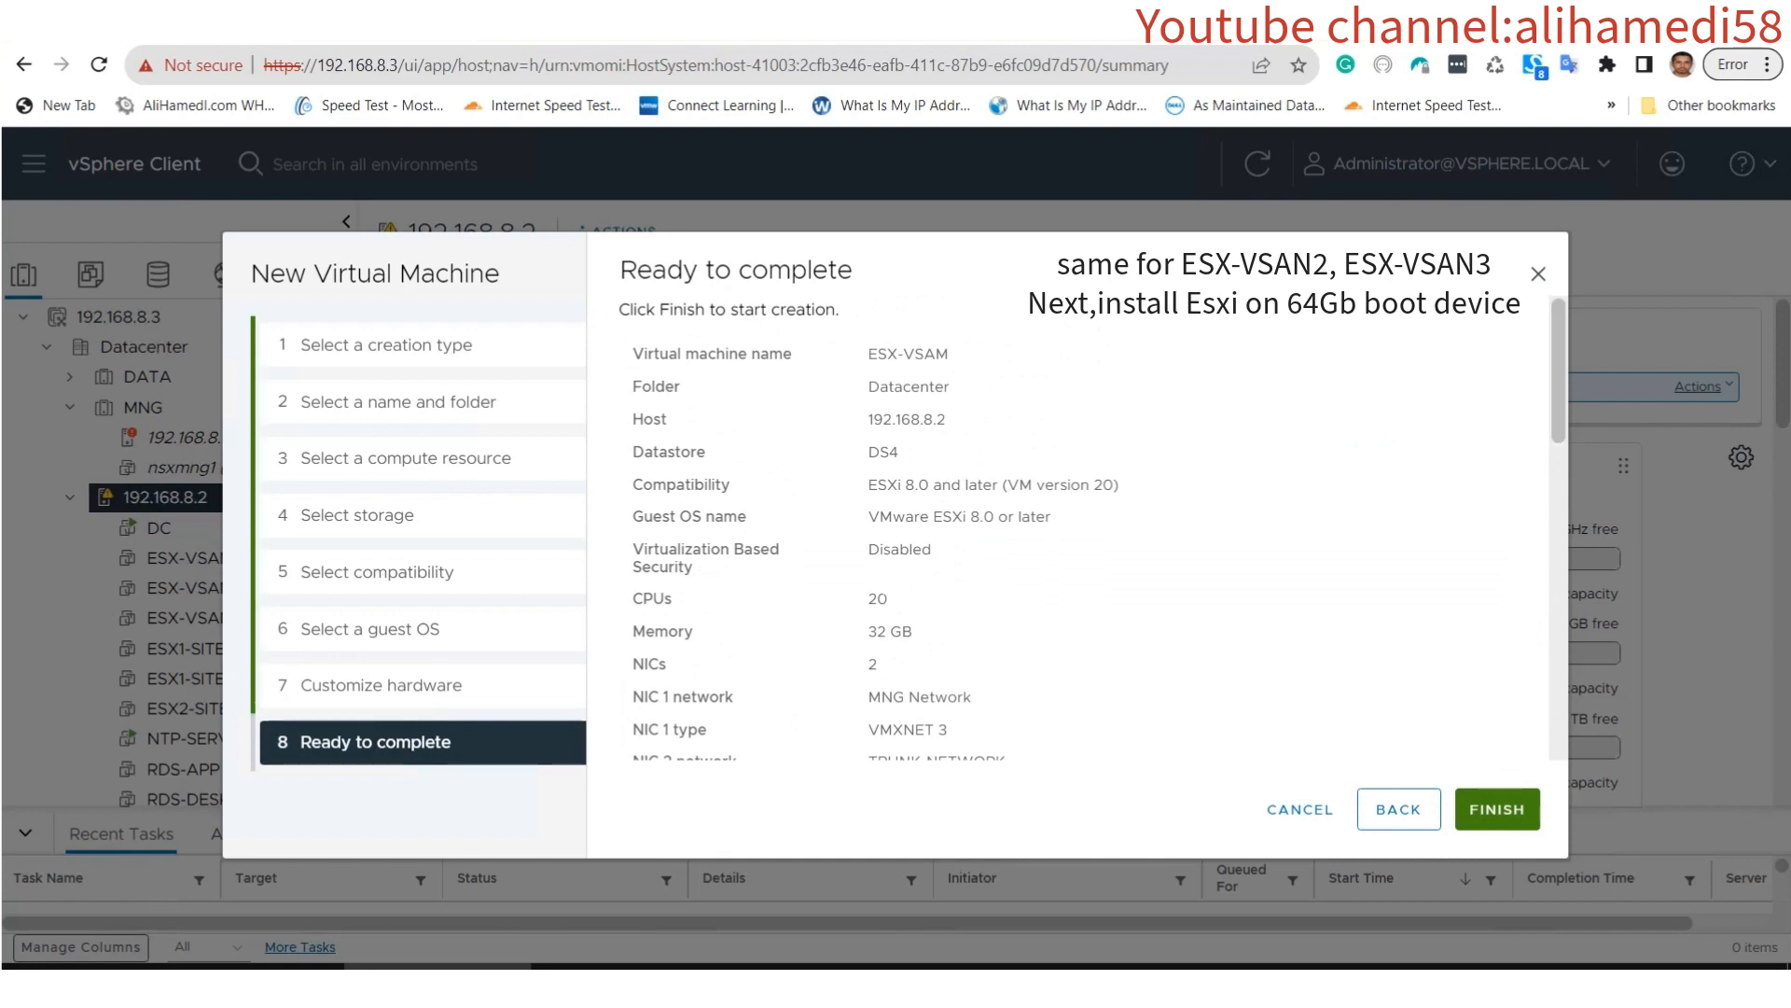
pyautogui.moveTo(995, 517); pyautogui.dragTo(979, 516)
pyautogui.click(1299, 809)
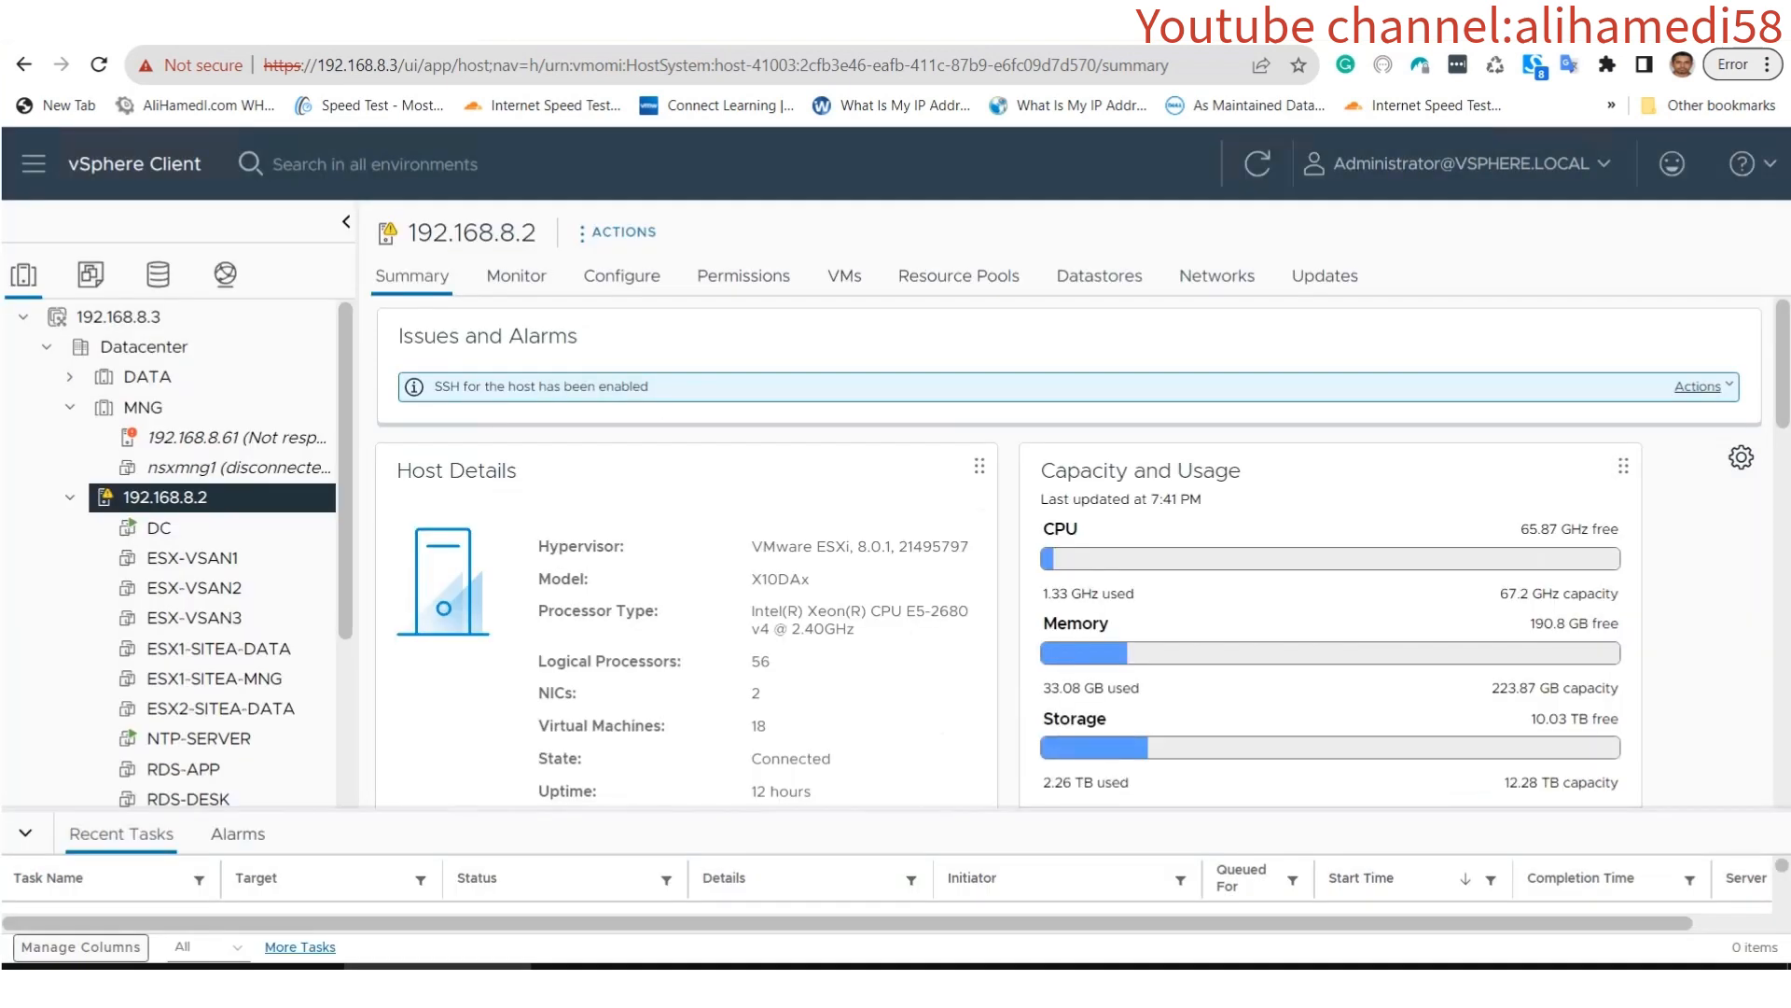
# Look through the ESX-VSAN1, ESX-VSAN2 and ESX-VSAN3 virtual machines and power on ESX-VSAN1.
pyautogui.click(194, 558)
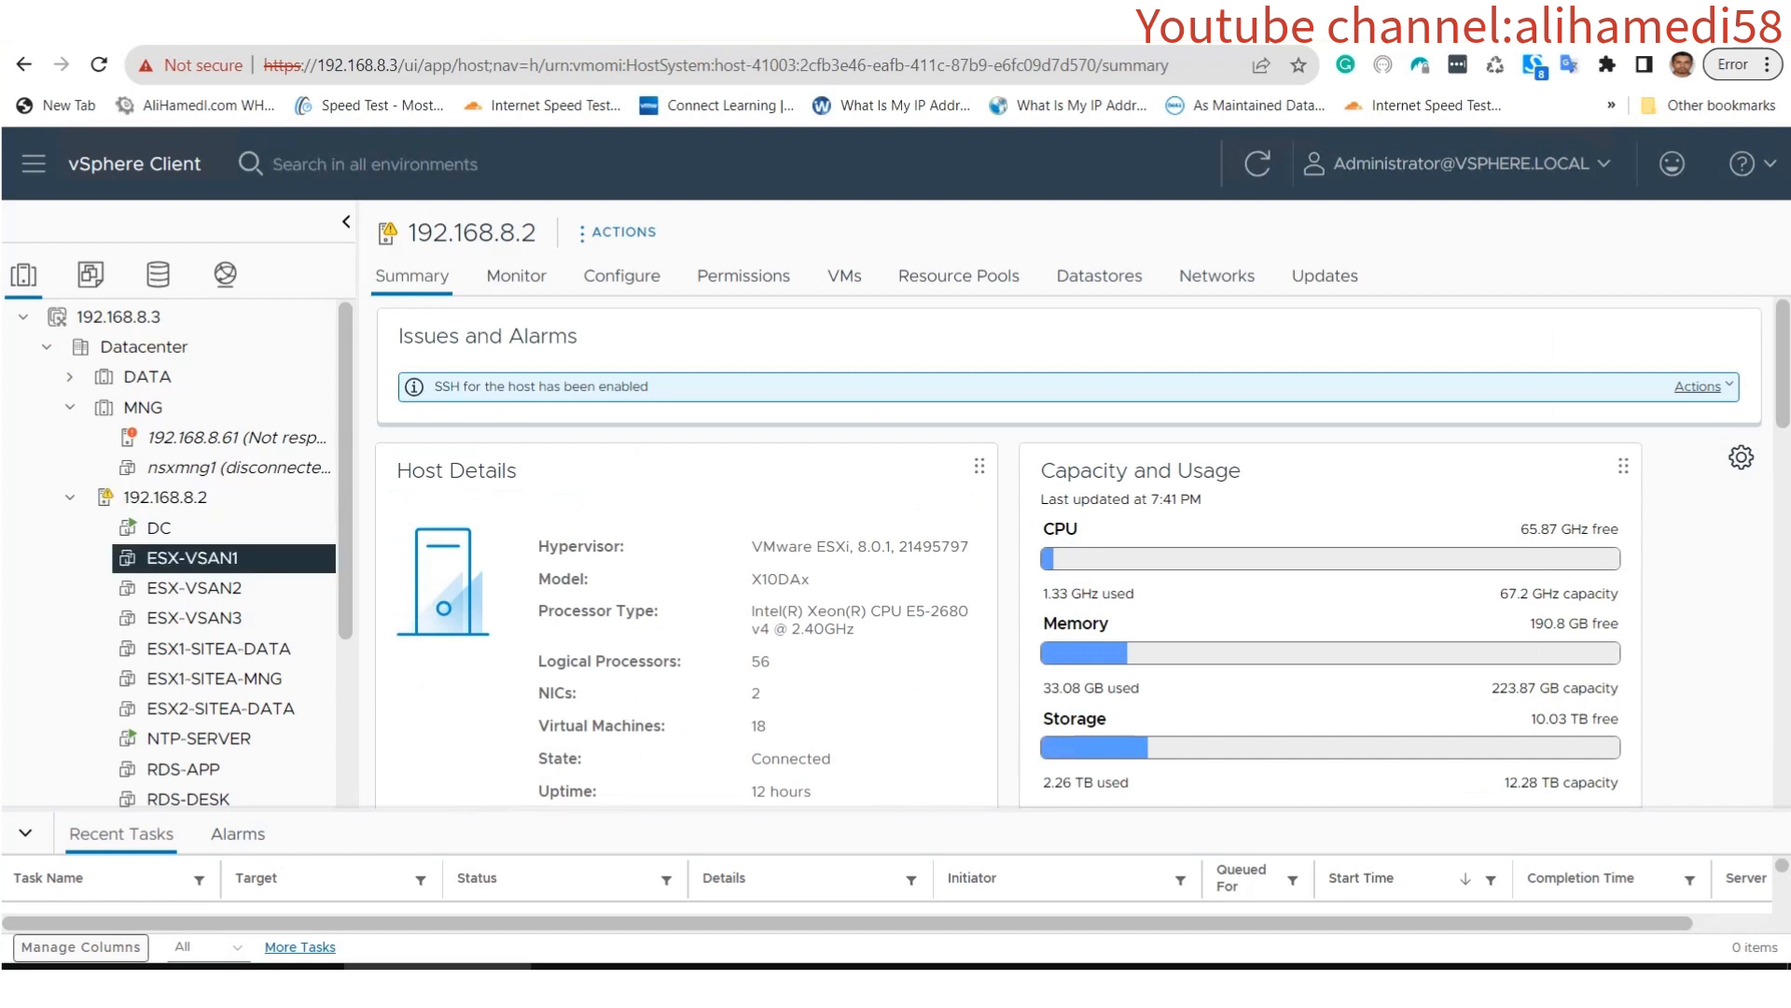
pyautogui.click(224, 618)
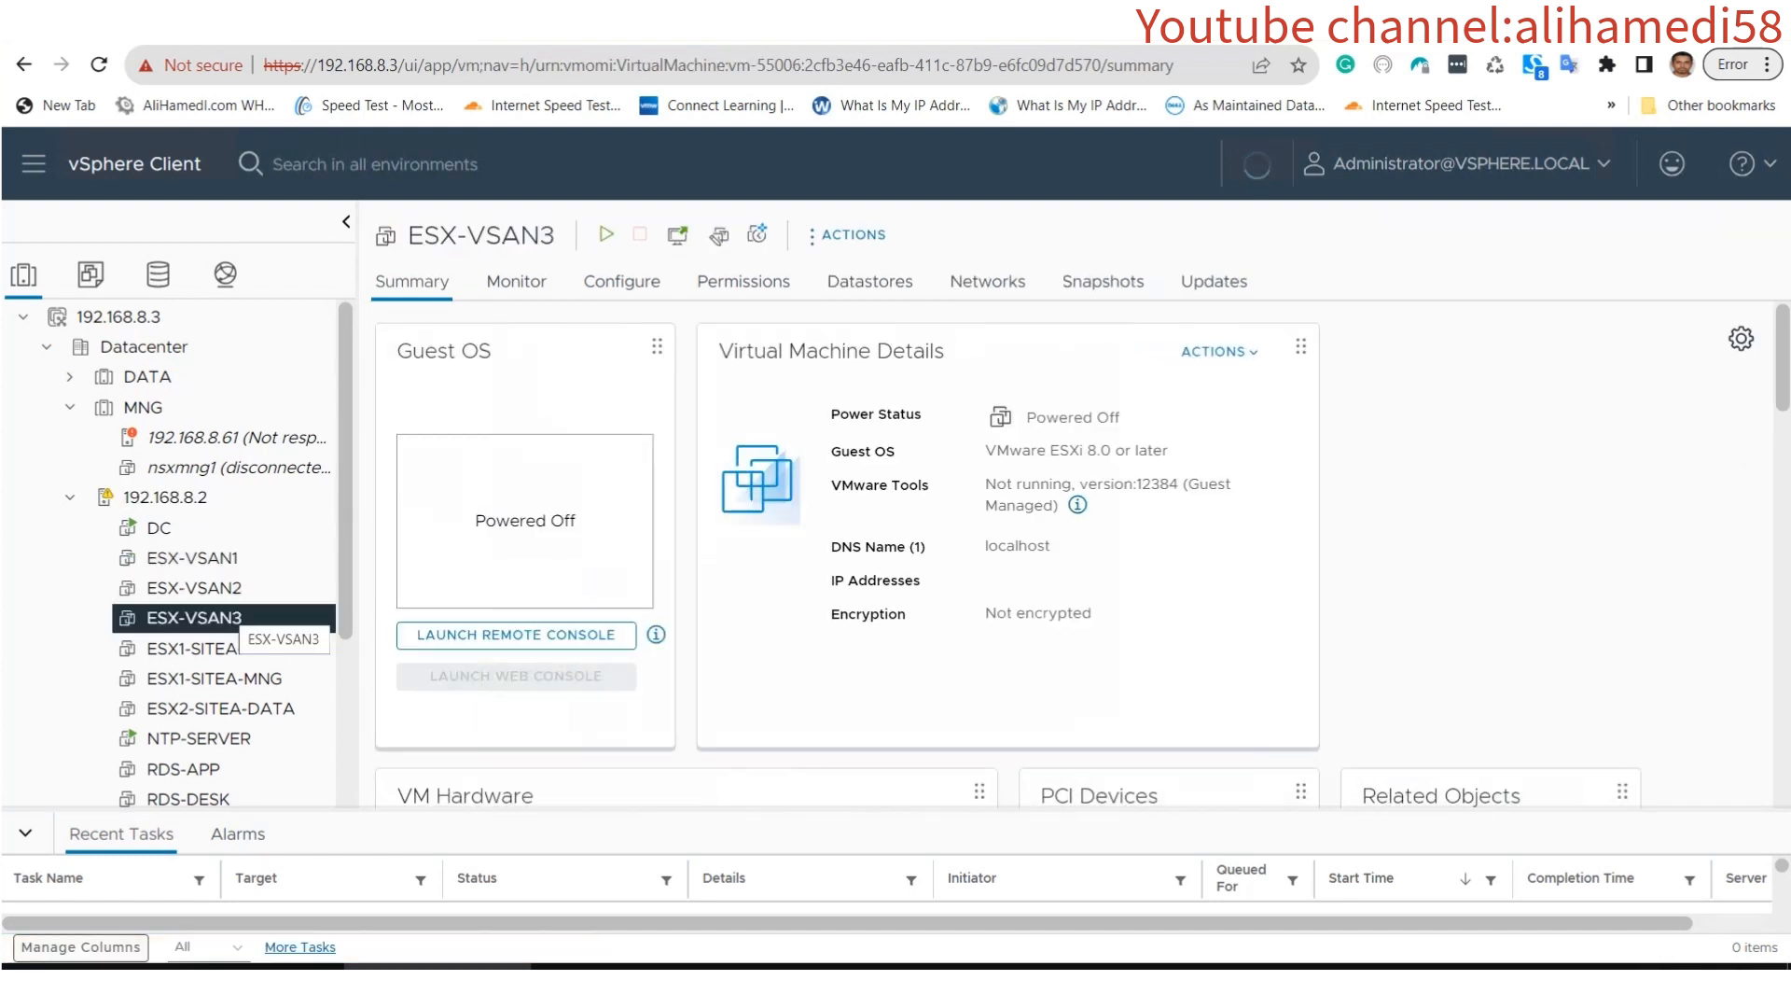
pyautogui.click(224, 588)
pyautogui.click(222, 558)
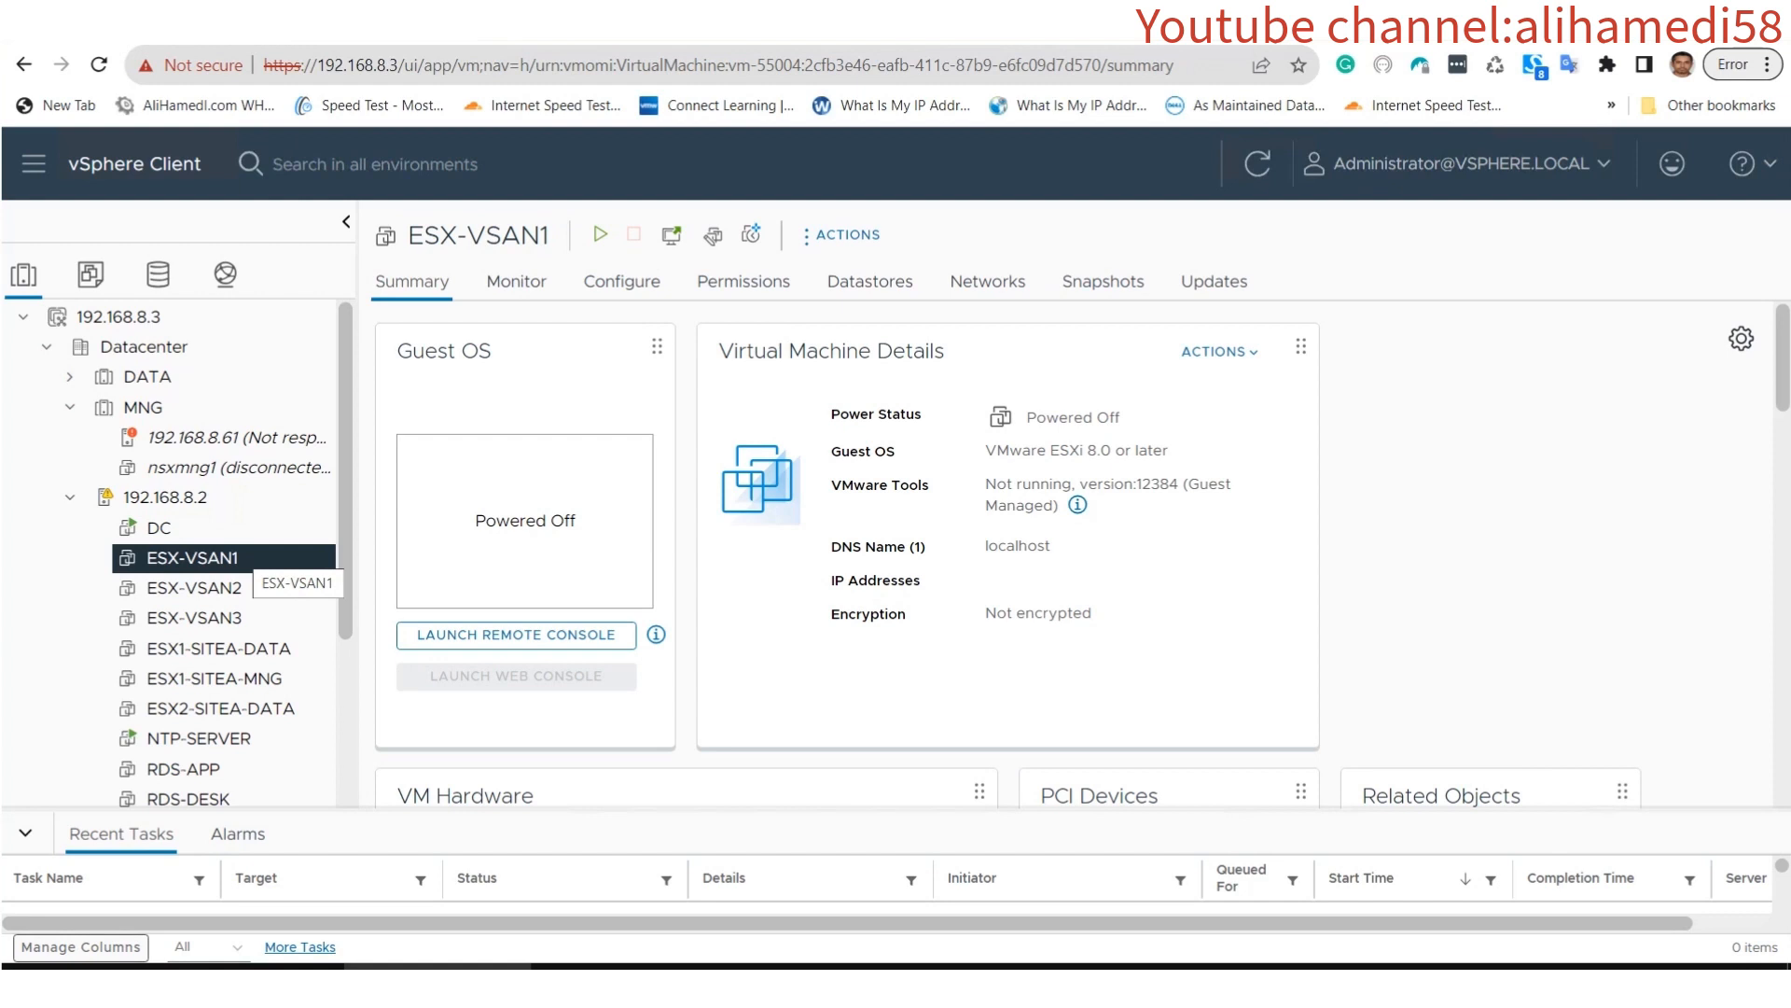
pyautogui.rightClick(233, 557)
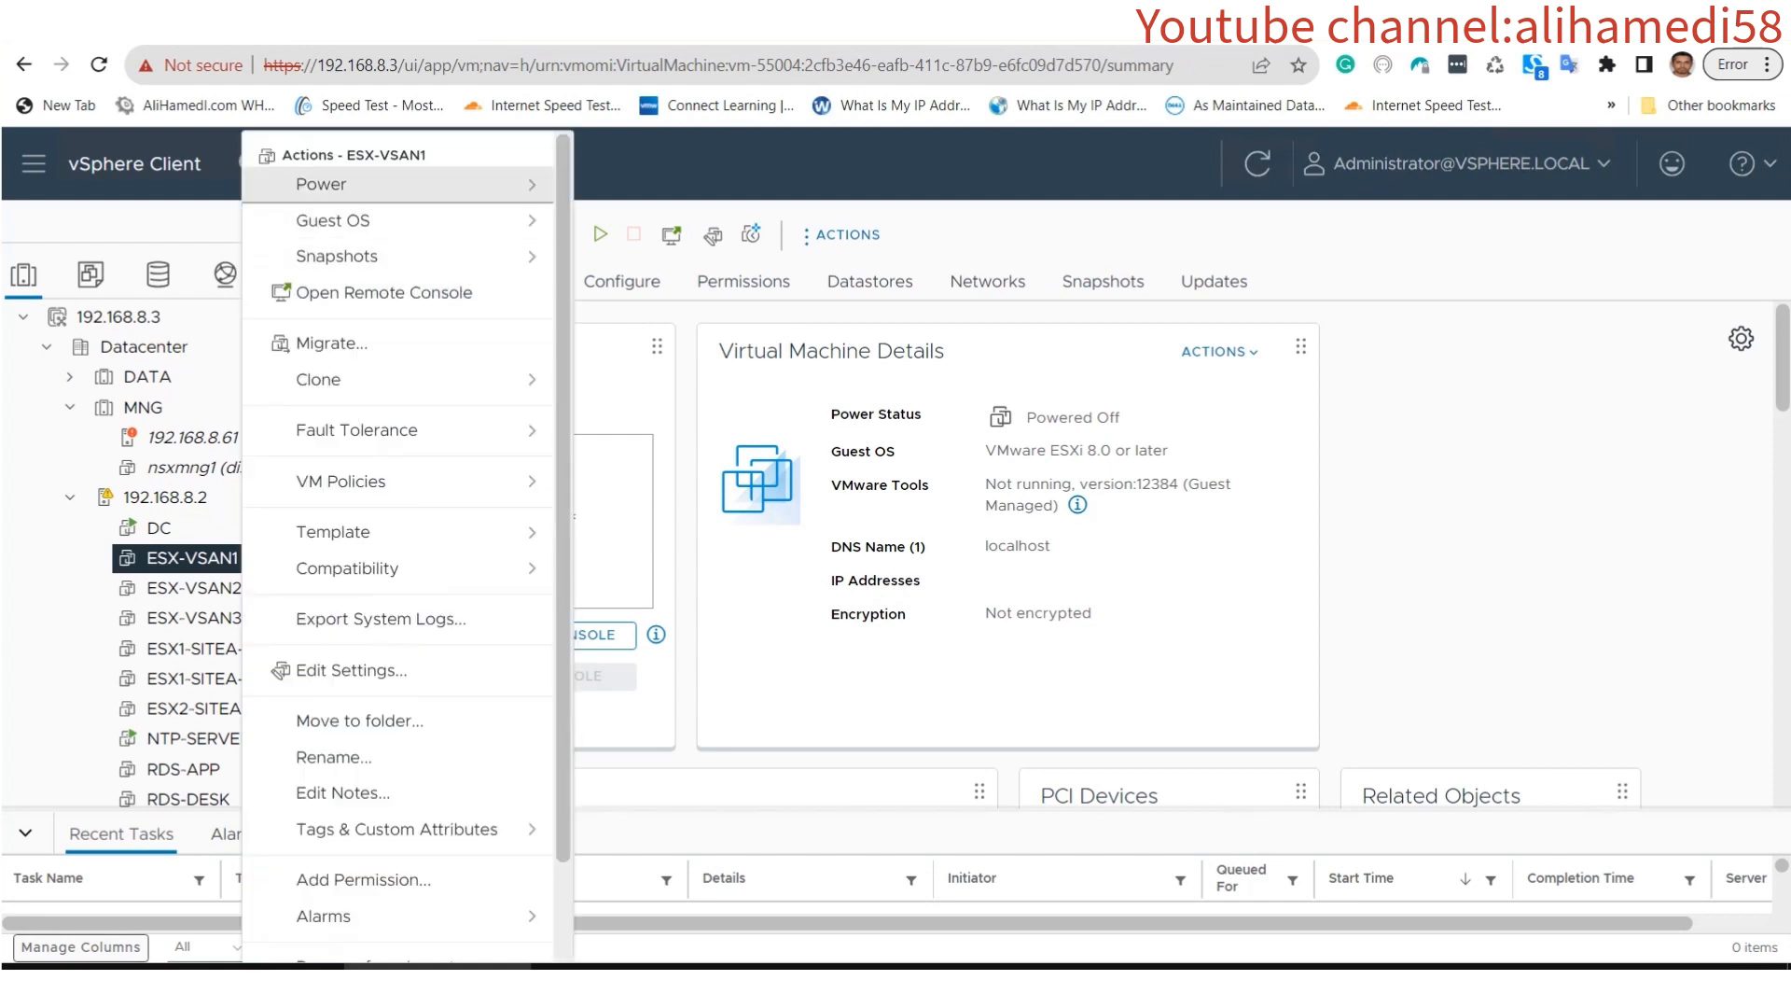
pyautogui.moveTo(321, 185)
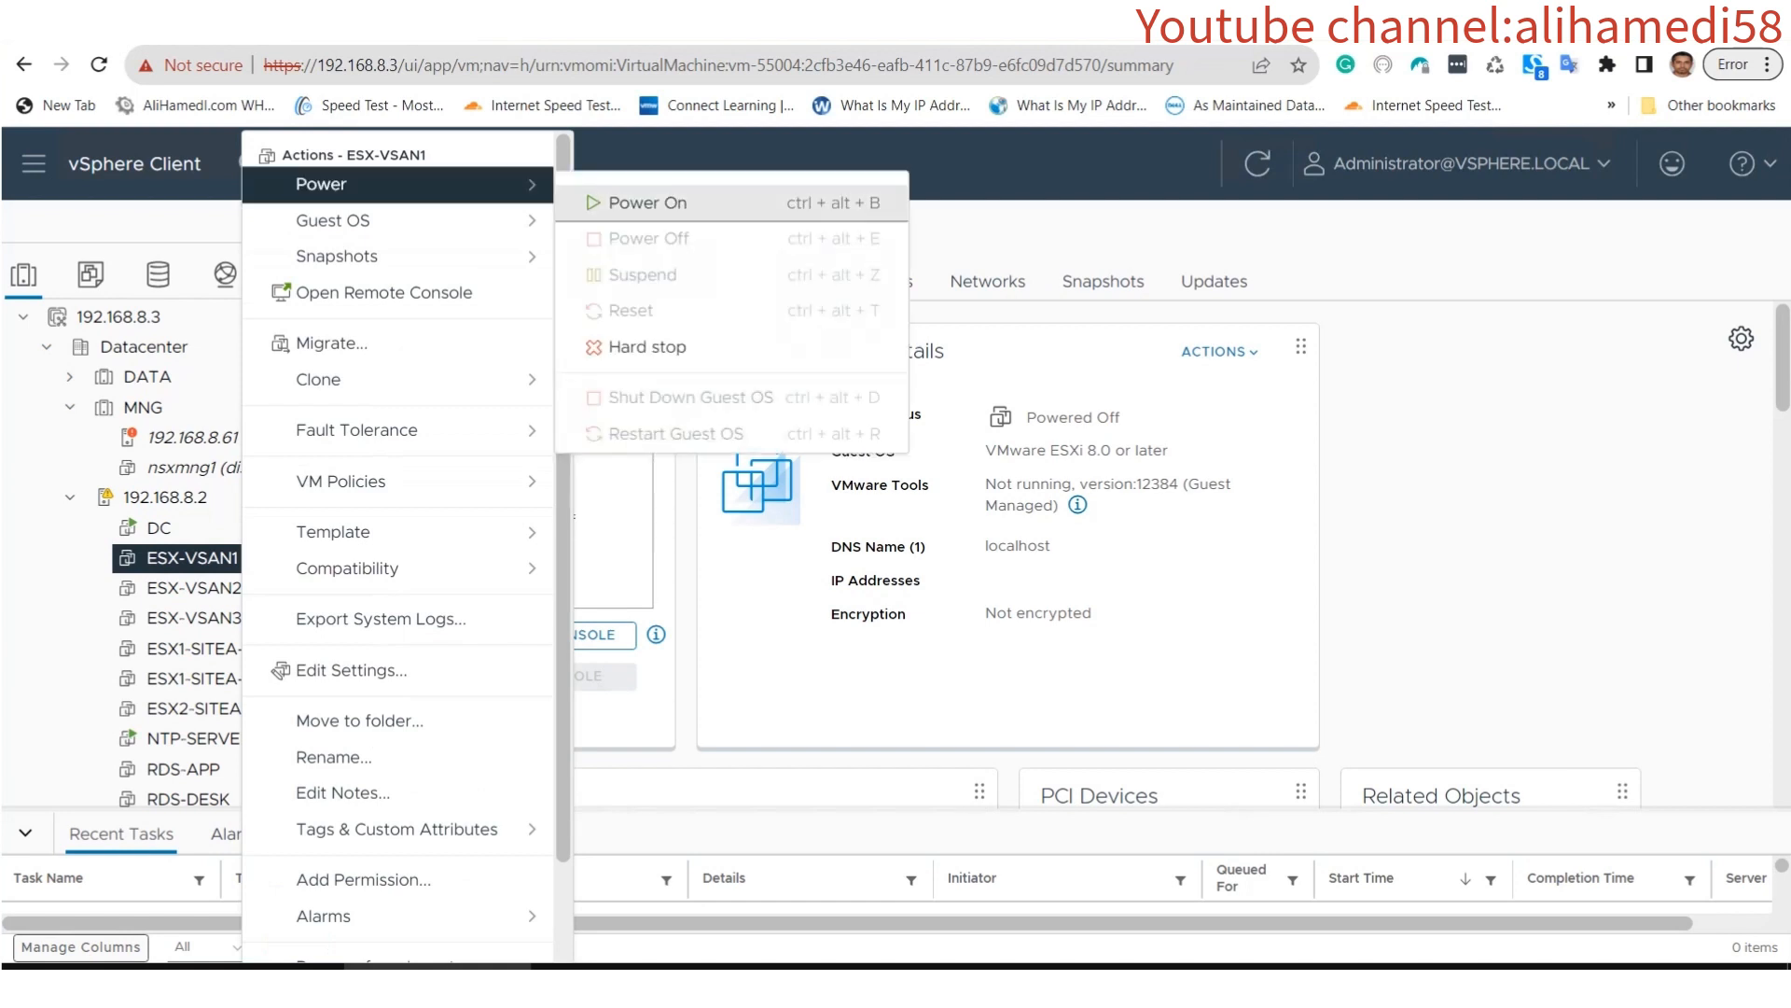
pyautogui.click(645, 202)
# Power on the ESX-VSAN2 virtual machine.
pyautogui.click(194, 587)
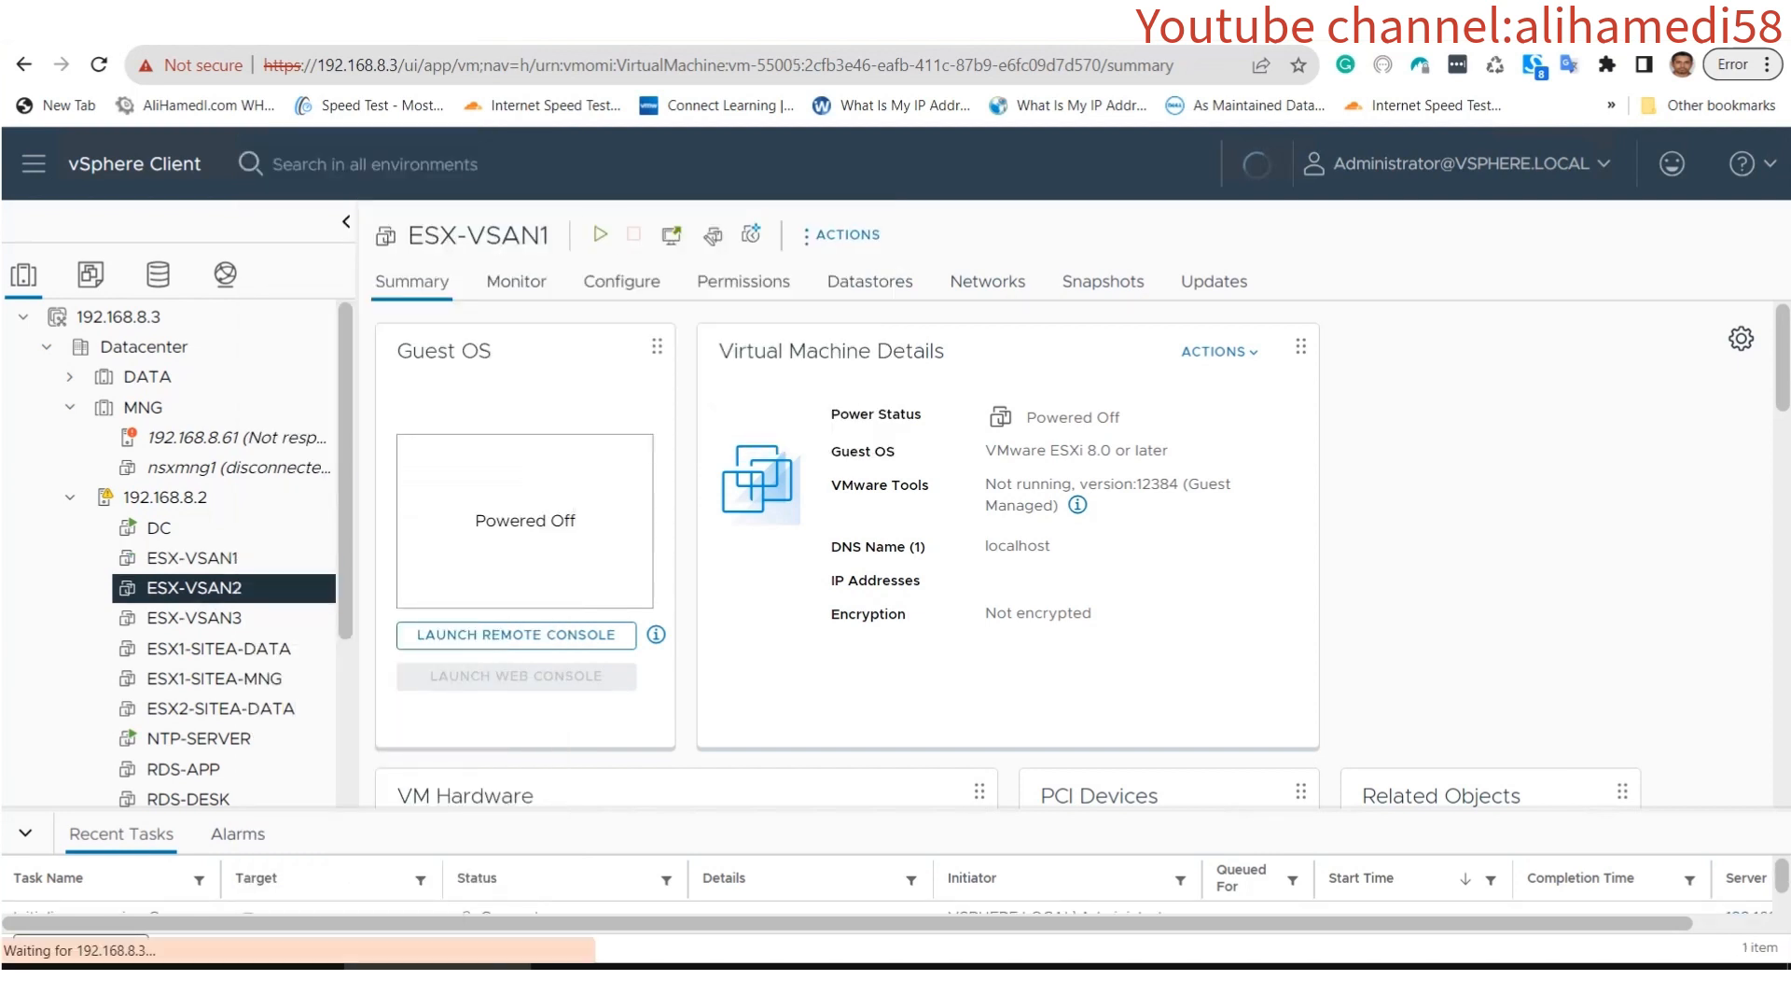
pyautogui.rightClick(194, 588)
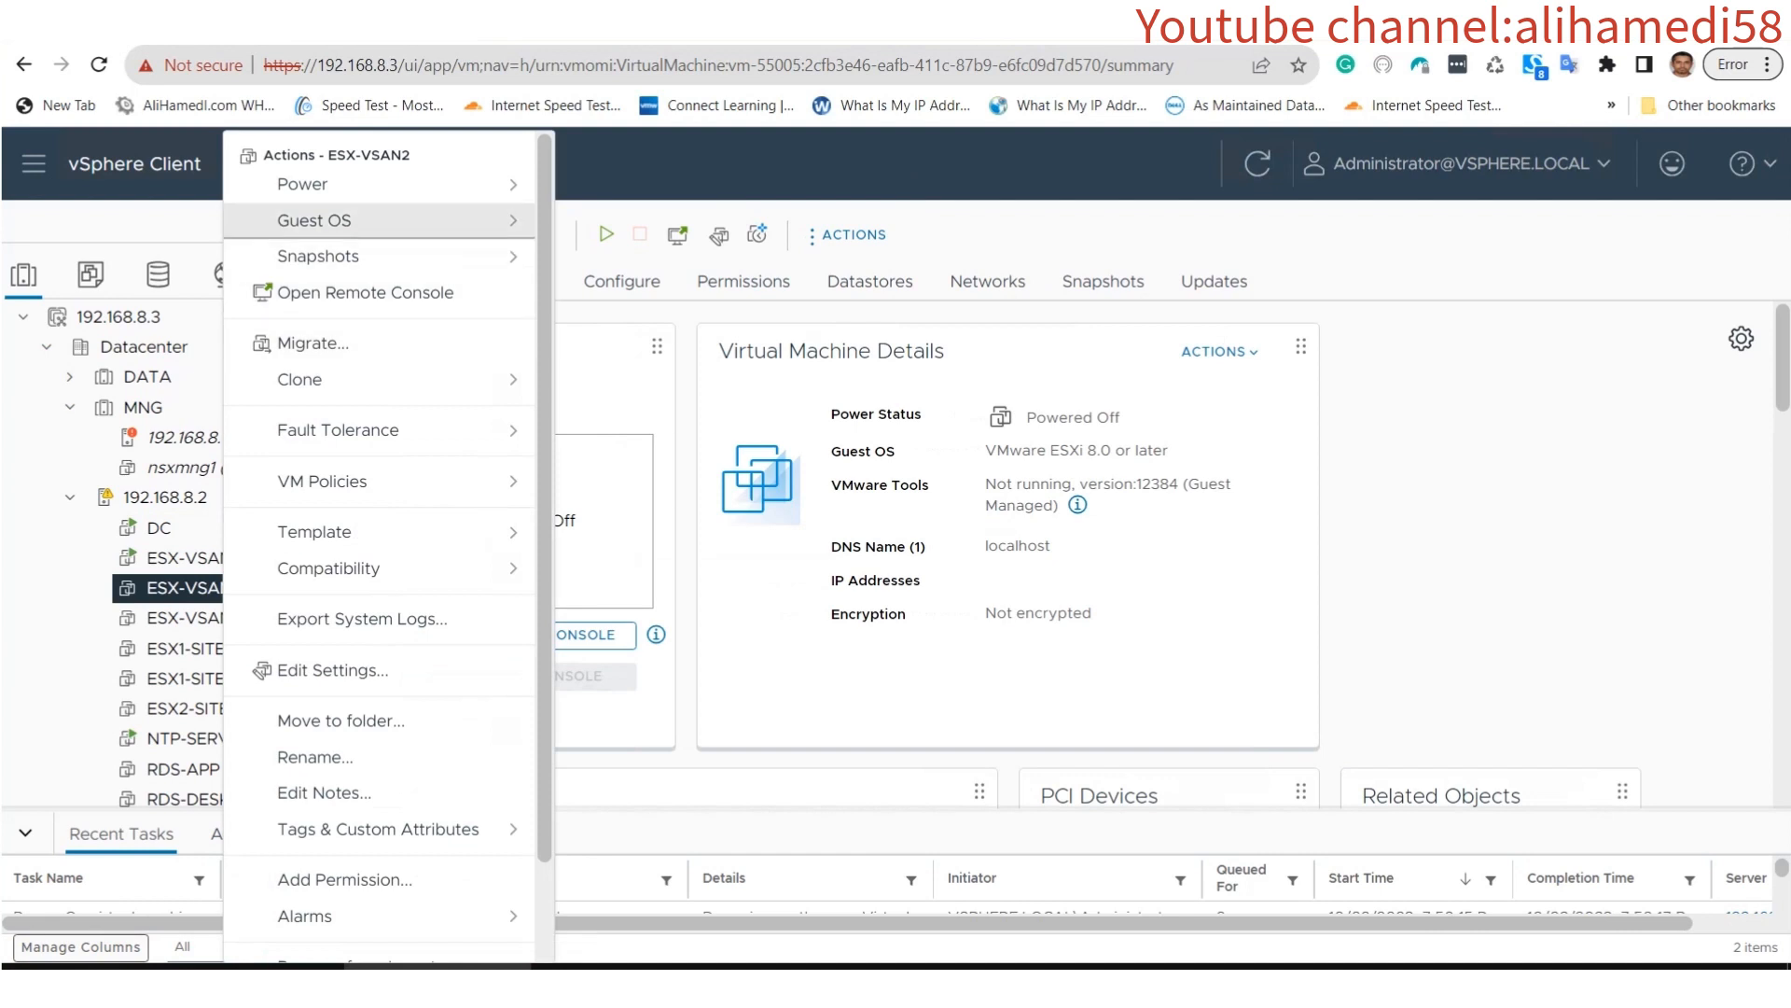
pyautogui.moveTo(308, 185)
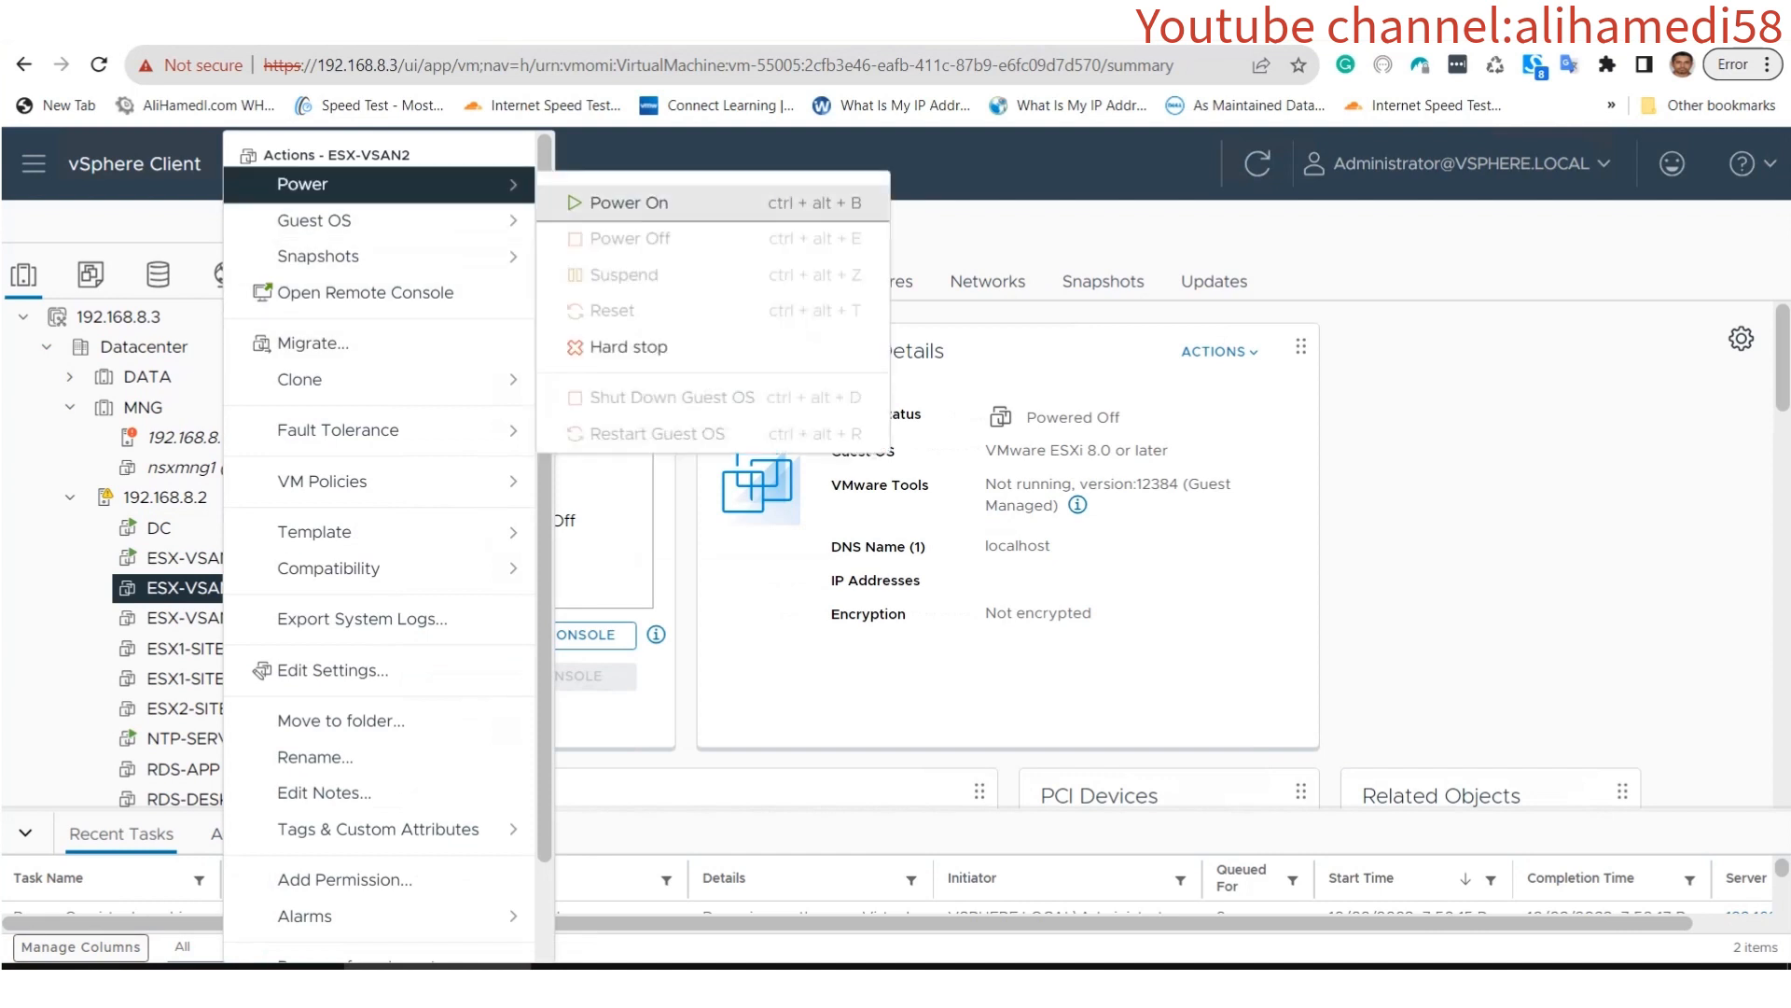
pyautogui.click(630, 202)
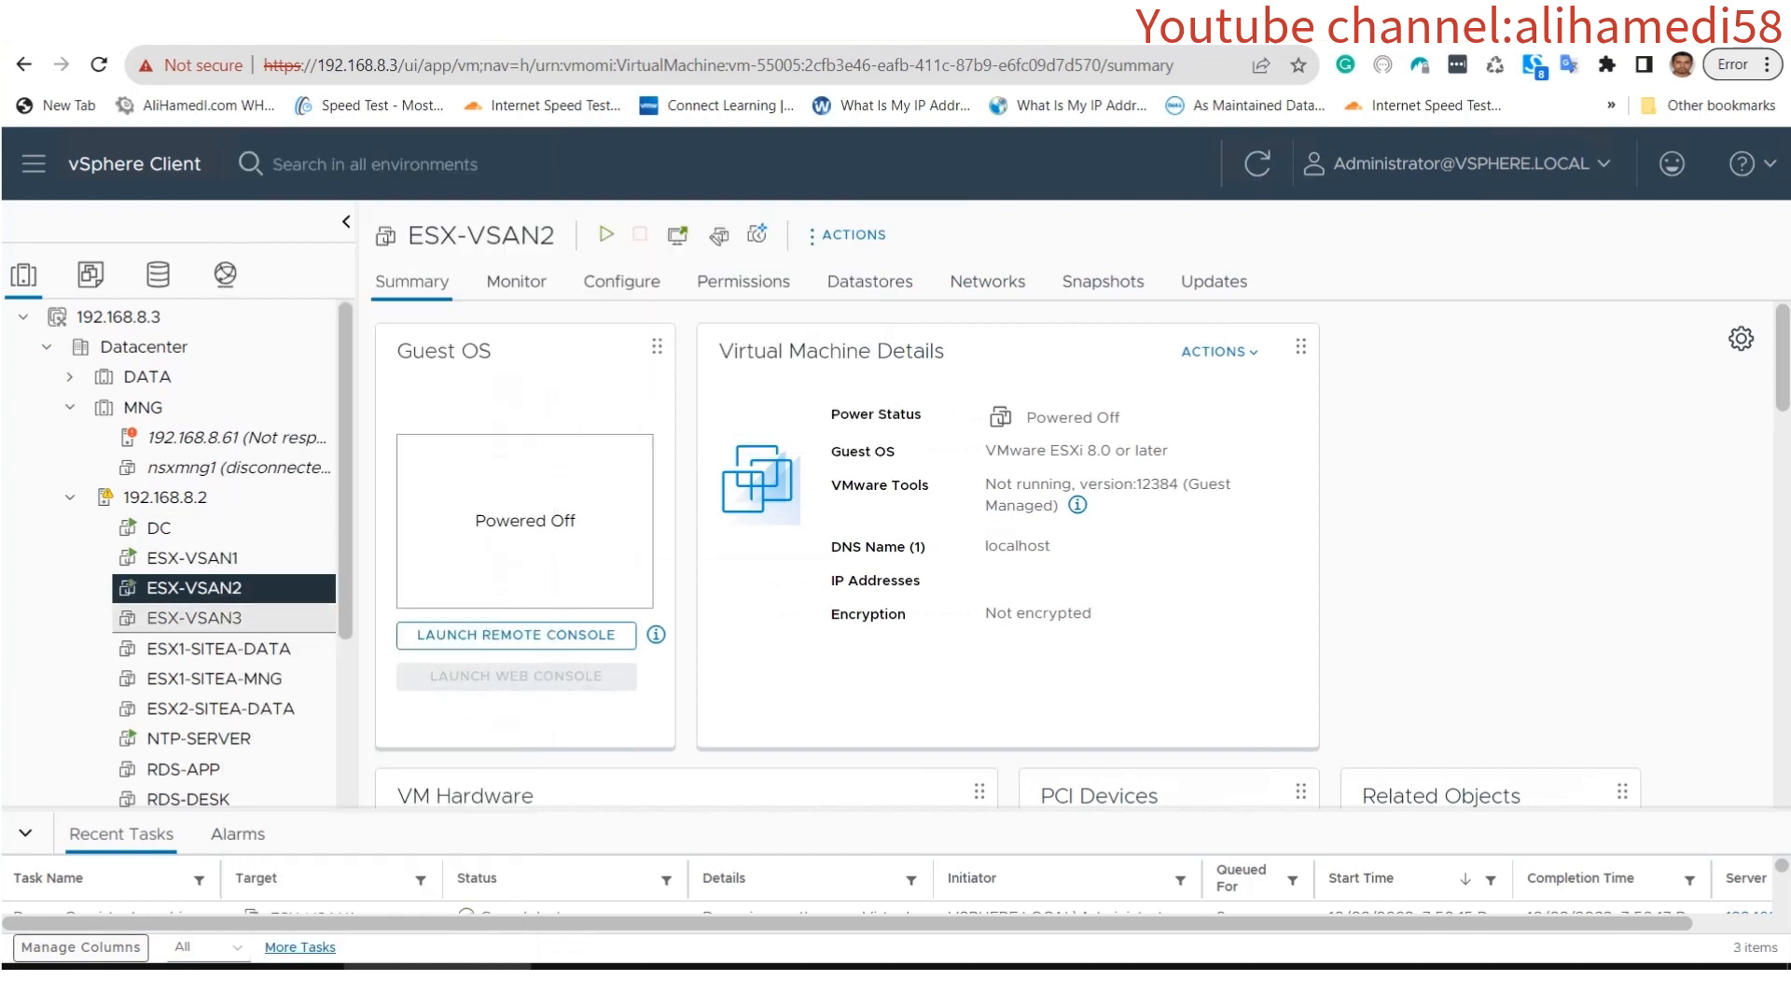
# Power on the ESX-VSAN3 virtual machine.
pyautogui.click(194, 618)
pyautogui.rightClick(194, 618)
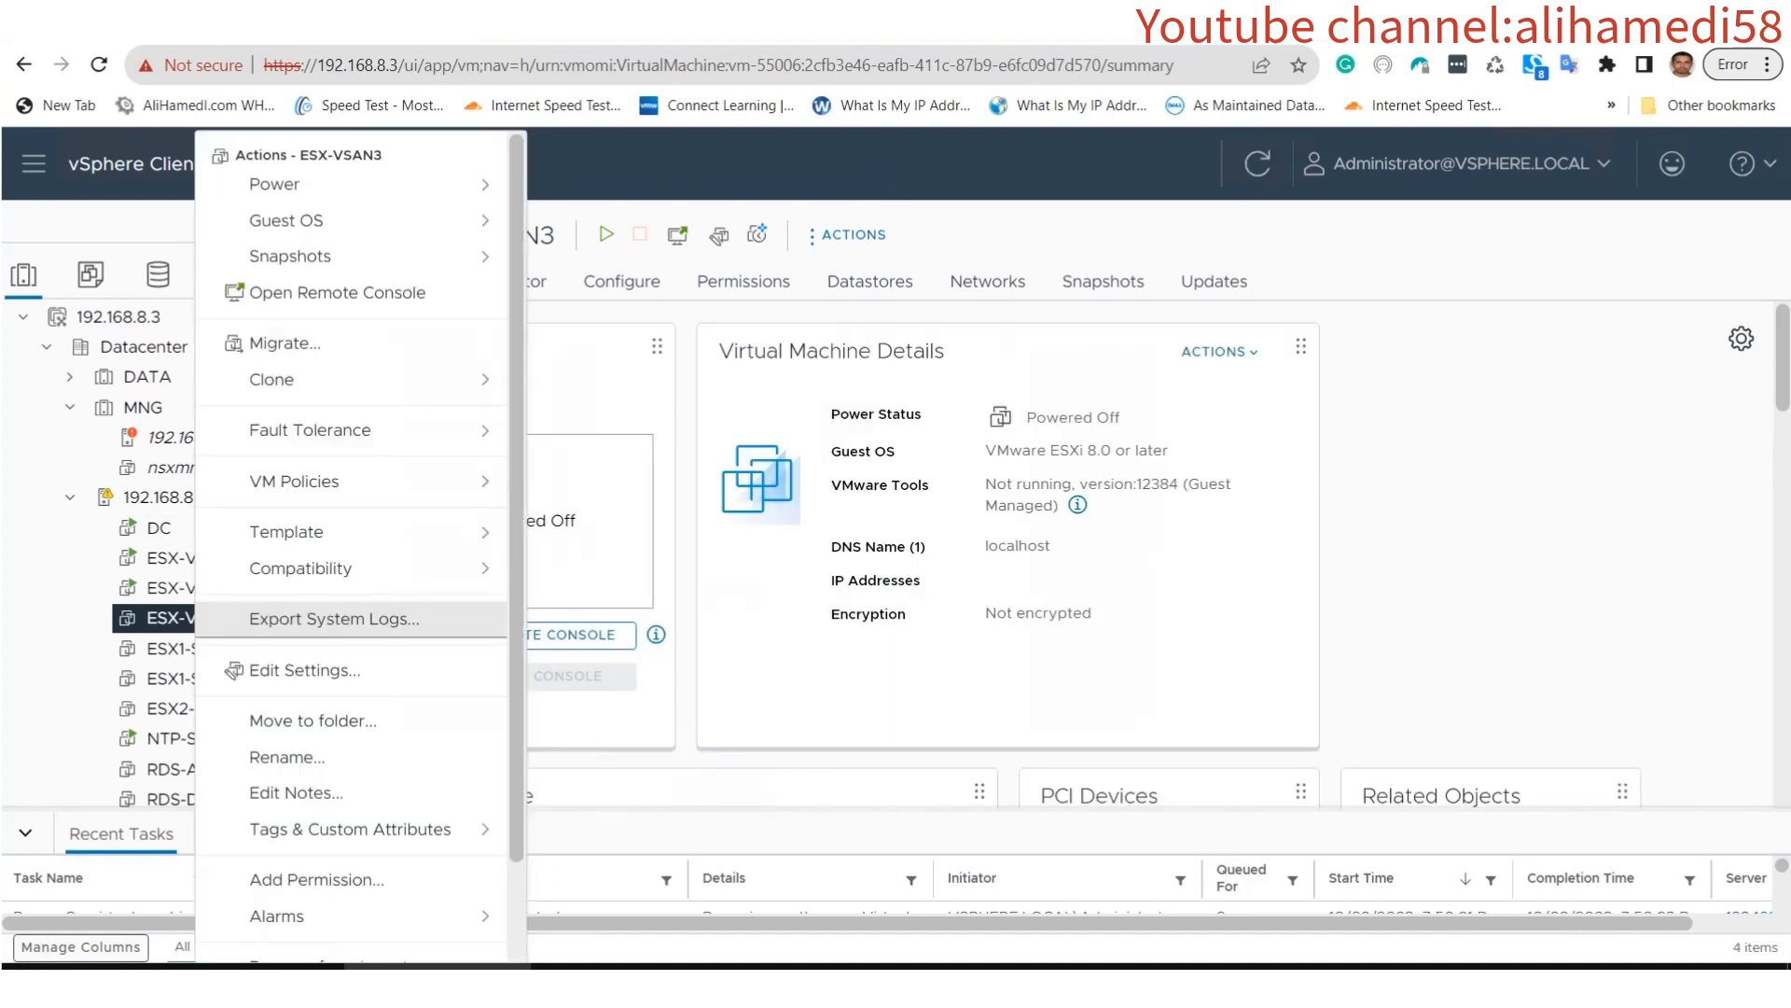
pyautogui.moveTo(280, 184)
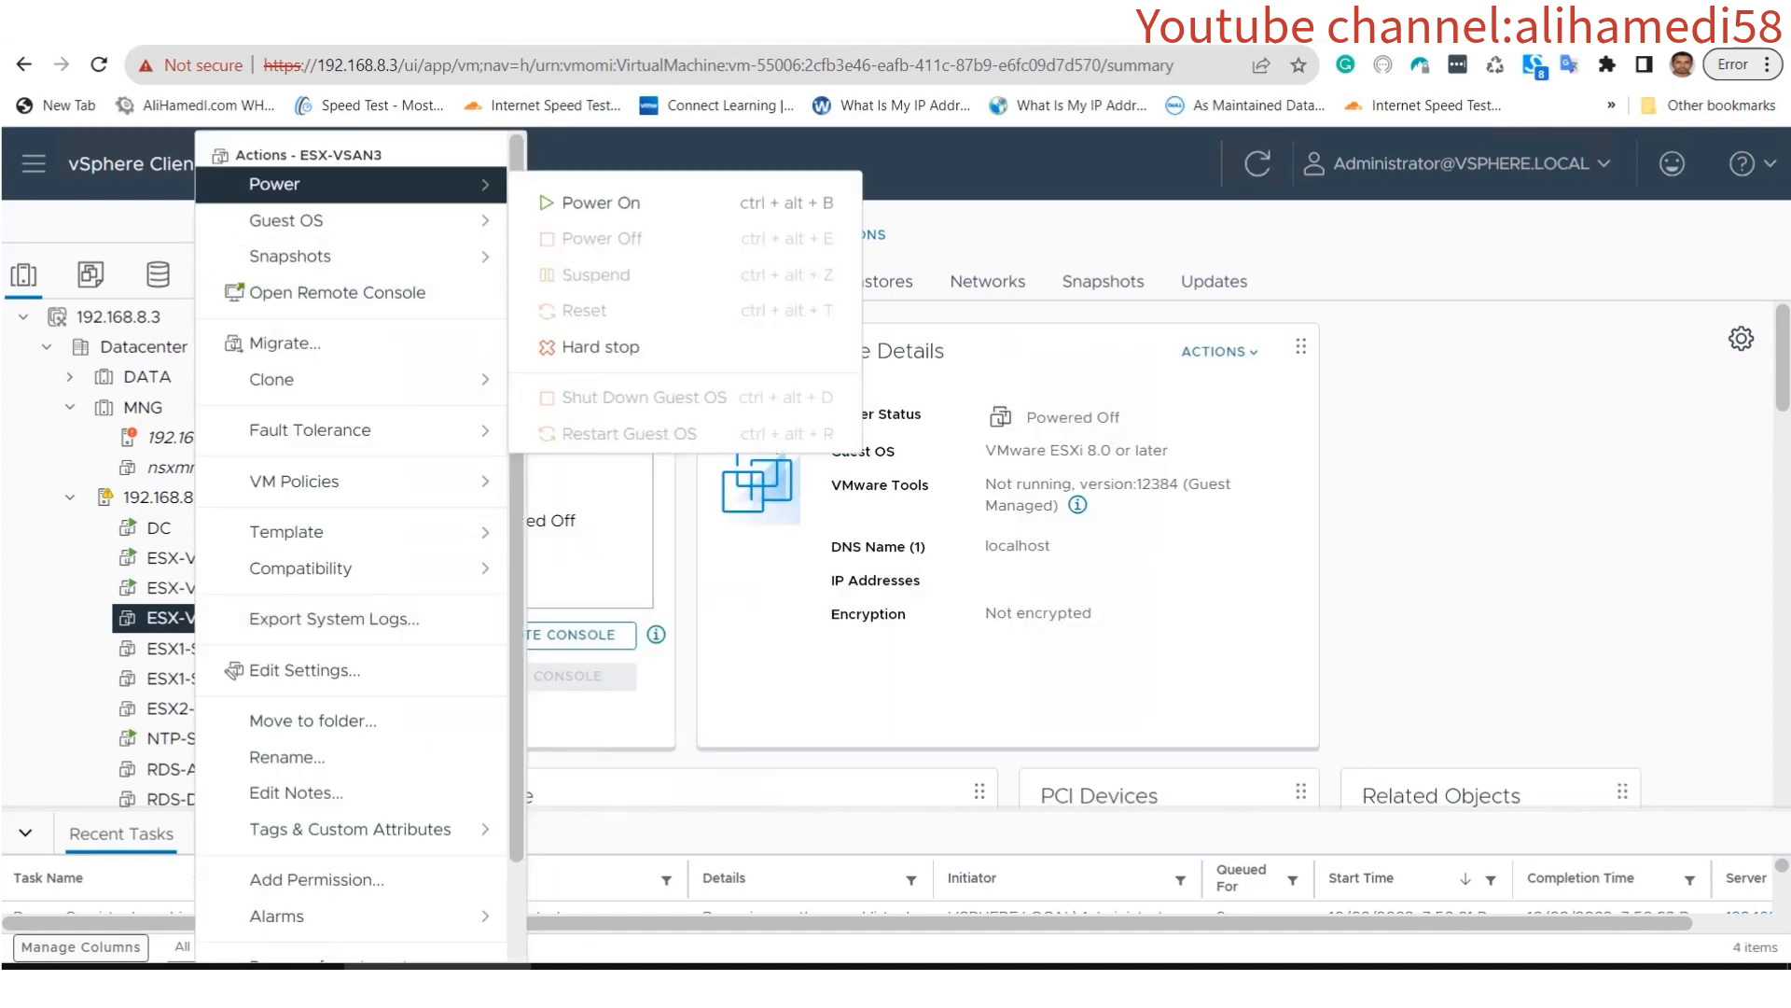
pyautogui.click(597, 202)
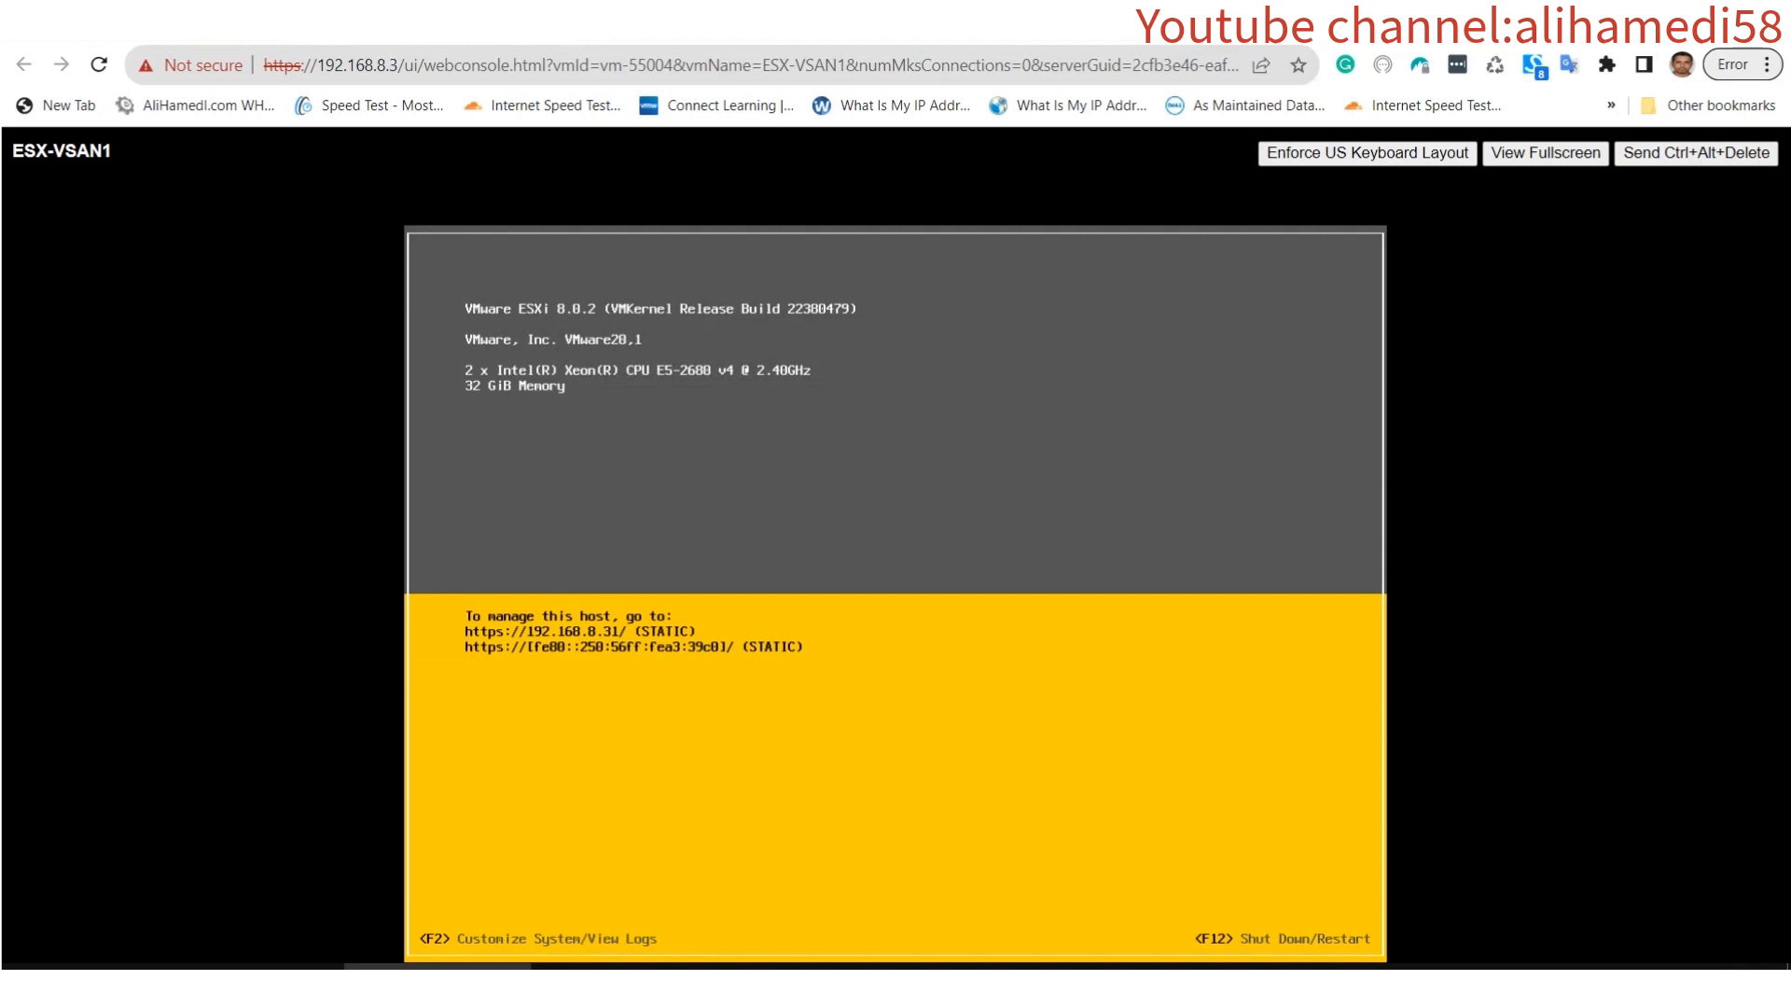
# Log in to system customization in the ESX-VSAN1 web console as root with the account password.
pyautogui.press('F2')
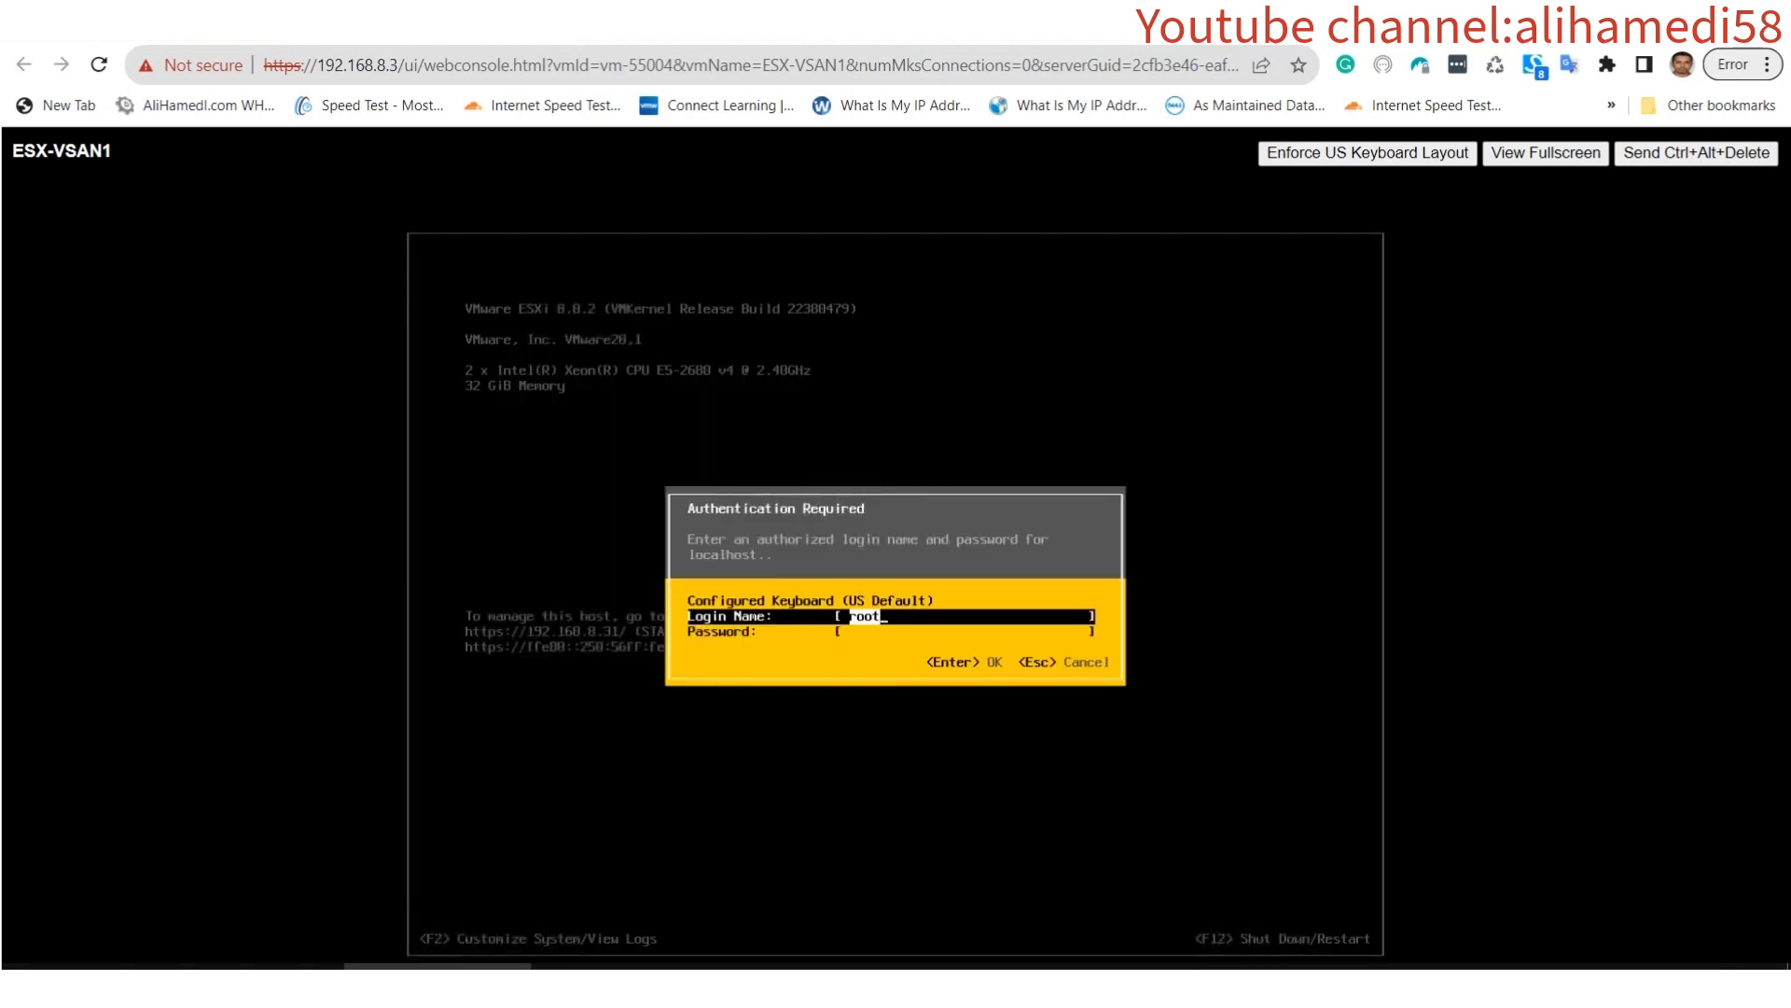
pyautogui.press('Tab')
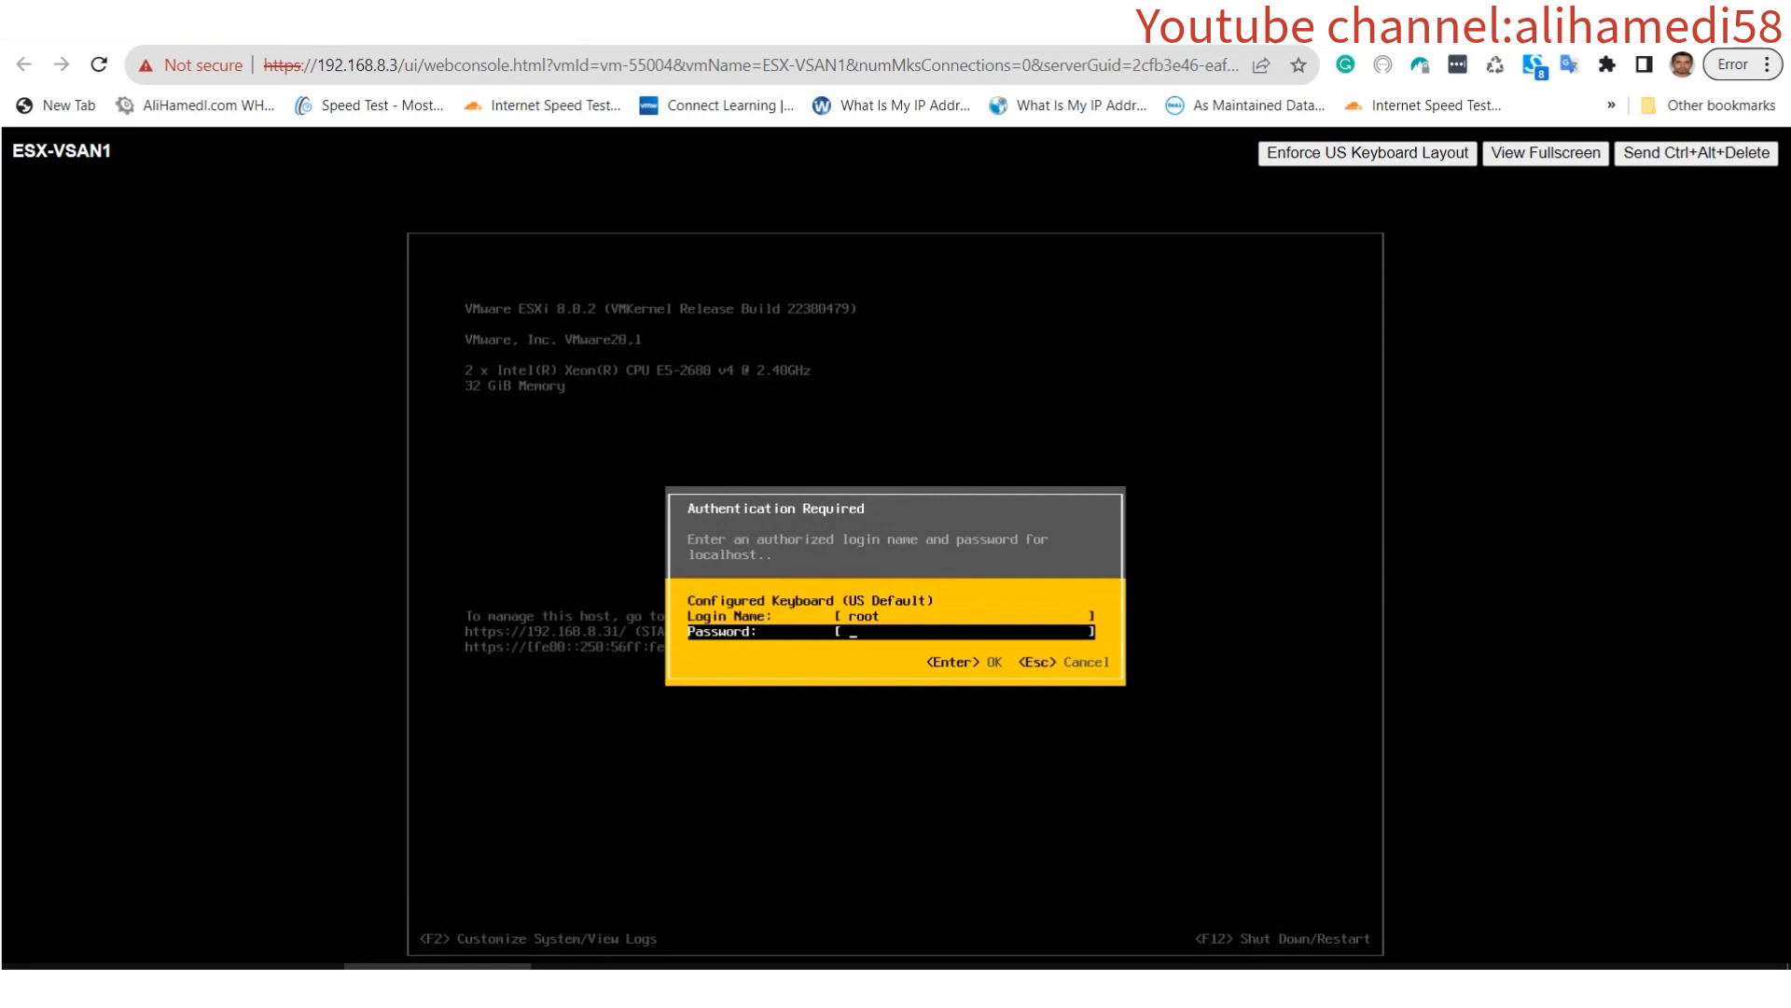
pyautogui.write('********')
pyautogui.press('Return')
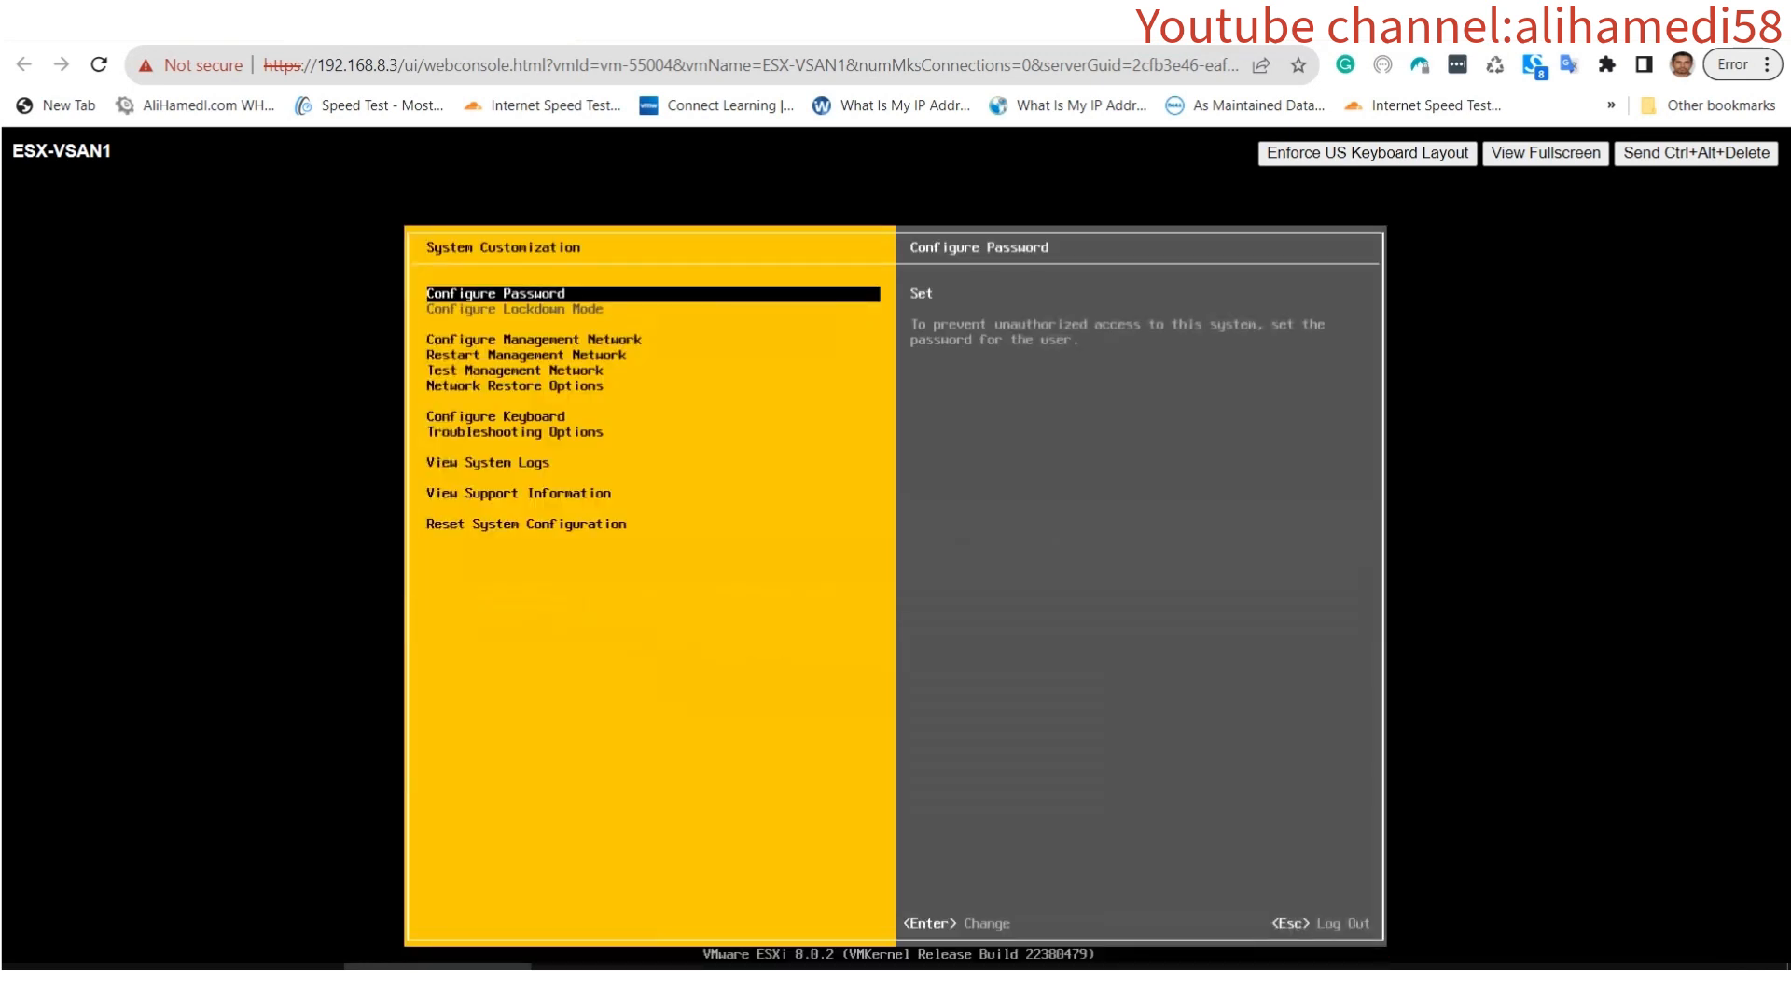
# Check which network adapters are assigned to the ESXi host's management network, keeping the current selection.
pyautogui.press('Down')
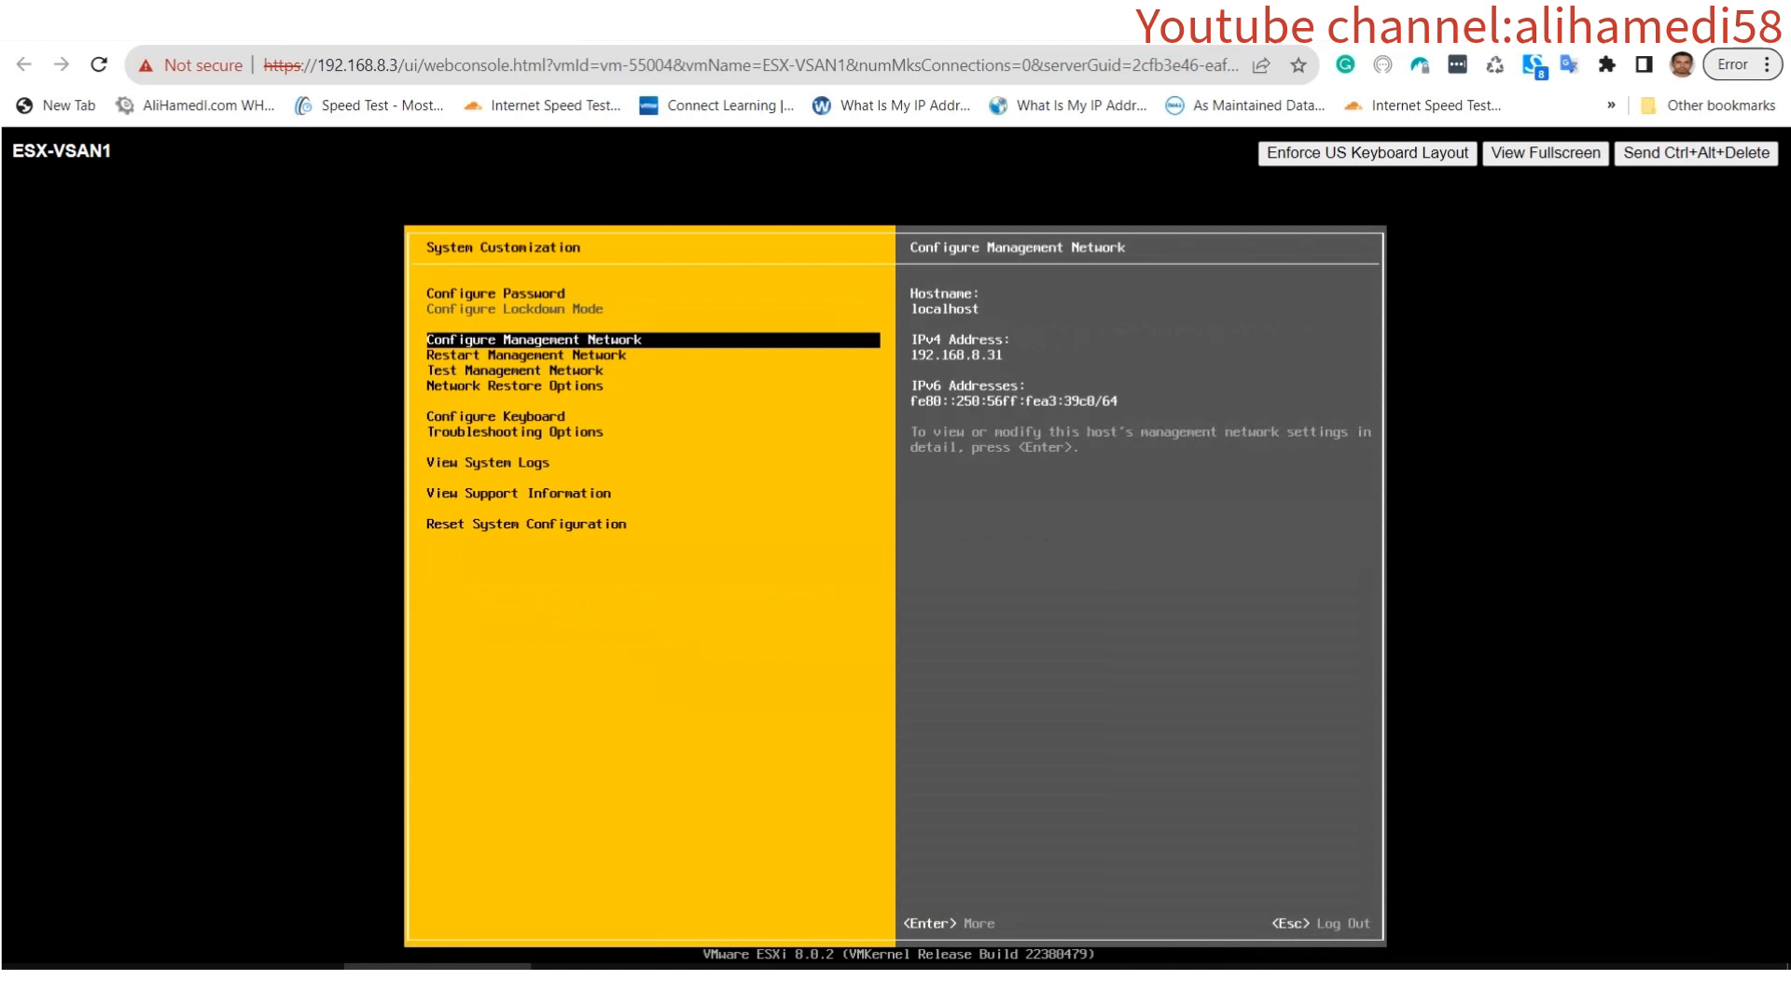
pyautogui.press('Return')
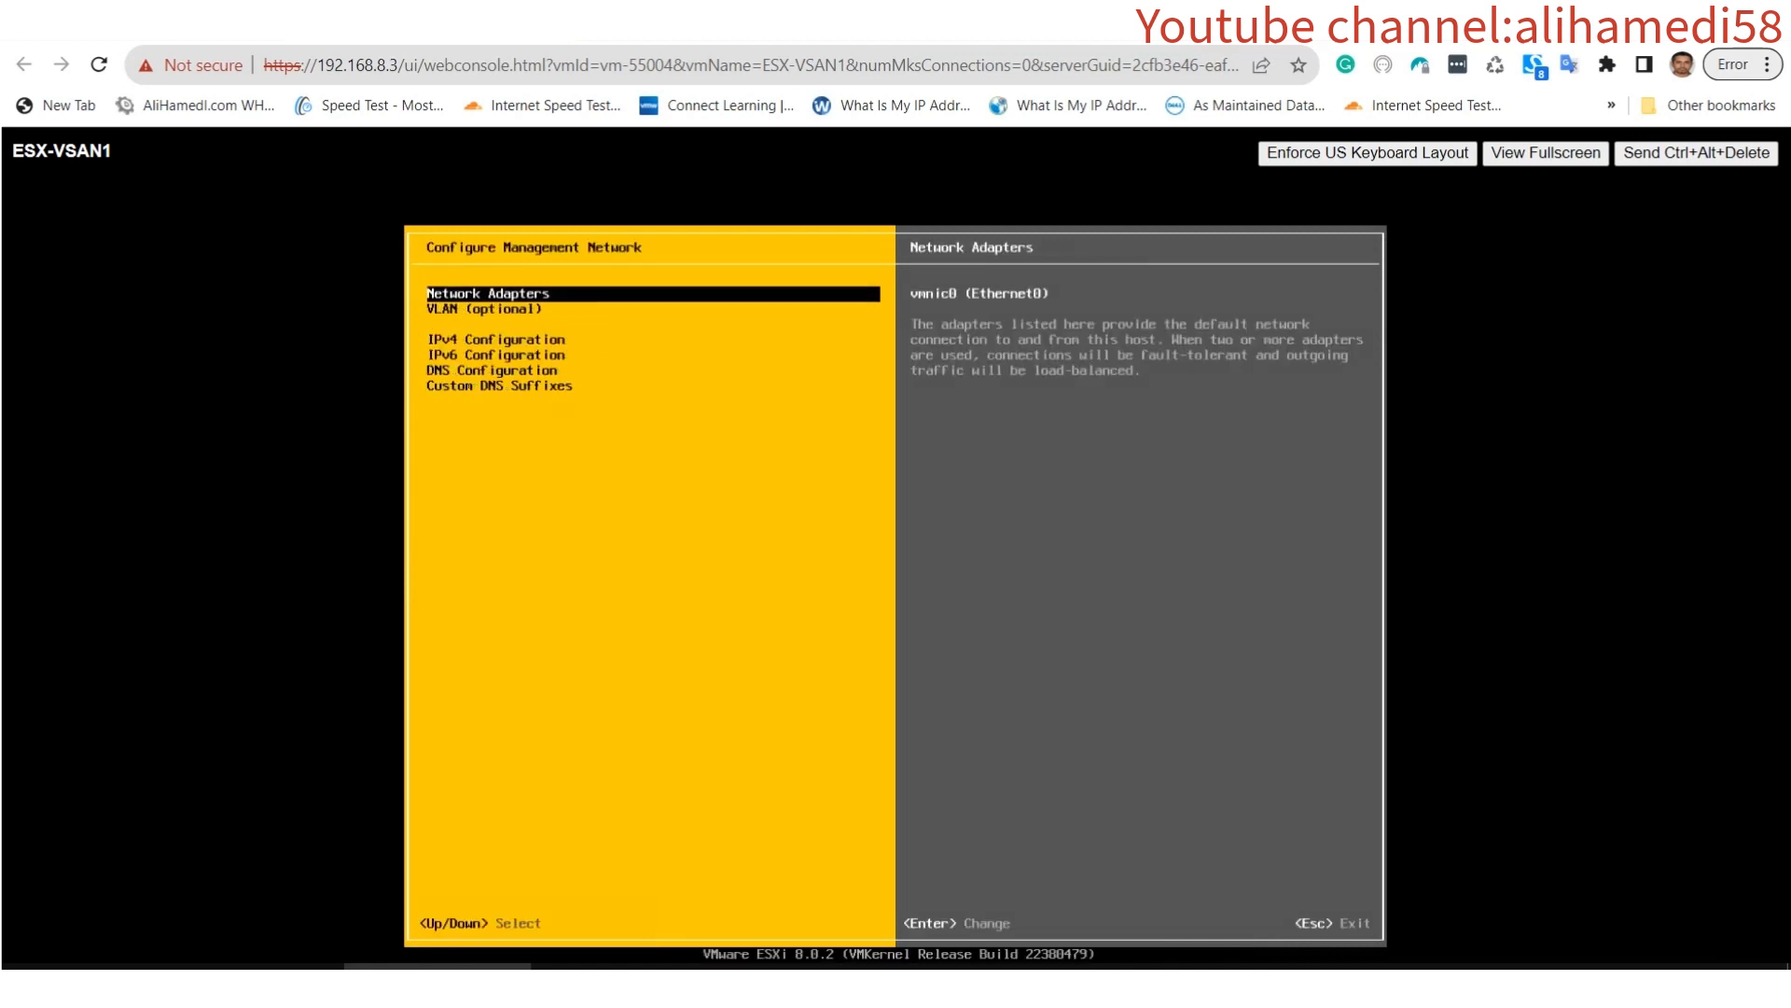
pyautogui.press('Return')
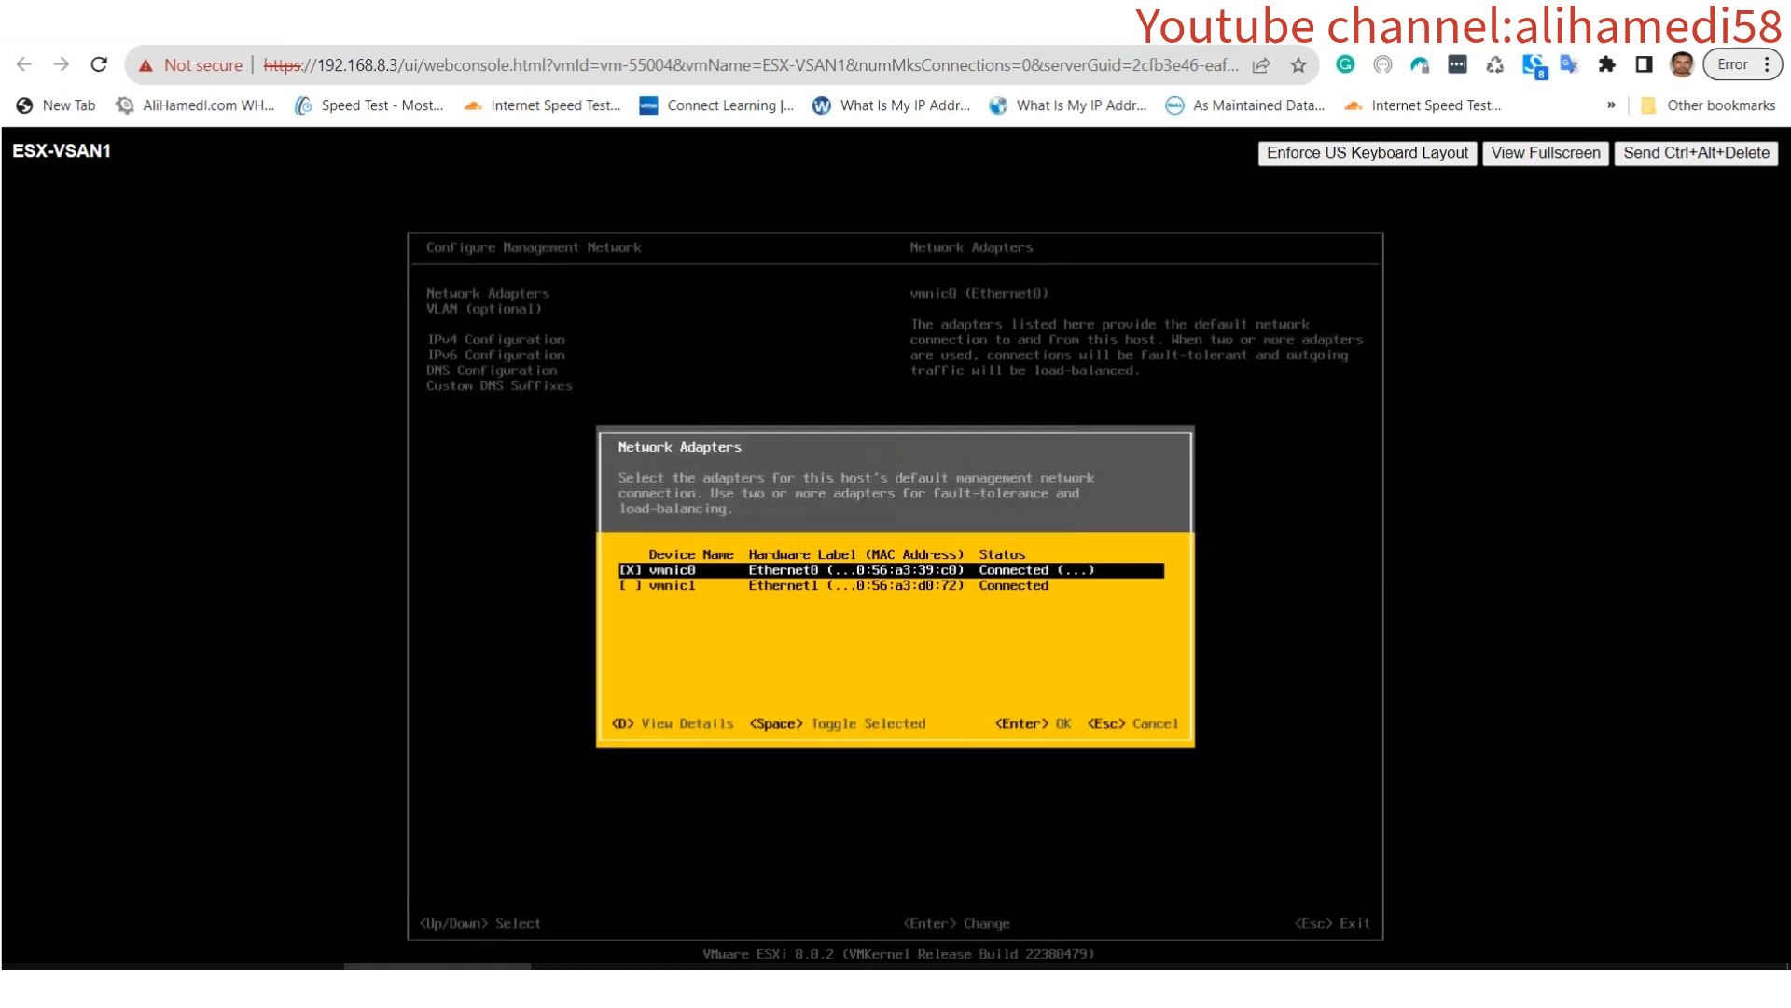
pyautogui.press('Return')
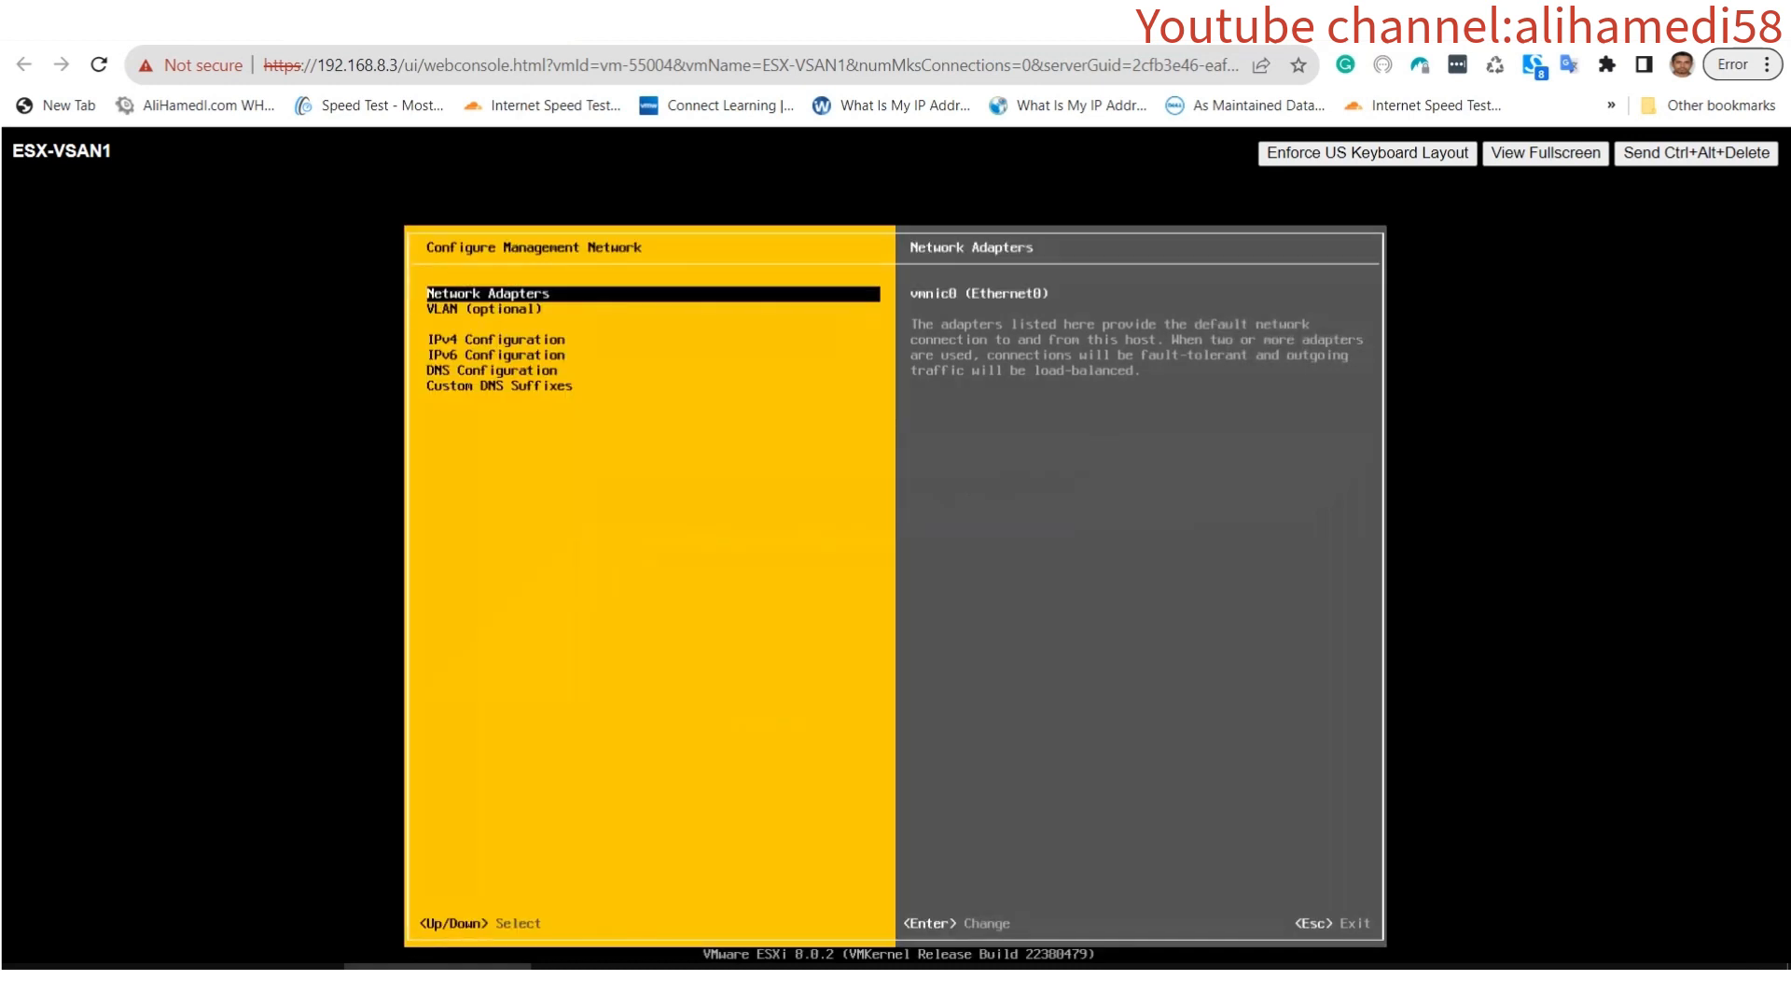
# Check the management network's static IPv4 configuration, keep its settings and log out of system customization.
pyautogui.press('Down')
pyautogui.press('Down')
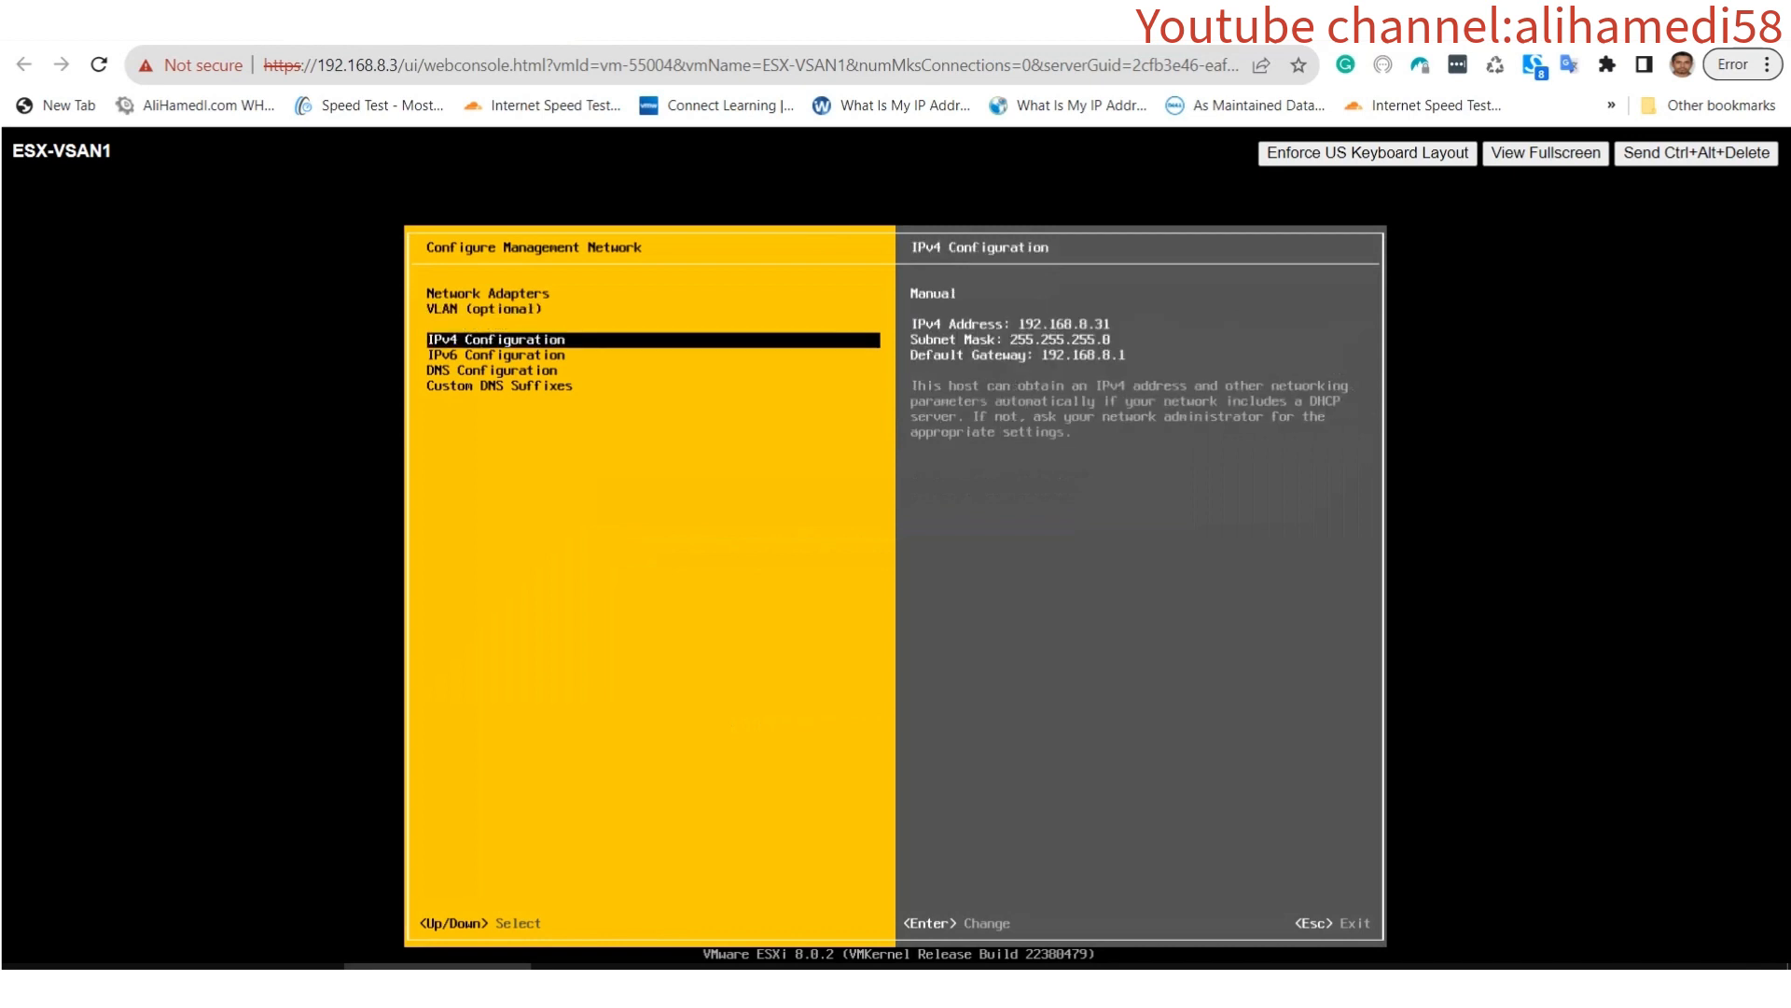
pyautogui.press('Return')
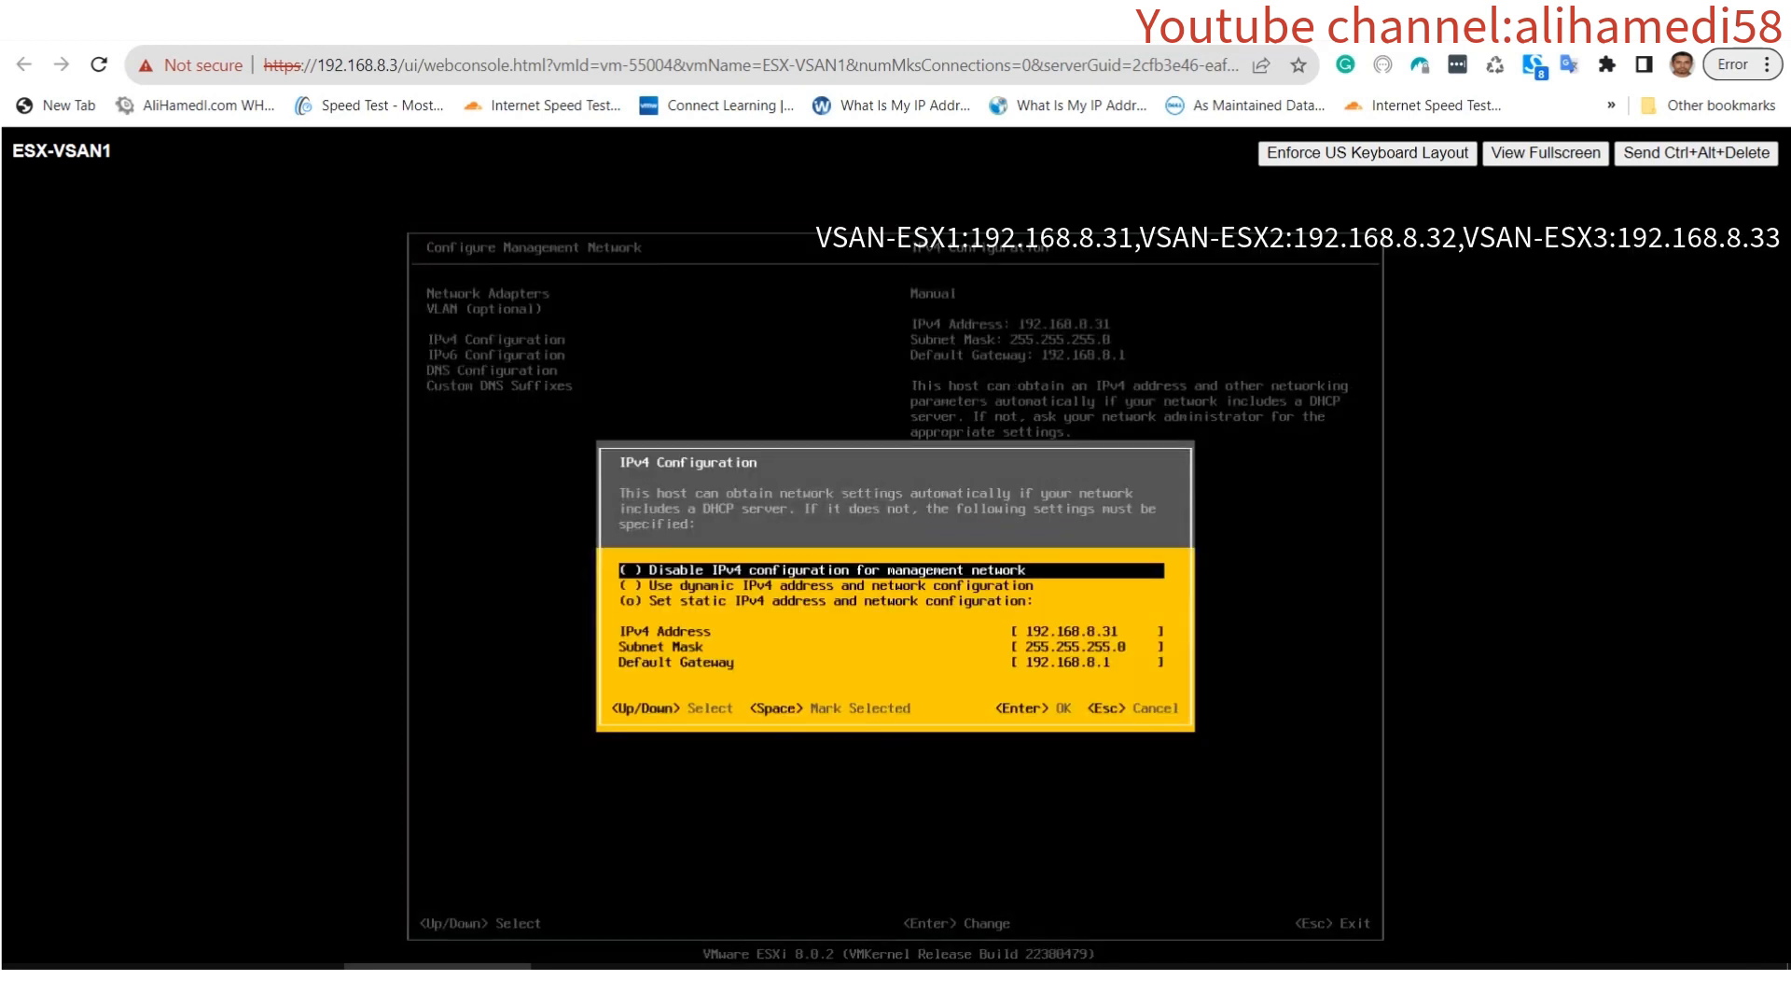
pyautogui.press('Down')
pyautogui.press('Down')
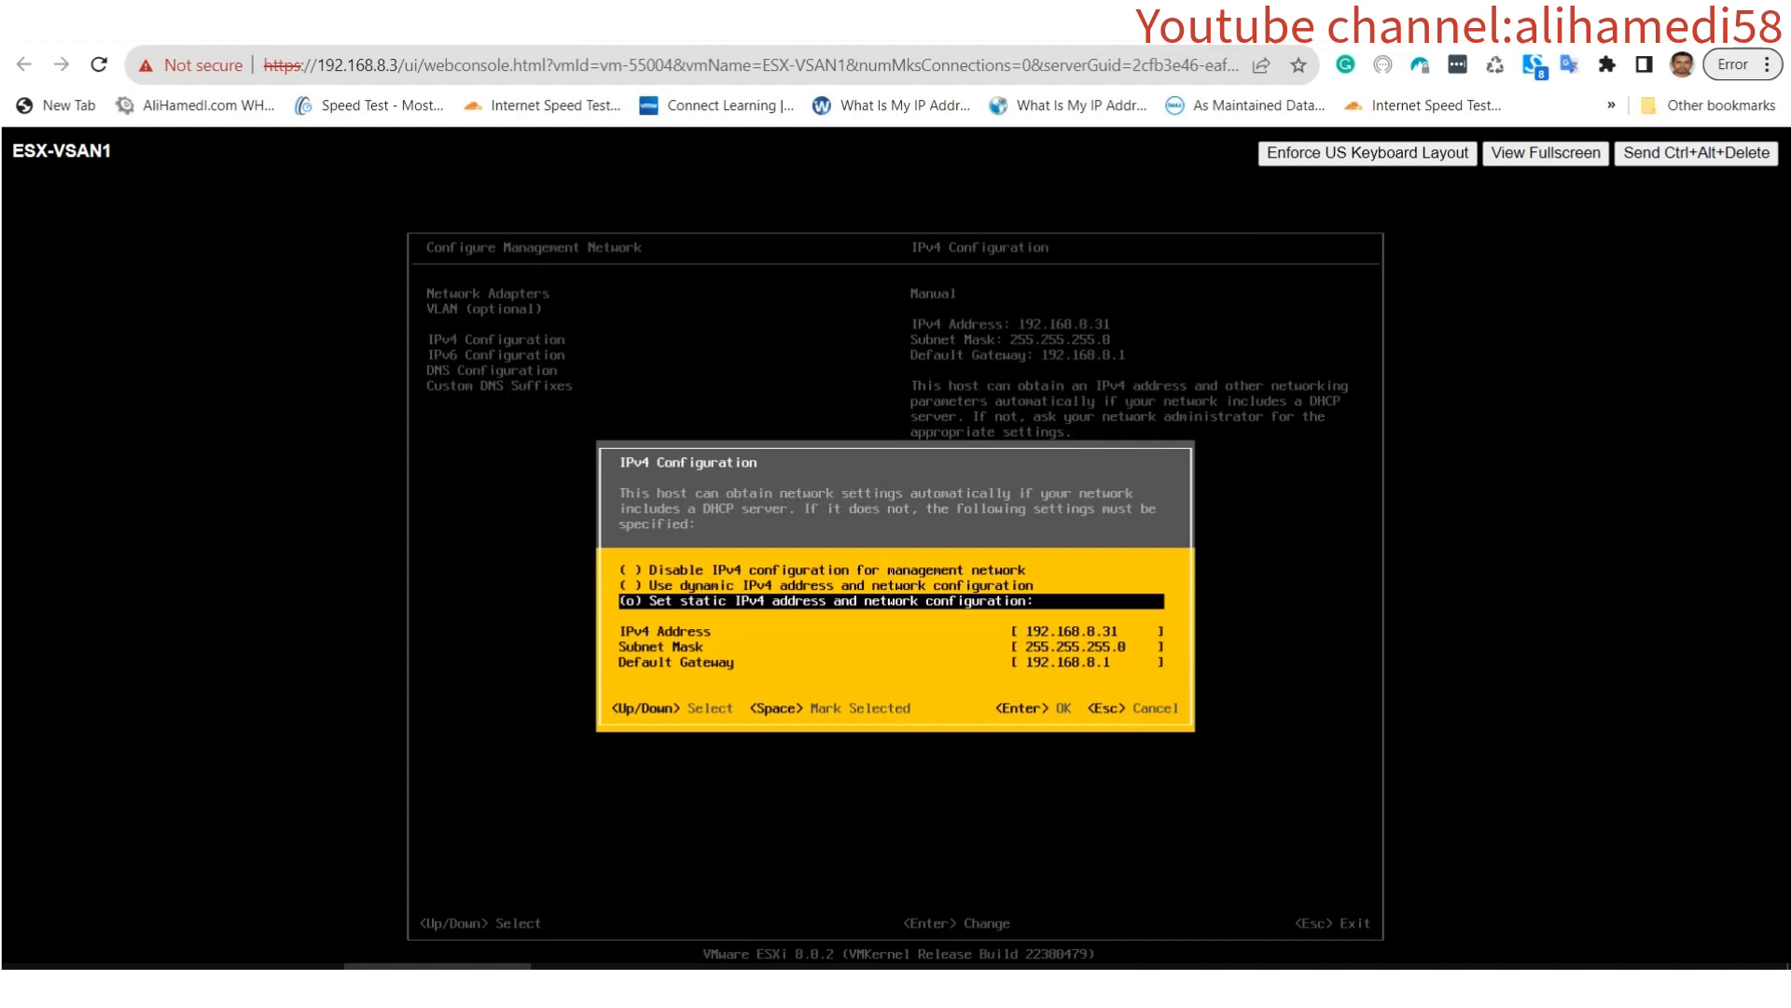
pyautogui.press('Return')
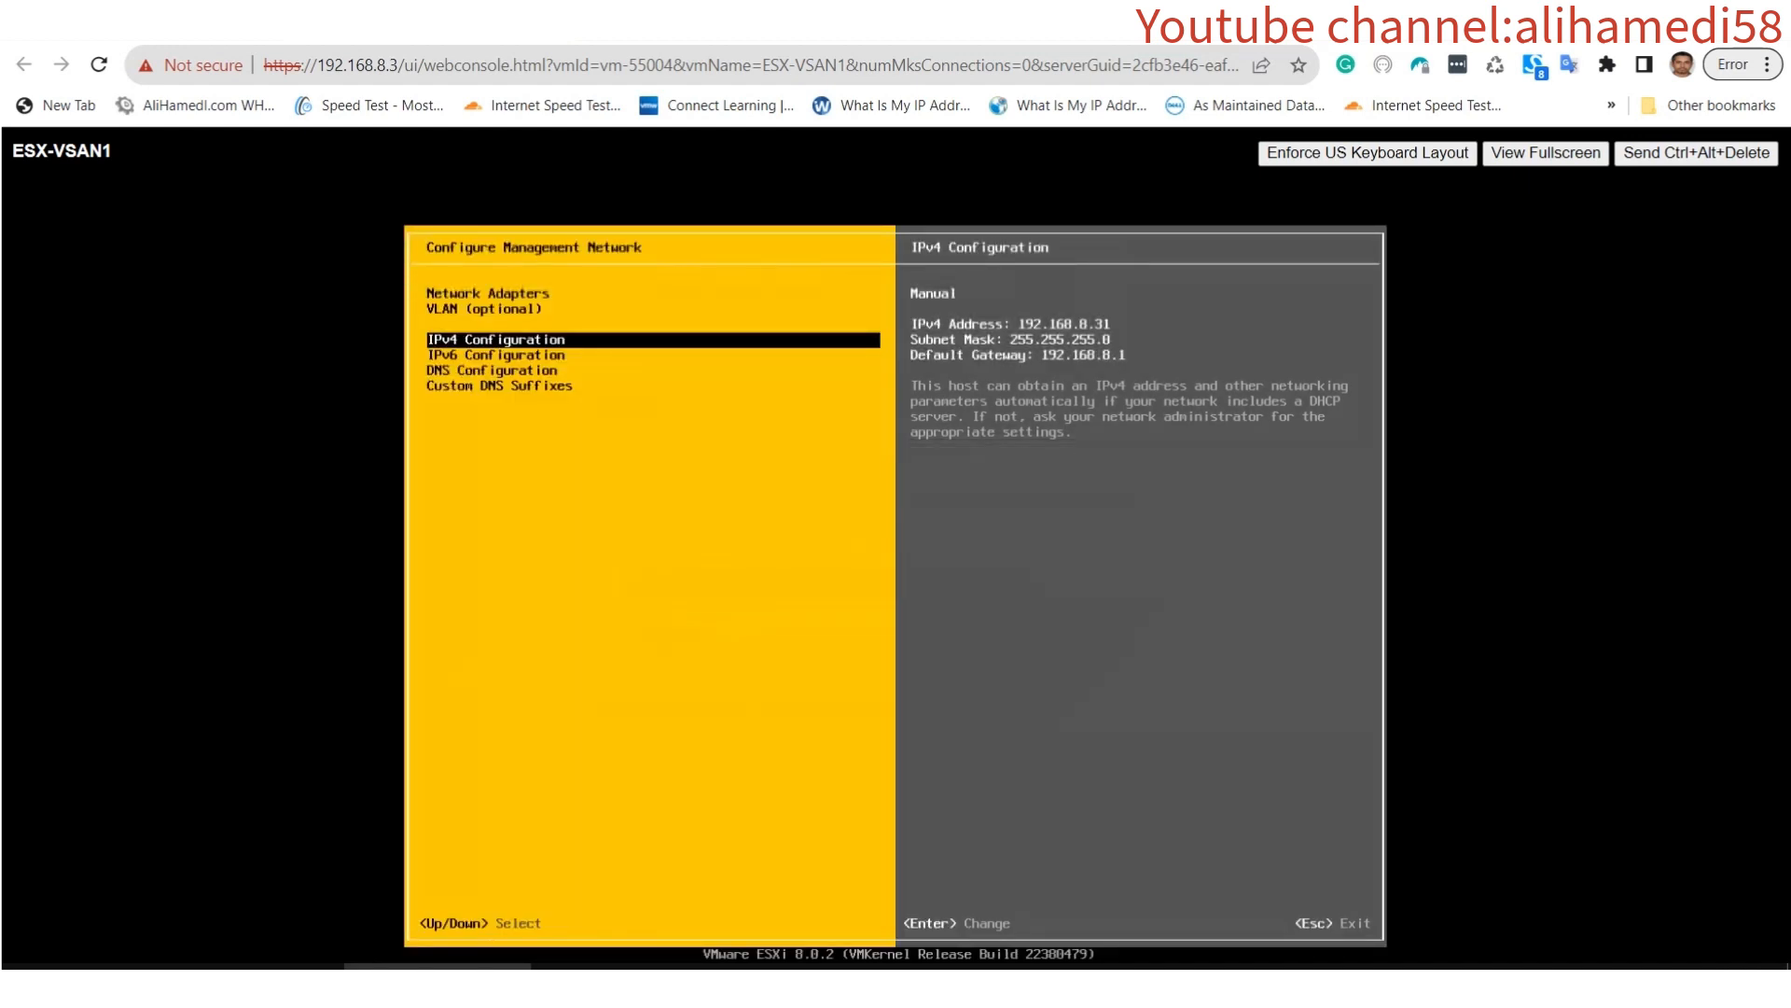
pyautogui.press('Escape')
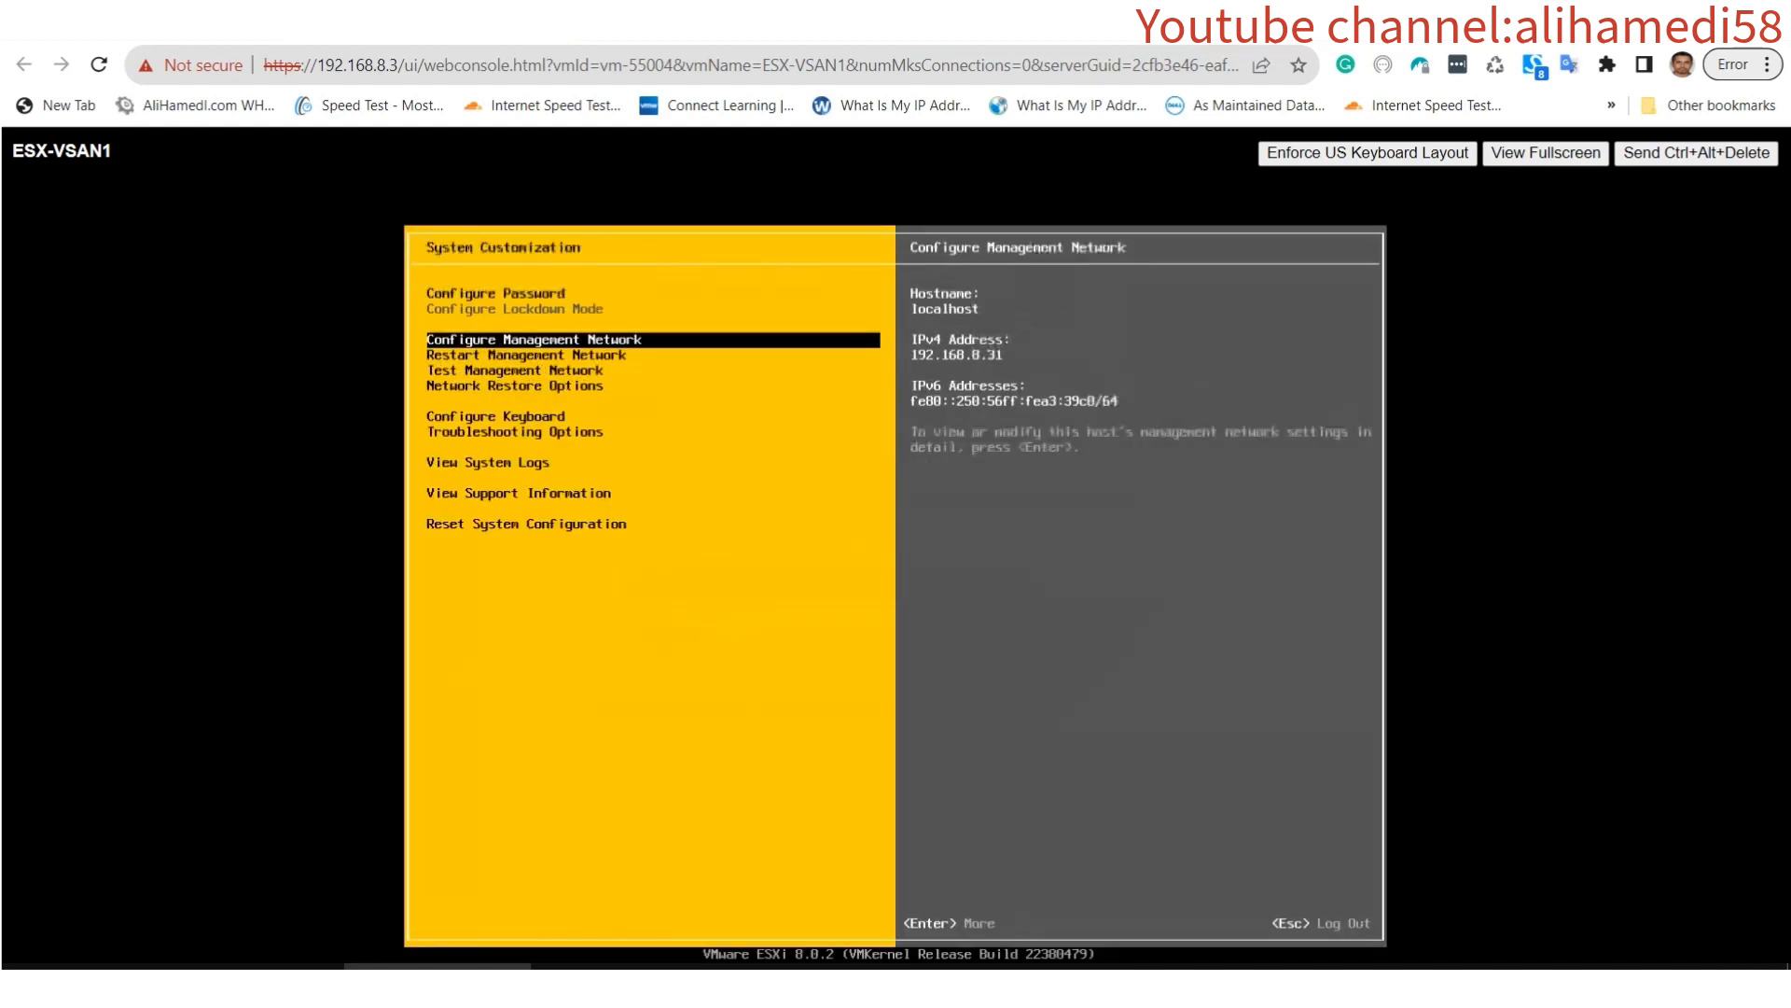
pyautogui.press('Escape')
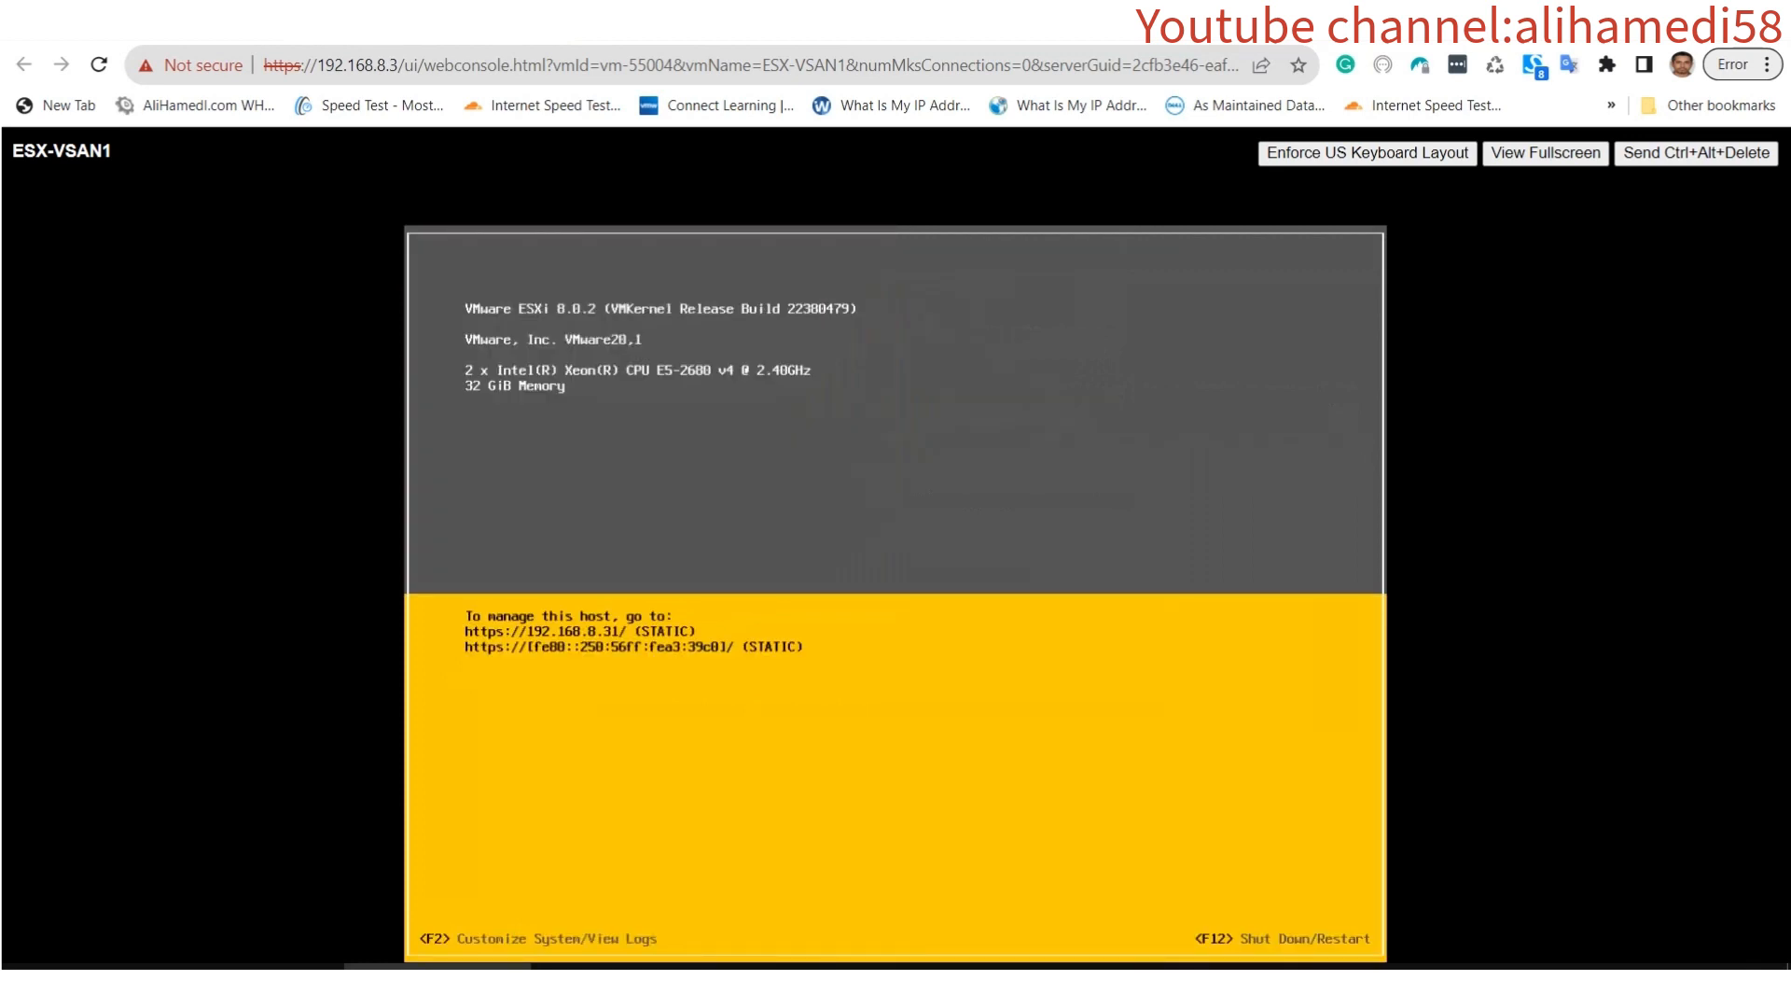
# Return to the vSphere Client and start a new distributed switch named VSAN-DSW in Datacenter from the networking inventory.
pyautogui.hotkey('ctrl', 'shift', 'Tab')
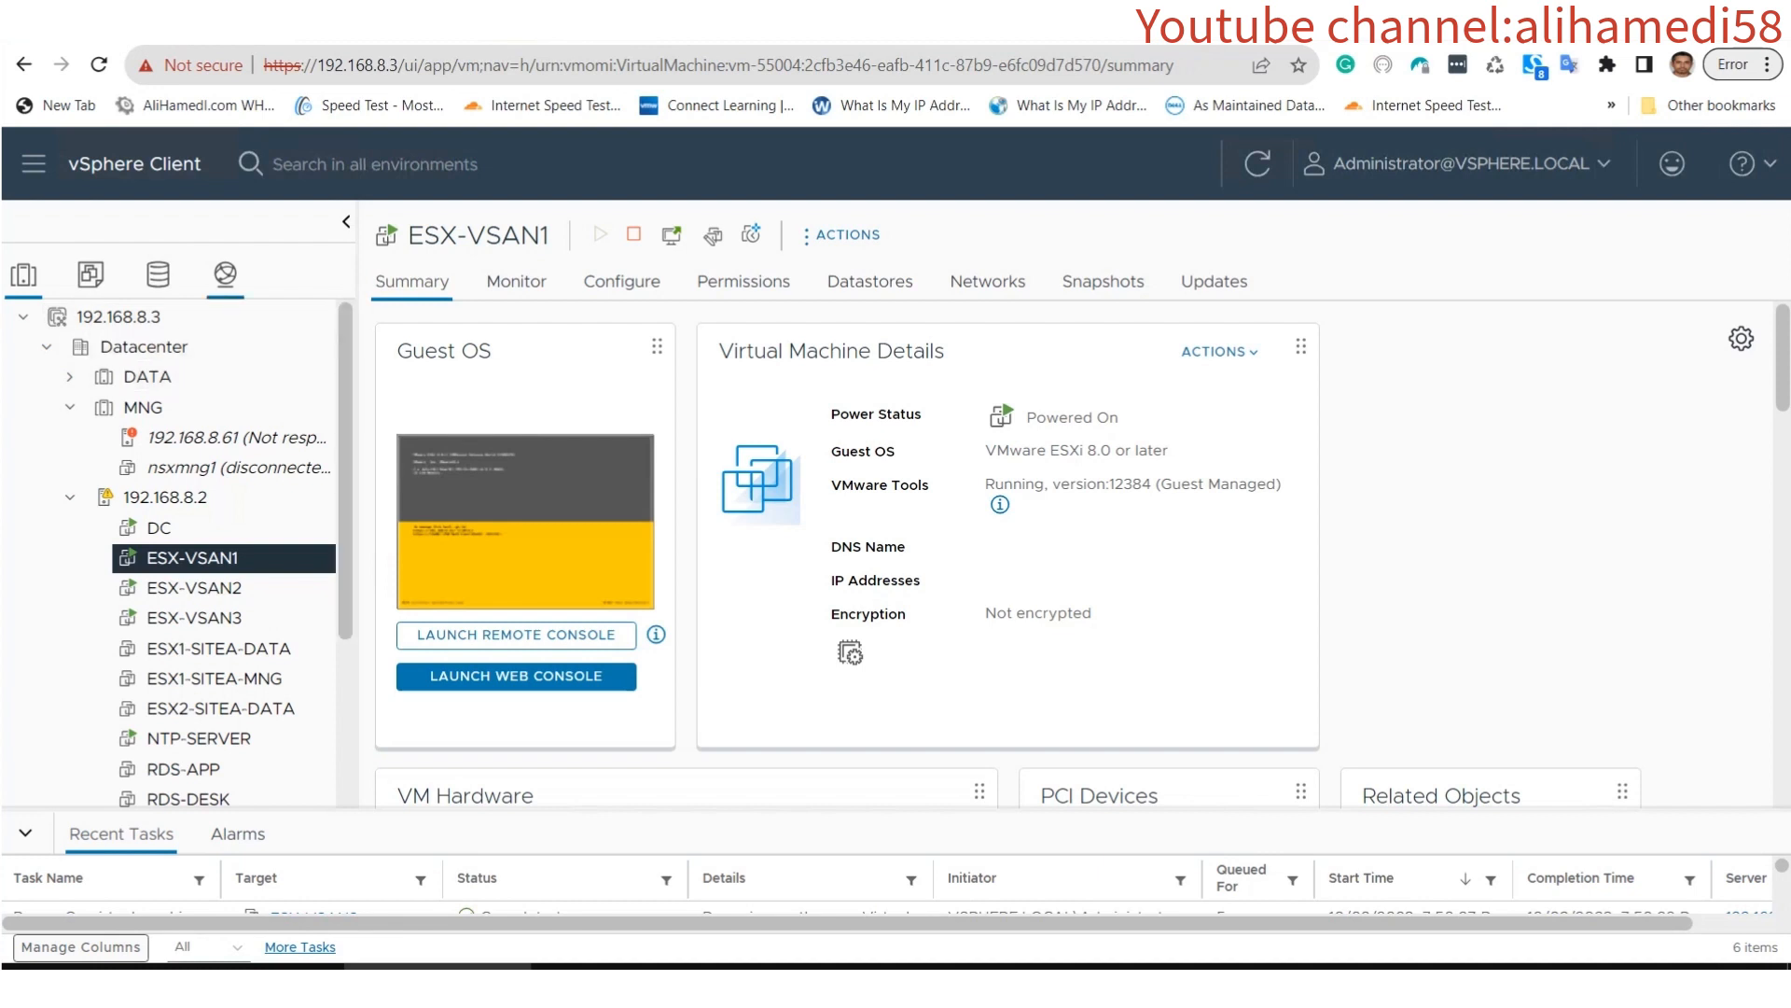
pyautogui.click(225, 274)
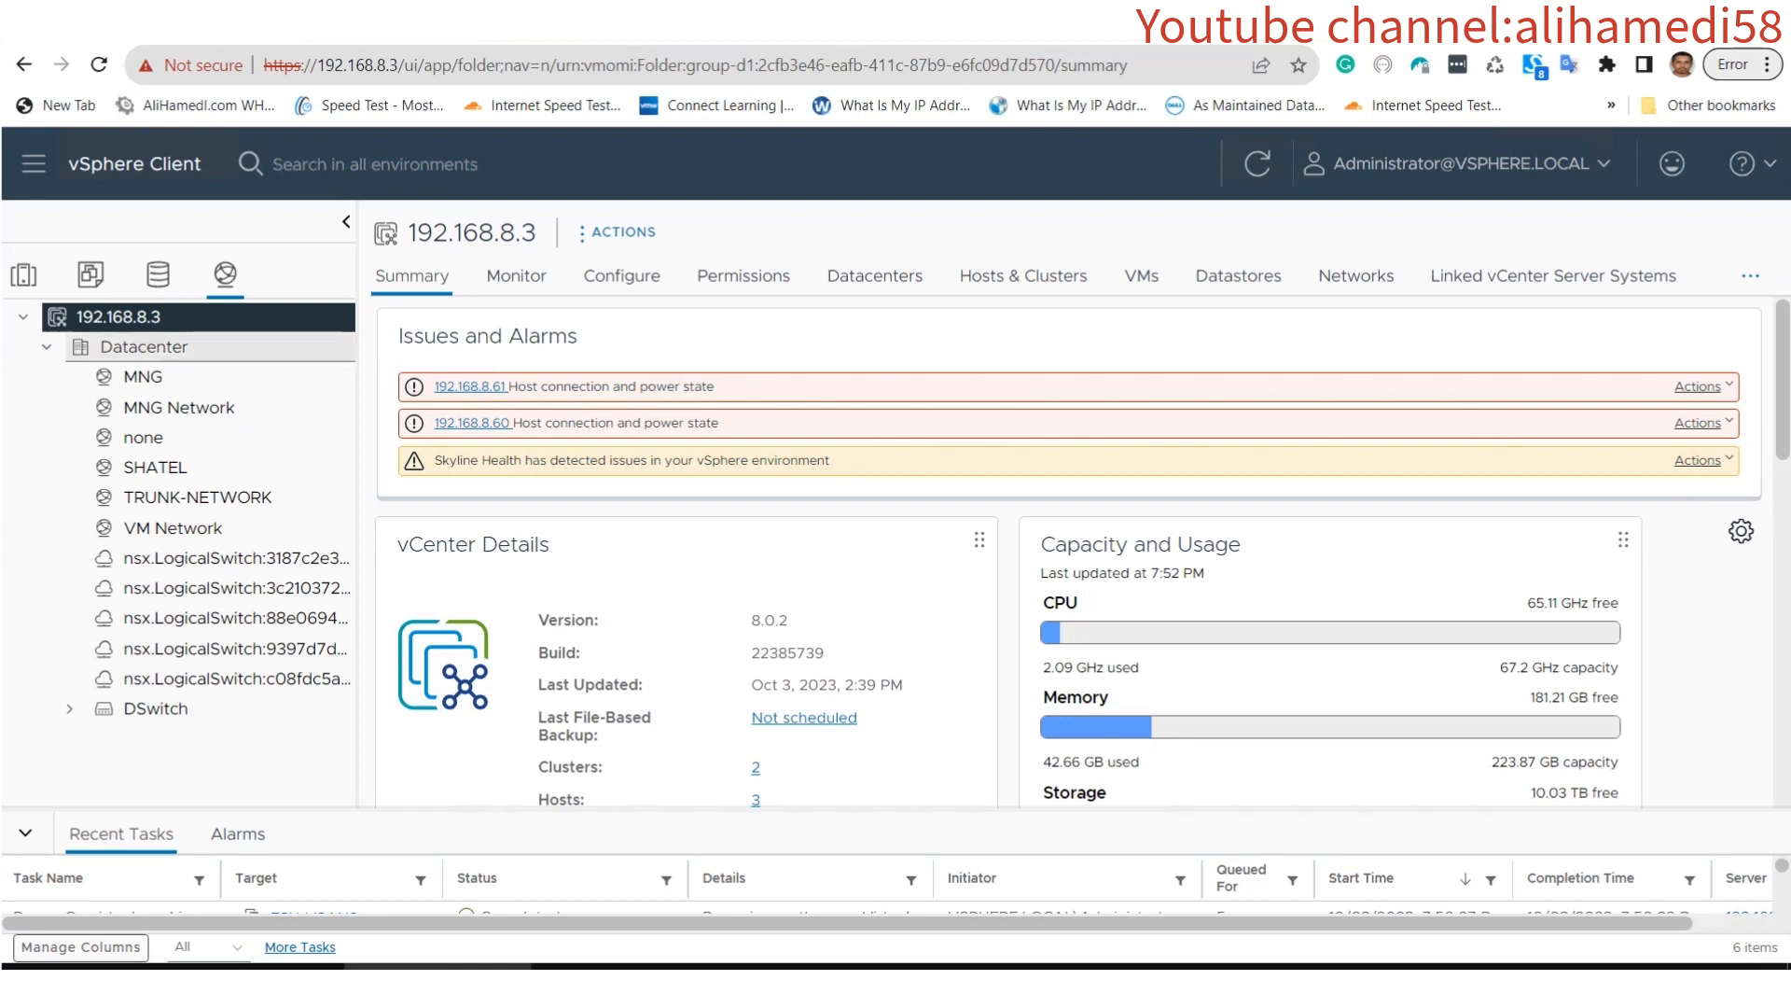
pyautogui.click(154, 348)
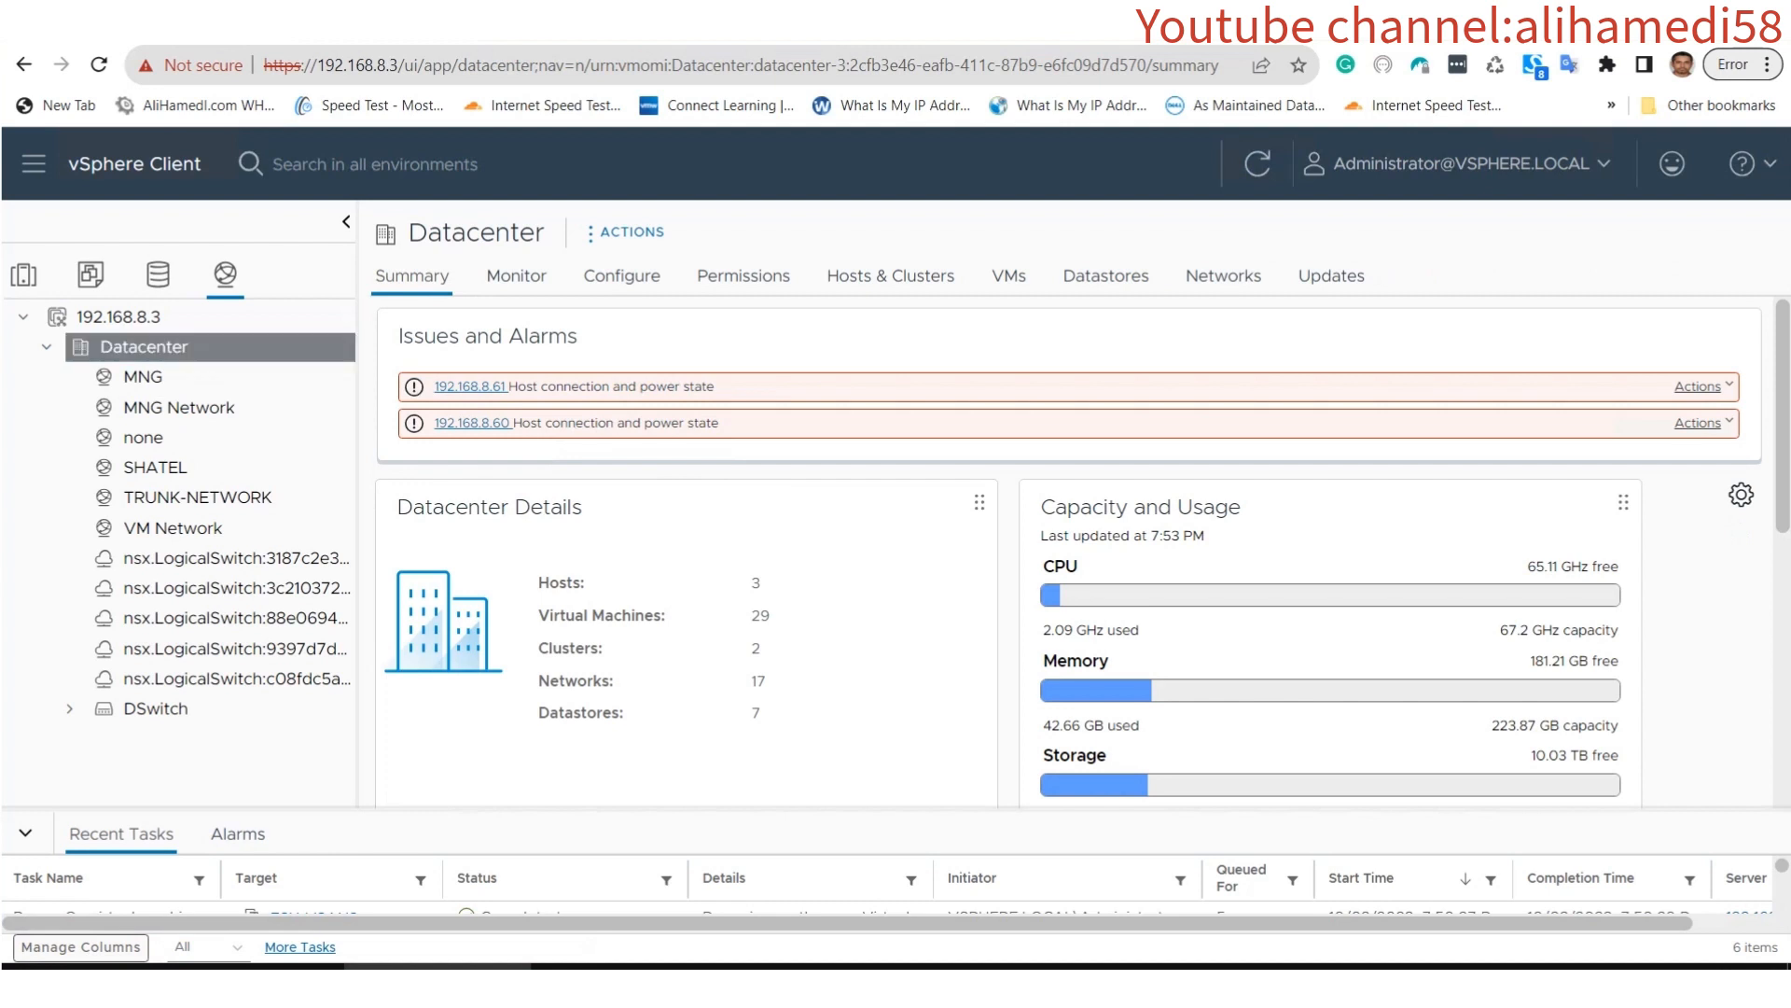
pyautogui.rightClick(145, 346)
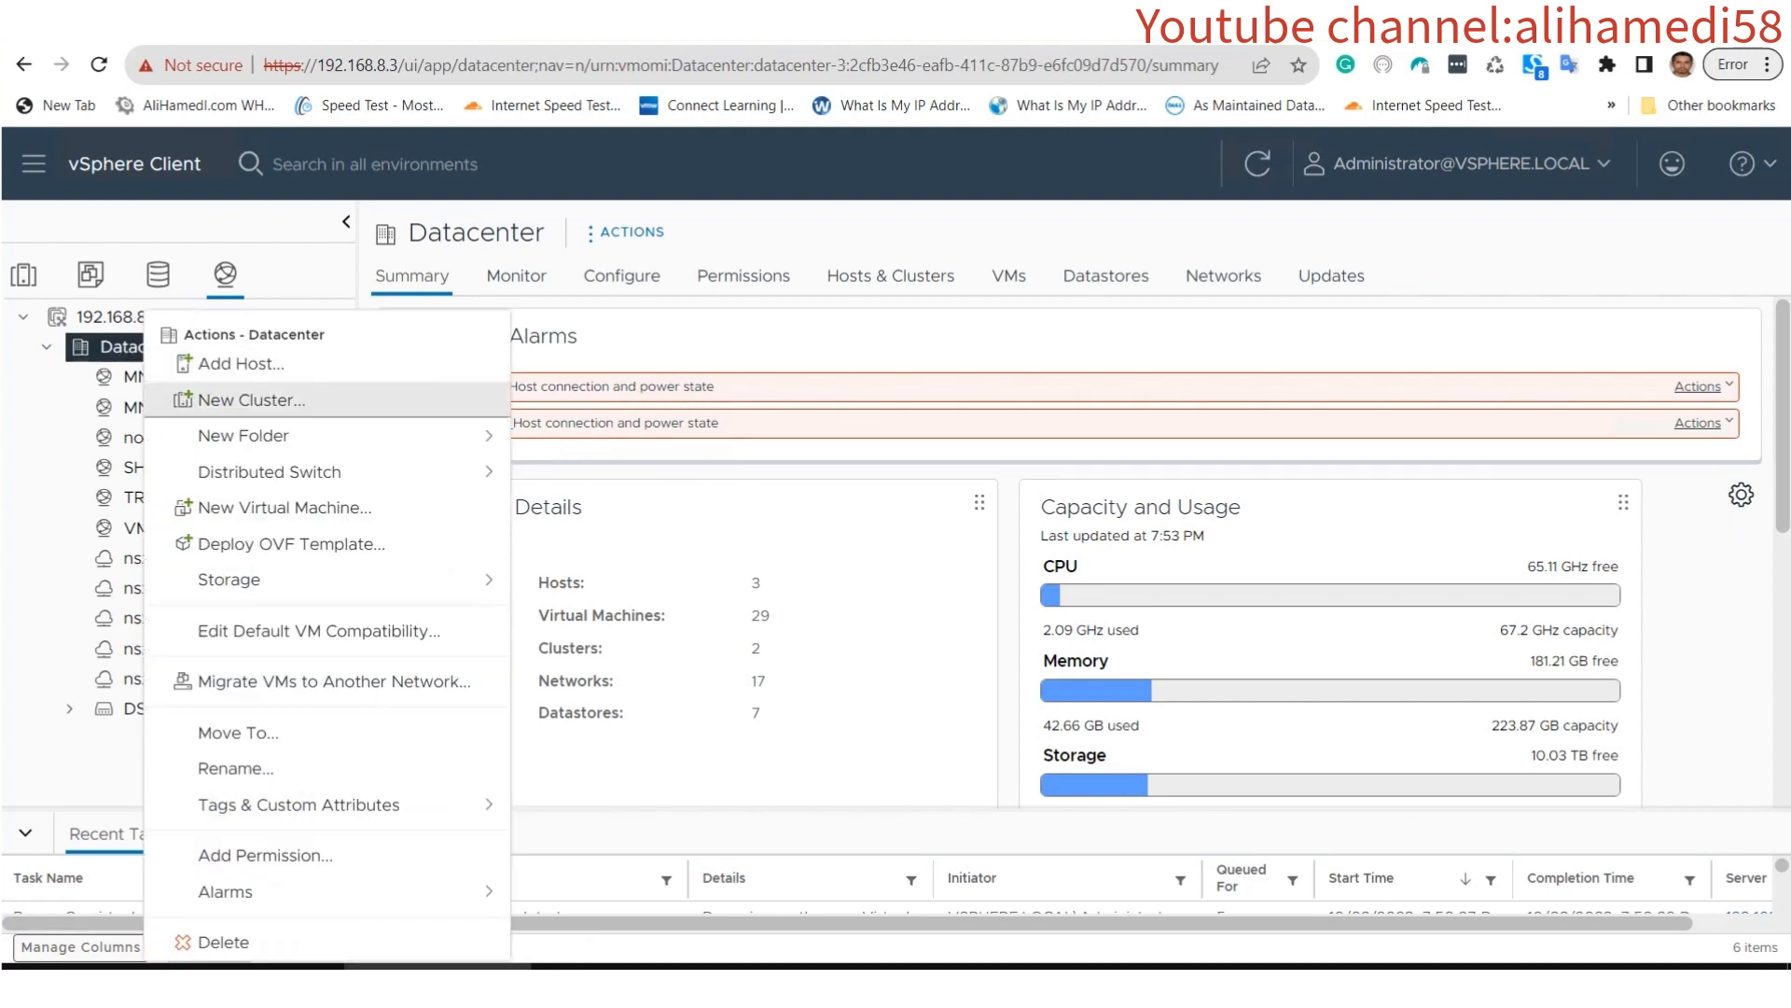
pyautogui.click(269, 471)
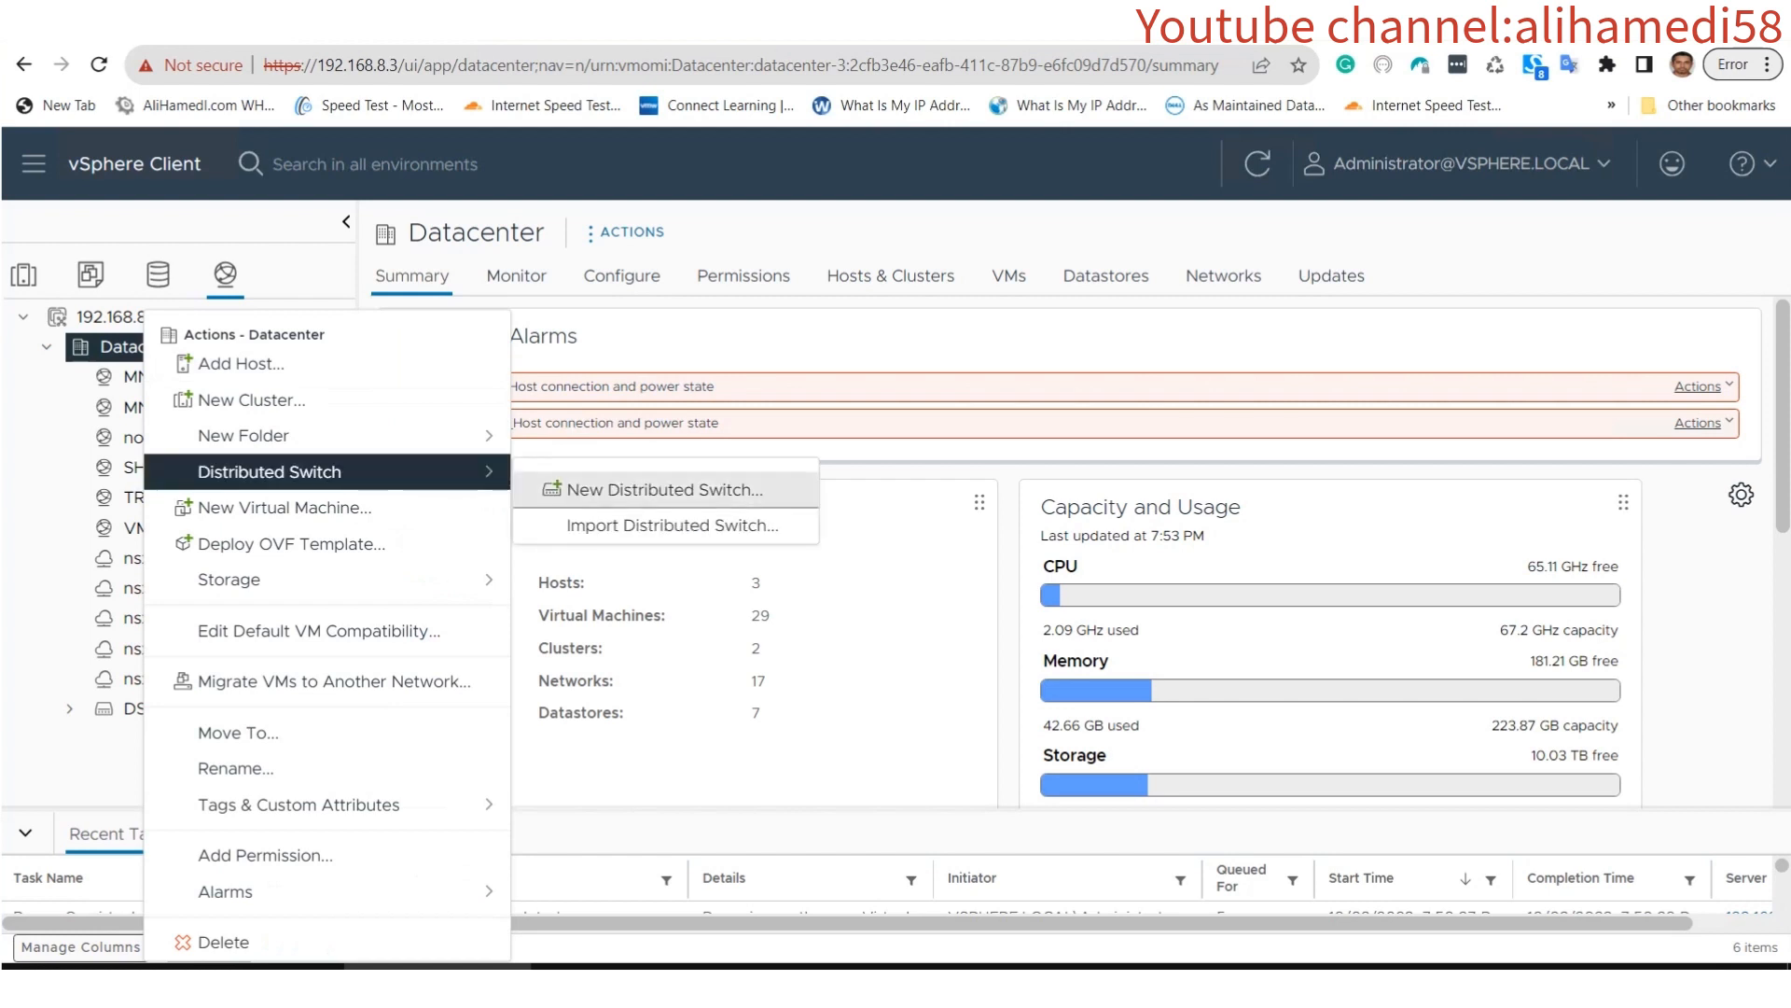
pyautogui.click(665, 489)
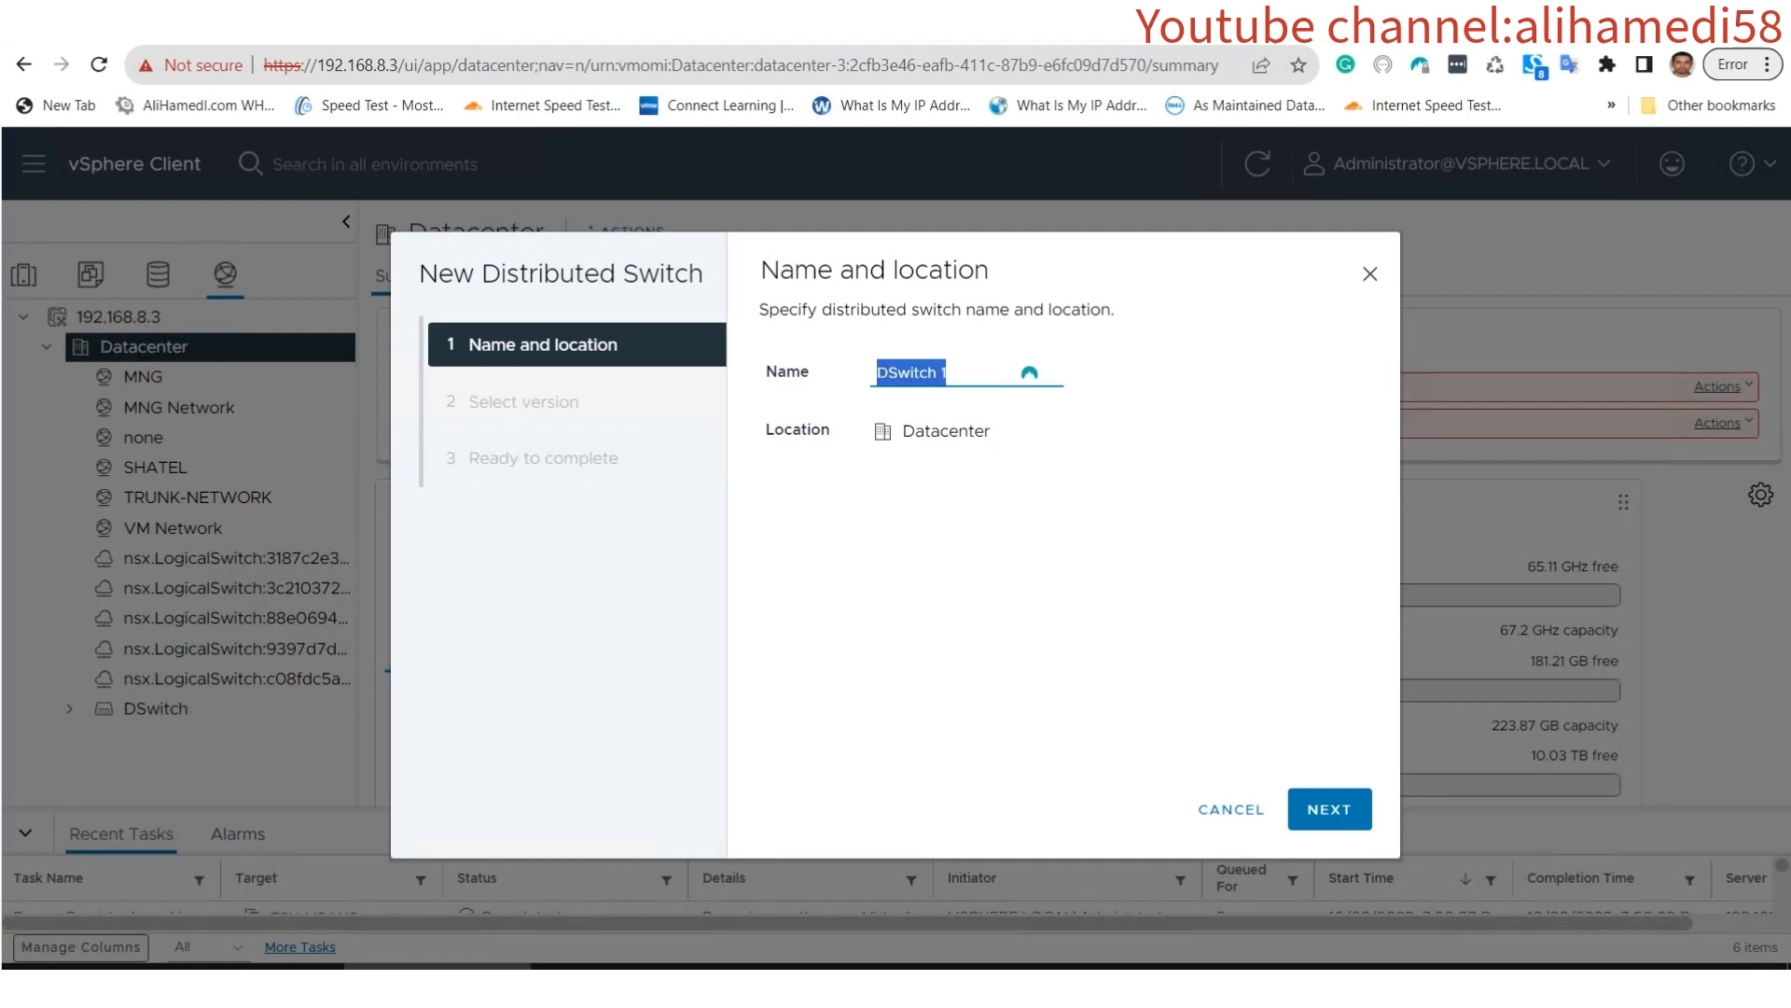
pyautogui.write('V')
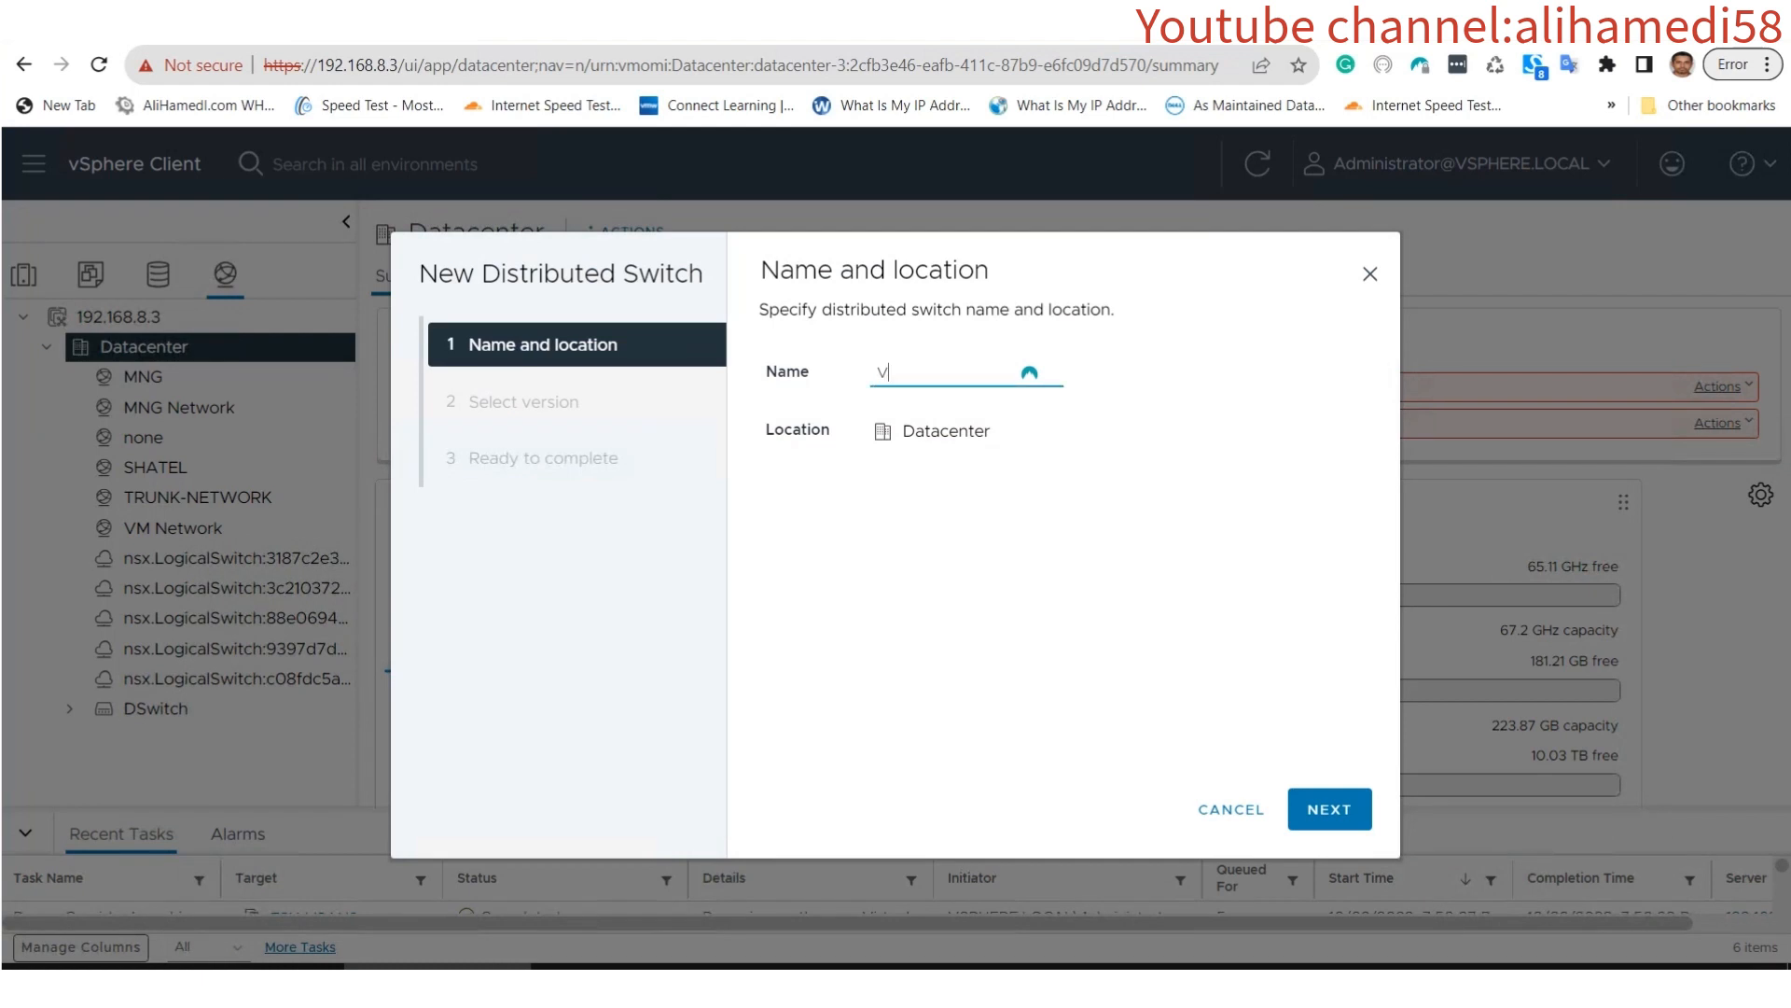
pyautogui.write('SAN-SD')
pyautogui.press('BackSpace')
pyautogui.press('BackSpace')
pyautogui.write('DSW')
pyautogui.click(1330, 809)
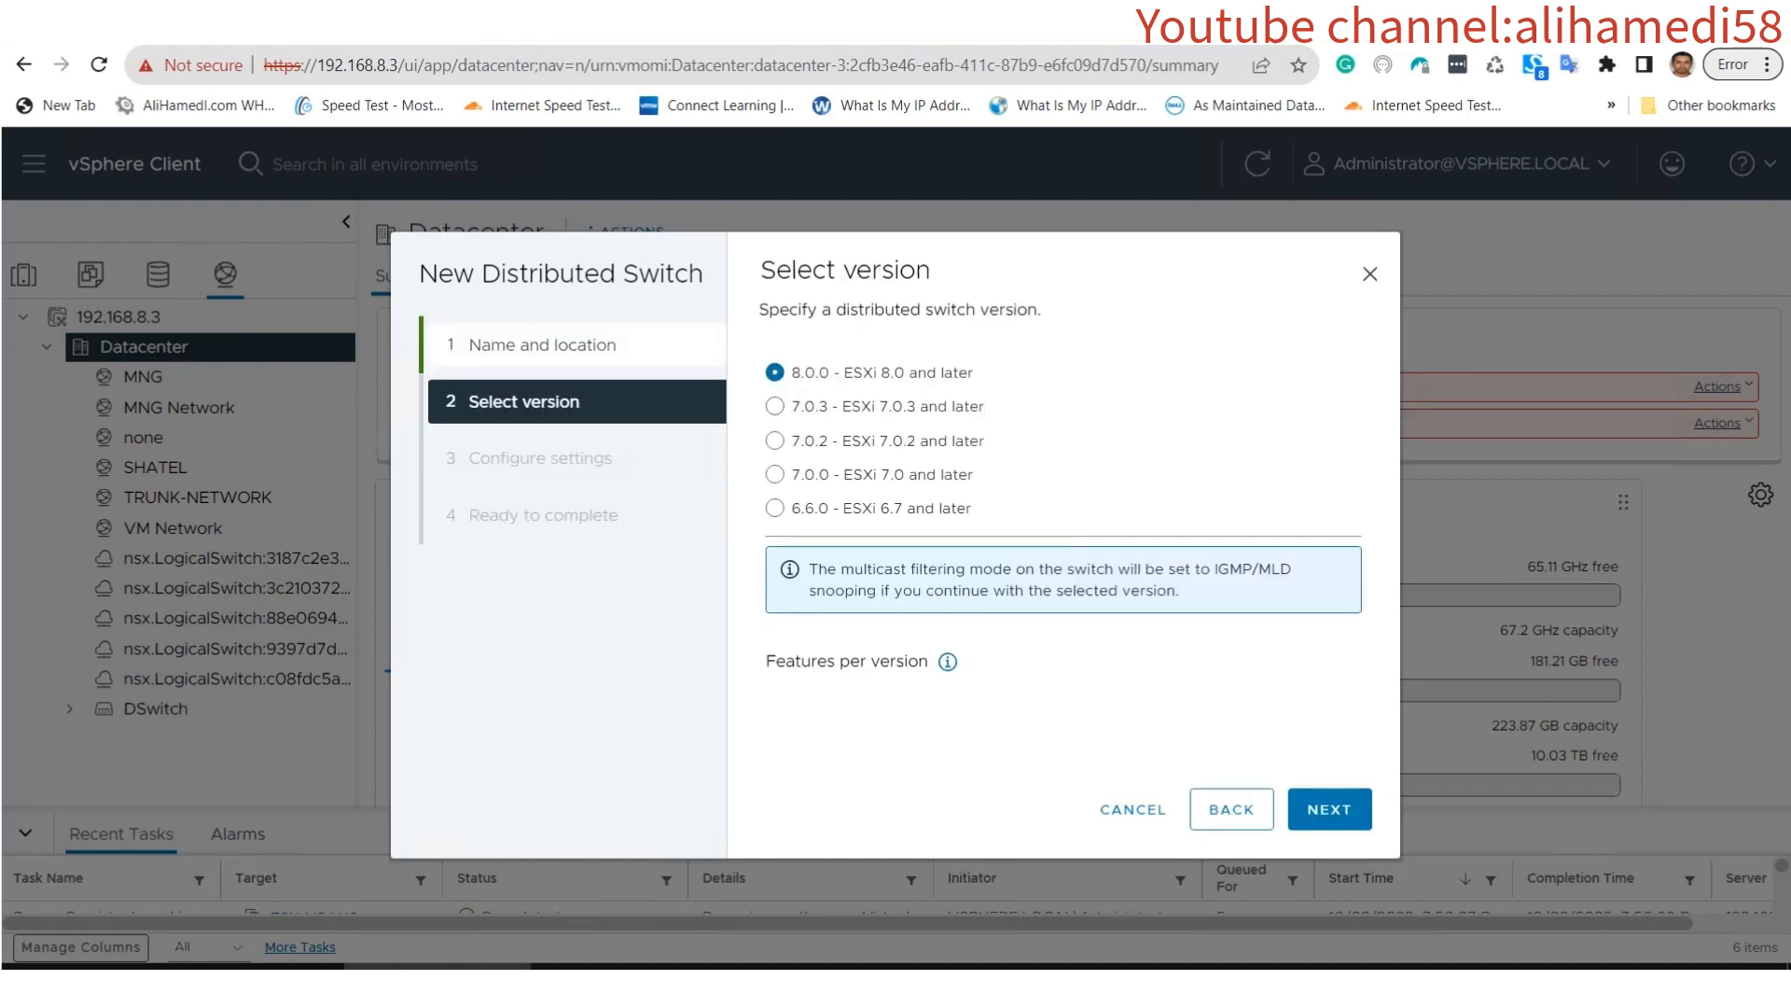
# Create the distributed switch with version 8.0.0, 1 uplink, Network I/O Control enabled and no default port group.
pyautogui.click(1330, 809)
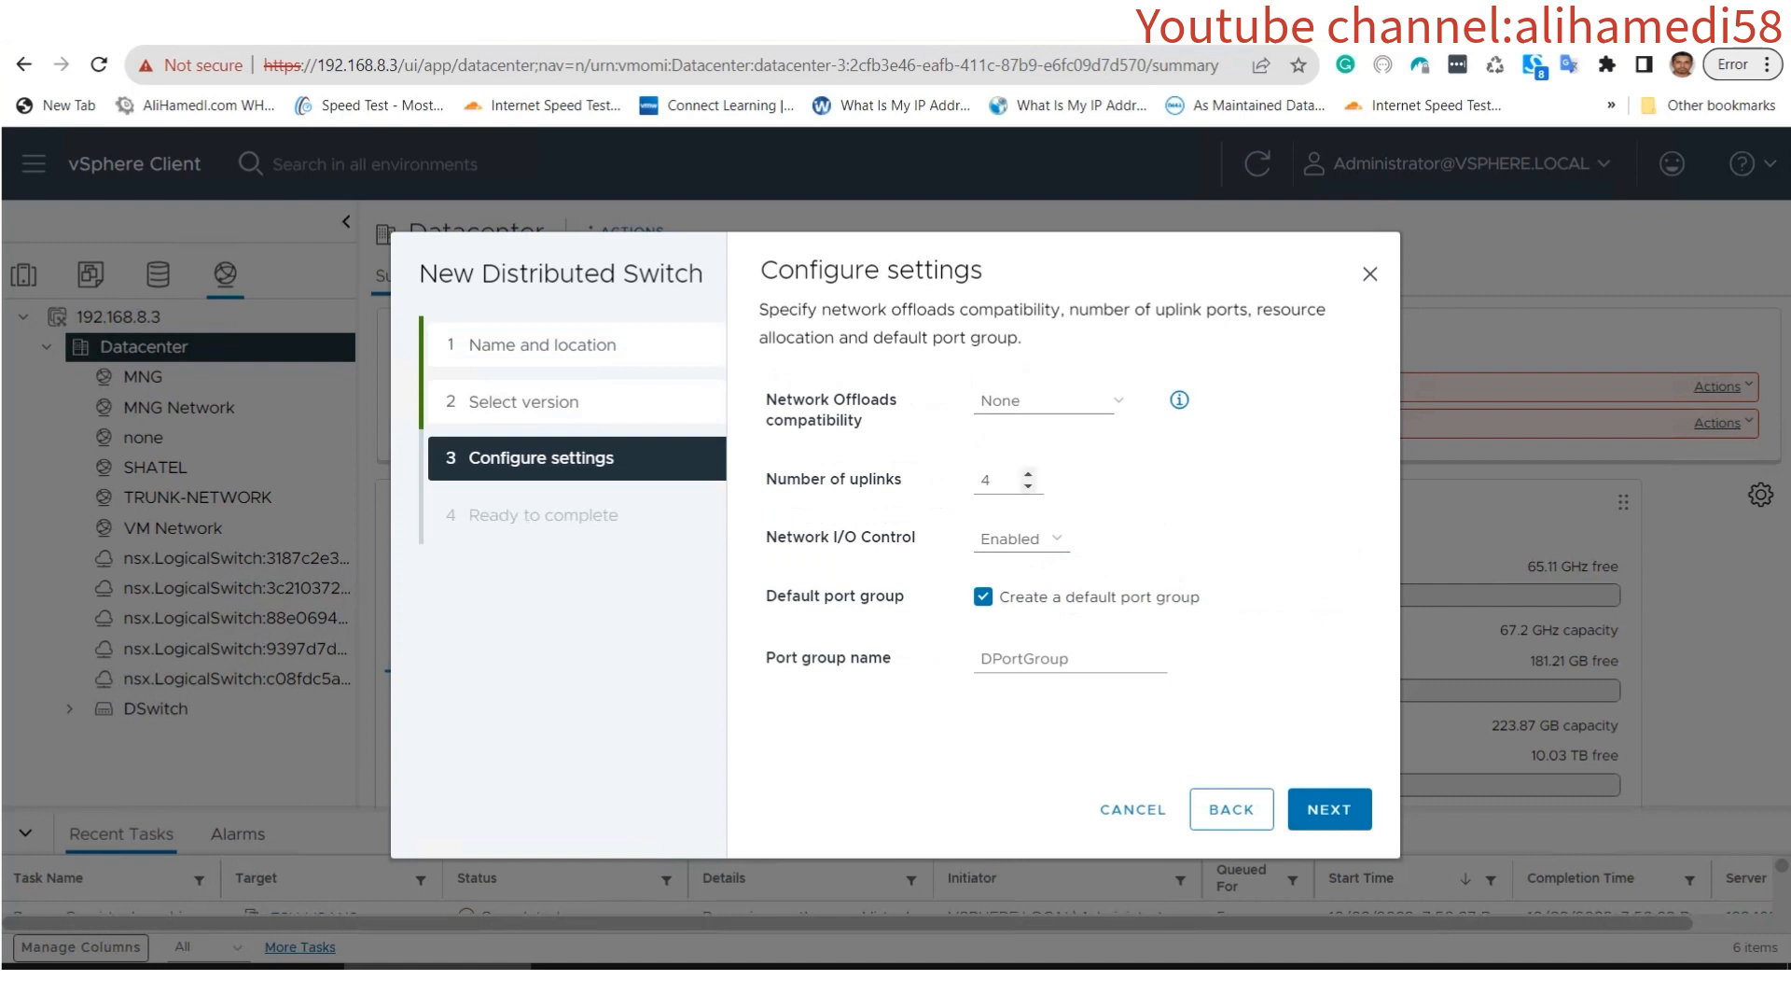
pyautogui.doubleClick(985, 480)
pyautogui.write('1')
pyautogui.click(983, 597)
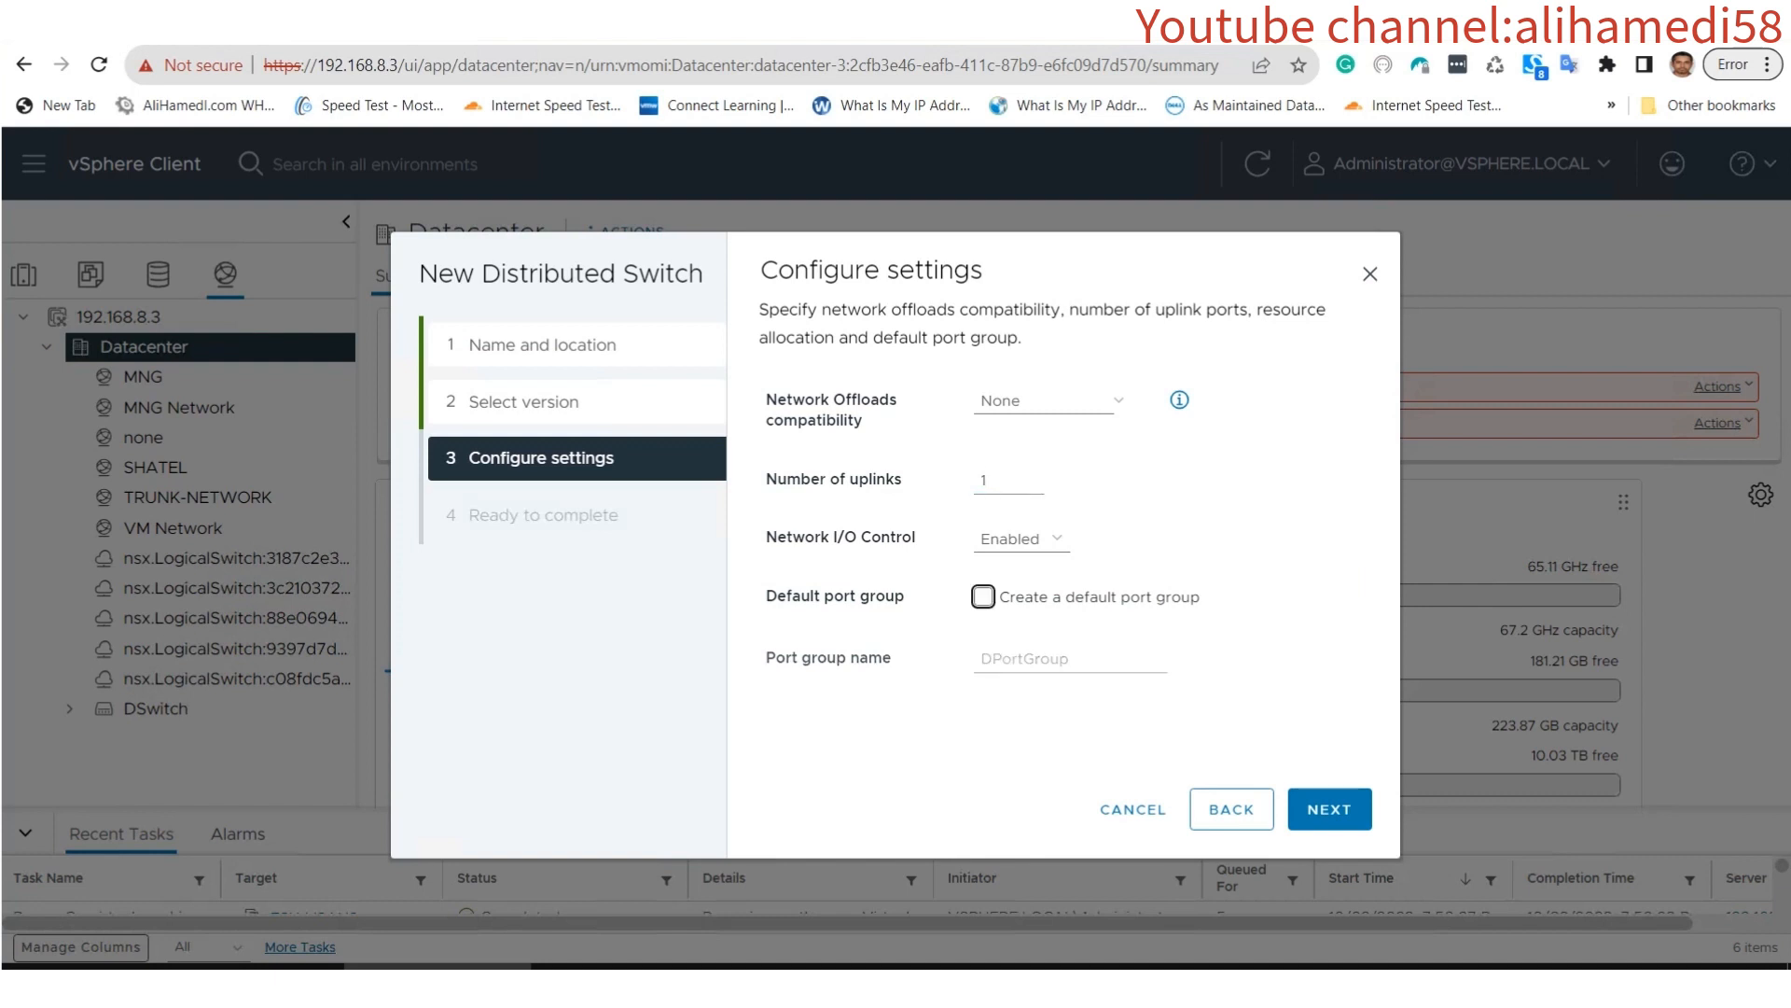
pyautogui.click(1329, 809)
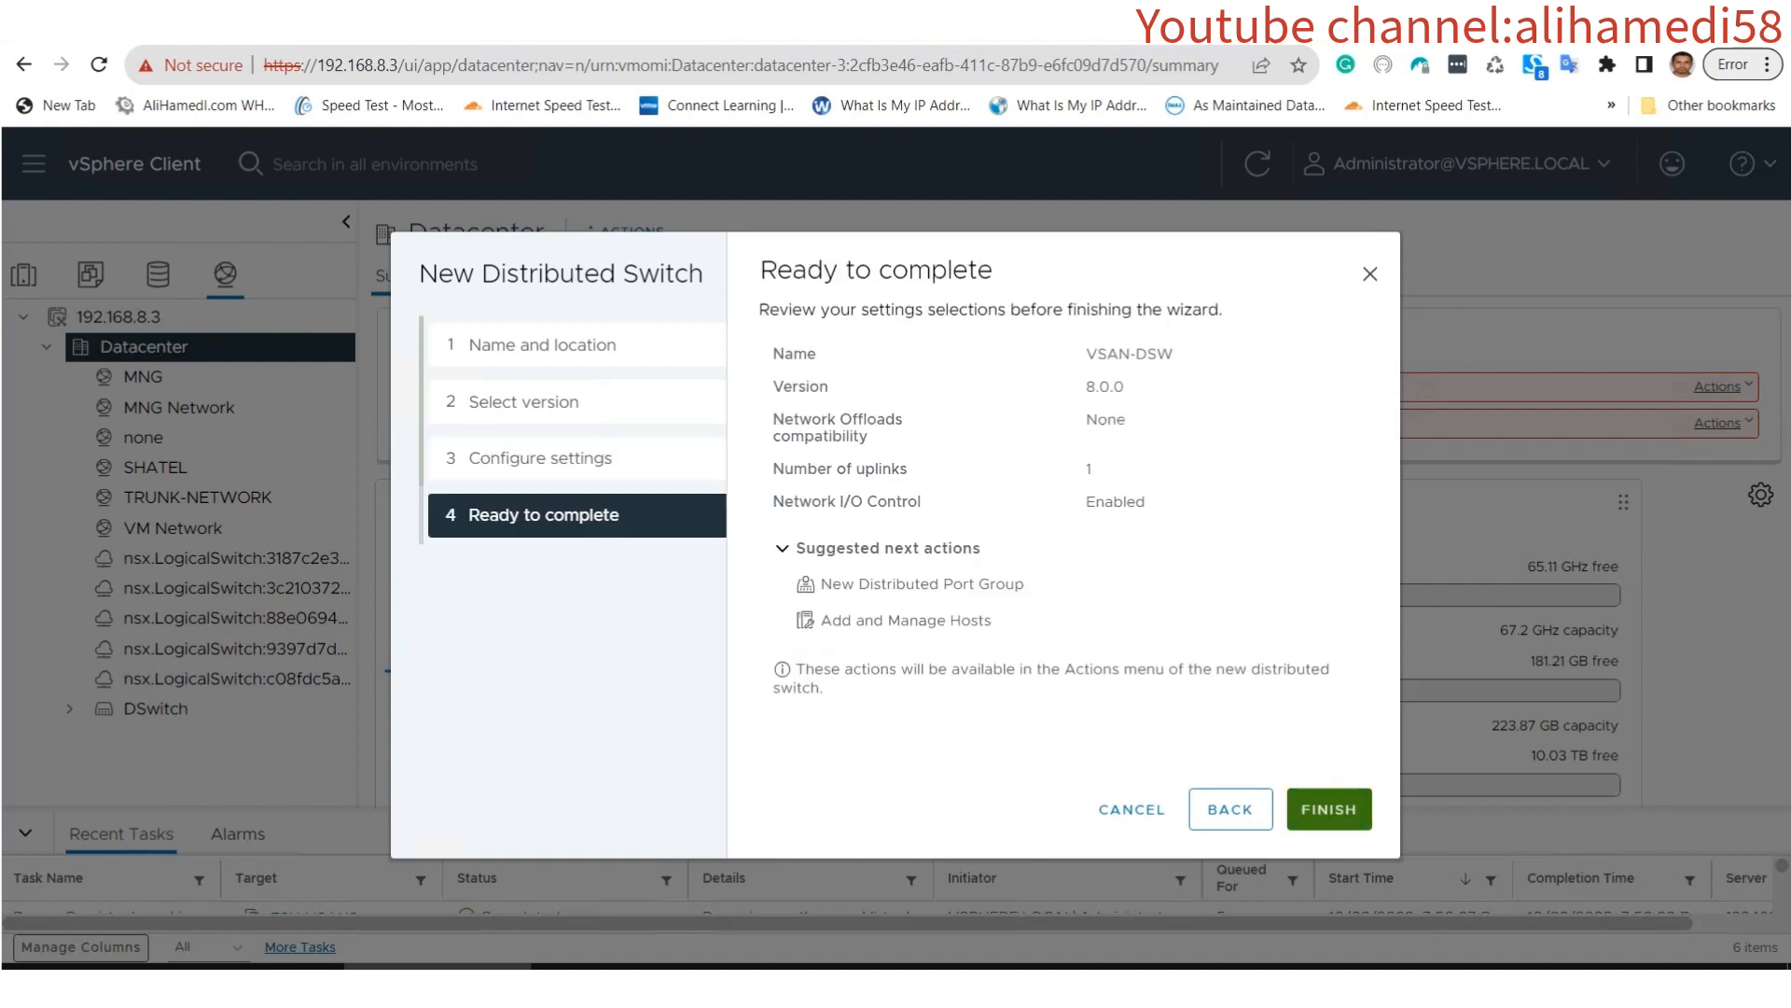
pyautogui.click(1330, 809)
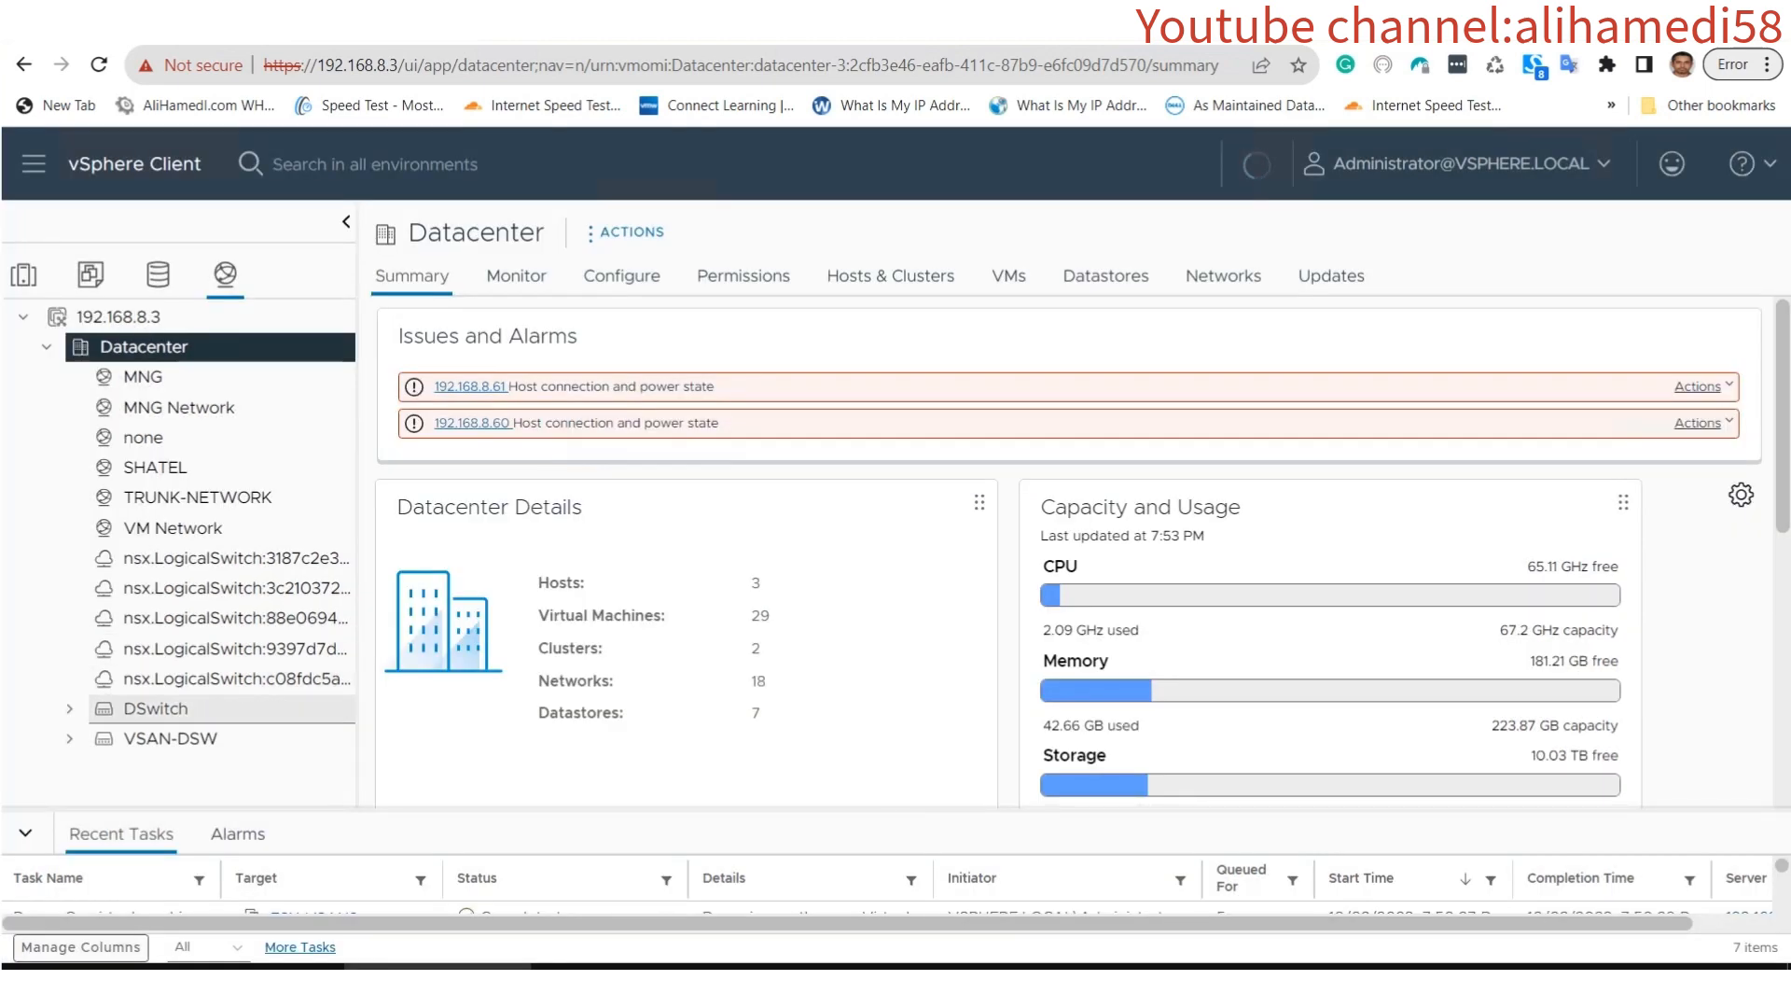
# Start a new distributed port group named VSAN-DPG on the VSAN-DSW switch.
pyautogui.rightClick(150, 738)
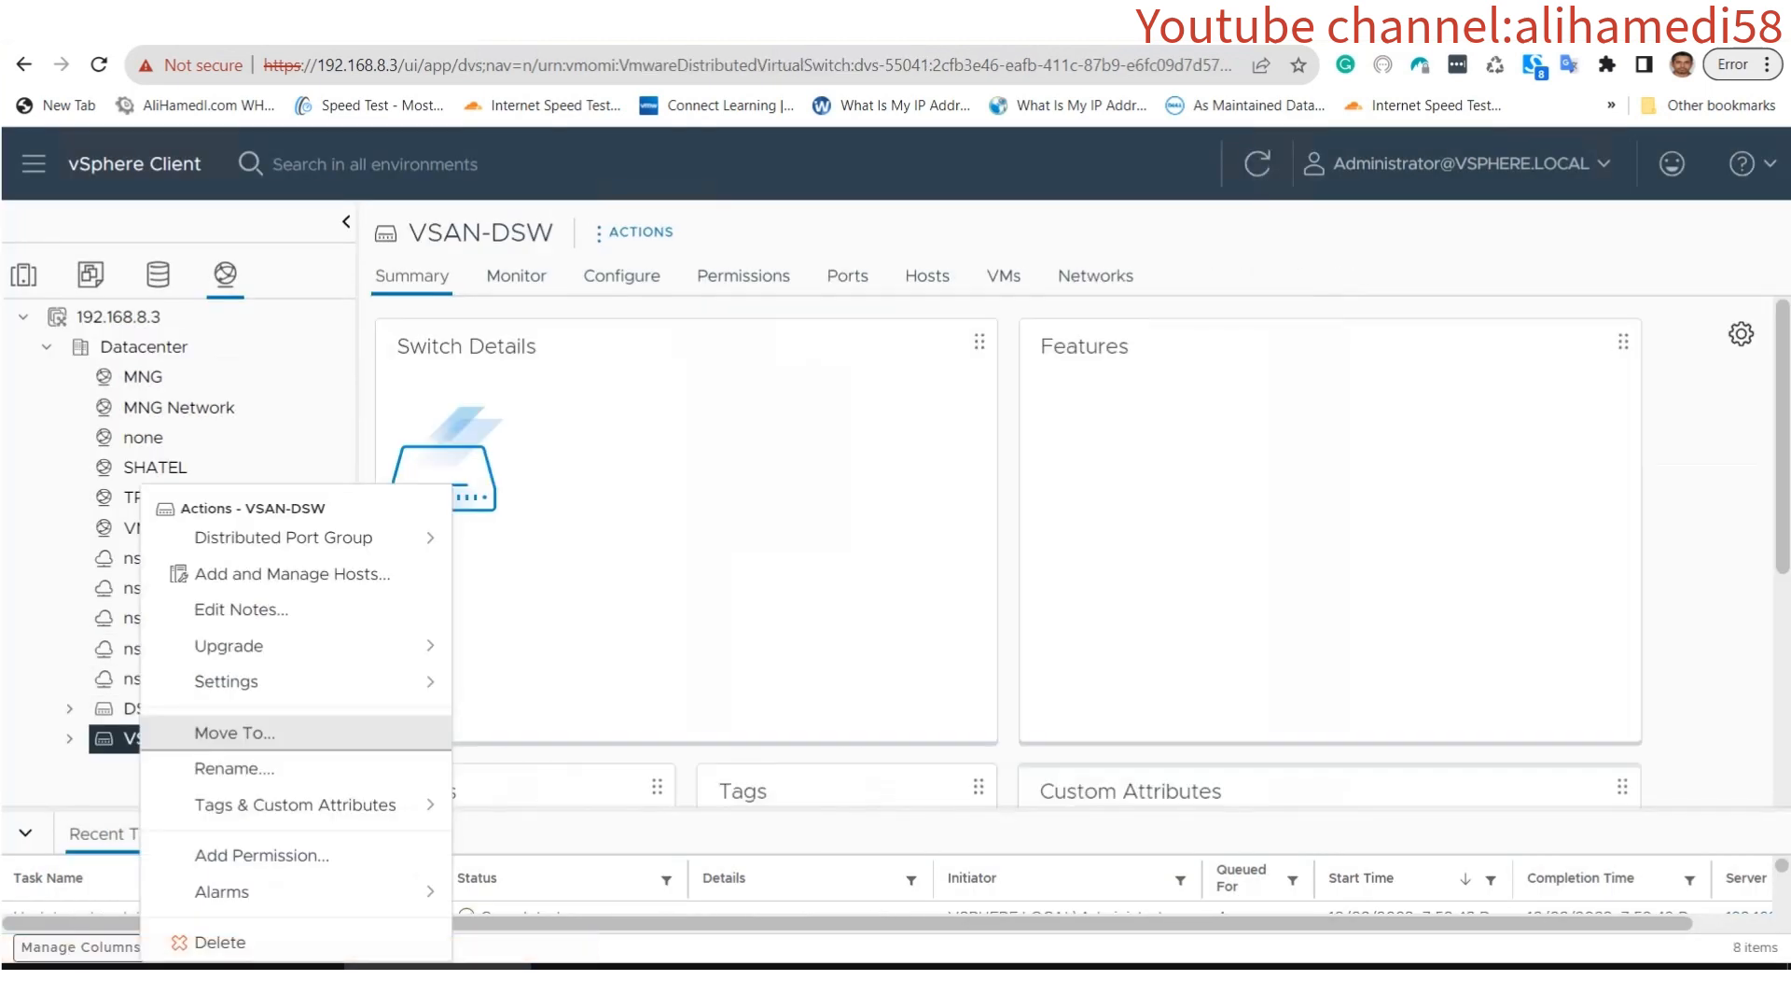
pyautogui.moveTo(282, 538)
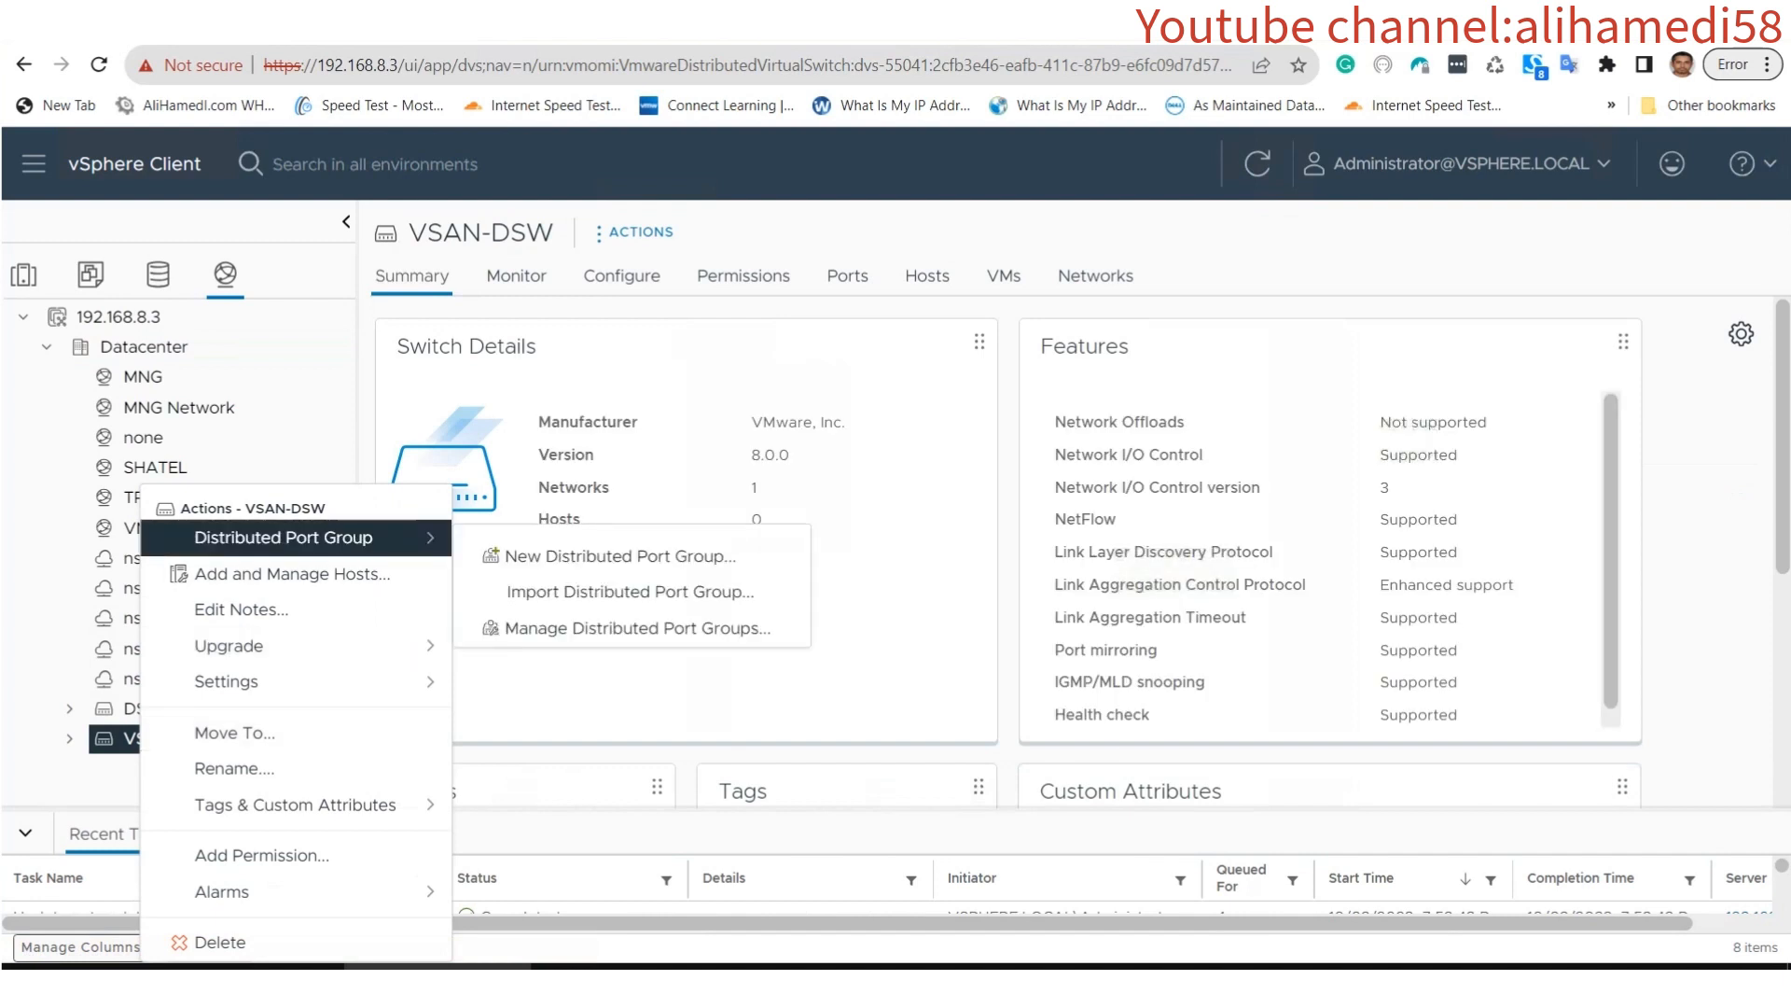
pyautogui.click(620, 555)
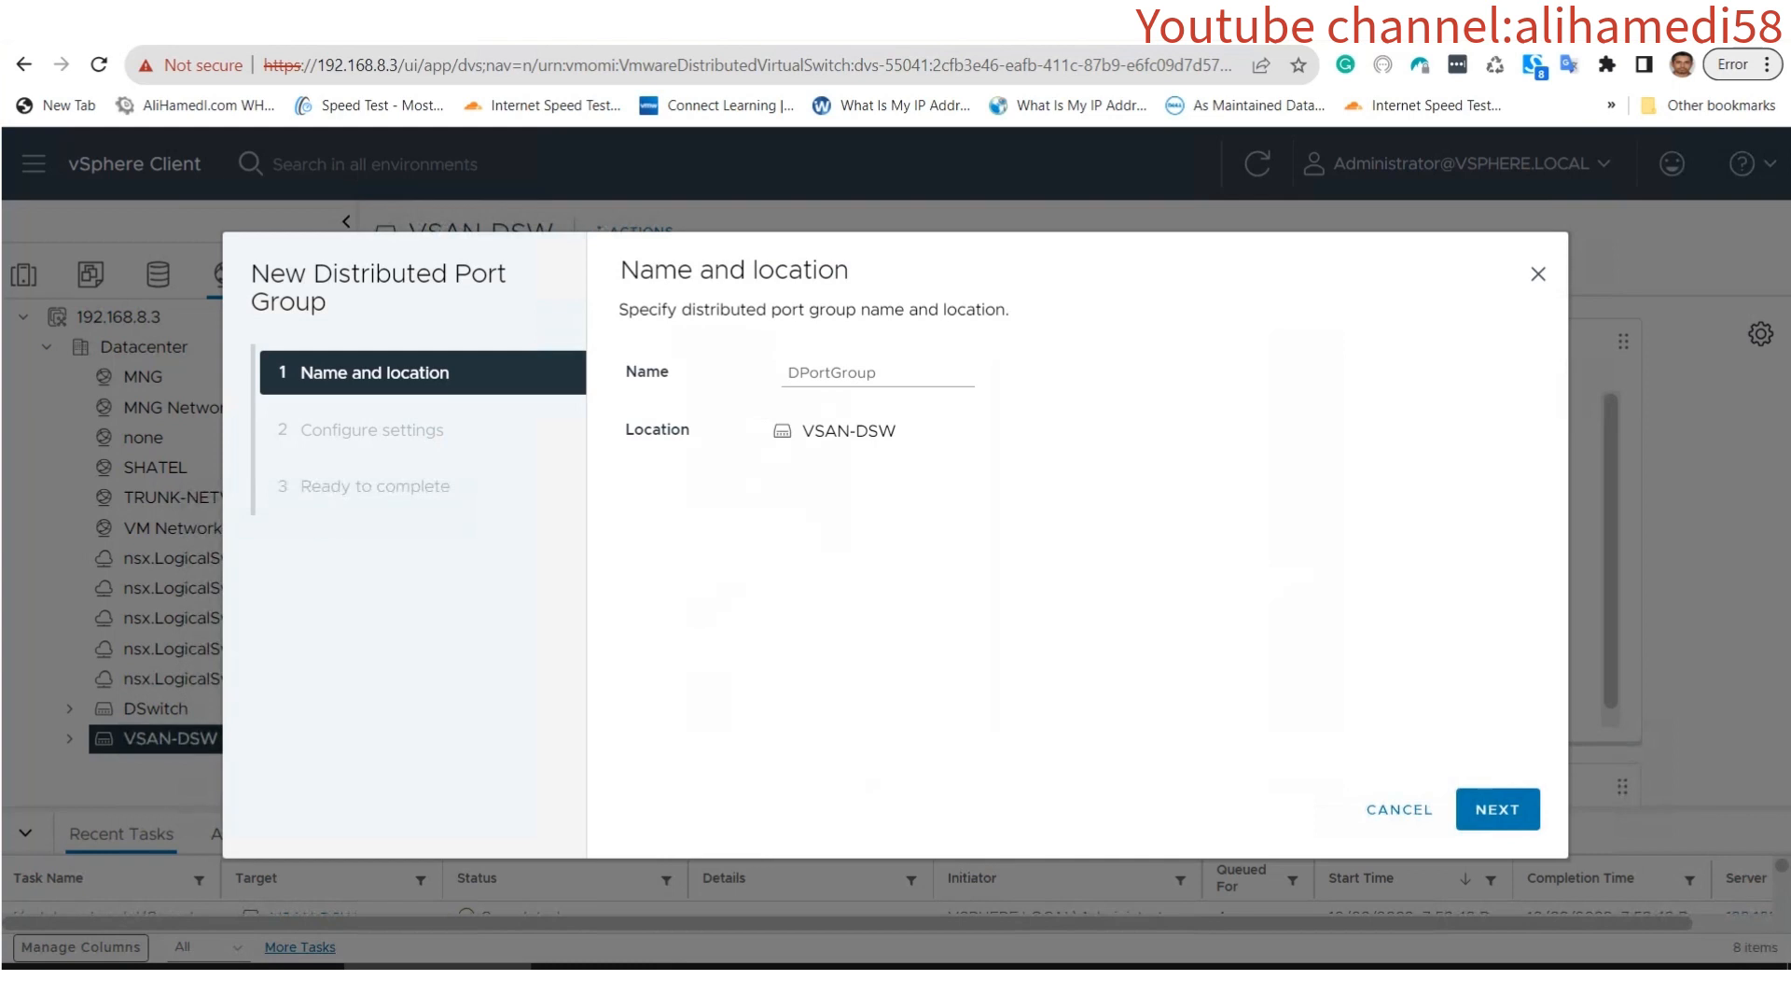
pyautogui.write('VSAN-')
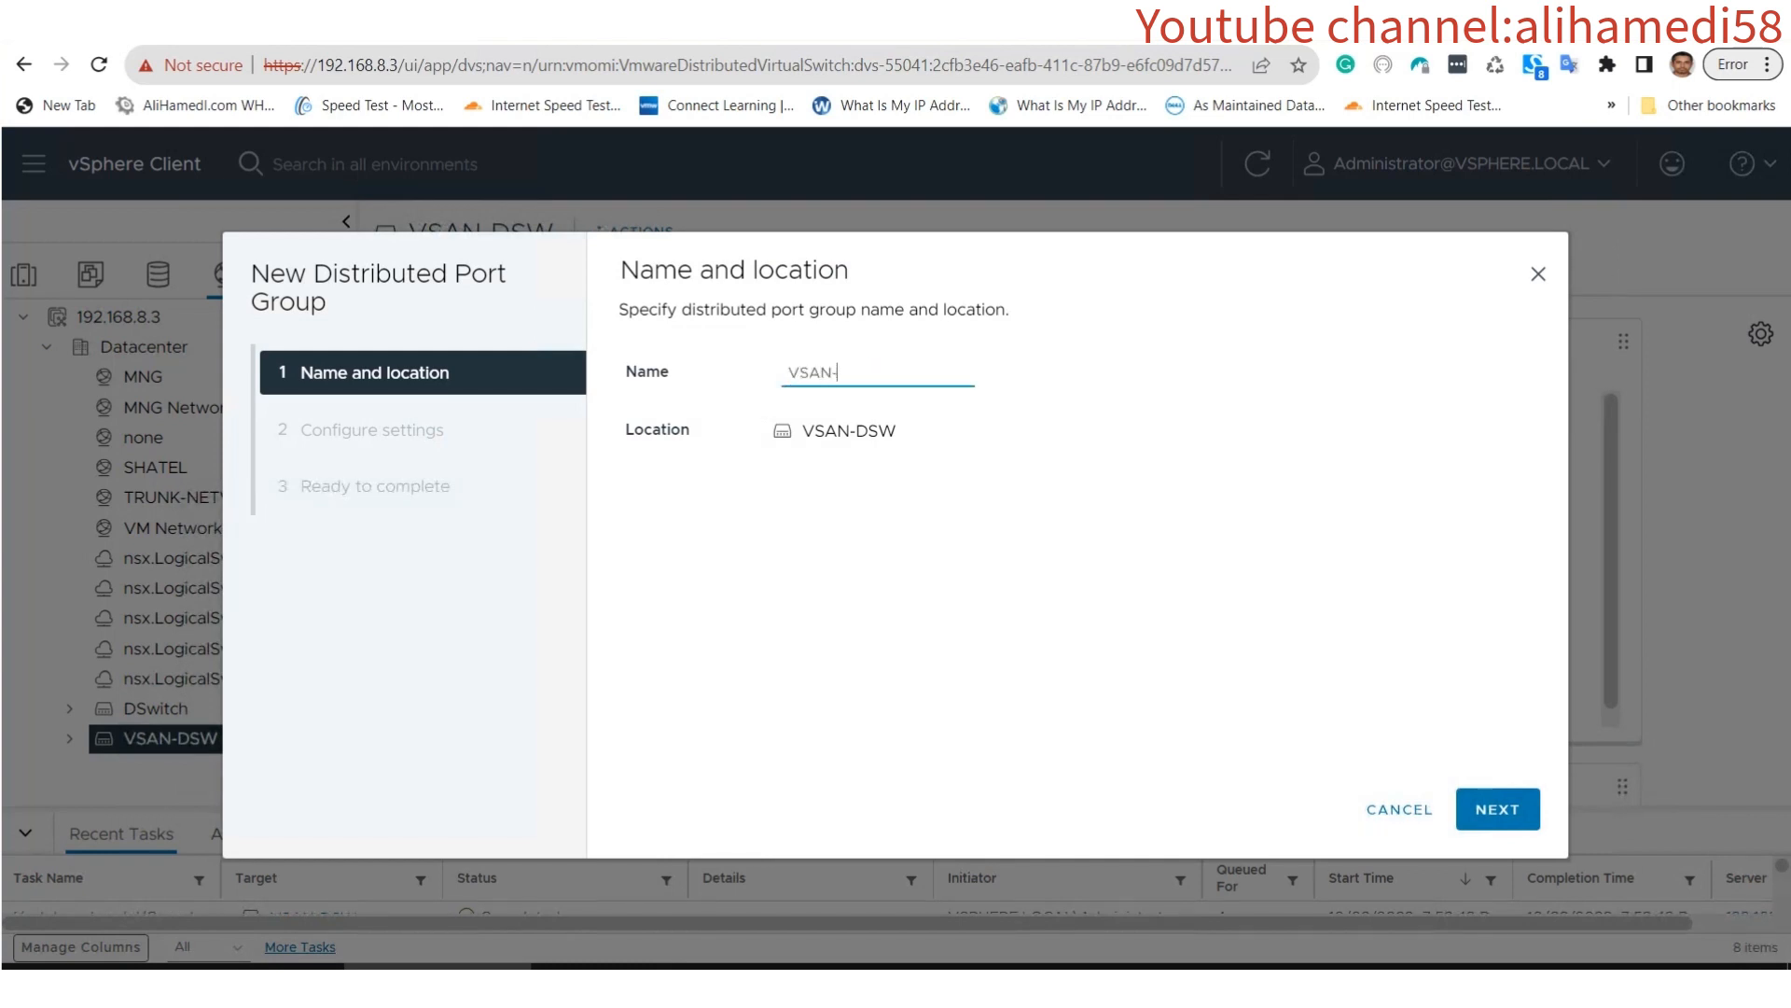
pyautogui.write('DPG')
pyautogui.click(1497, 808)
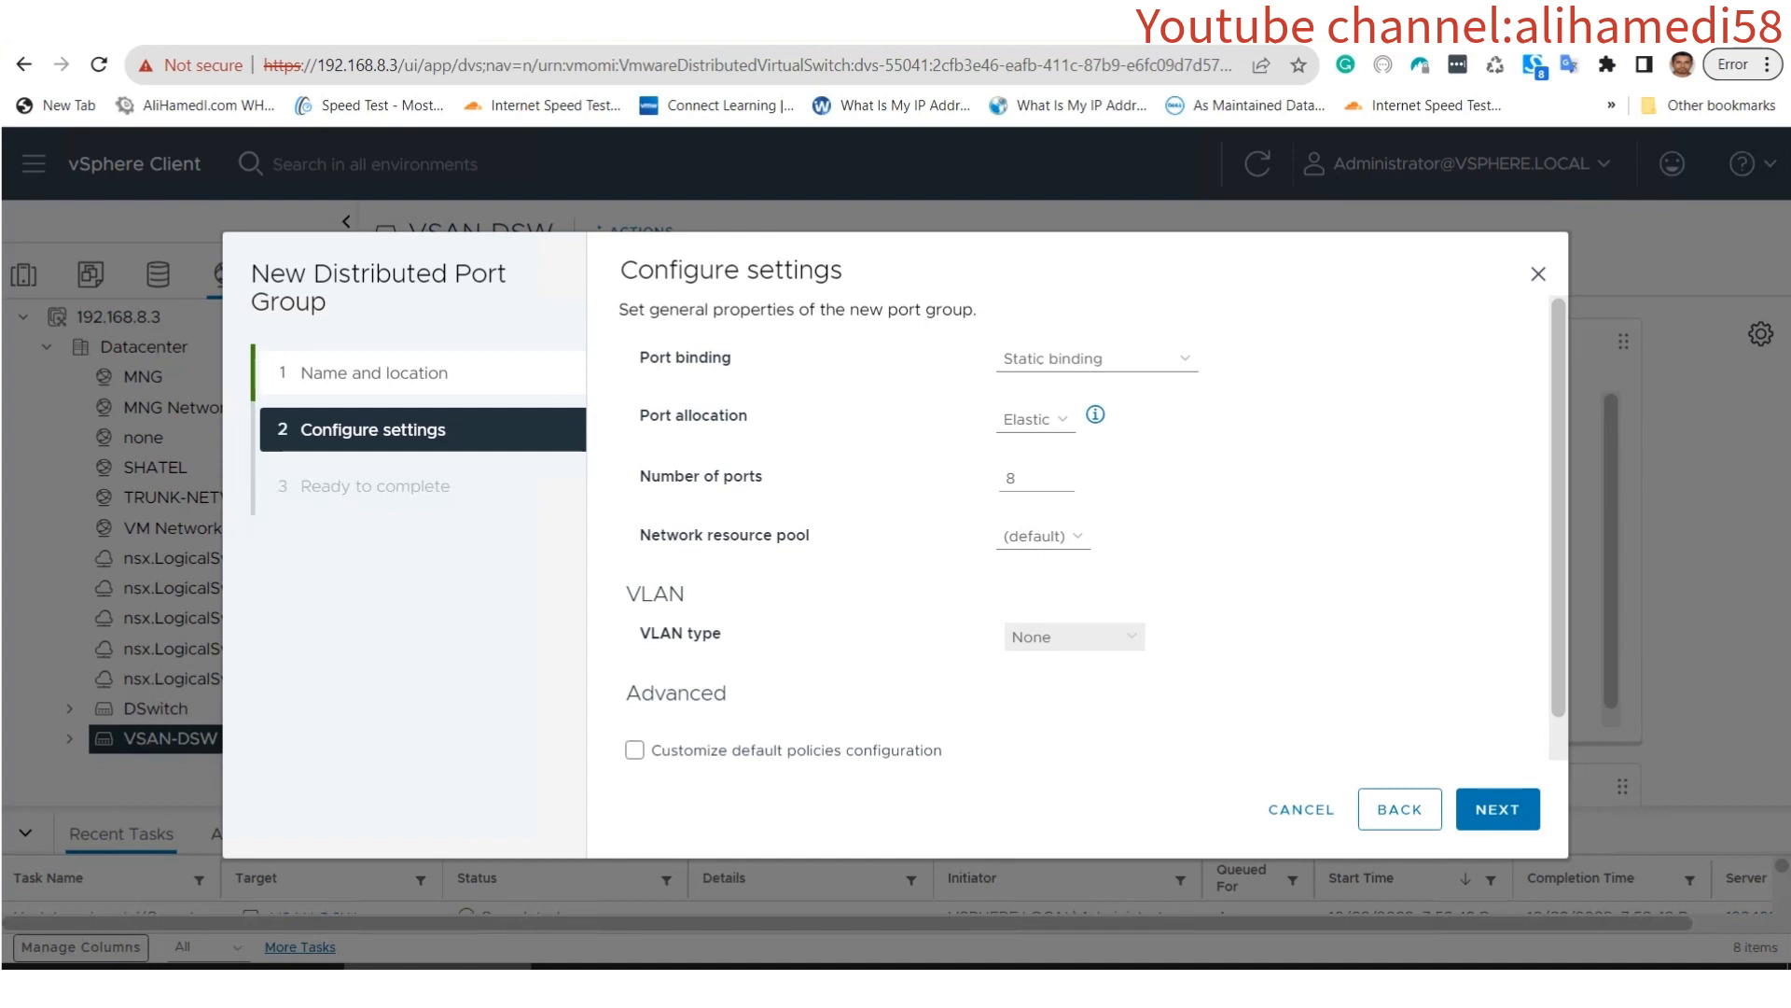
# Set the port group's VLAN type to VLAN with ID 13, keep the other defaults and finish creating it.
pyautogui.click(1073, 636)
pyautogui.click(1035, 681)
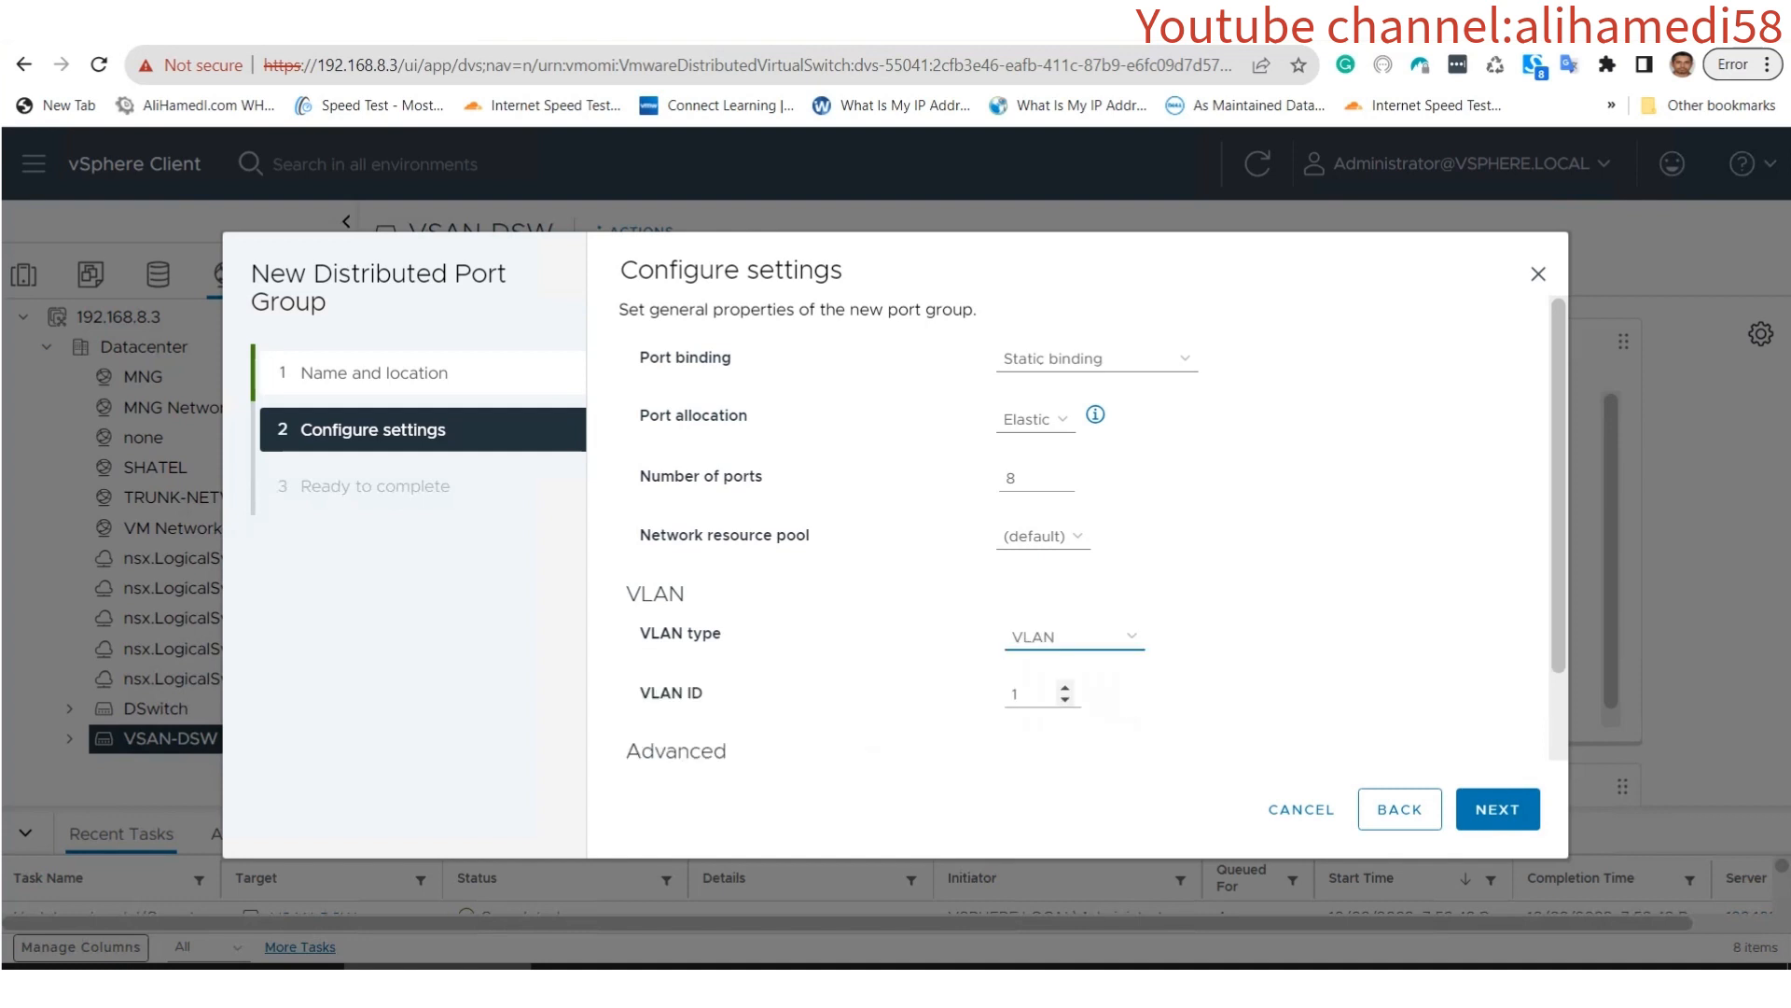
pyautogui.click(1016, 693)
pyautogui.write('3')
pyautogui.press('Tab')
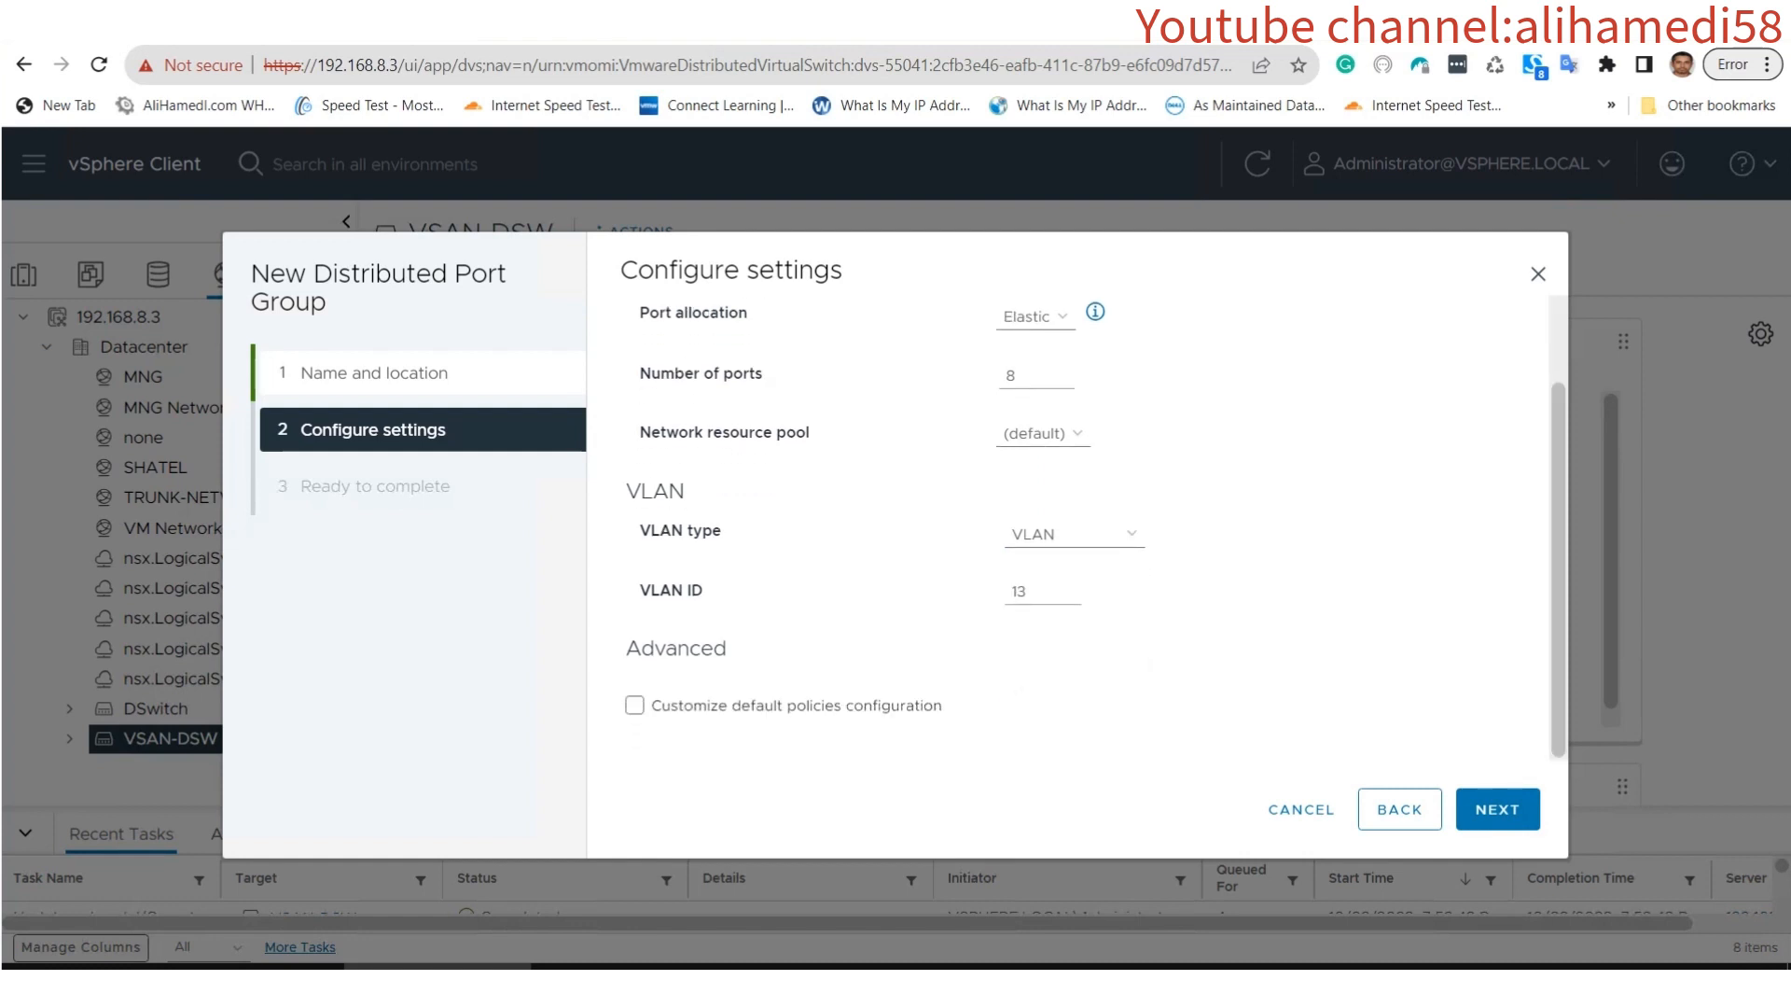
pyautogui.click(1498, 809)
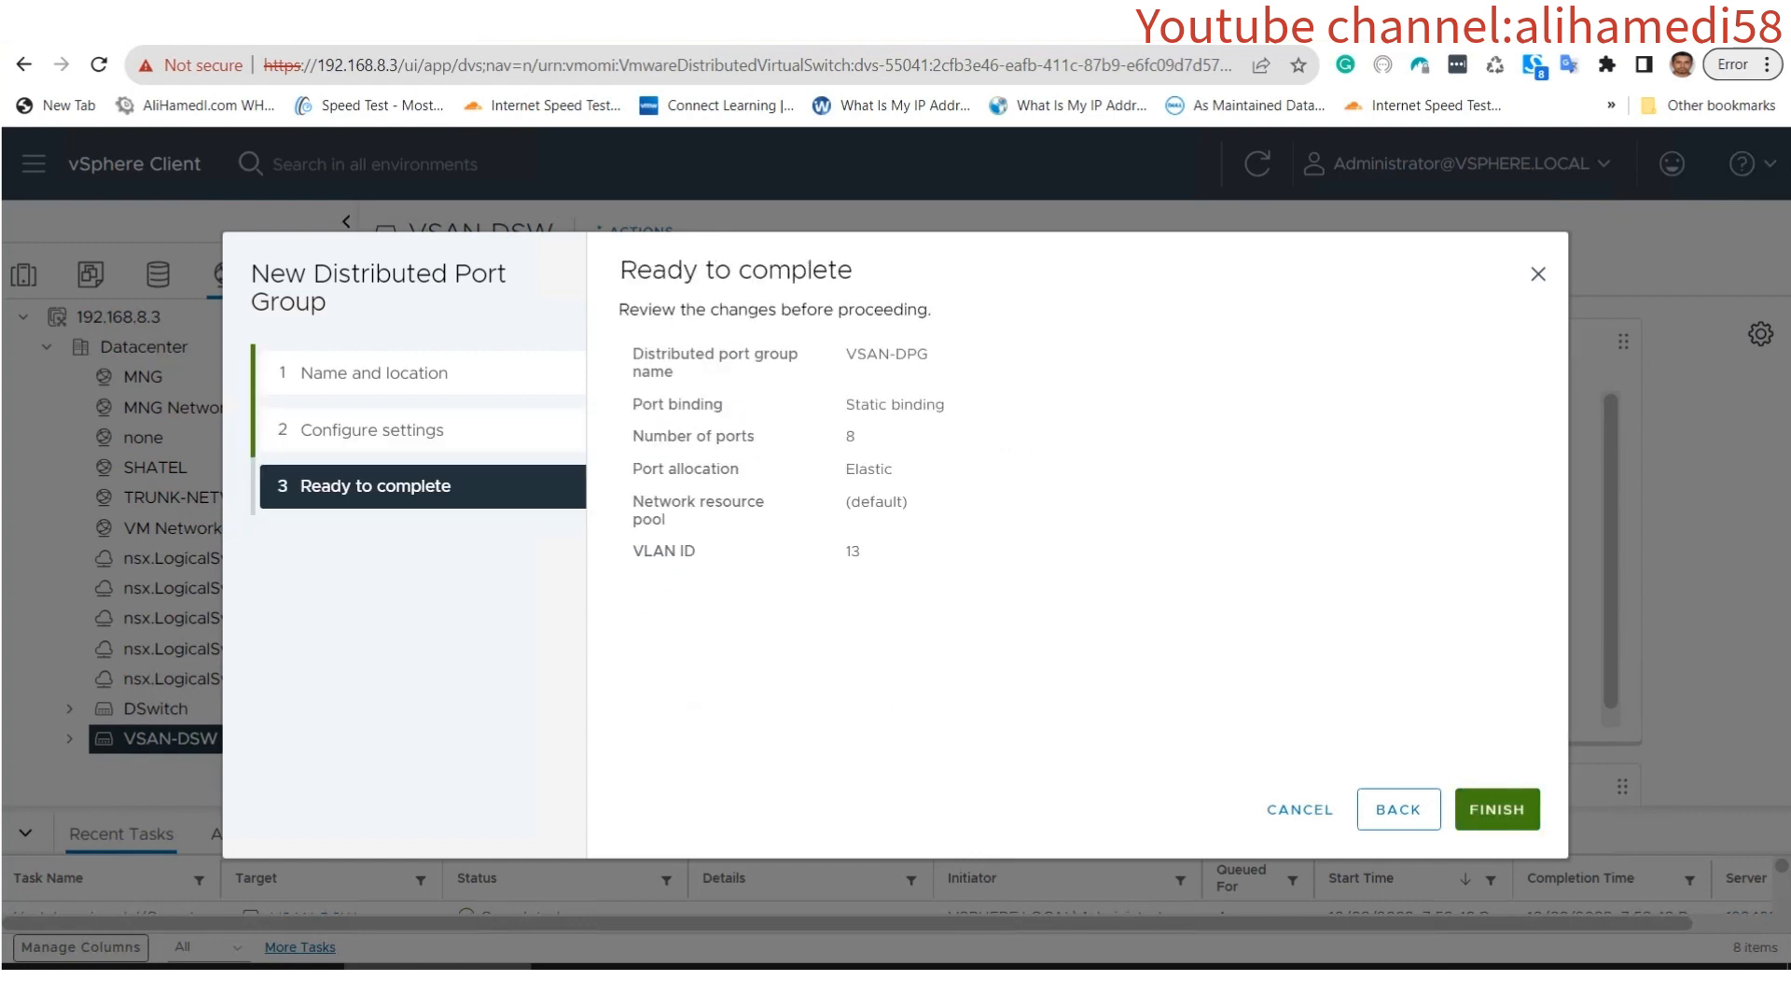
pyautogui.click(1498, 809)
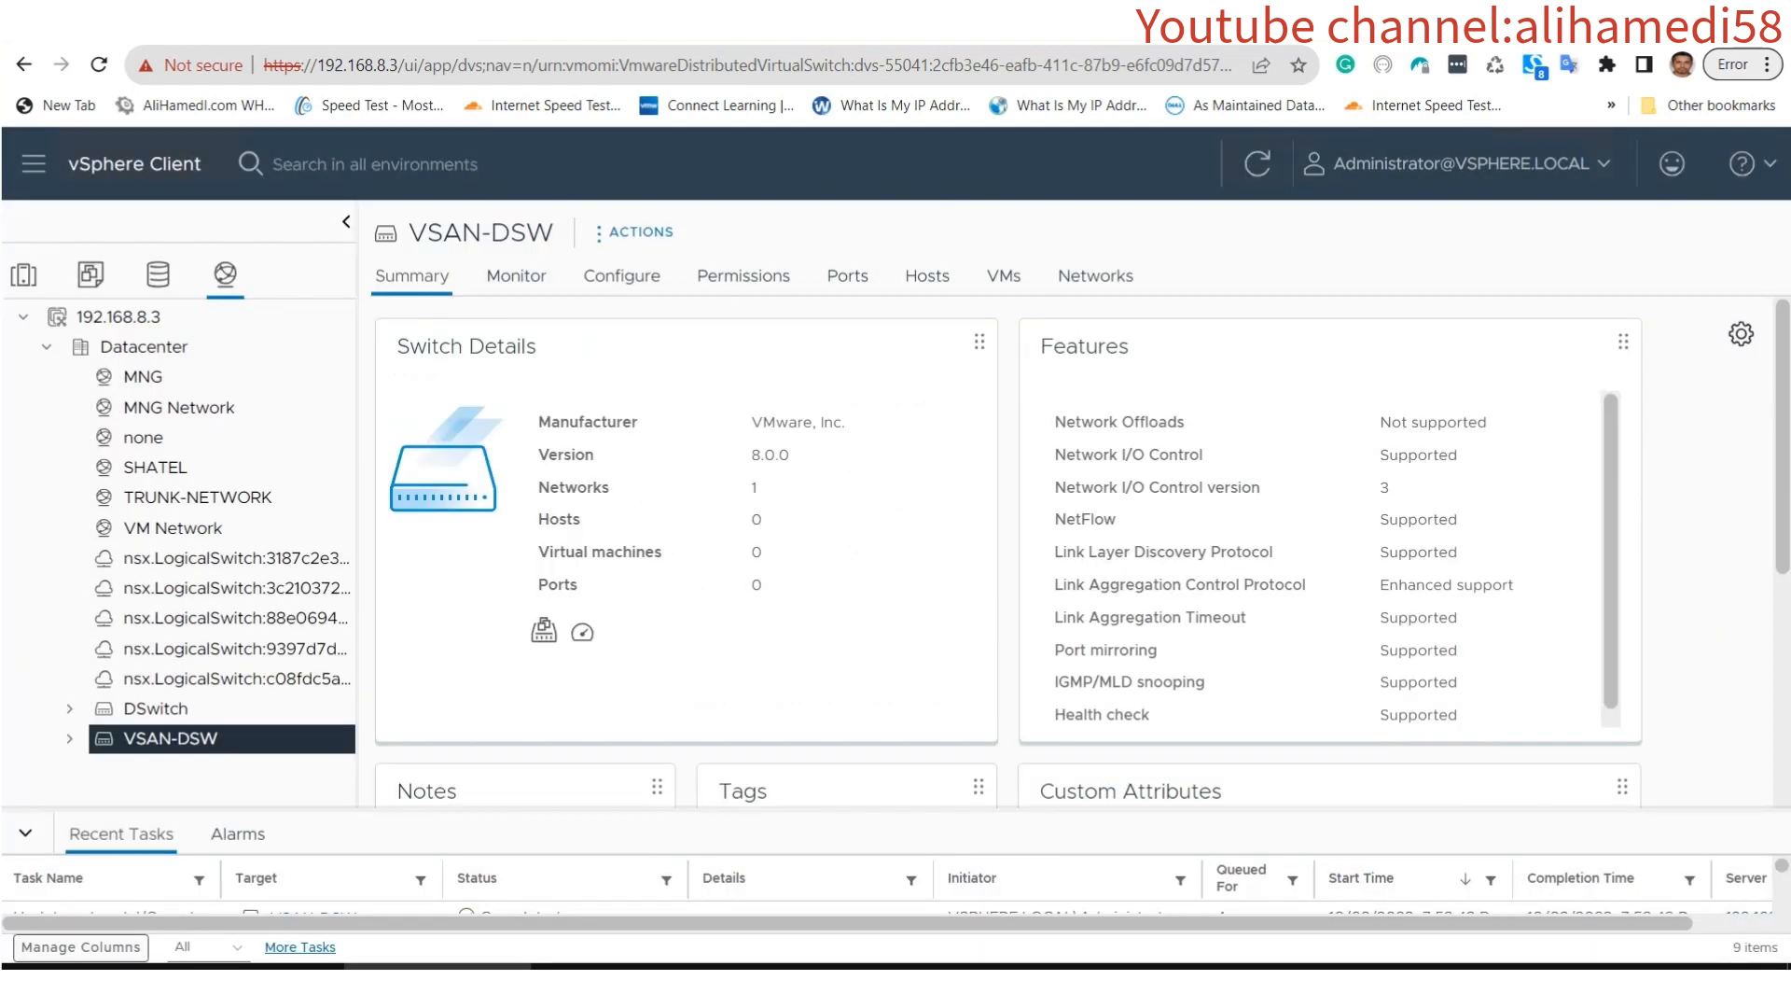
# Edit the VSAN-DPG port group's security settings to accept promiscuous mode, MAC address changes and forged transmits.
pyautogui.rightClick(140, 738)
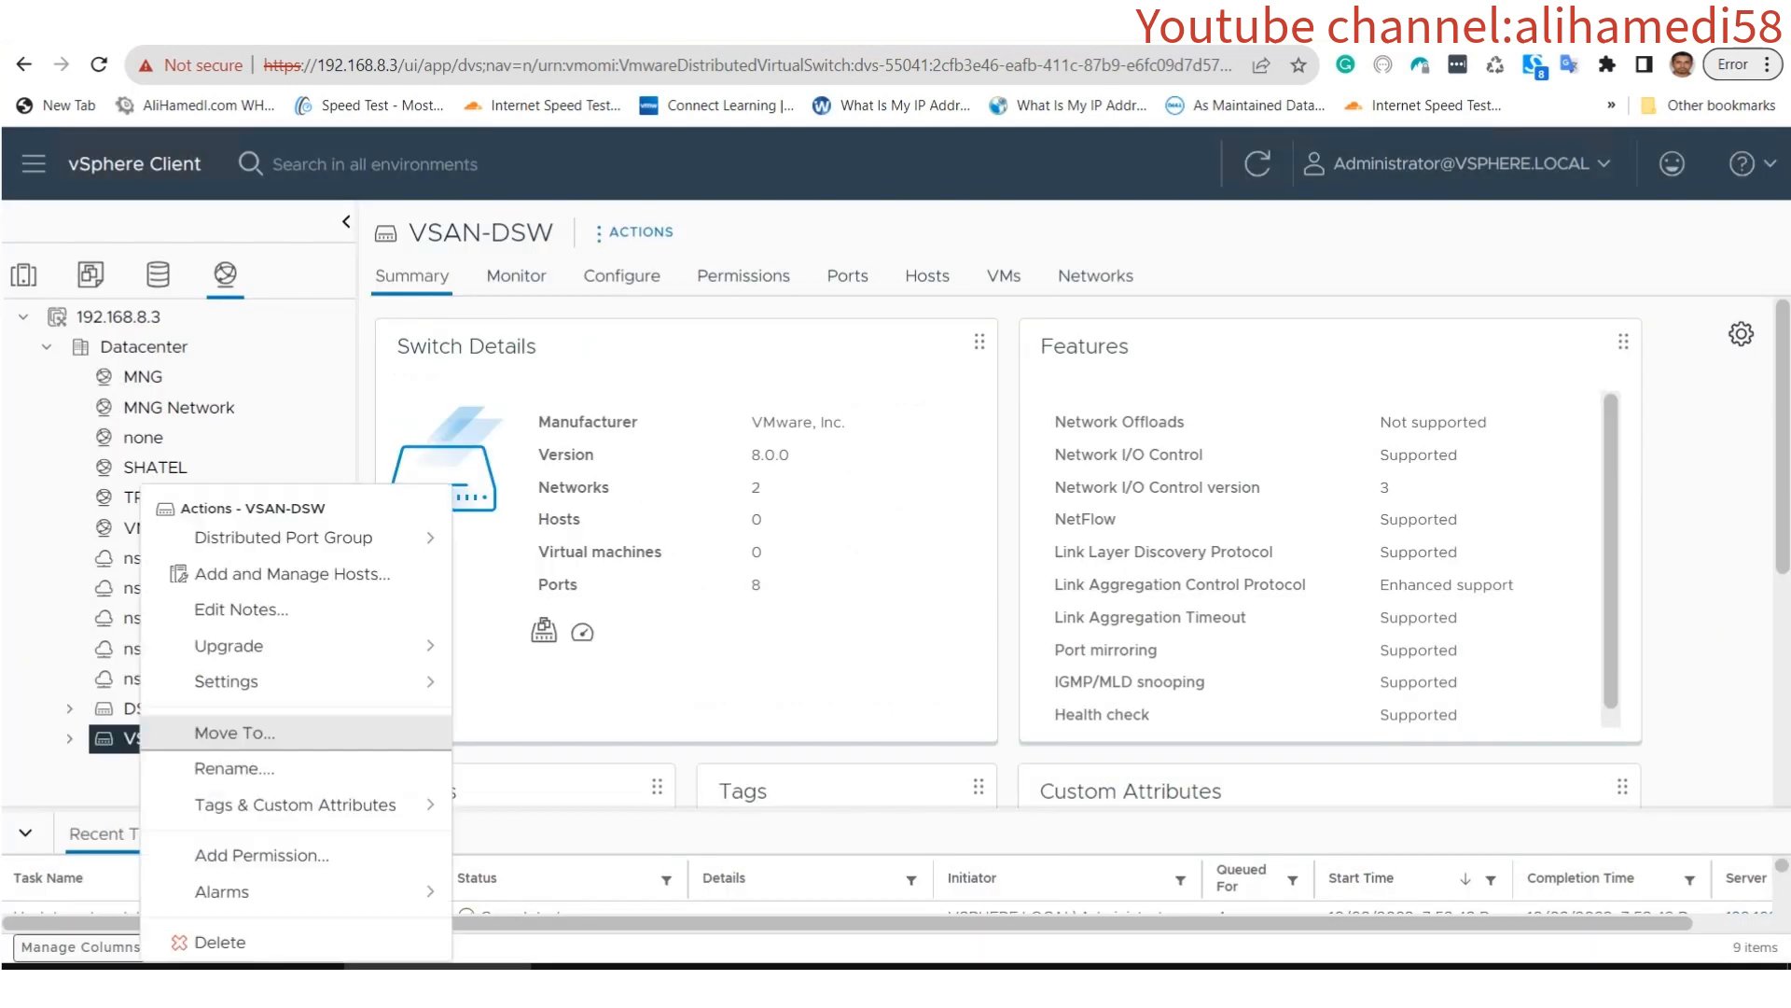
pyautogui.click(70, 737)
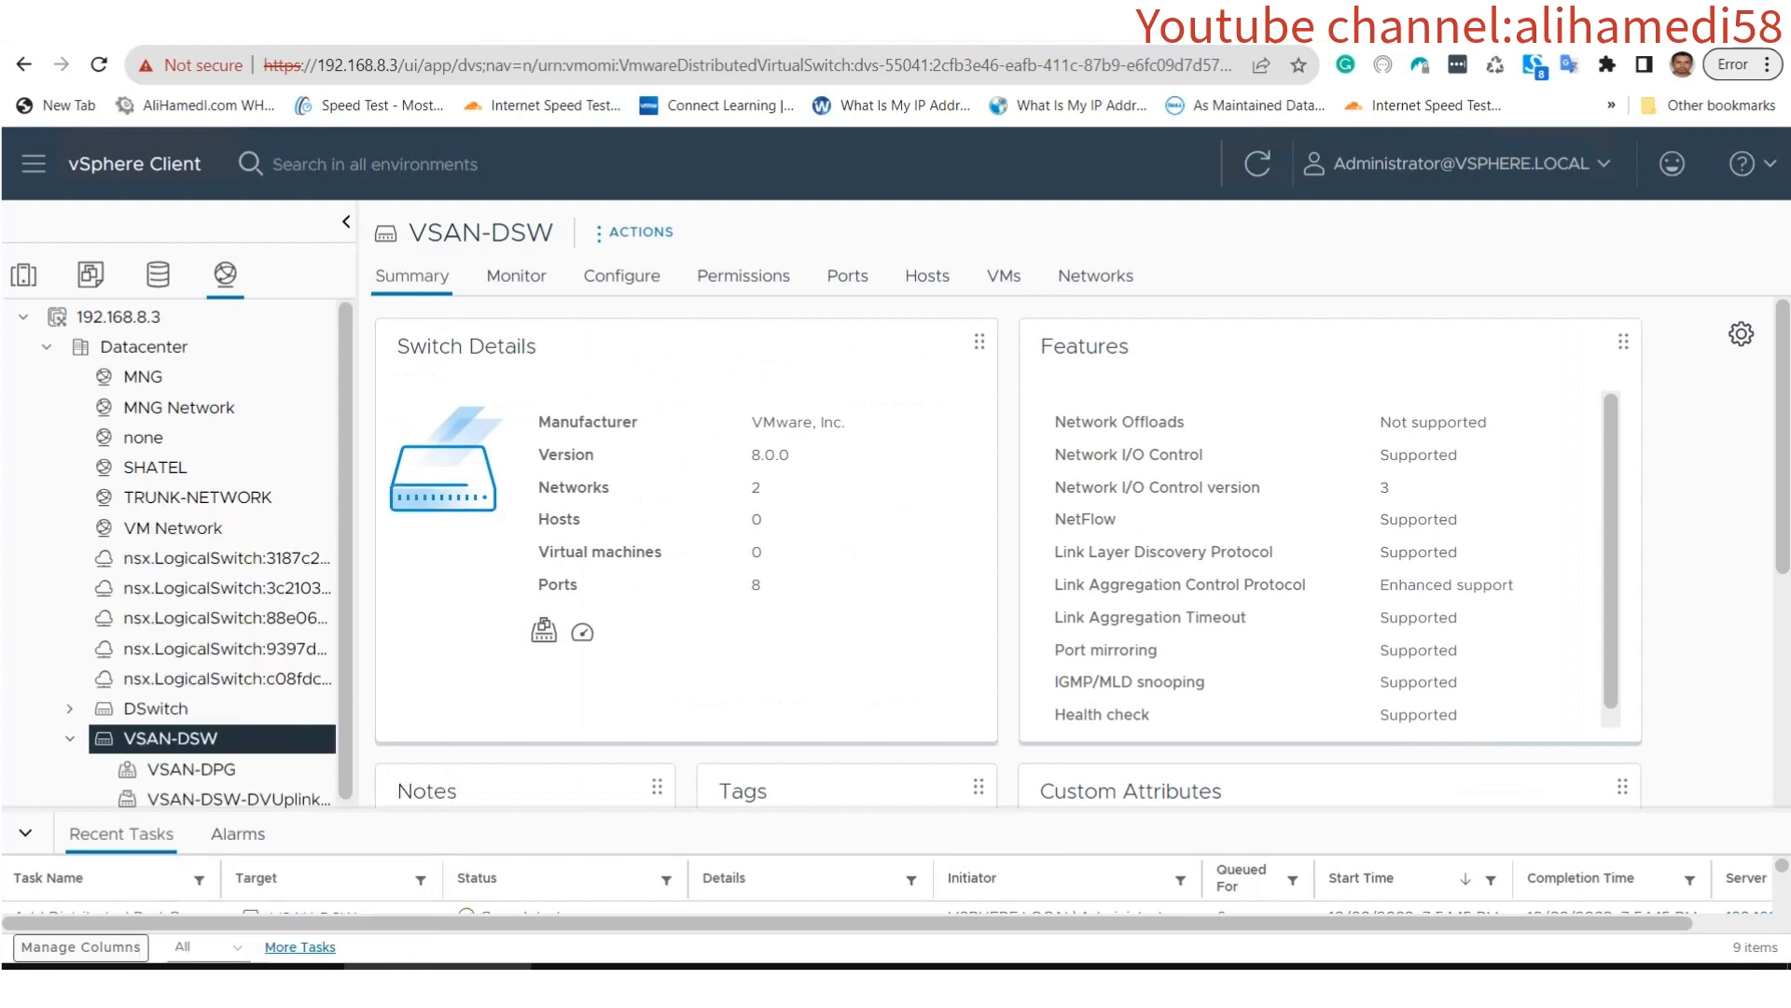
pyautogui.click(177, 769)
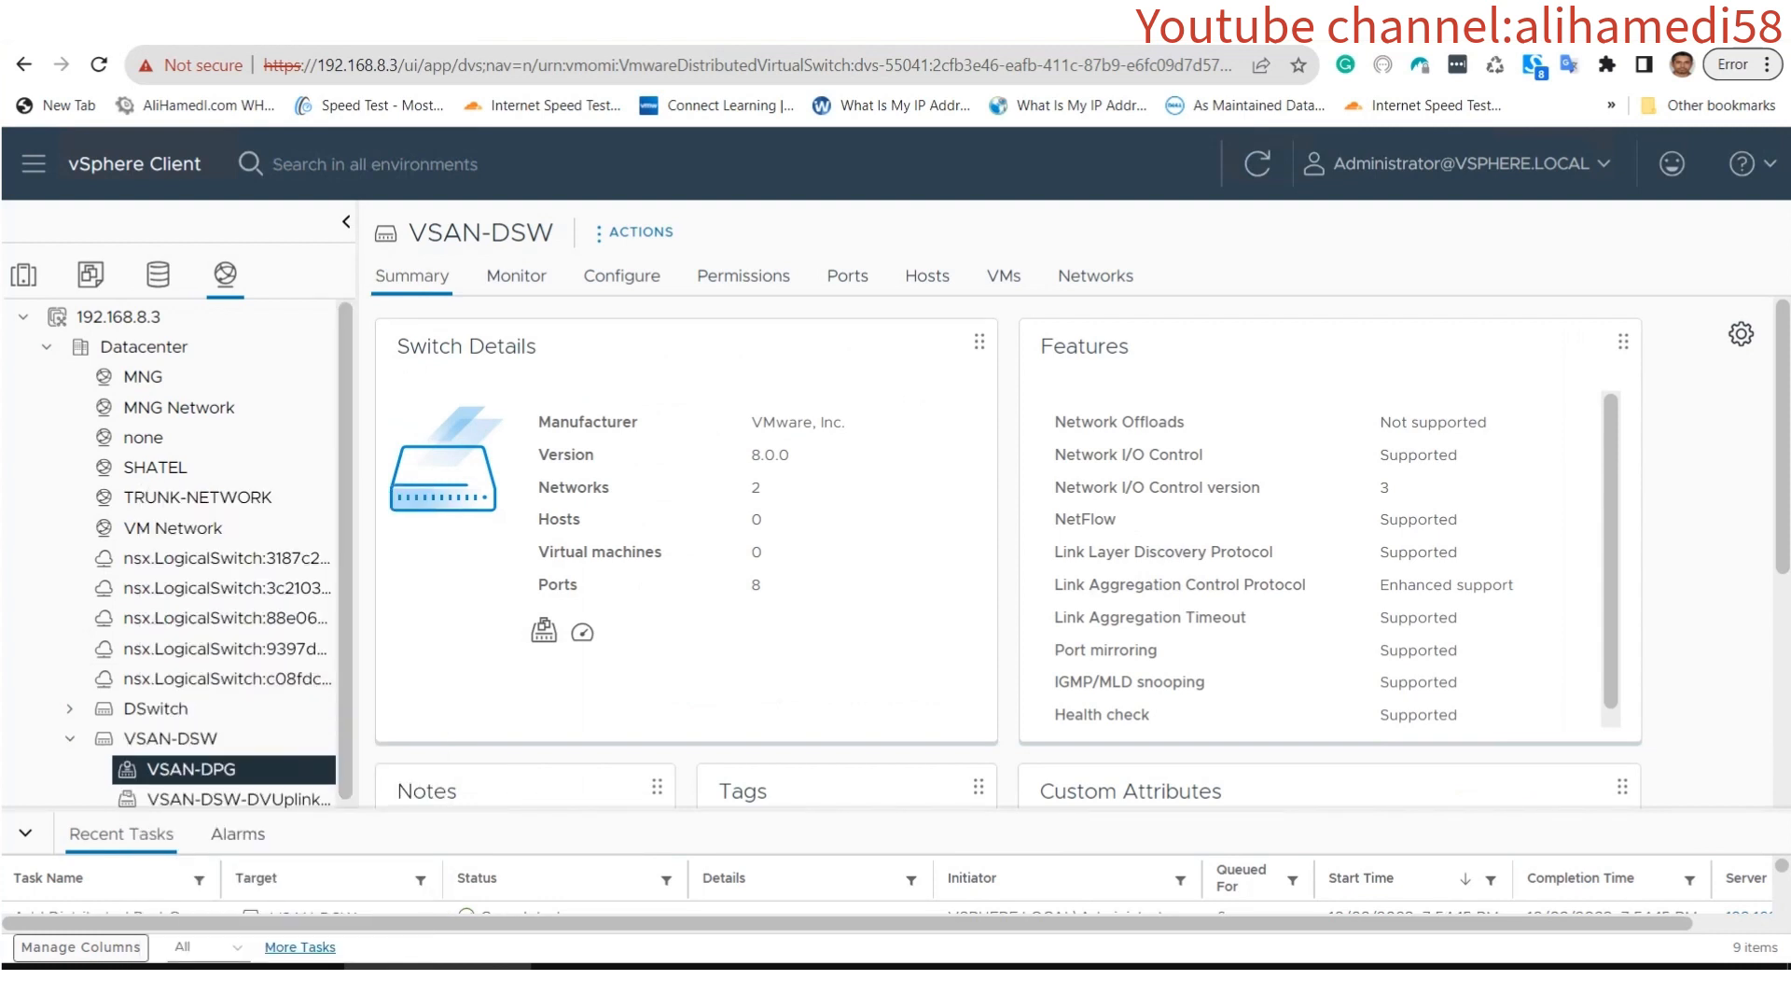
pyautogui.rightClick(194, 769)
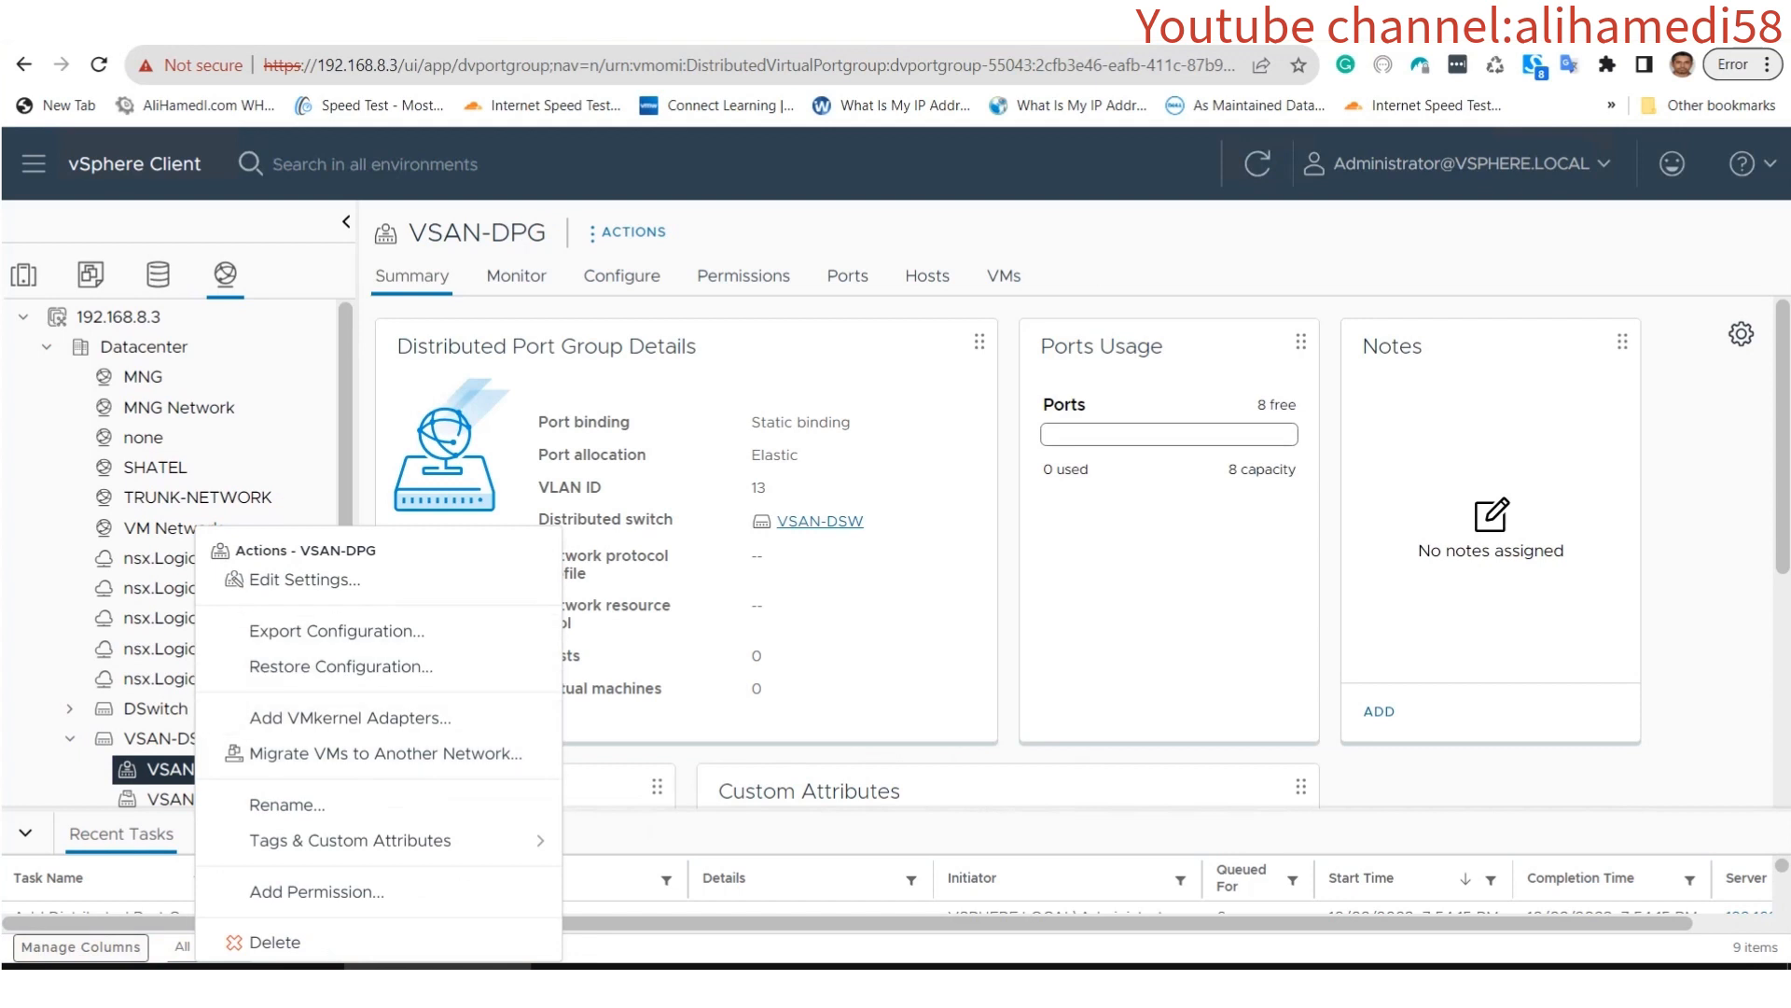
pyautogui.click(304, 580)
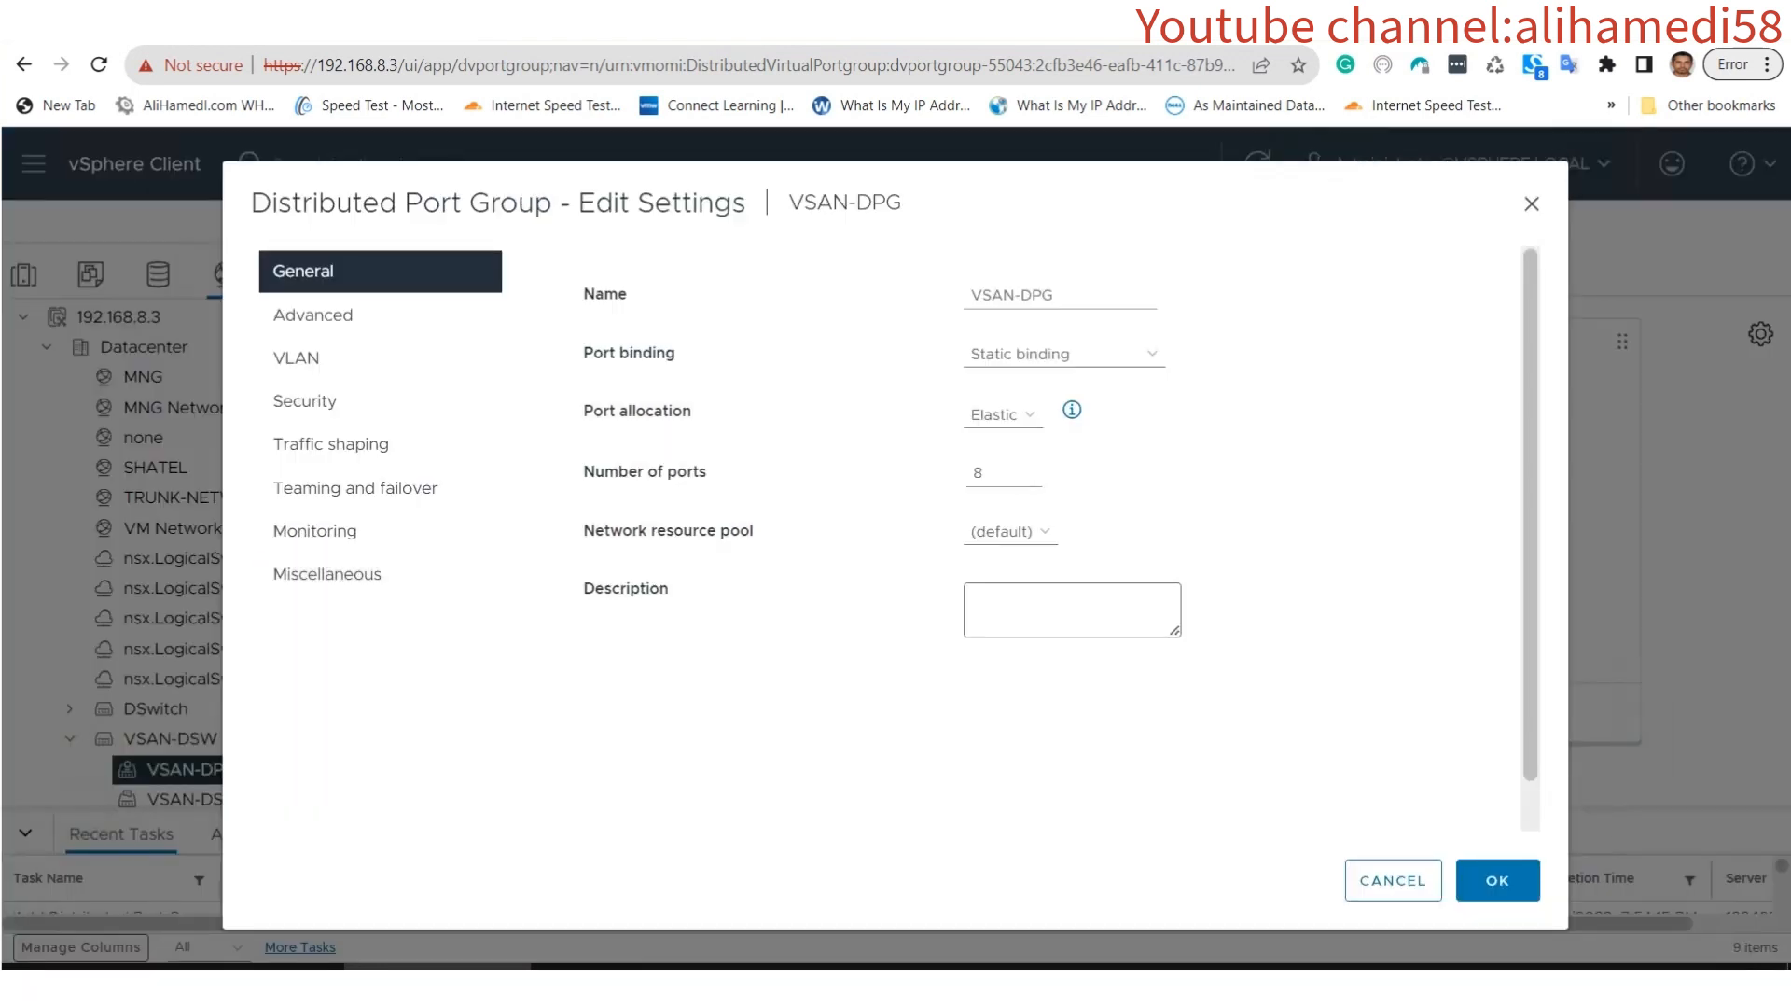
pyautogui.click(317, 401)
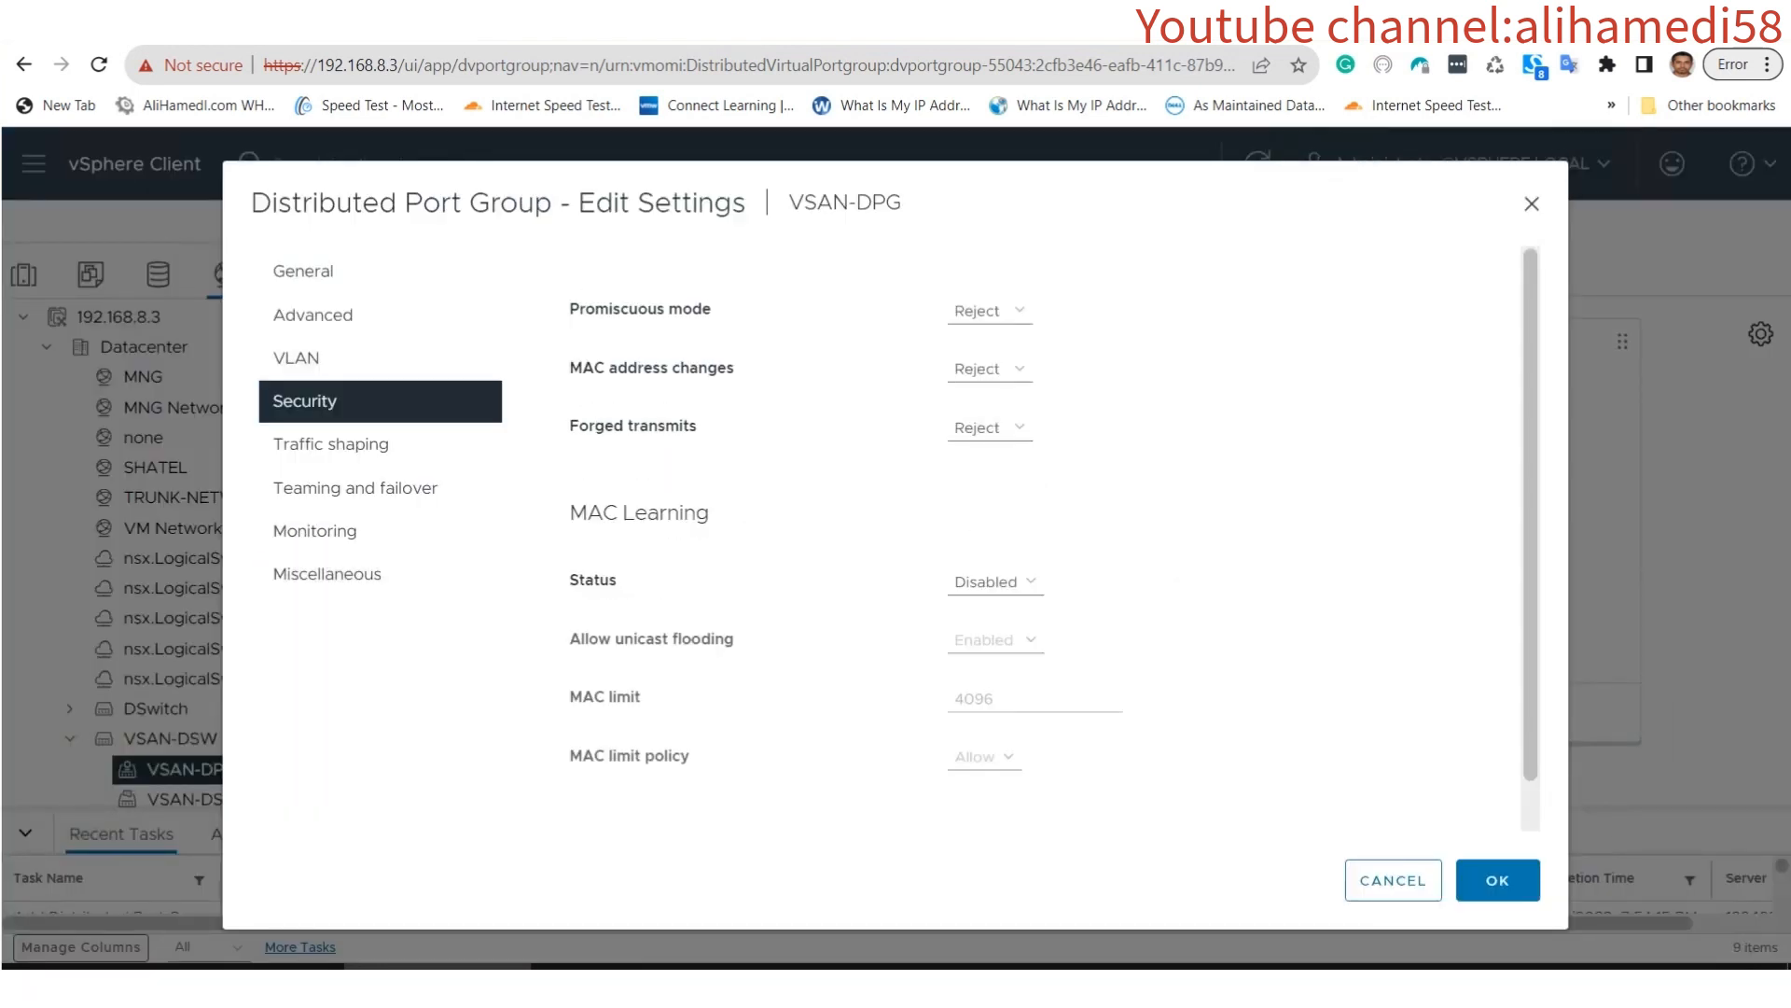
pyautogui.click(989, 311)
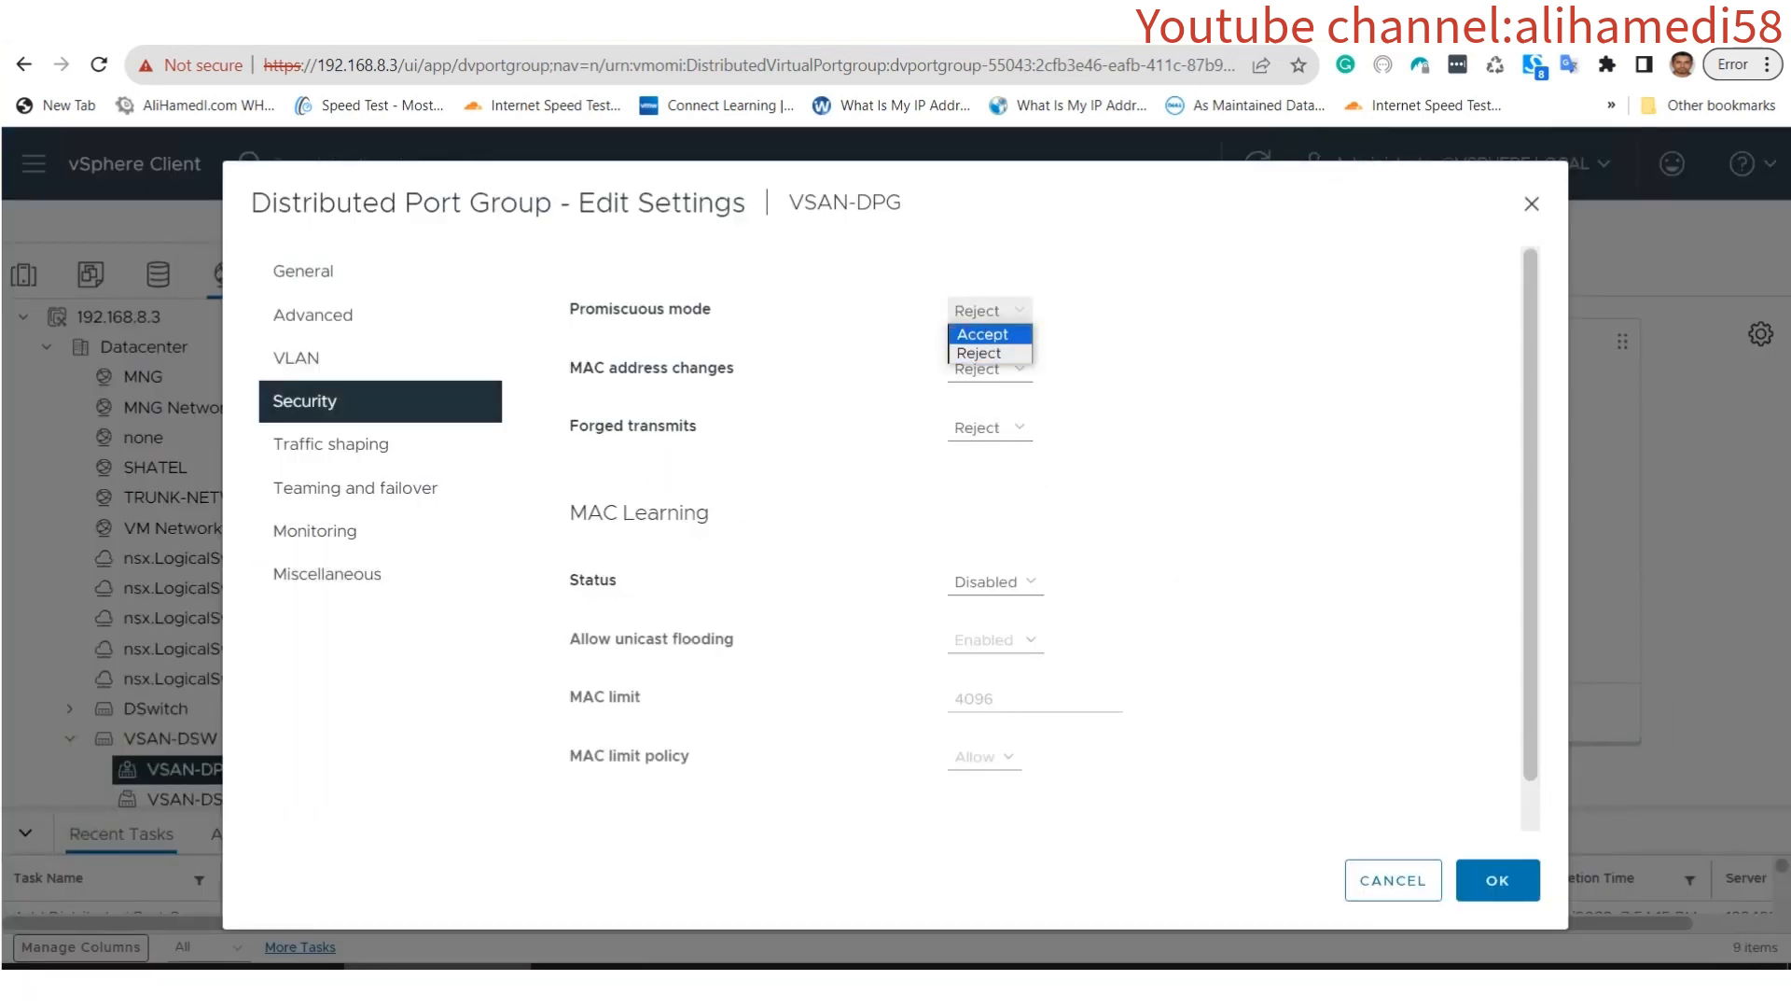
pyautogui.click(982, 334)
pyautogui.click(988, 369)
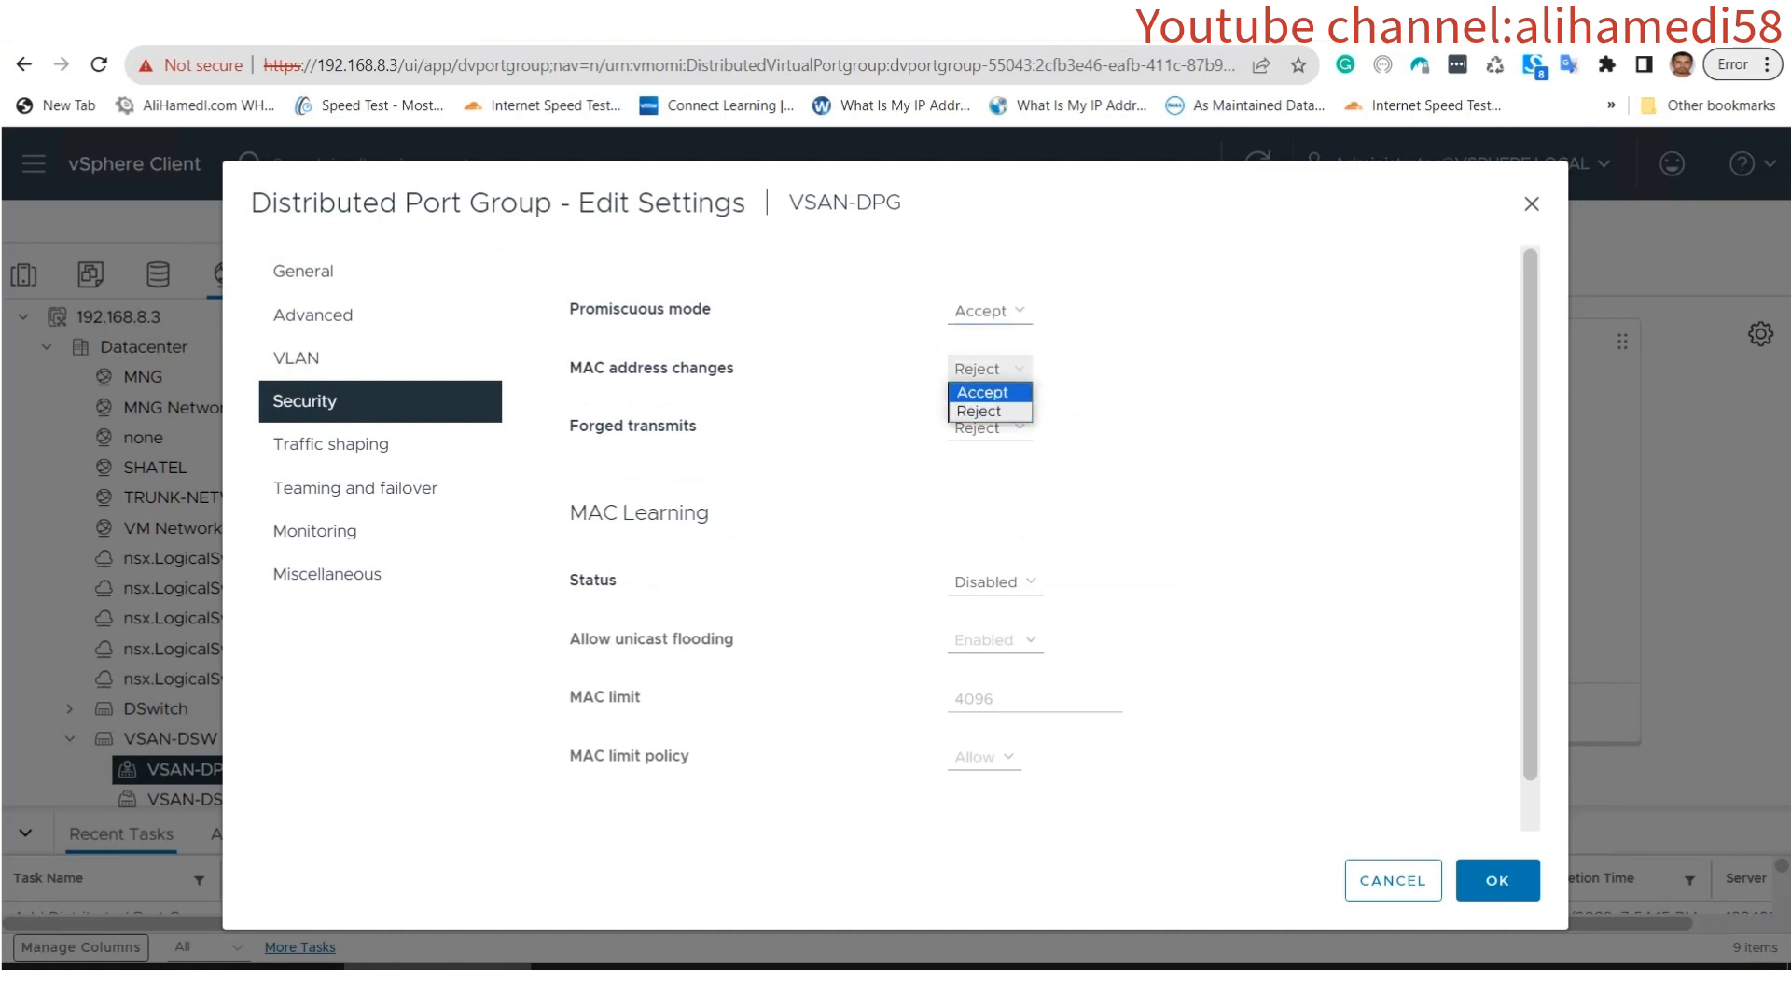
pyautogui.click(982, 392)
pyautogui.click(989, 428)
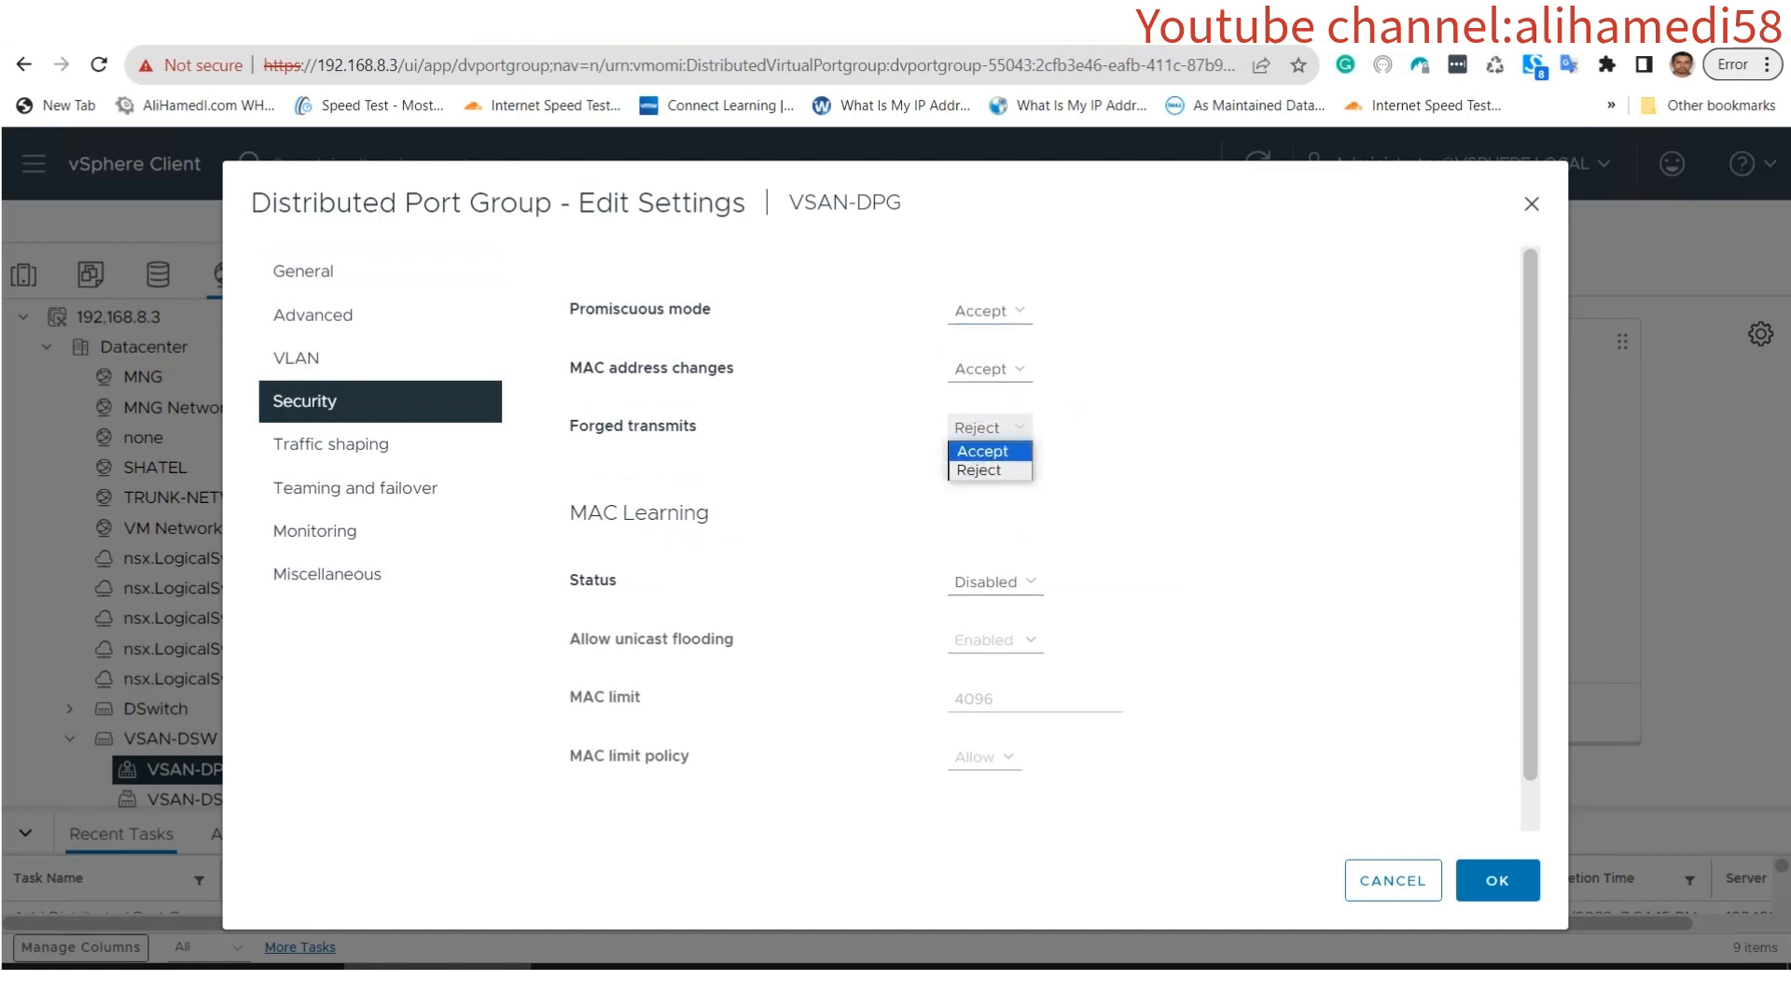
pyautogui.click(982, 451)
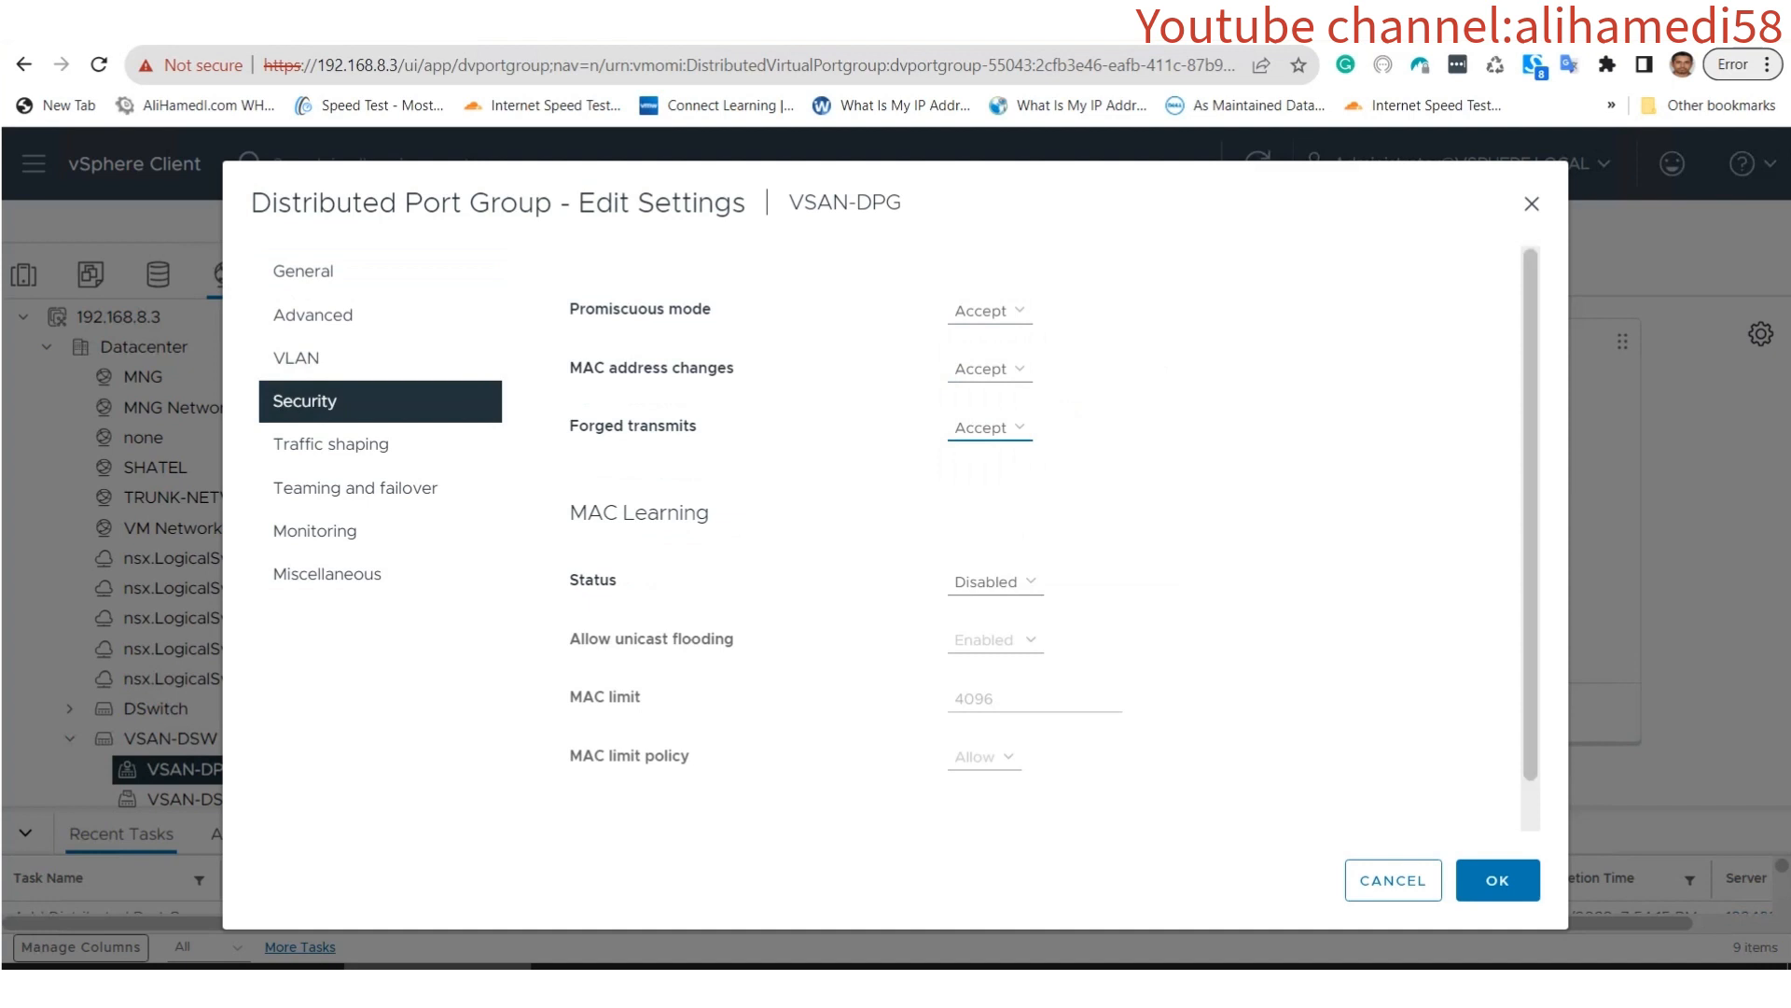
pyautogui.click(1498, 880)
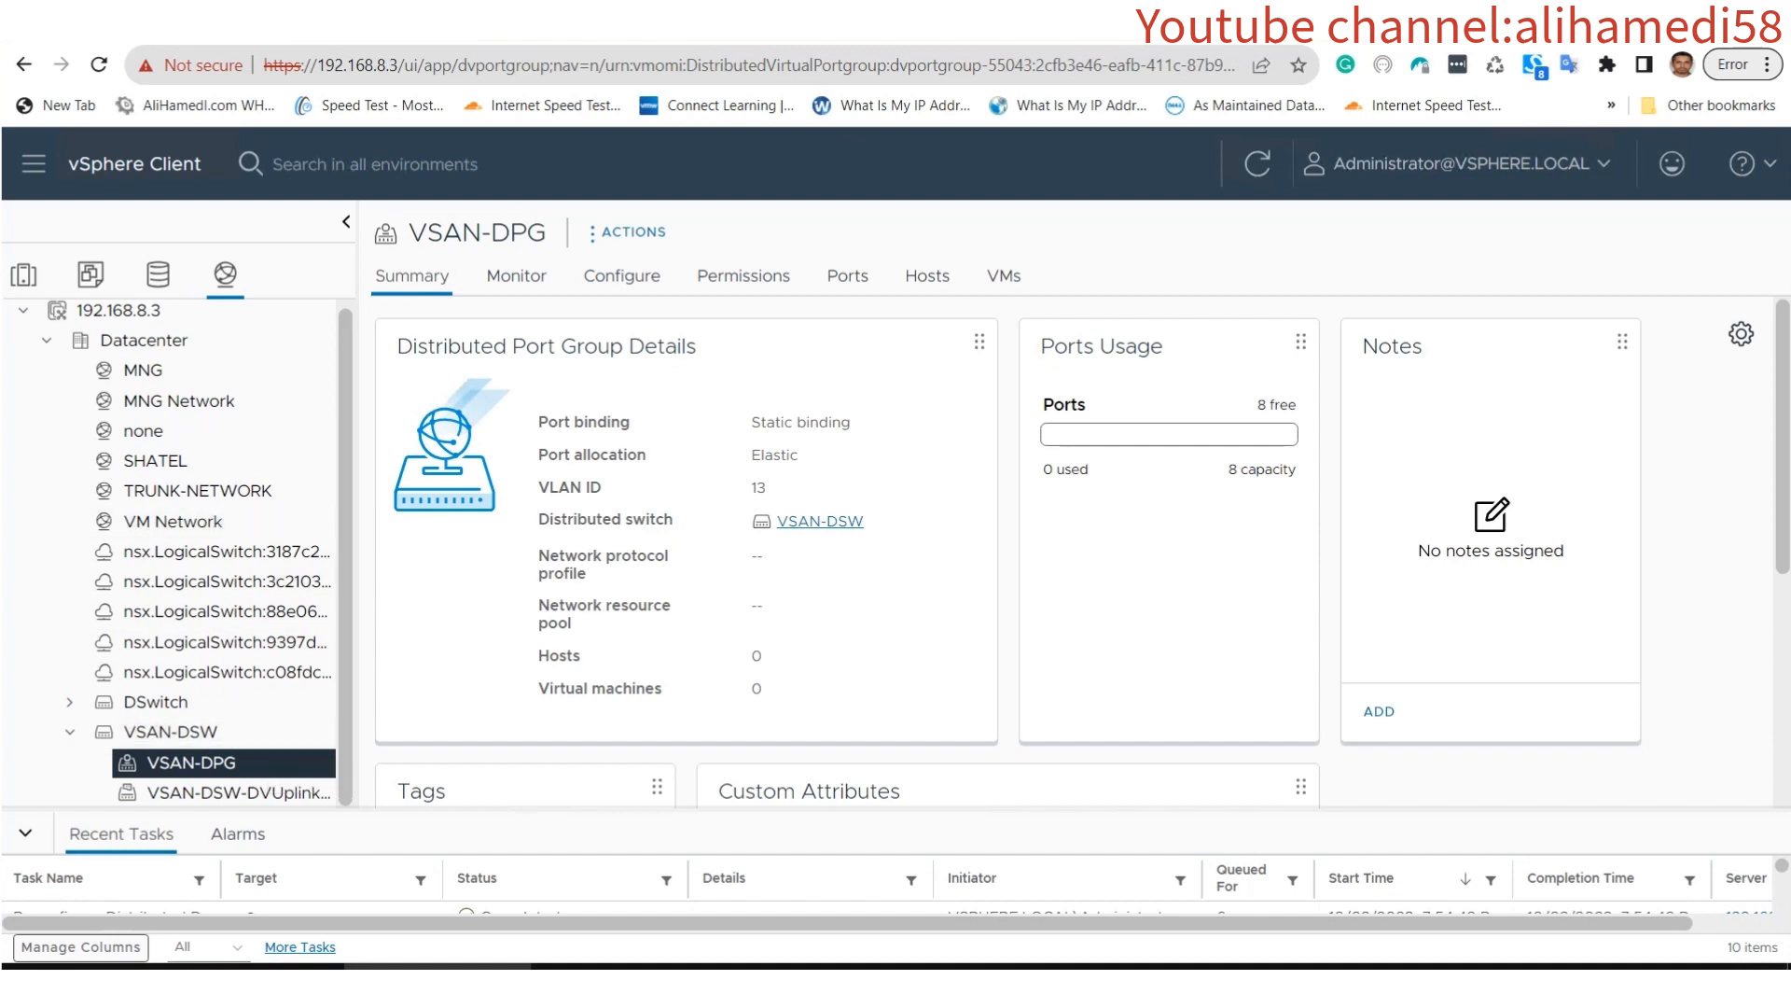
# Start adding a host to Datacenter in the hosts inventory with the IP address 192.168.8.31.
pyautogui.click(24, 274)
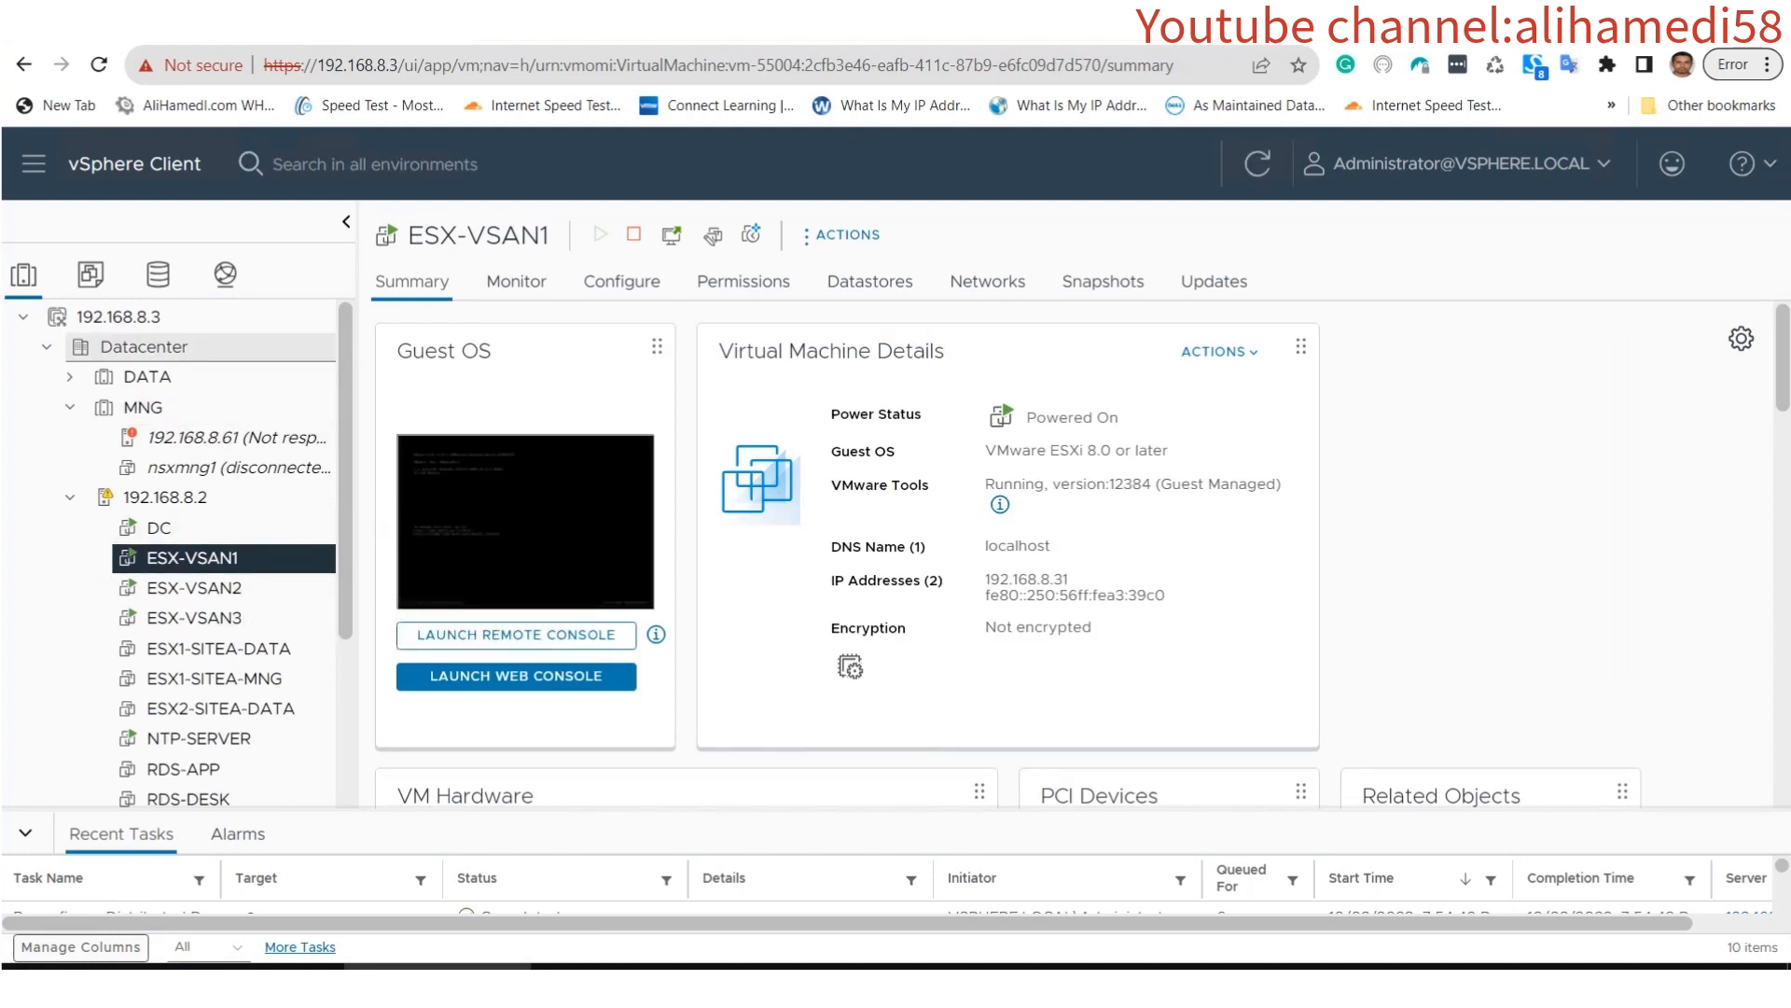
pyautogui.click(177, 347)
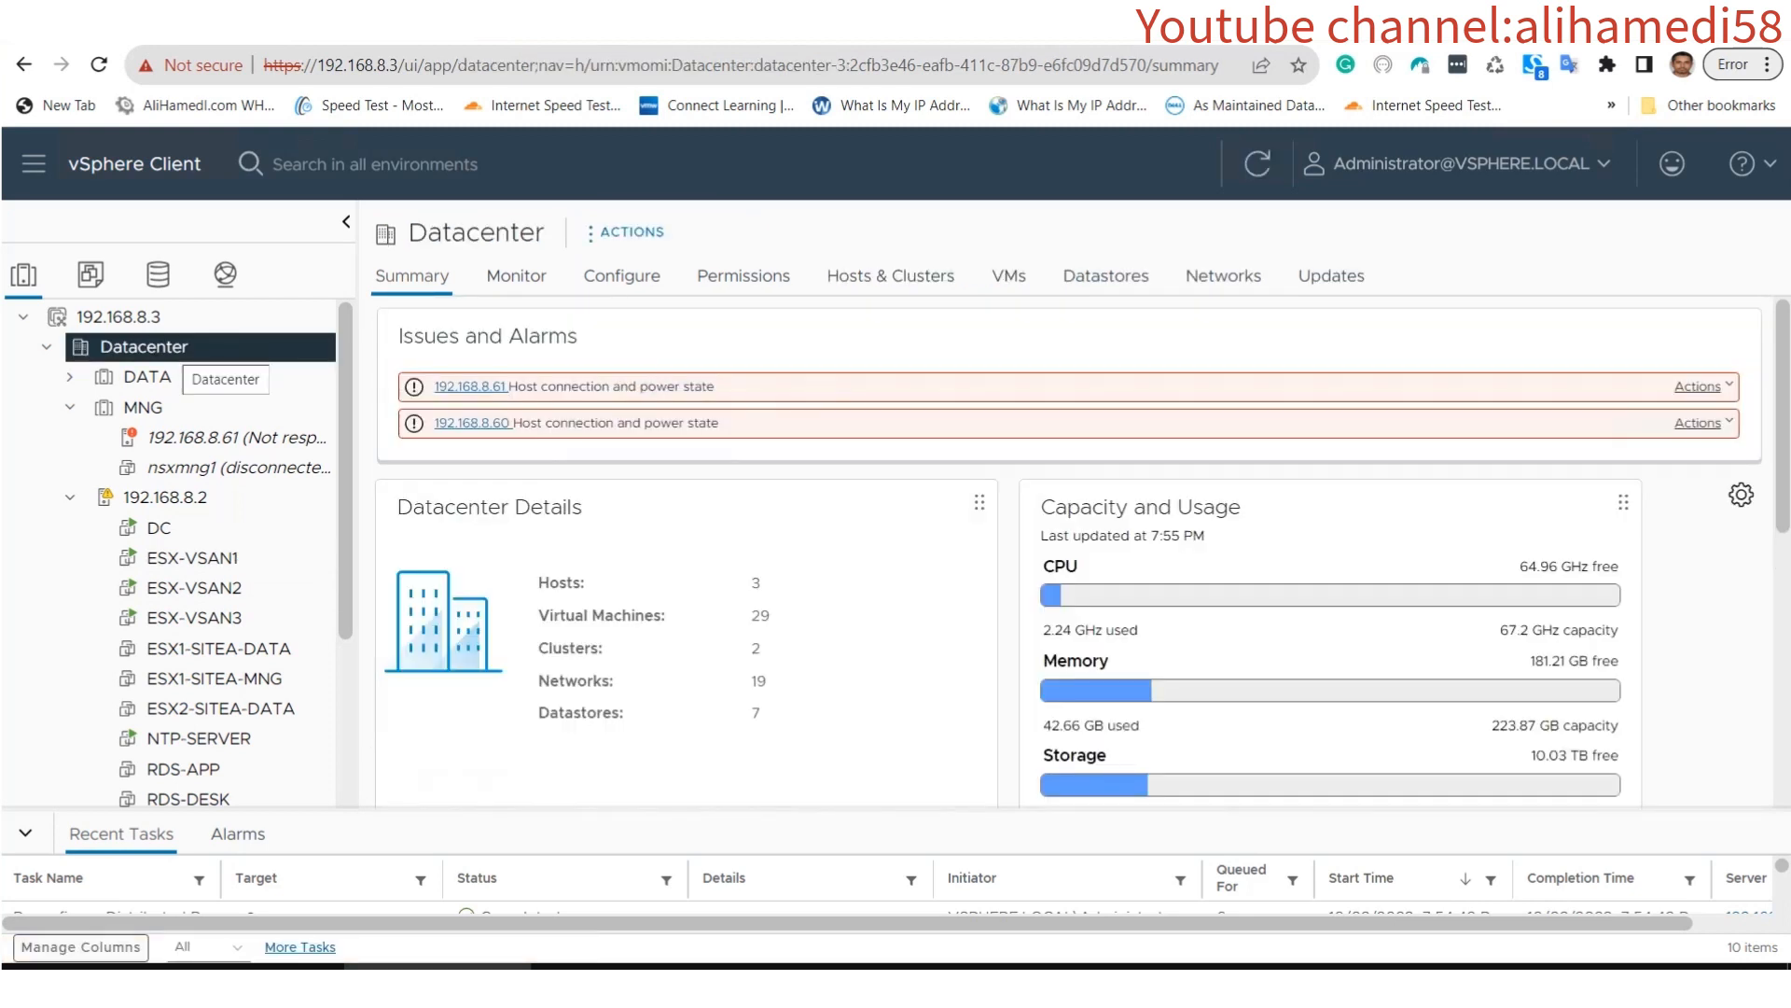
pyautogui.rightClick(177, 347)
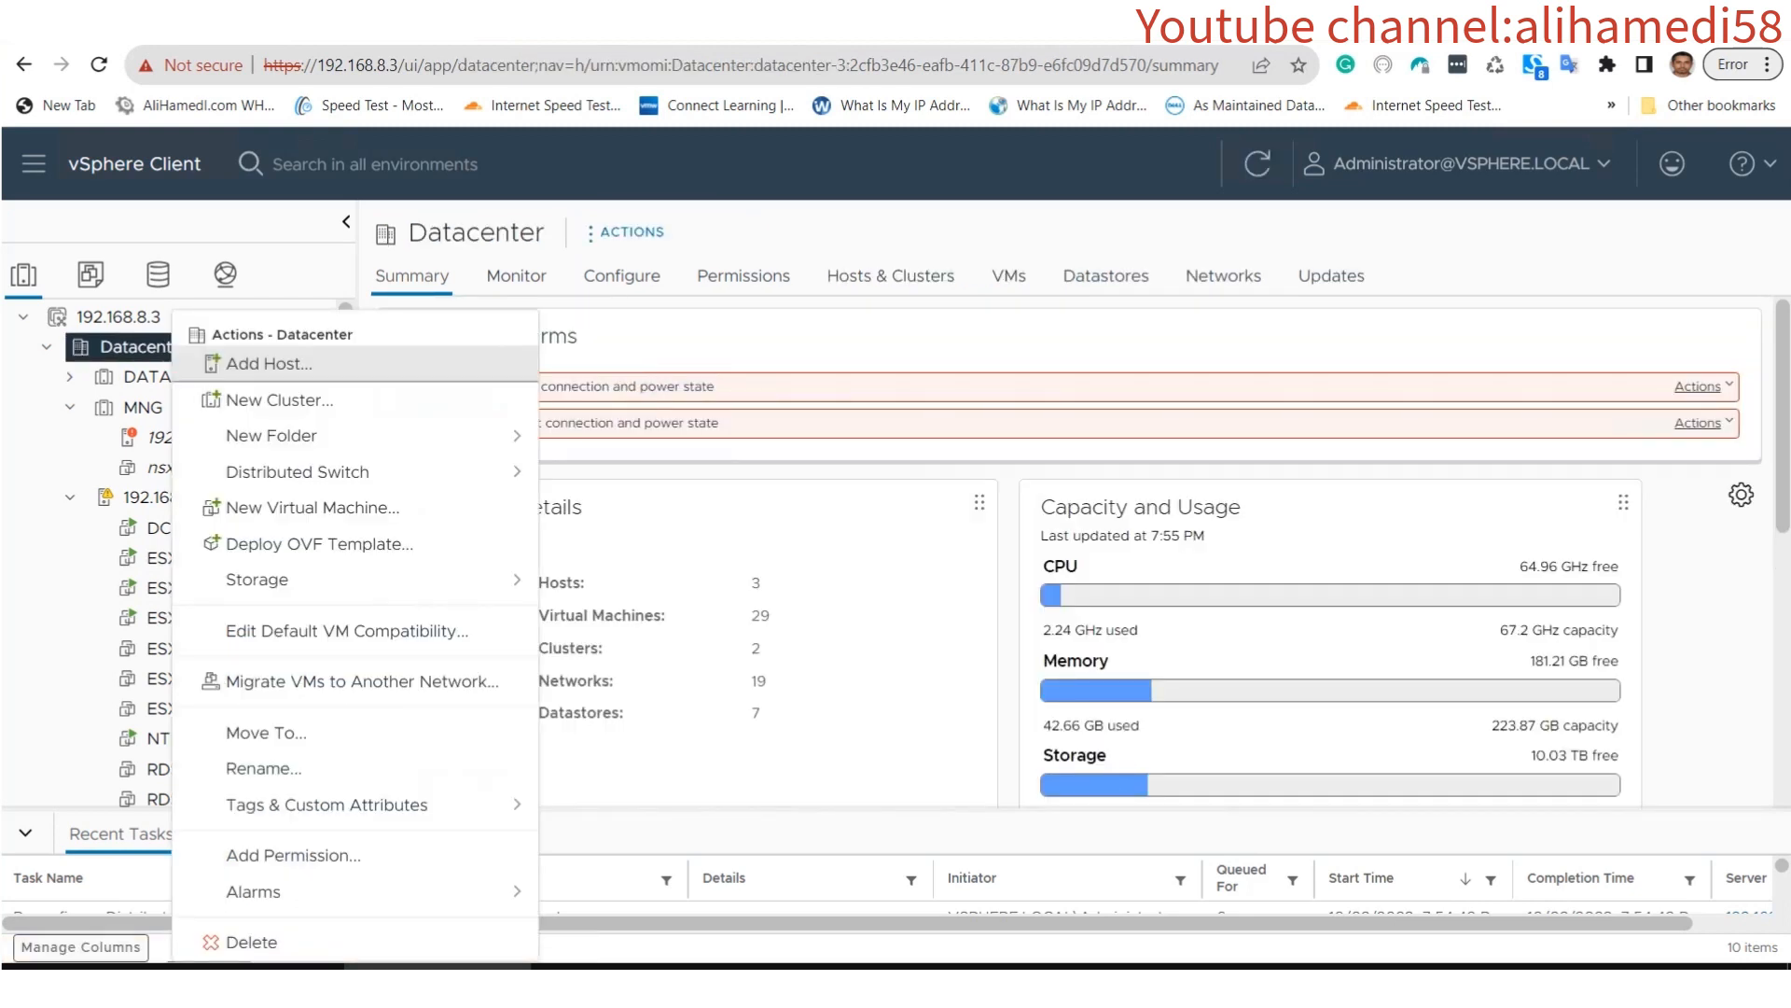
pyautogui.click(268, 367)
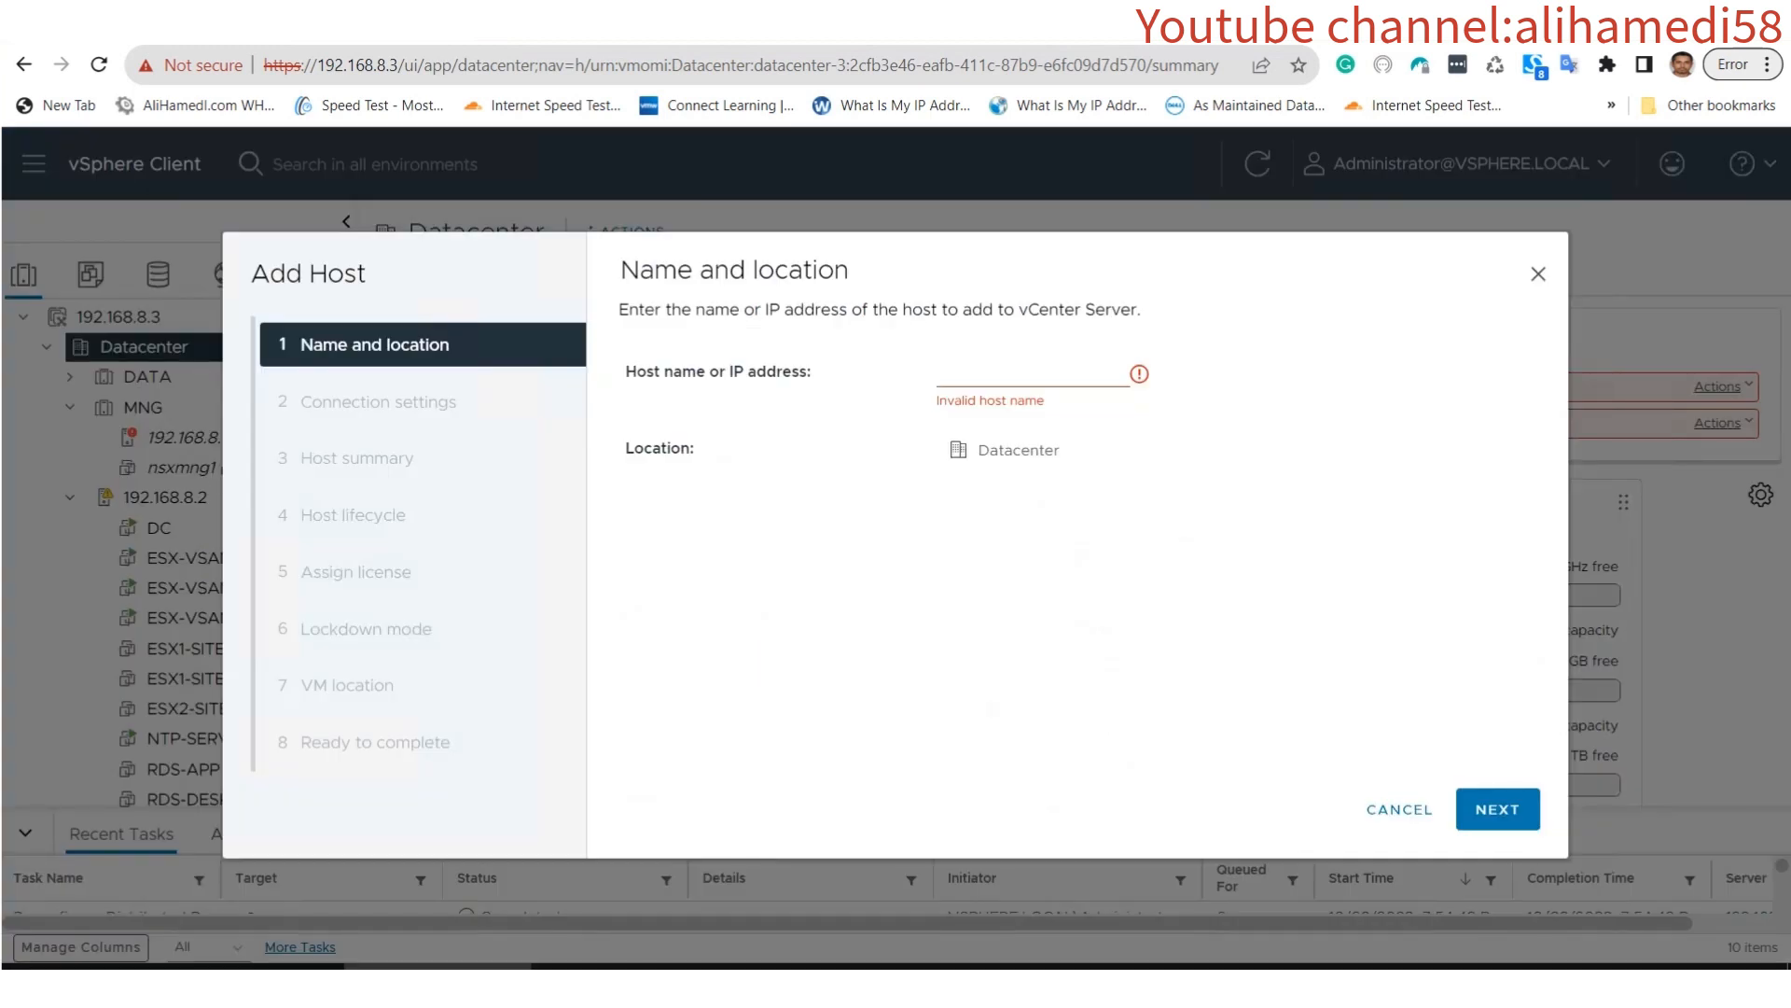
pyautogui.click(1008, 373)
pyautogui.write('192.168.8.31')
pyautogui.press('Return')
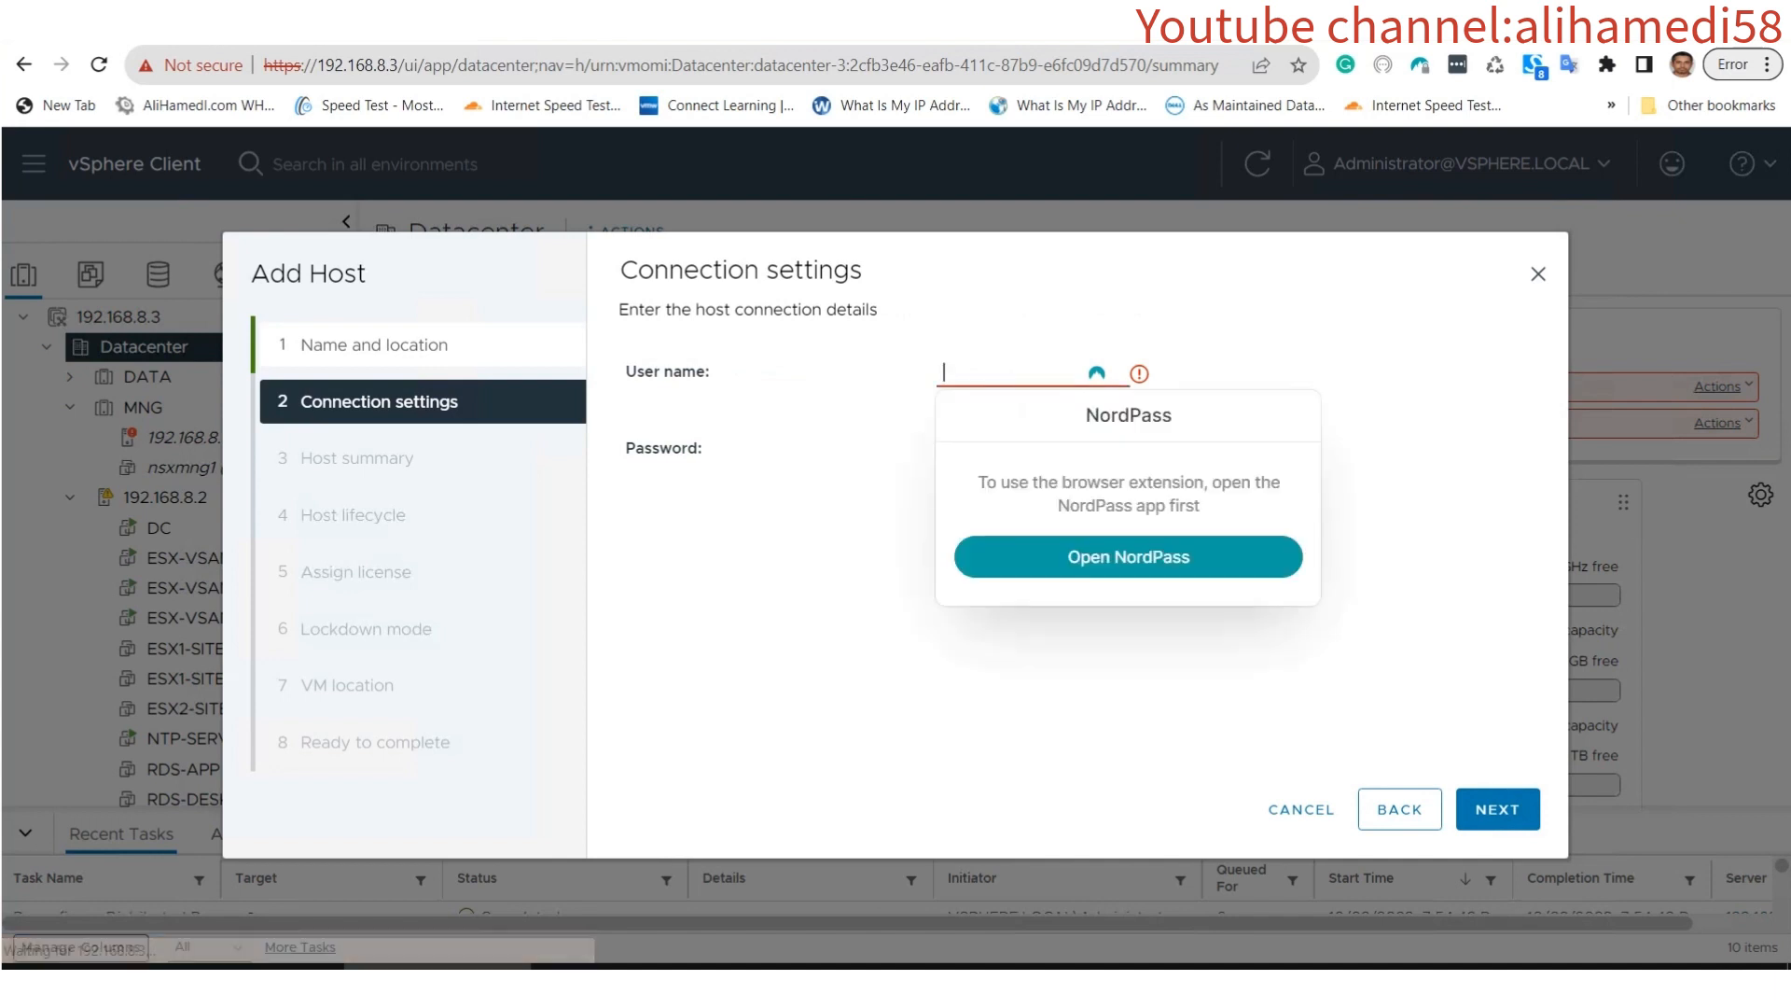
# Enter root and the account password as the host's connection credentials and continue to its summary.
pyautogui.write('root')
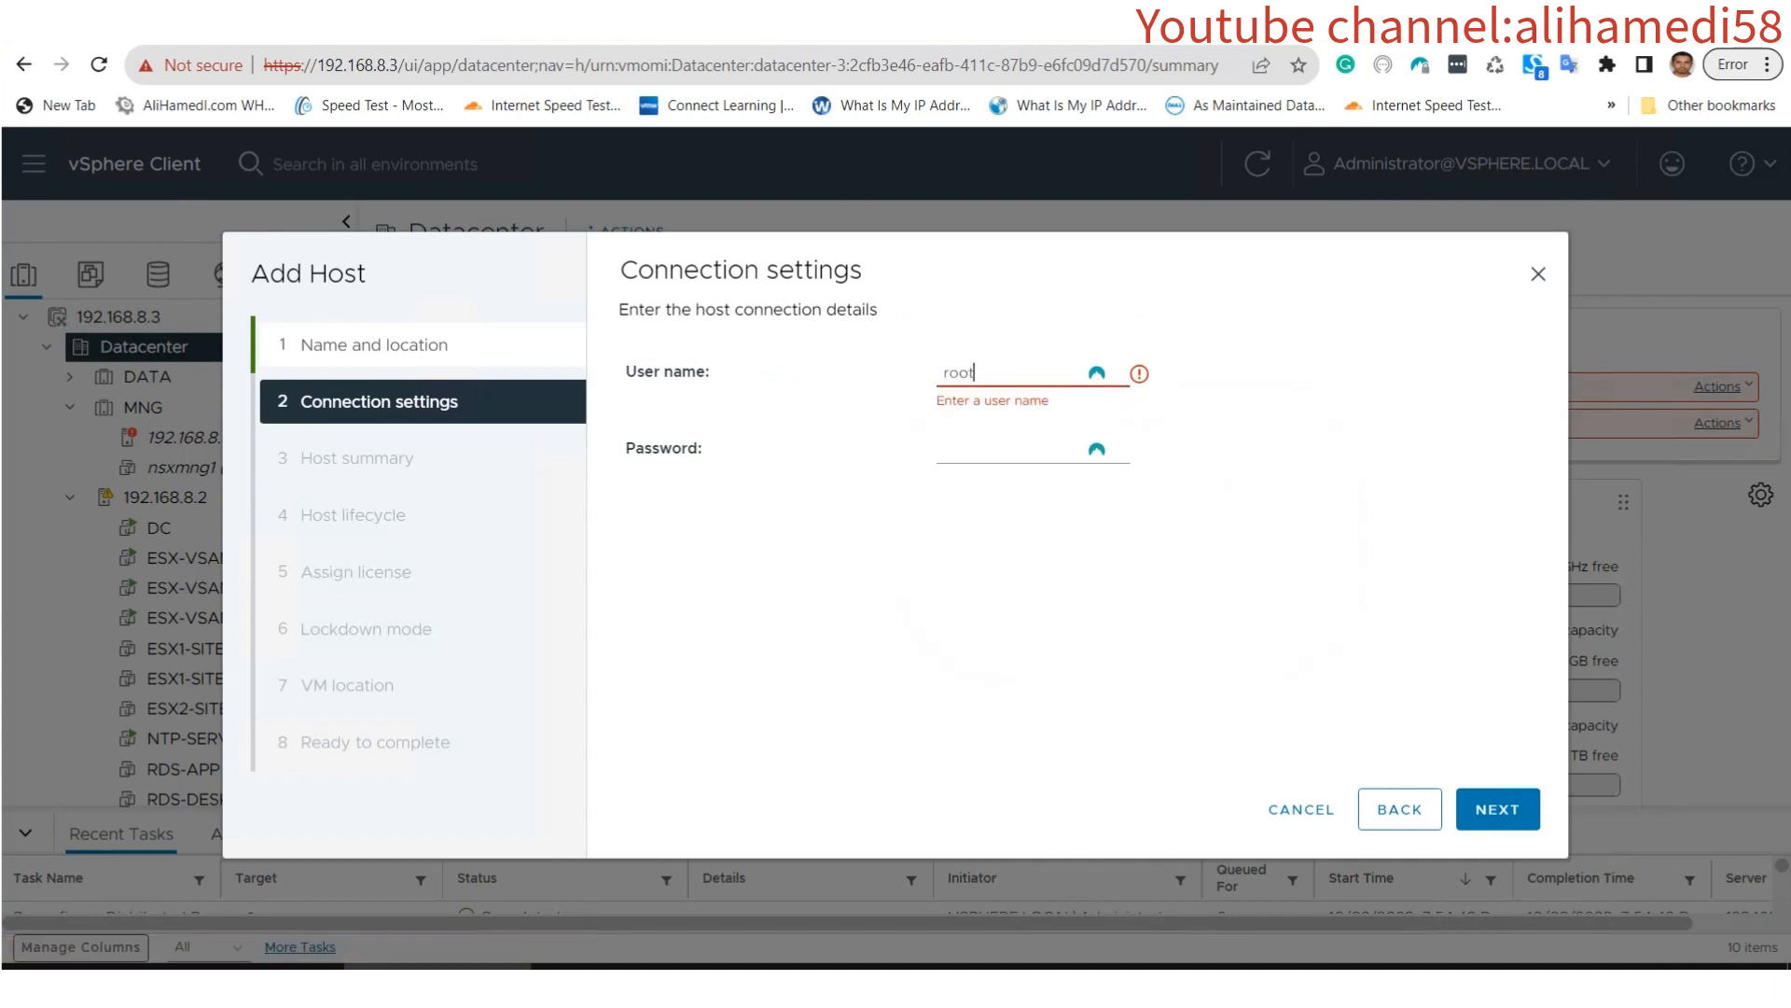
pyautogui.press('Tab')
pyautogui.write('•••••')
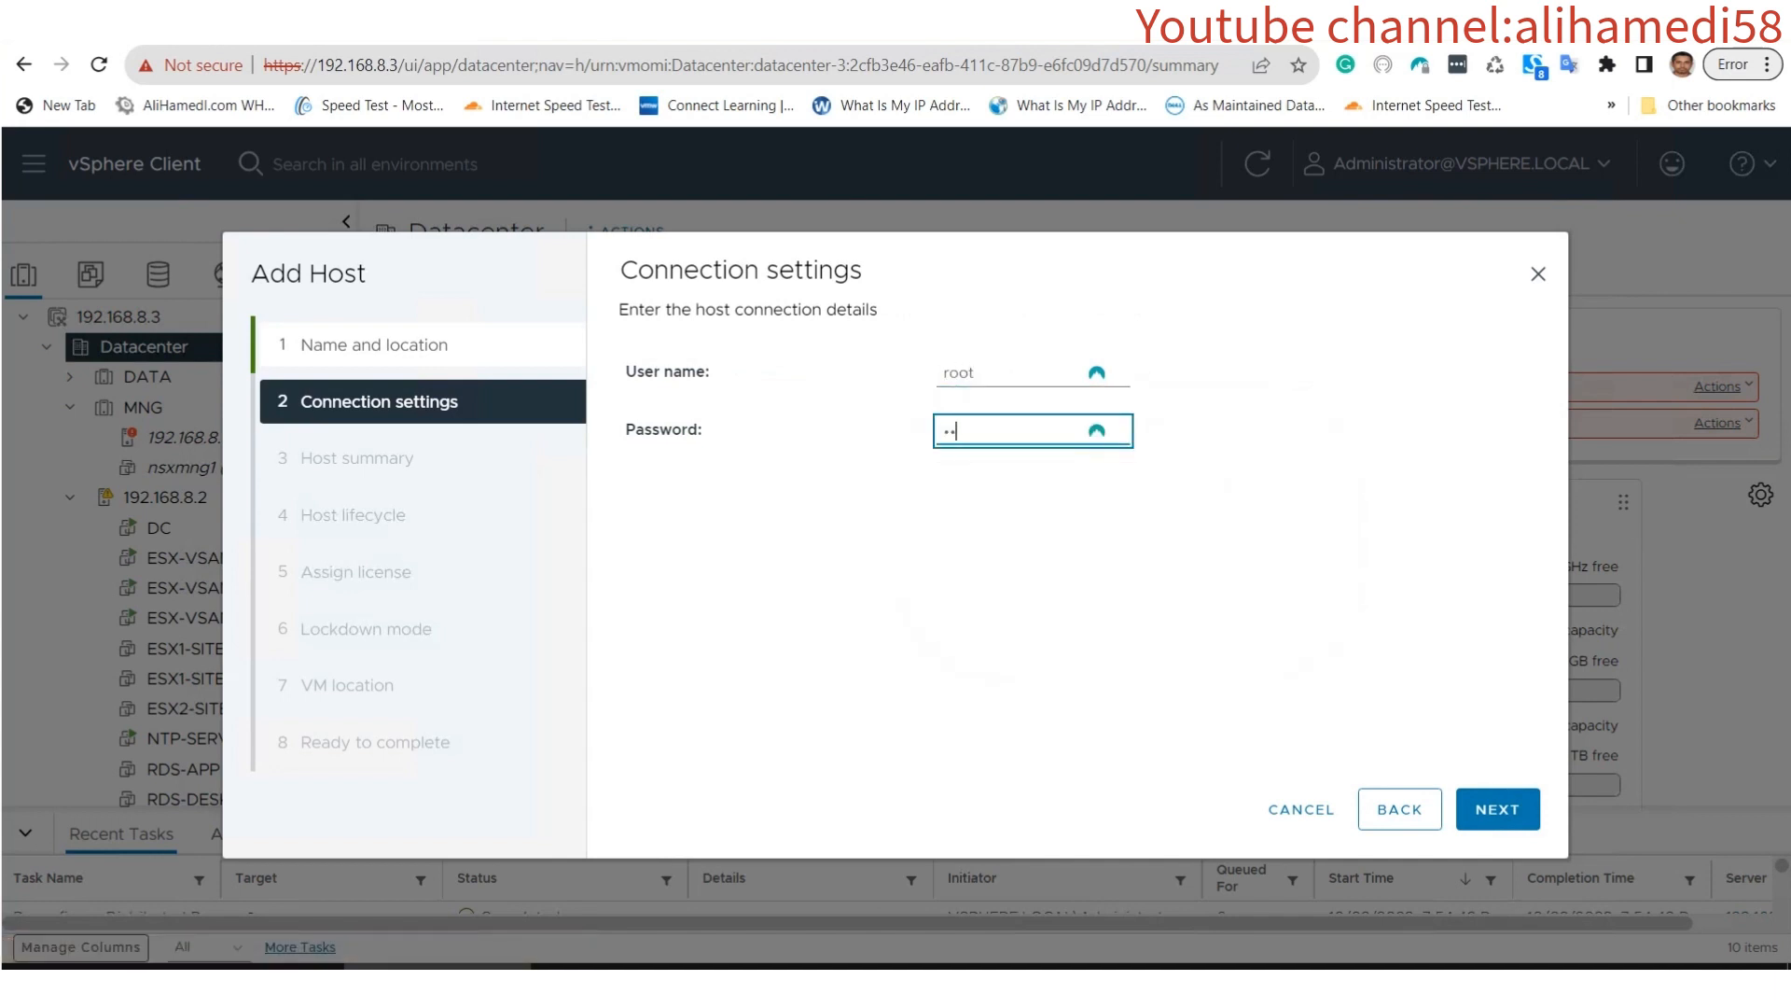
pyautogui.write('••••')
pyautogui.press('Return')
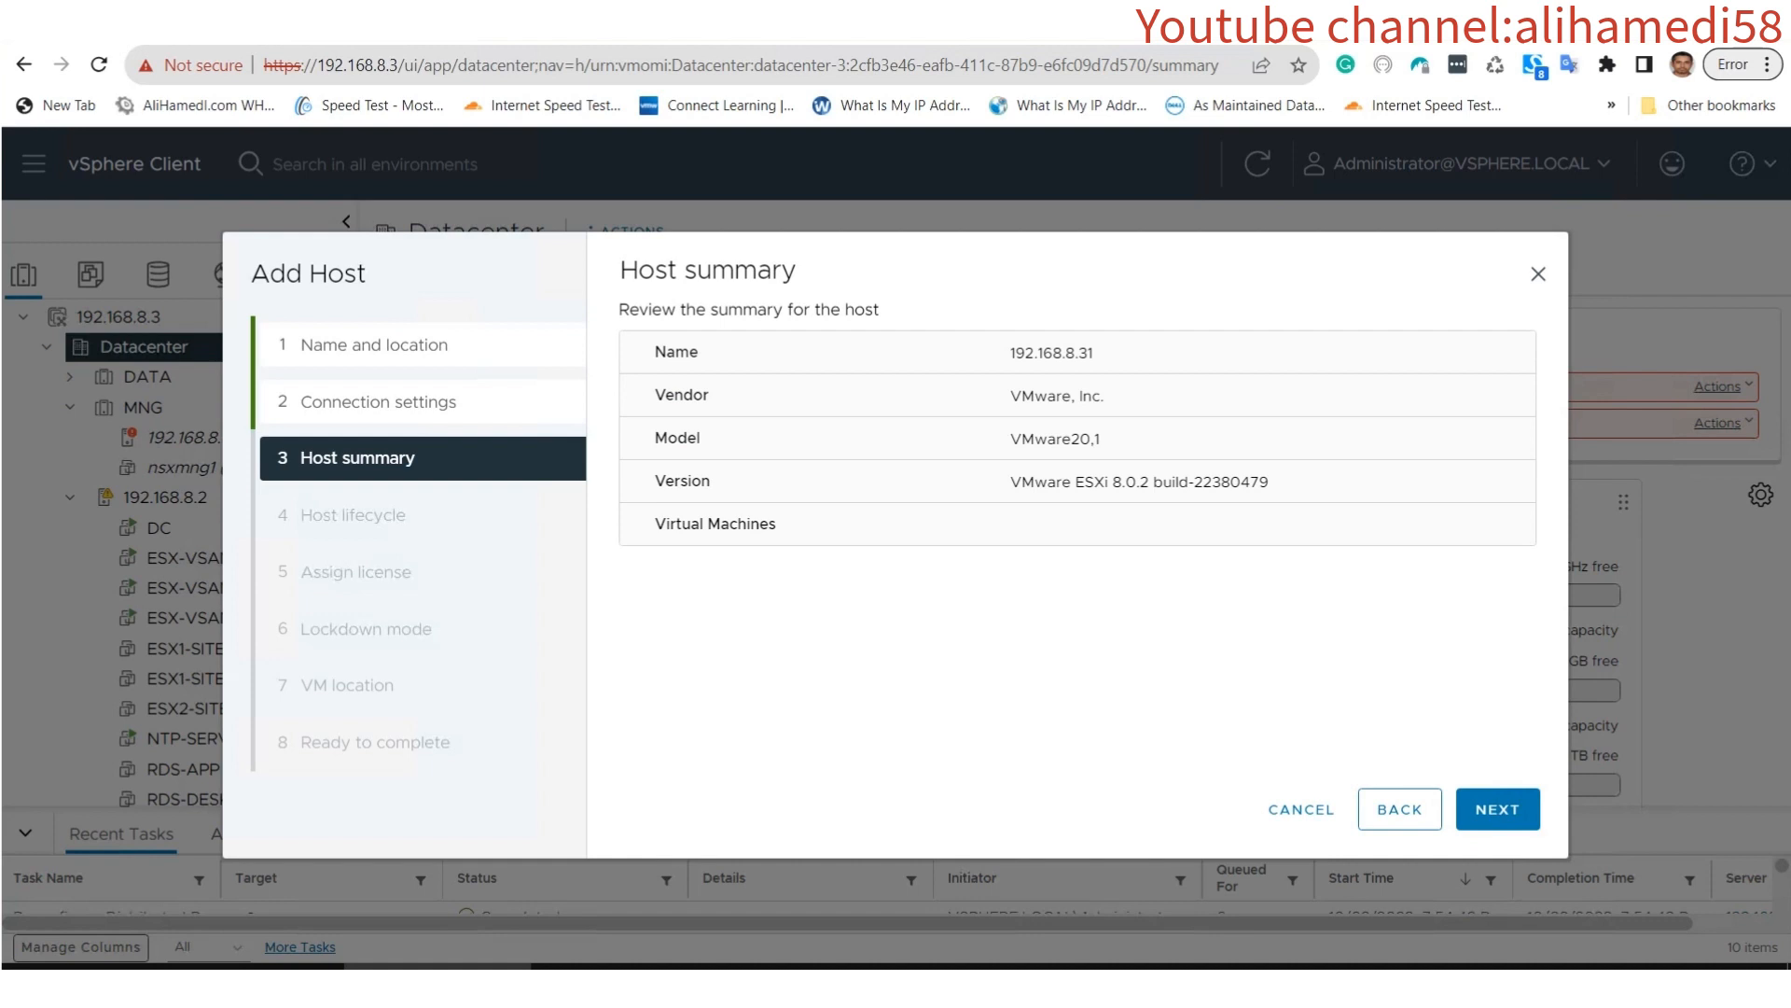
# Keep the default image, license, lockdown mode and Datacenter VM location, and finish adding host 192.168.8.31.
pyautogui.press('Return')
pyautogui.press('Return')
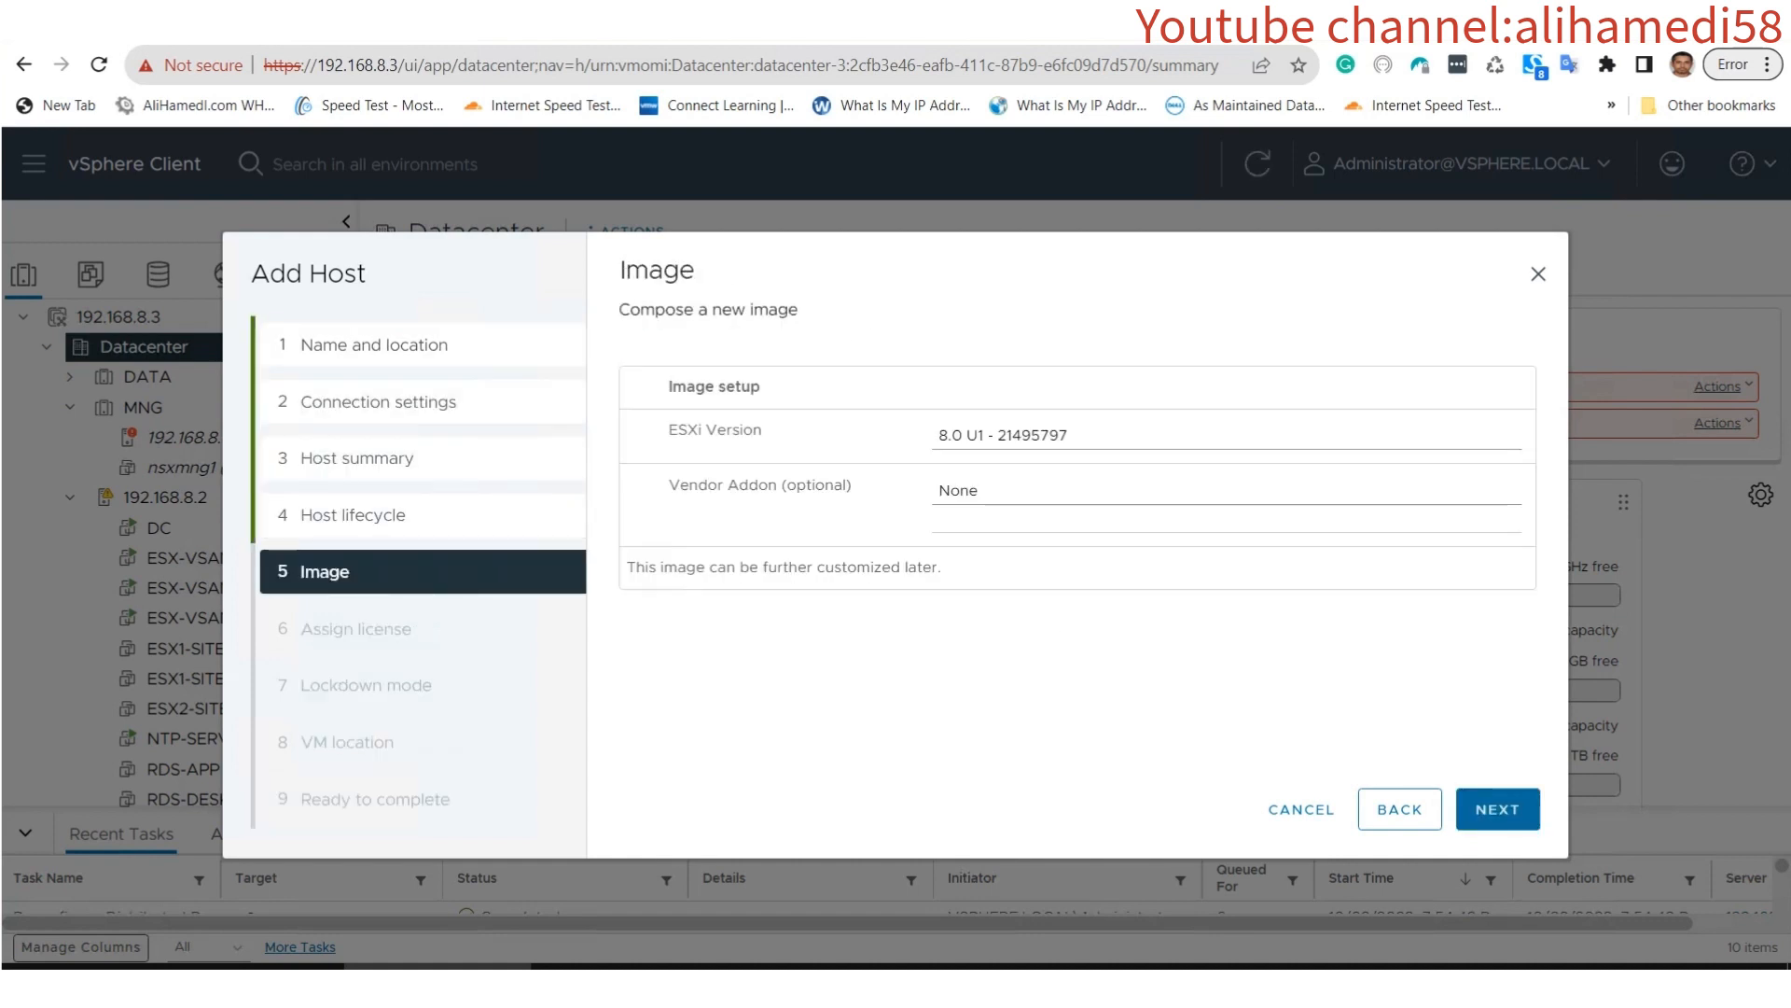
pyautogui.press('Return')
pyautogui.press('Return')
pyautogui.press('Return')
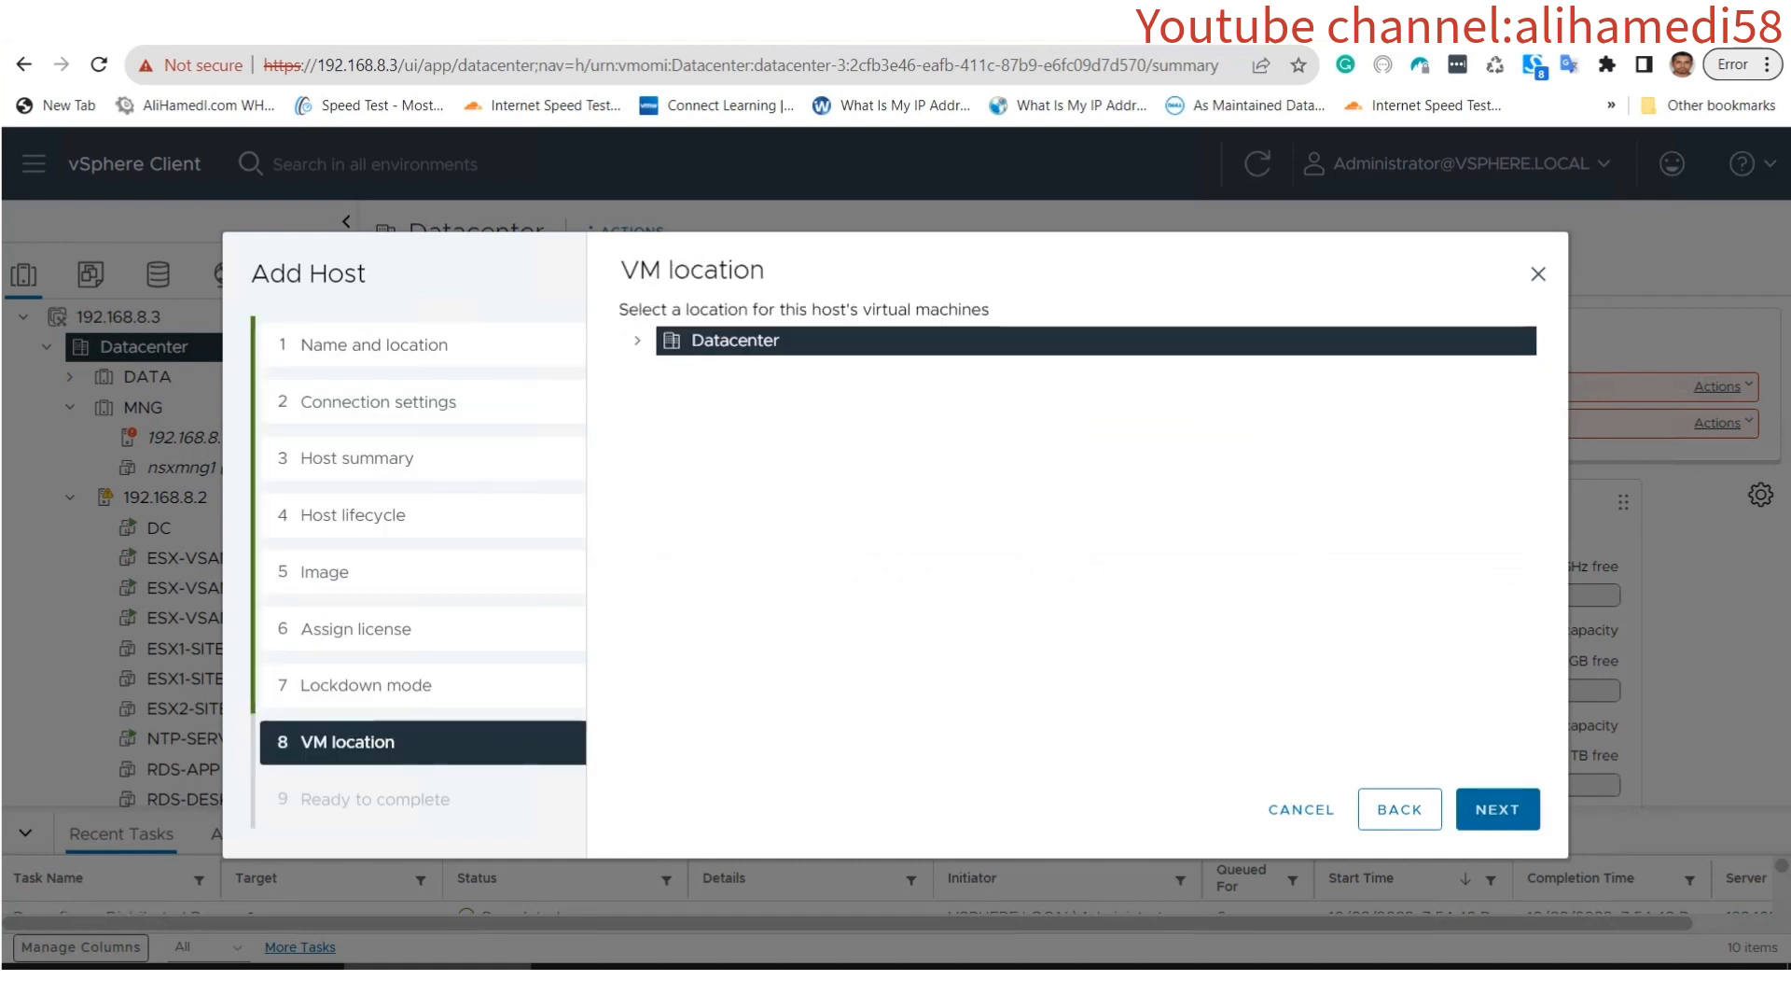
pyautogui.press('Return')
pyautogui.press('Return')
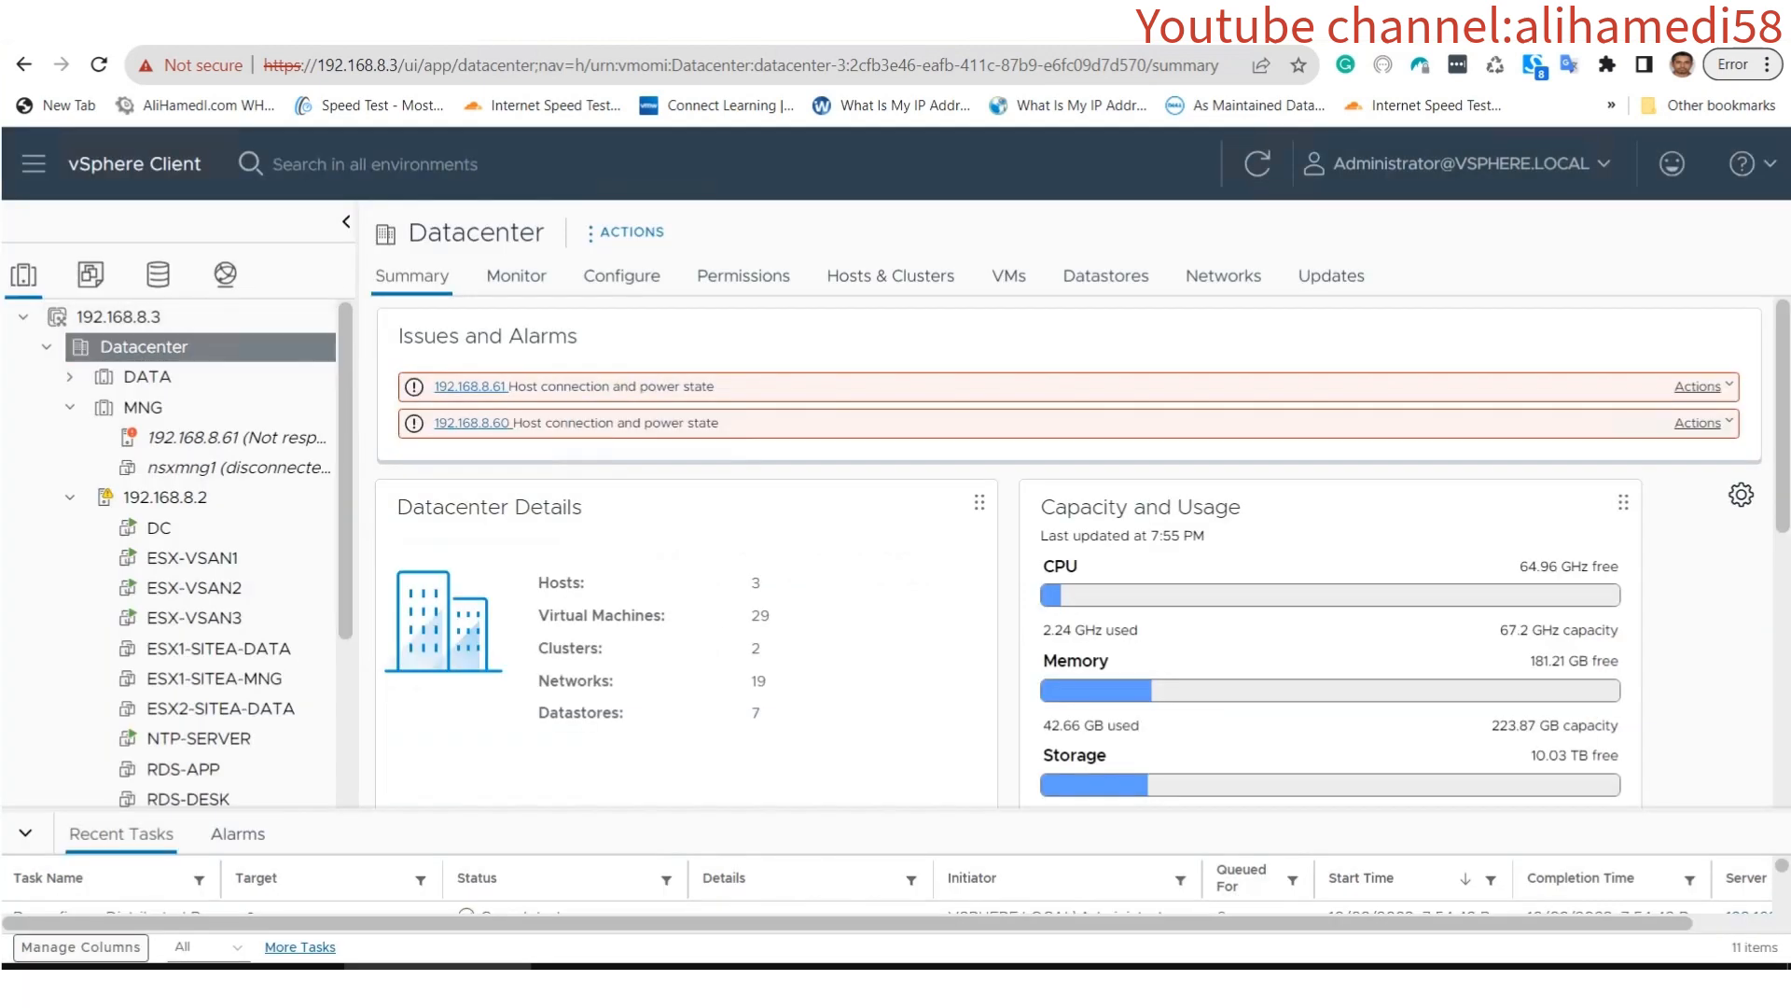
# Add host 192.168.8.32 to Datacenter with the root account, keeping the default image, license and Datacenter VM location.
pyautogui.rightClick(208, 348)
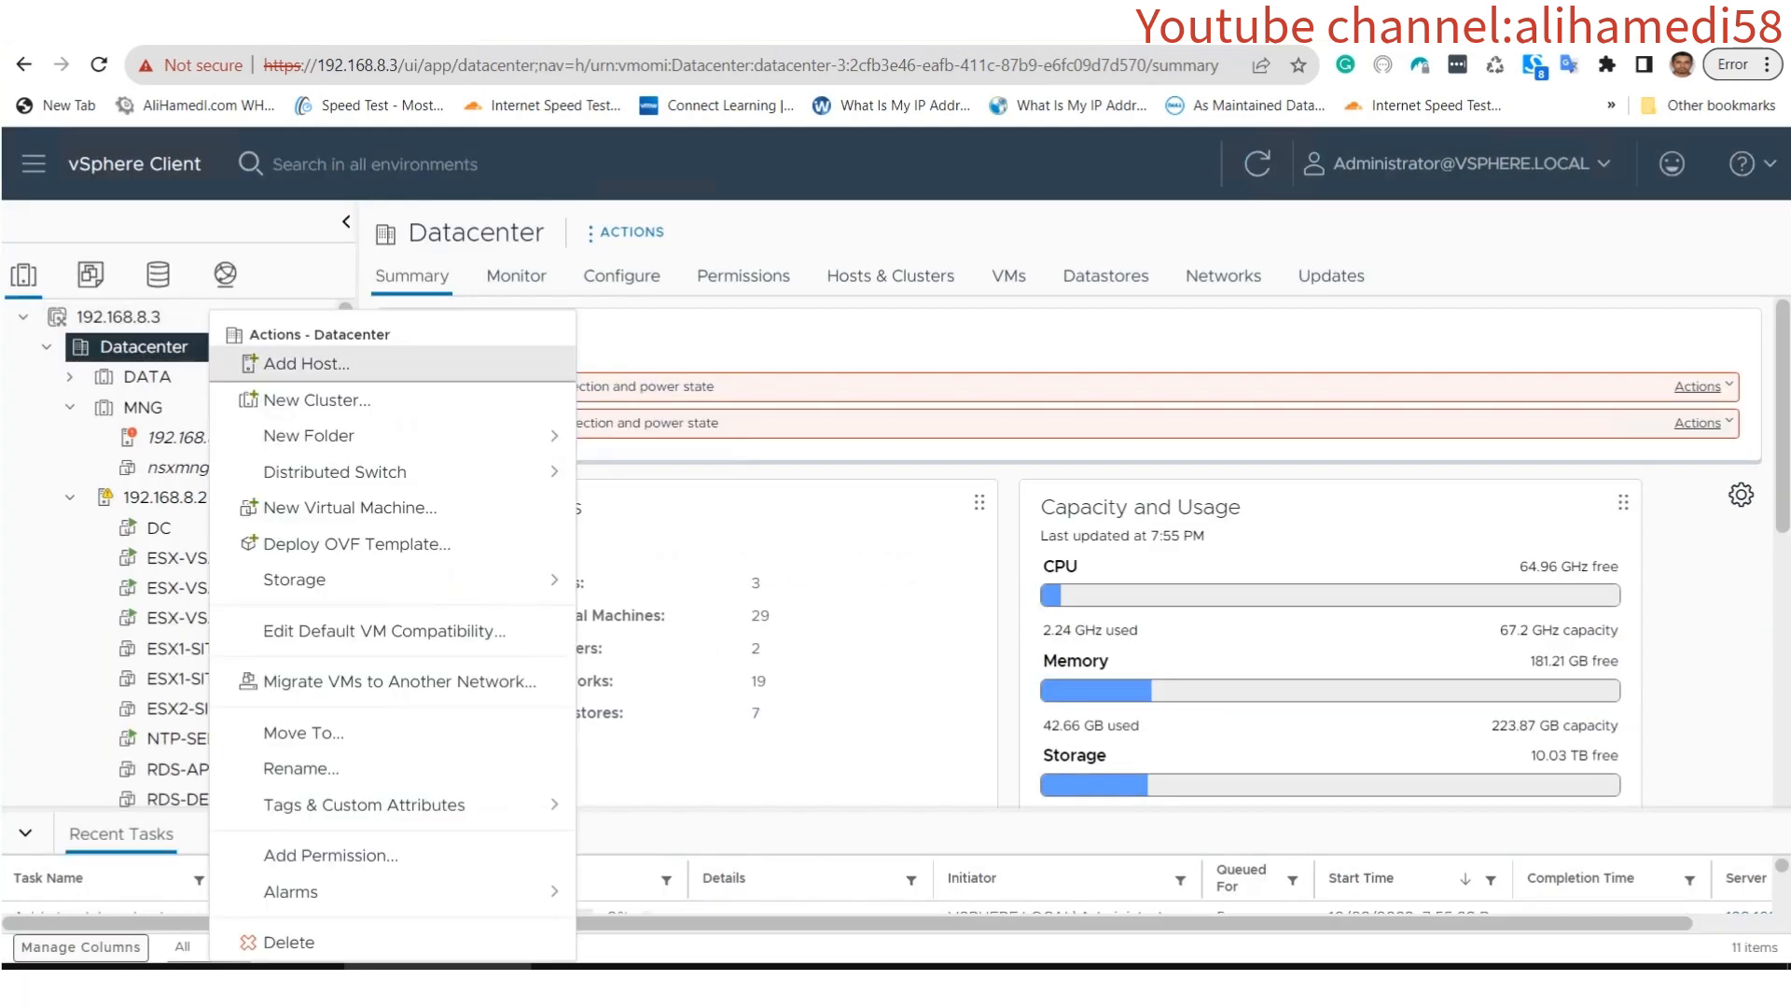
pyautogui.click(306, 363)
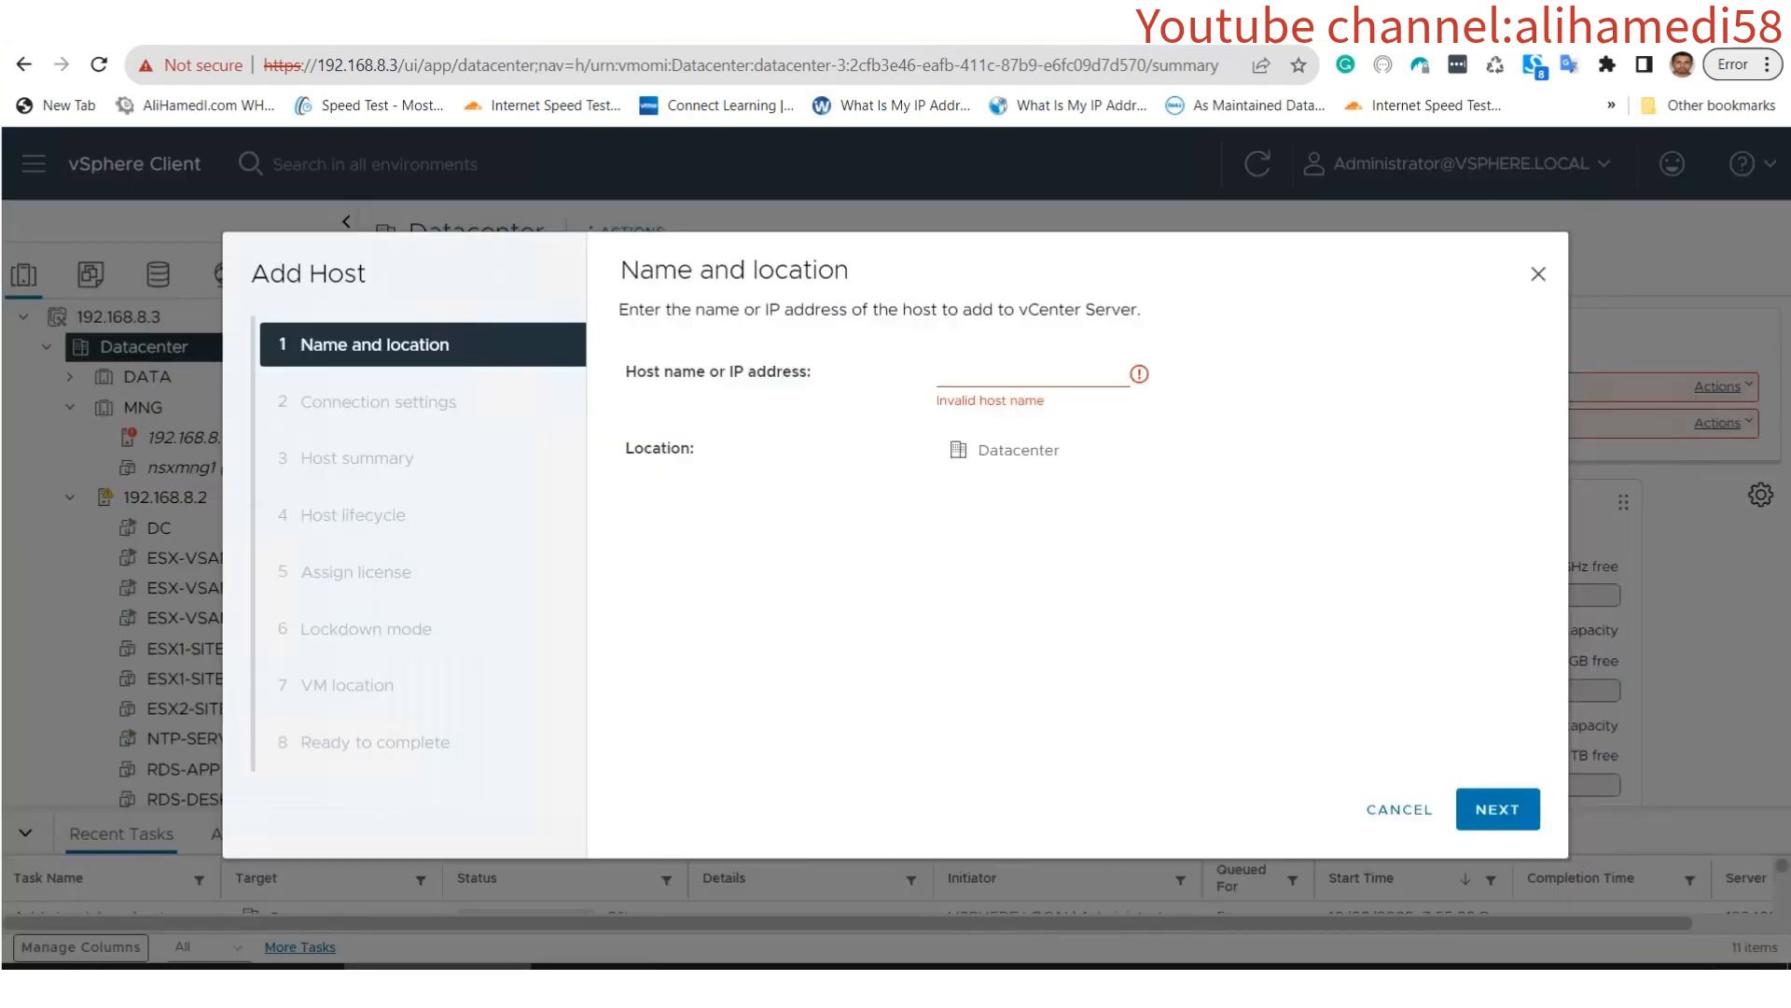
pyautogui.click(989, 373)
pyautogui.write('192.168.8.32')
pyautogui.press('Return')
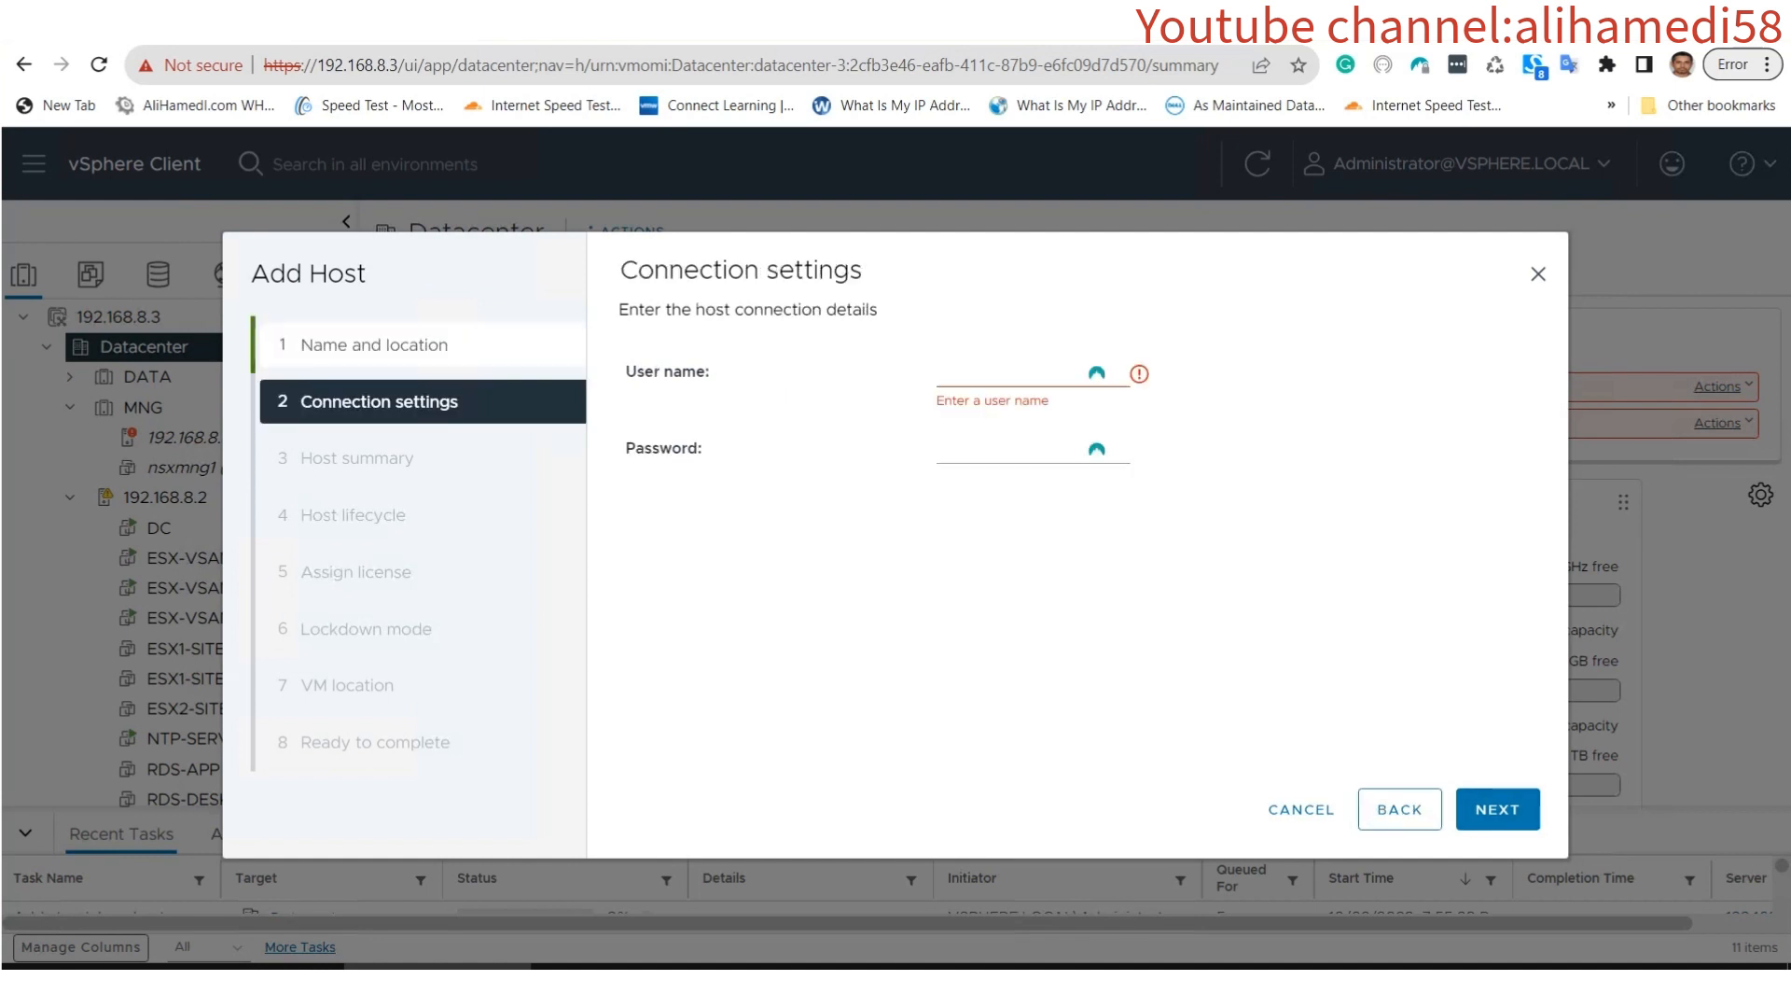
pyautogui.write('root')
pyautogui.press('Tab')
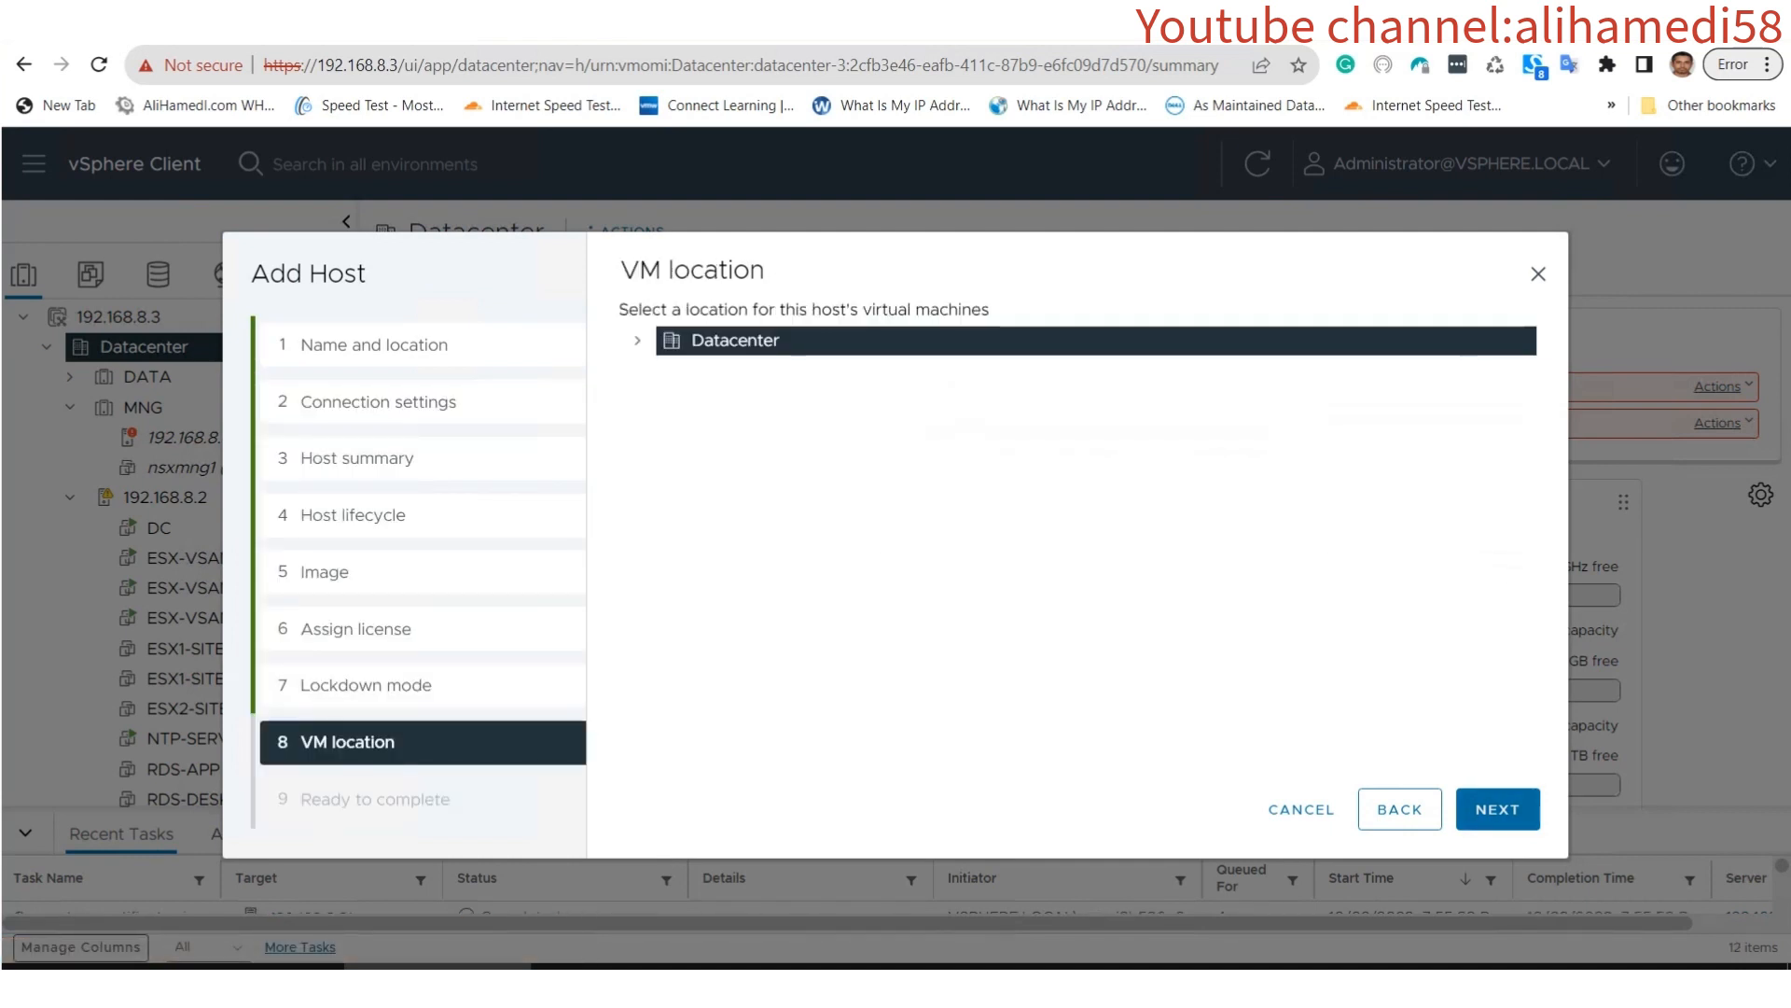
pyautogui.click(1497, 809)
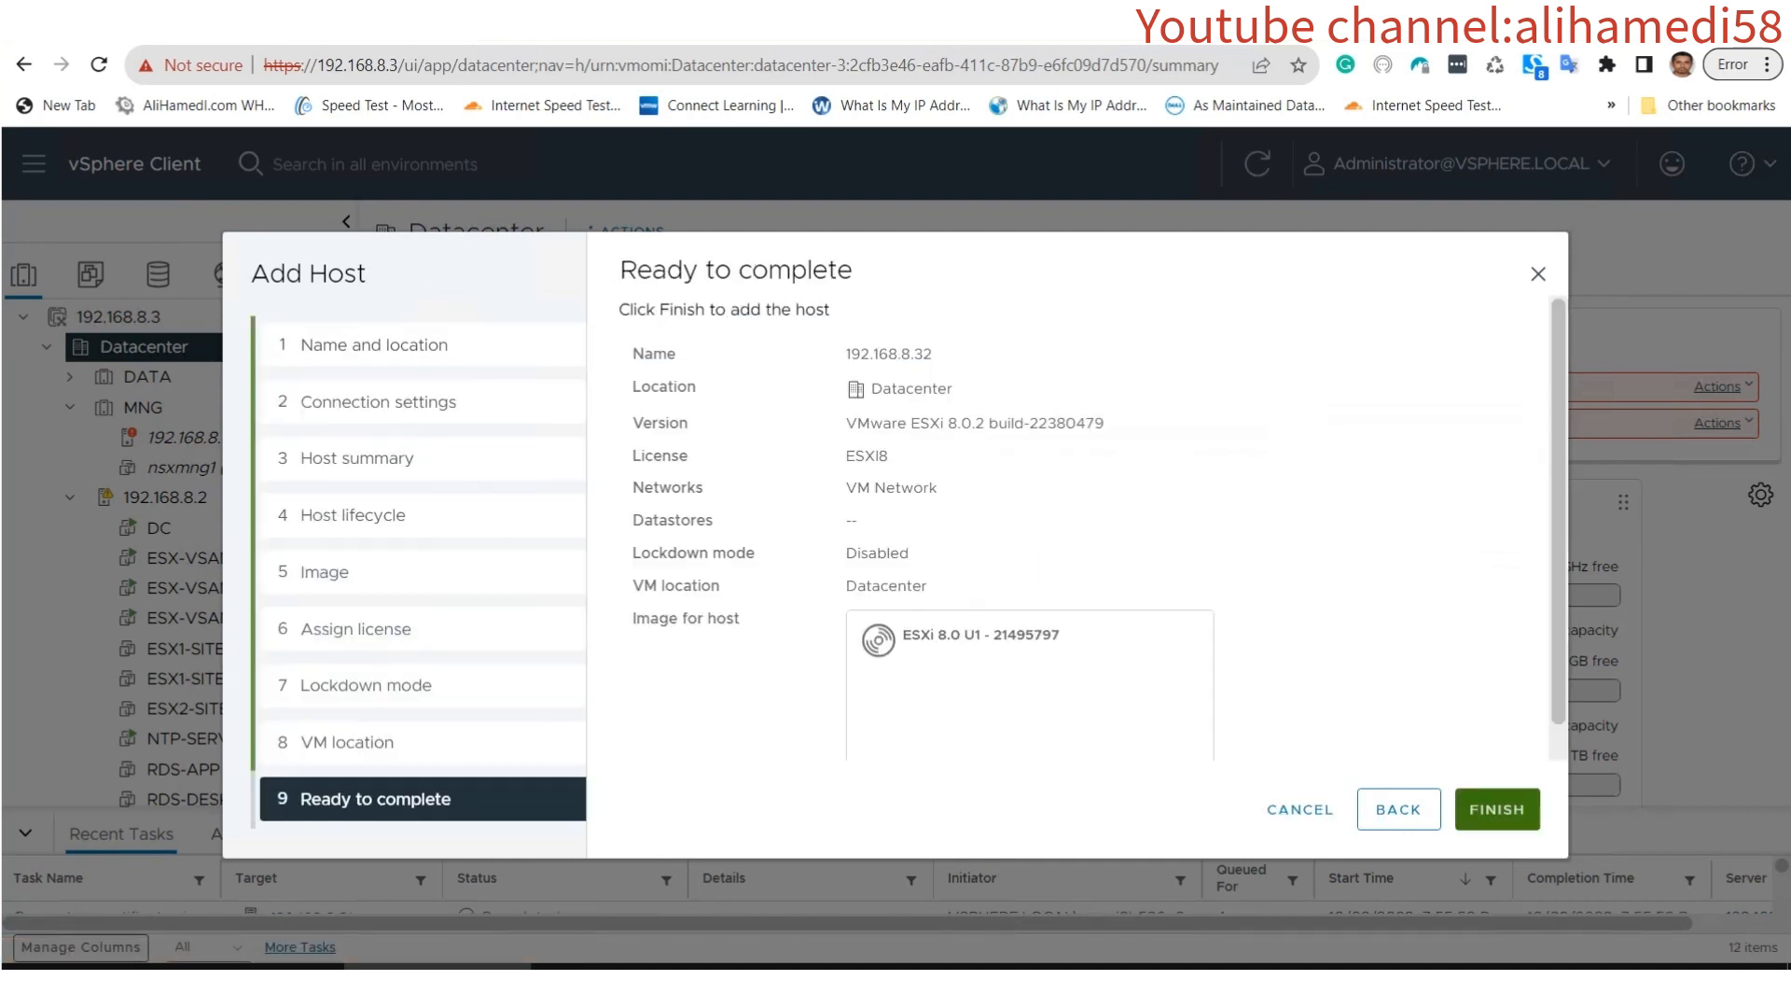
pyautogui.click(1497, 809)
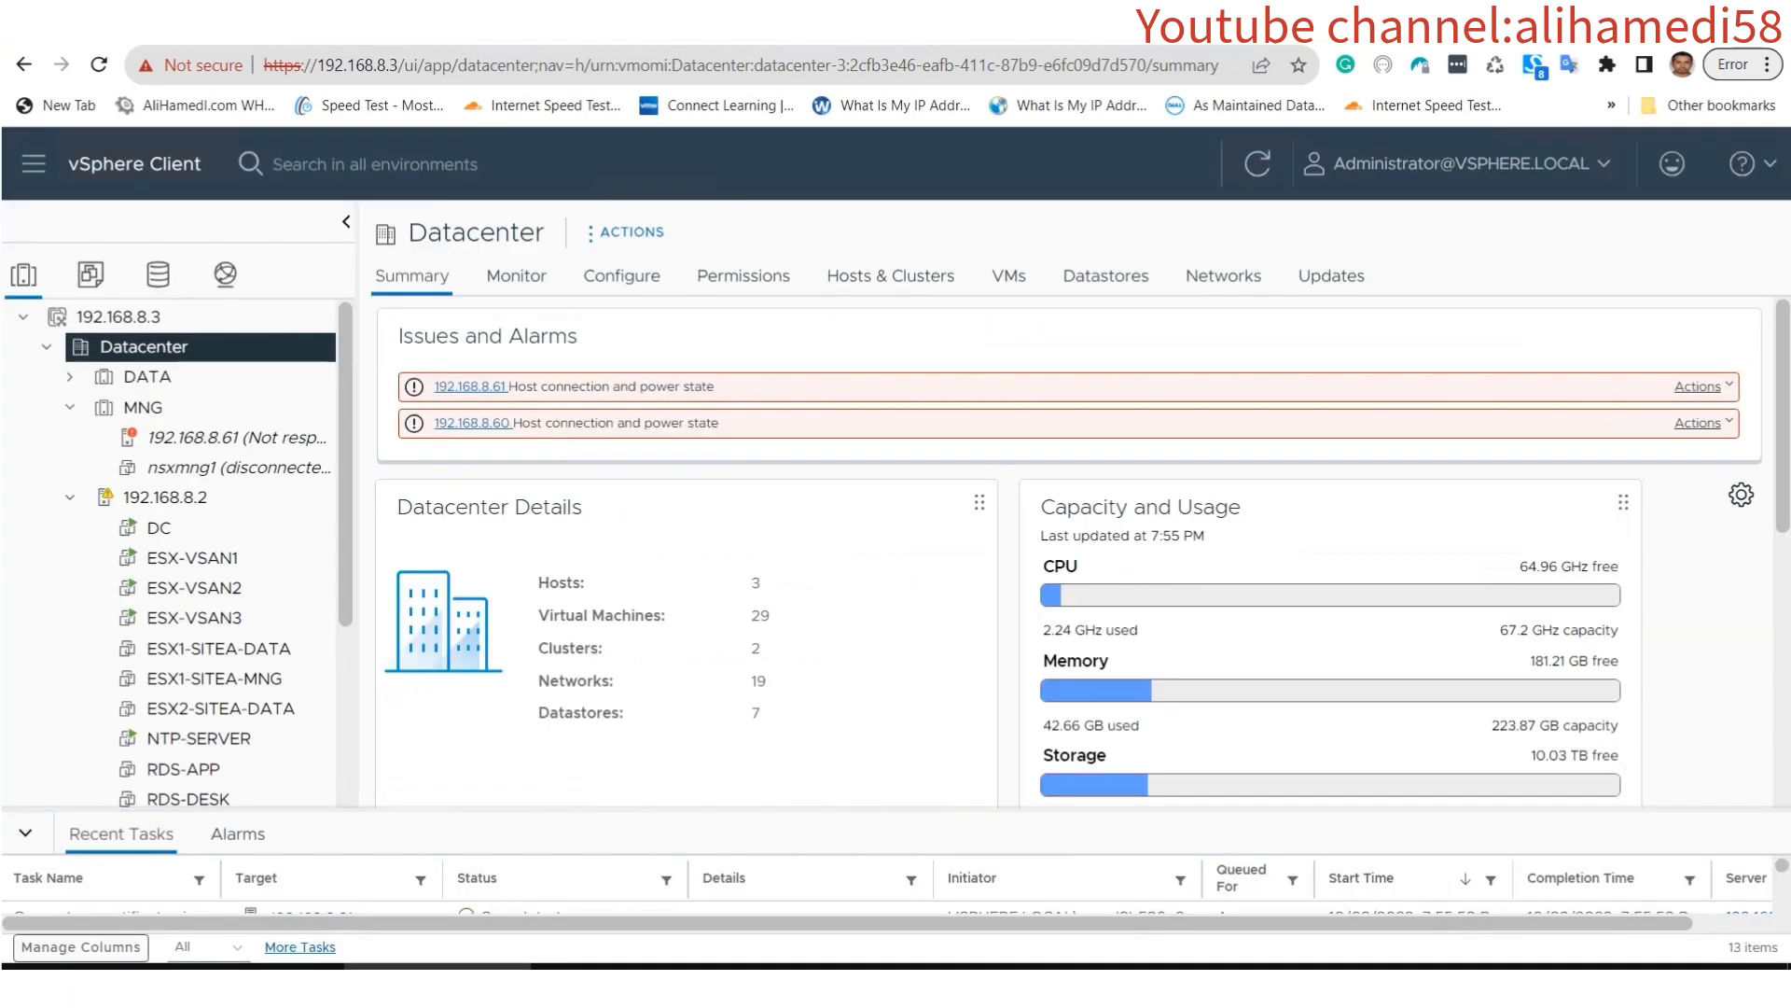
# Add host 192.168.8.33 to Datacenter, leaving lockdown mode disabled and the VM location set to Datacenter.
pyautogui.rightClick(215, 347)
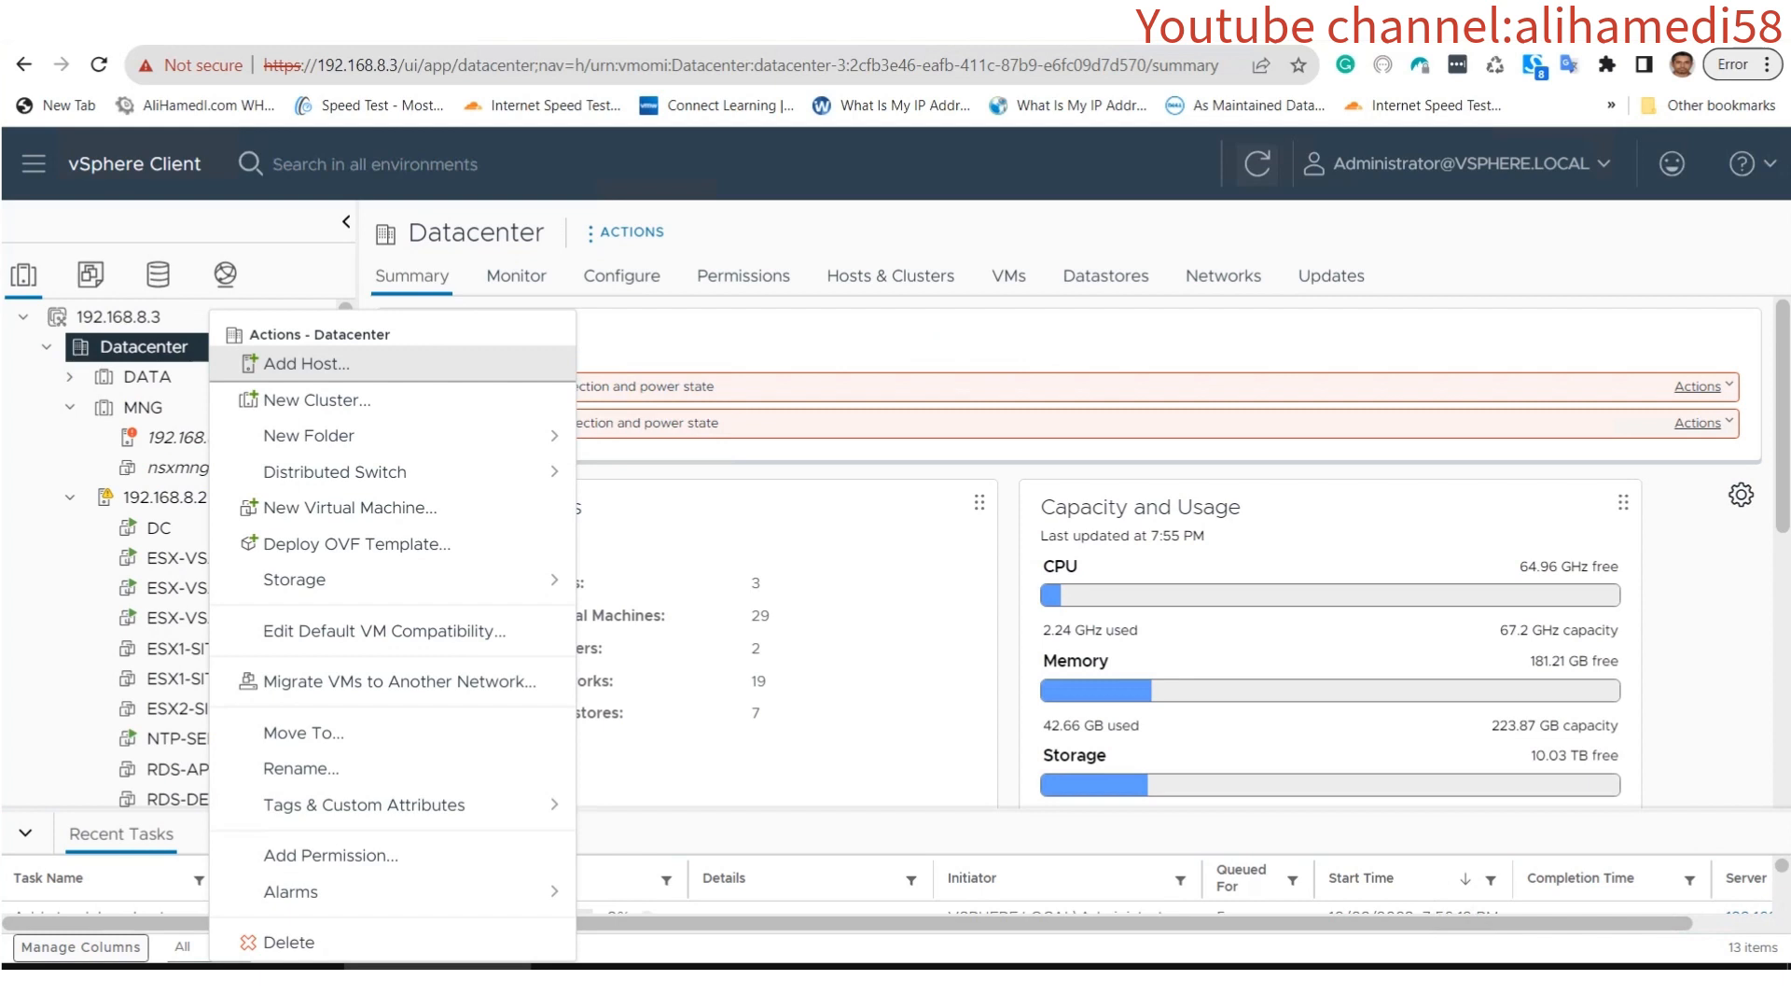
pyautogui.click(306, 363)
pyautogui.click(980, 373)
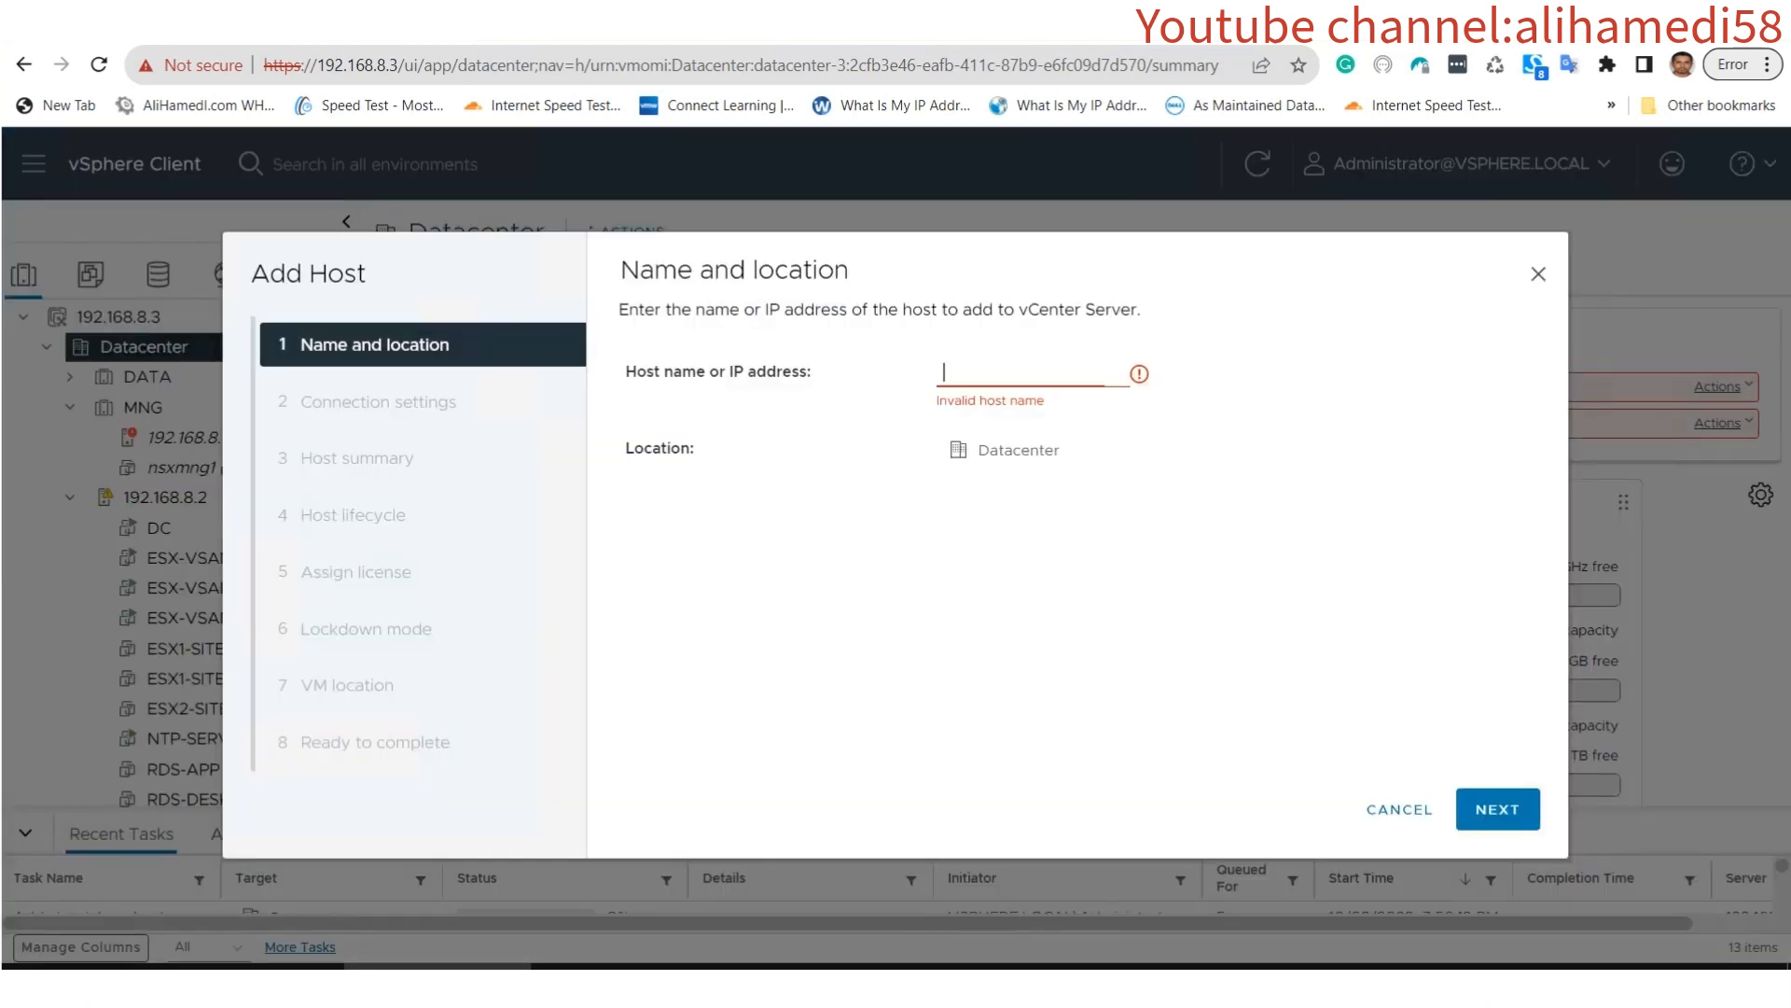
pyautogui.write('192.168.8.33')
pyautogui.click(1497, 809)
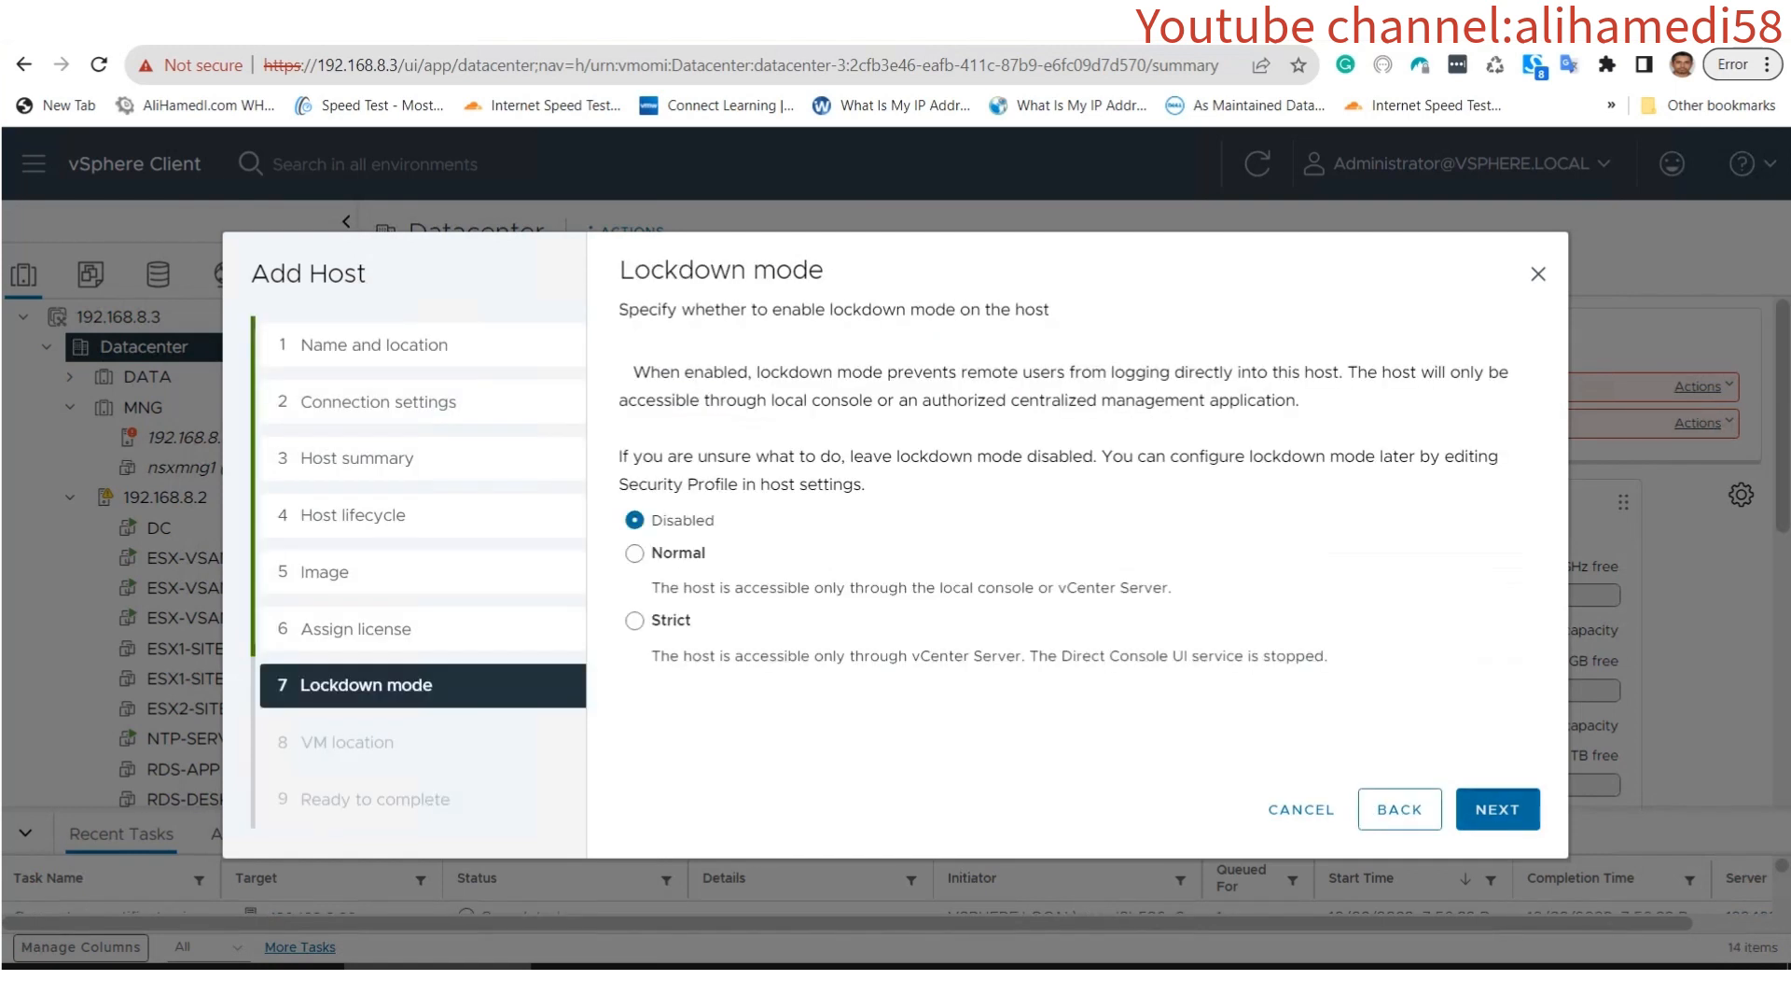
pyautogui.click(1497, 808)
pyautogui.click(1497, 809)
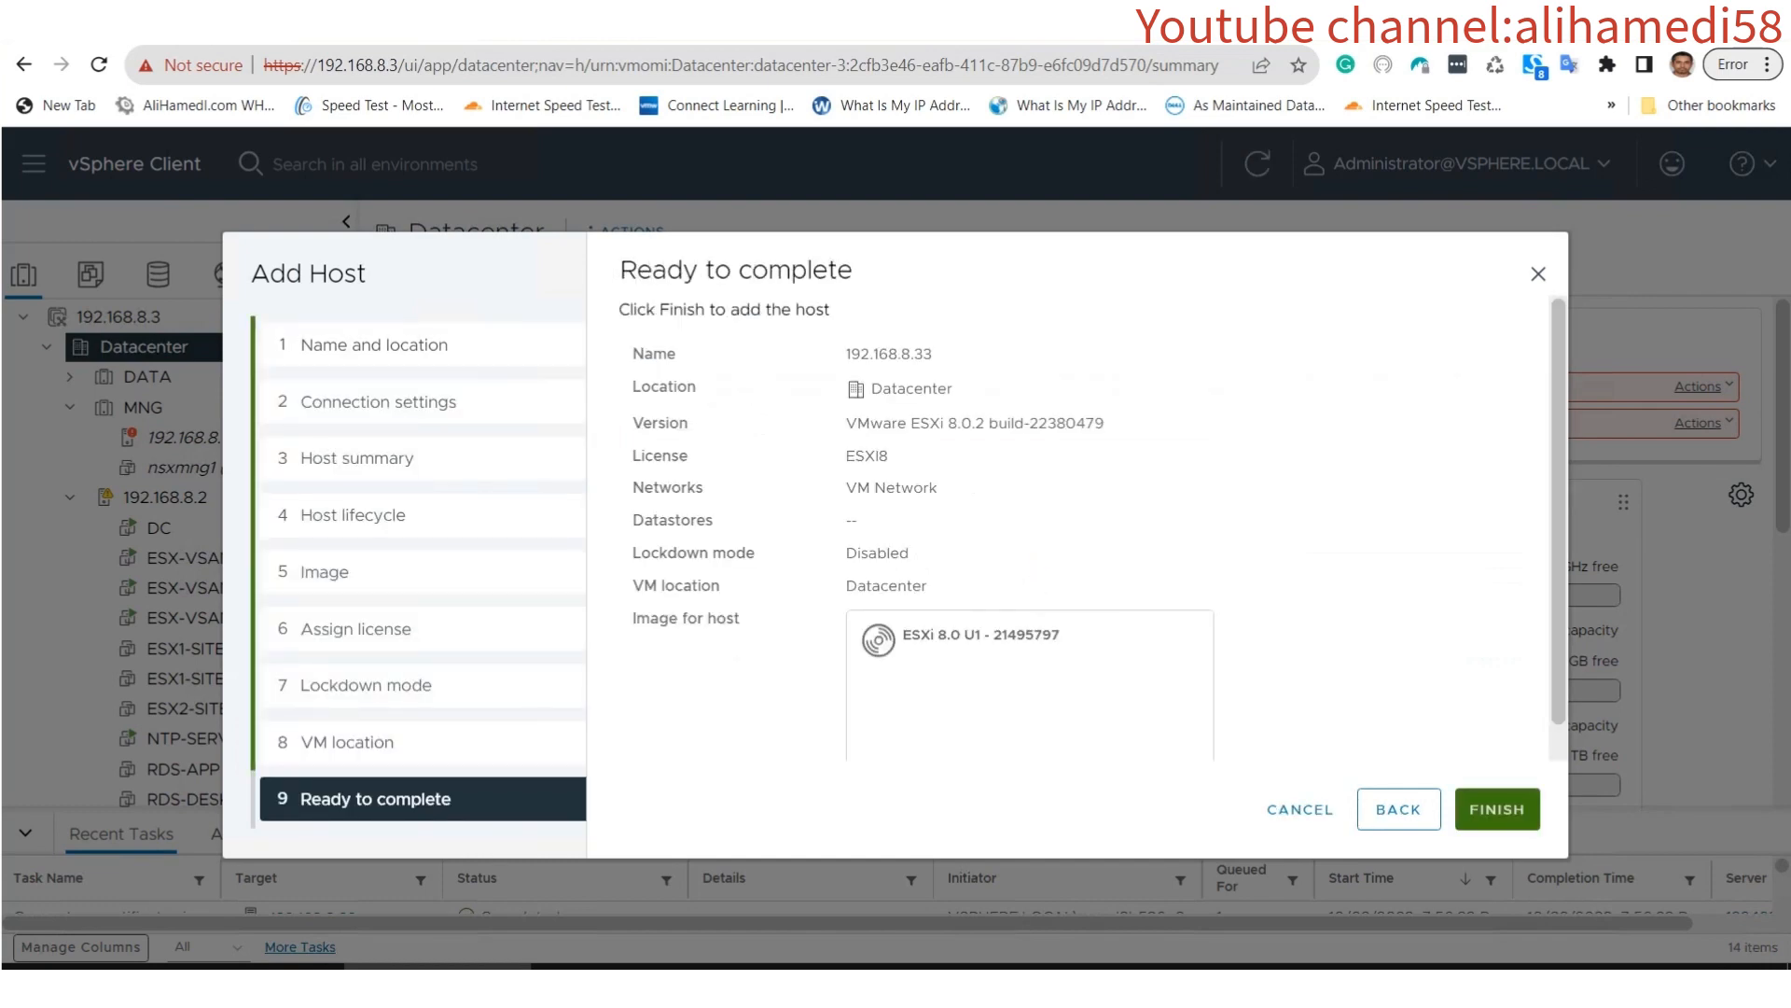
pyautogui.click(1498, 809)
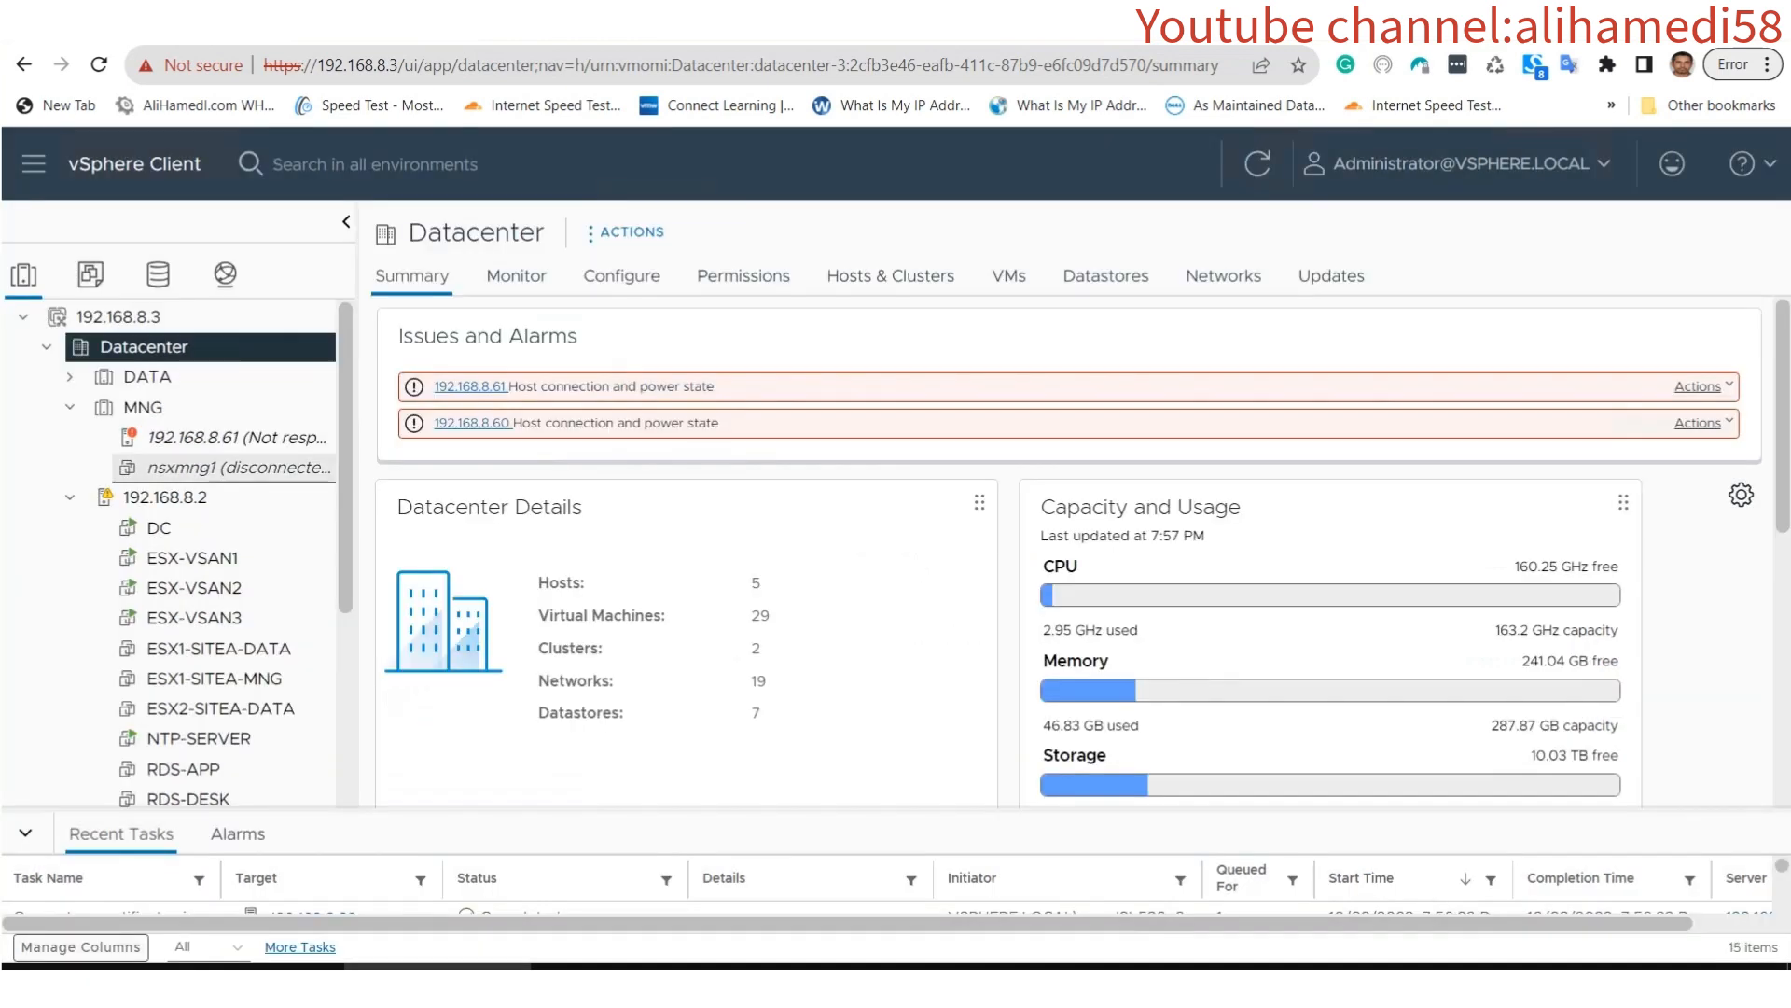
# Start a new cluster in Datacenter and name it VSAN-CLUSTER.
pyautogui.scroll(-3, 177, 551)
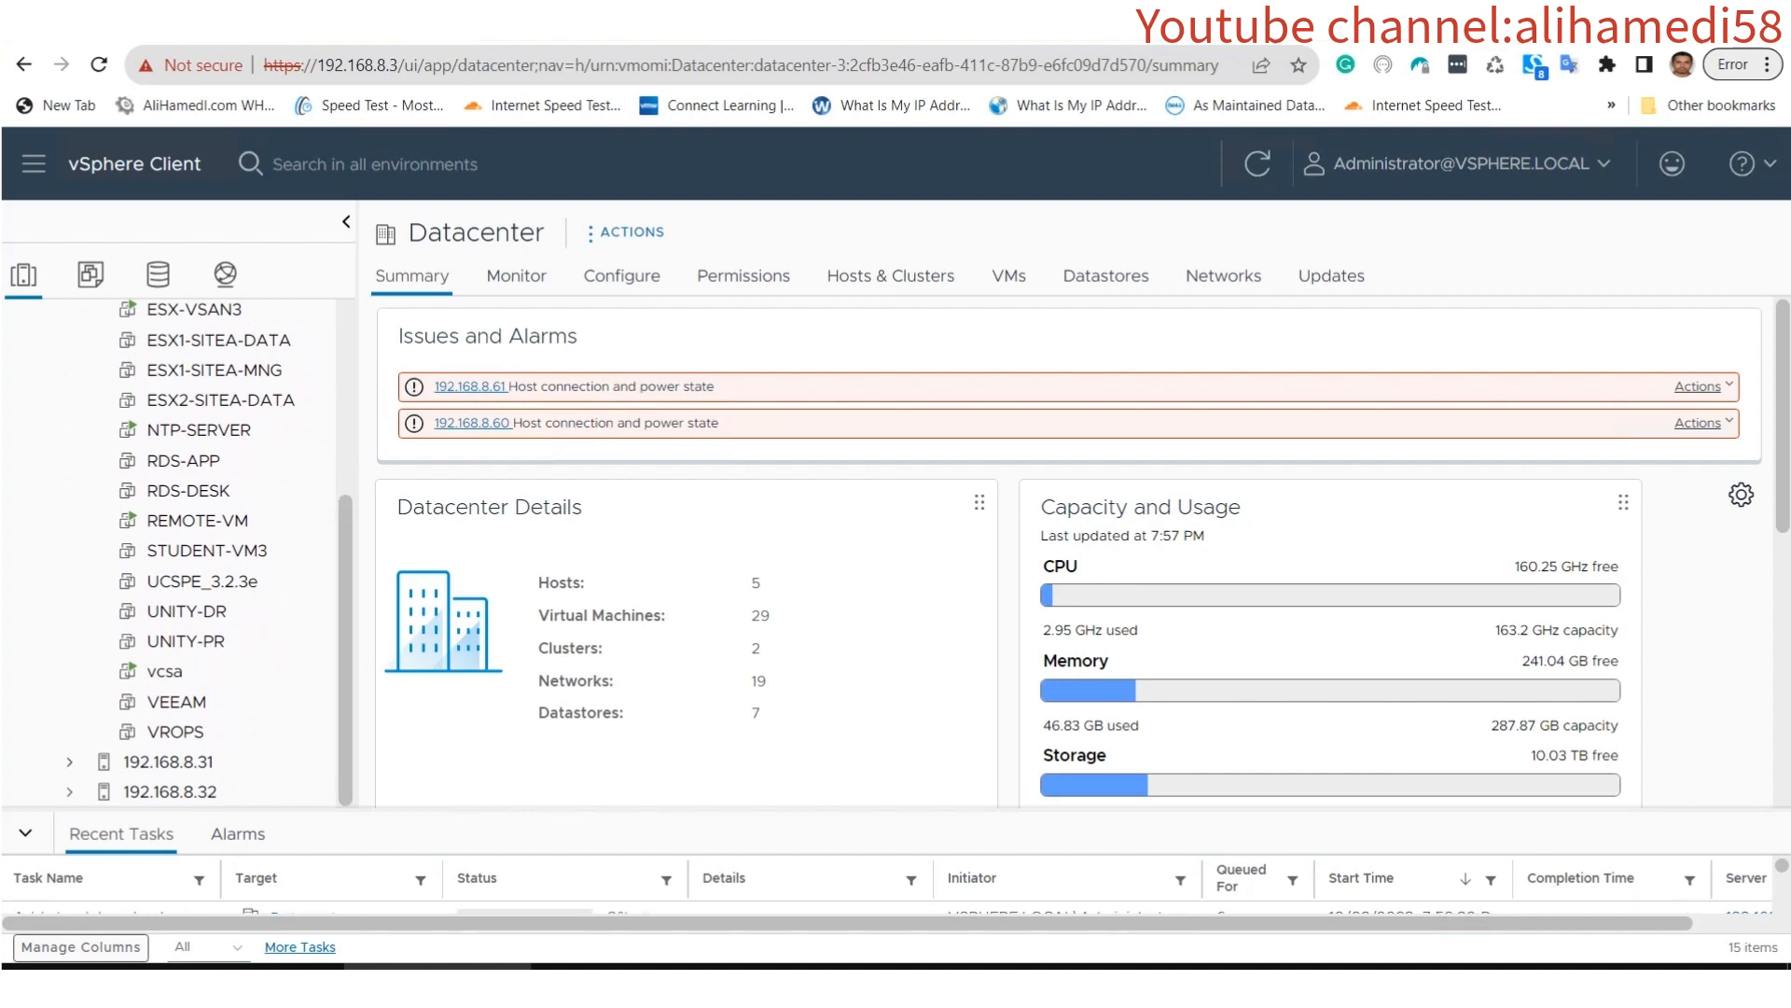
pyautogui.scroll(1, 224, 550)
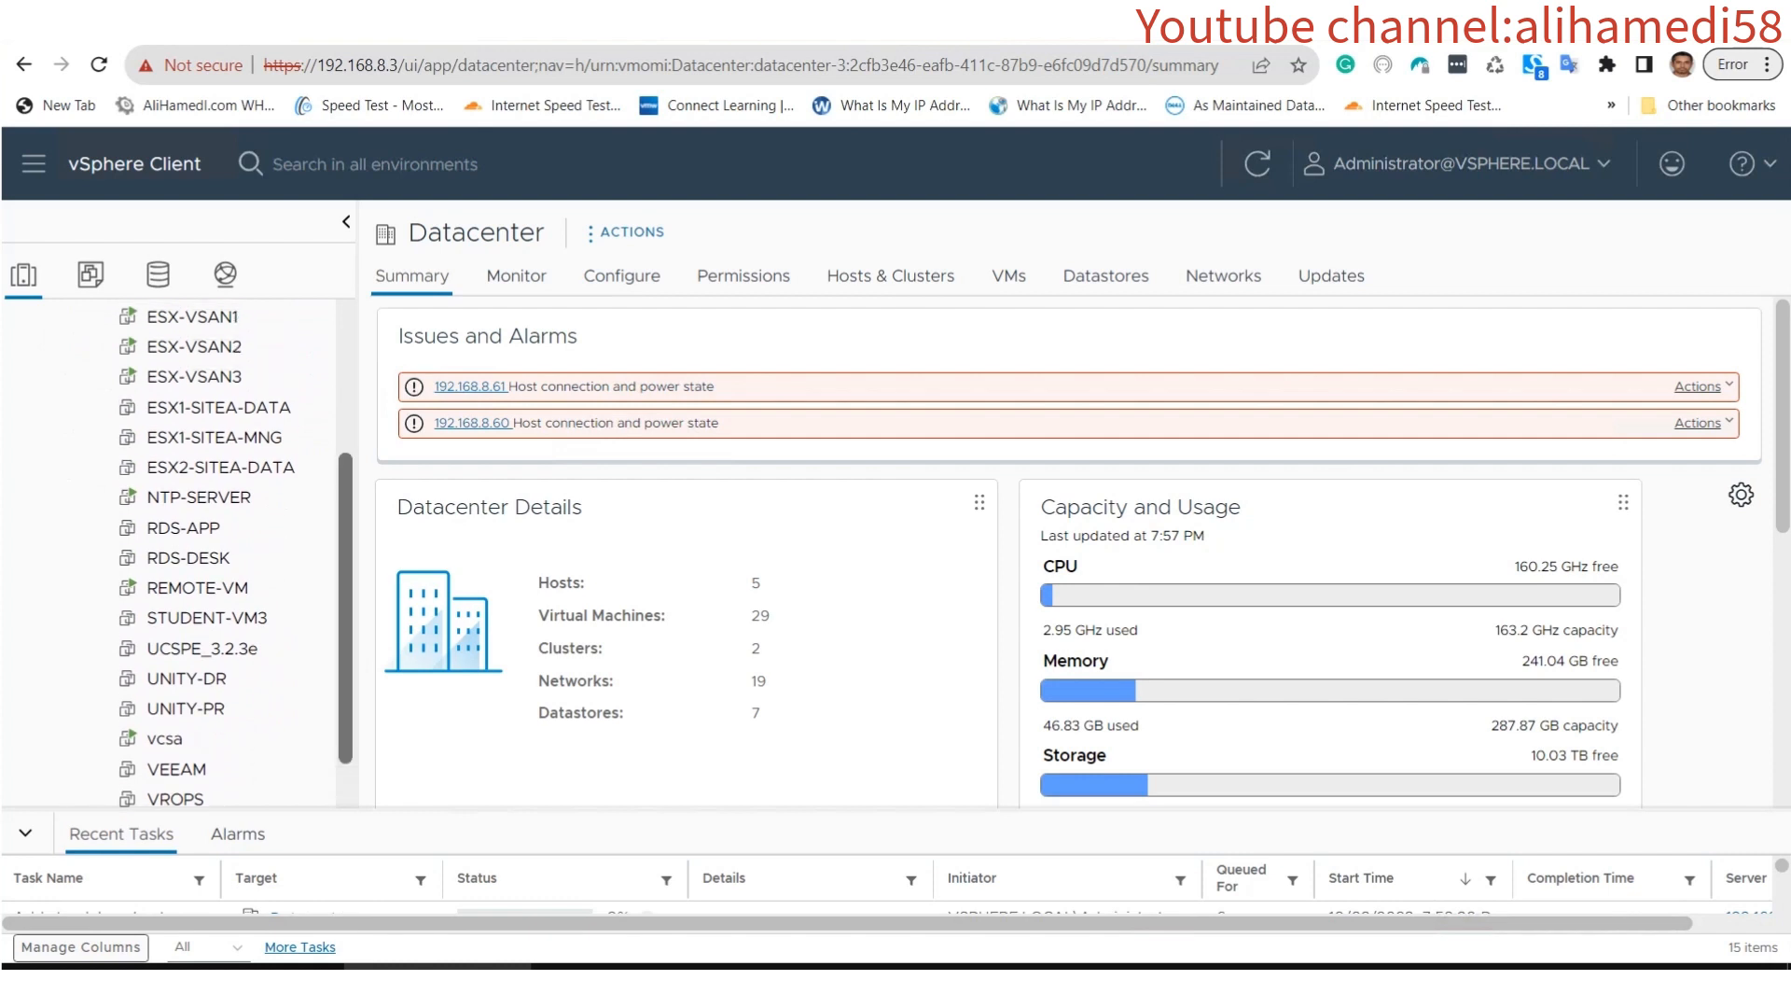
pyautogui.scroll(3, 178, 551)
pyautogui.scroll(-4, 178, 550)
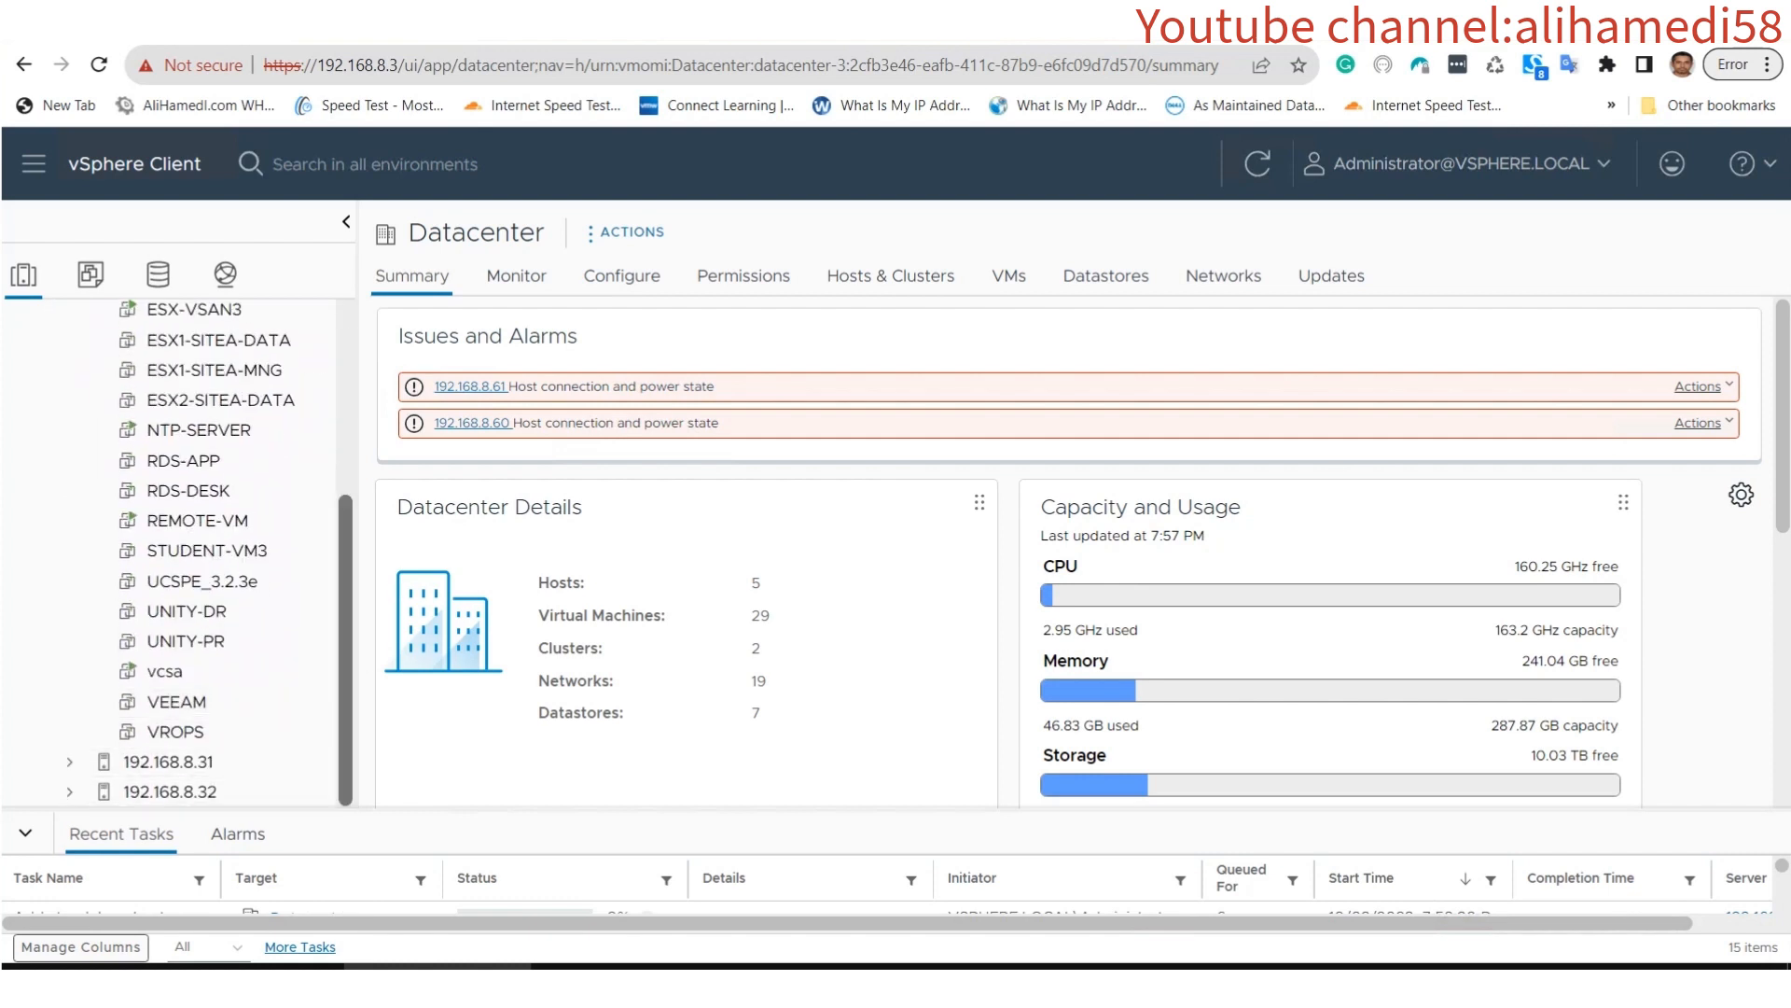
pyautogui.scroll(5, 178, 551)
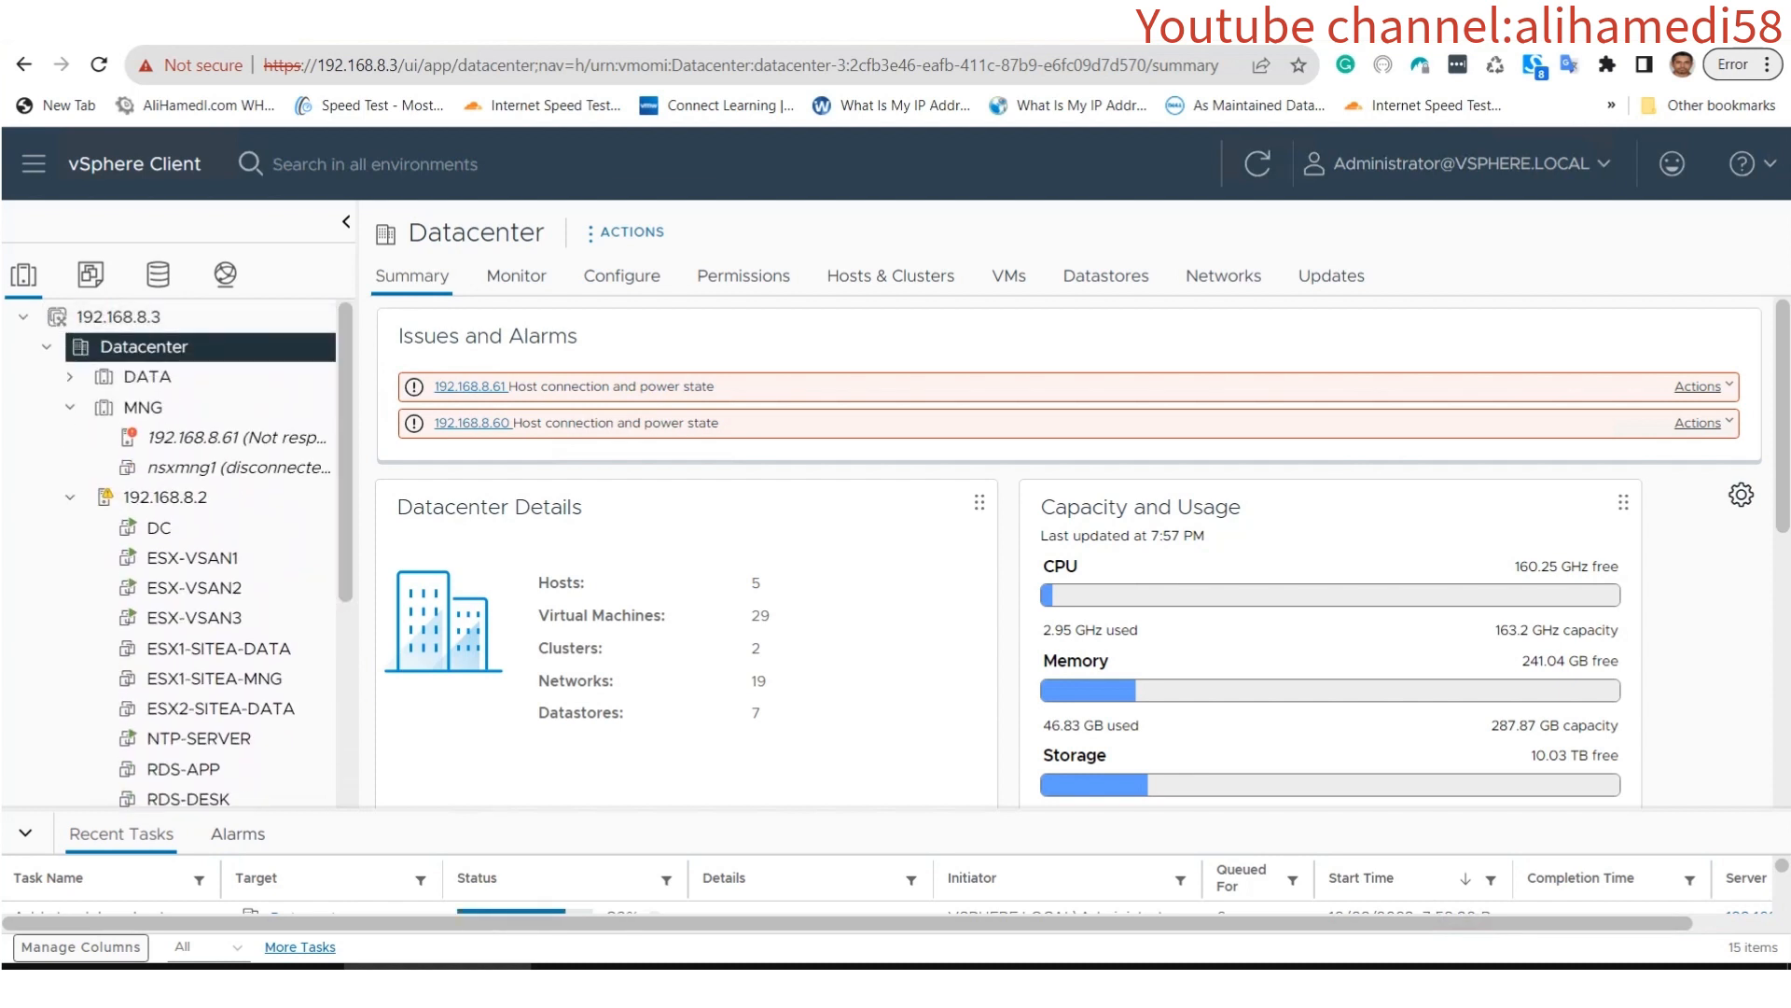
pyautogui.rightClick(149, 346)
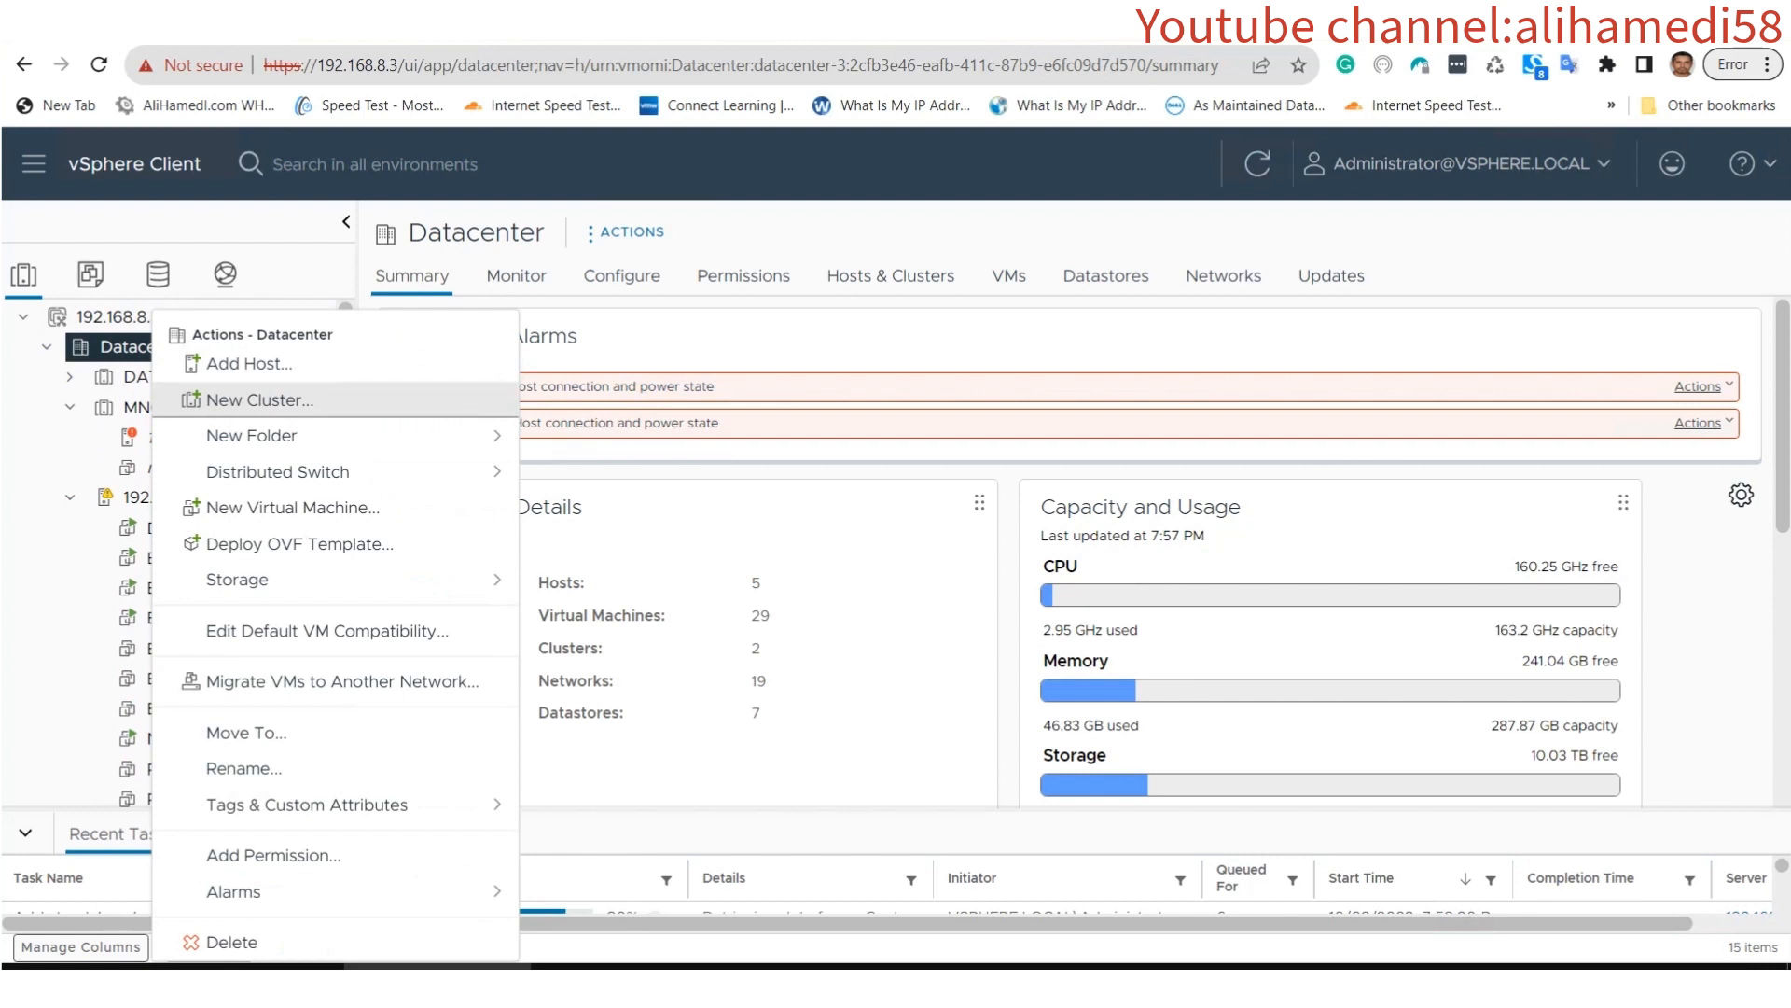
pyautogui.click(252, 400)
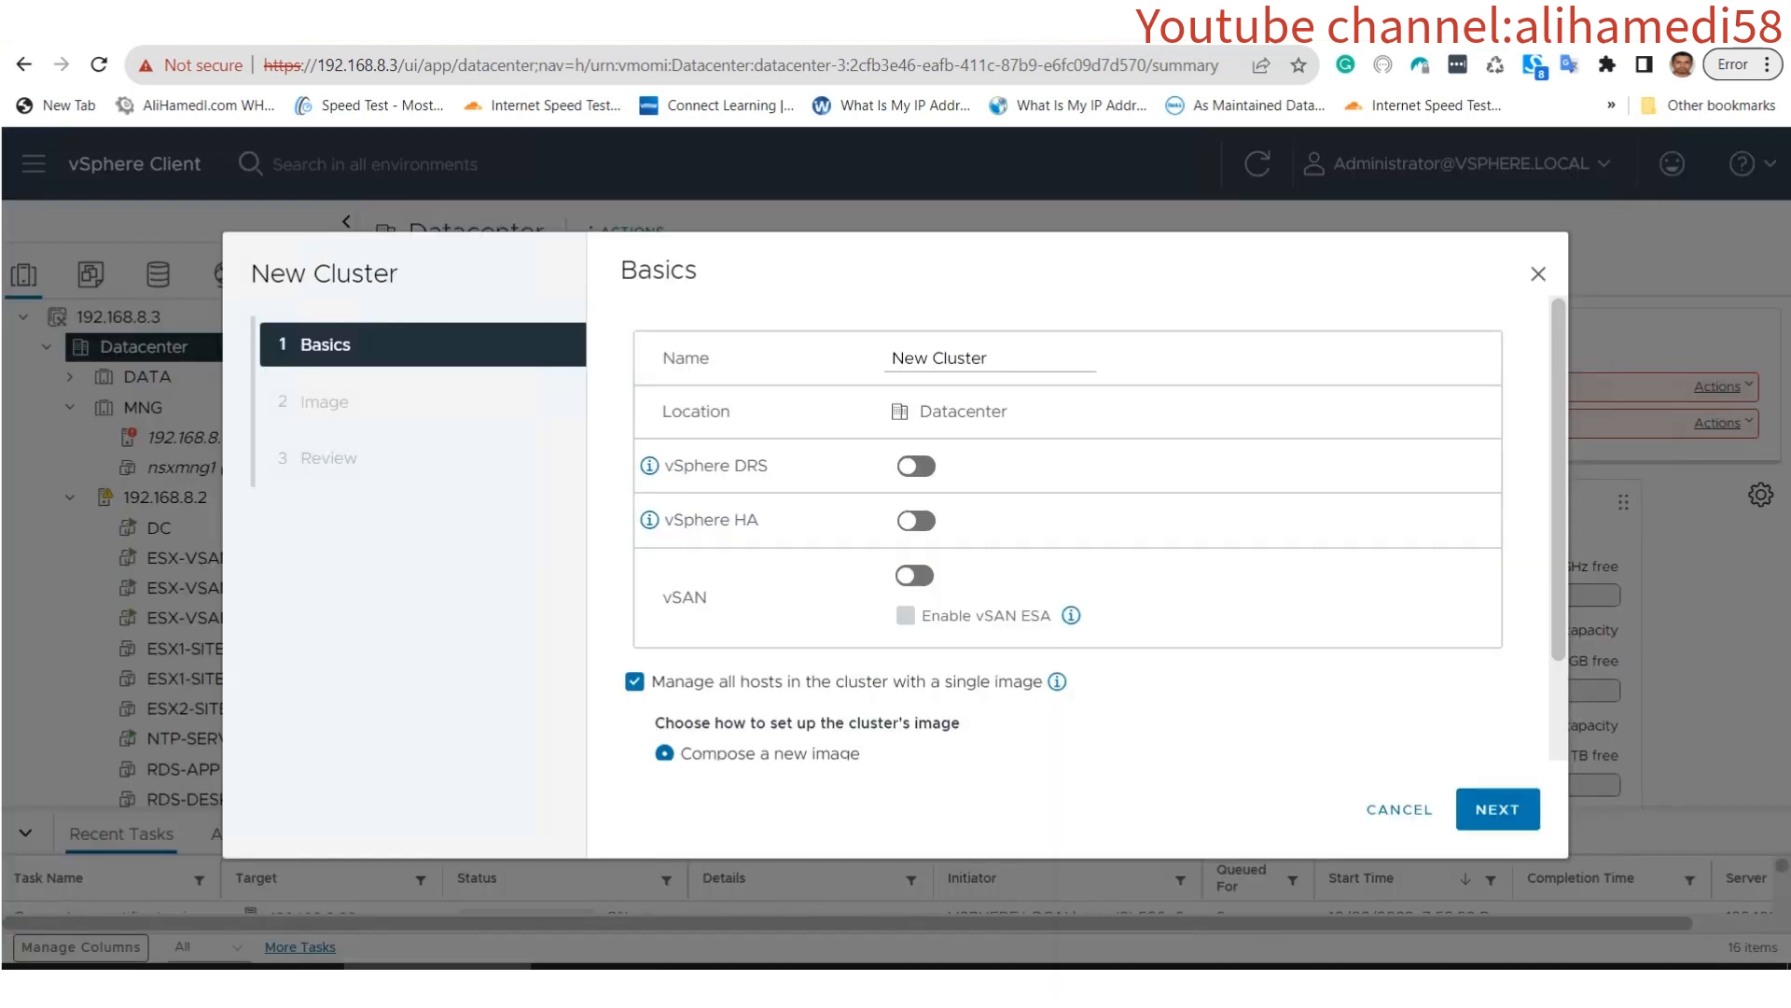
pyautogui.tripleClick(939, 359)
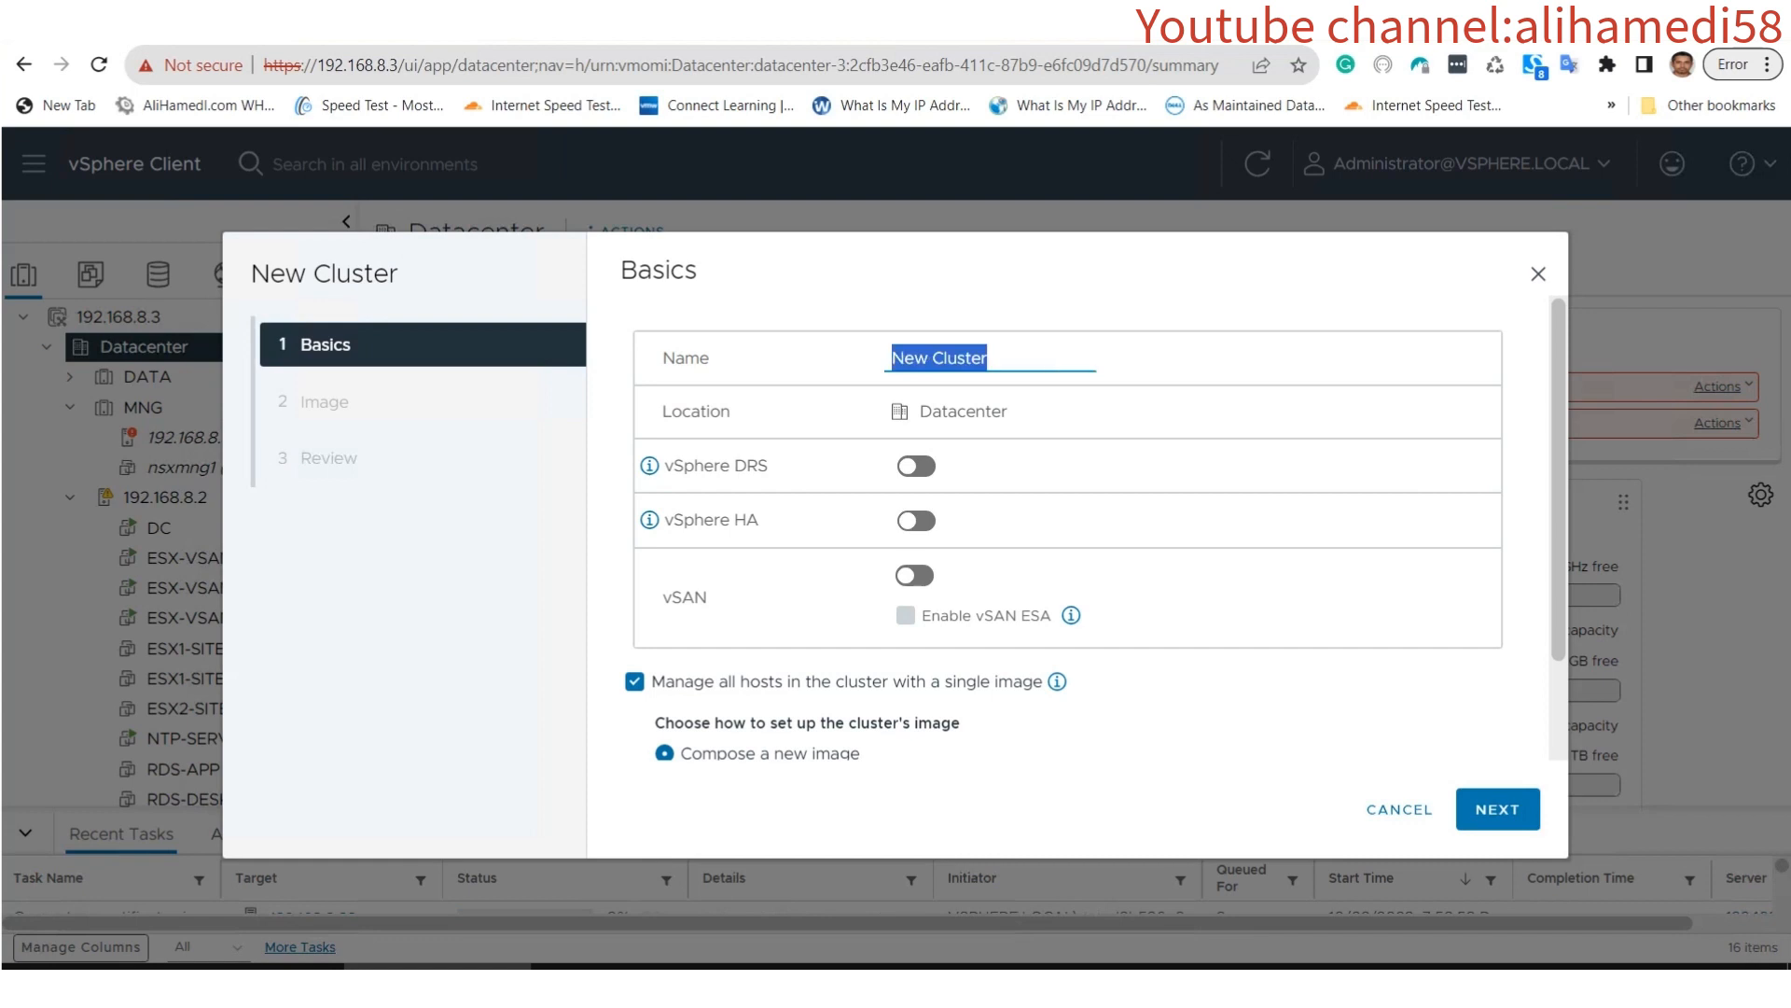
pyautogui.write('VSAN')
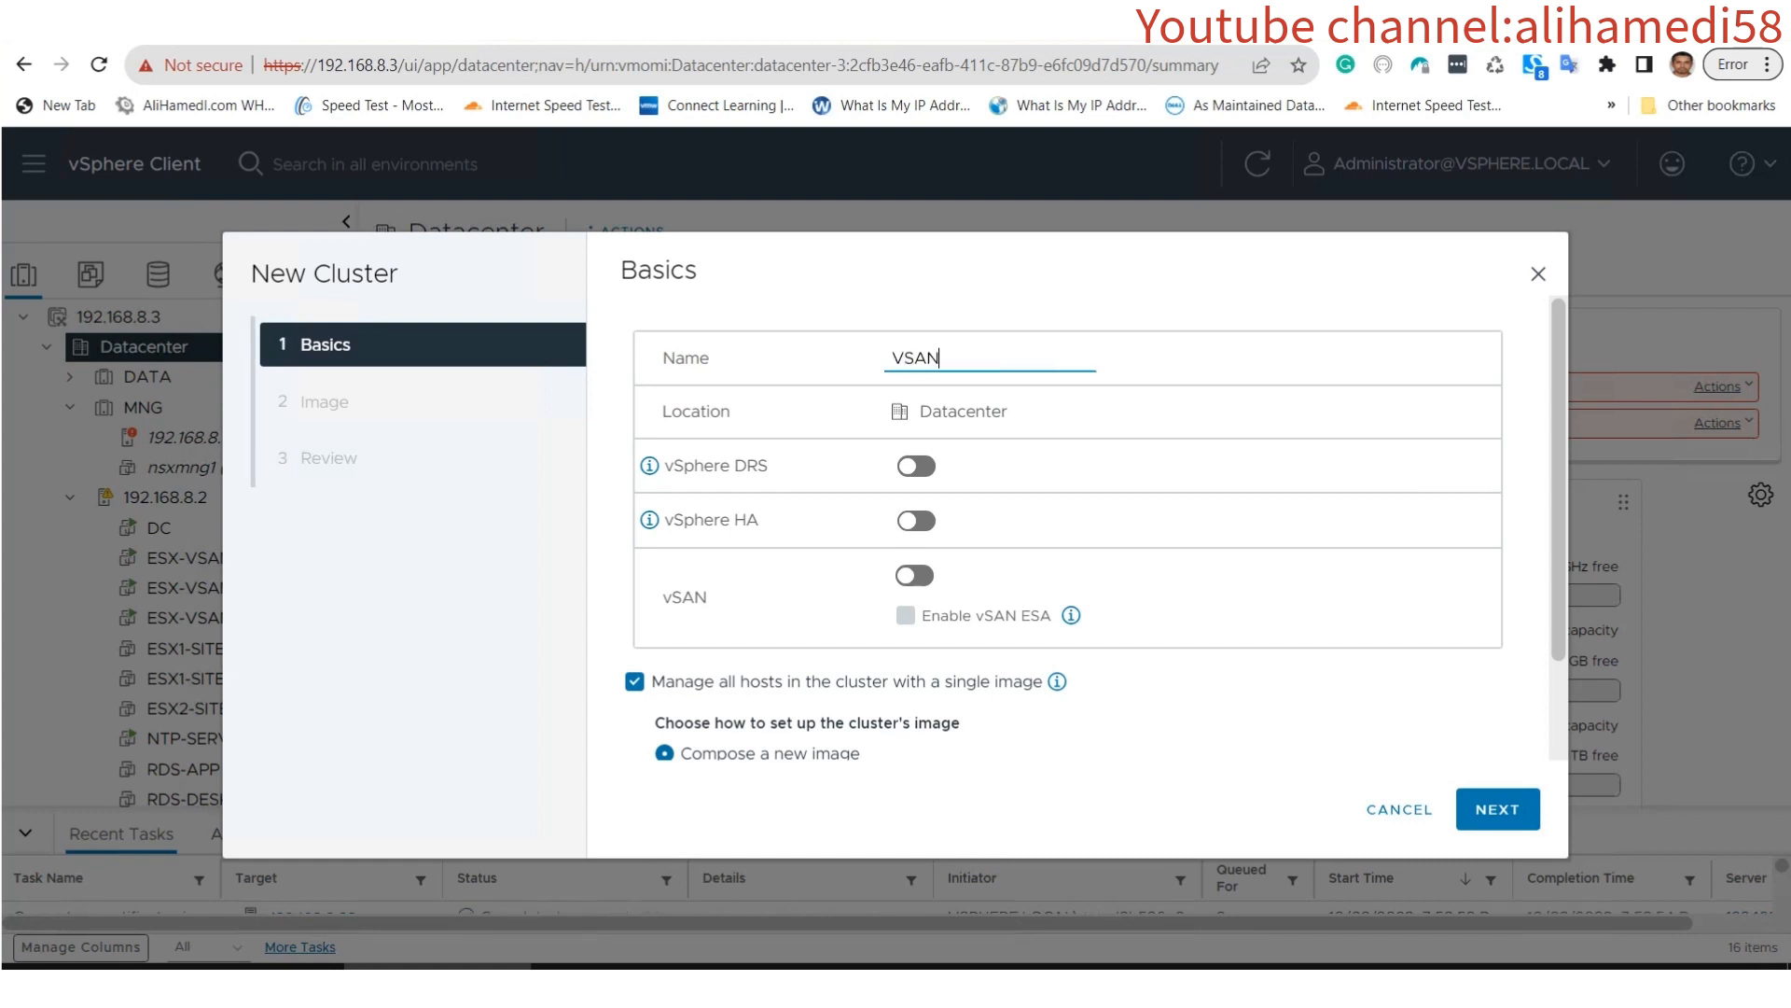
pyautogui.write('-CLUSTER')
# Enable vSAN with vSAN ESA for the cluster, compose a new image with ESXi 8.0 U1 - 21495797 and finish creating it.
pyautogui.click(914, 576)
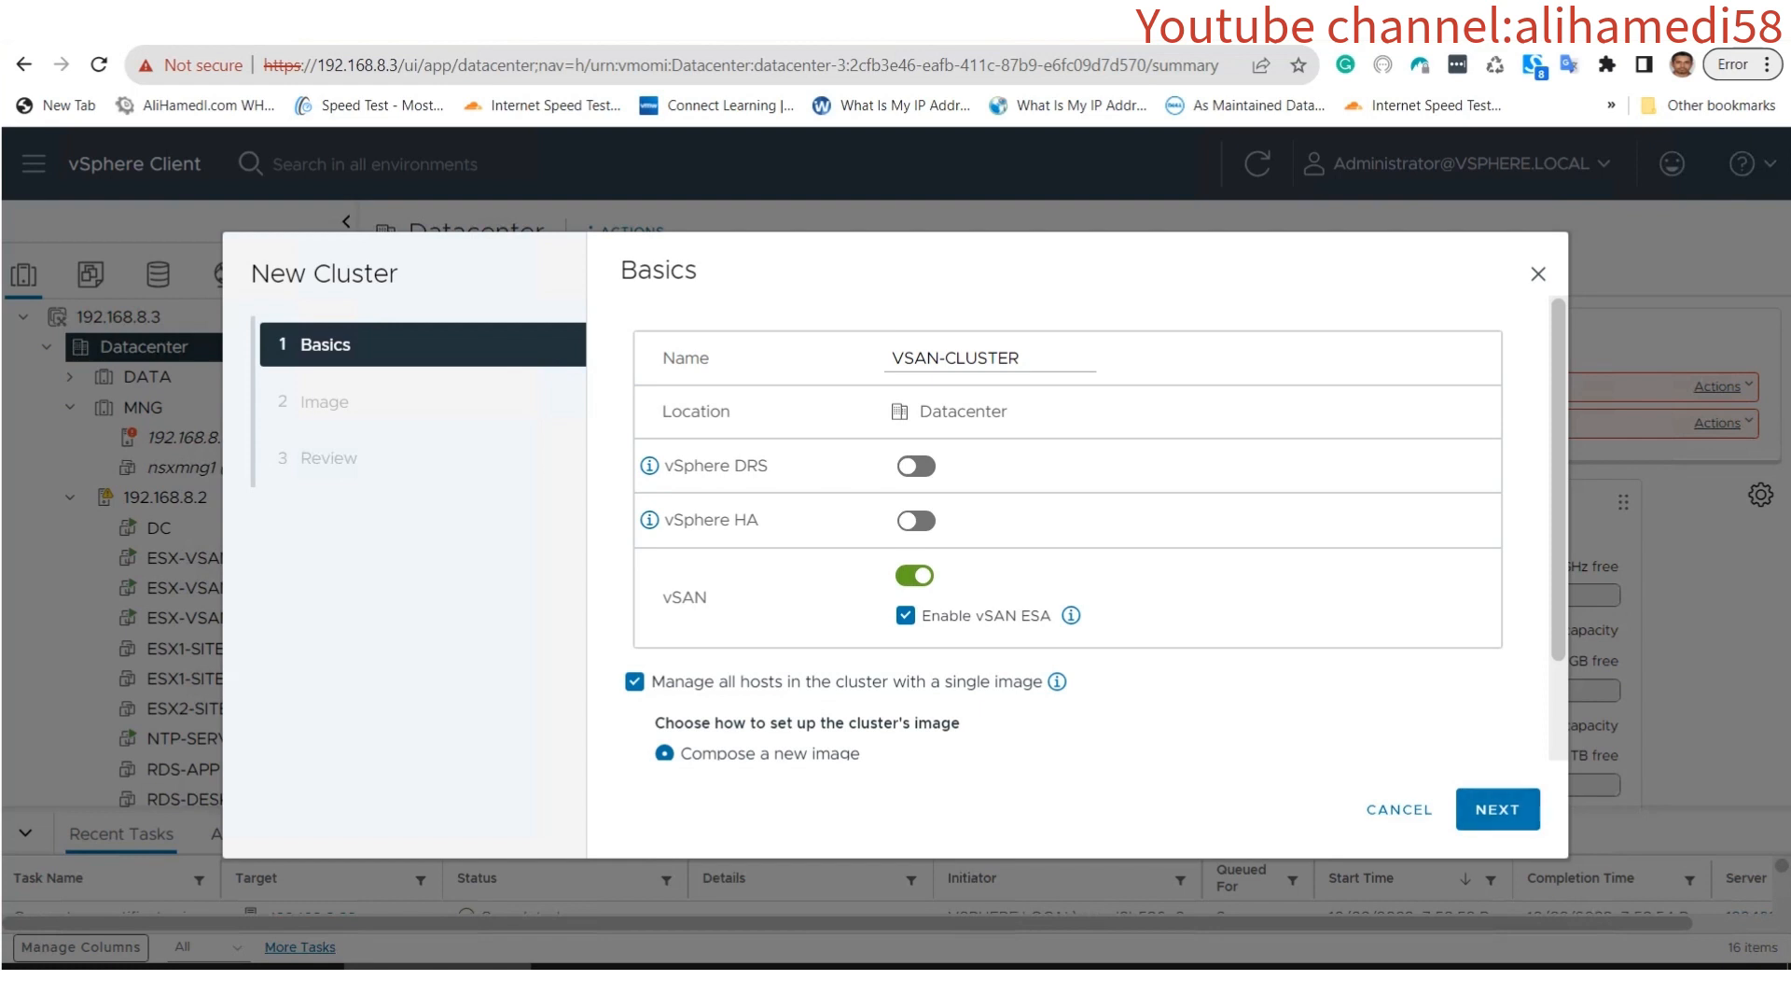
pyautogui.scroll(-2, 1063, 522)
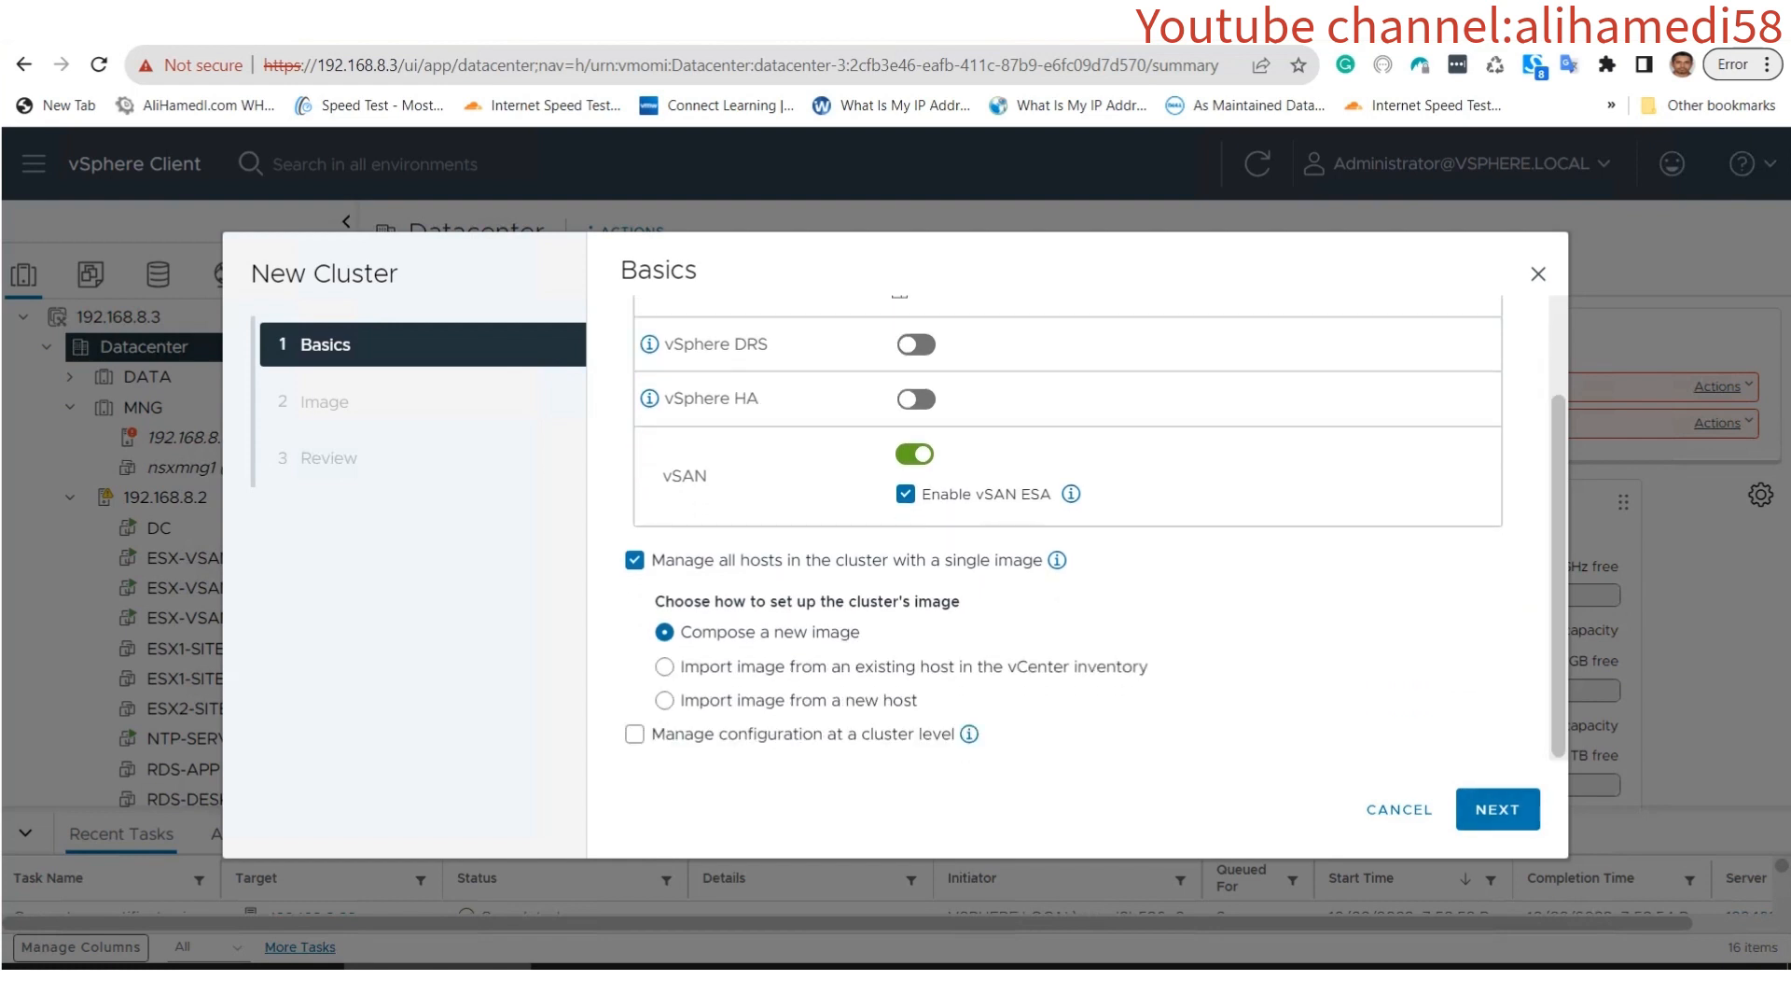
pyautogui.click(1498, 809)
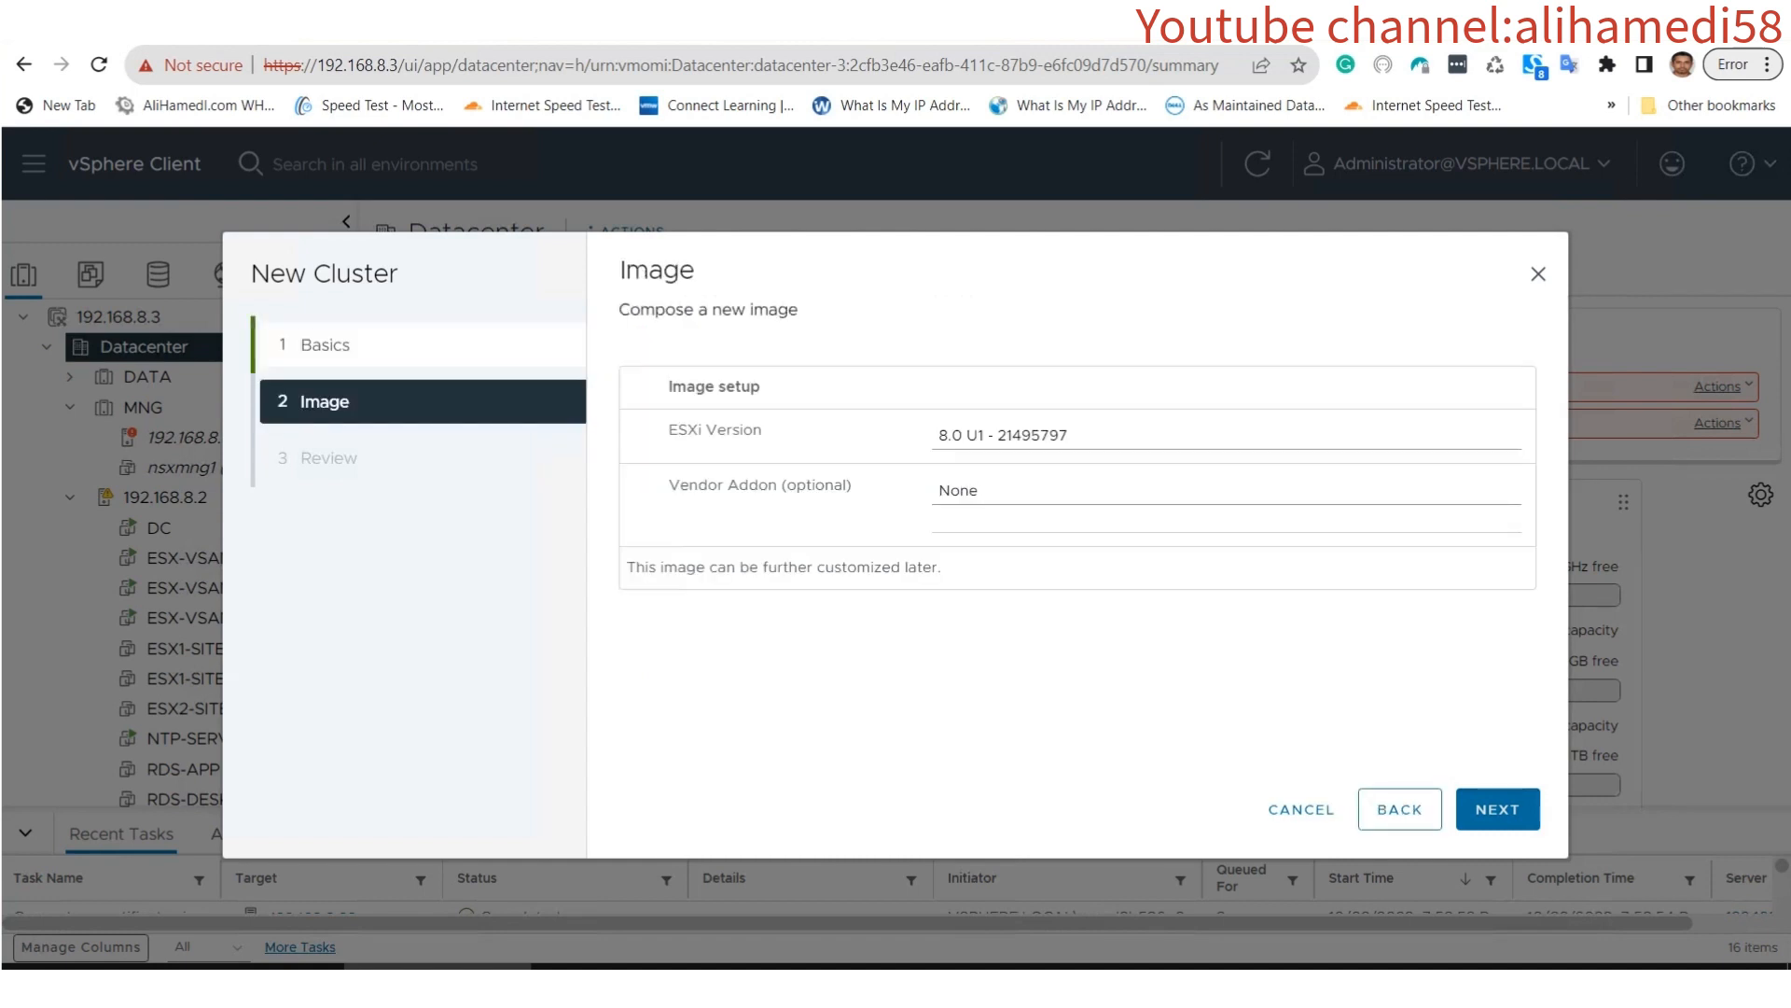
pyautogui.click(1497, 809)
pyautogui.click(1497, 809)
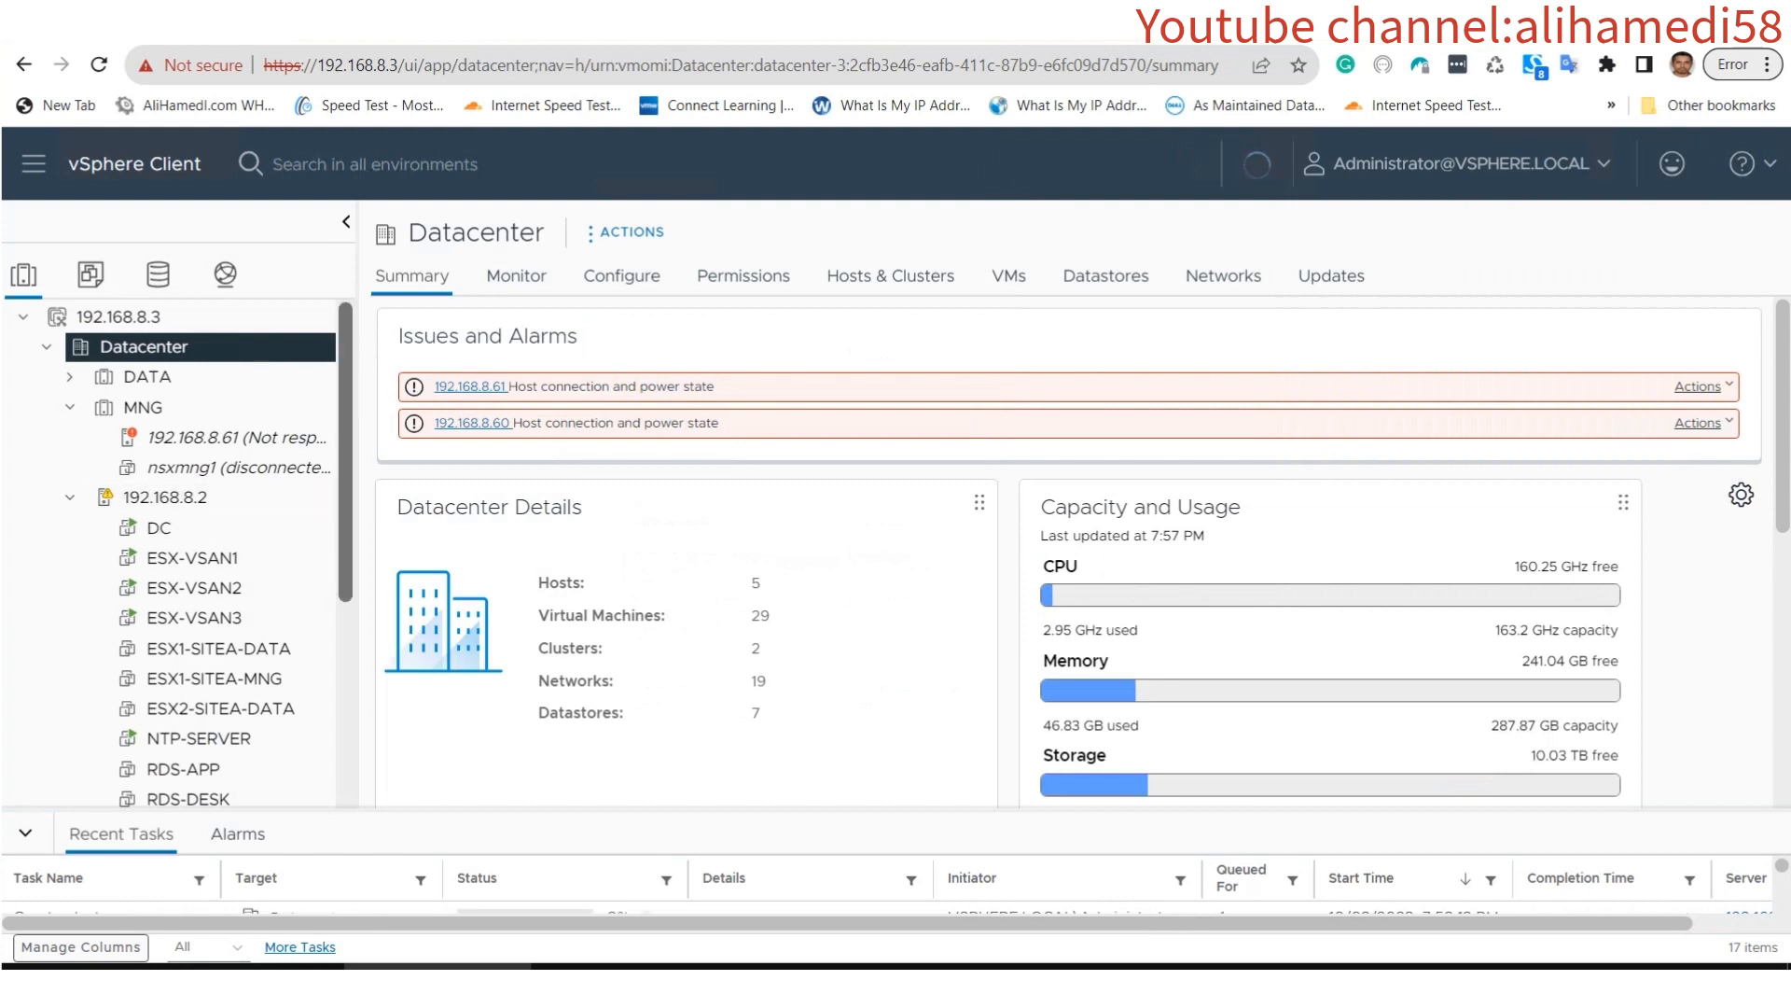
pyautogui.scroll(-5, 177, 550)
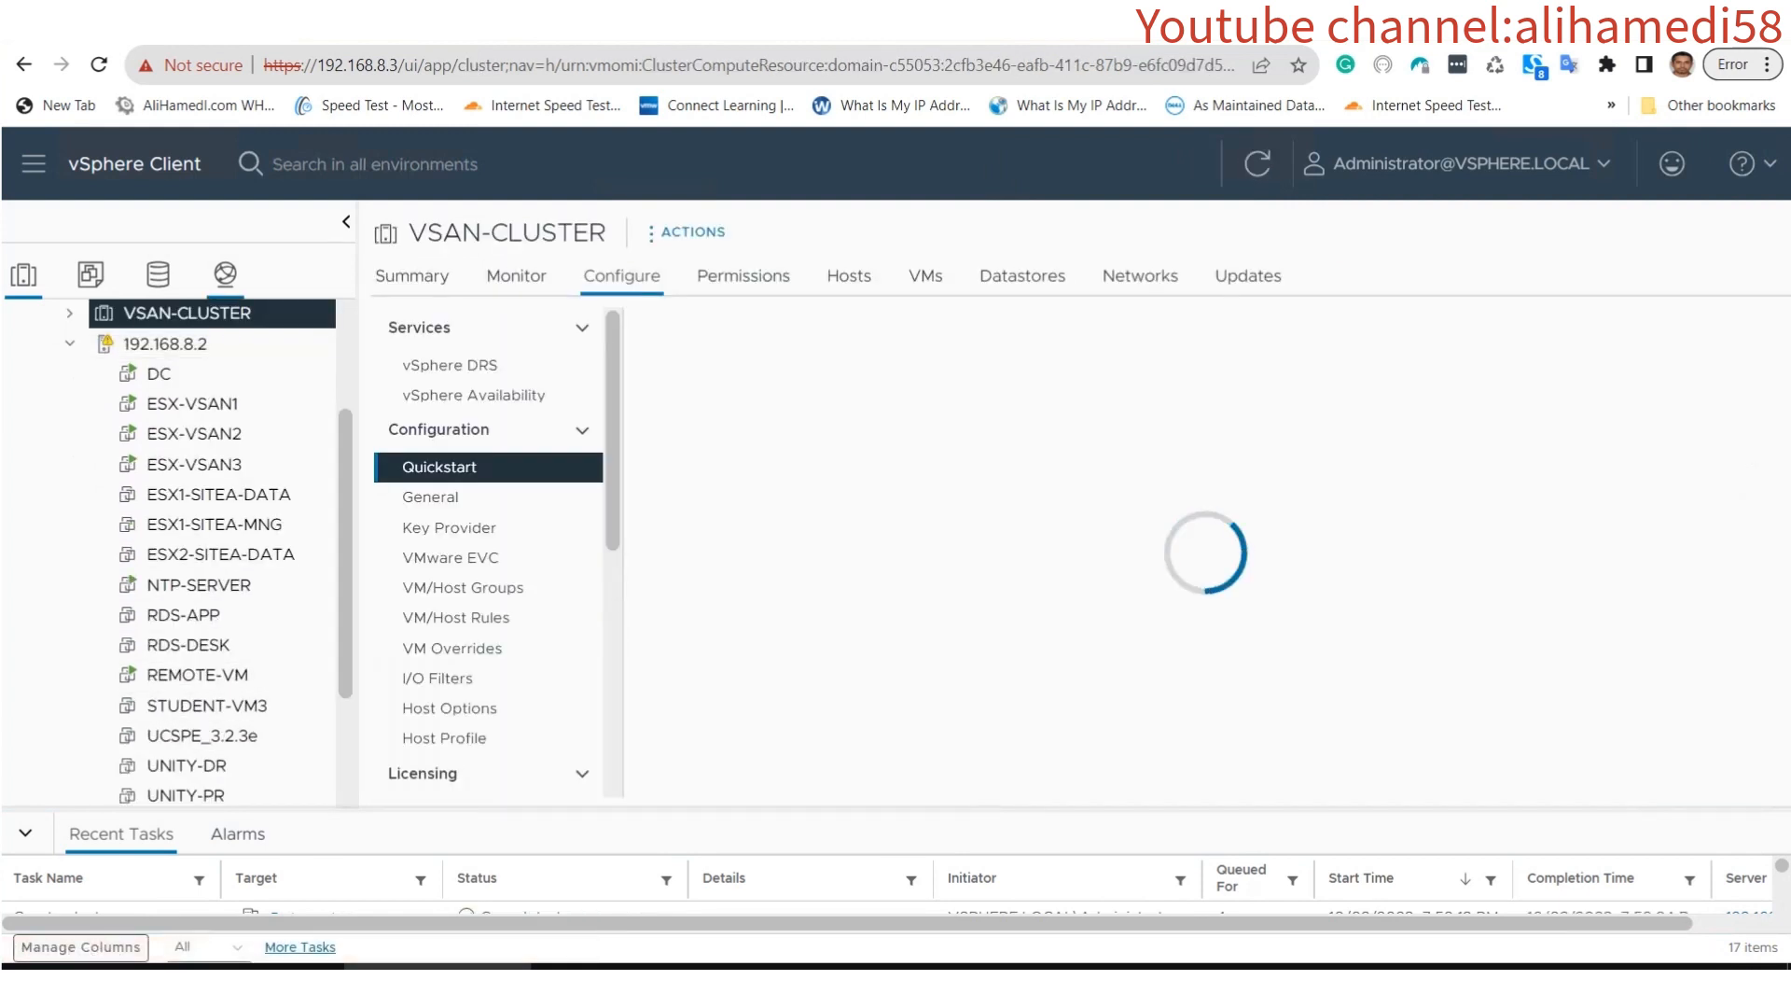
# Start adding hosts to the VSAN-DSW distributed switch and select 192.168.8.31, 192.168.8.32 and 192.168.8.33.
pyautogui.click(225, 274)
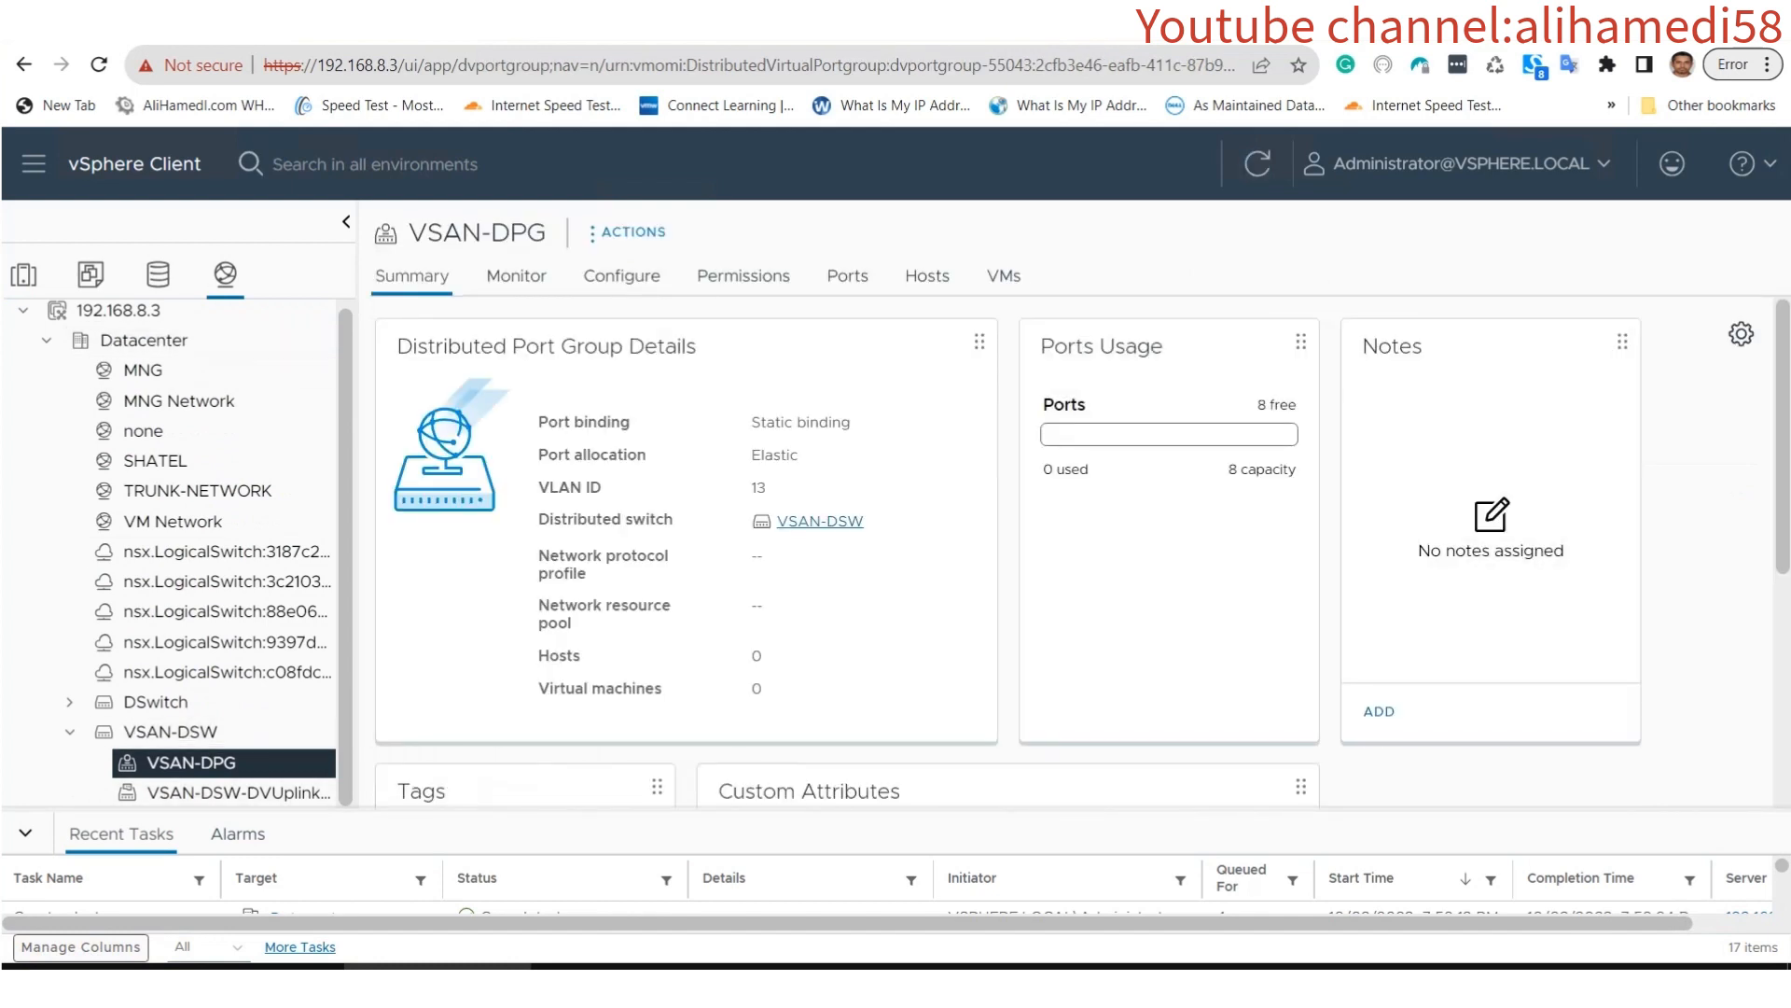
pyautogui.click(23, 275)
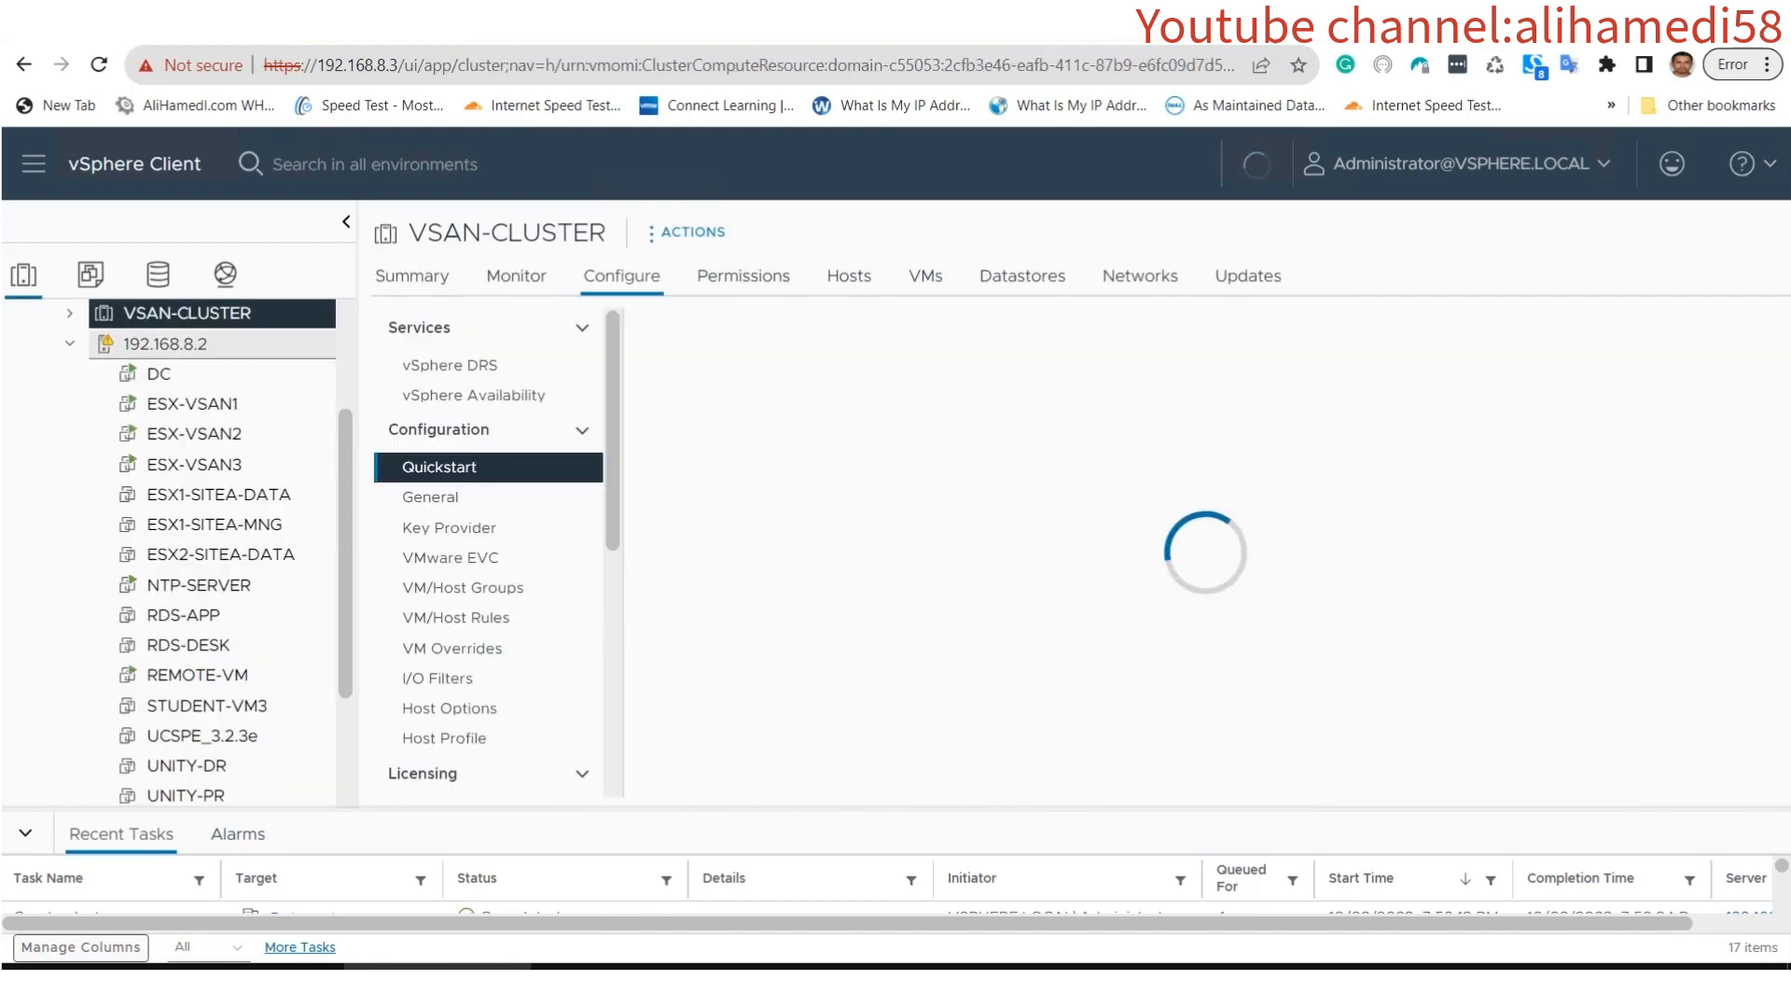
pyautogui.moveTo(346, 579); pyautogui.dragTo(345, 699)
pyautogui.click(168, 732)
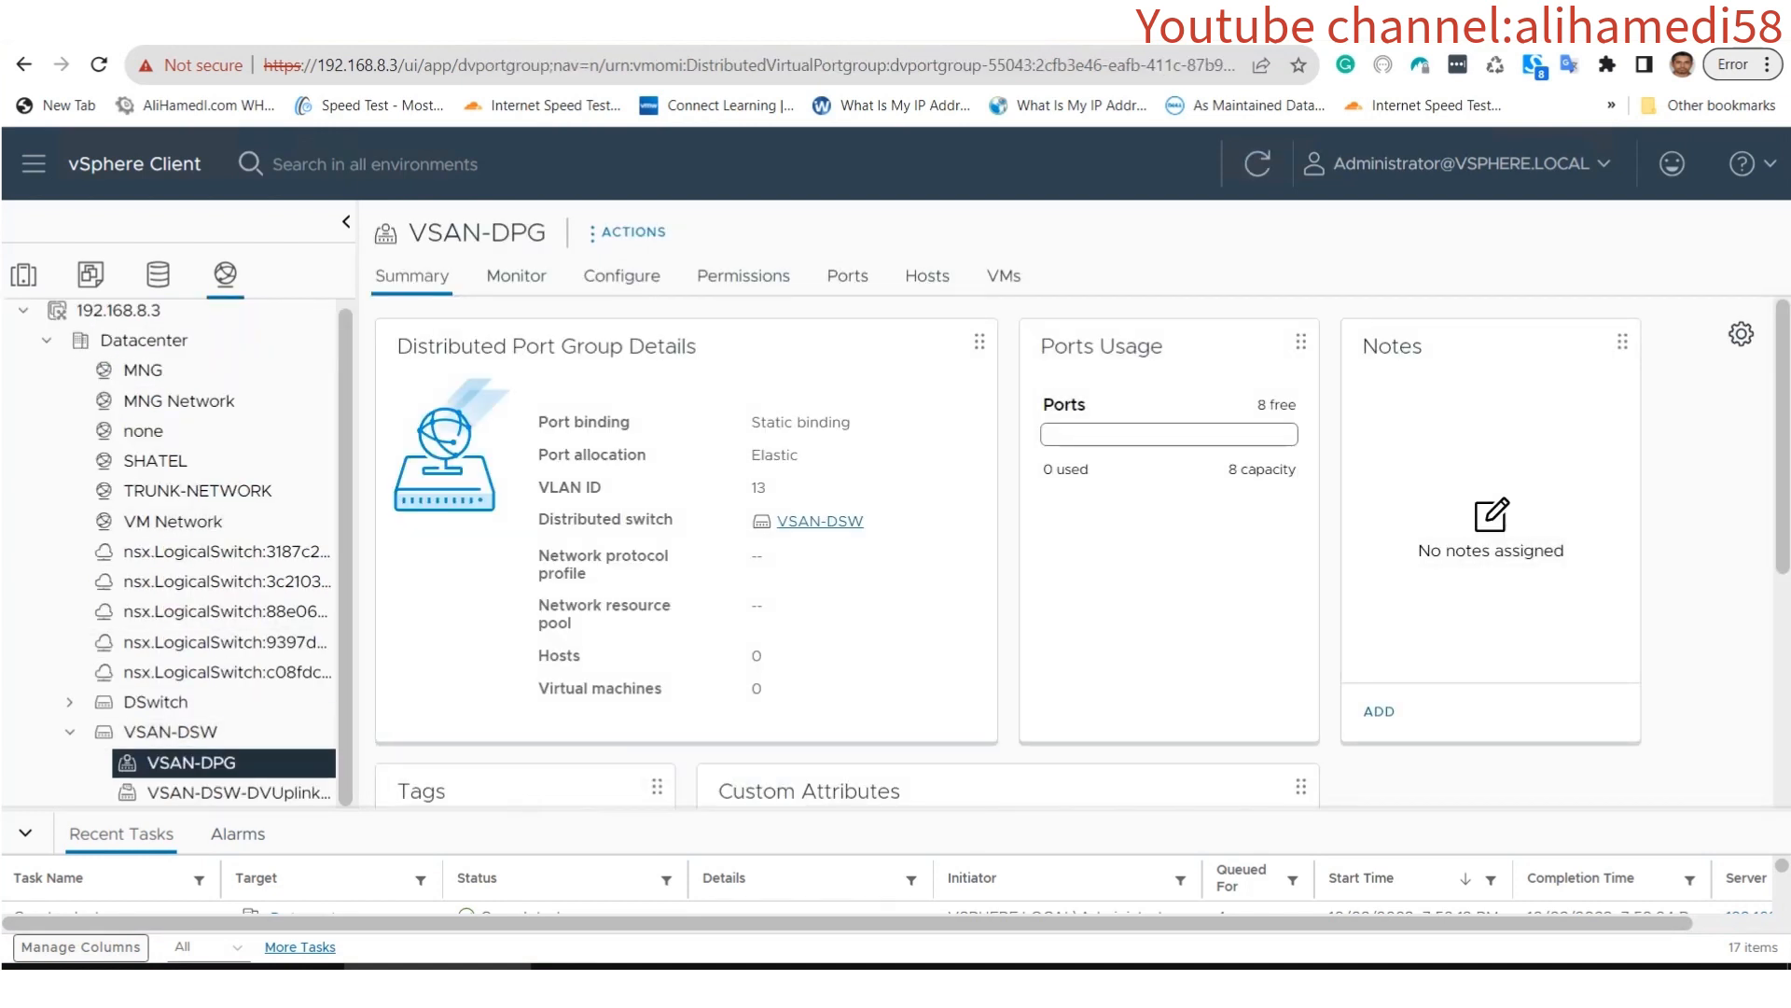
pyautogui.click(170, 732)
pyautogui.rightClick(203, 732)
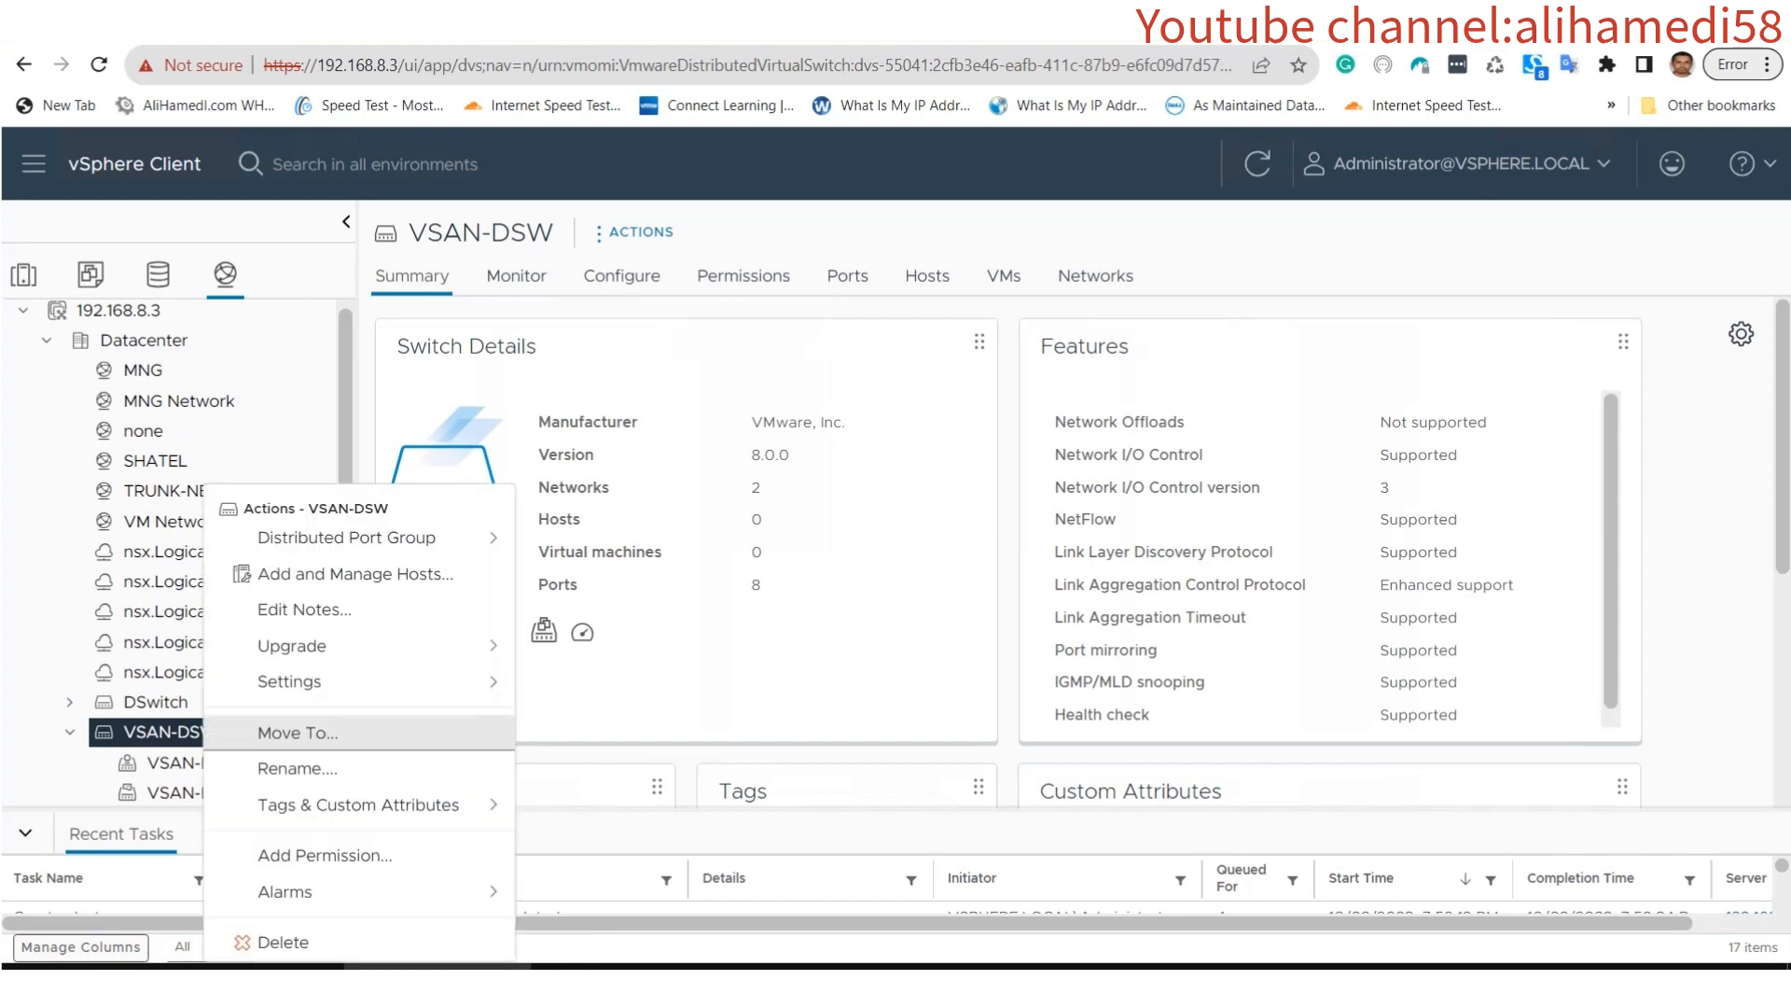
pyautogui.click(345, 574)
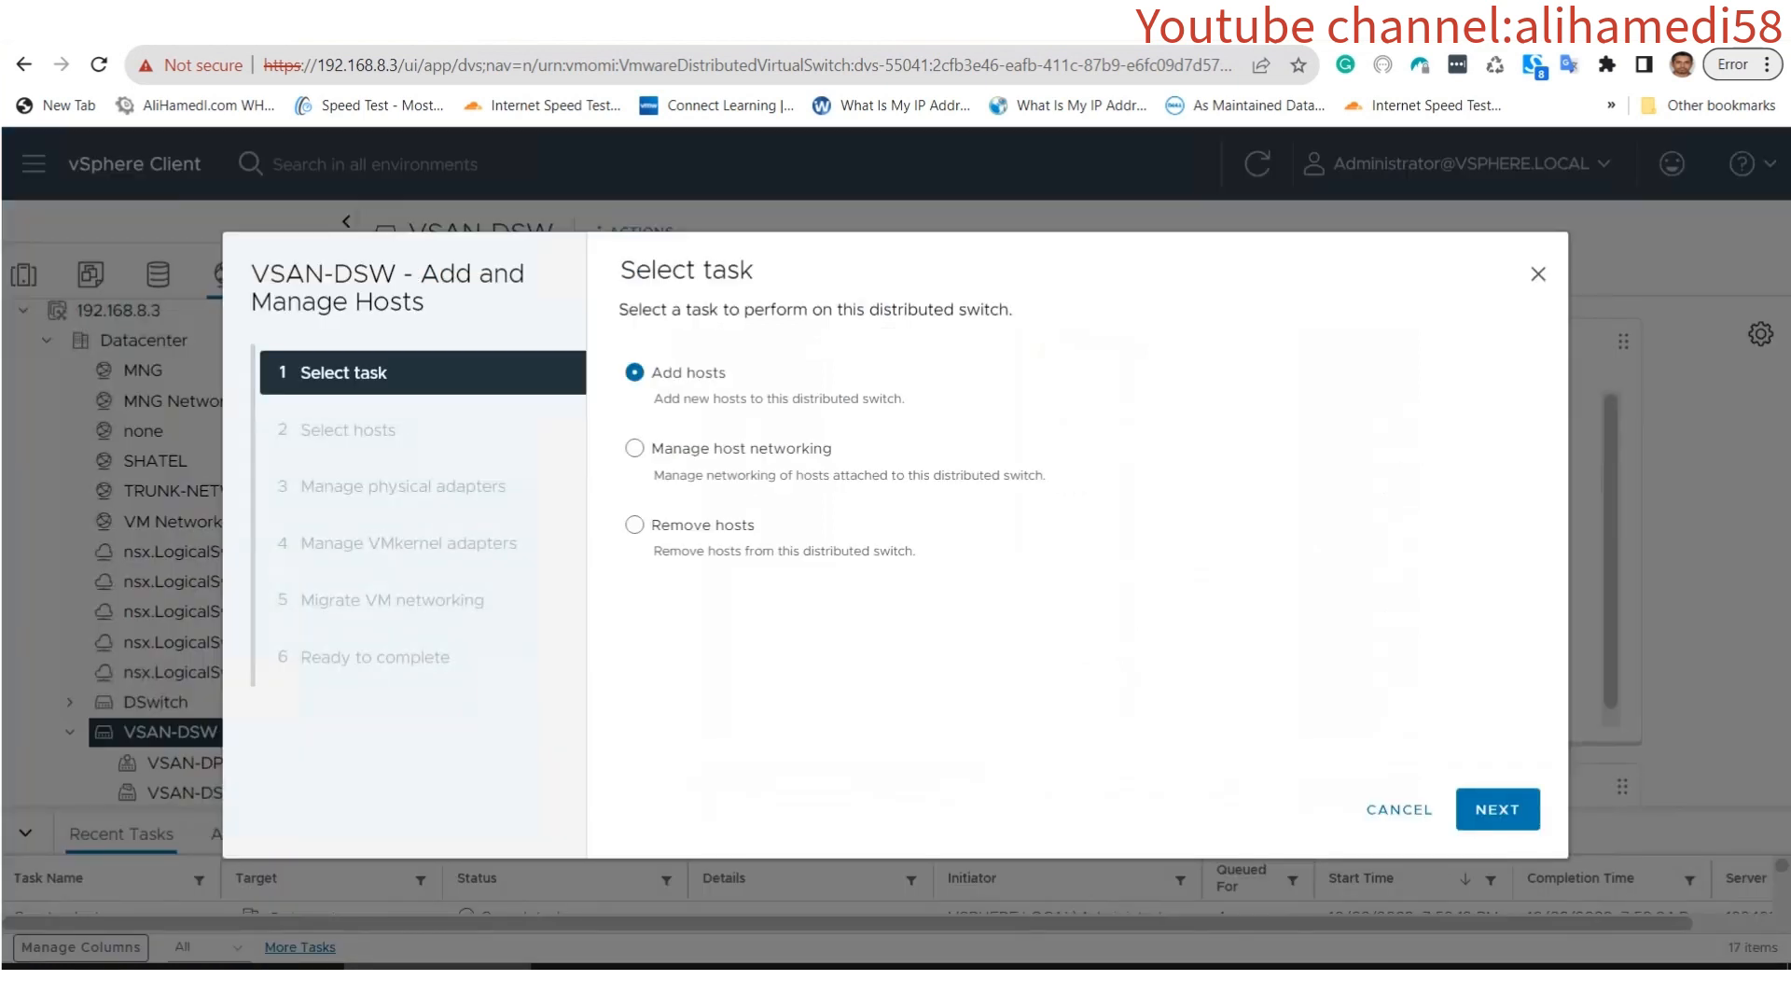
pyautogui.click(1498, 809)
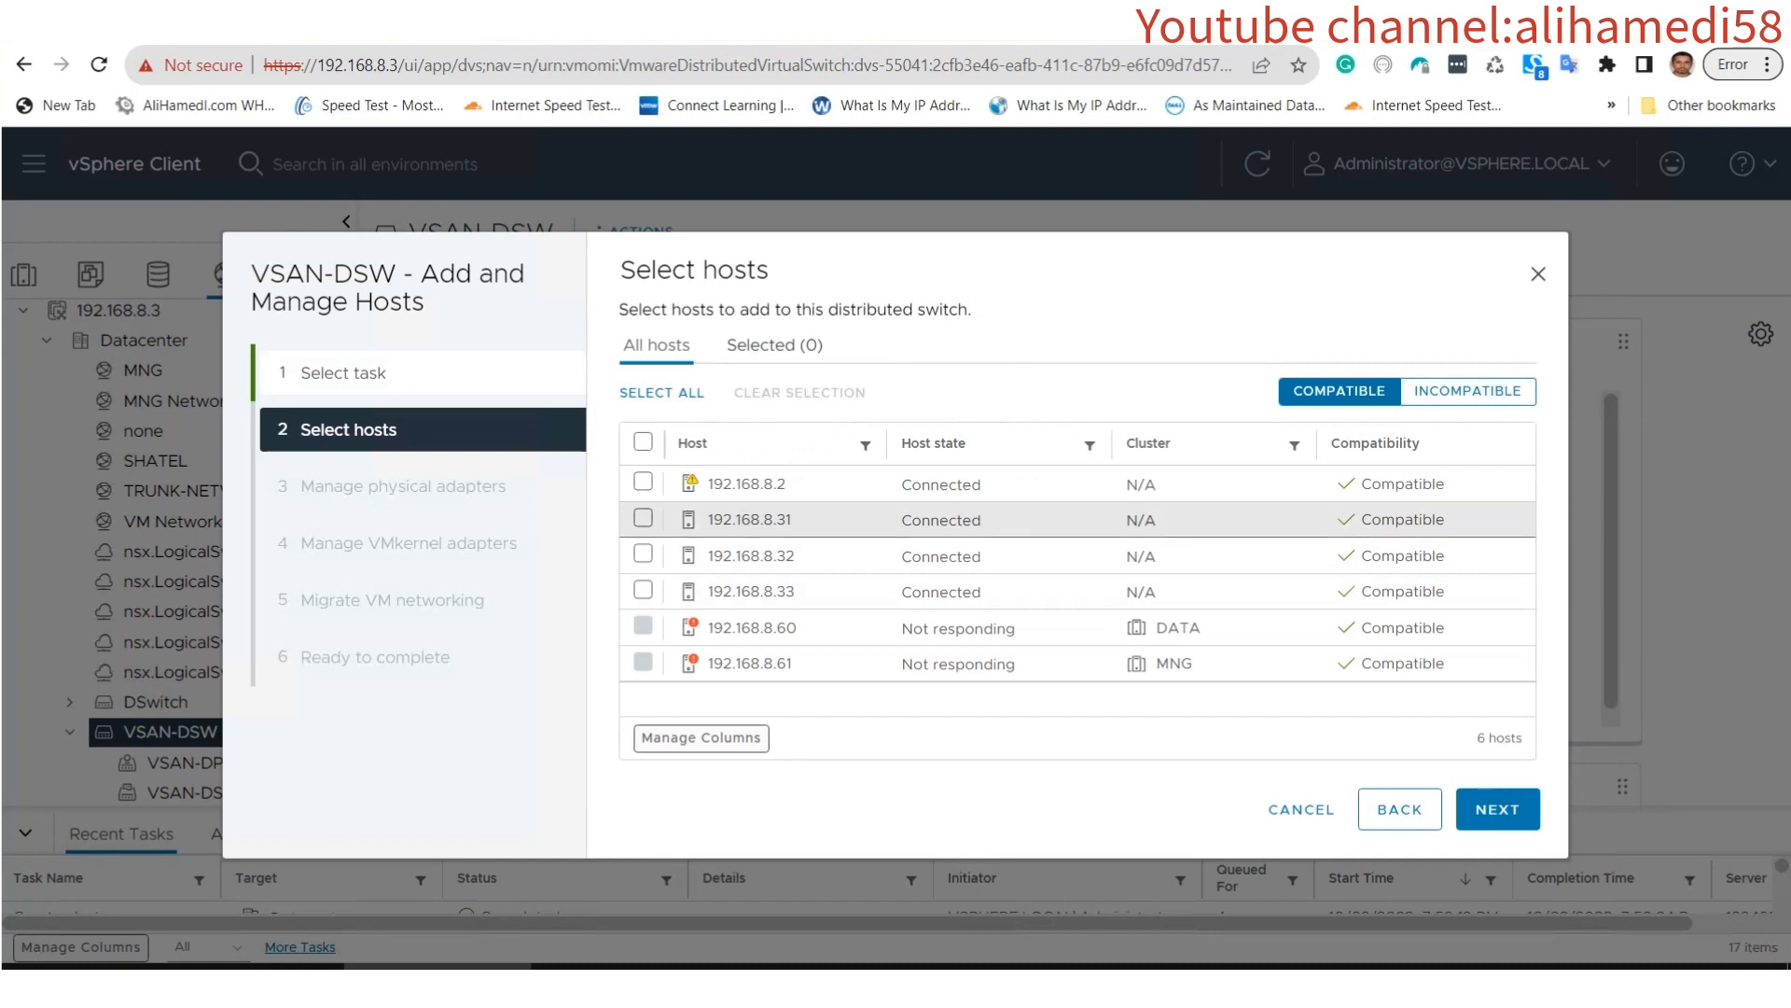
pyautogui.click(643, 518)
pyautogui.click(642, 553)
pyautogui.click(643, 589)
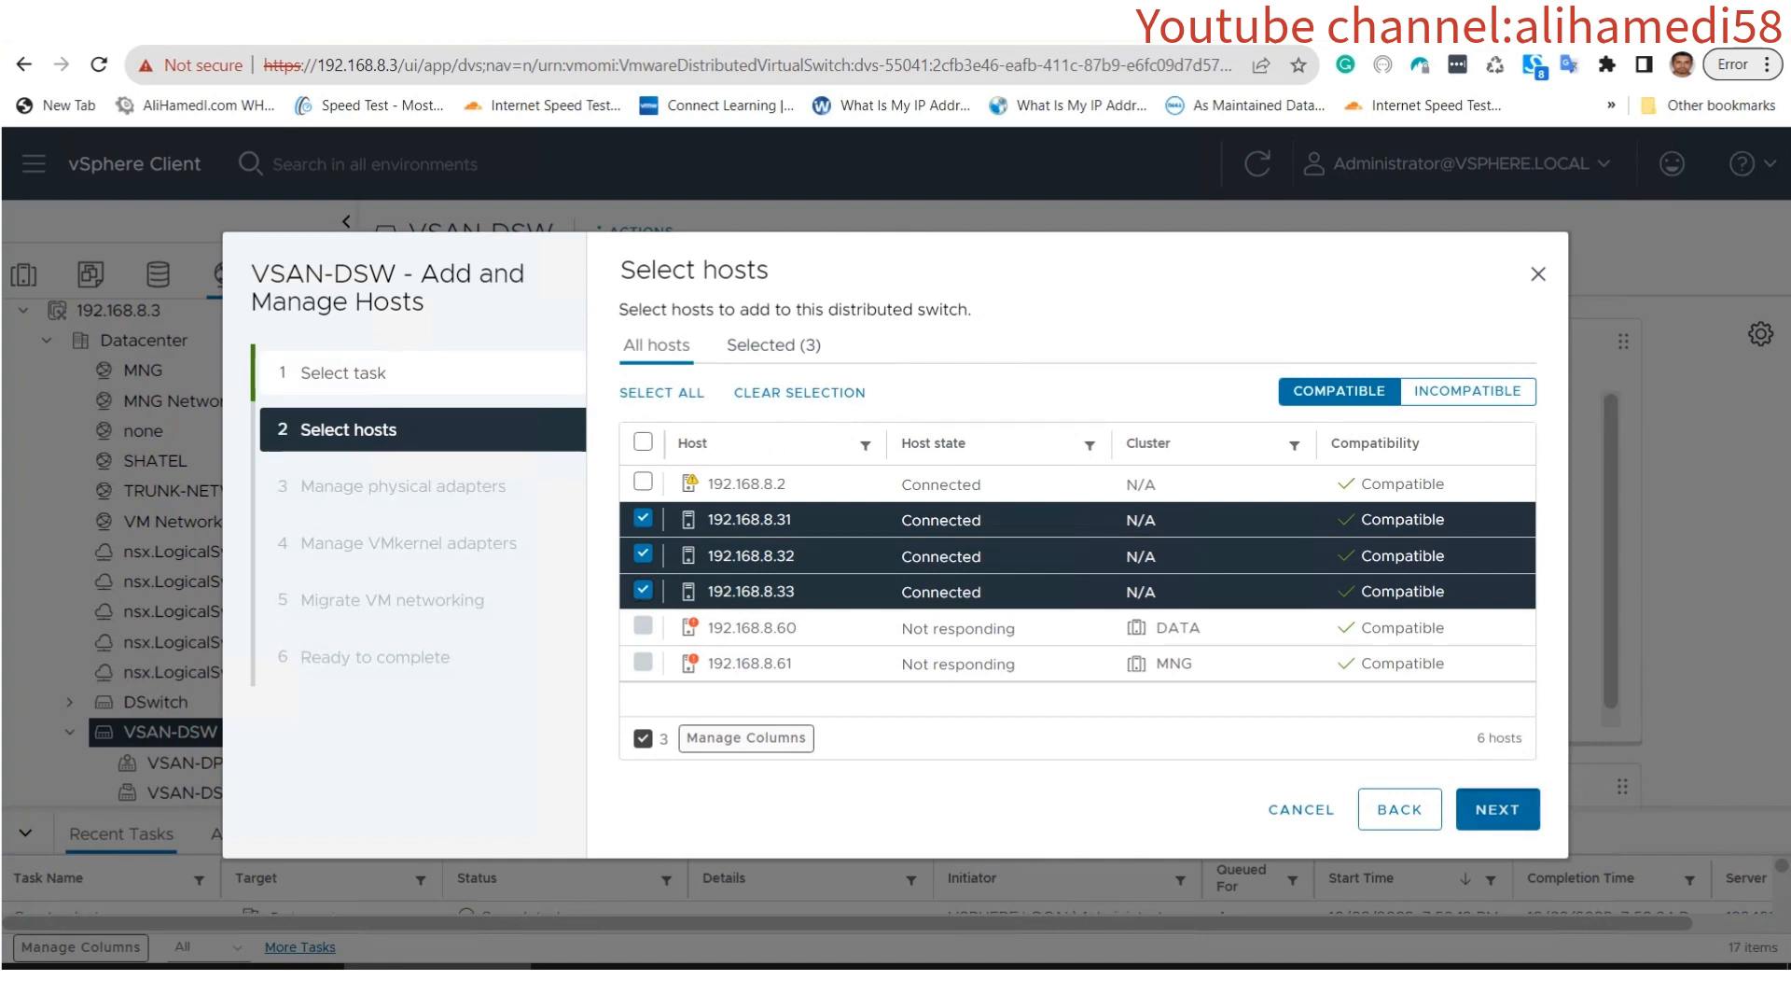
pyautogui.click(1497, 808)
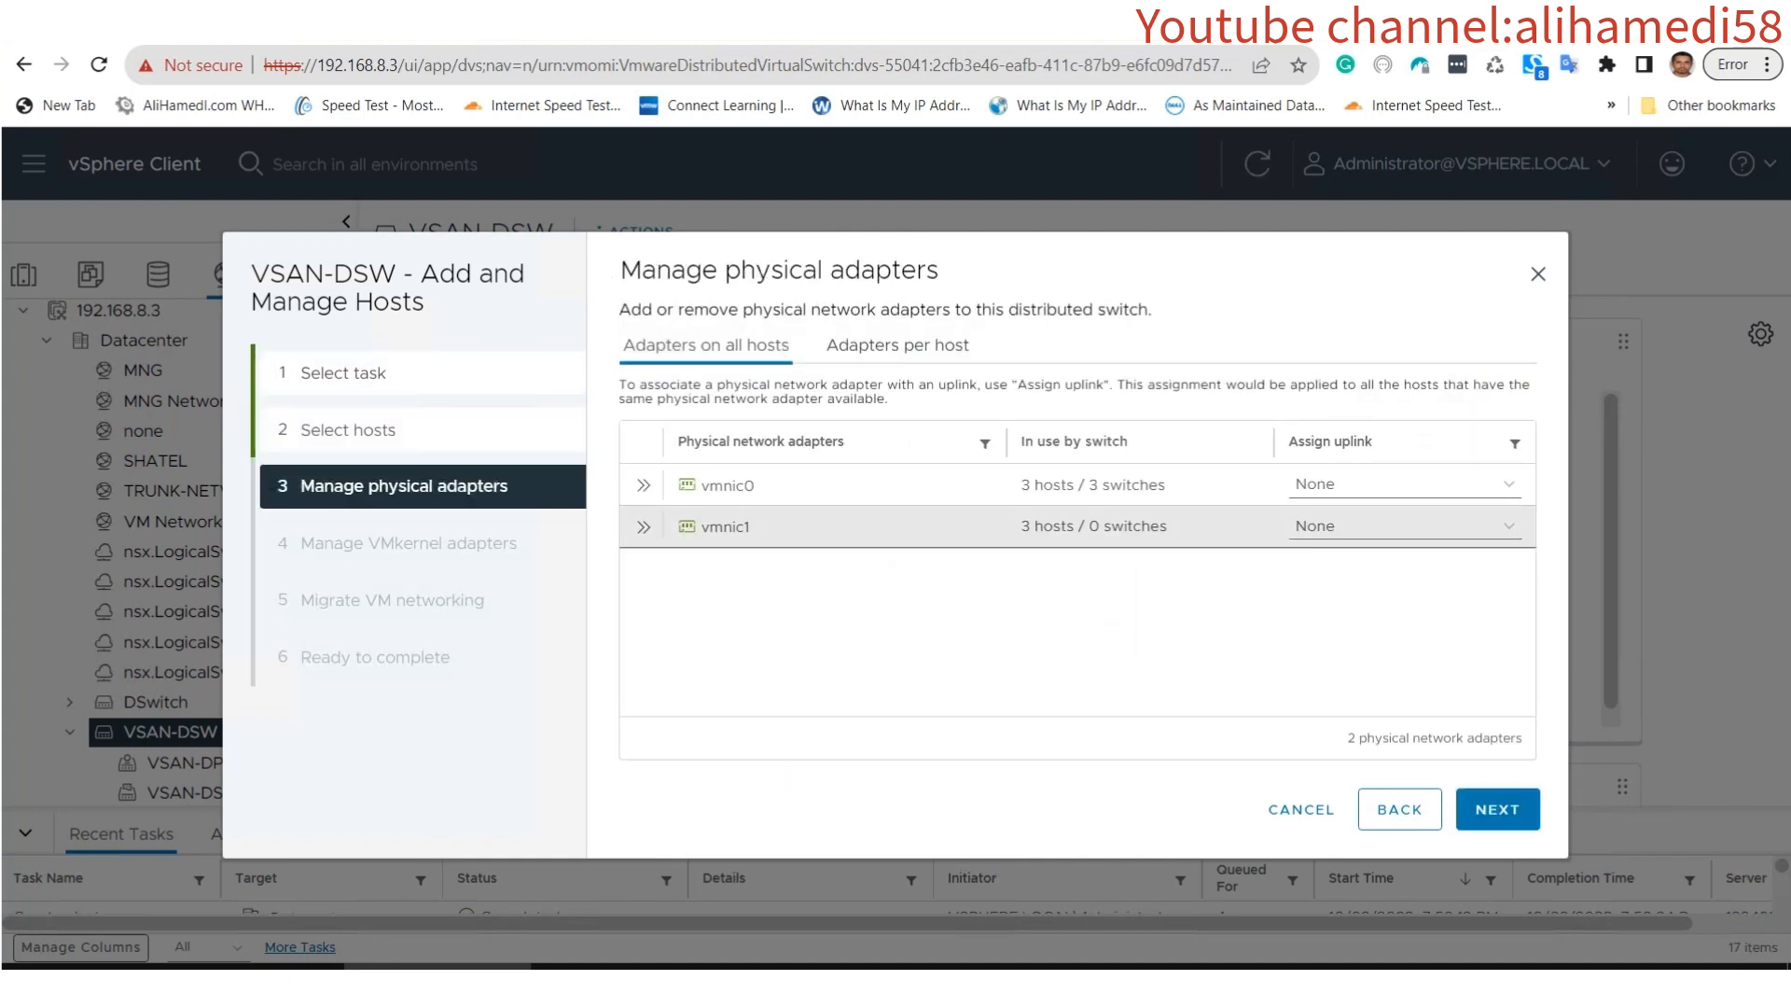
# Assign vmnic1 to Uplink 1 on all hosts and finish adding them without migrating VMkernel adapters or VM networking.
pyautogui.click(1404, 526)
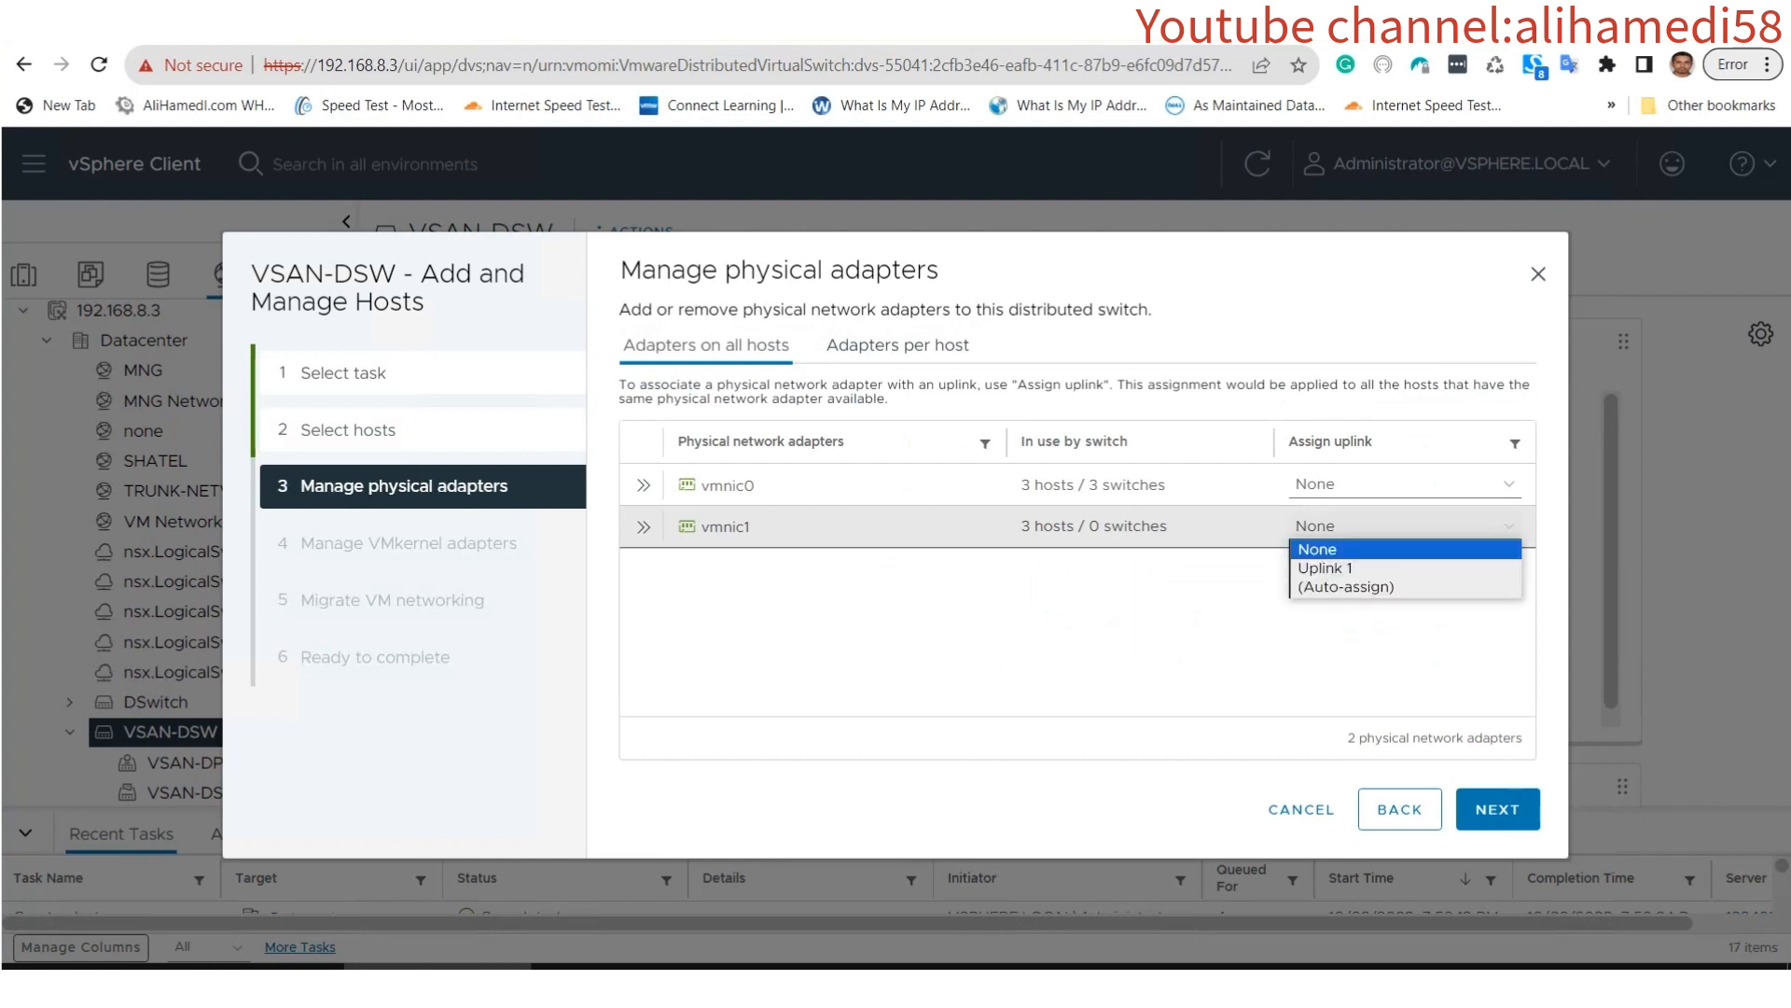
pyautogui.click(1404, 568)
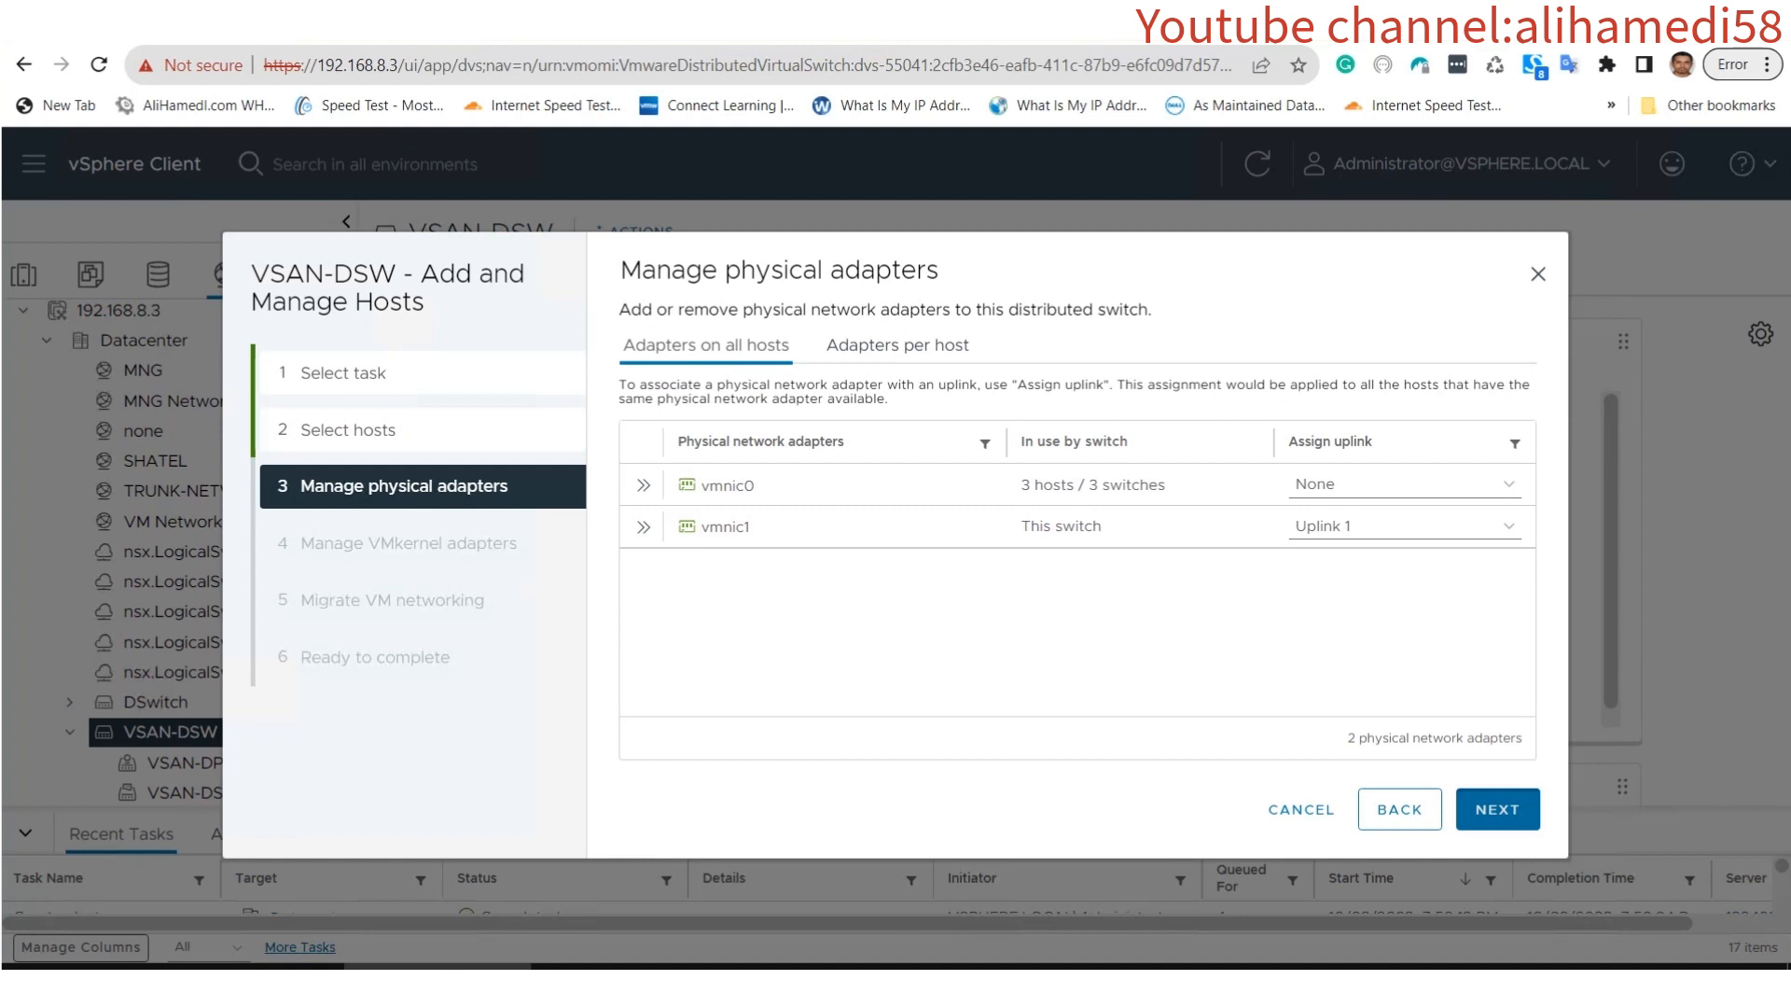
pyautogui.click(1497, 809)
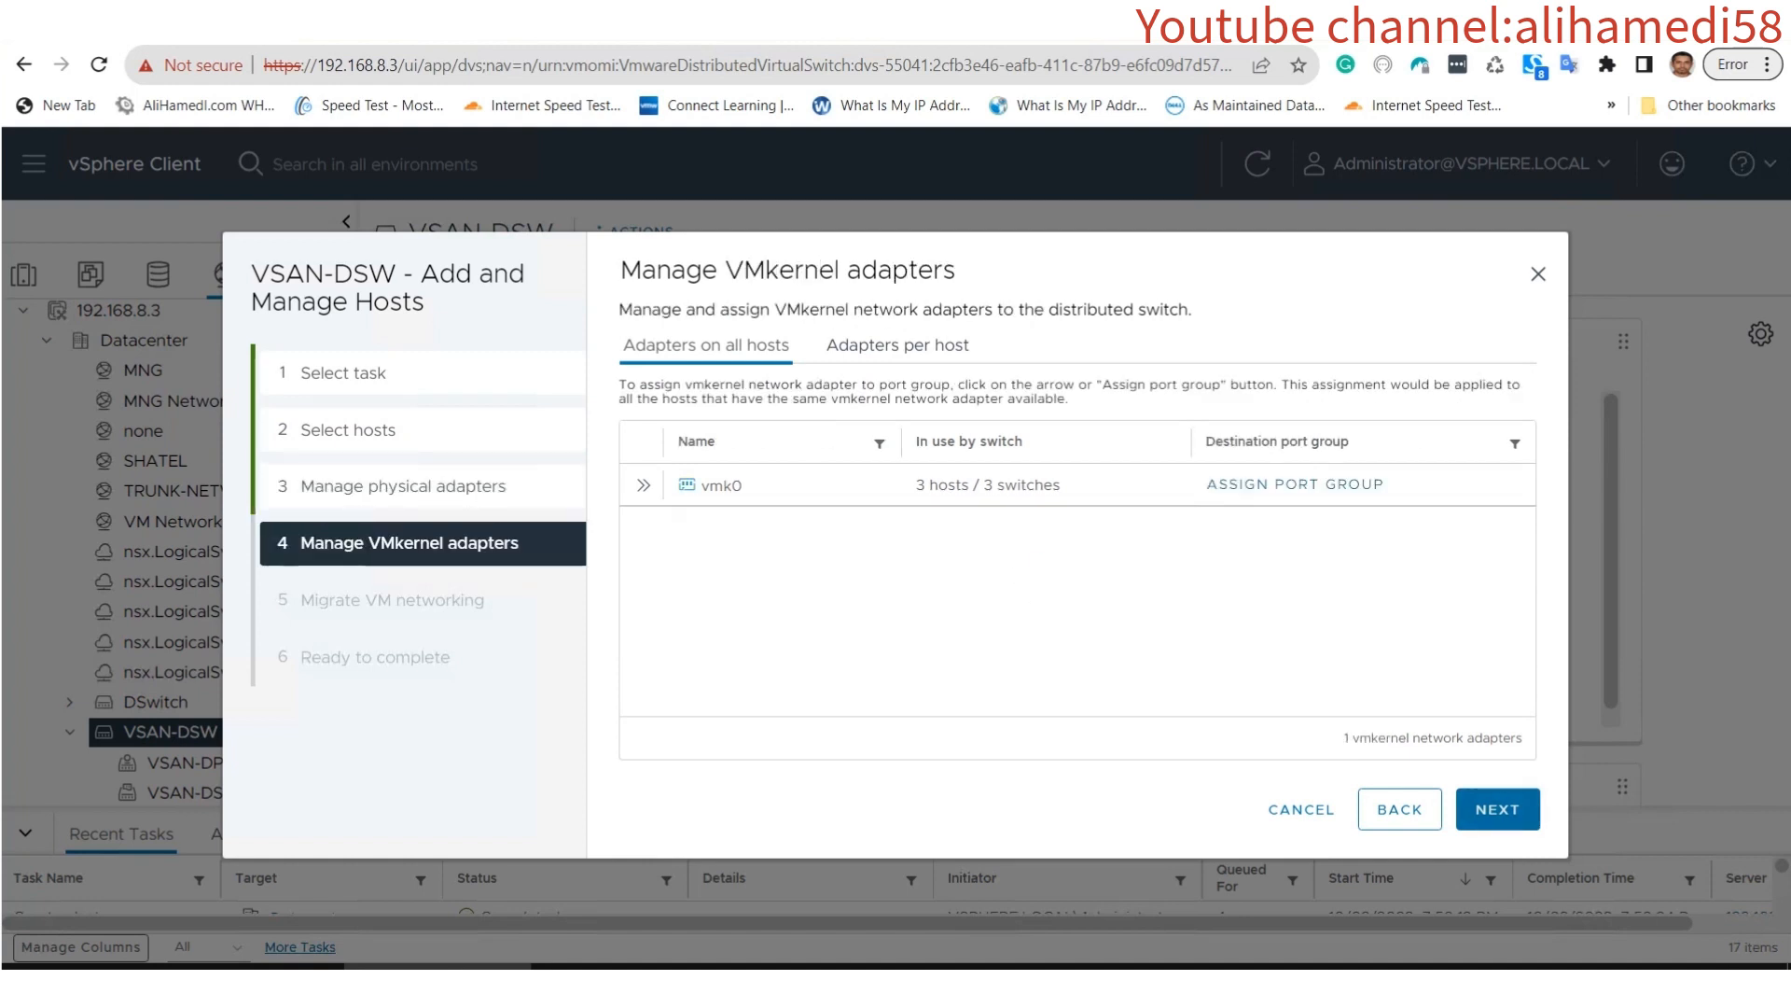
pyautogui.click(1498, 809)
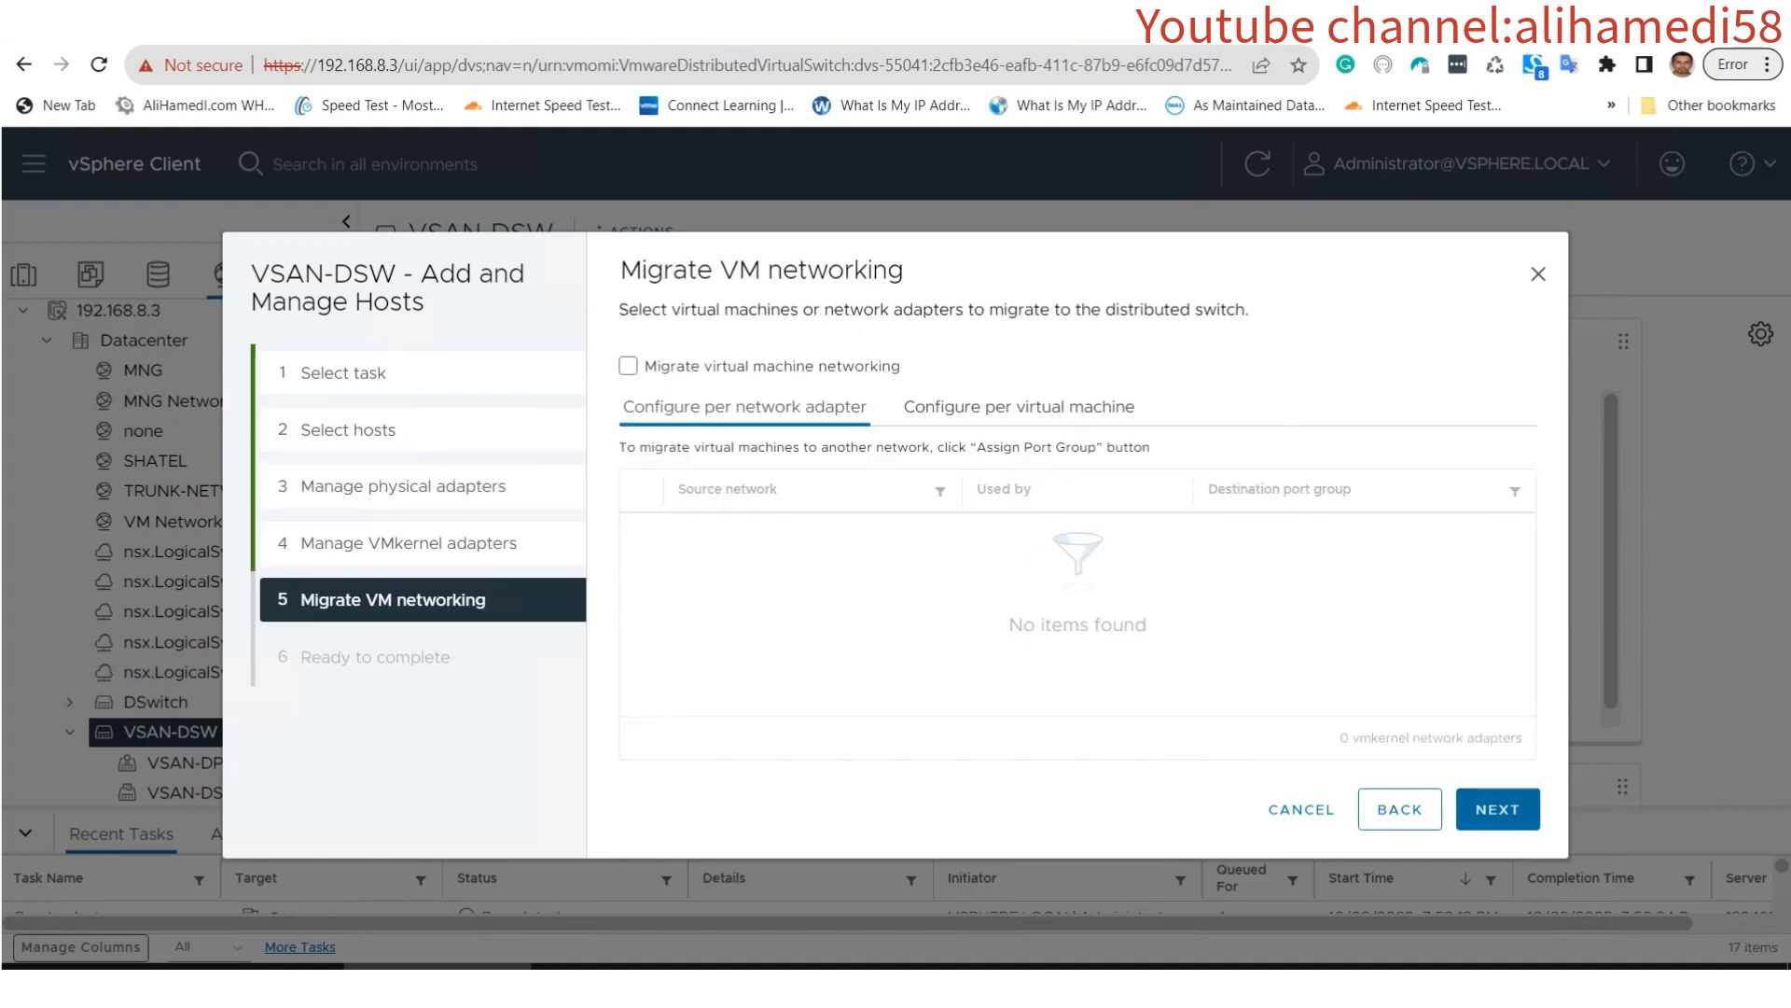
pyautogui.click(1497, 809)
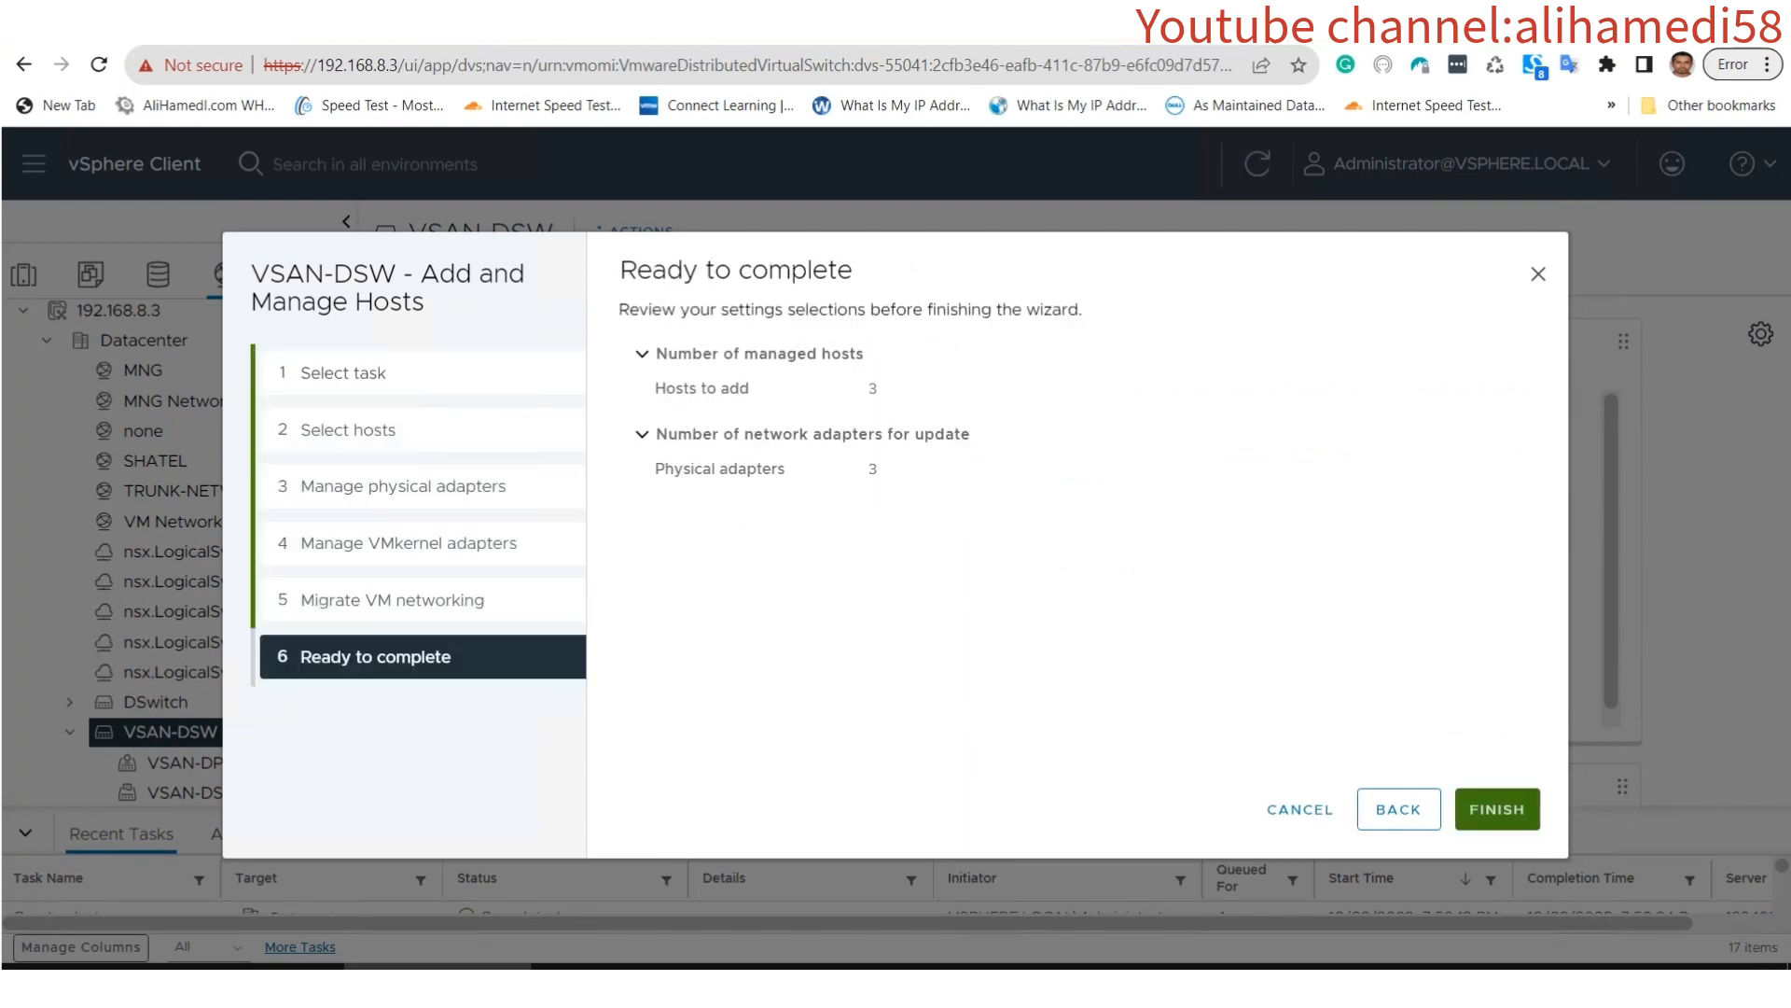
pyautogui.click(1498, 809)
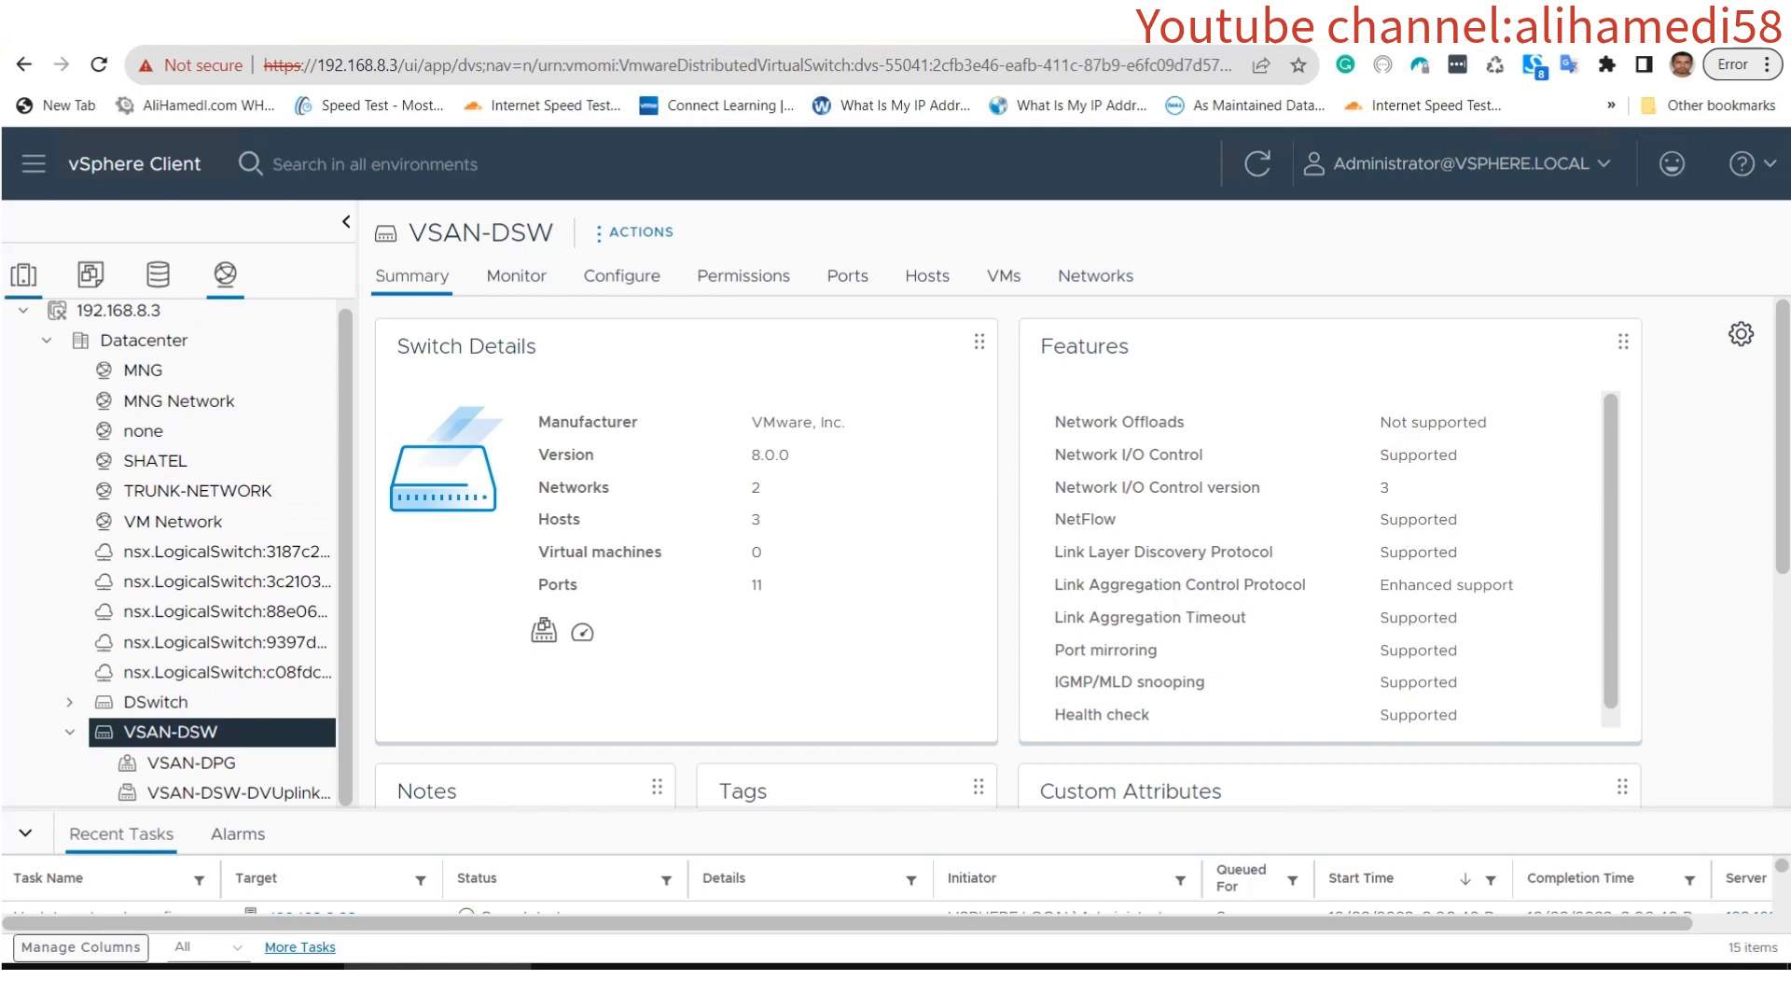
# Start a new VMkernel network adapter on host 192.168.8.31 using the VSAN-DPG network with the vSAN service enabled.
pyautogui.click(23, 275)
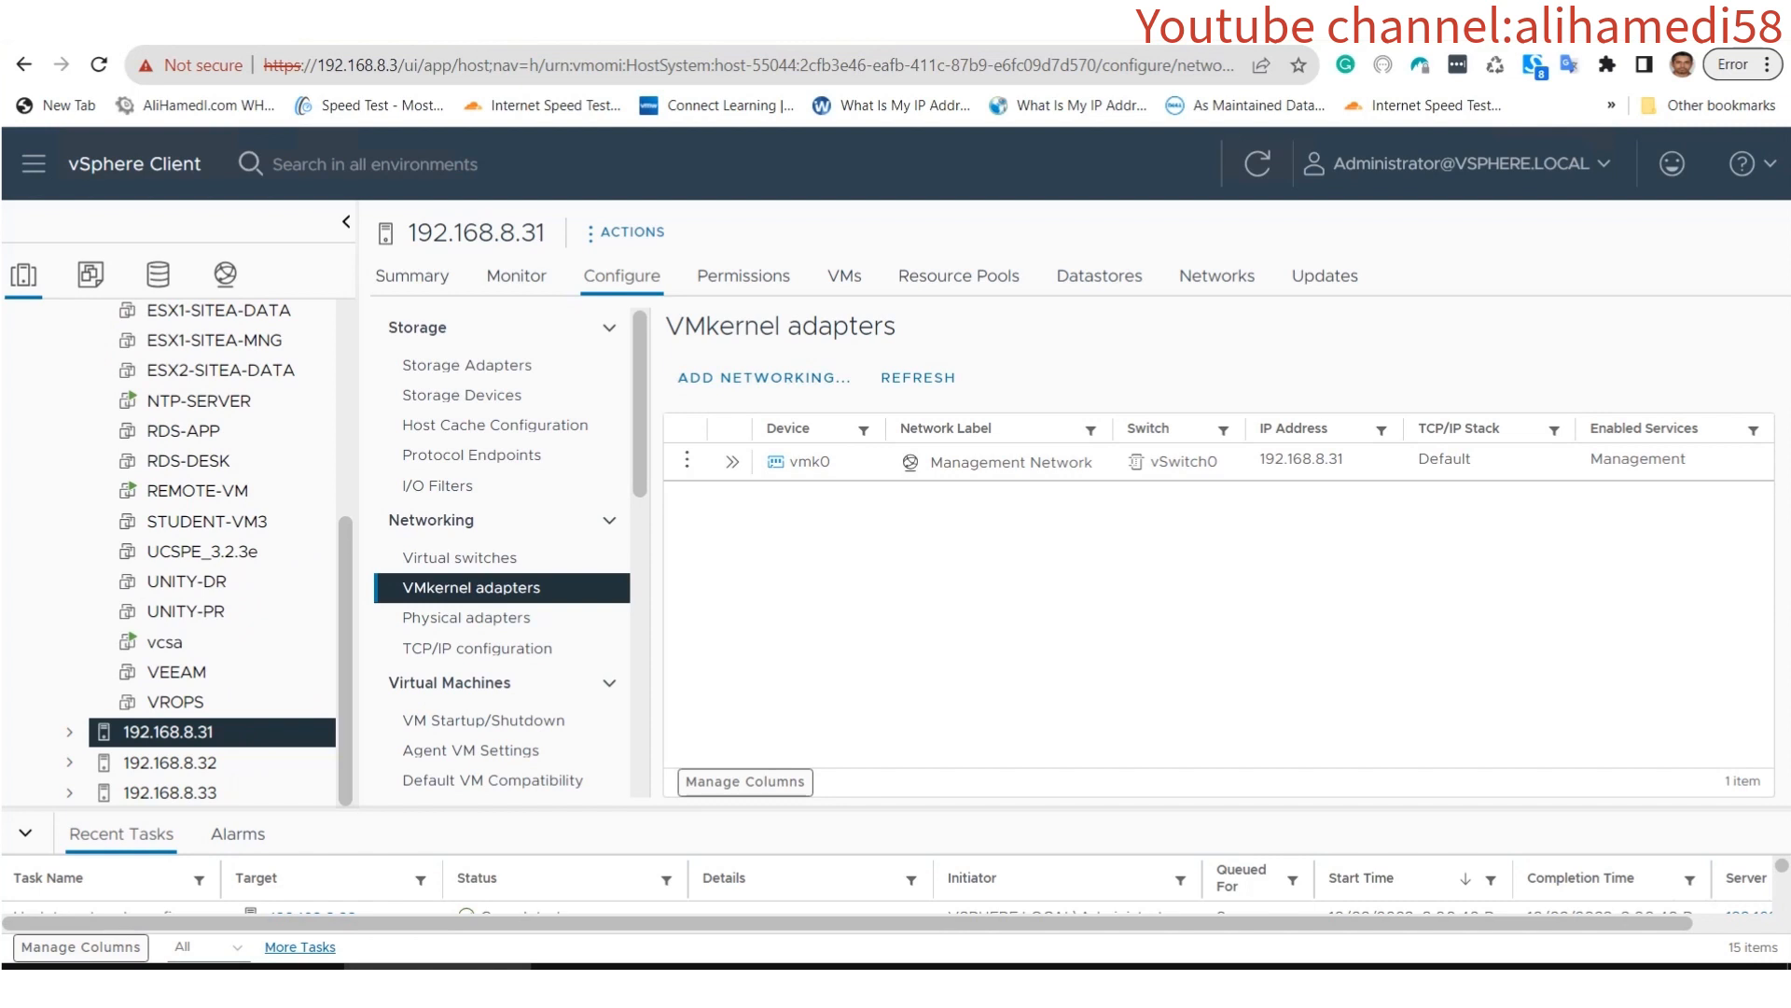
pyautogui.click(764, 377)
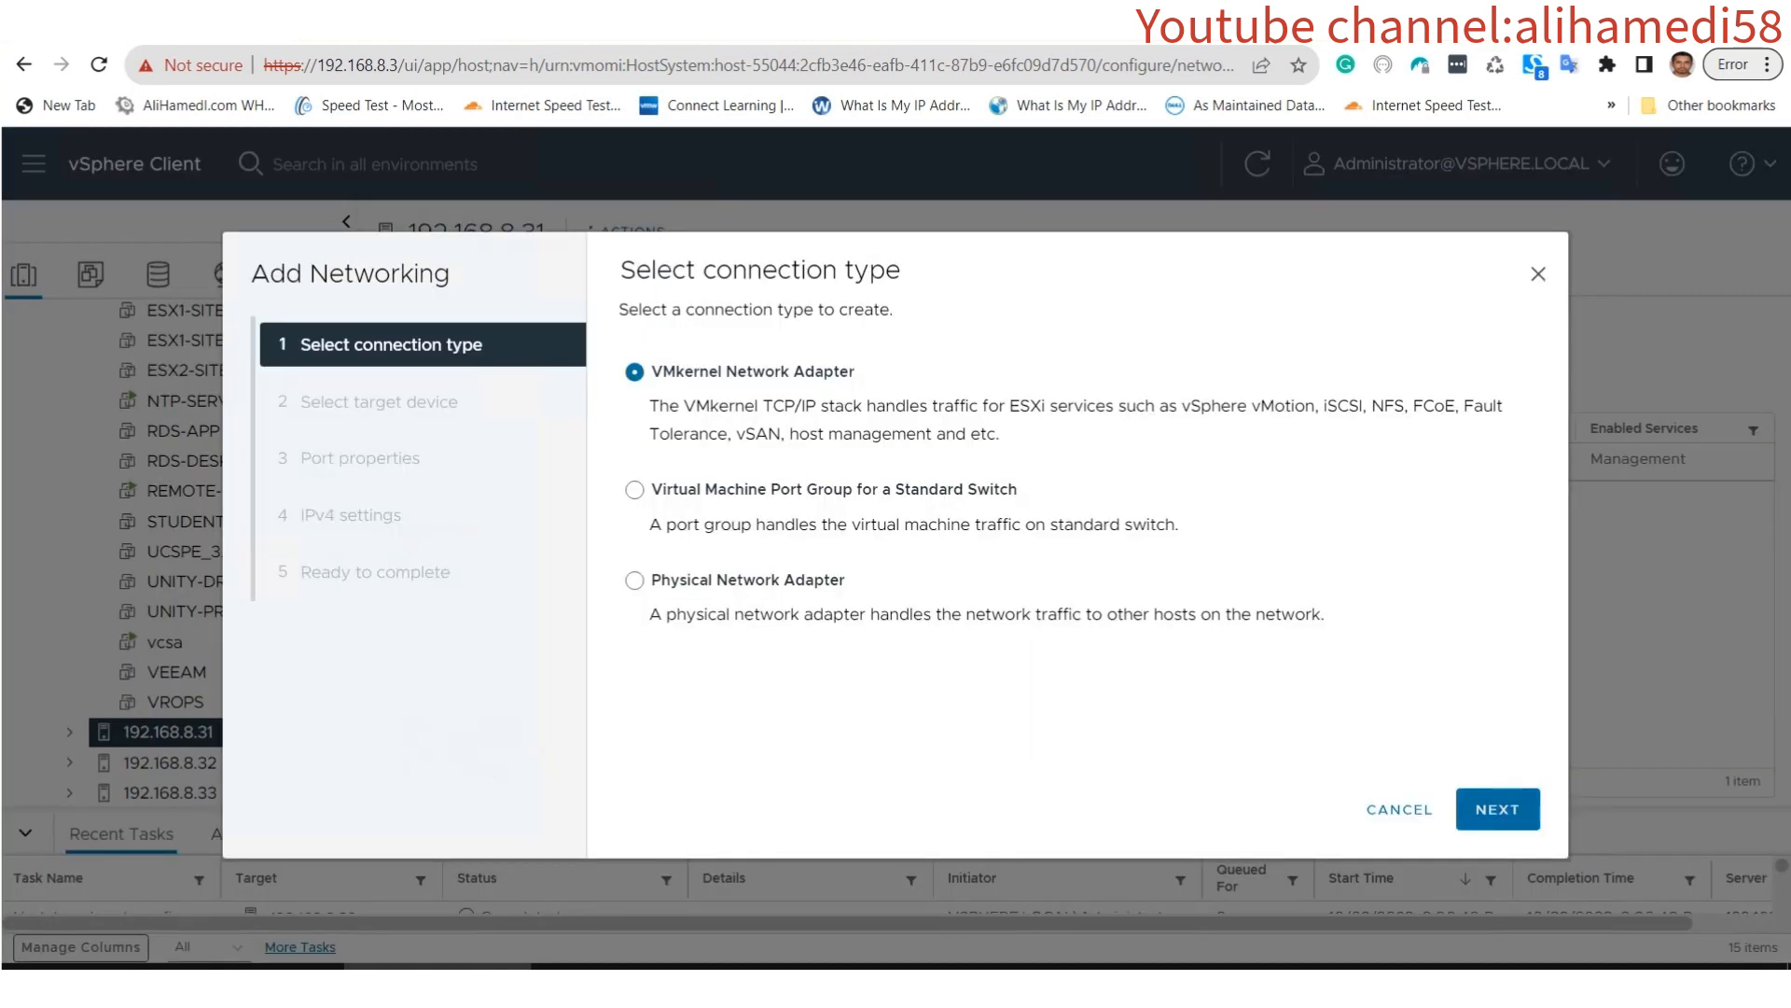
pyautogui.click(1498, 809)
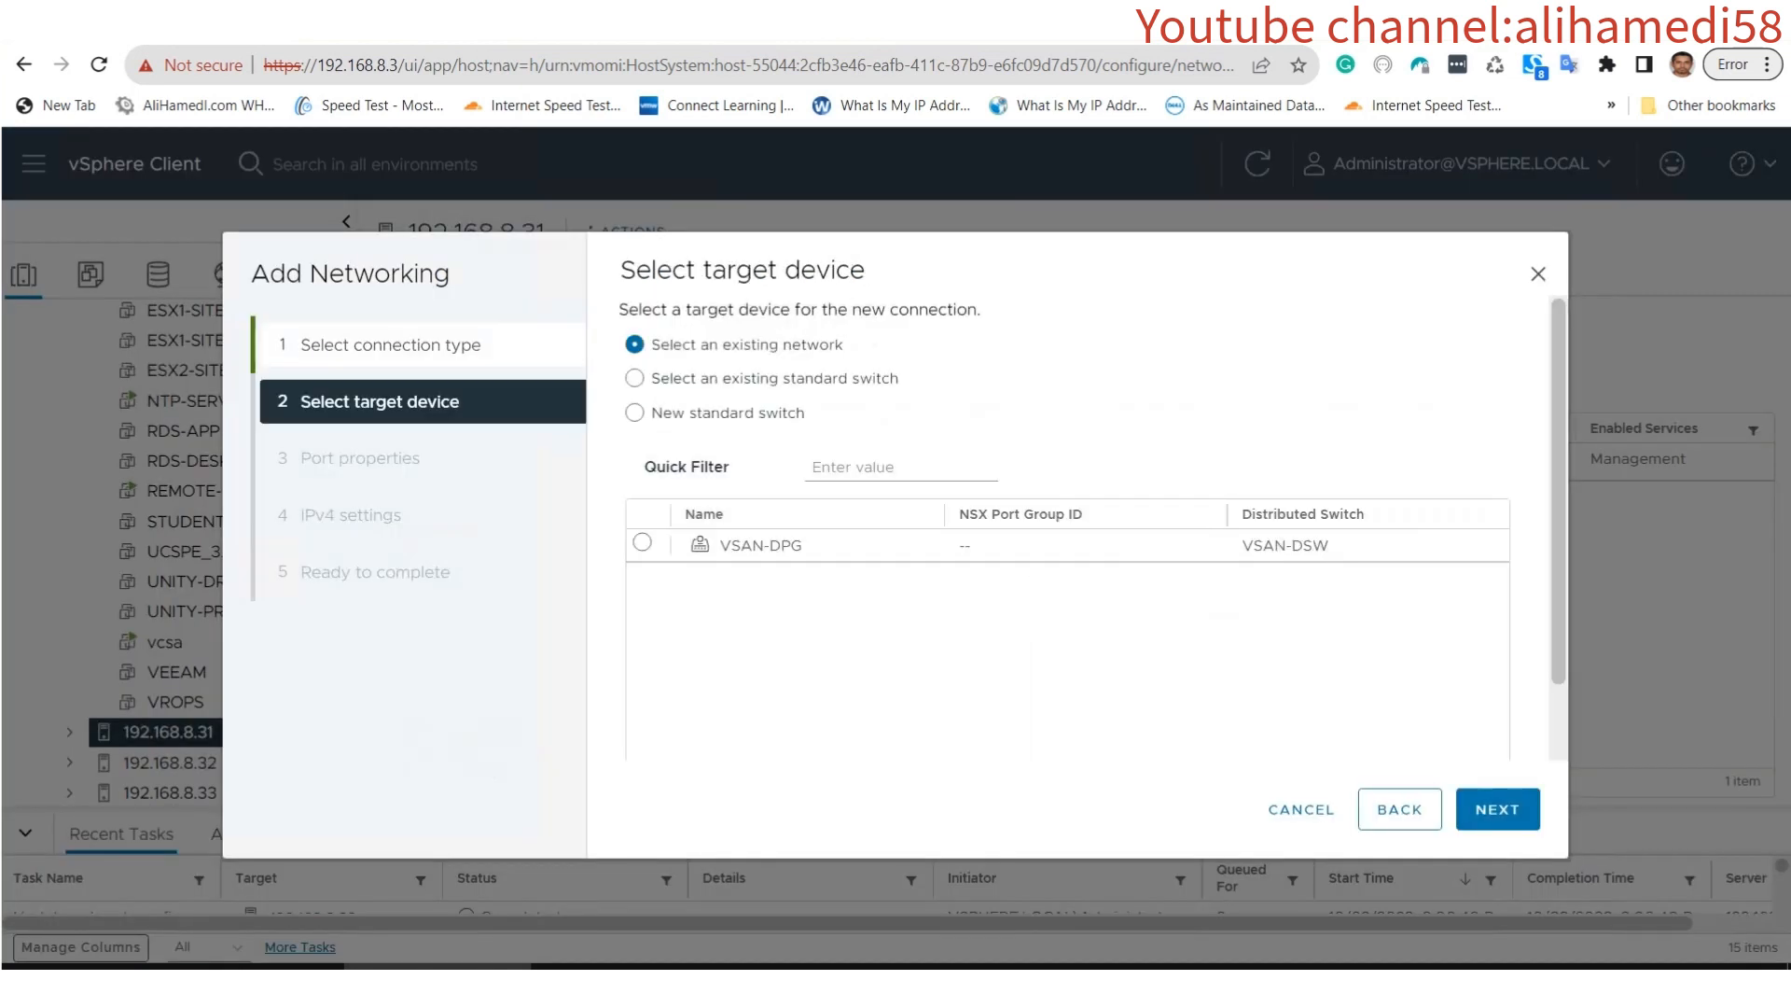
pyautogui.click(642, 543)
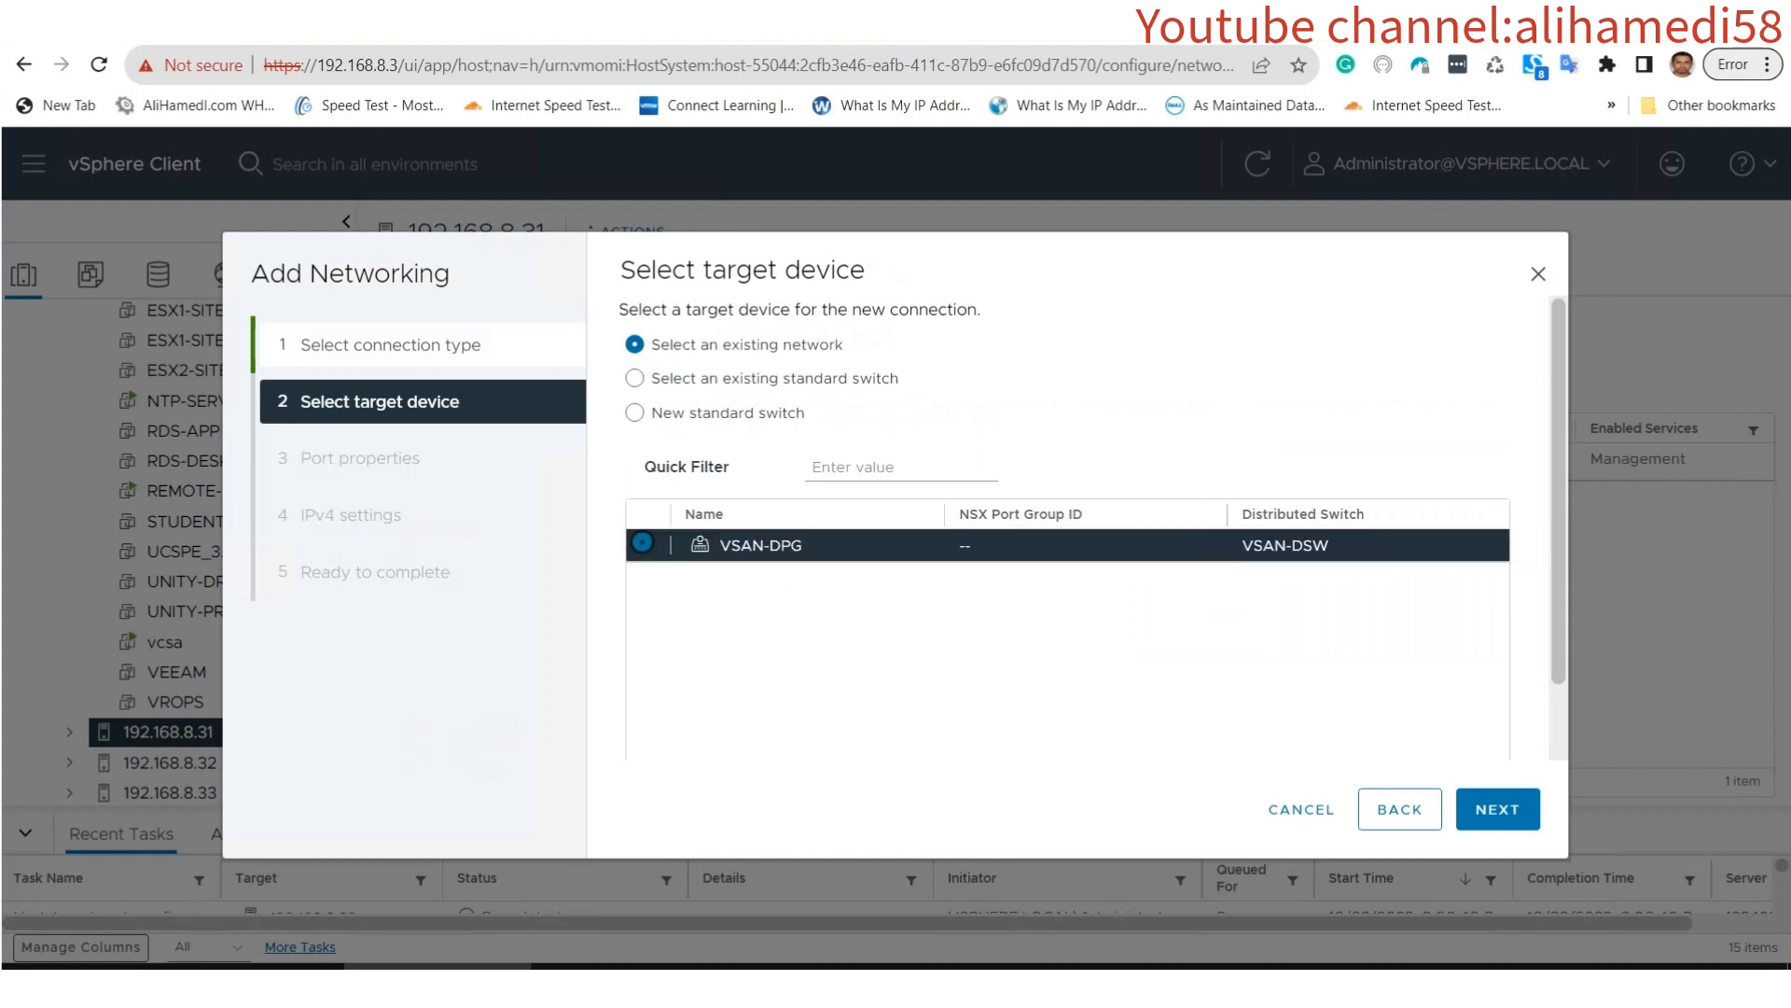
pyautogui.click(1497, 809)
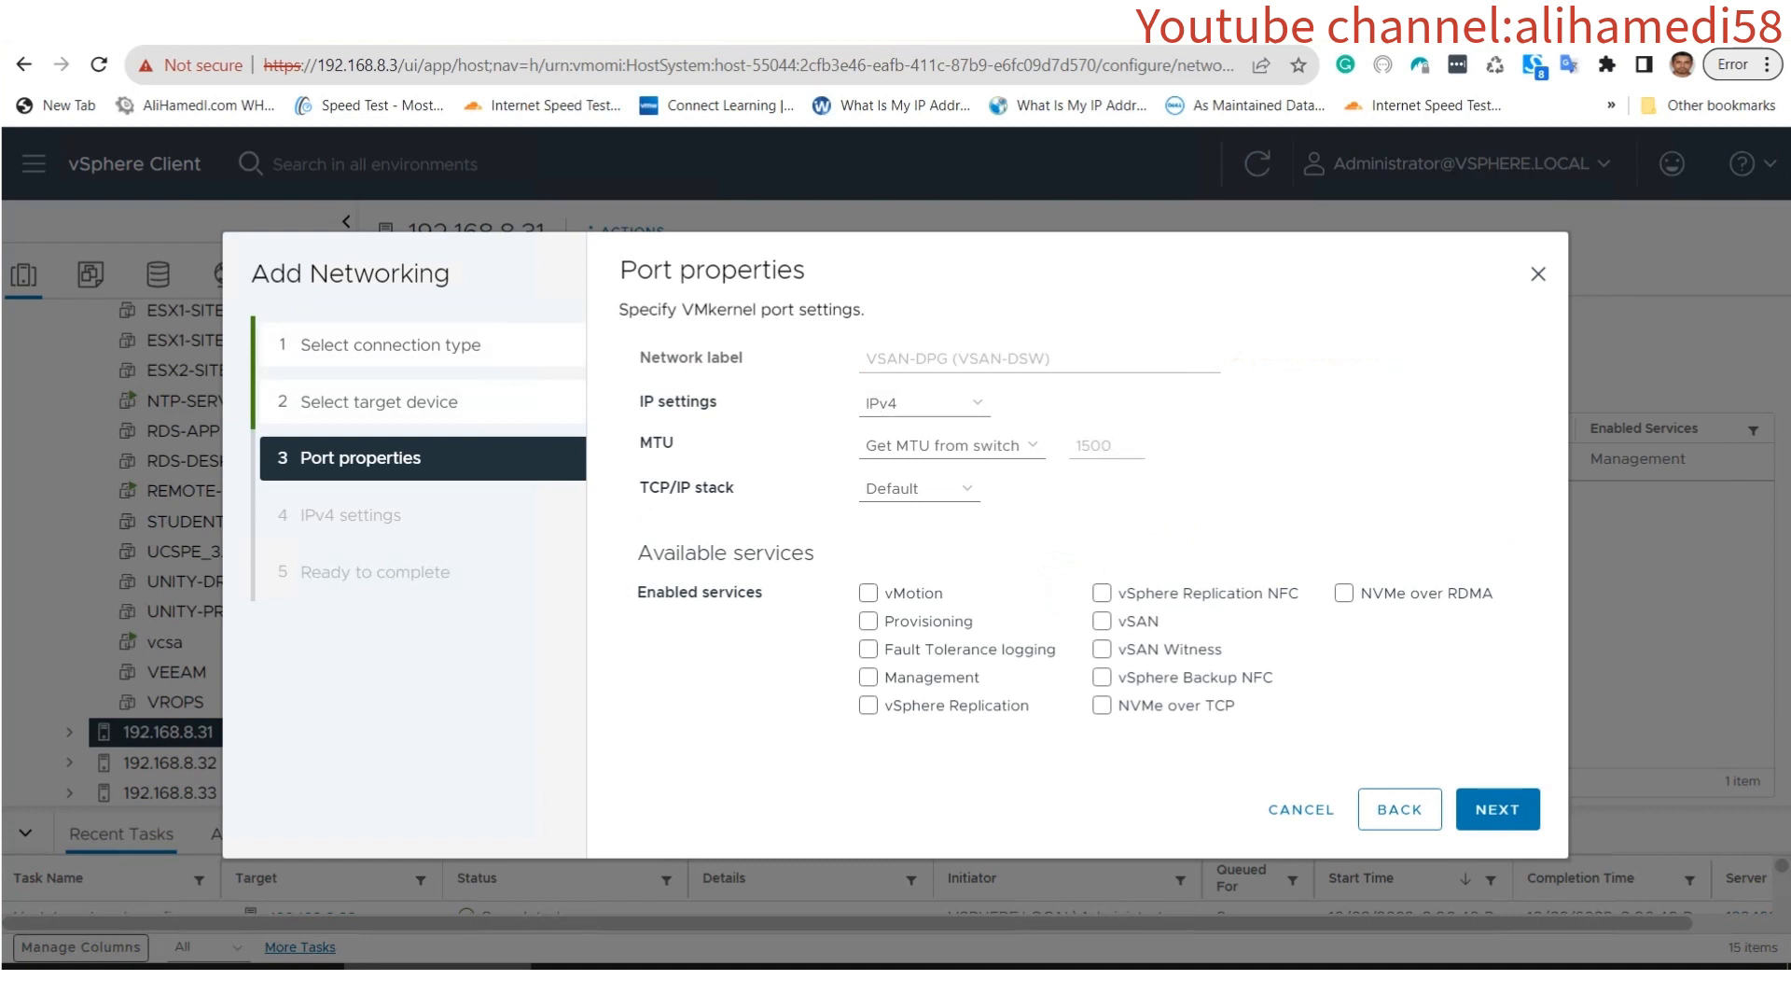
pyautogui.click(1102, 620)
pyautogui.click(1497, 809)
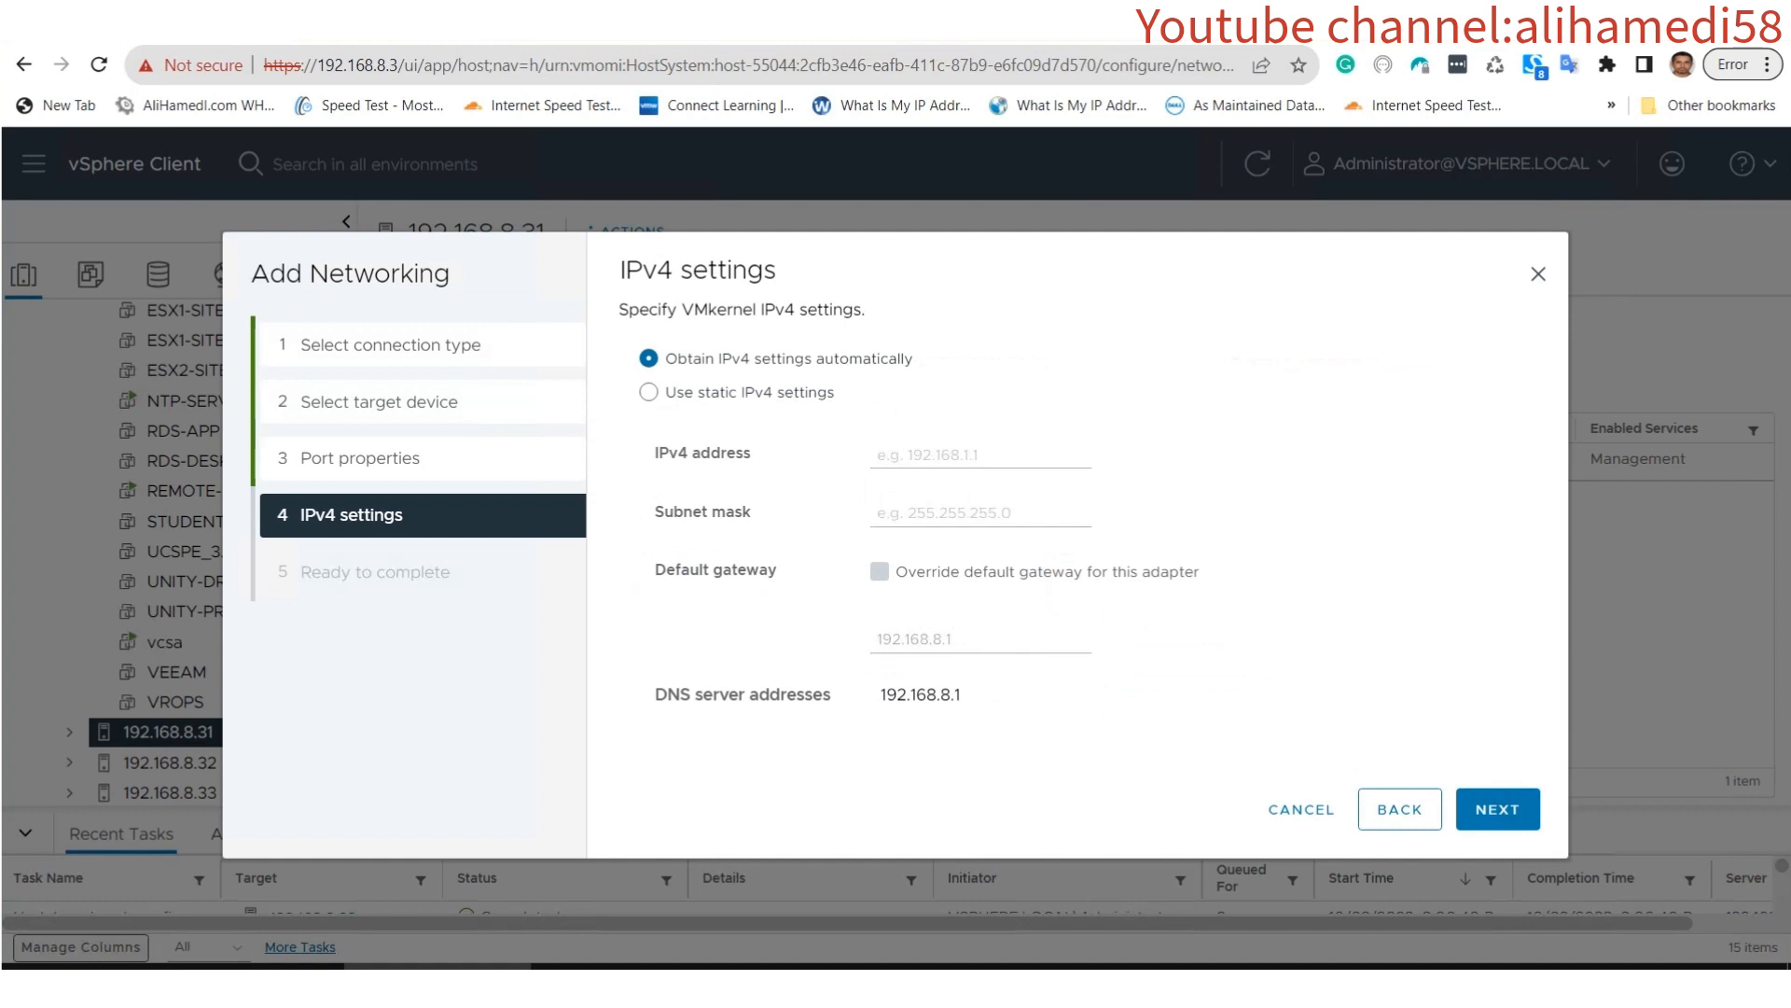
# Give the VMkernel adapter the static IPv4 address 192.168.13.31 with subnet mask 255.255.255.0.
pyautogui.click(648, 392)
pyautogui.click(978, 455)
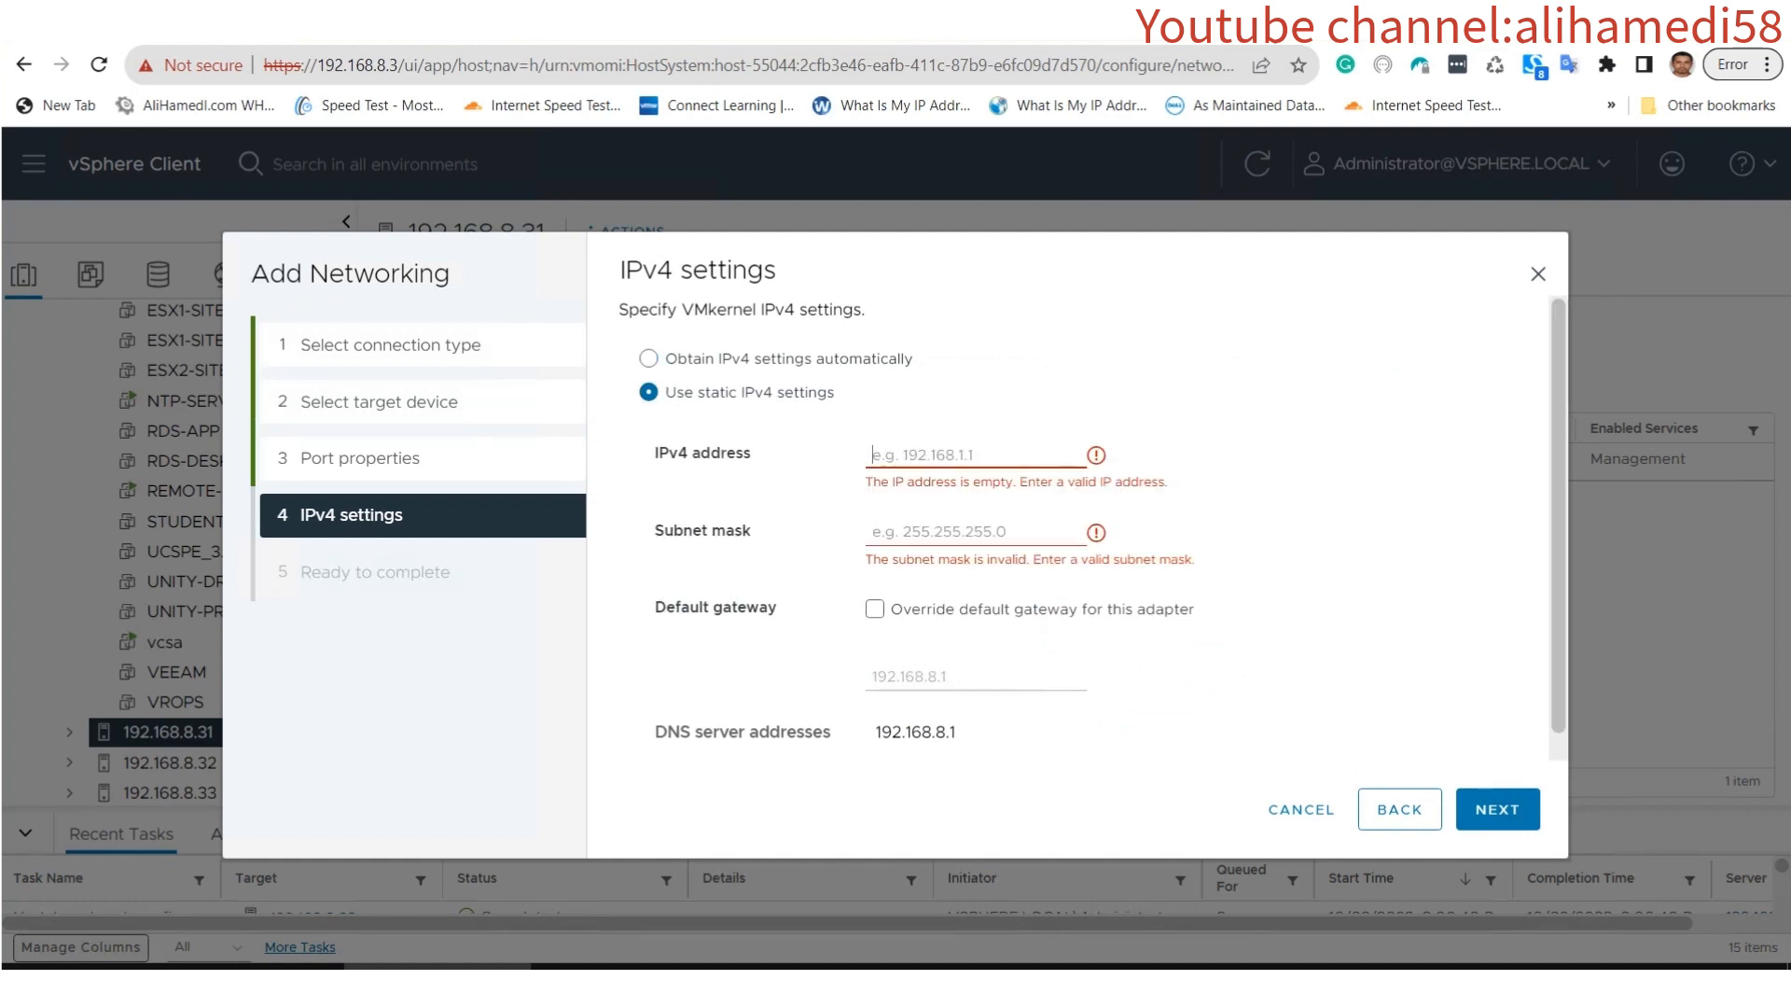
pyautogui.write('192.168.13.31')
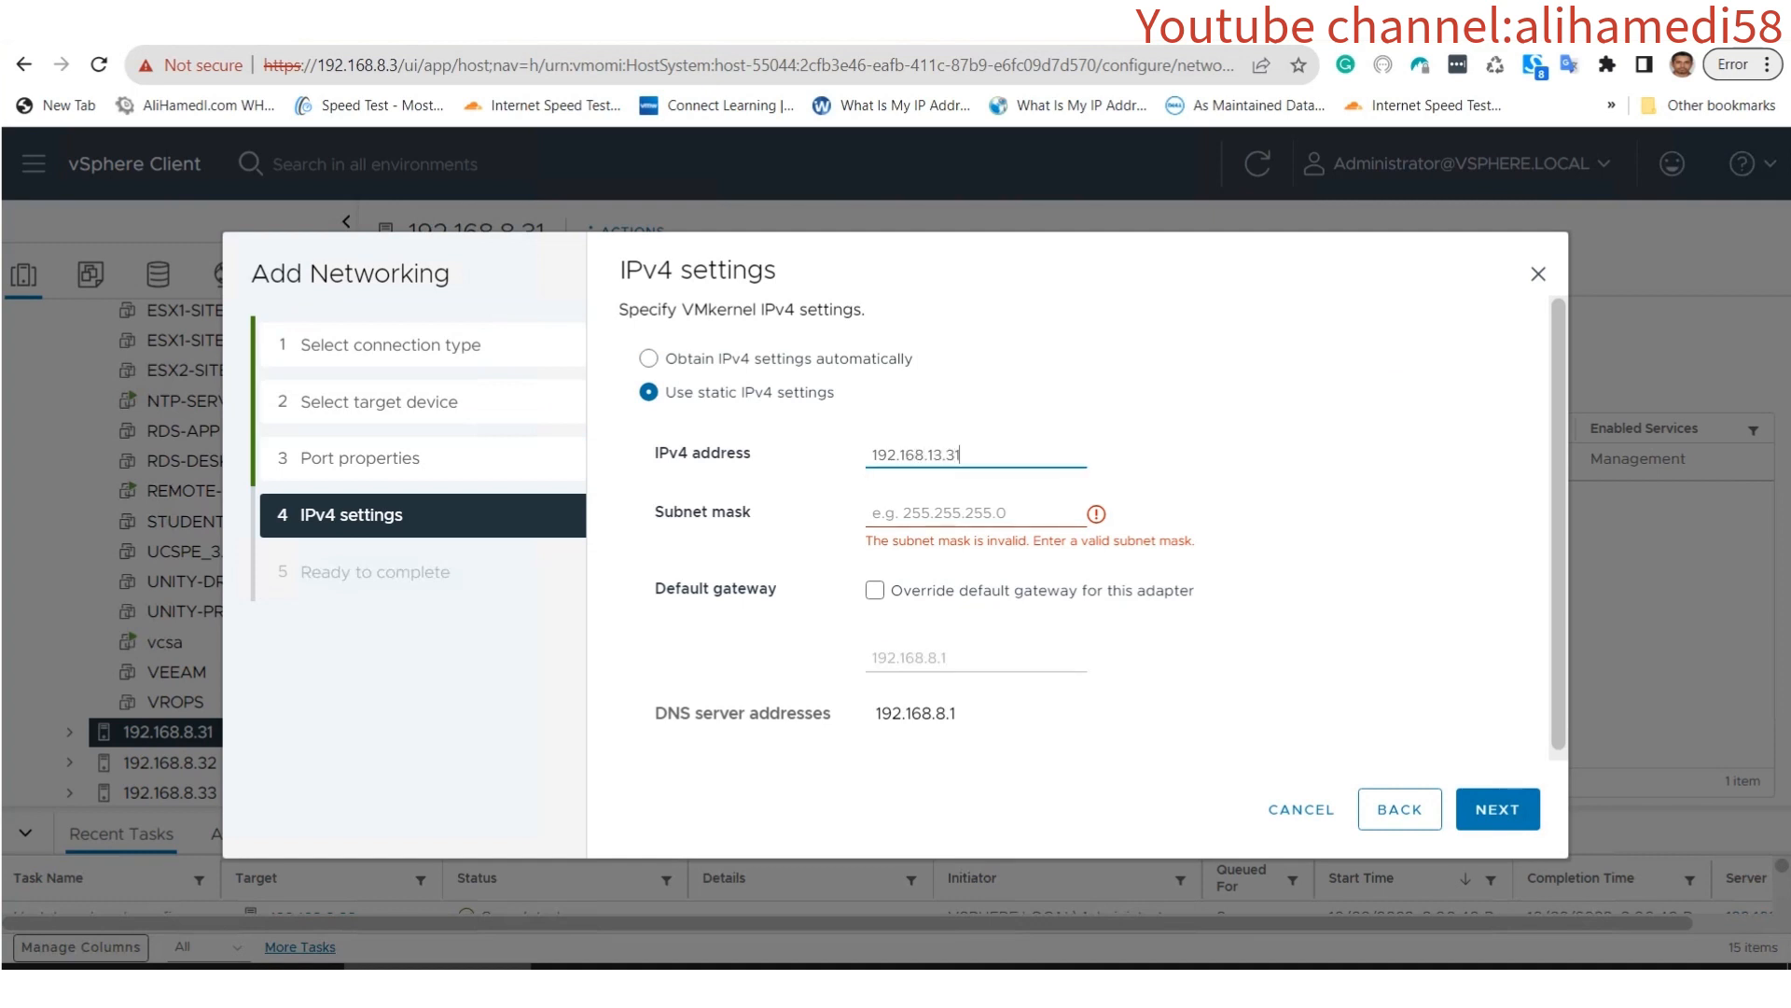
pyautogui.press('Tab')
pyautogui.write('2')
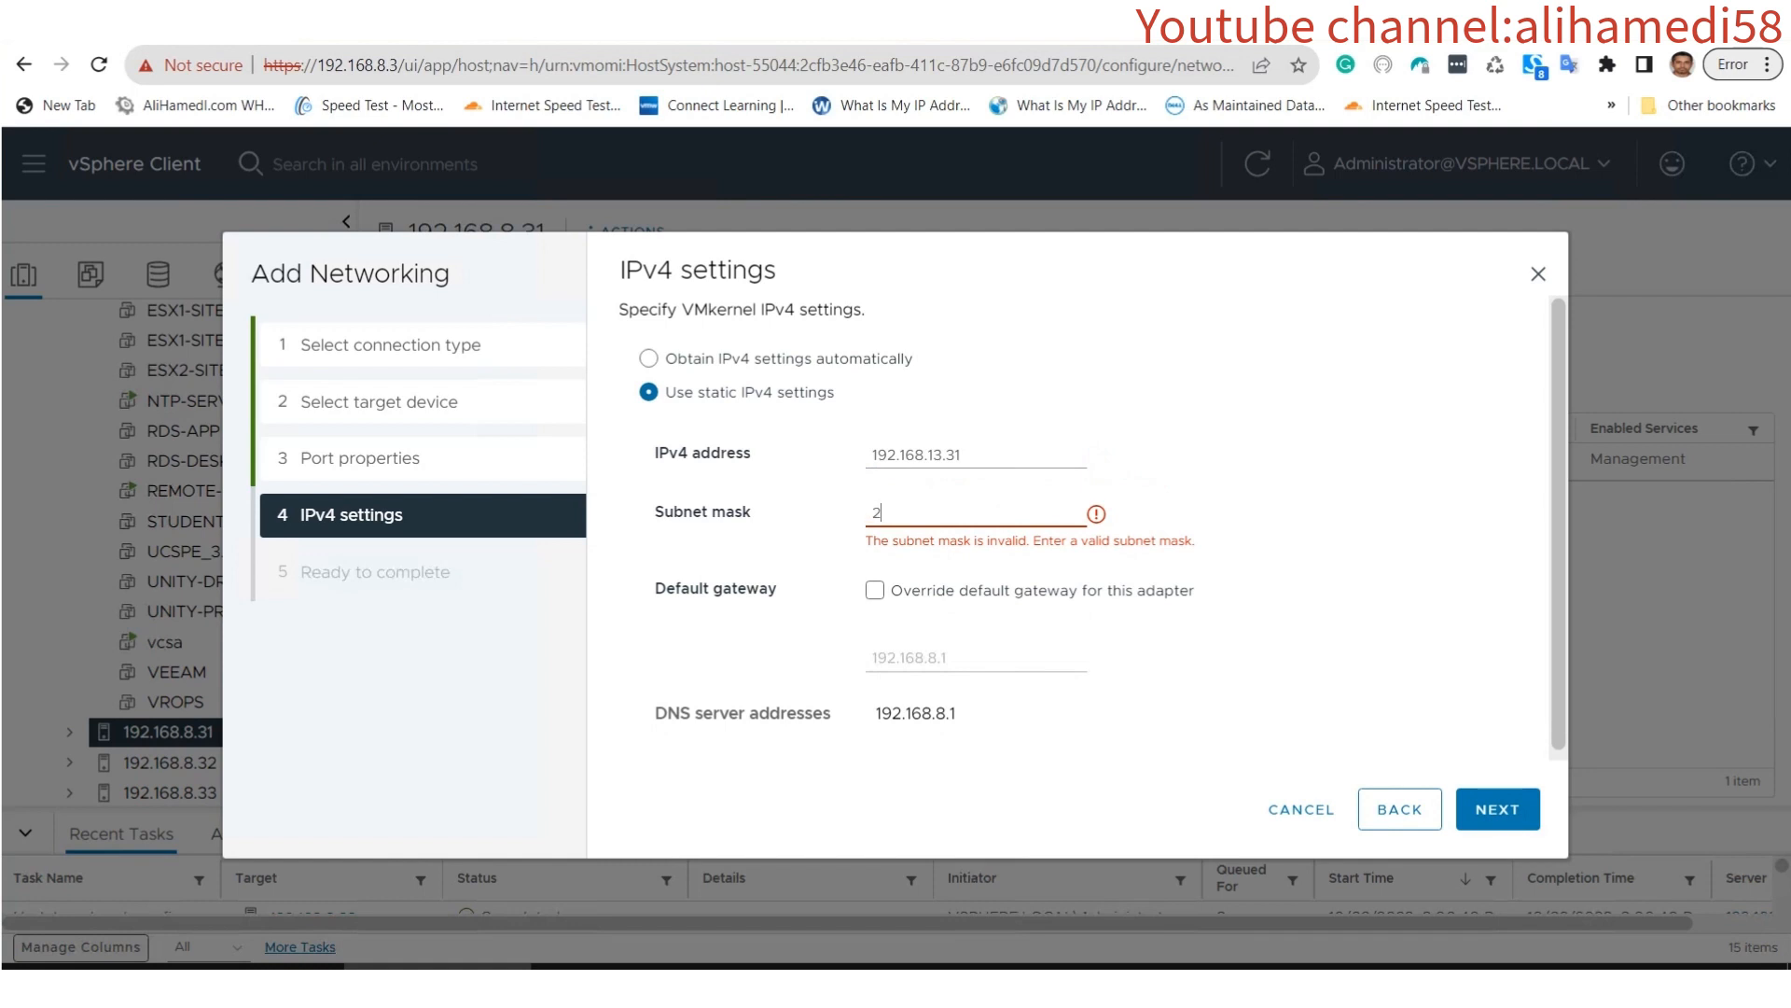
pyautogui.write('55.255.255.0')
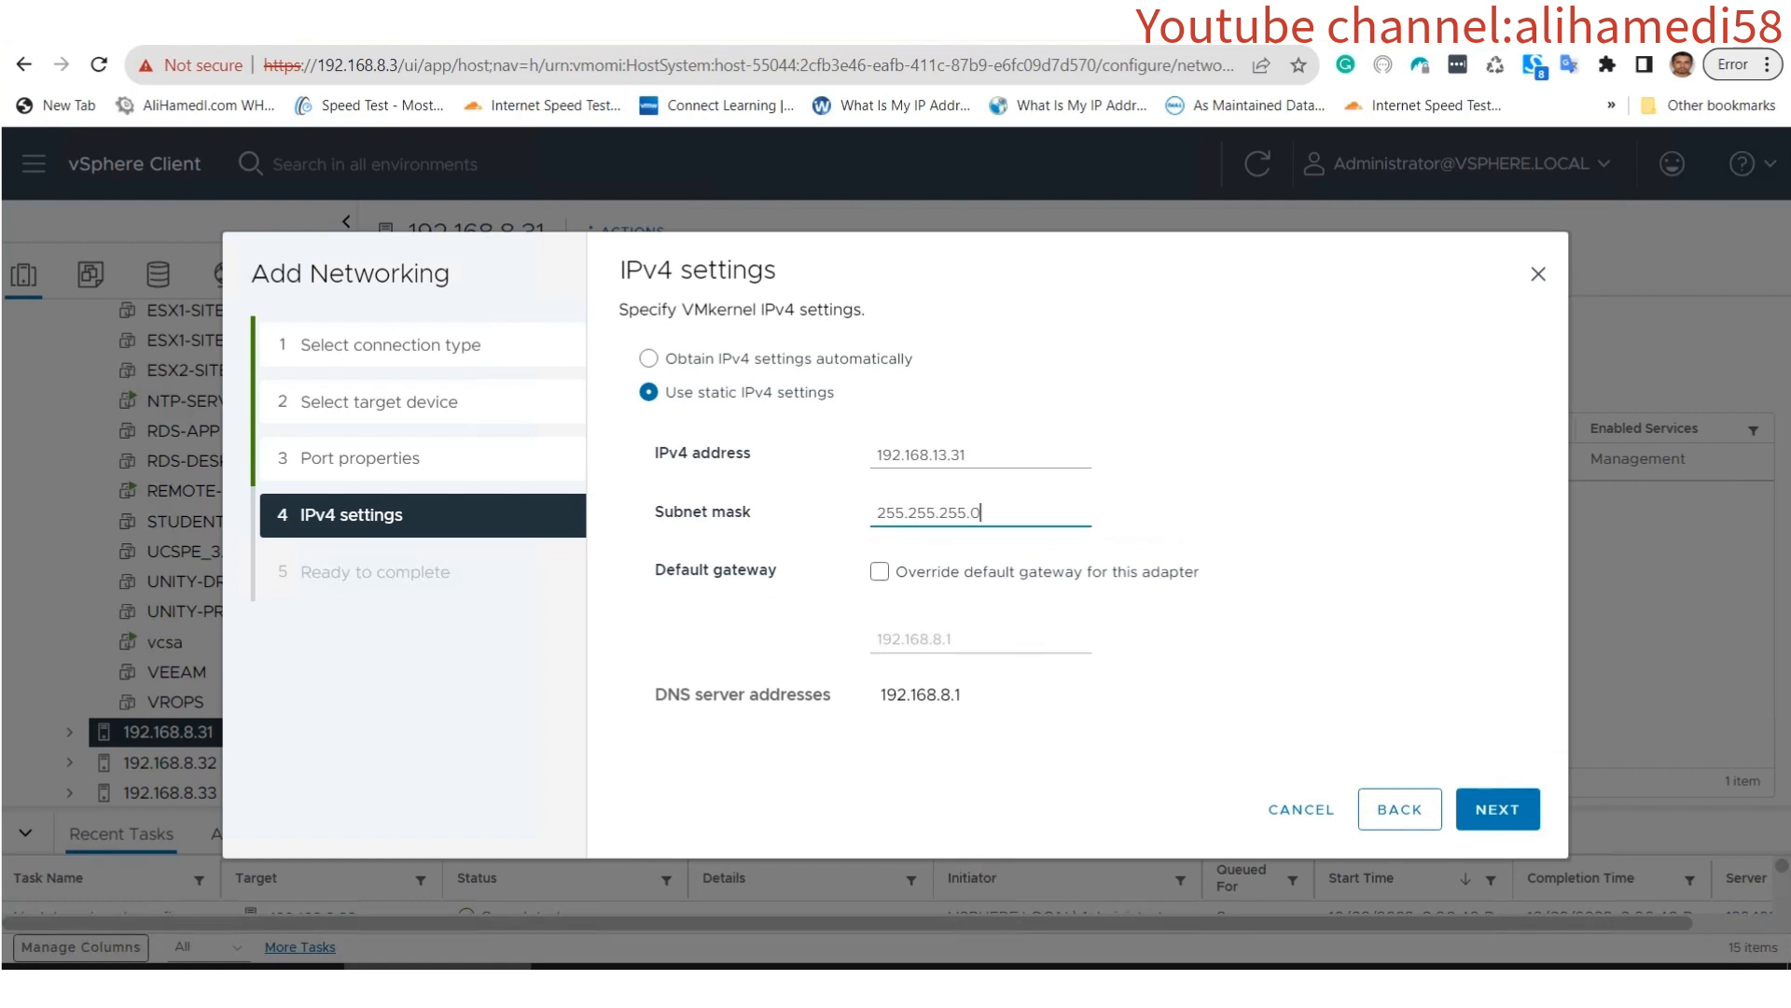
# Override the adapter's default gateway with 192.168.13.1 and finish creating the VMkernel adapter.
pyautogui.click(880, 571)
pyautogui.click(951, 639)
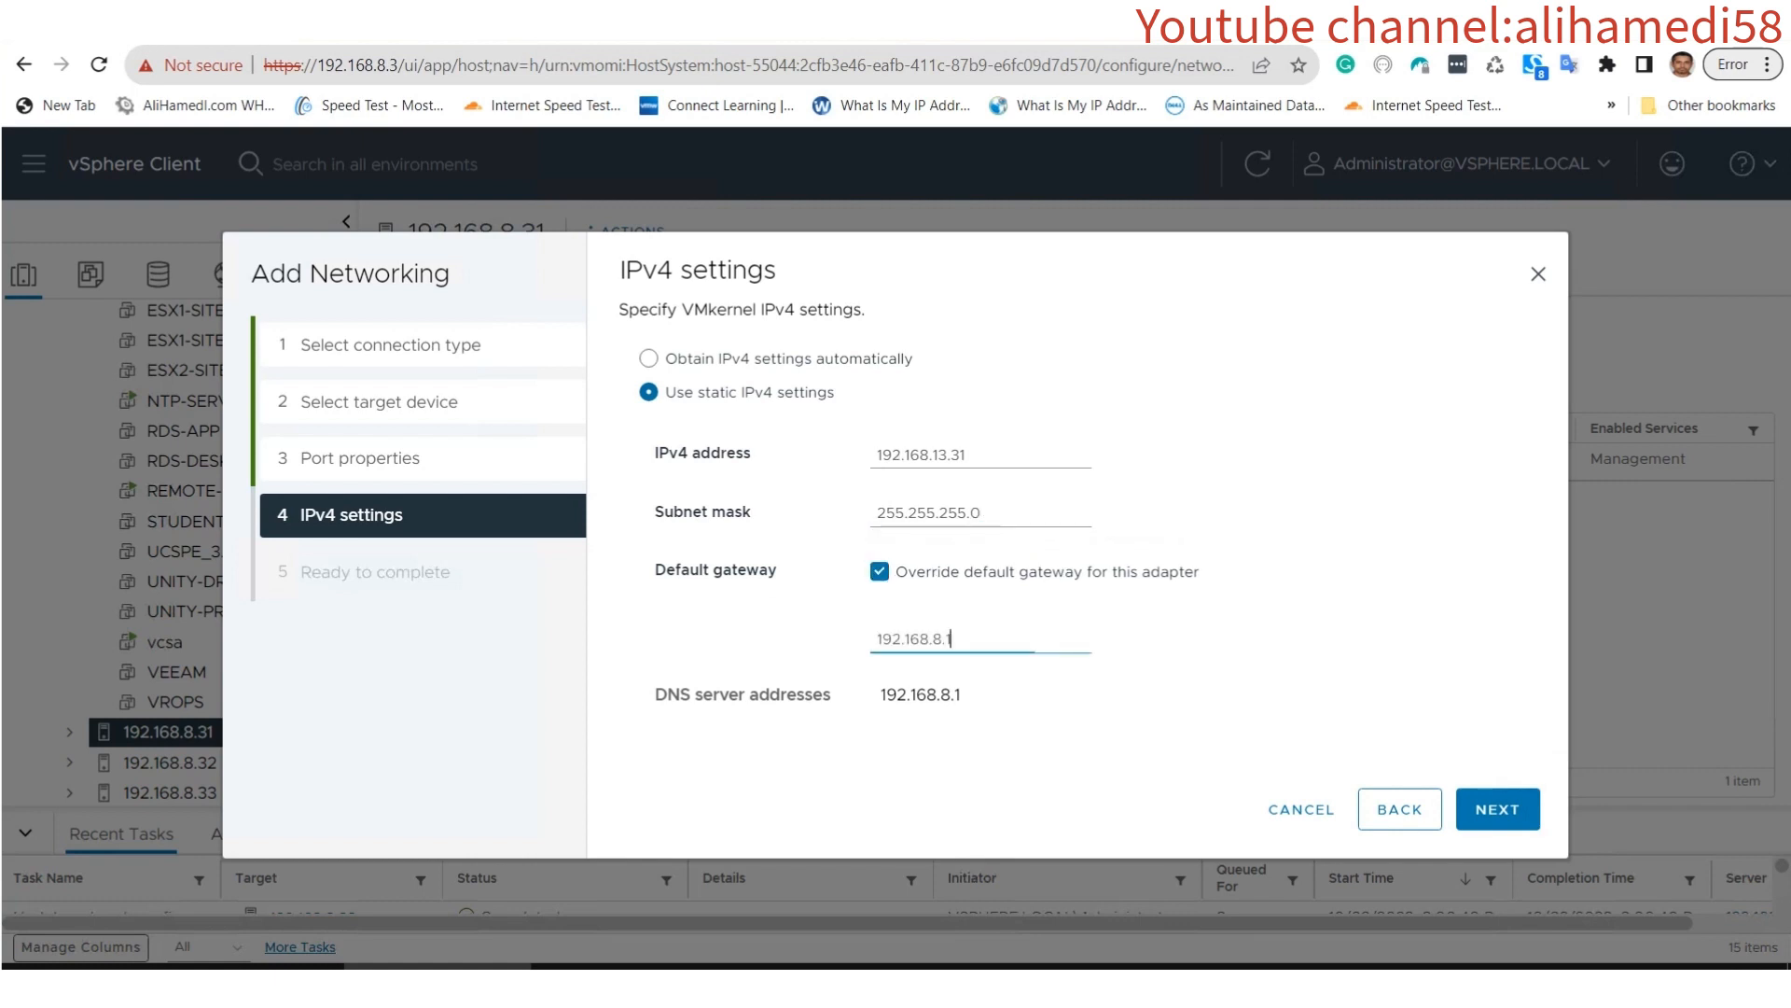
pyautogui.press('BackSpace')
pyautogui.press('BackSpace')
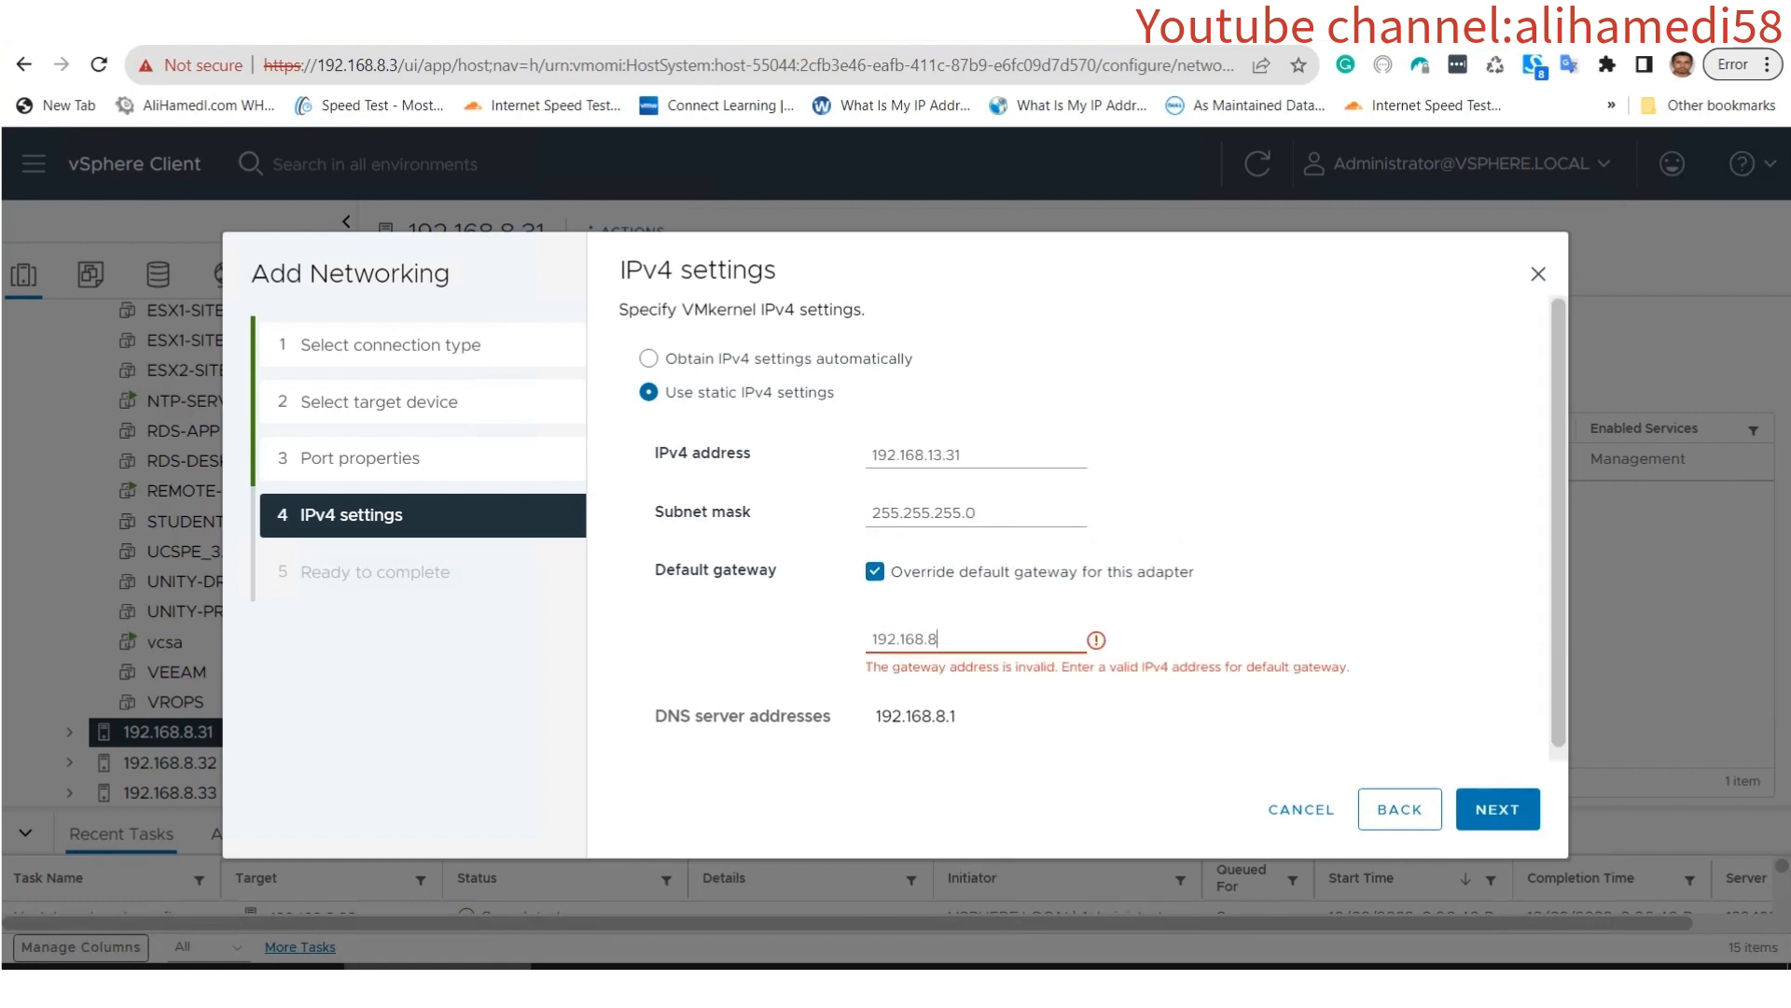
pyautogui.press('BackSpace')
pyautogui.write('13.1')
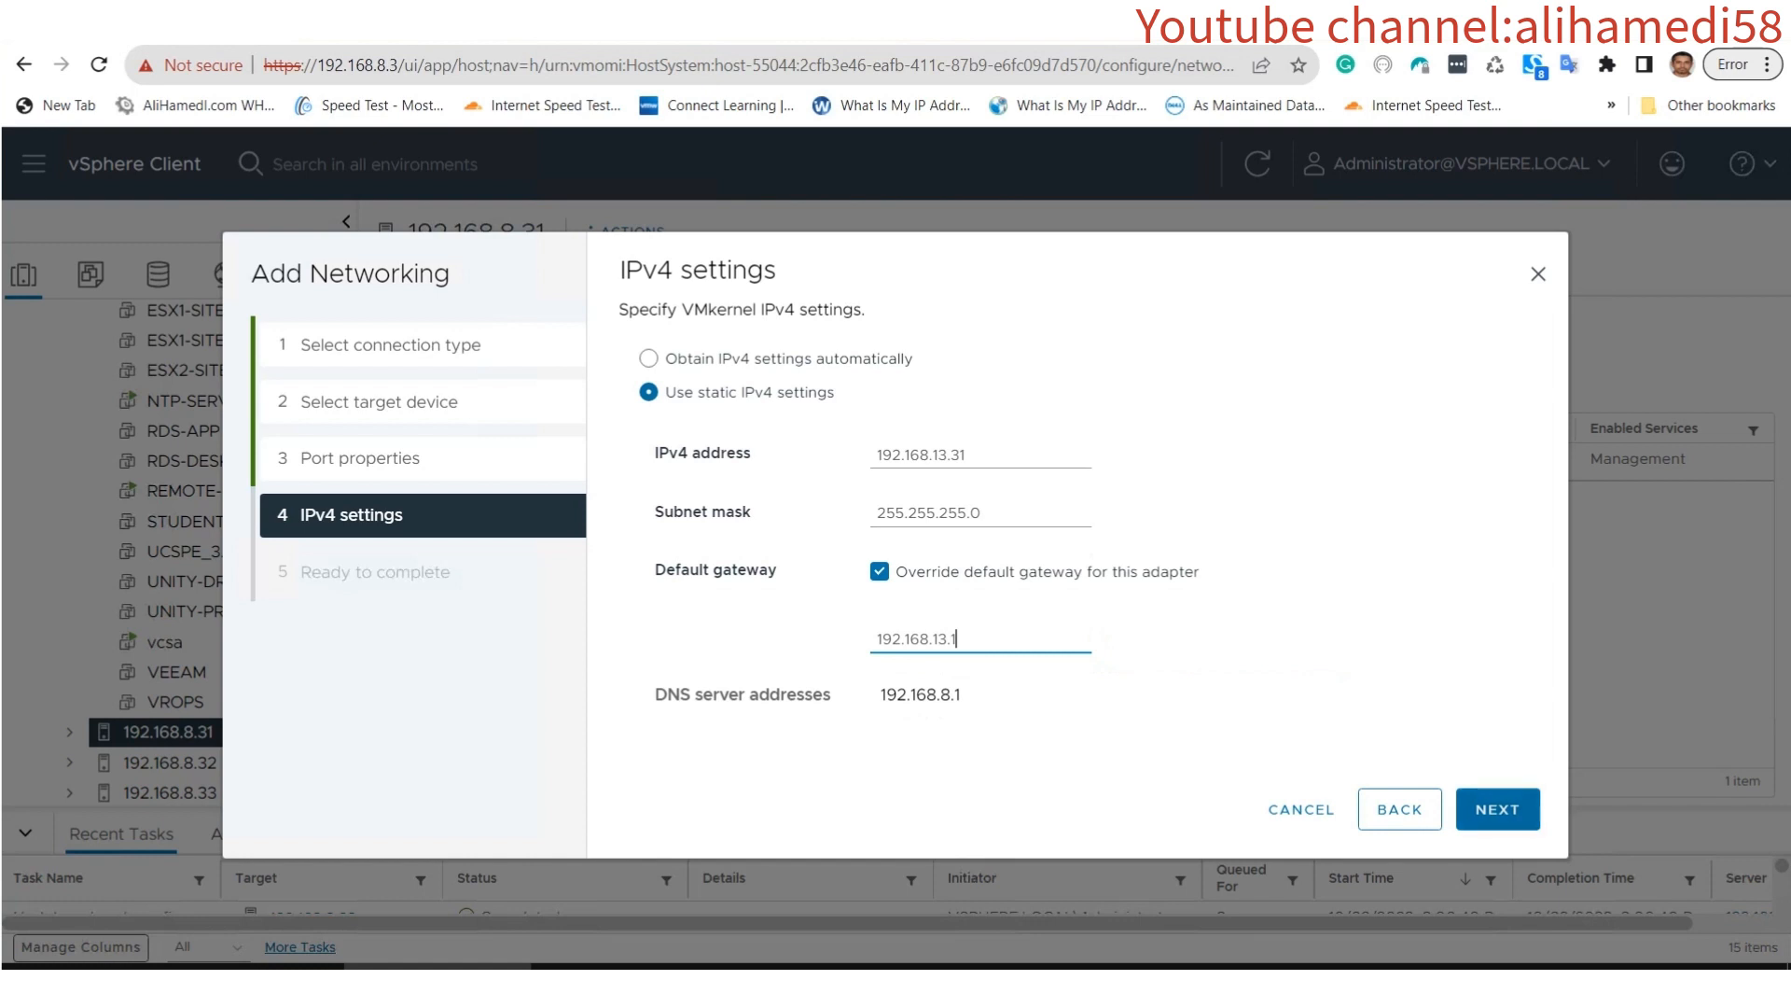
pyautogui.click(1498, 809)
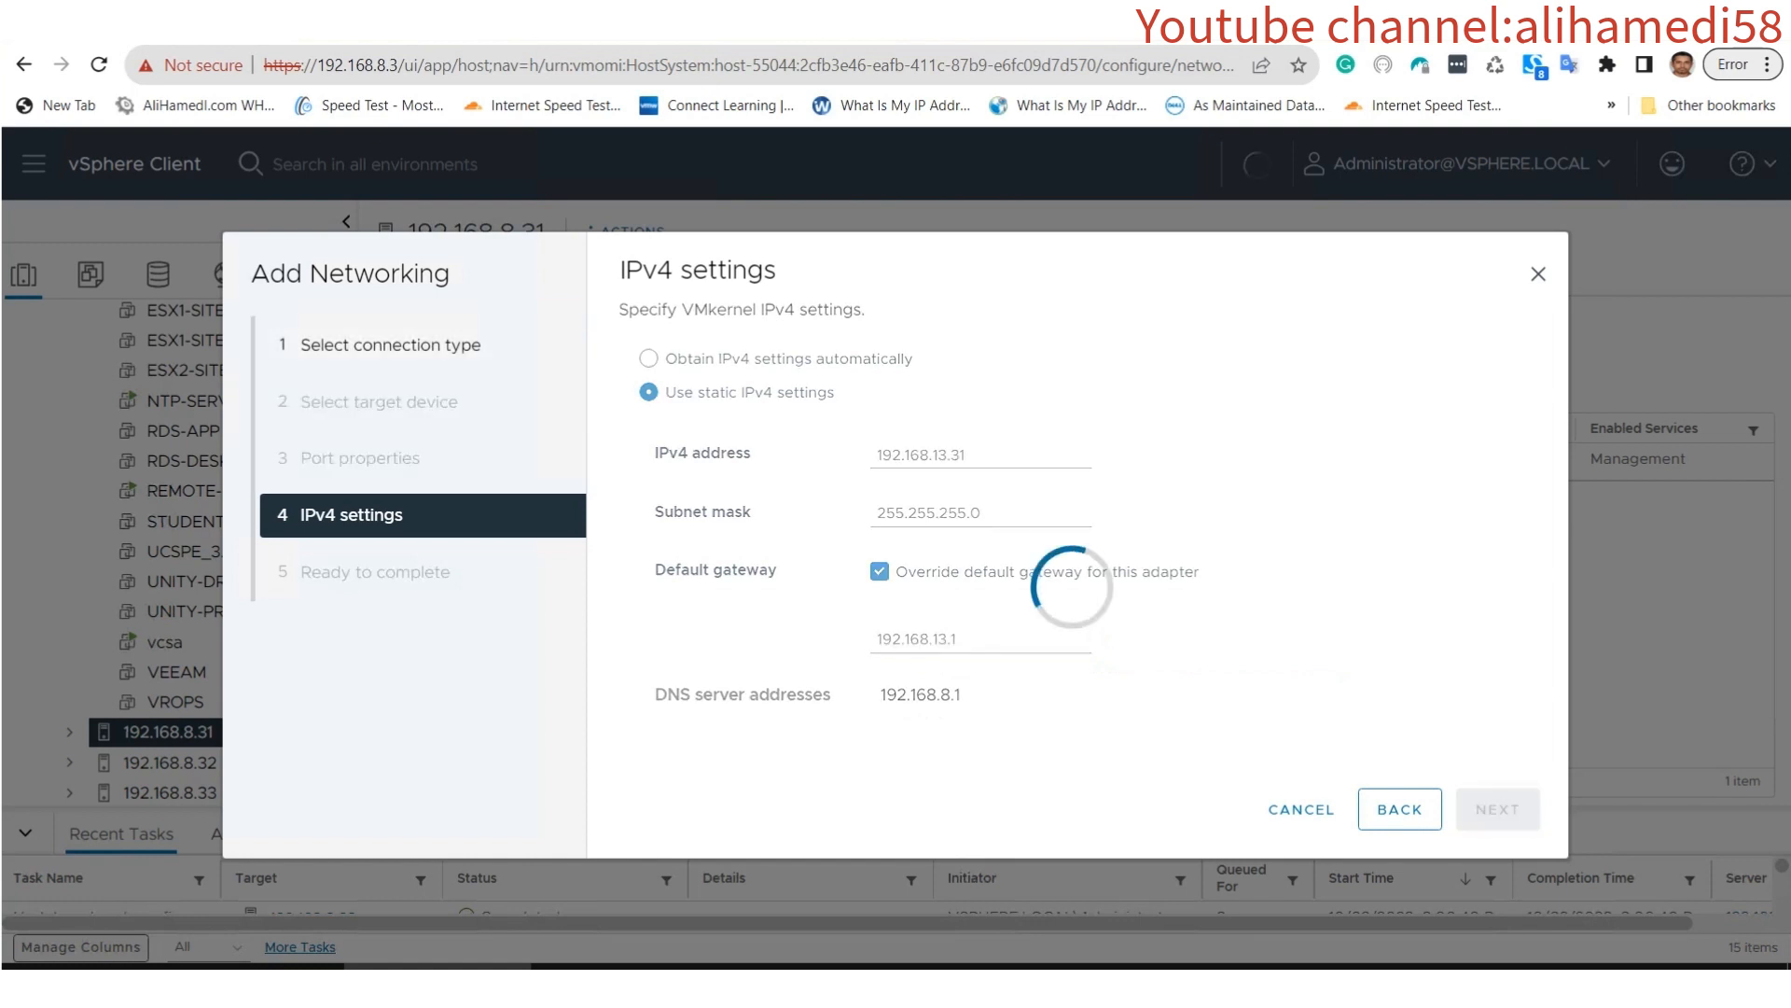
pyautogui.click(1498, 809)
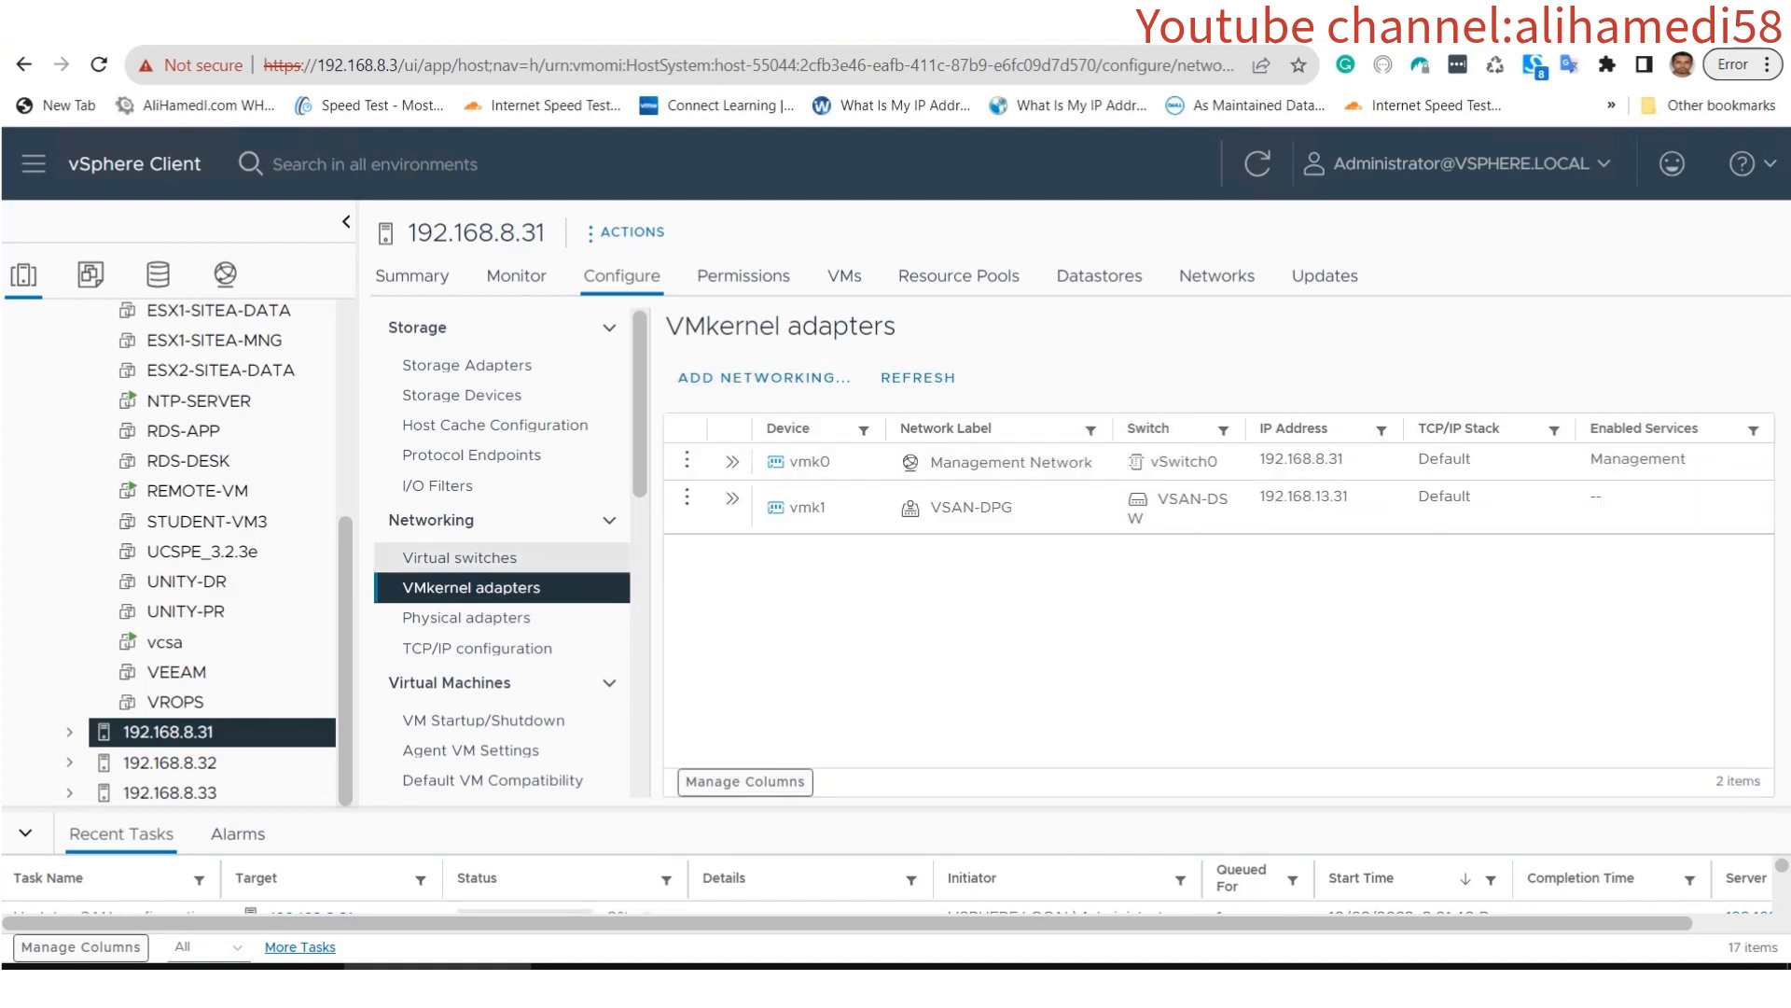
# Examine the physical adapters behind Uplink 1 of VSAN-DSW on hosts 192.168.8.31 and 192.168.8.32.
pyautogui.click(460, 558)
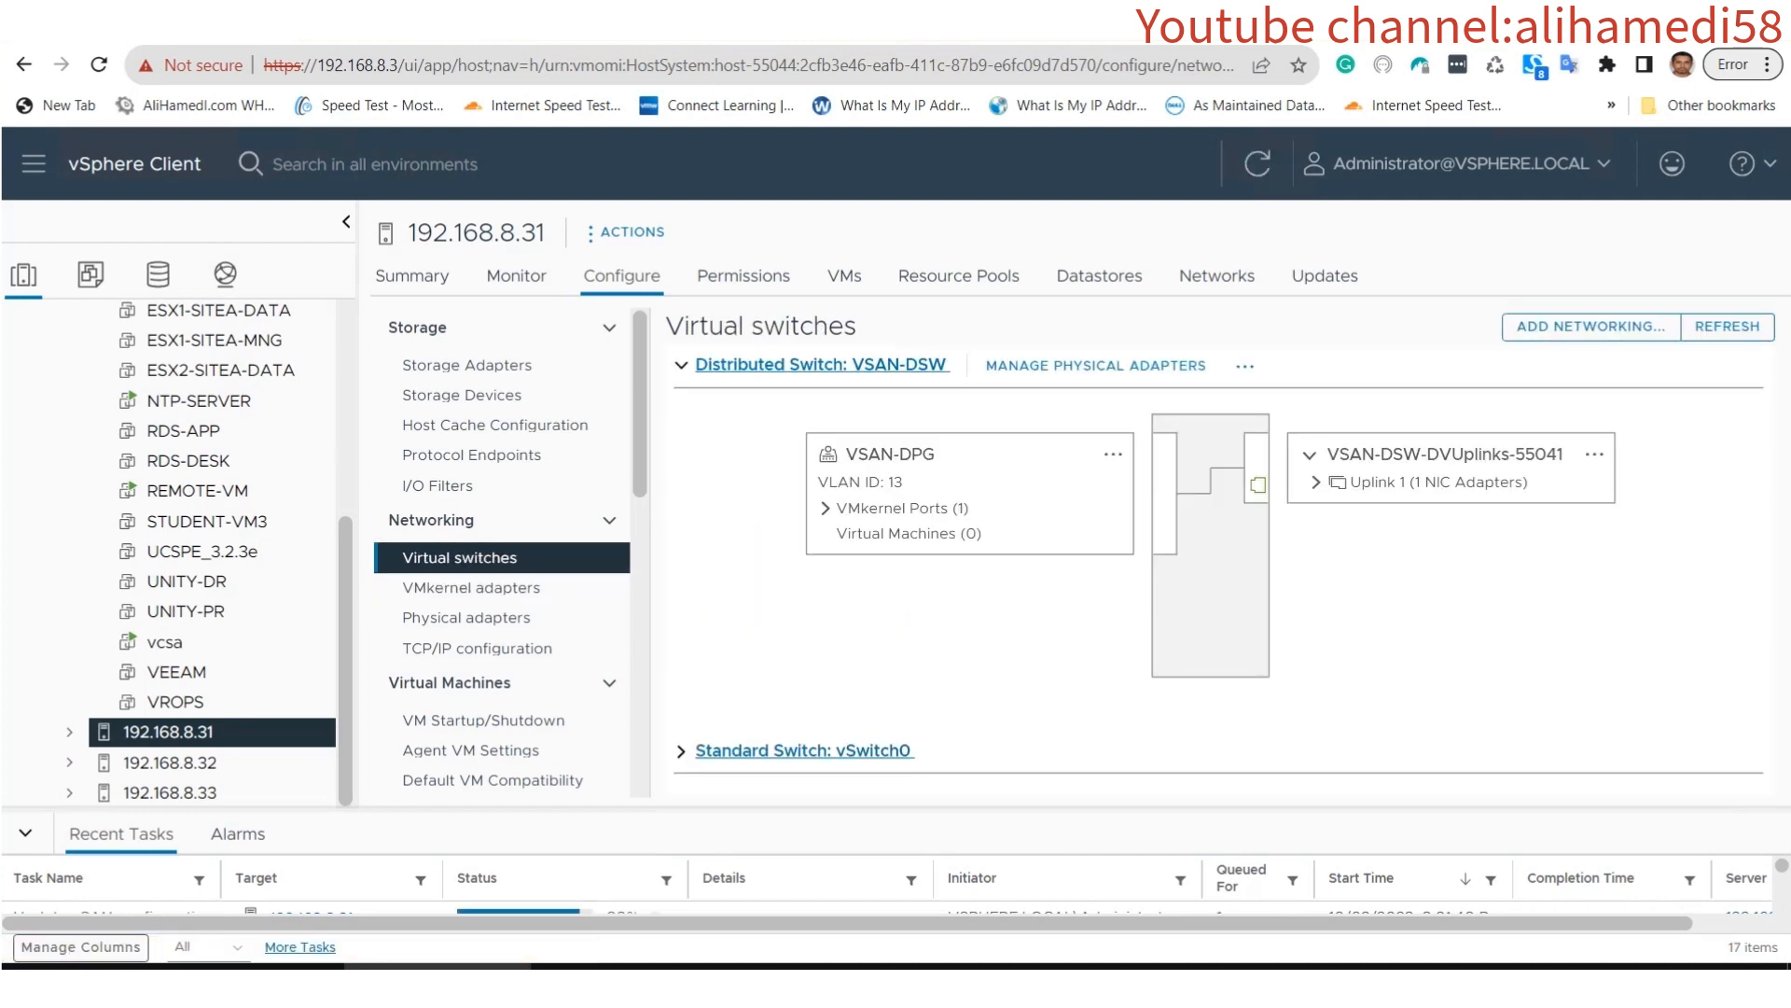
pyautogui.click(1316, 482)
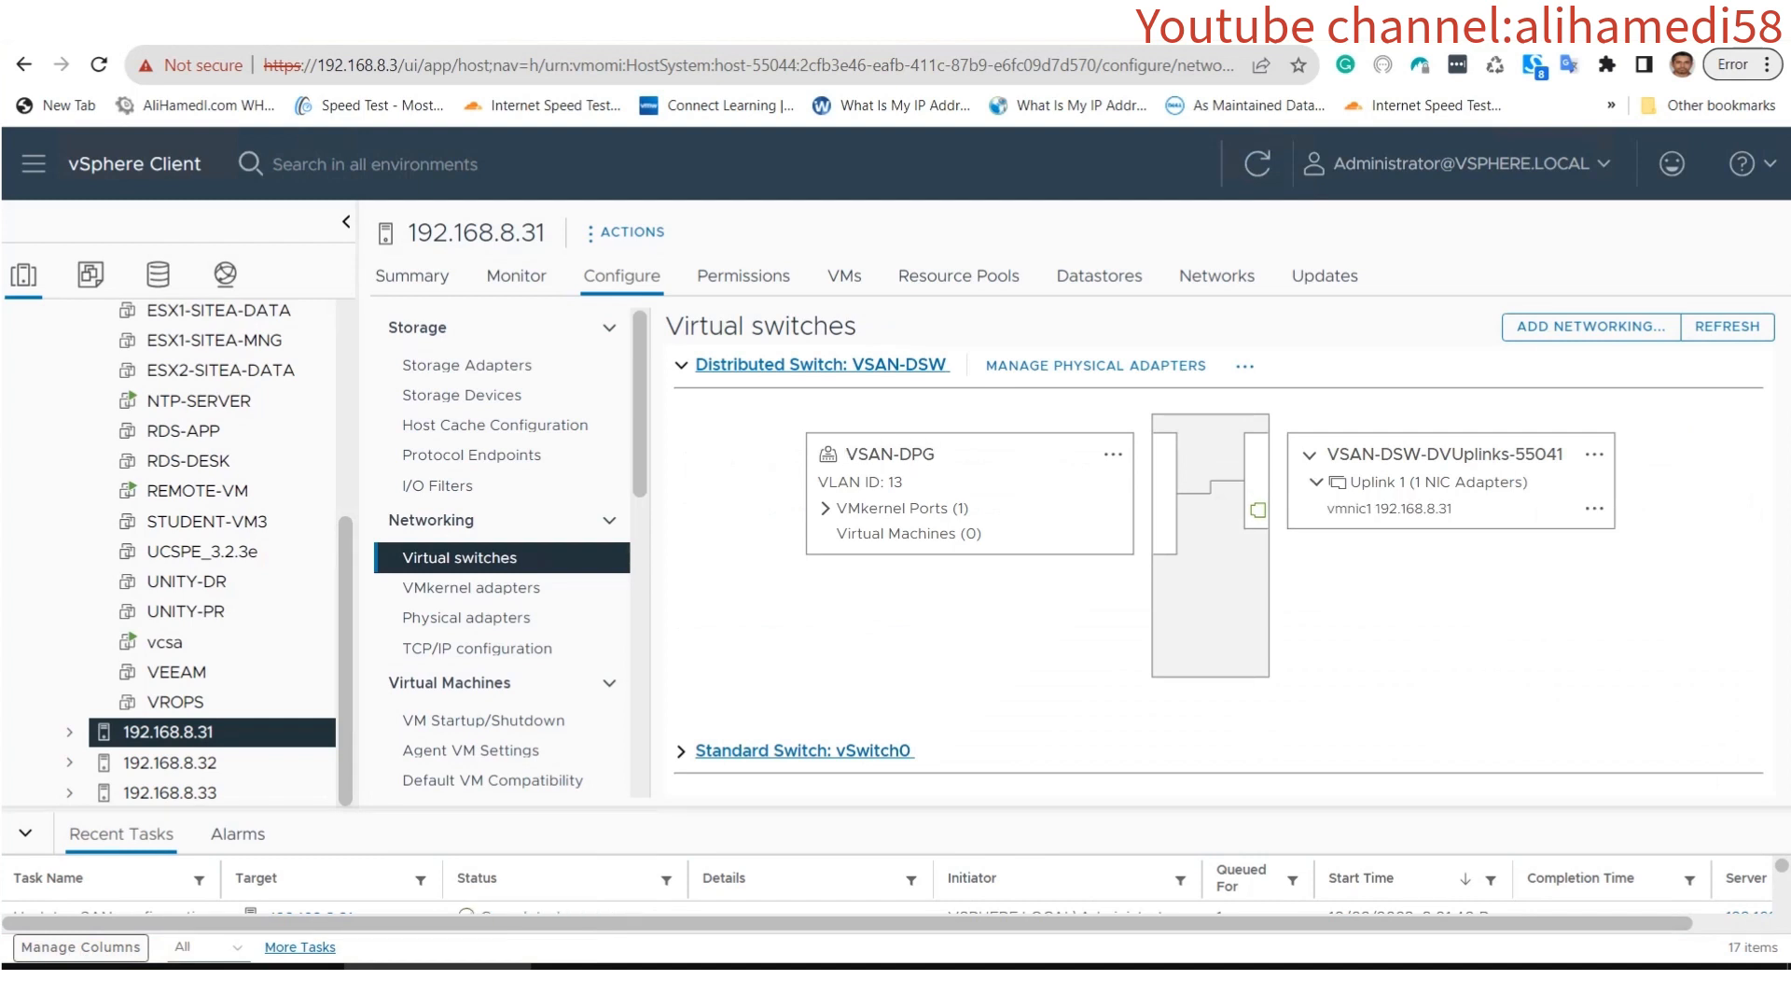
pyautogui.click(170, 763)
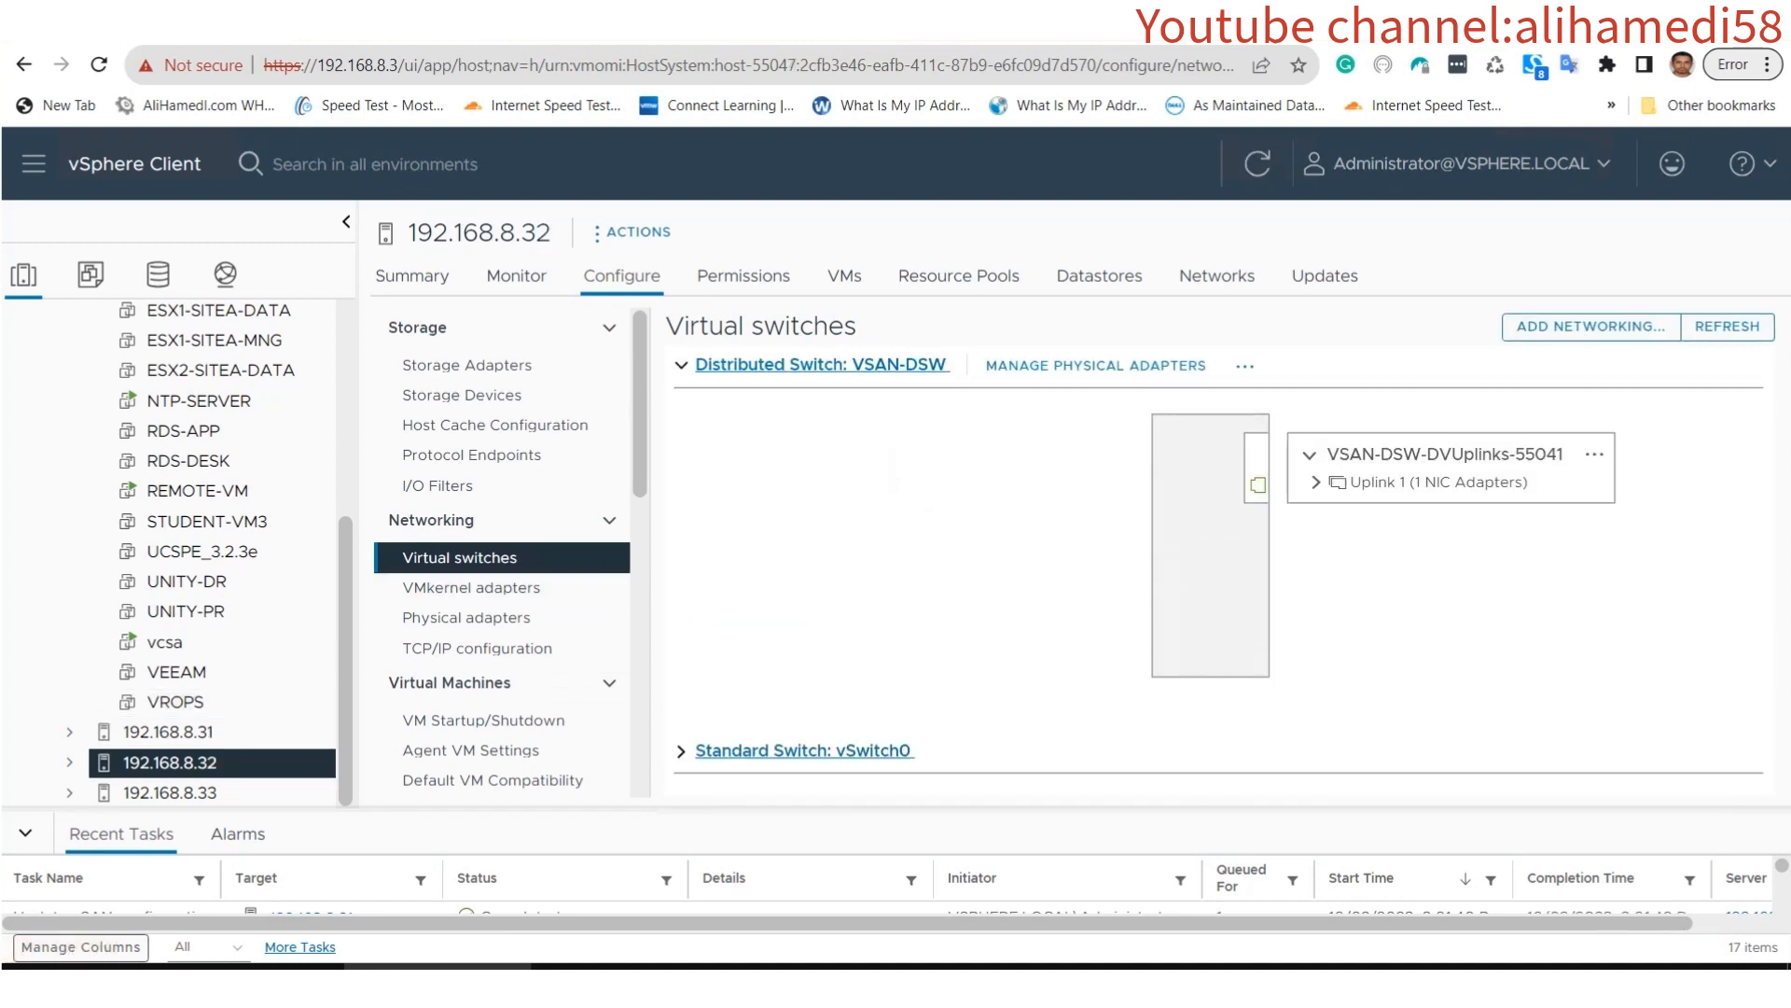
pyautogui.click(1317, 482)
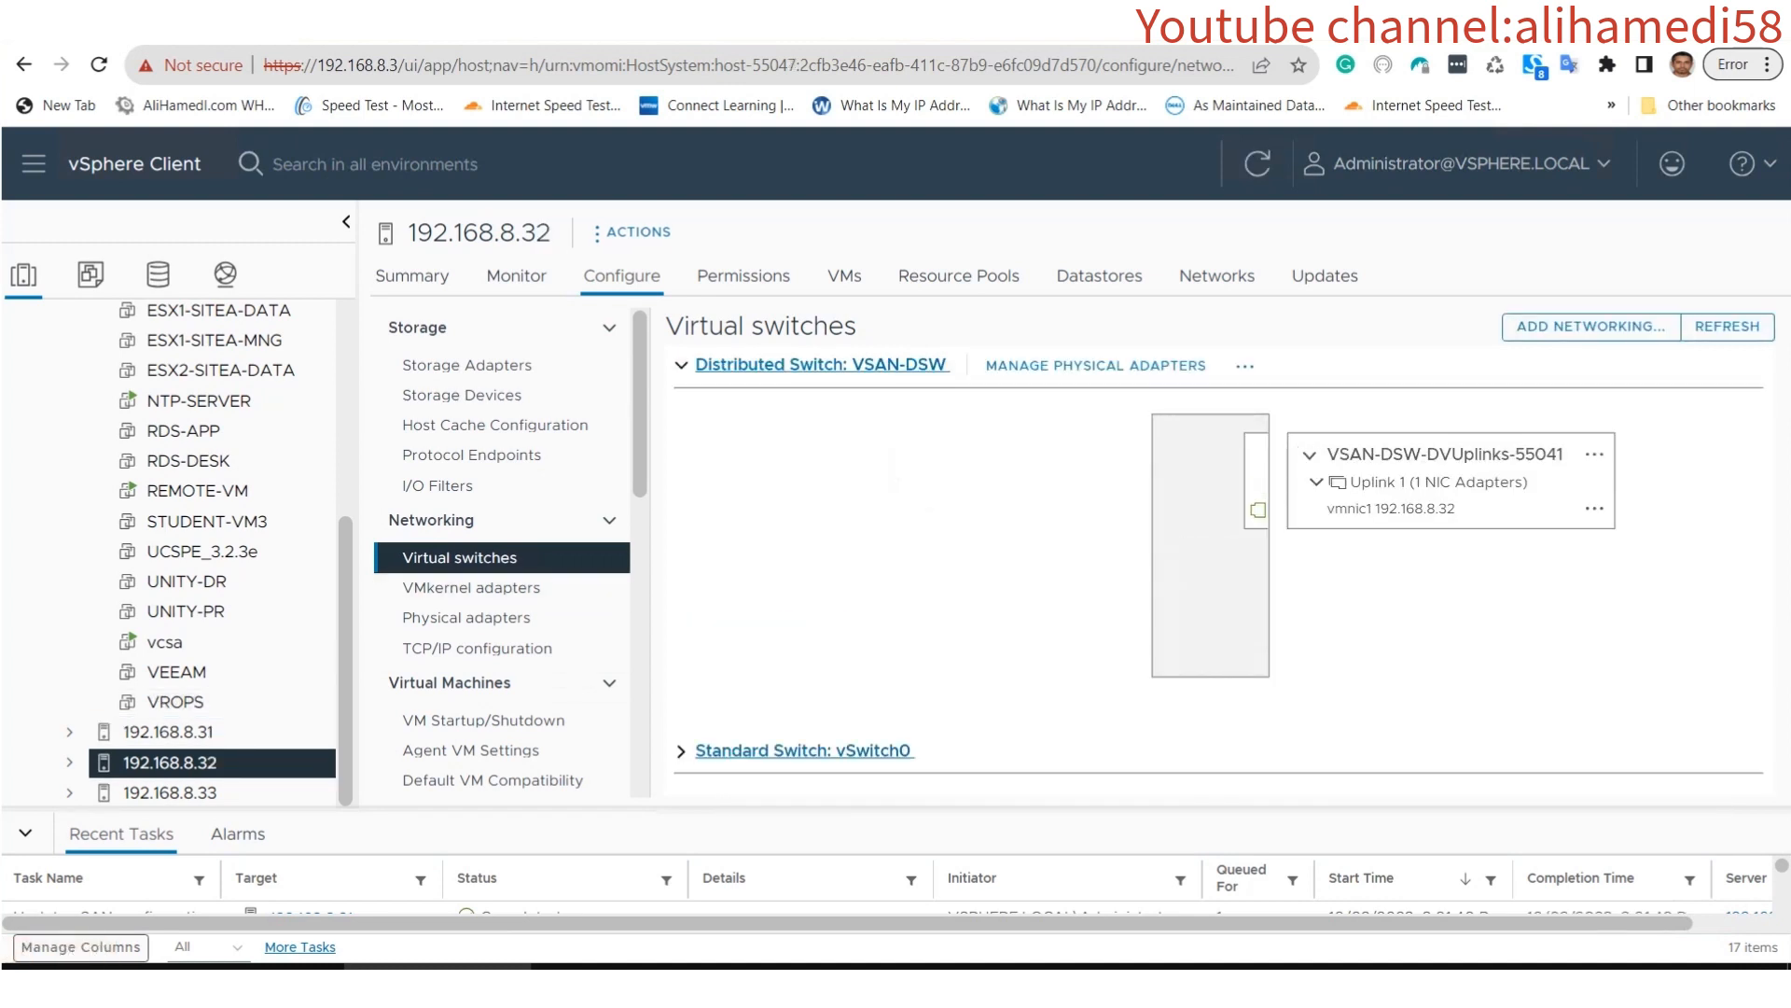
# Start a new VMkernel network adapter on host 192.168.8.32 using the VSAN-DPG network with the vSAN service enabled.
pyautogui.click(471, 588)
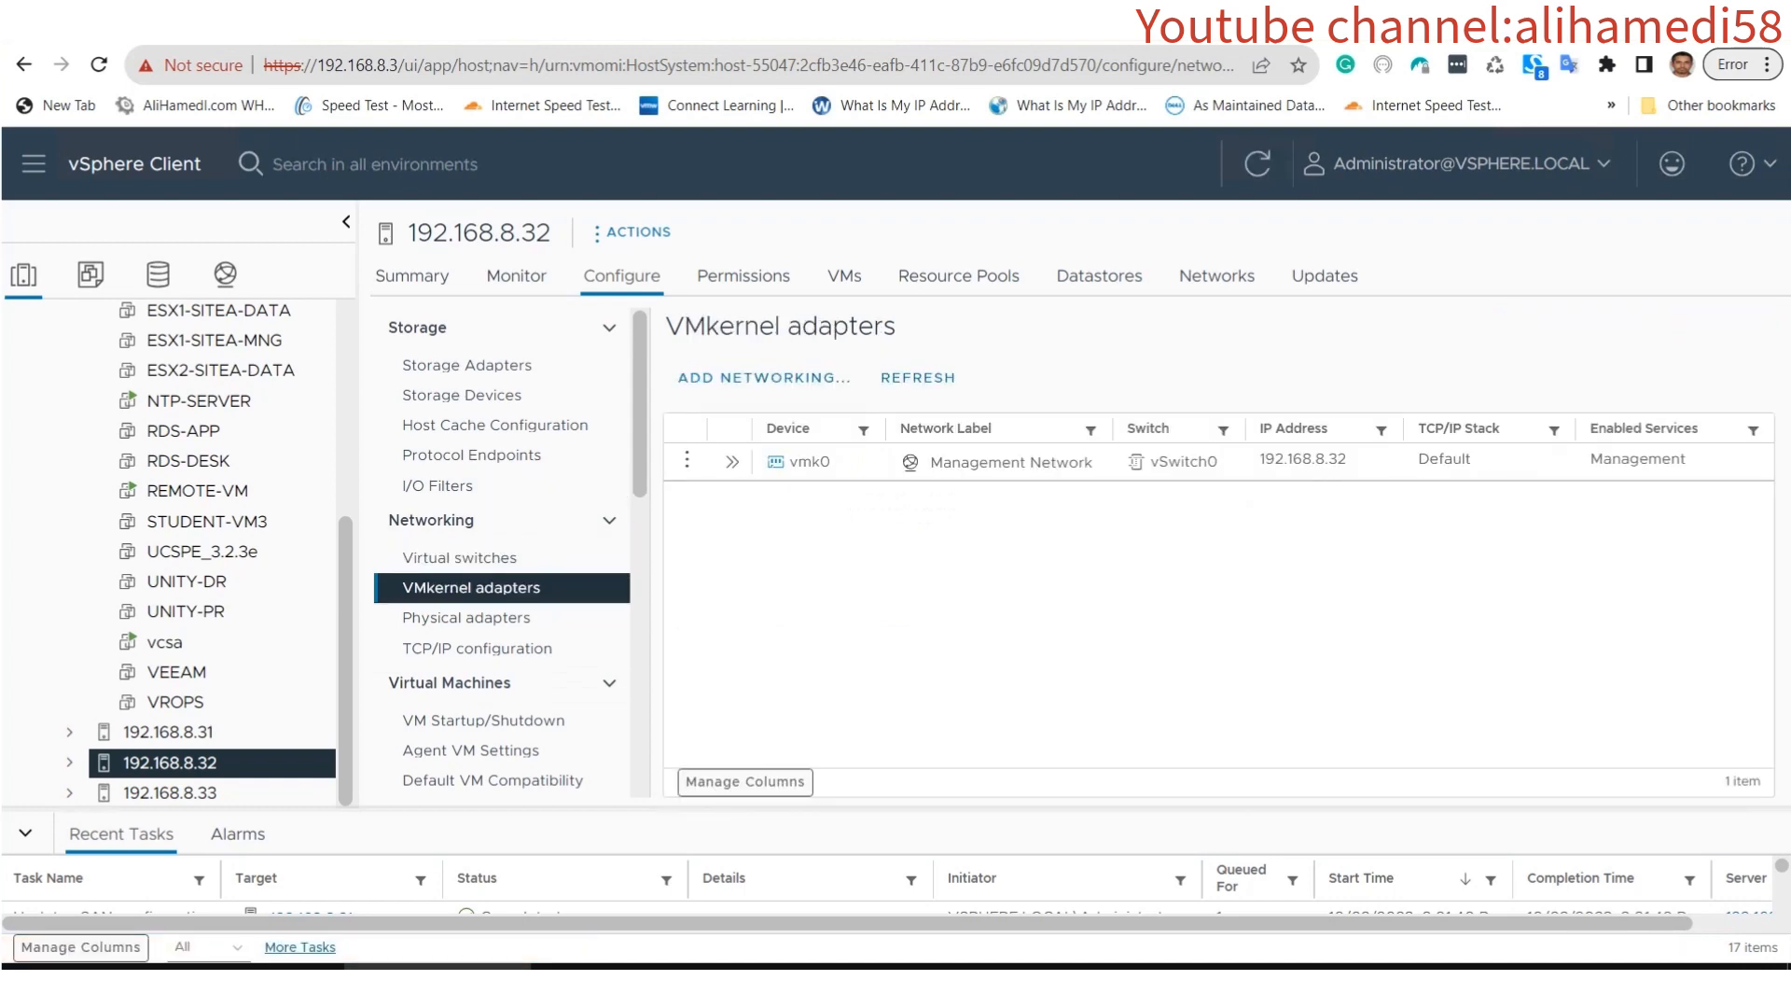
pyautogui.click(764, 377)
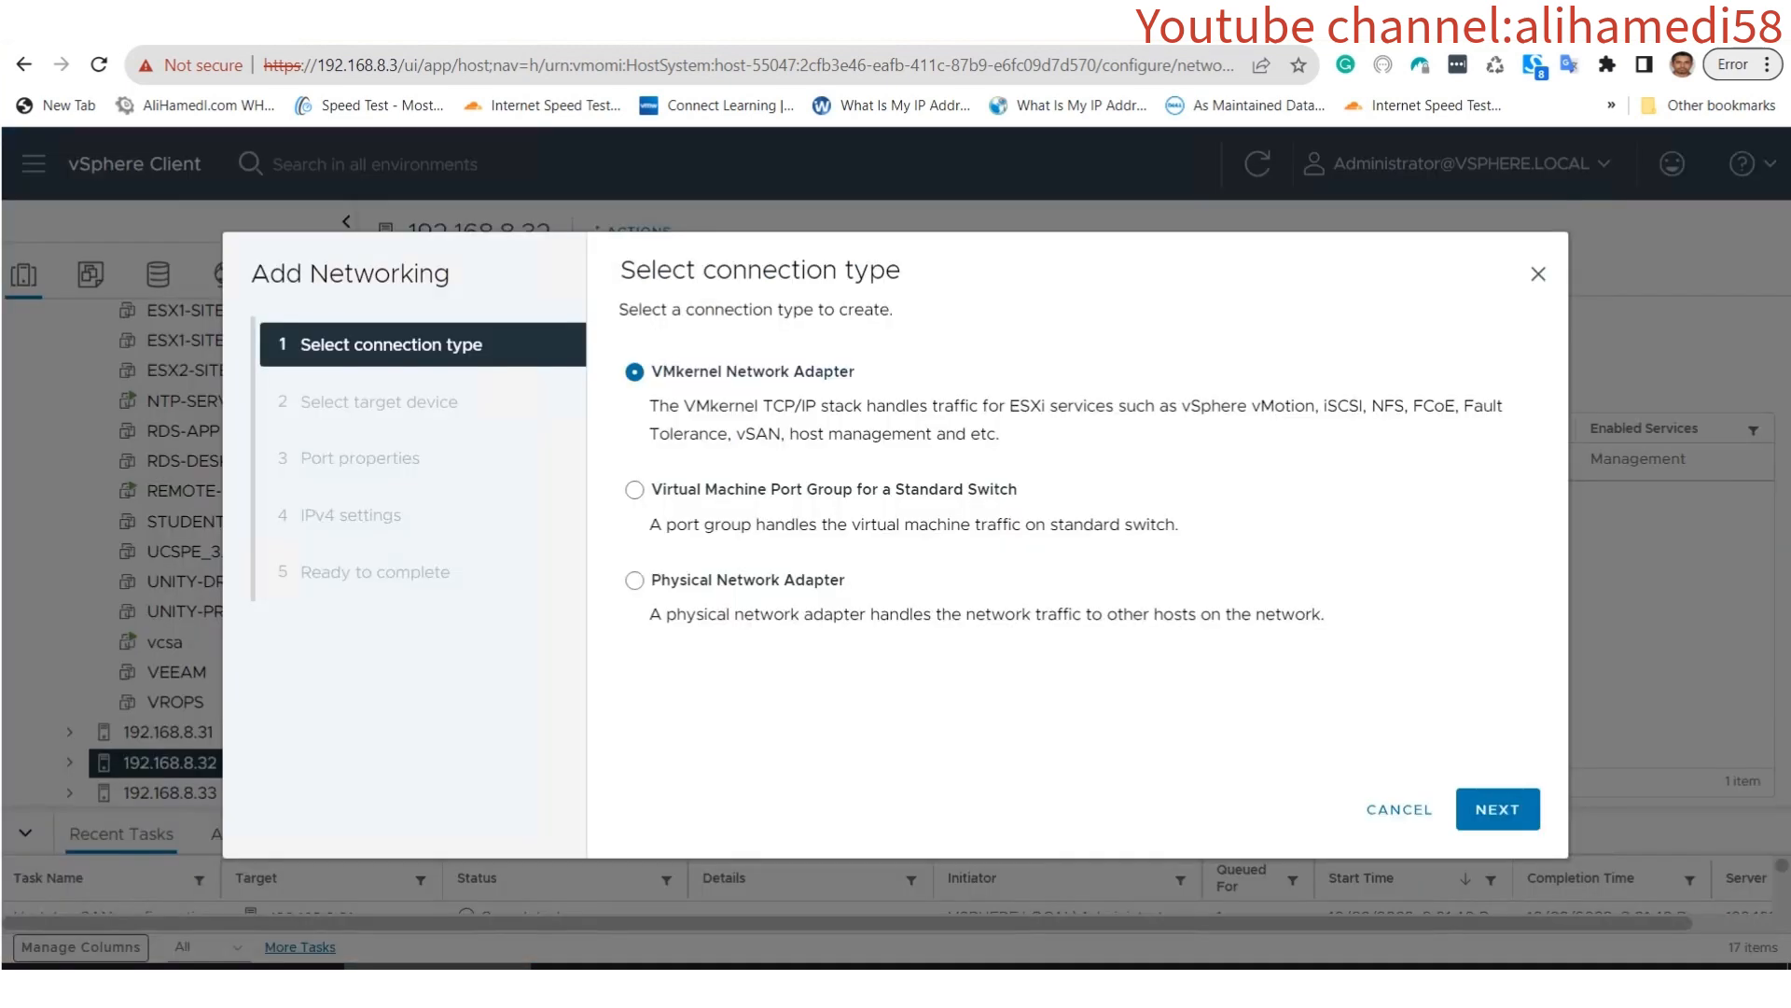
pyautogui.click(1497, 809)
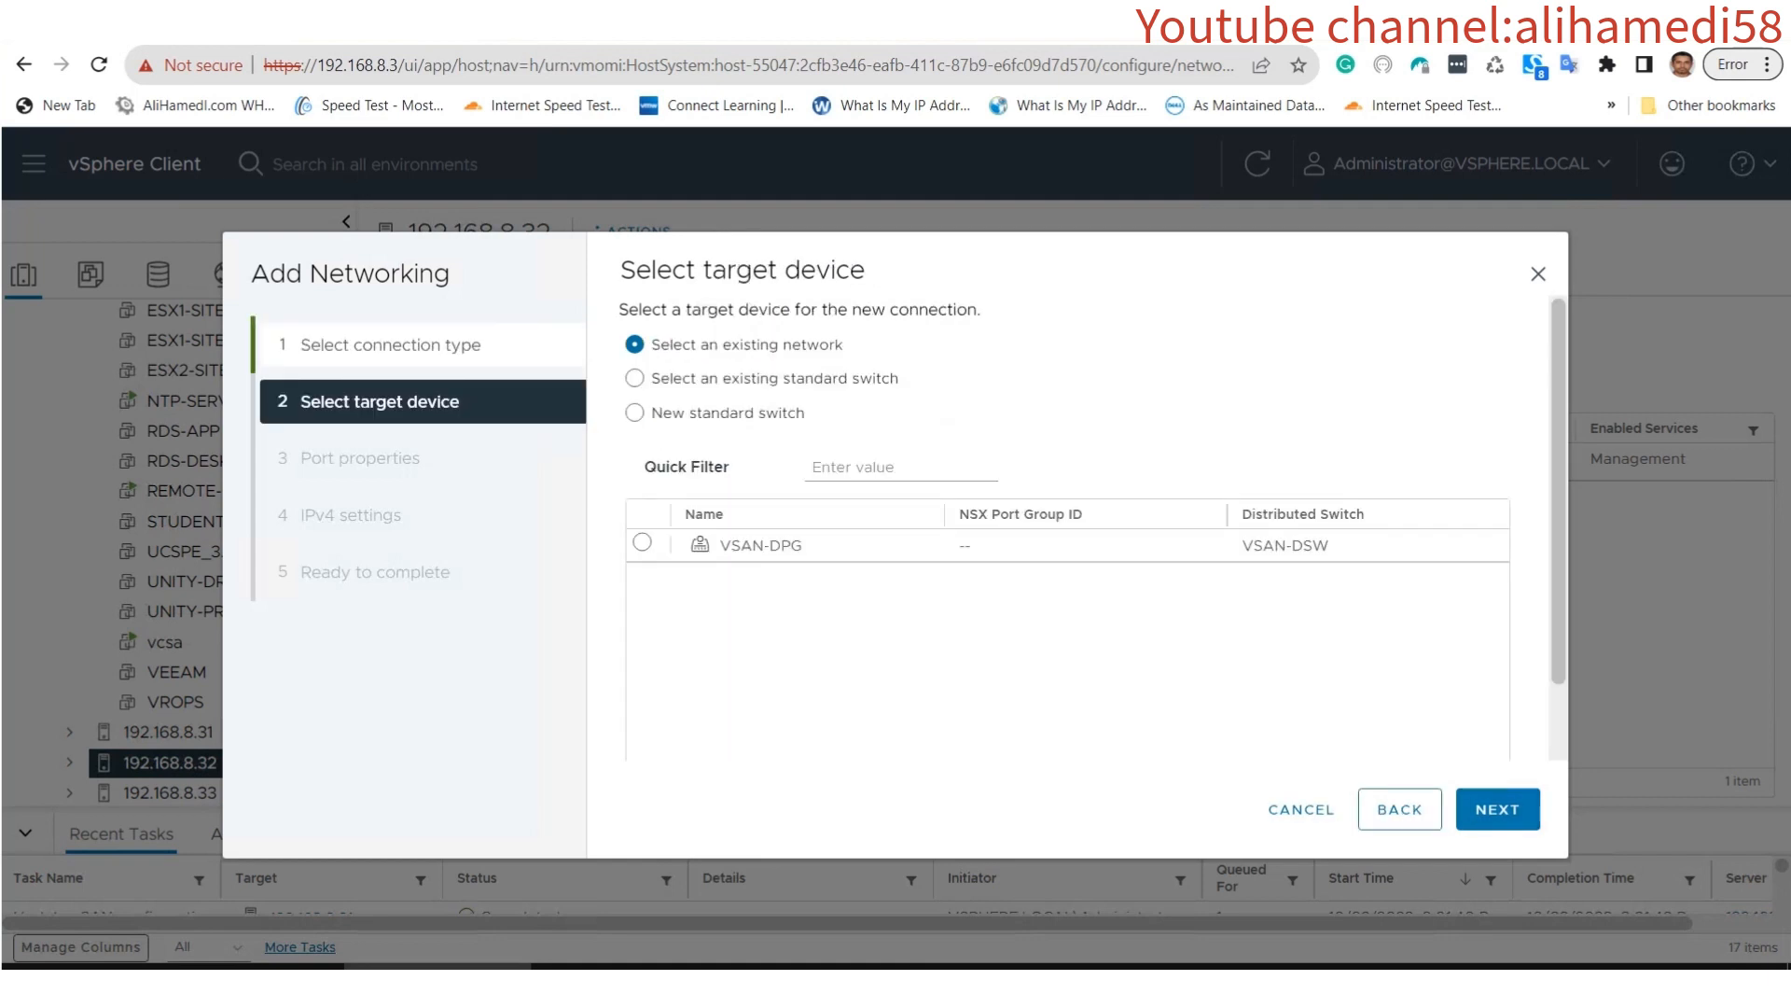
pyautogui.click(642, 542)
pyautogui.click(1497, 809)
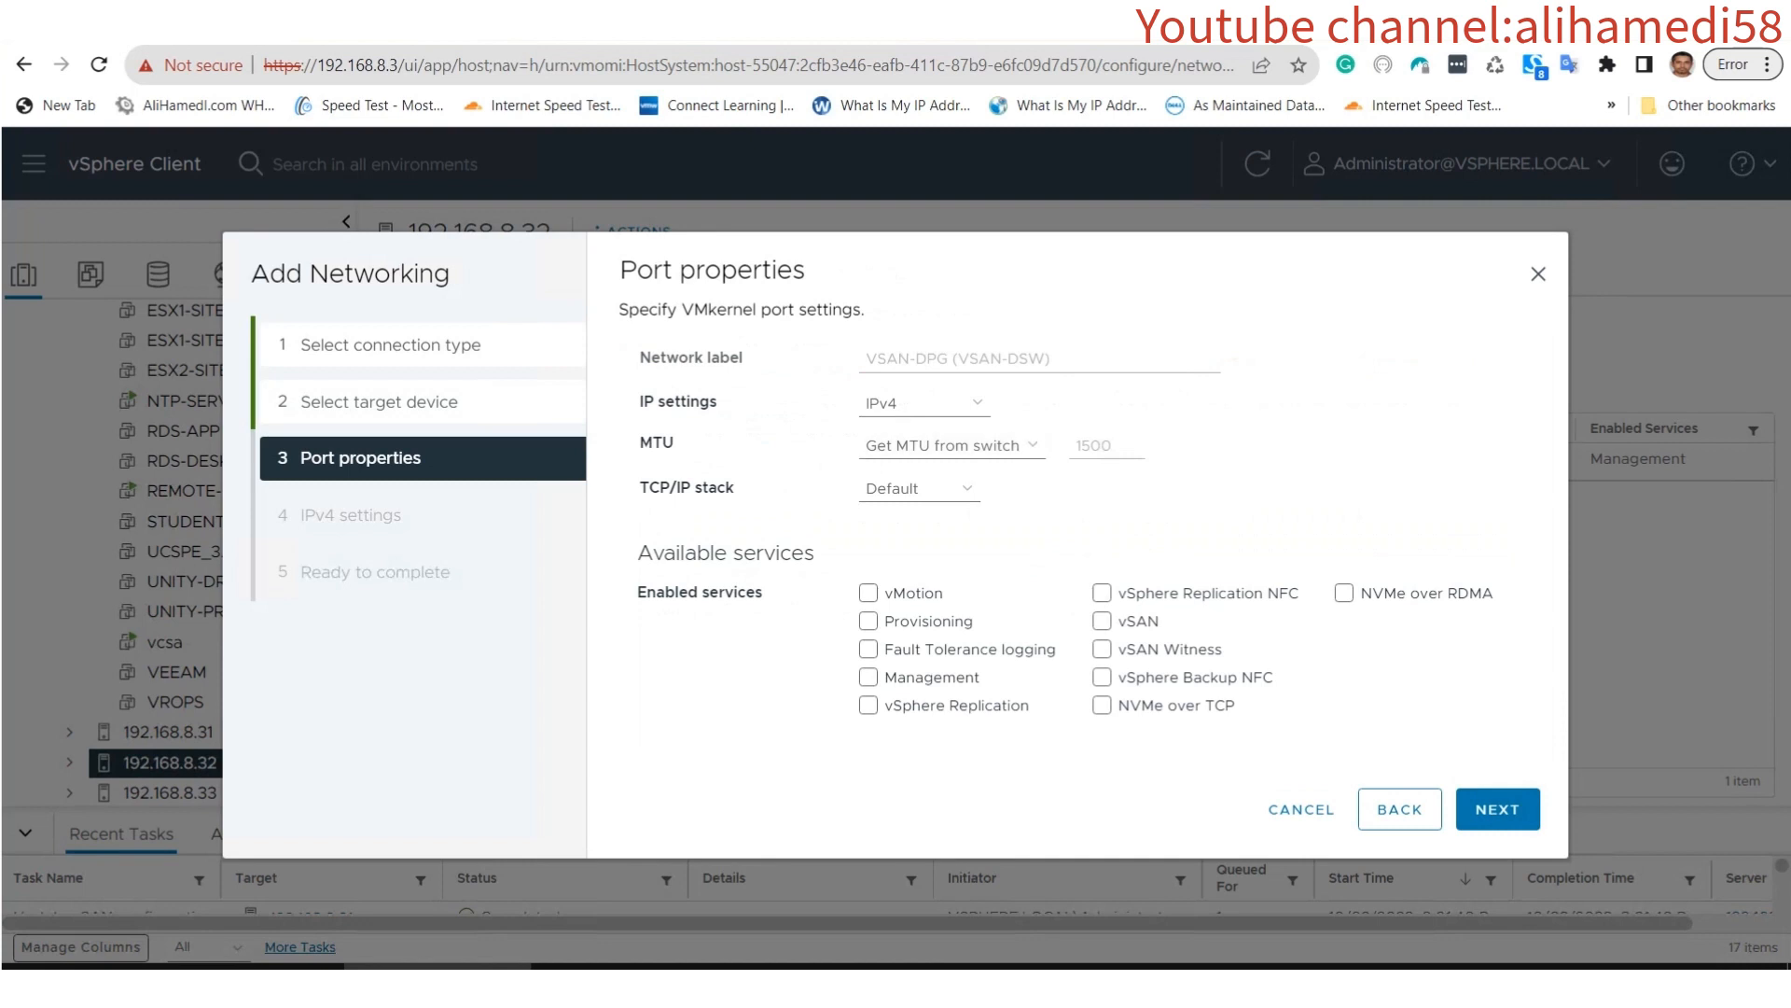
pyautogui.click(1101, 620)
pyautogui.click(1497, 809)
# Give the VMkernel adapter the static IPv4 address 192.168.13.32 with subnet mask 255.255.255.0.
pyautogui.click(649, 392)
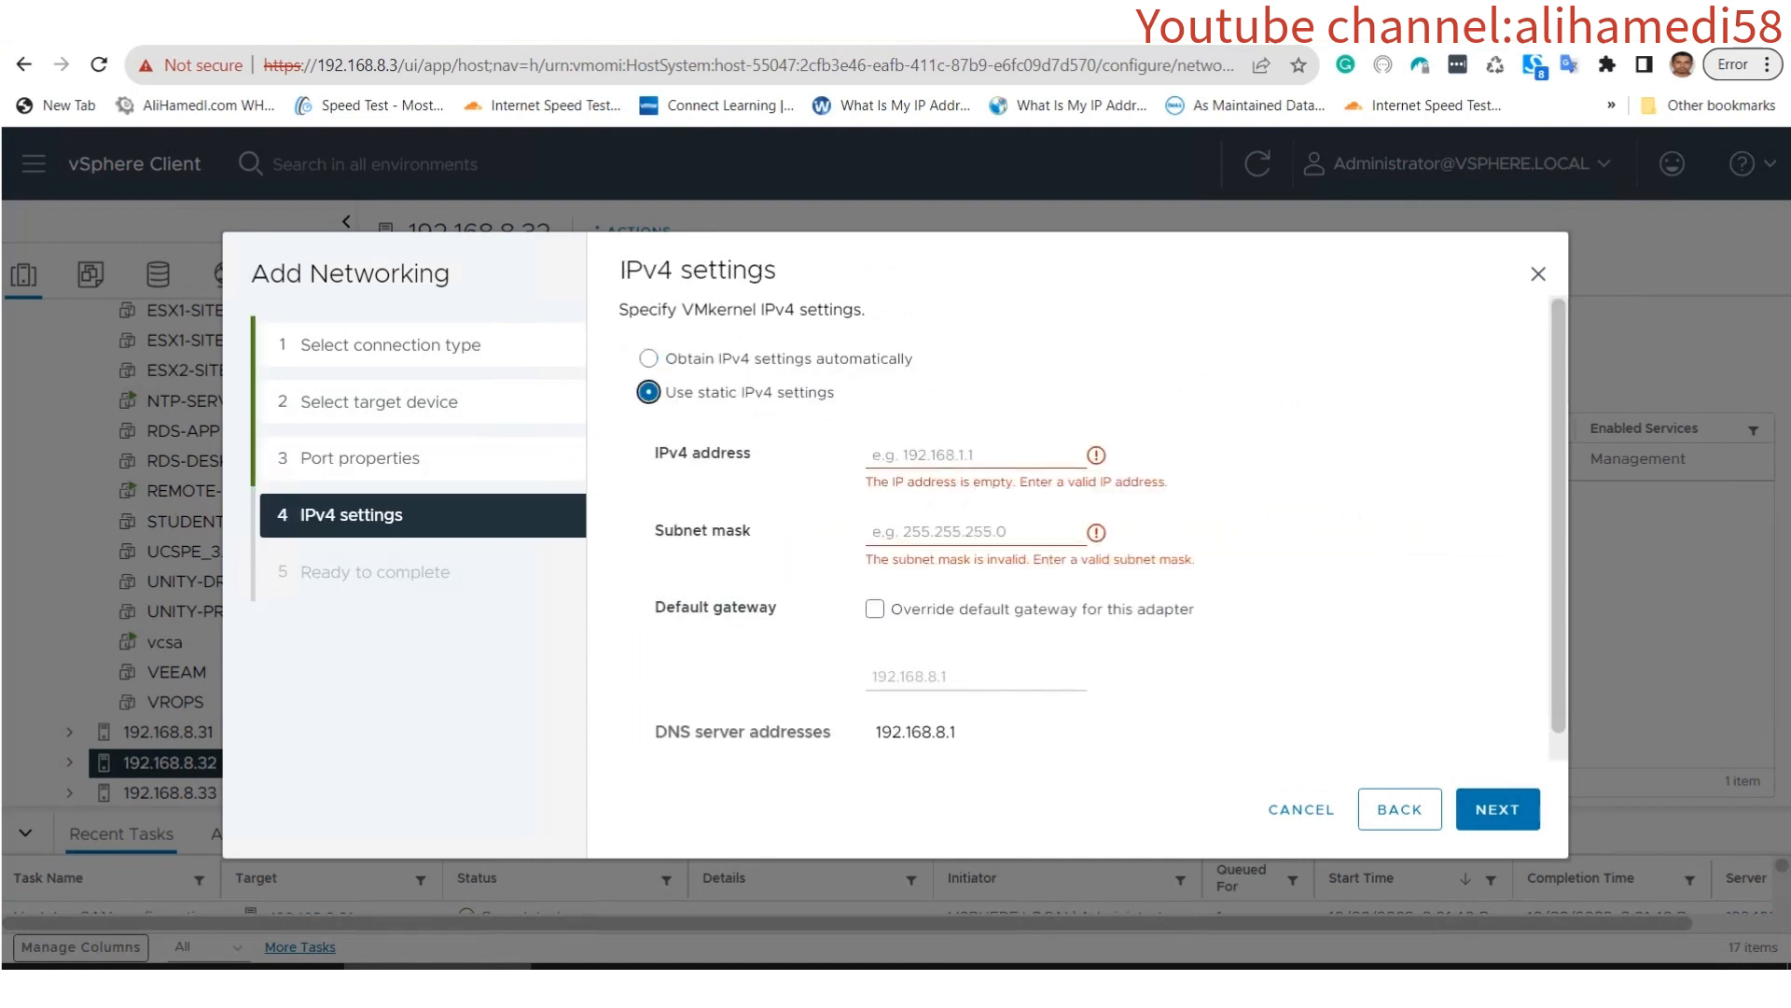
pyautogui.click(936, 456)
pyautogui.write('1')
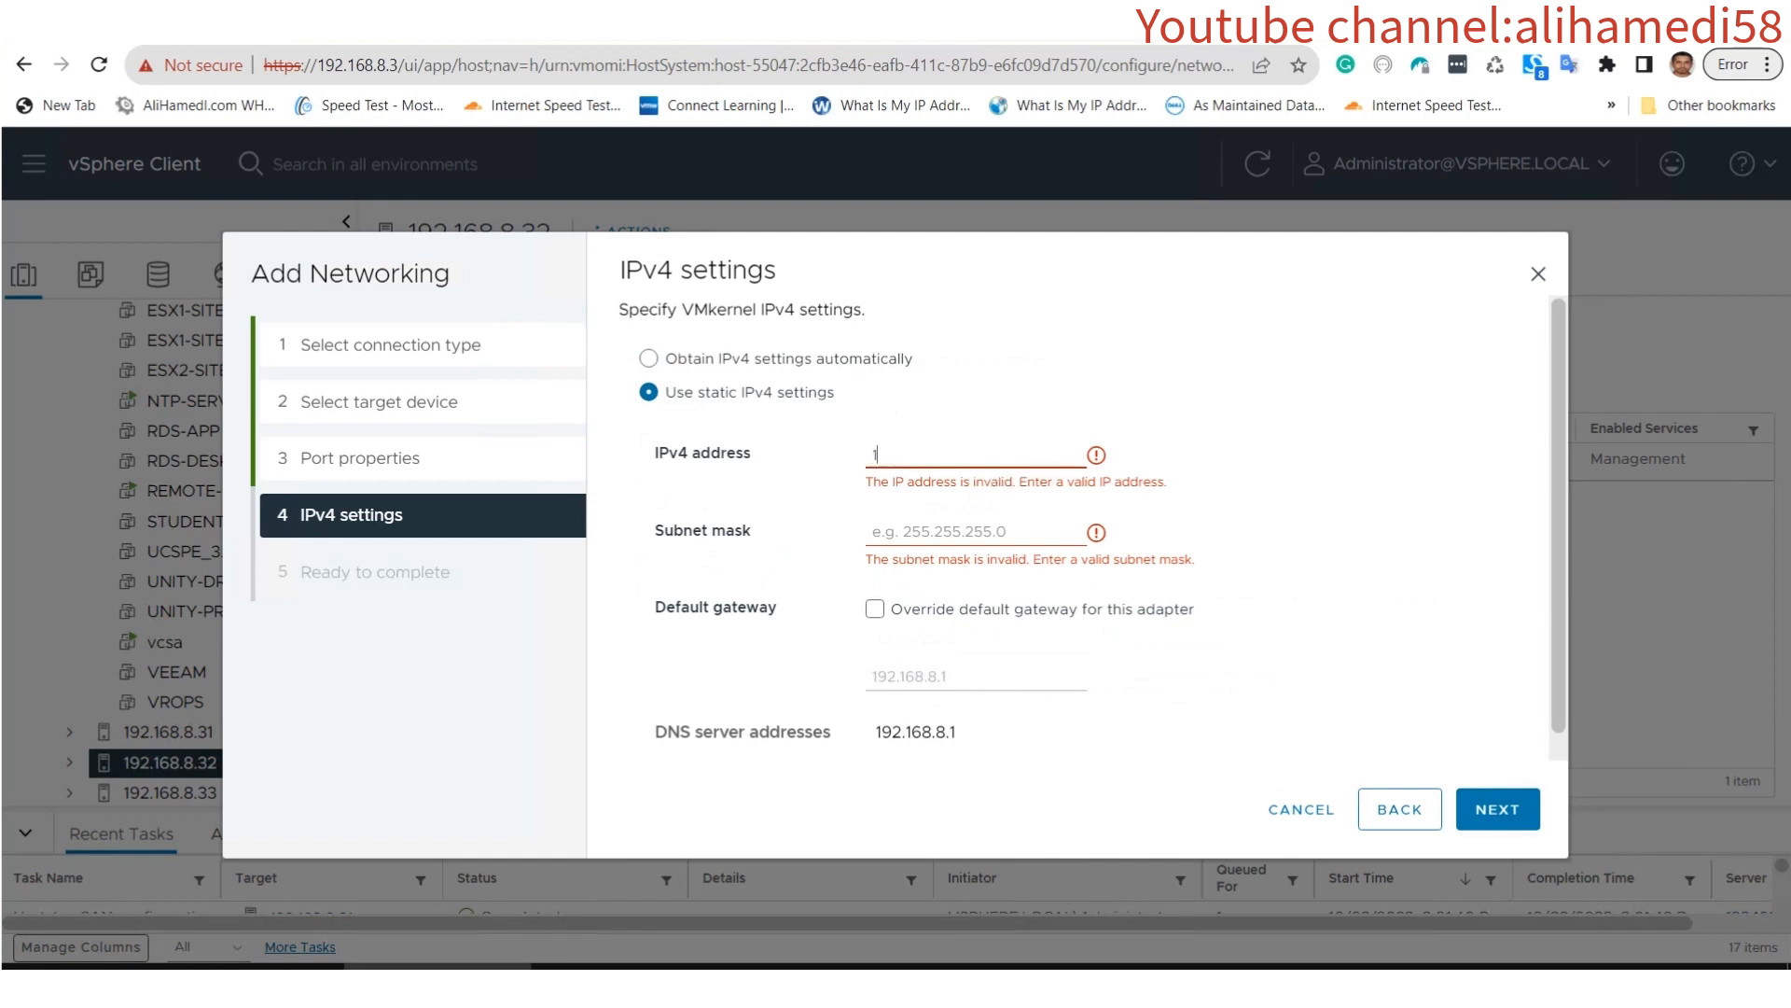
pyautogui.write('92.168.13.32')
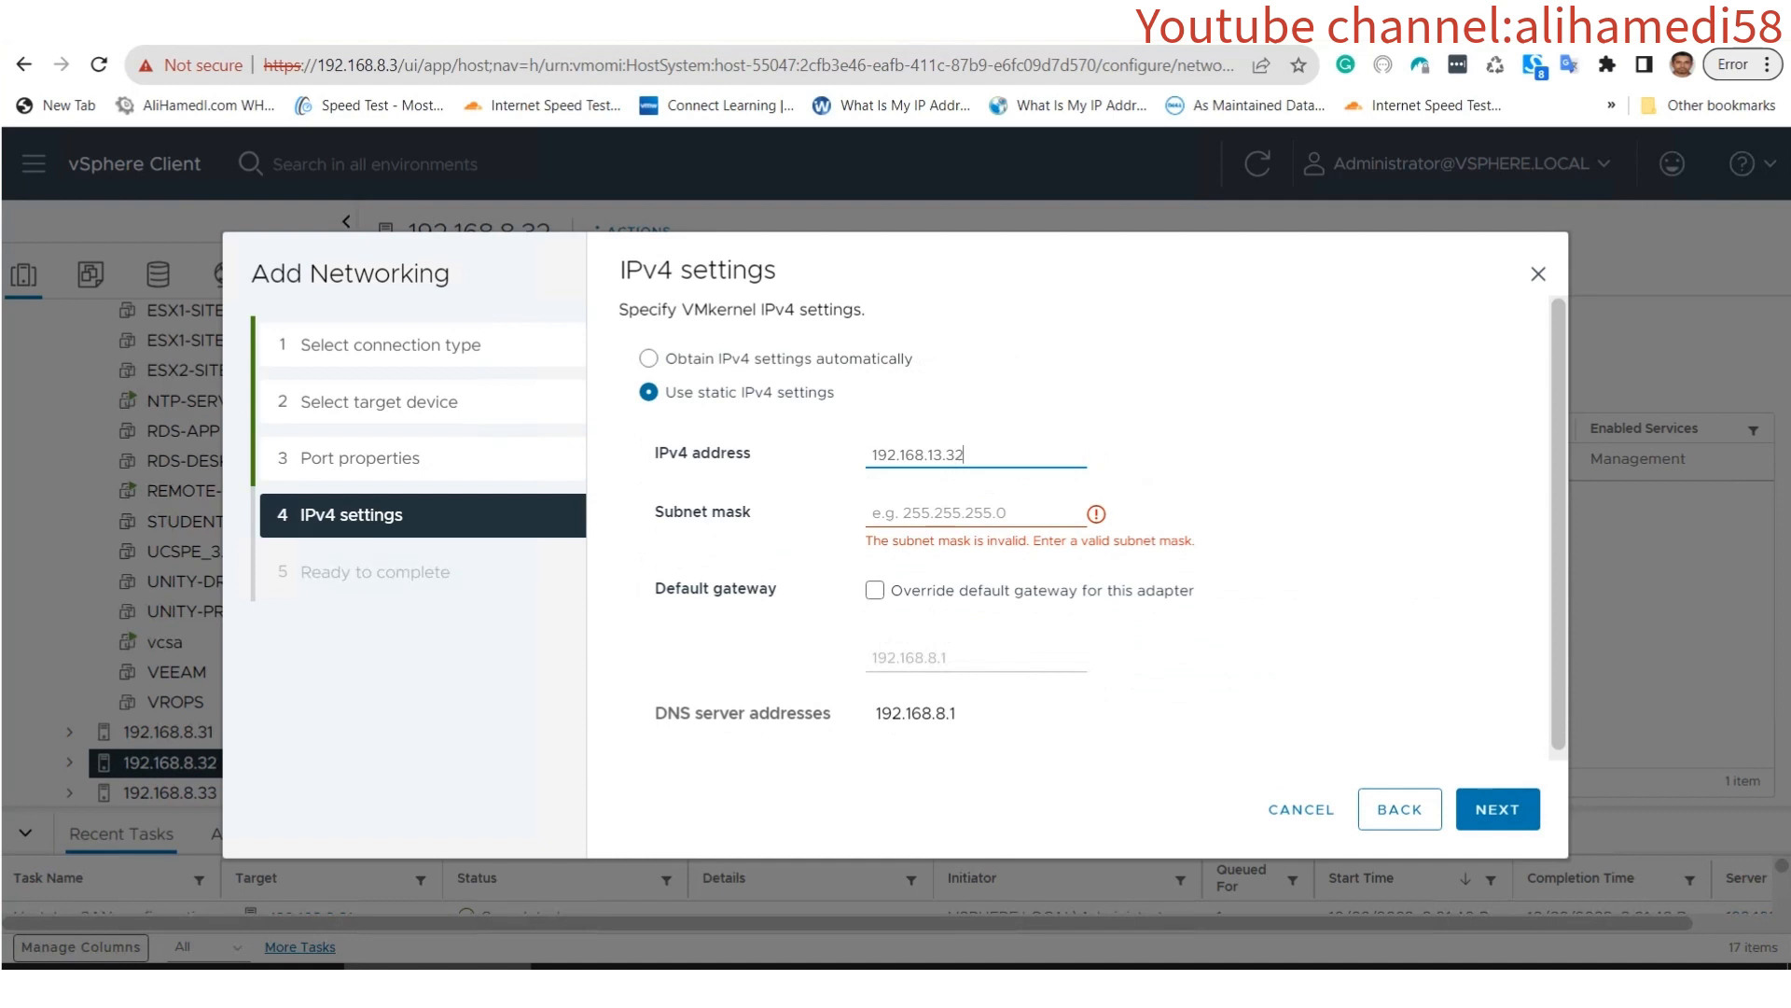
pyautogui.press('Tab')
pyautogui.write('255.')
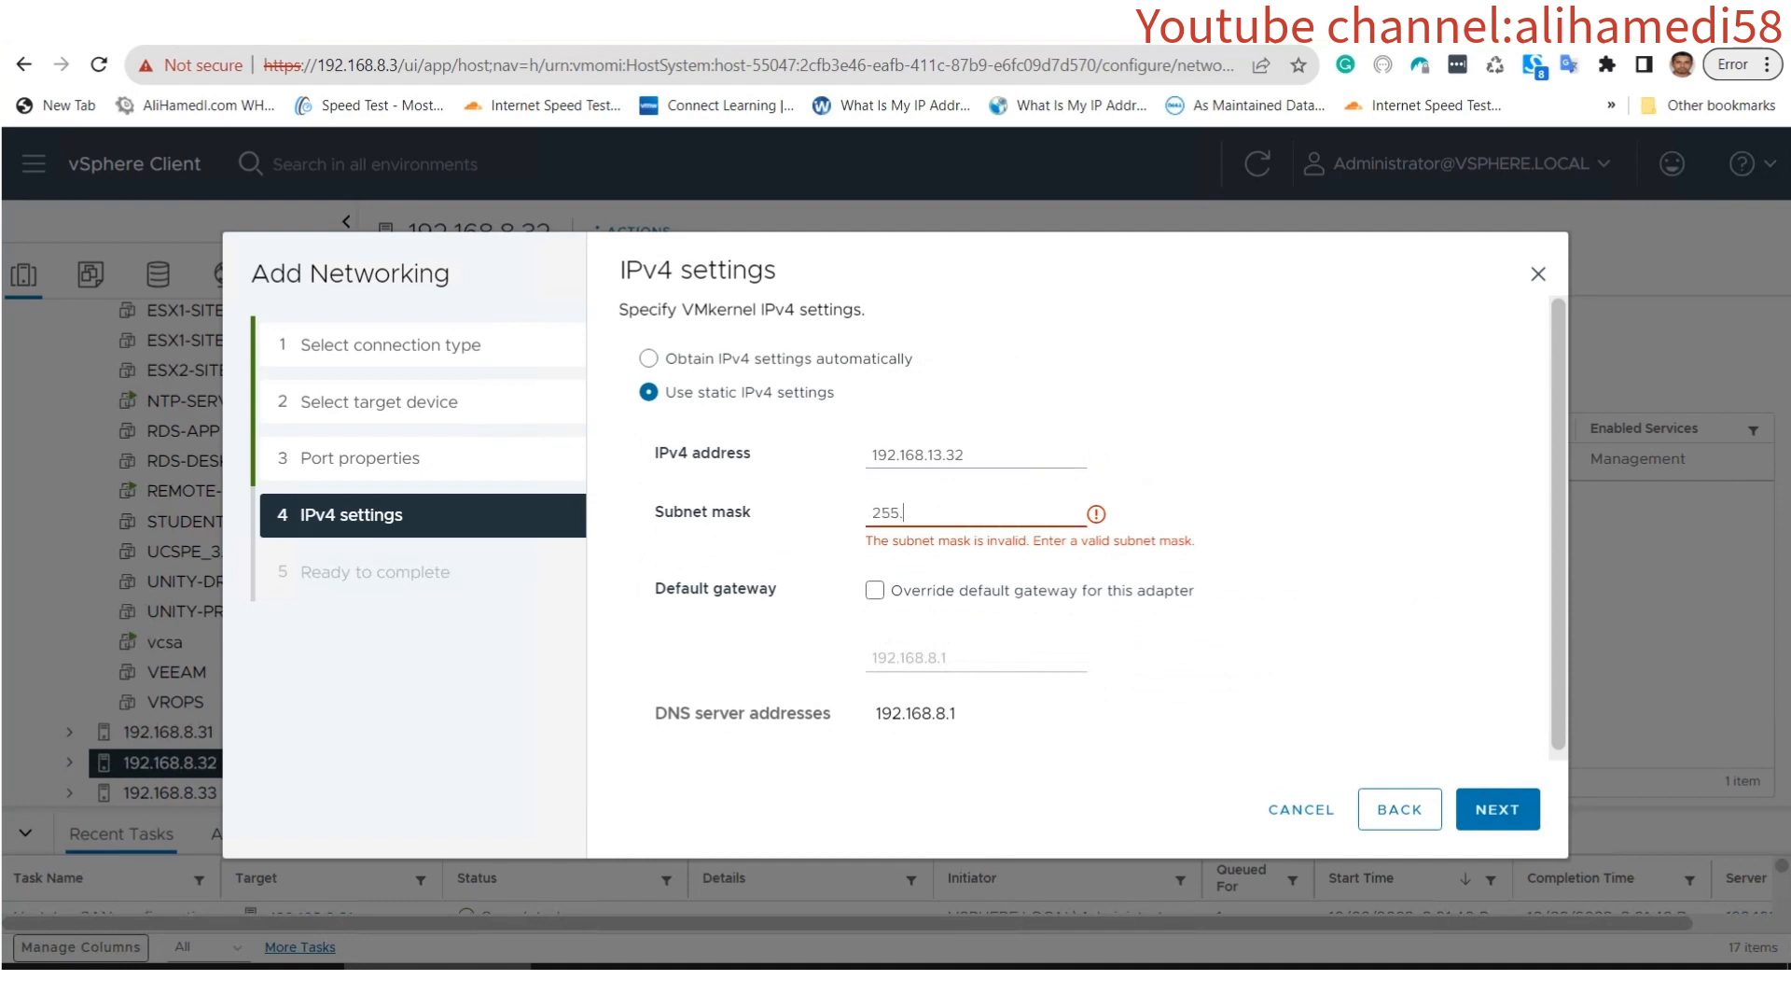
pyautogui.write('255.255.0')
# Override the default gateway with 192.168.13.1 and finish creating the VMkernel adapter on host 192.168.8.32.
pyautogui.click(880, 571)
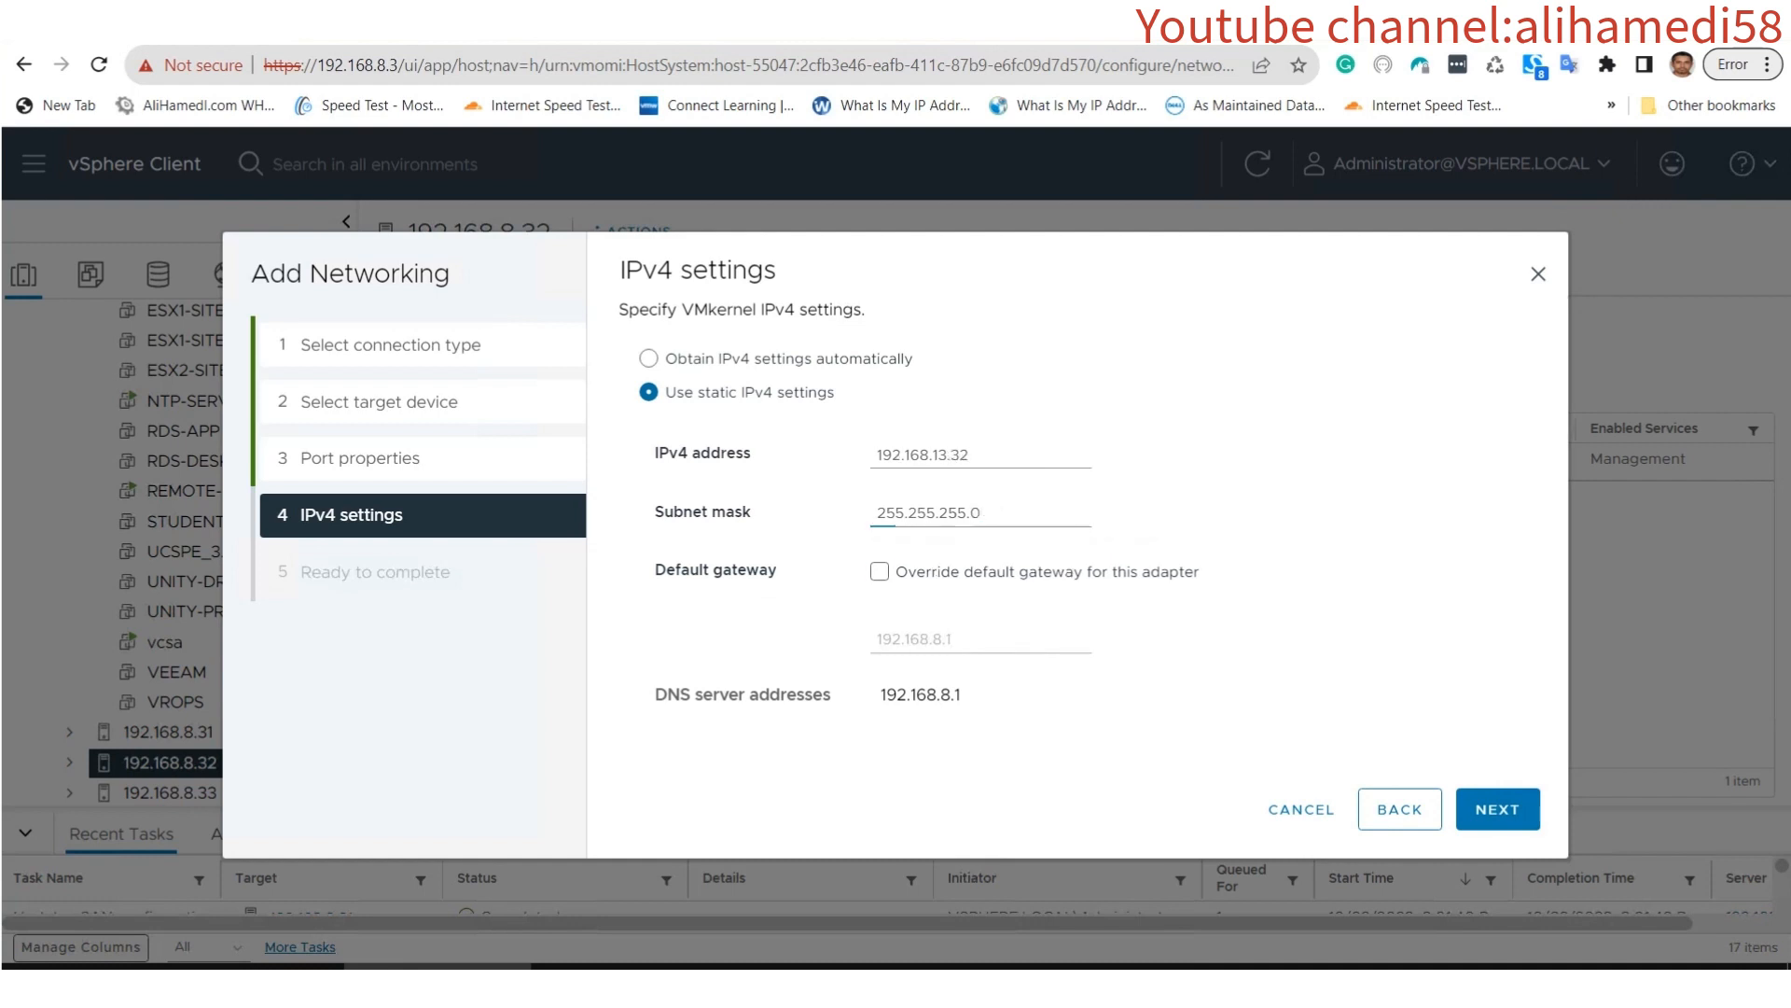
pyautogui.click(957, 639)
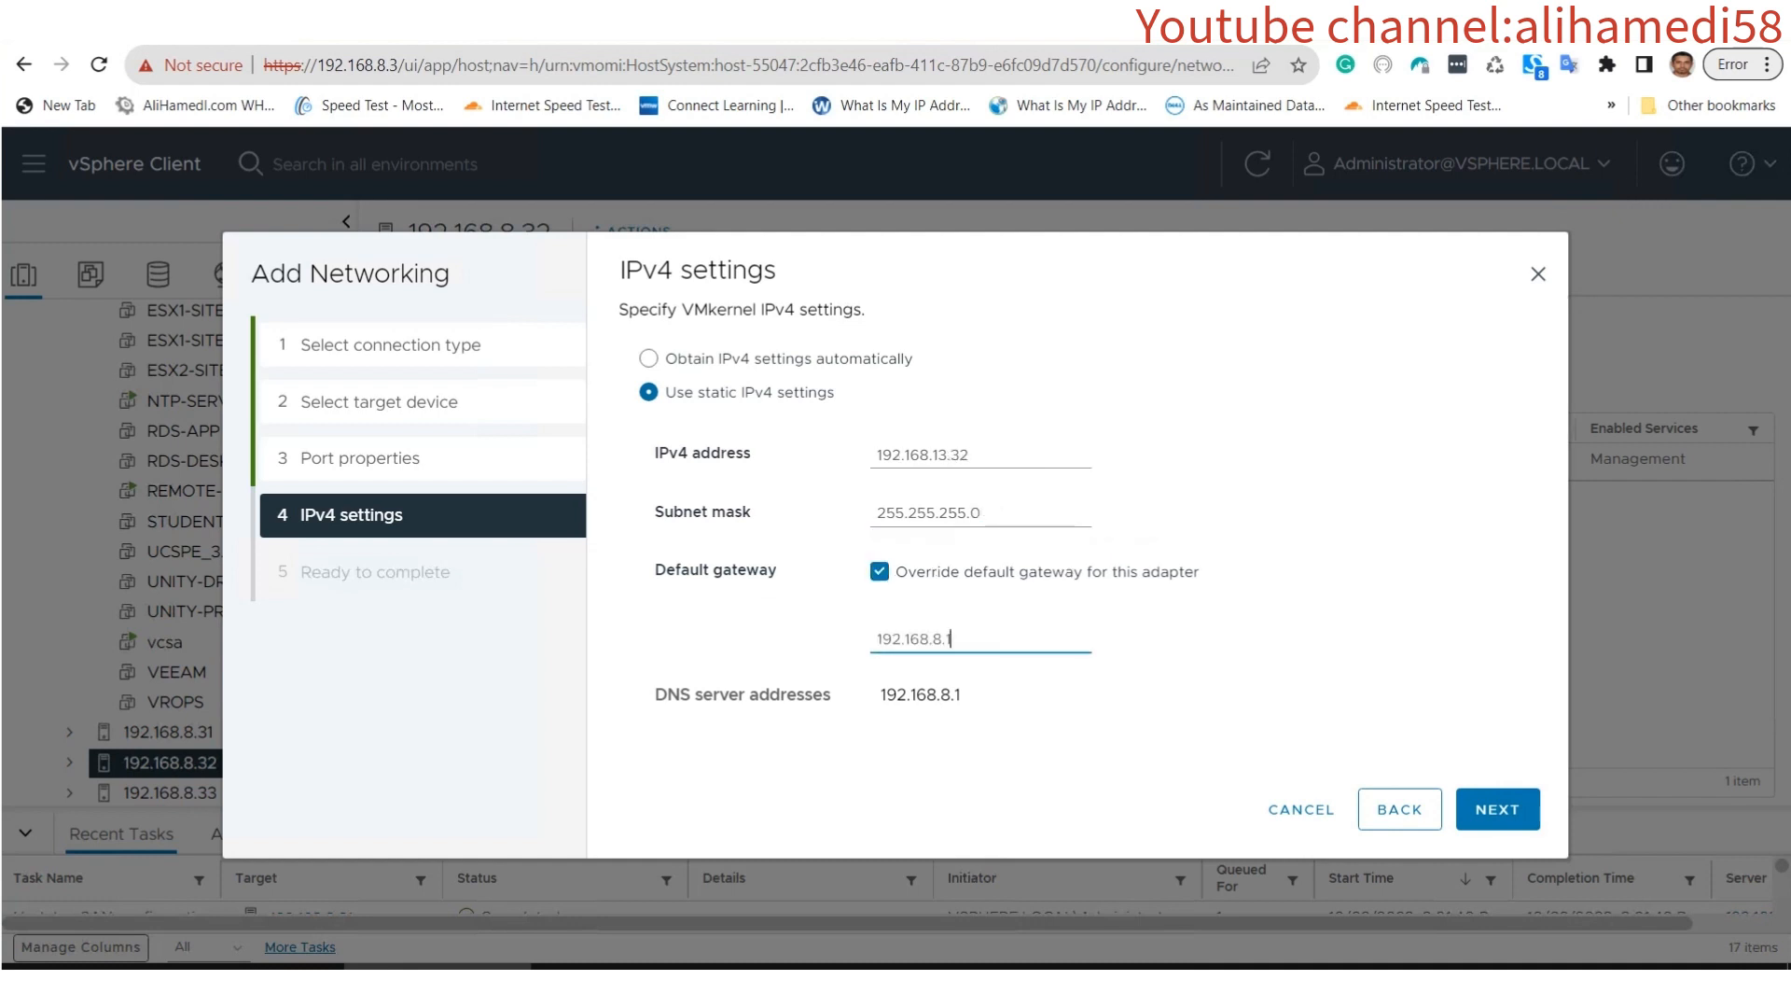
pyautogui.press('BackSpace')
pyautogui.press('BackSpace')
pyautogui.press('BackSpace')
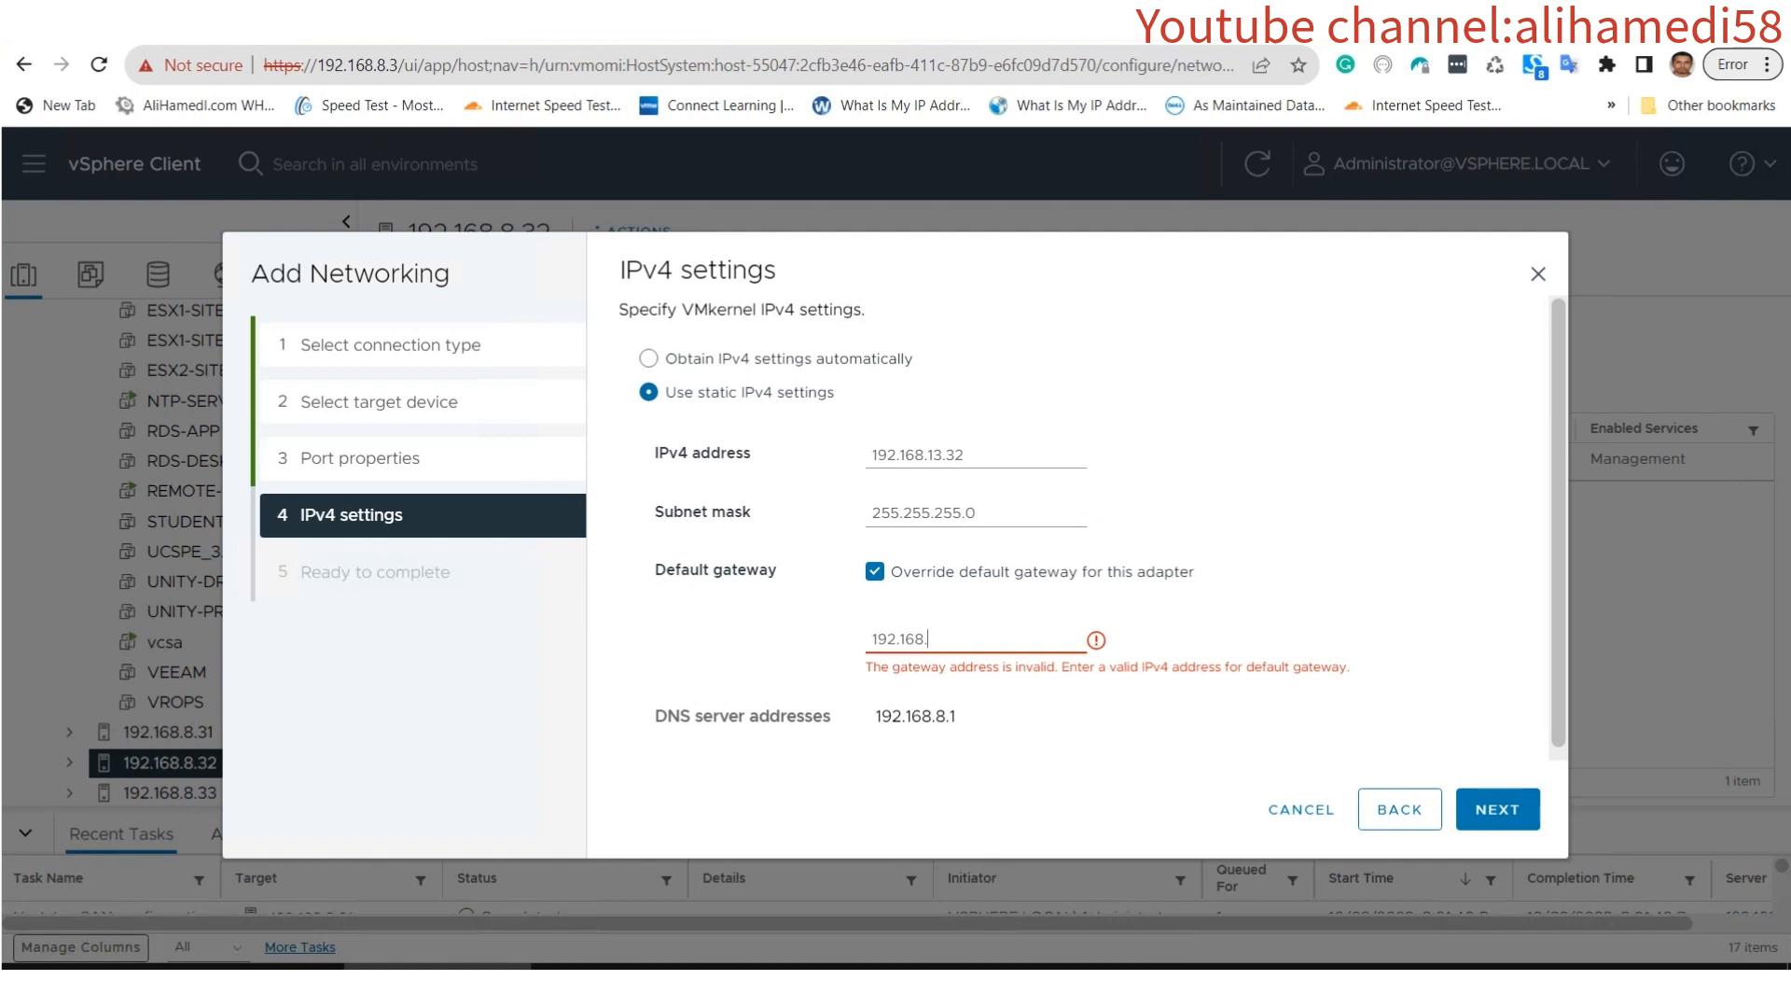
pyautogui.write('13.1')
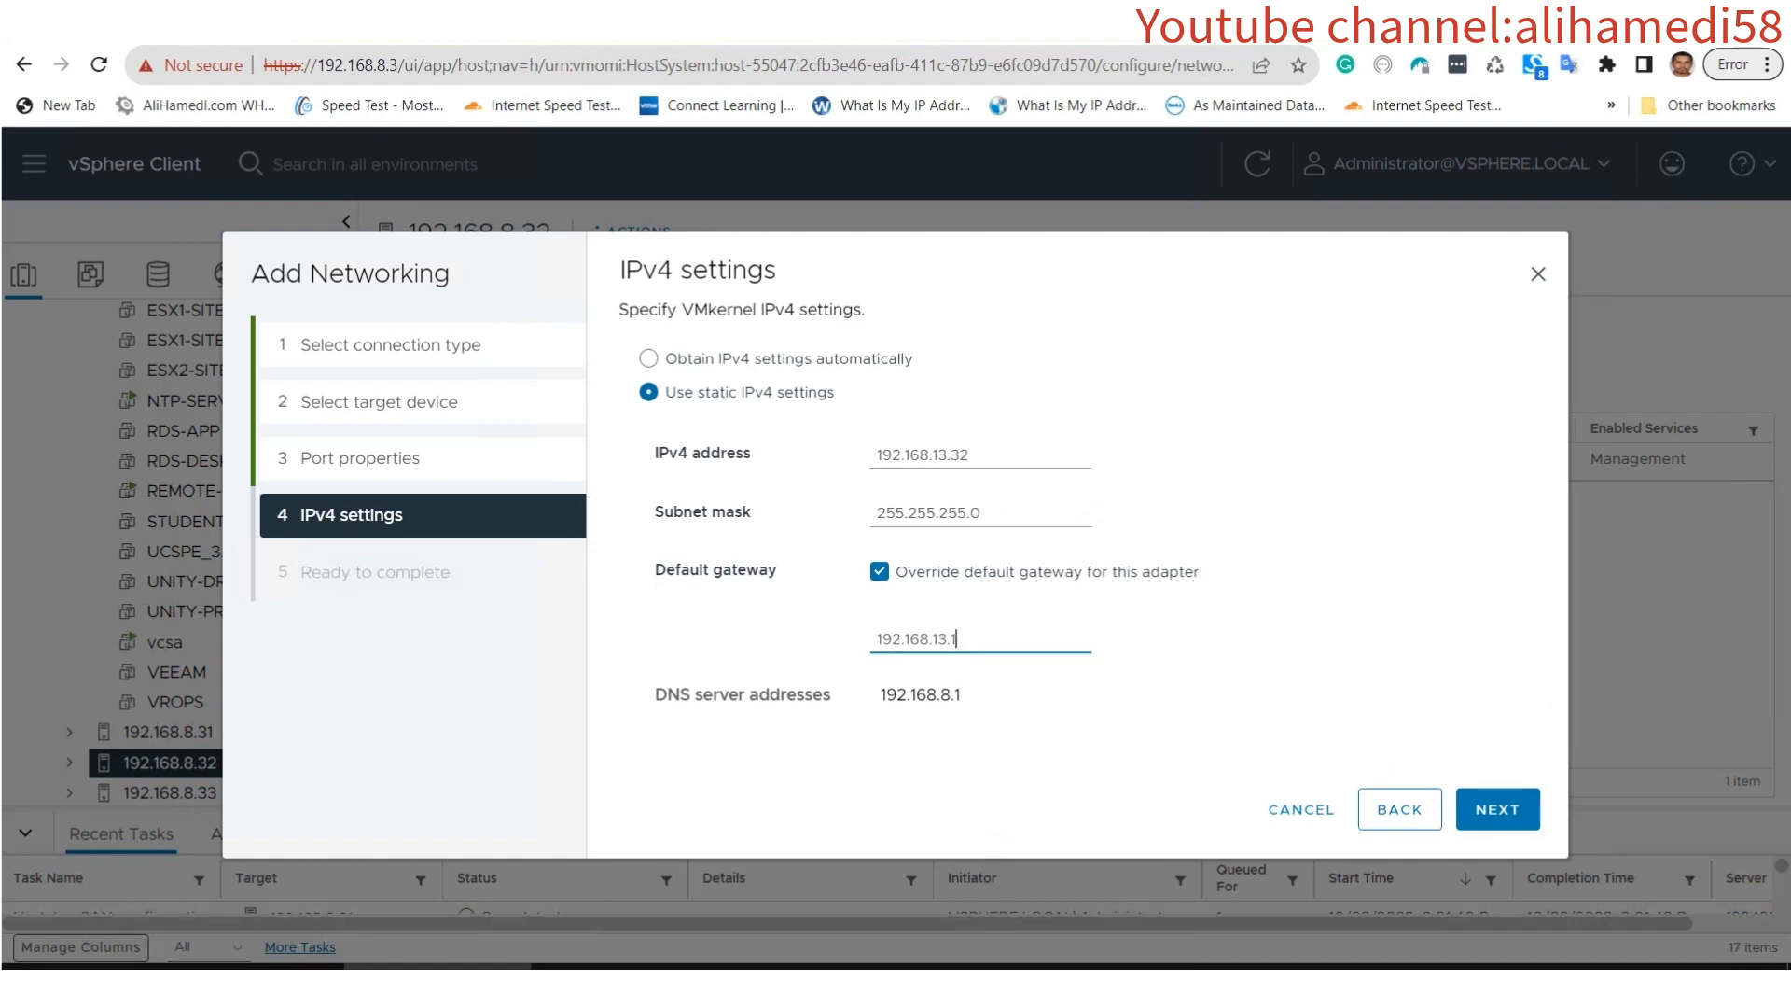
pyautogui.click(1497, 808)
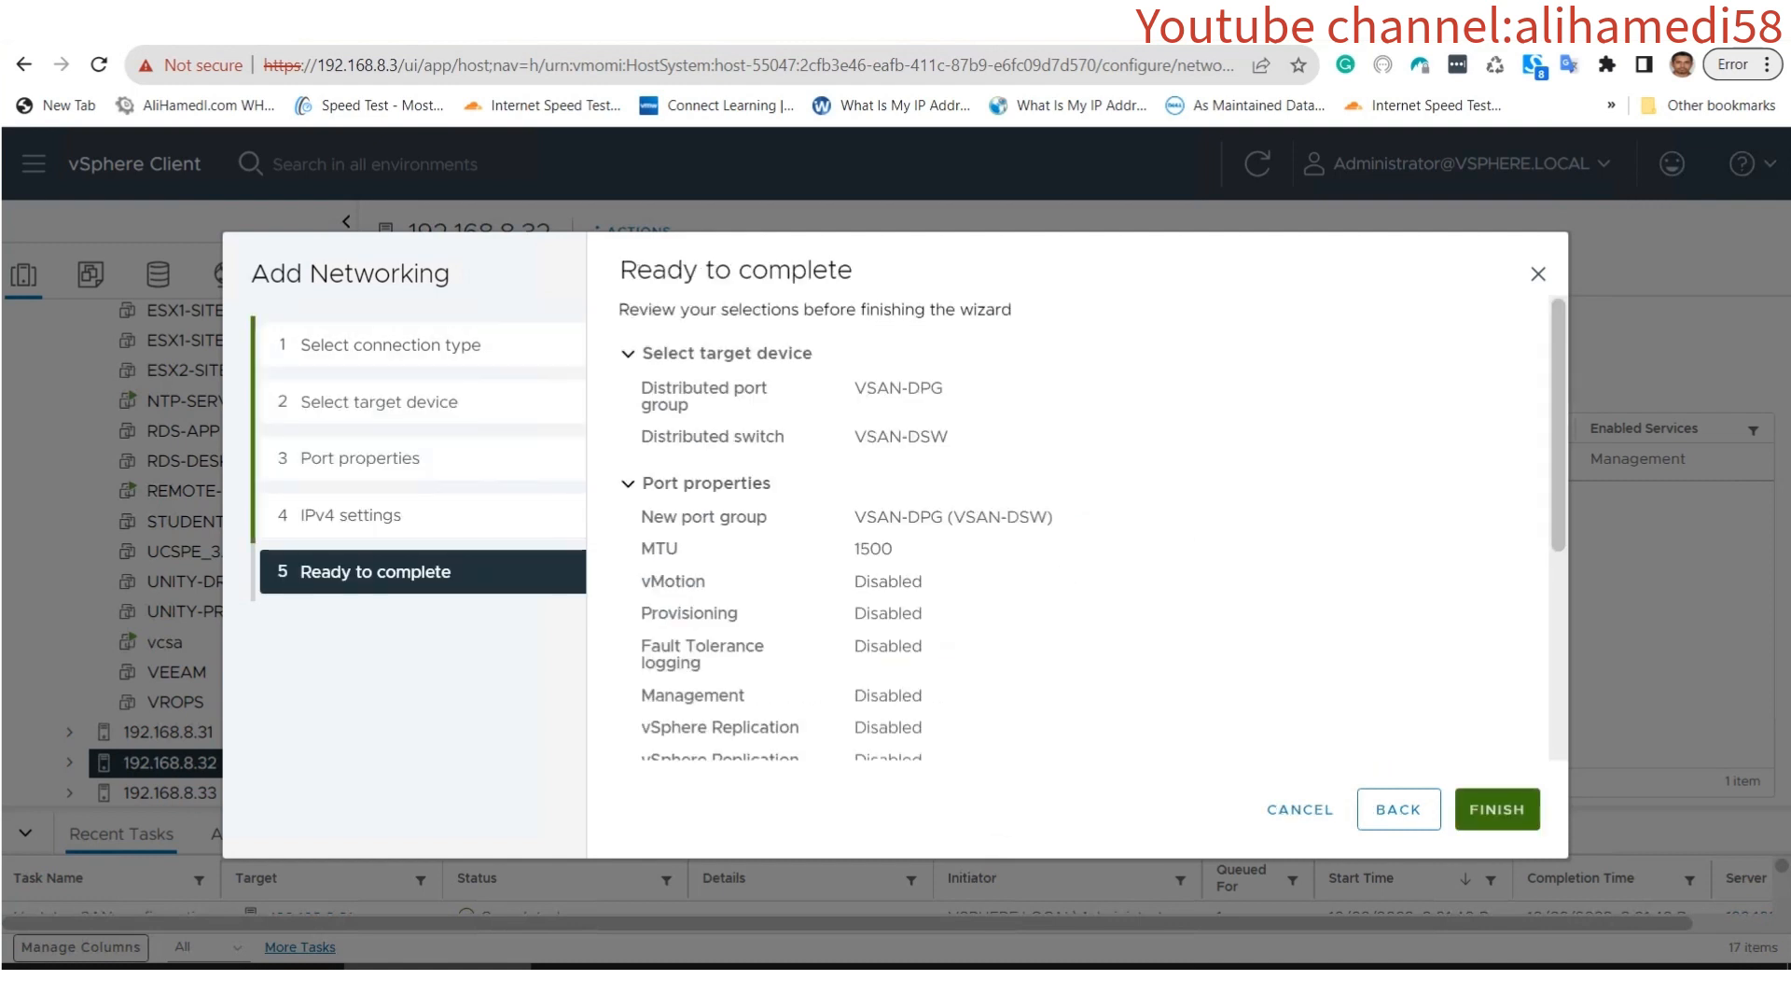
pyautogui.click(1497, 808)
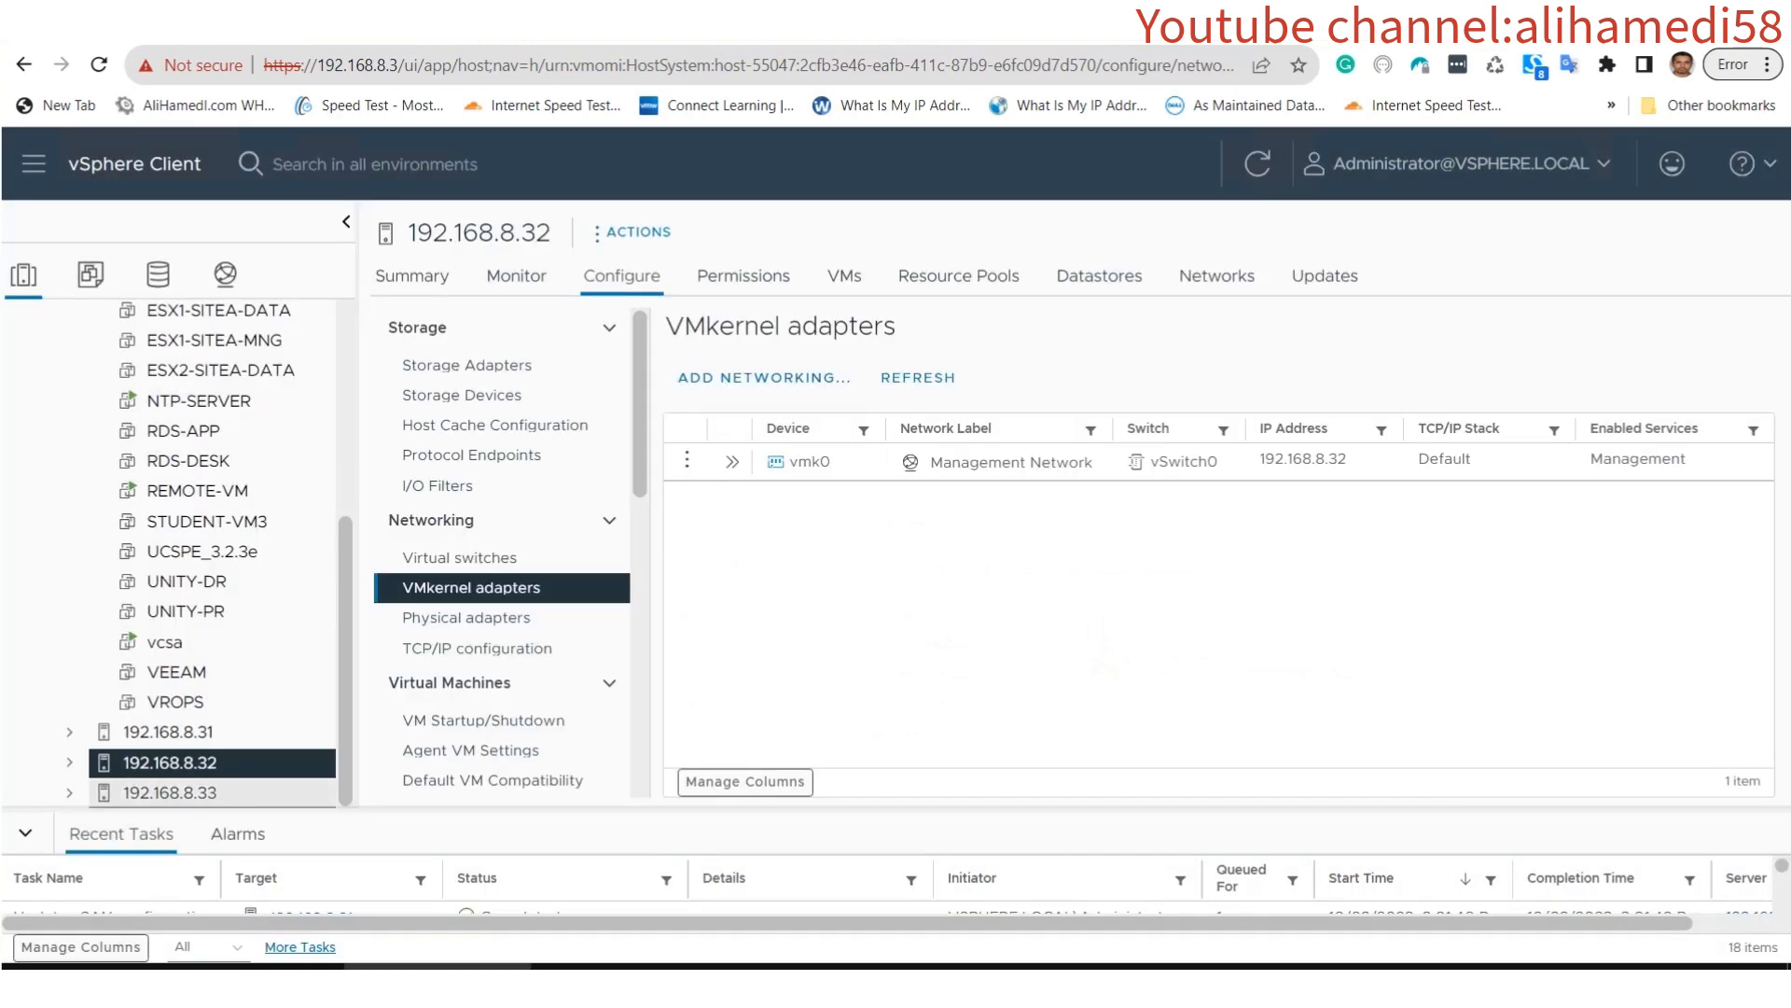
# Start a new VMkernel network adapter on host 192.168.8.33 using the VSAN-DPG network with the vSAN service enabled.
pyautogui.click(170, 793)
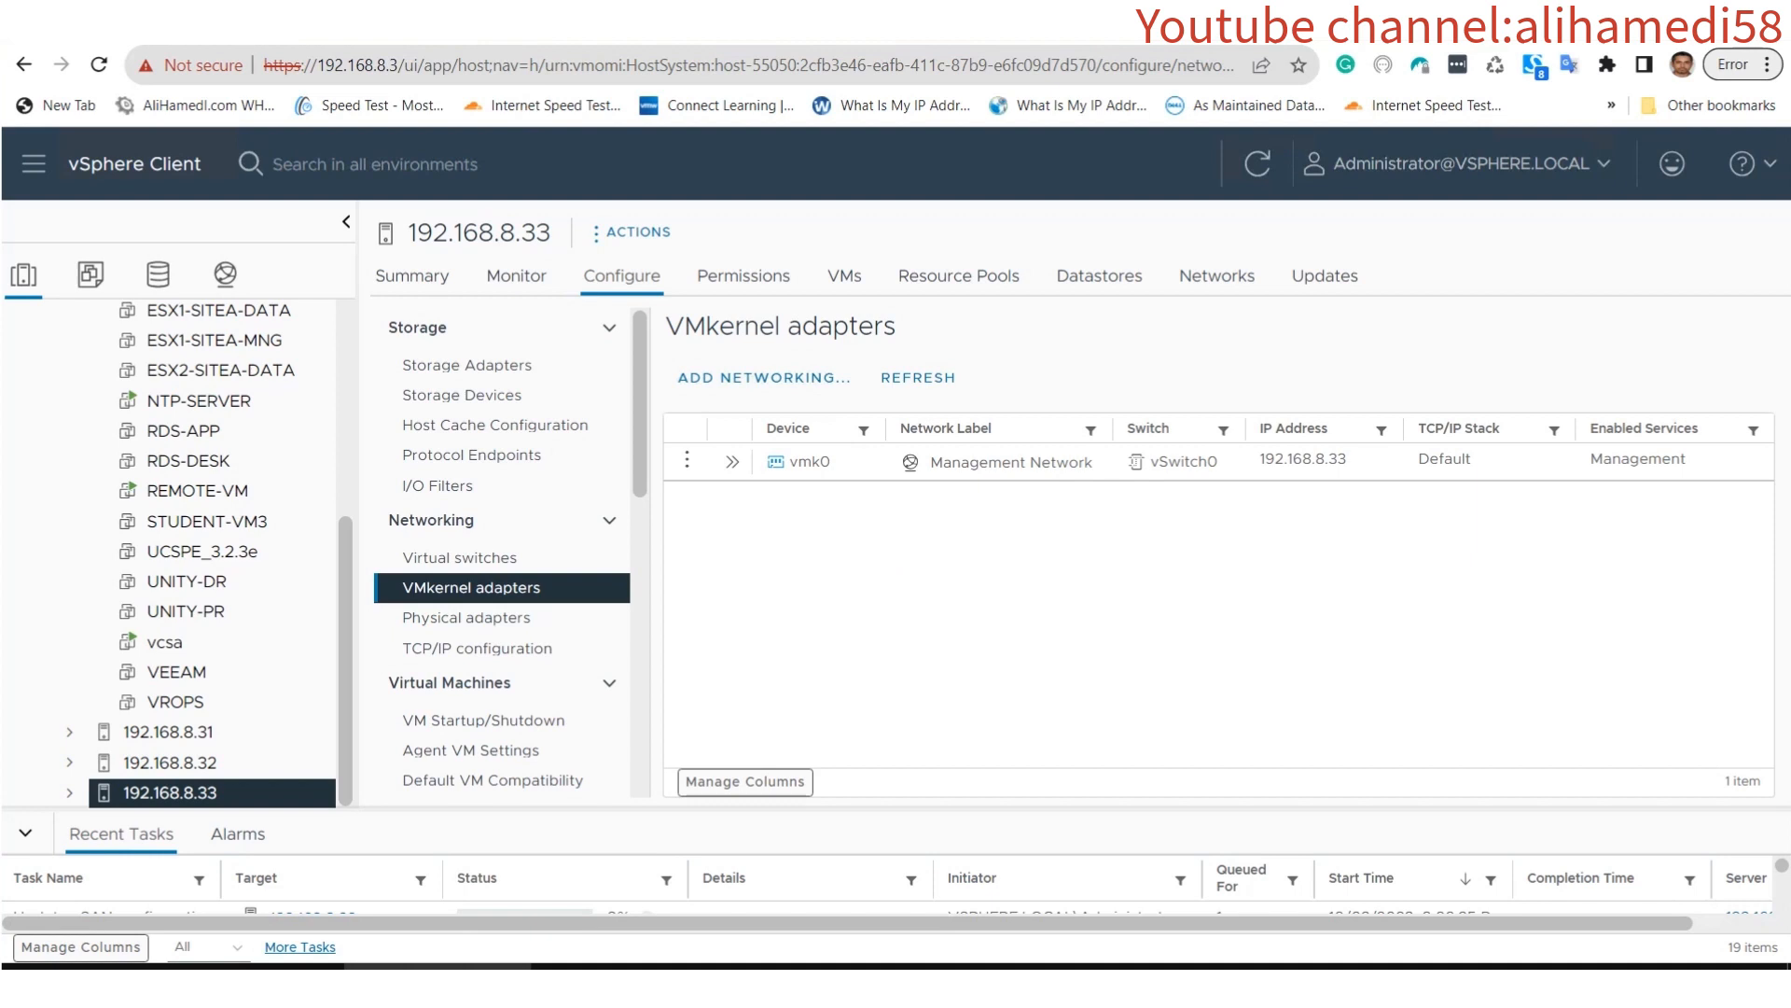
pyautogui.click(764, 377)
pyautogui.click(1498, 809)
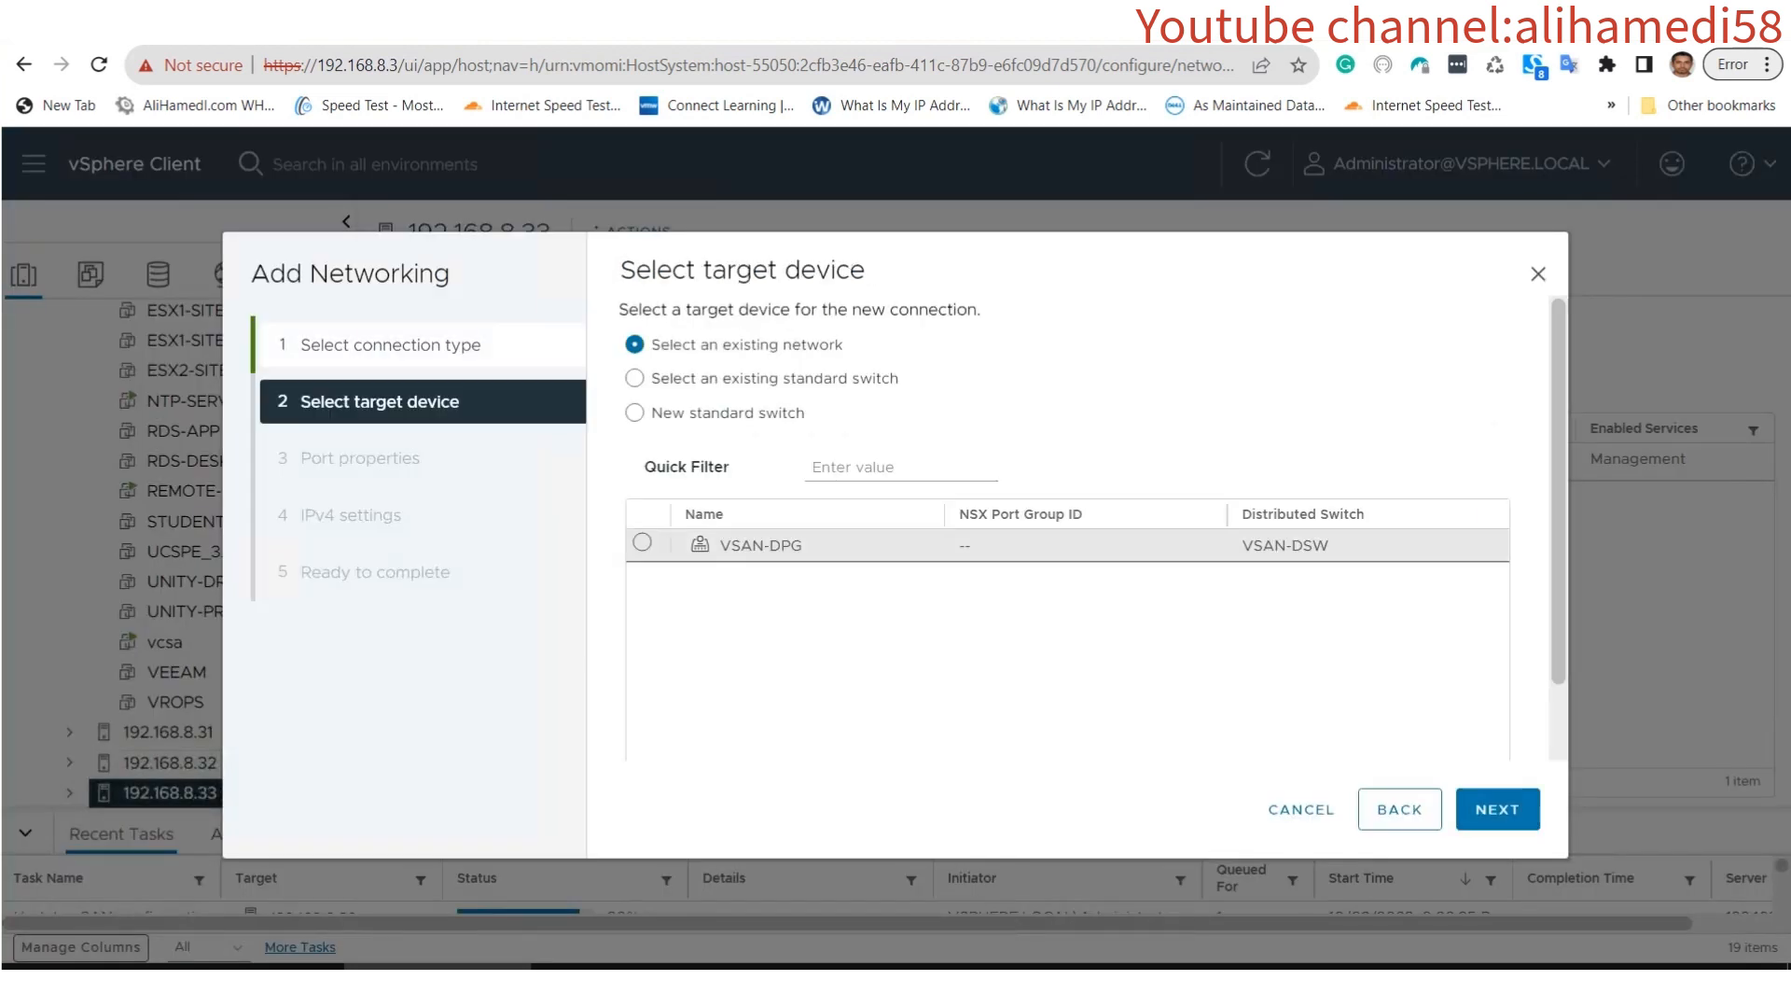
pyautogui.click(642, 543)
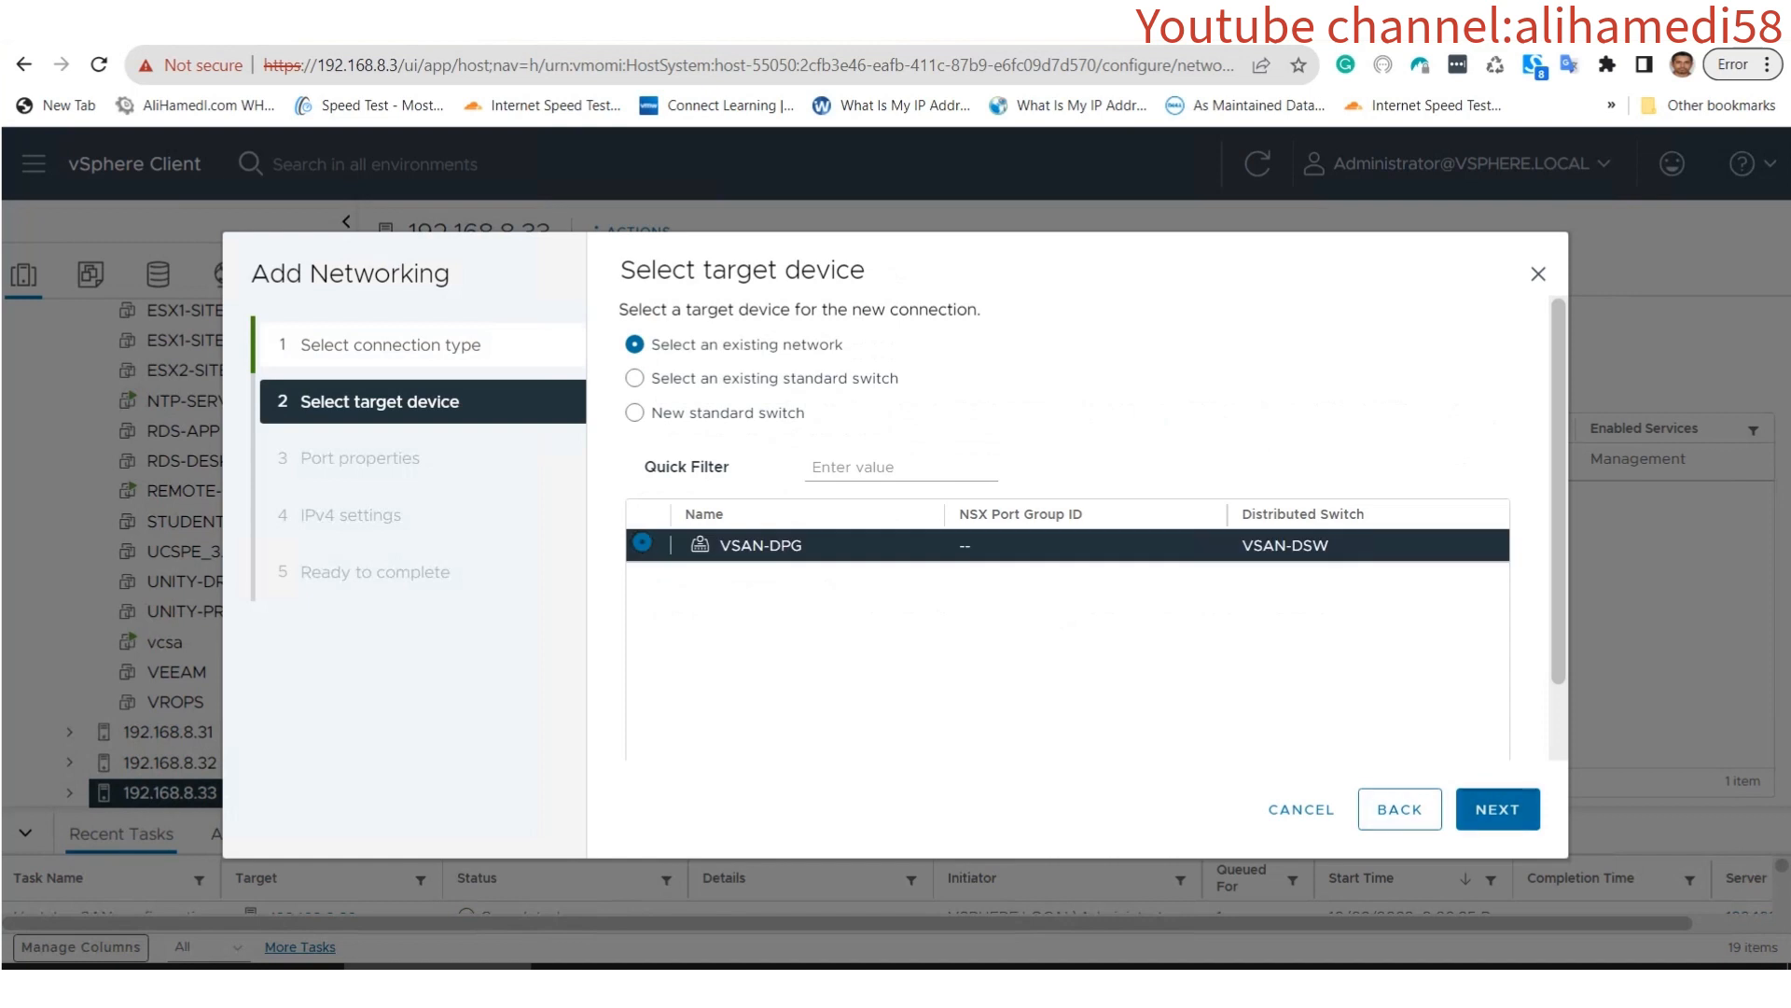
pyautogui.click(1497, 808)
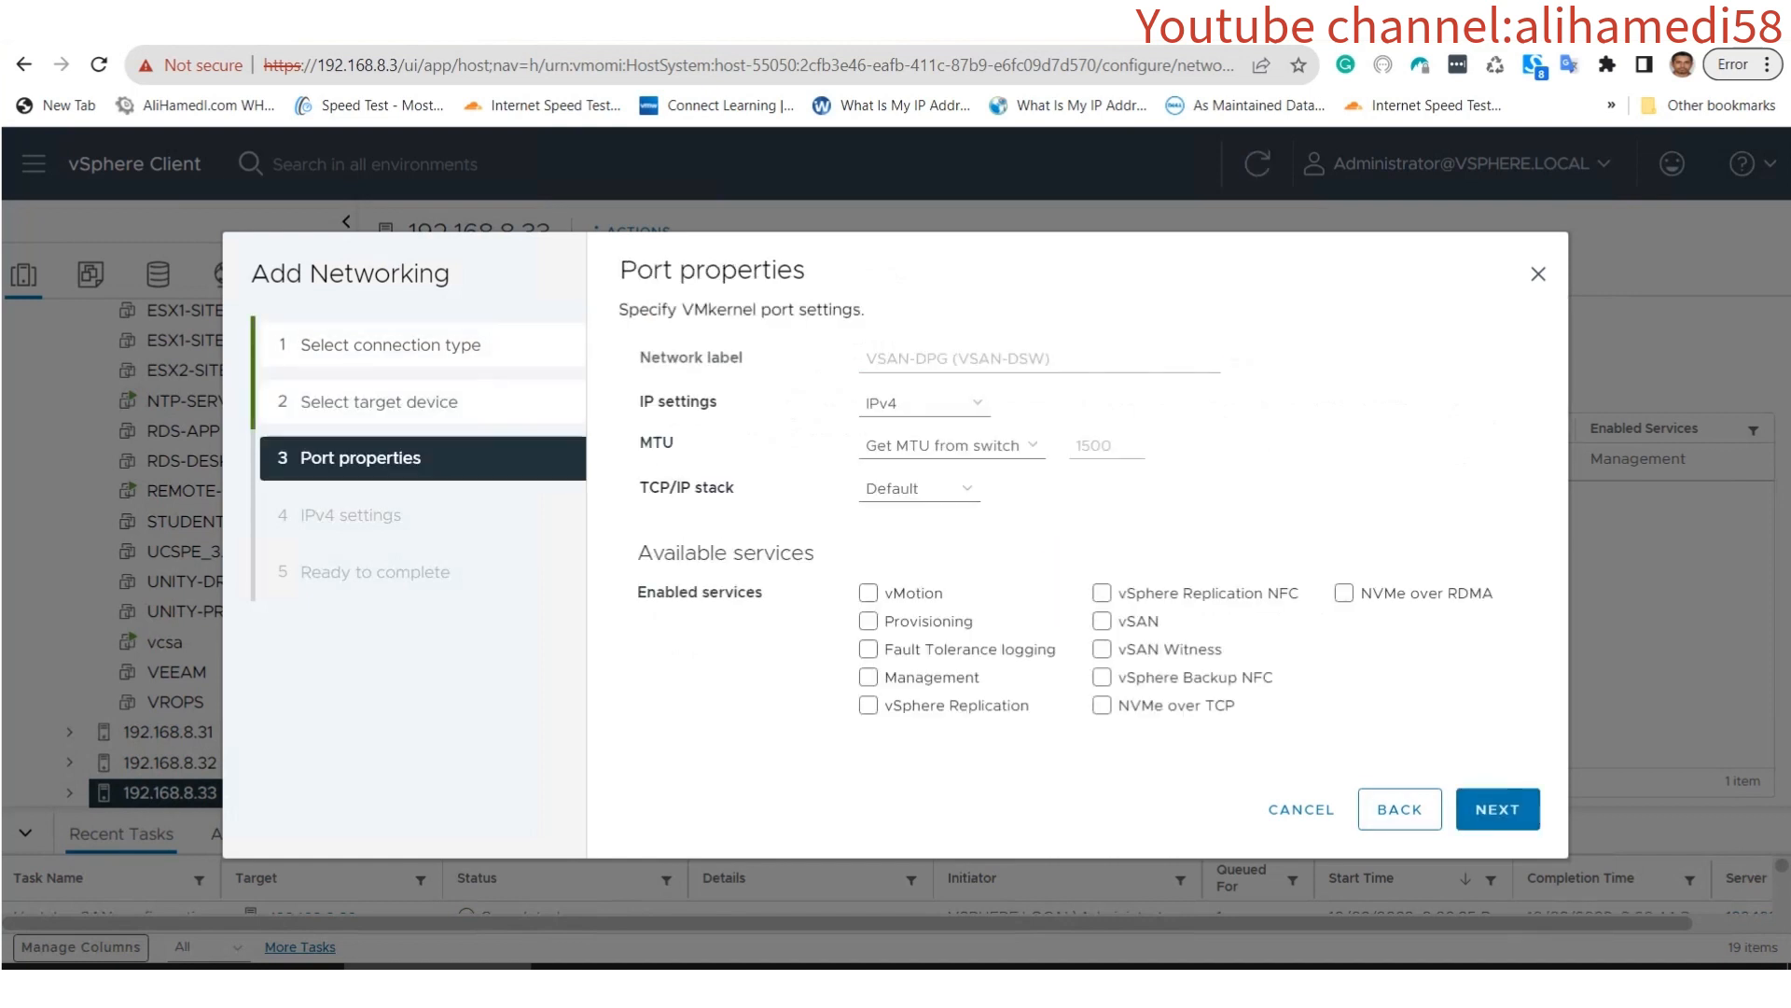
pyautogui.click(1101, 621)
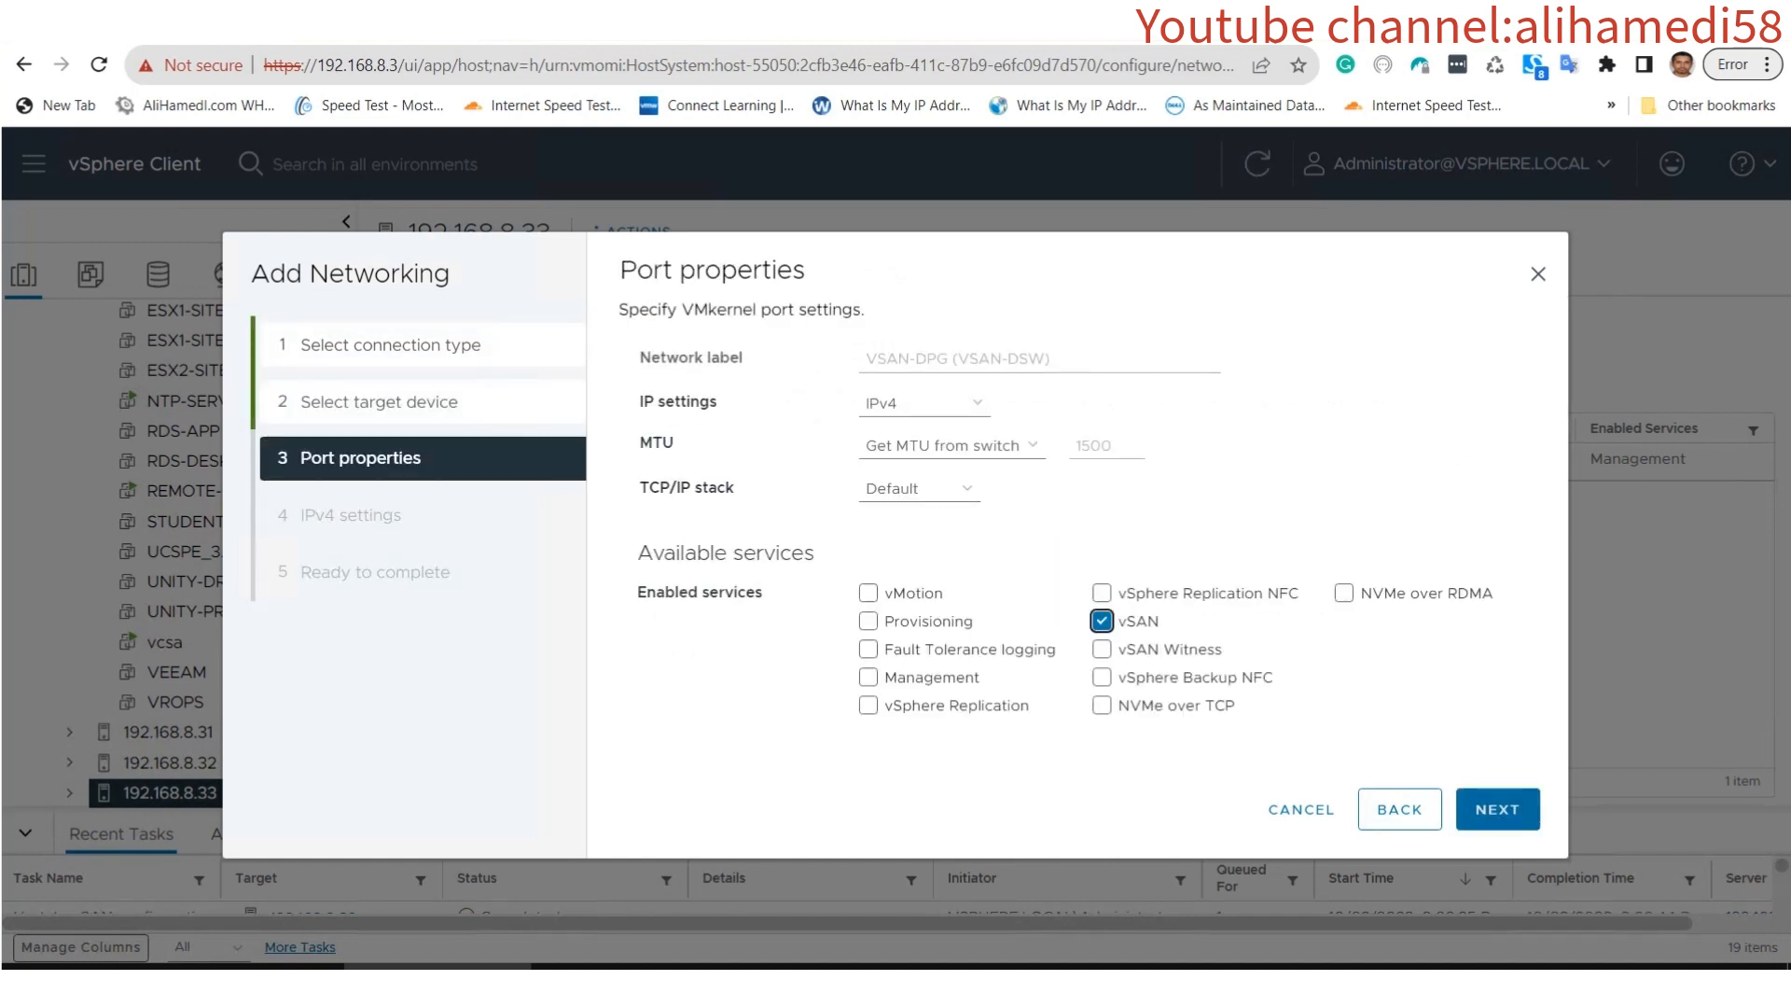
pyautogui.click(1498, 809)
# Give the VMkernel adapter the static IPv4 address 192.168.13.33 with subnet mask 255.255.255.0.
pyautogui.click(648, 392)
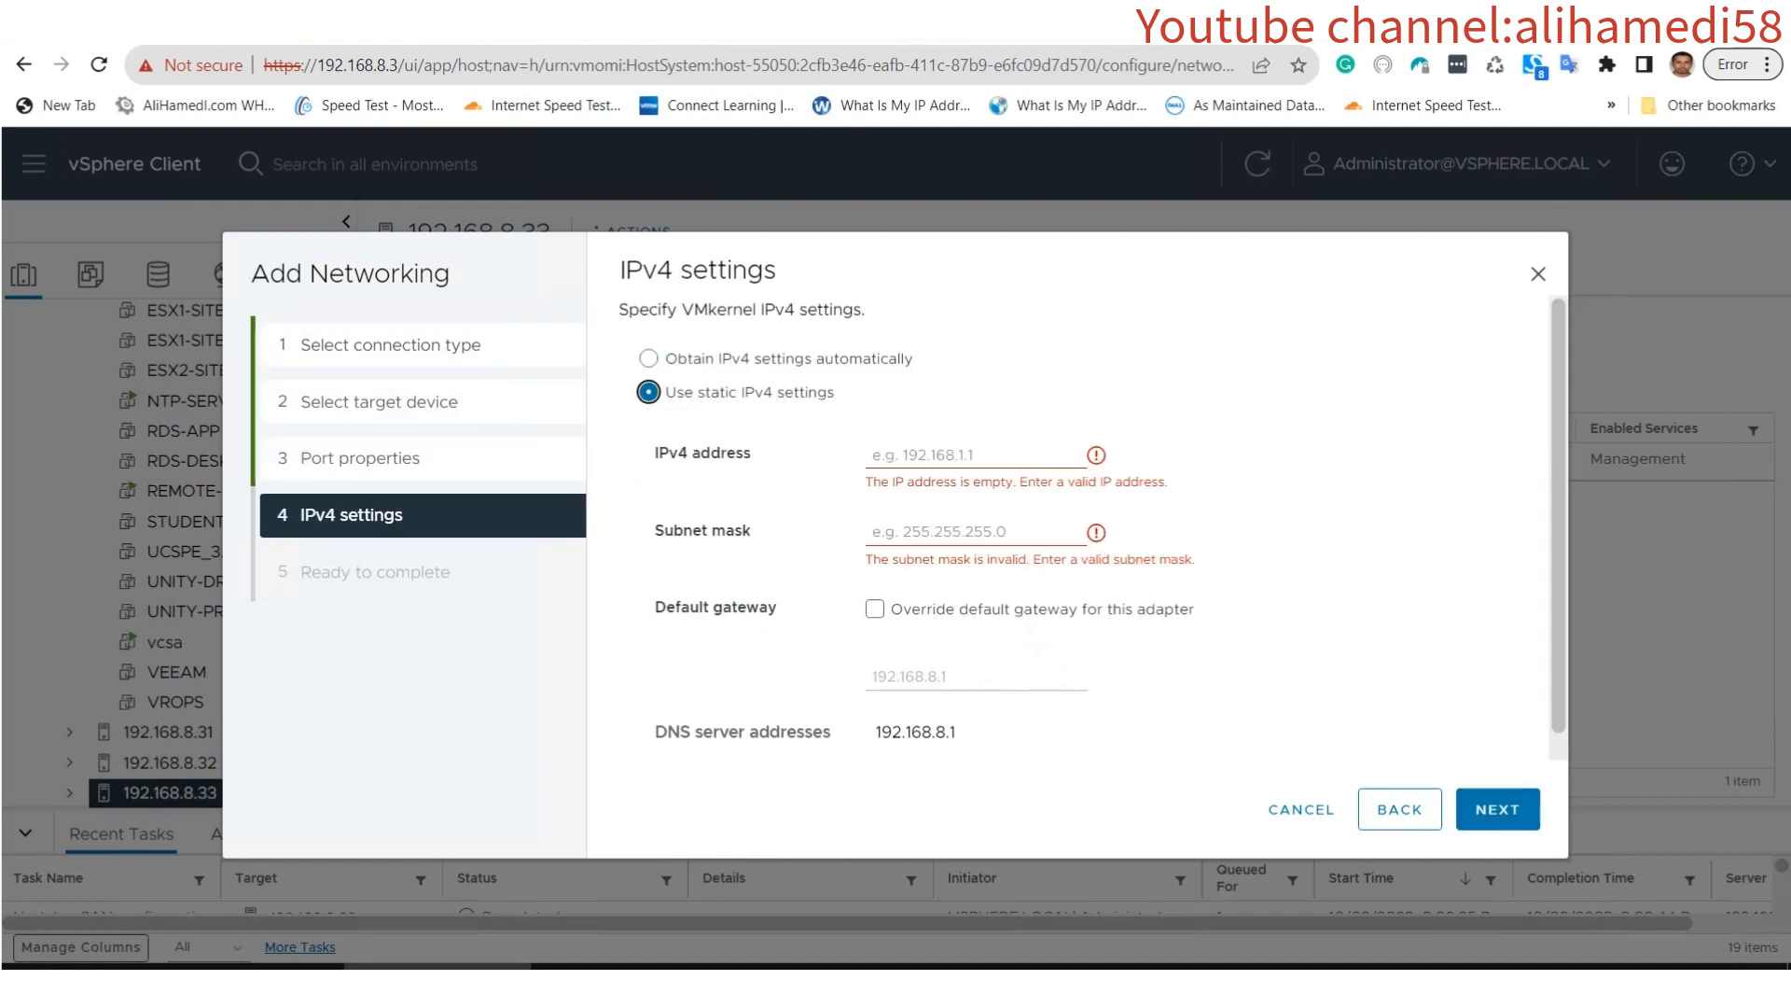
pyautogui.click(933, 455)
pyautogui.write('1')
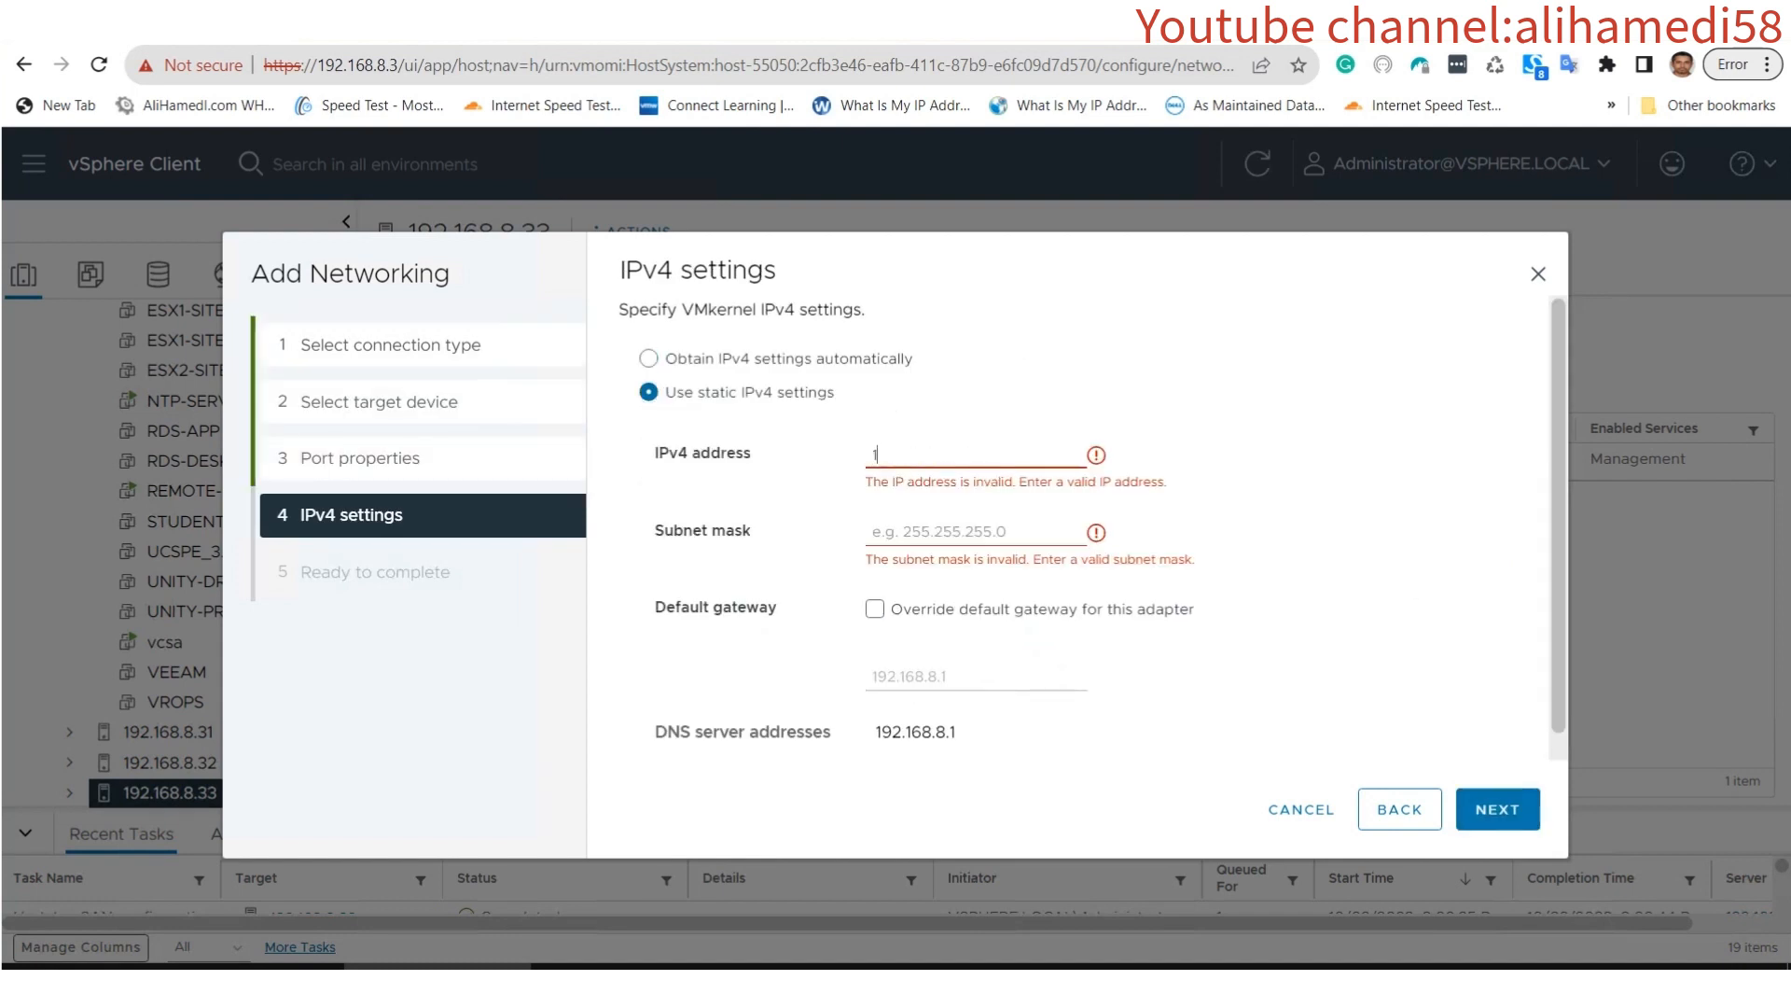
pyautogui.write('92.168.13.33')
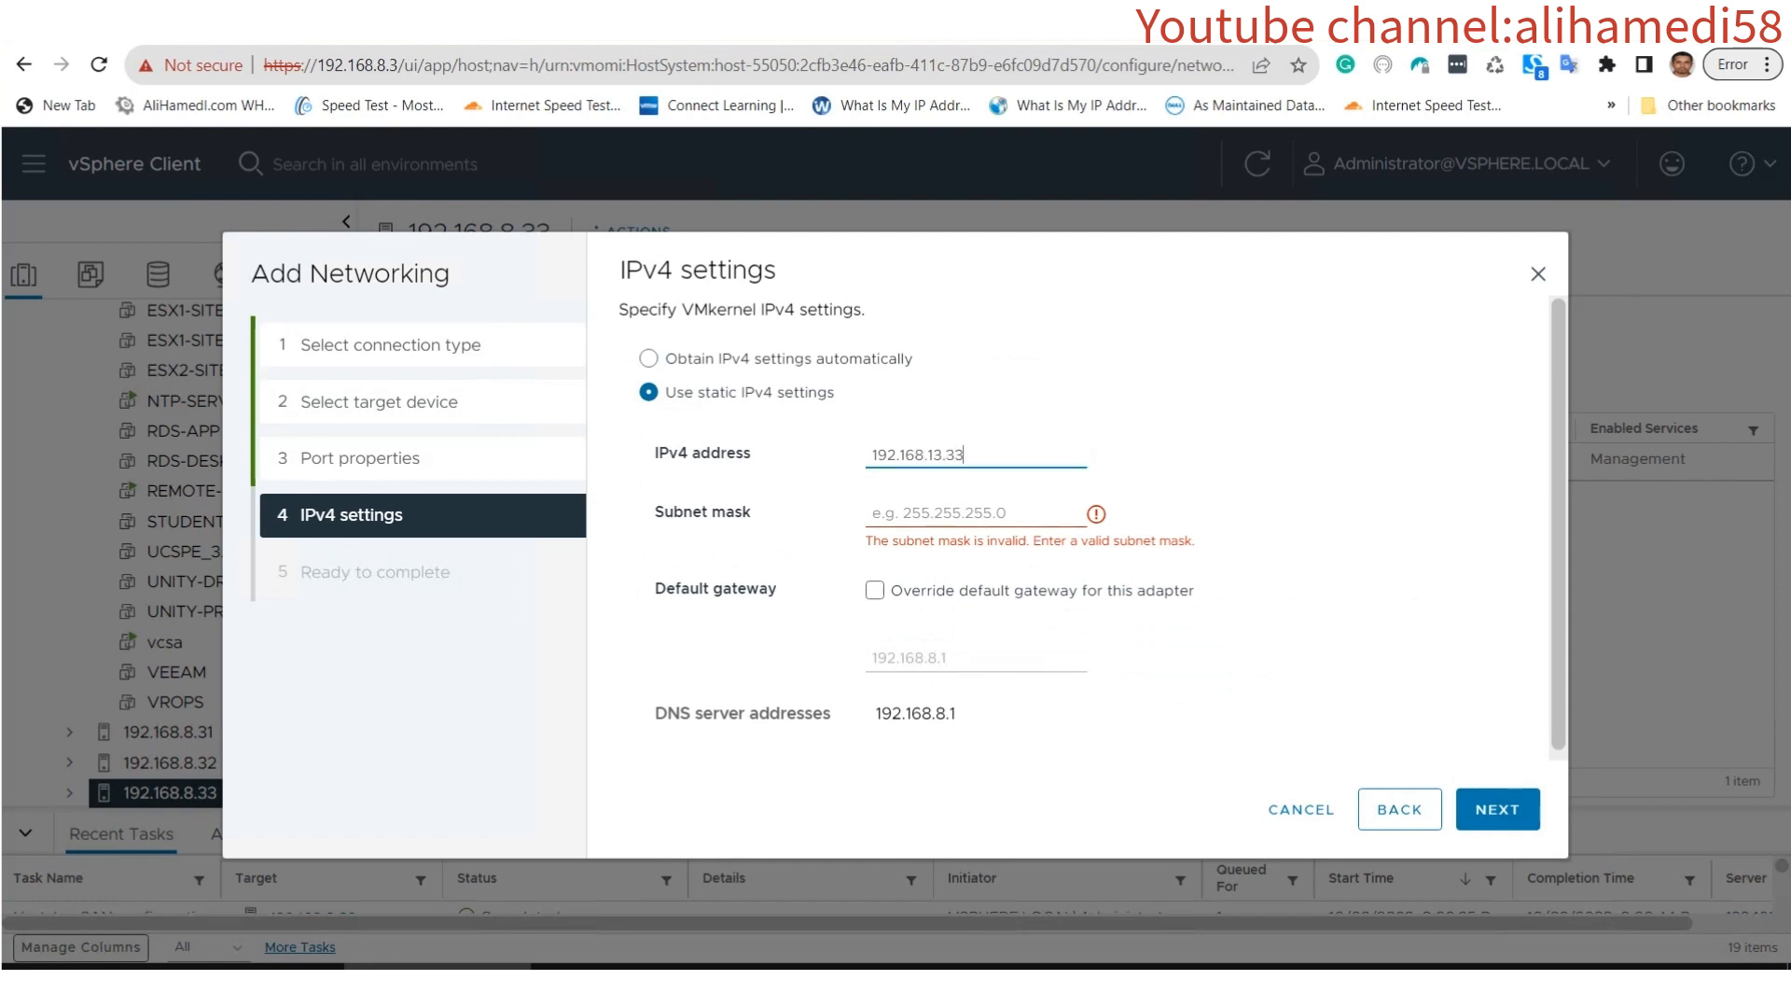
pyautogui.press('Tab')
pyautogui.write('2')
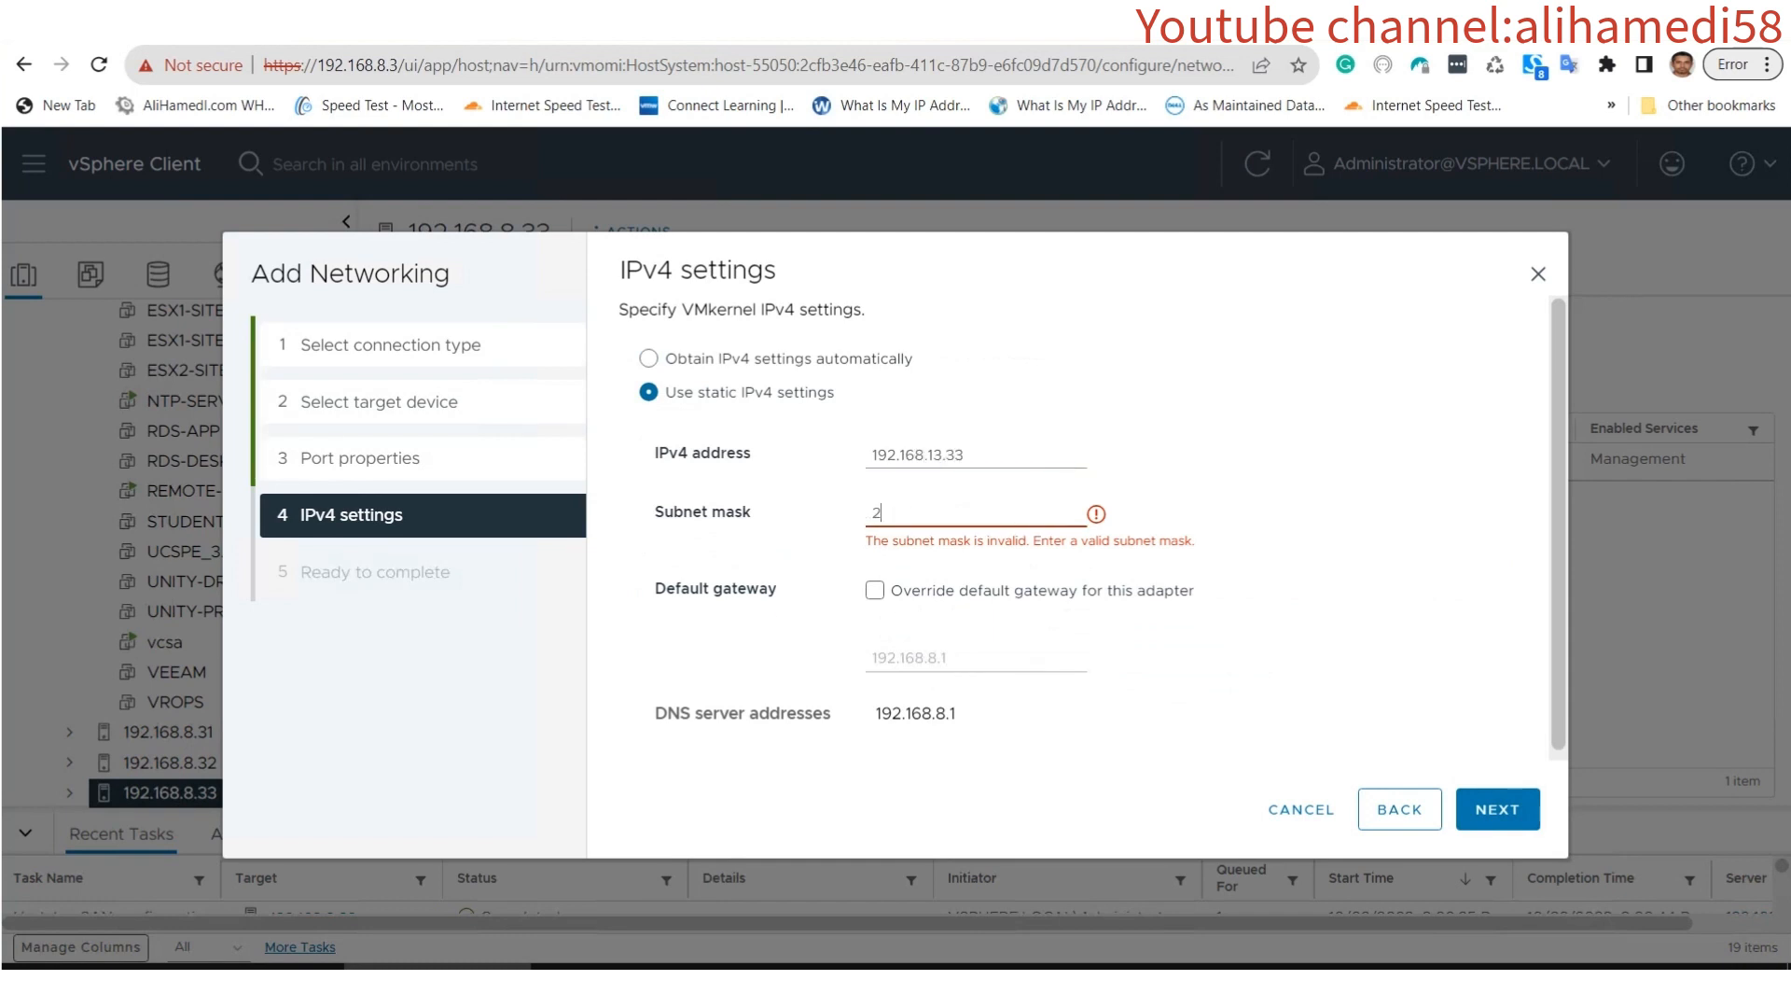
pyautogui.write('55.255.255.0')
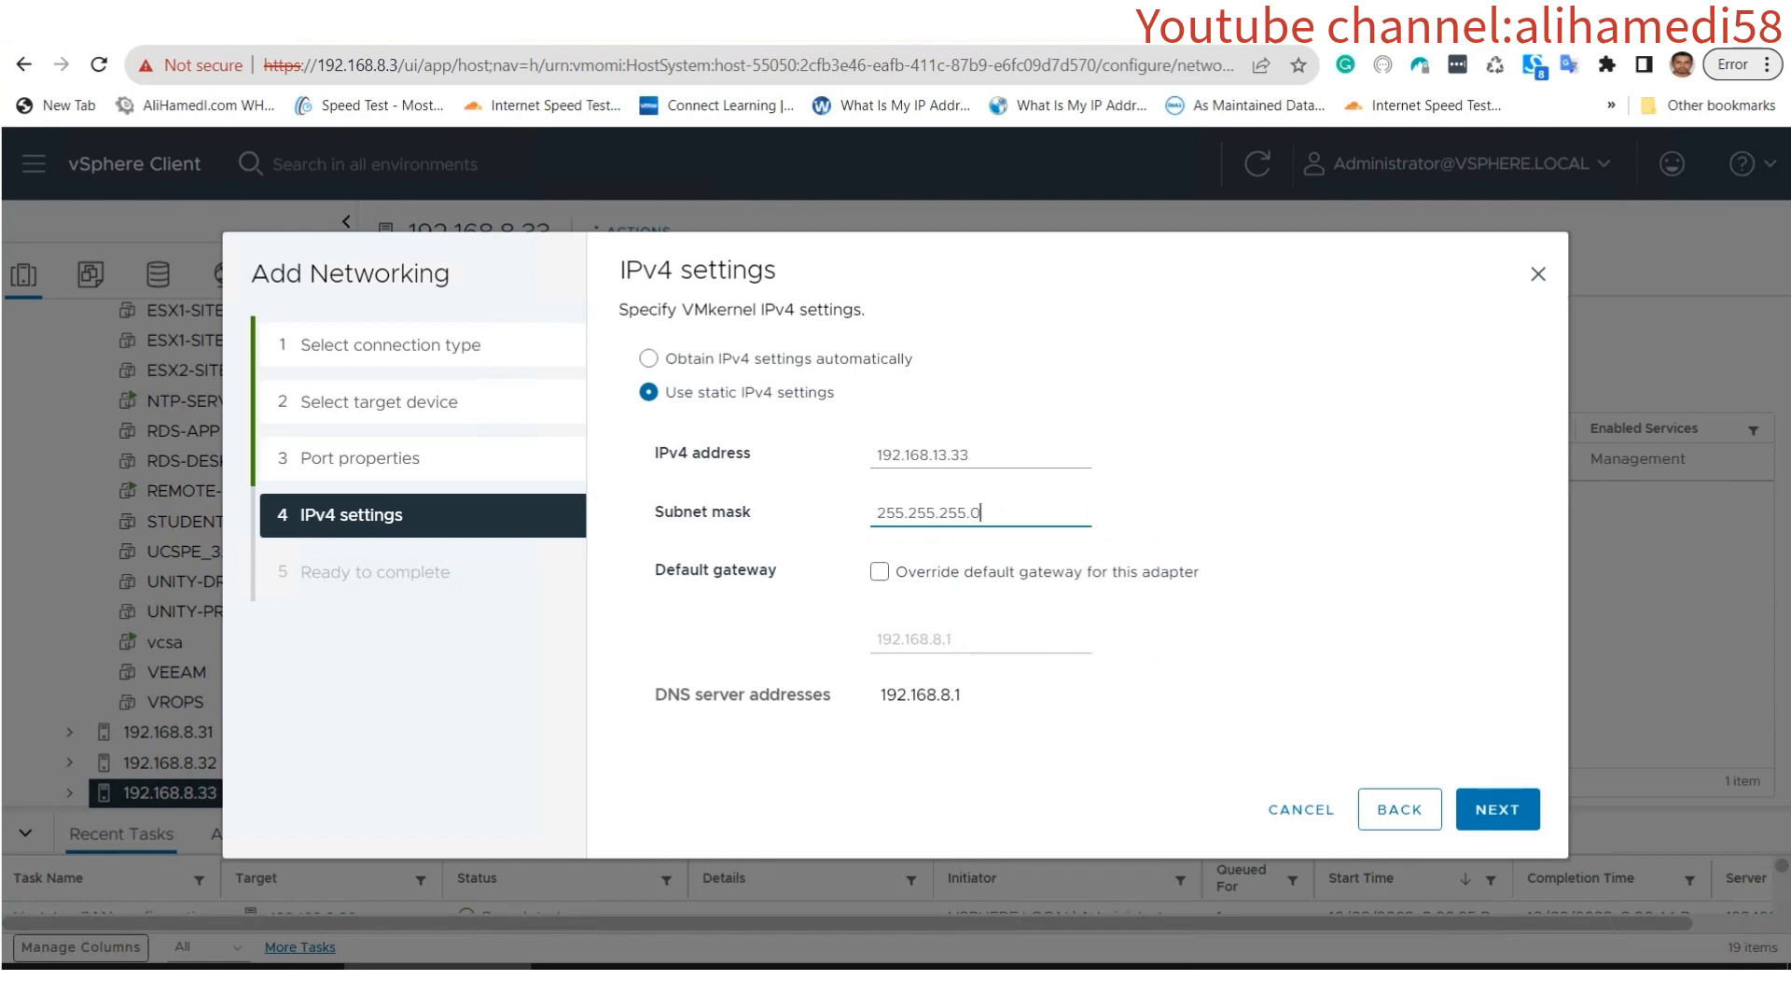
# Override the default gateway with 192.168.13.1 and finish creating the VMkernel adapter on host 192.168.8.33.
pyautogui.press('Tab')
pyautogui.press('space')
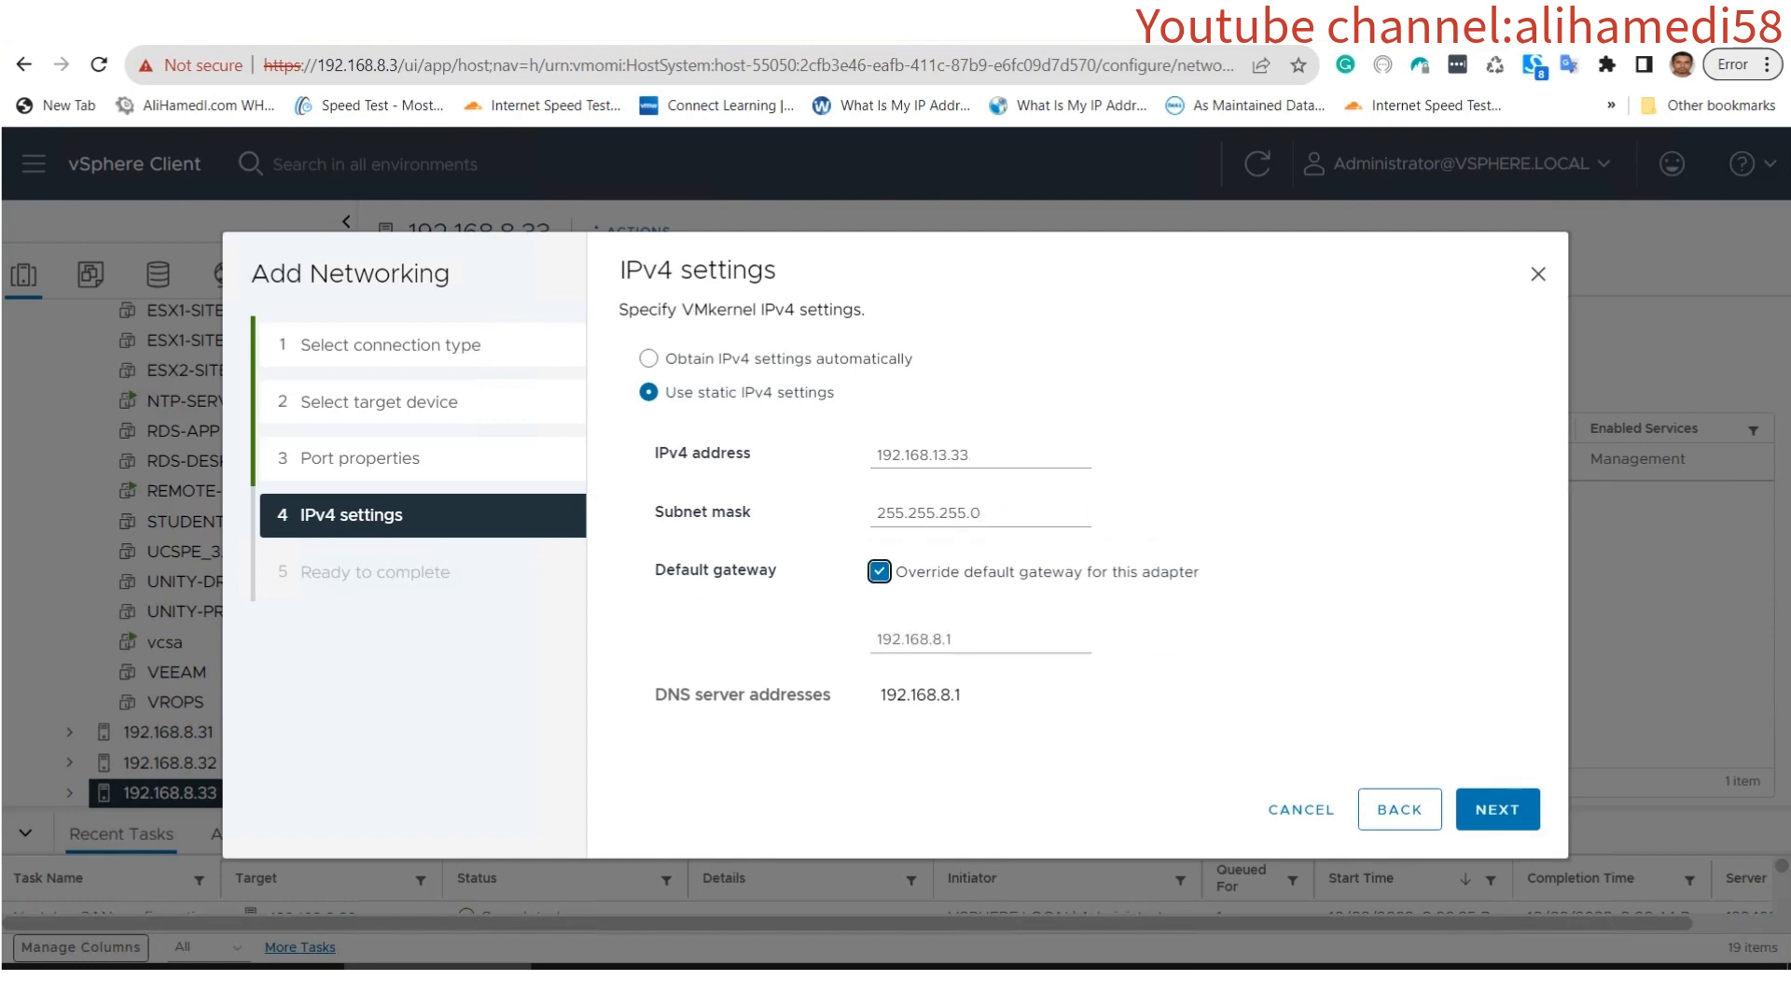
pyautogui.click(904, 639)
pyautogui.doubleClick(950, 638)
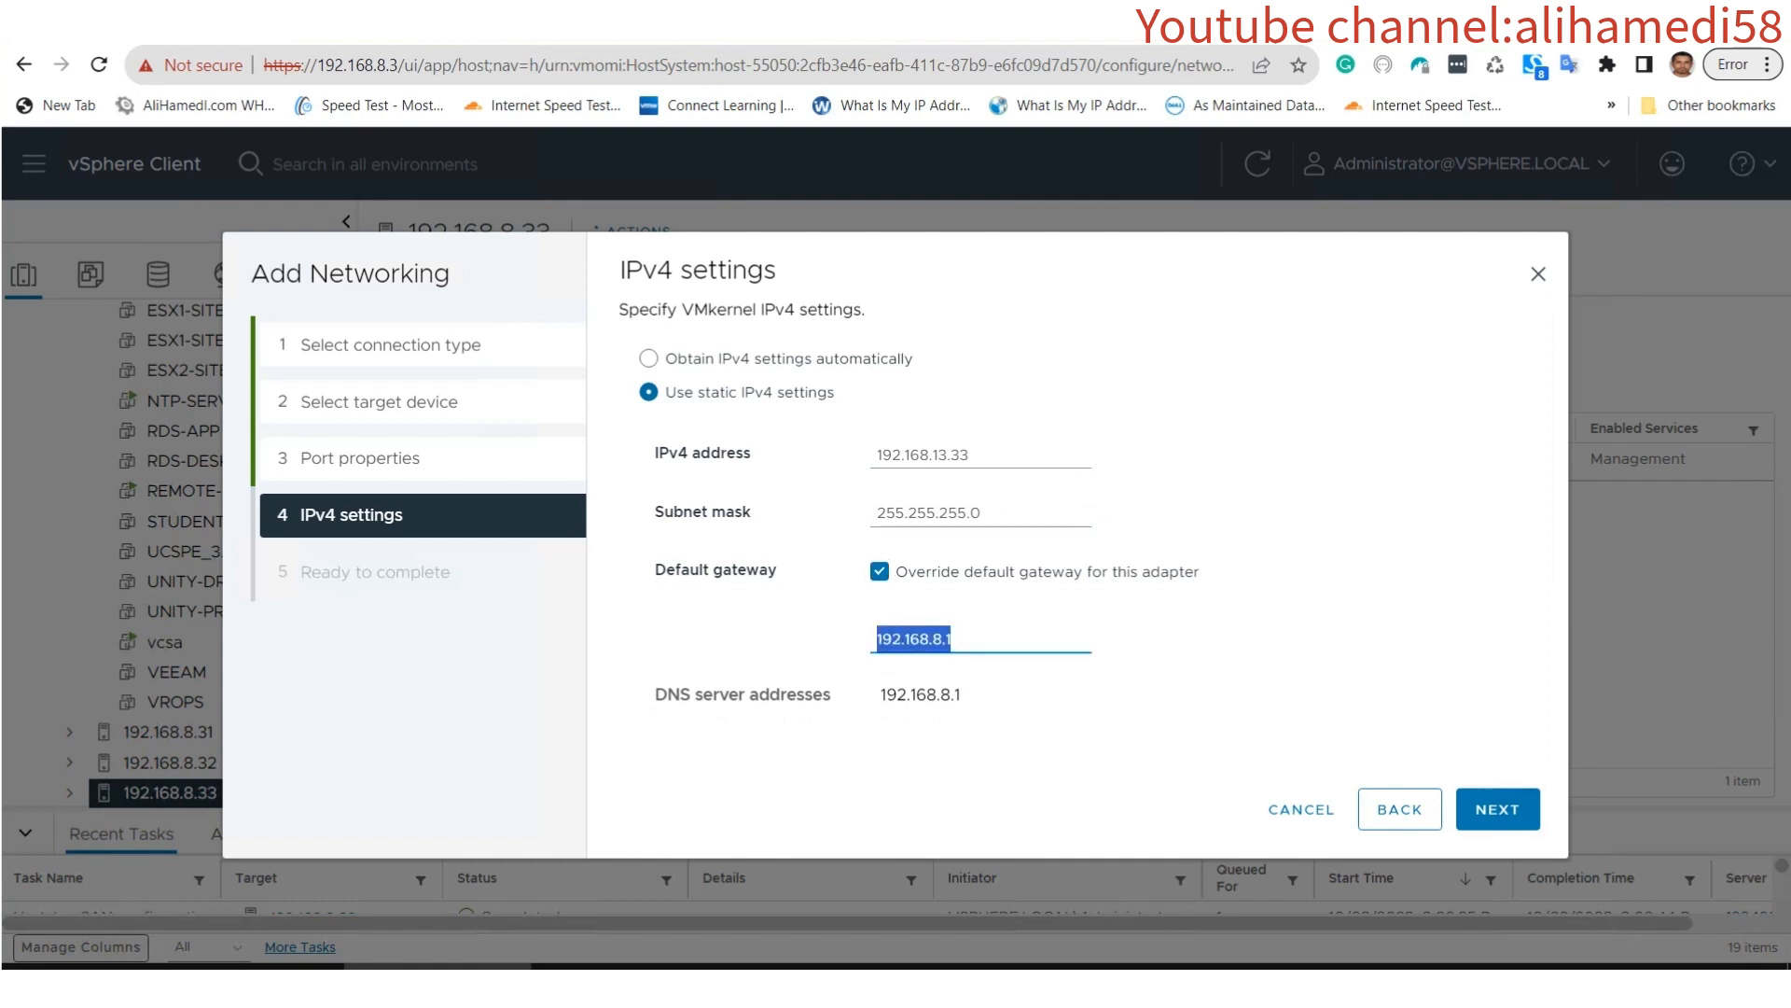
pyautogui.write('192.')
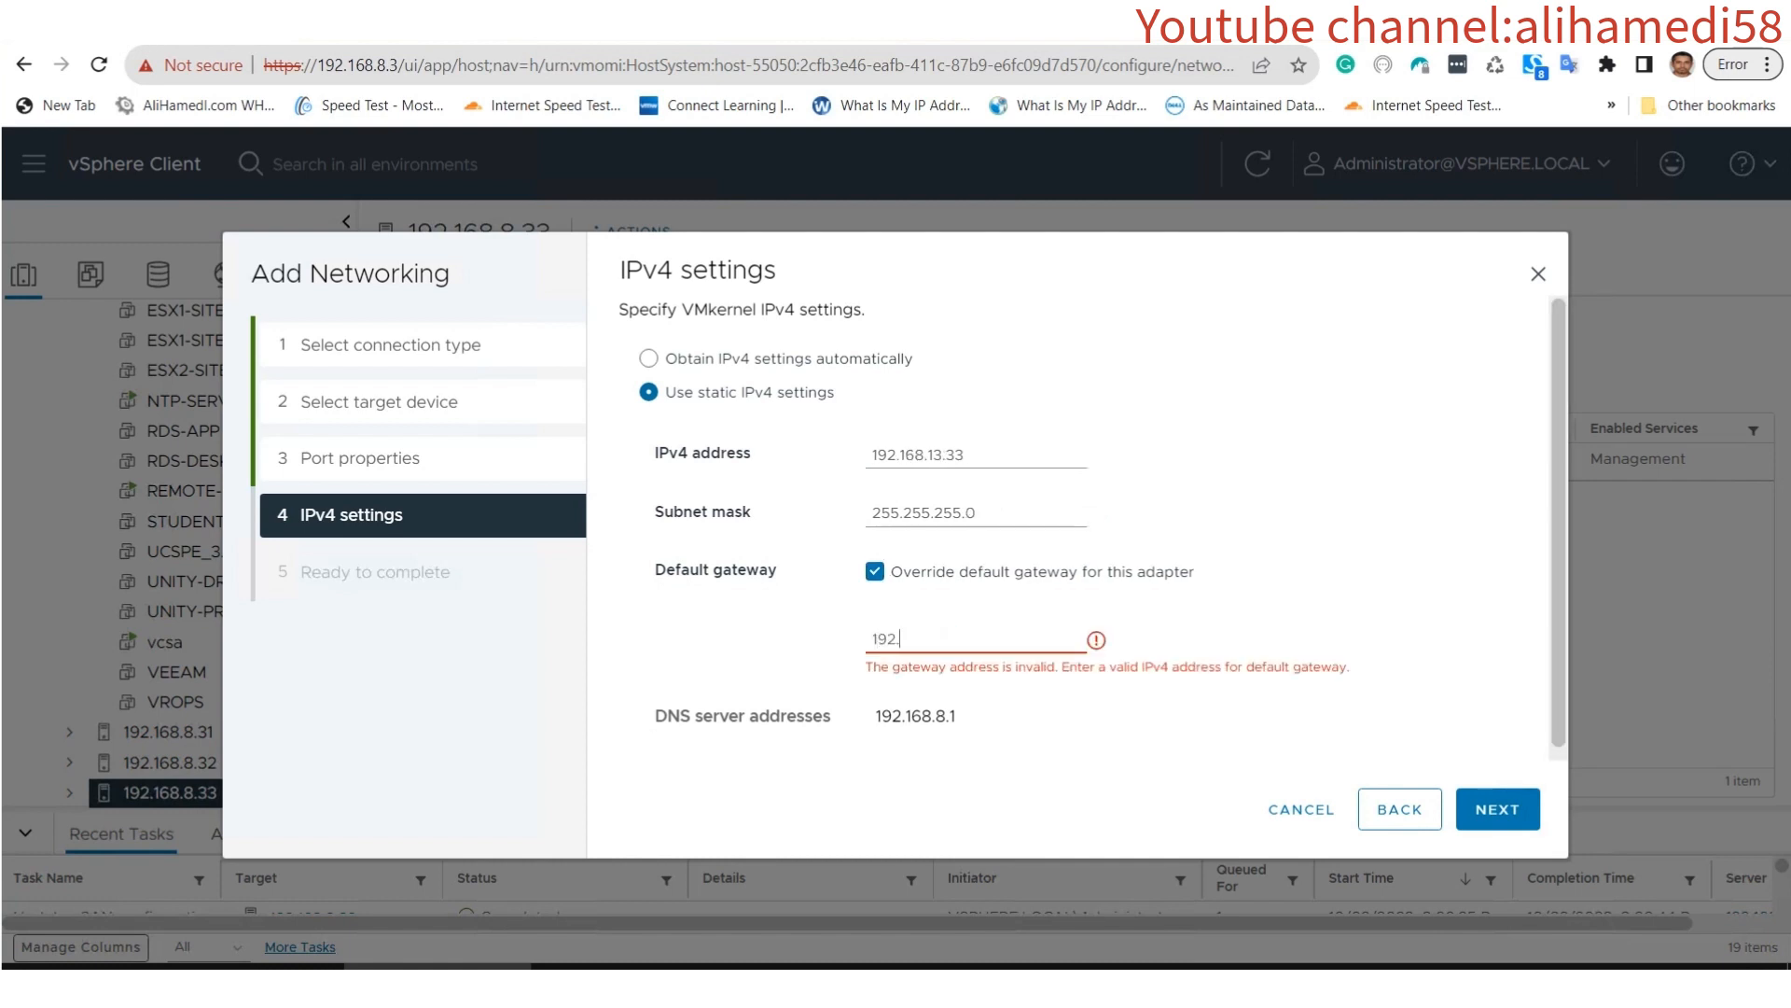
pyautogui.write('168')
pyautogui.write('.13.1')
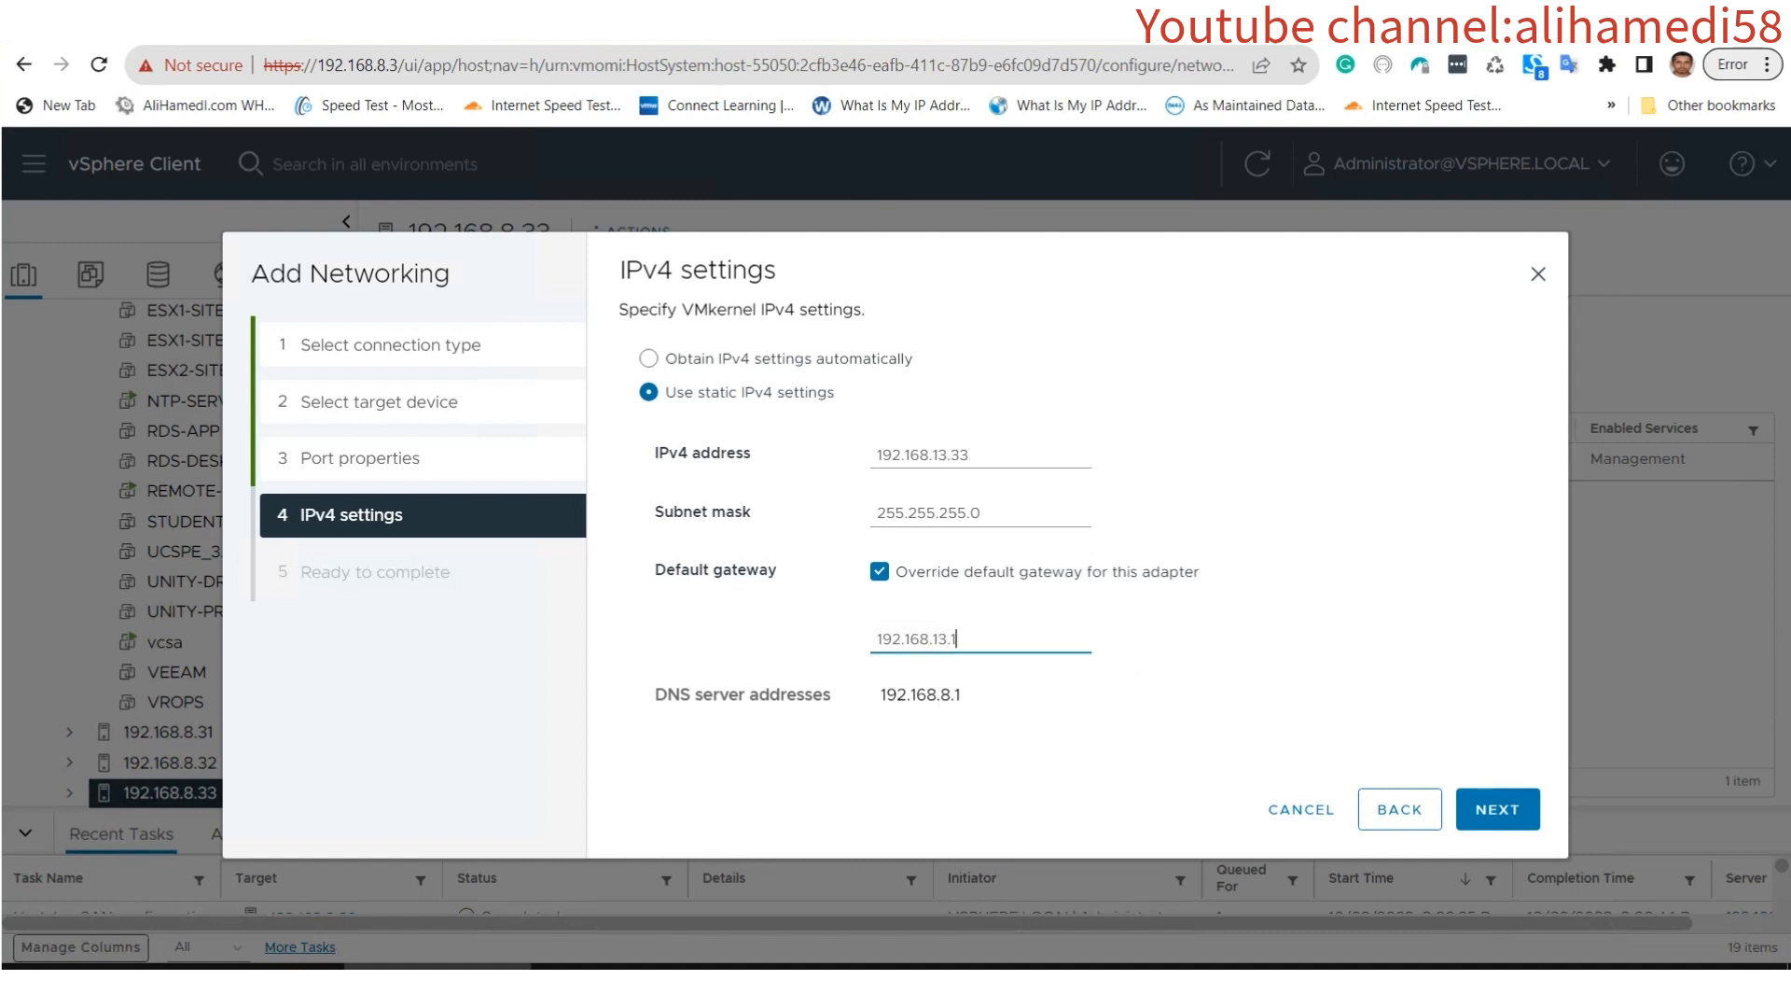
pyautogui.click(1497, 809)
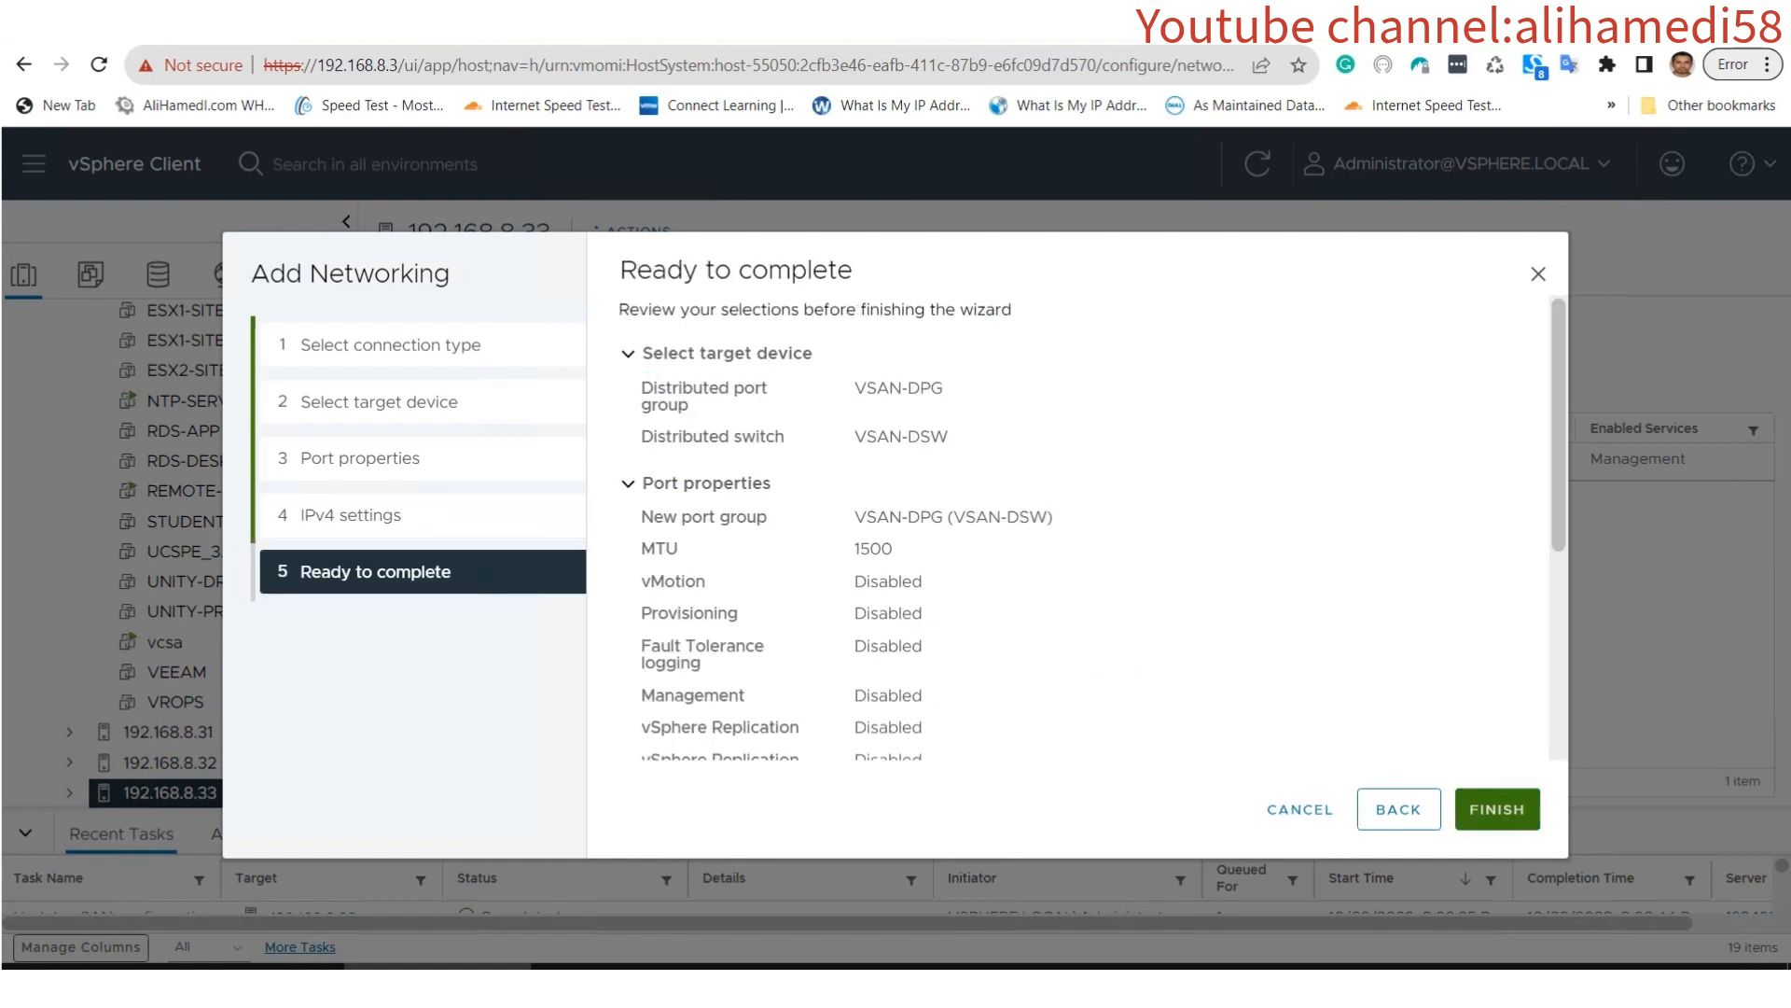
pyautogui.click(1497, 809)
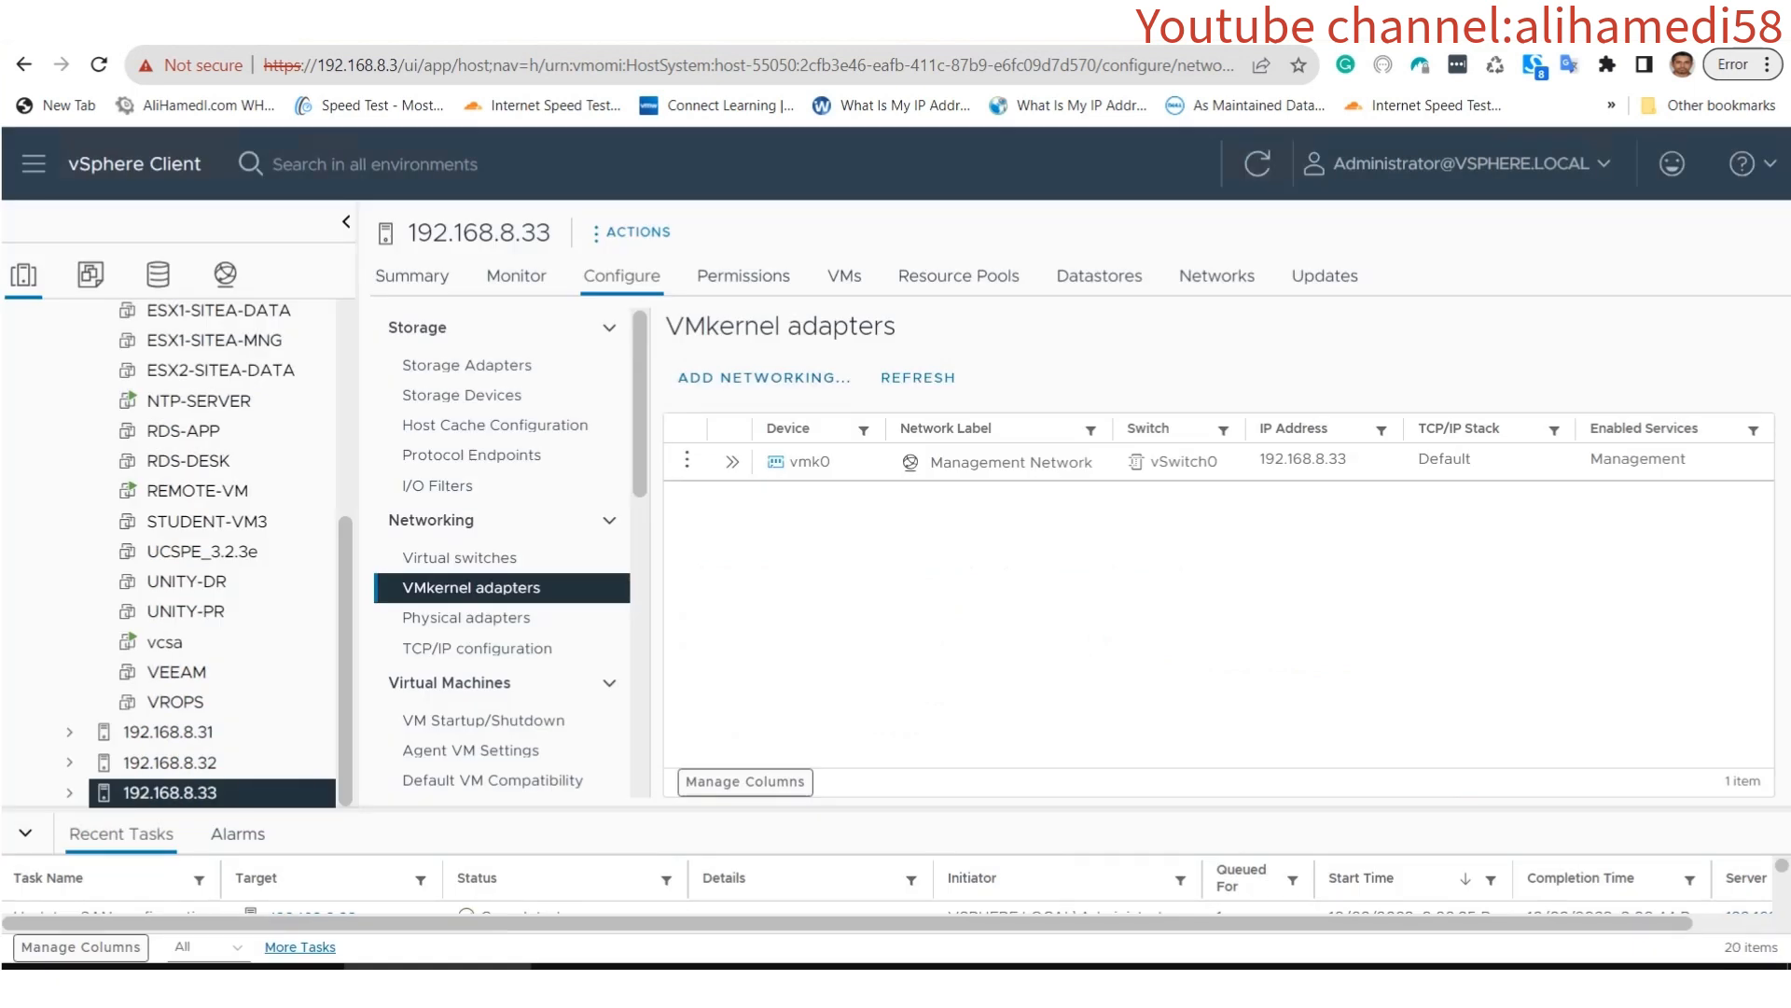
# Examine the physical adapter behind Uplink 1 of VSAN-DSW on host 192.168.8.33.
pyautogui.click(460, 557)
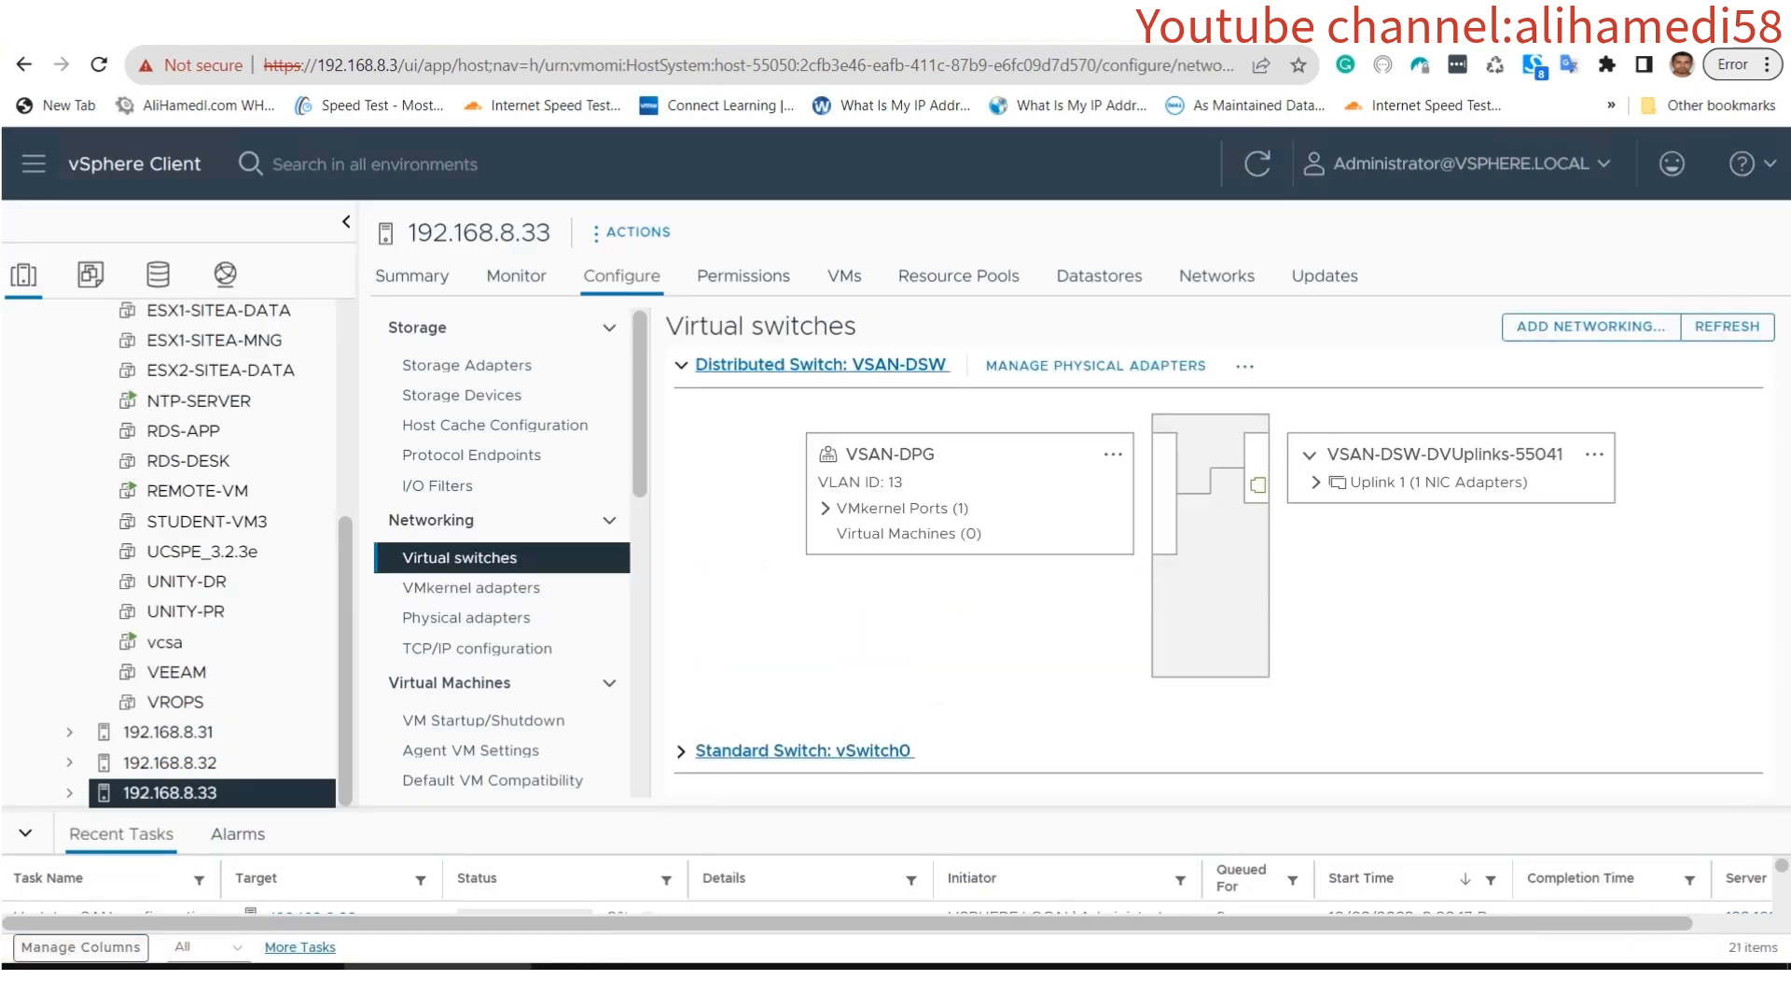
pyautogui.click(1317, 482)
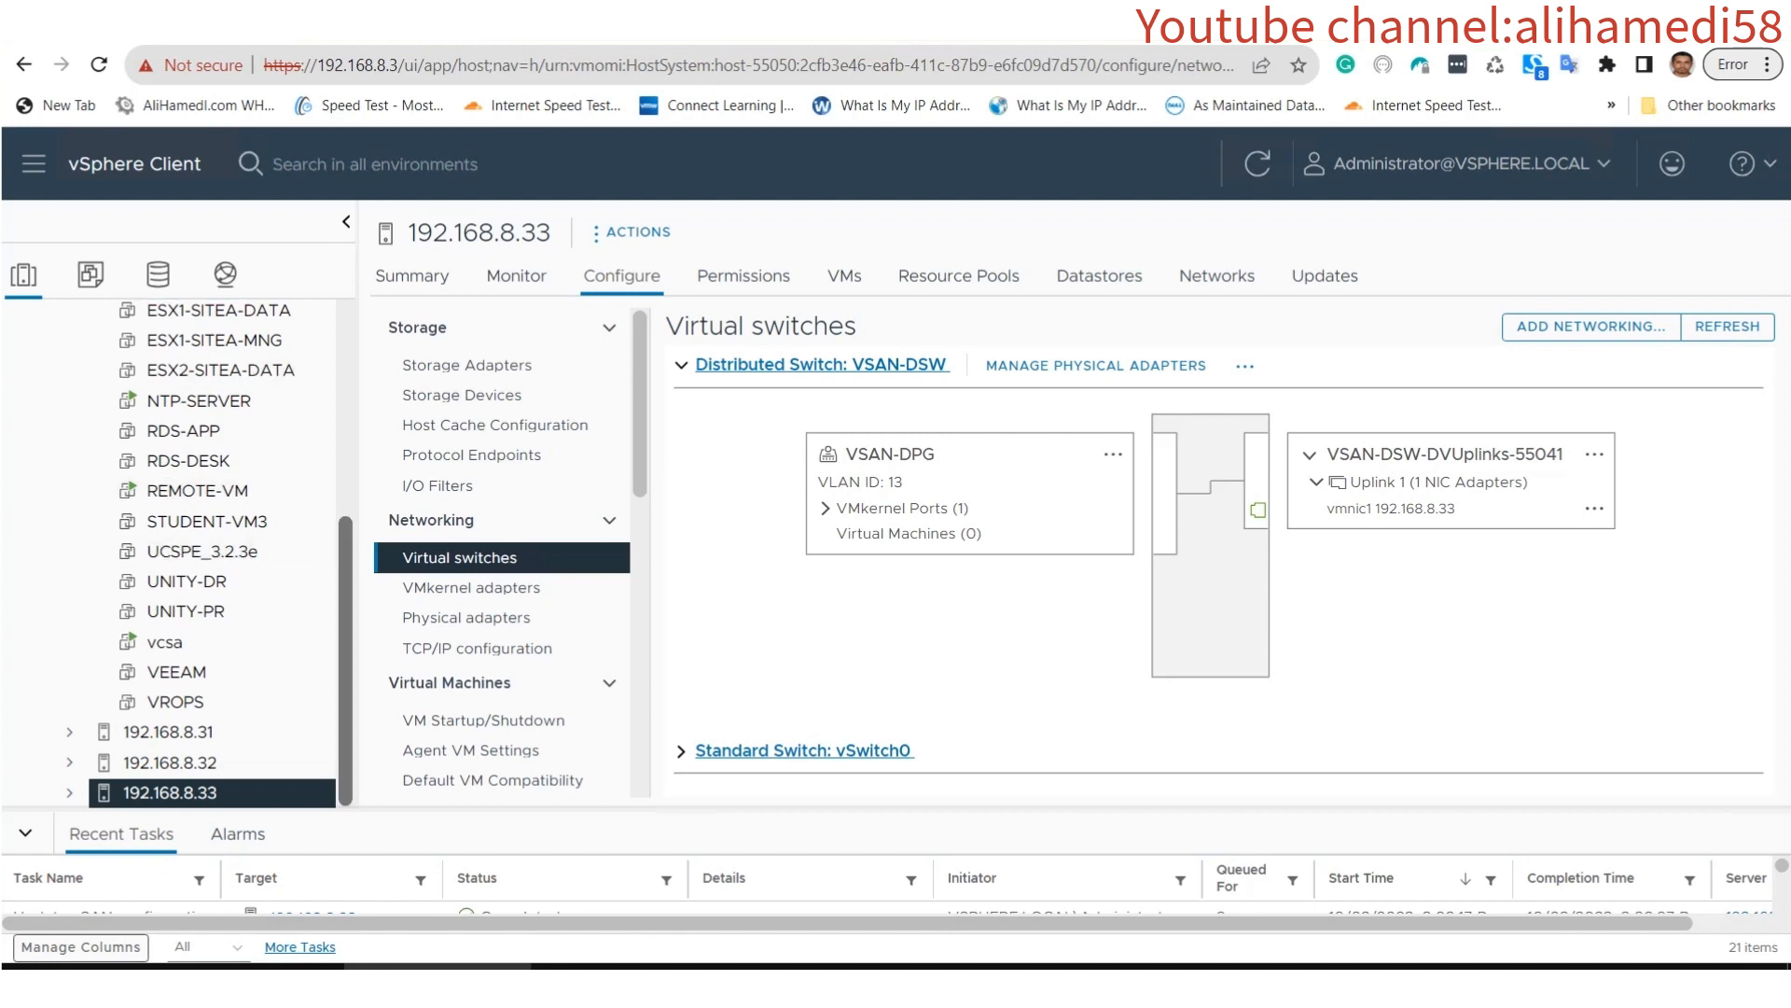
# In the VSAN-CLUSTER Quickstart, select existing hosts 192.168.8.31, 192.168.8.32 and 192.168.8.33 for adding to the cluster.
pyautogui.scroll(5, 177, 551)
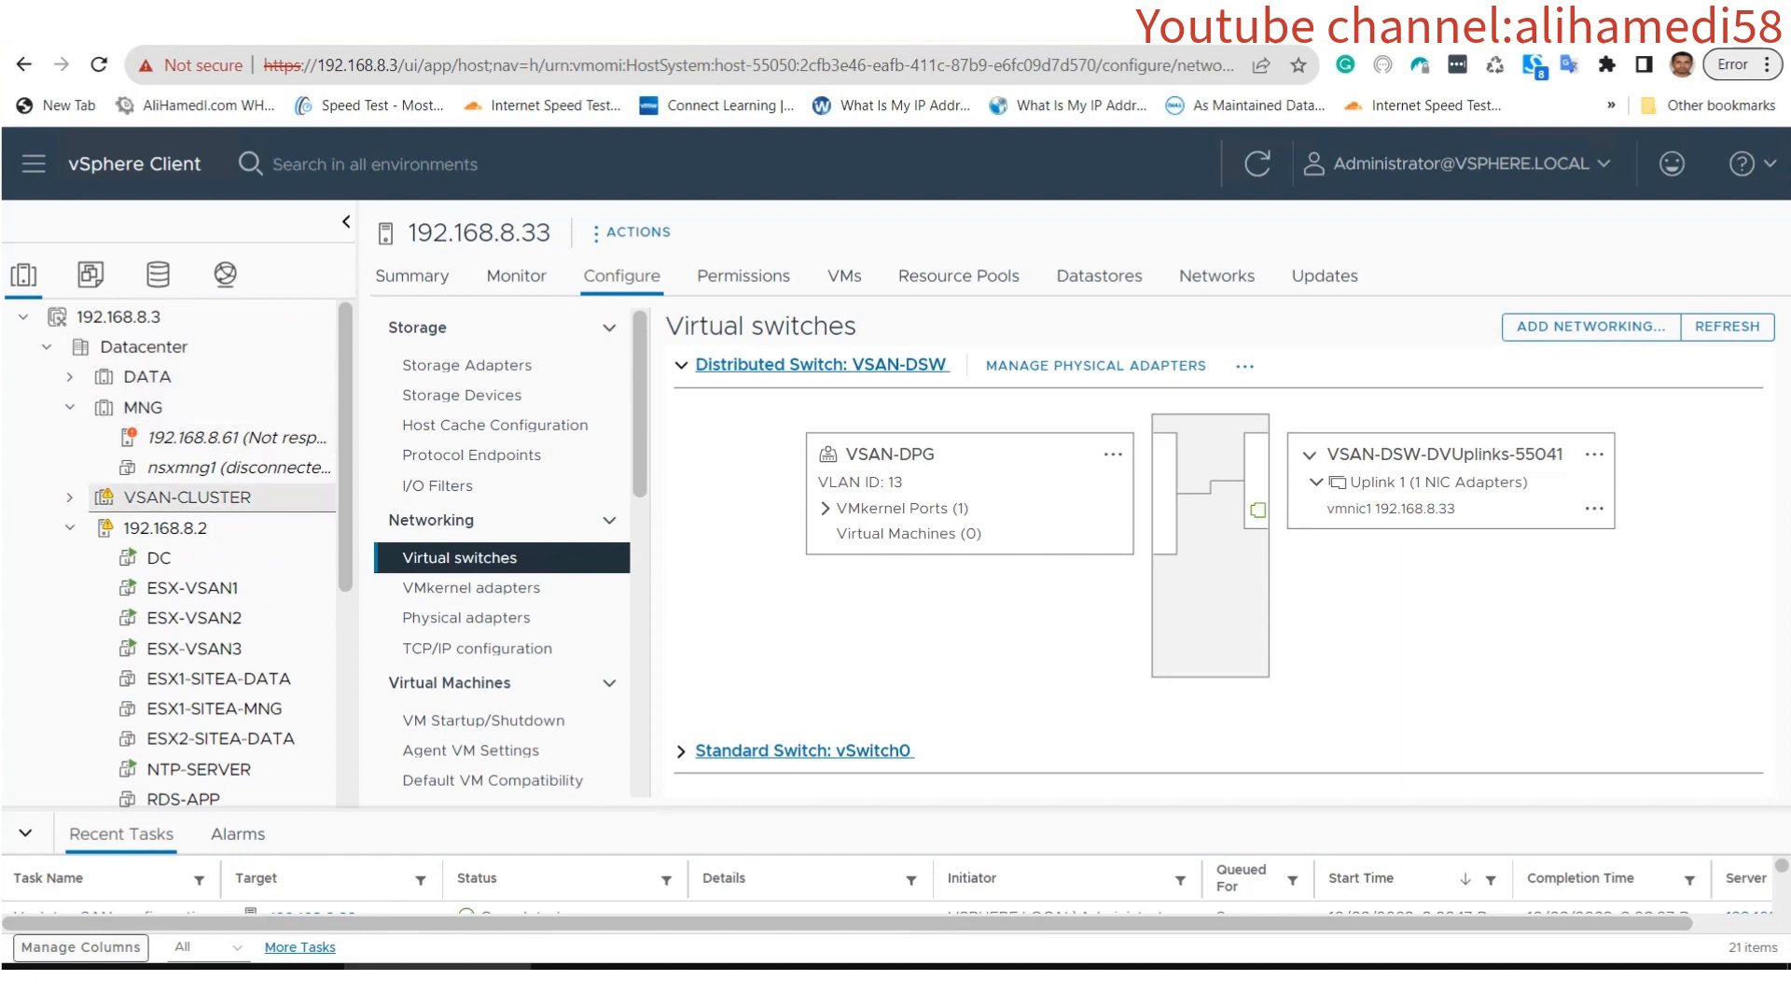
pyautogui.click(187, 497)
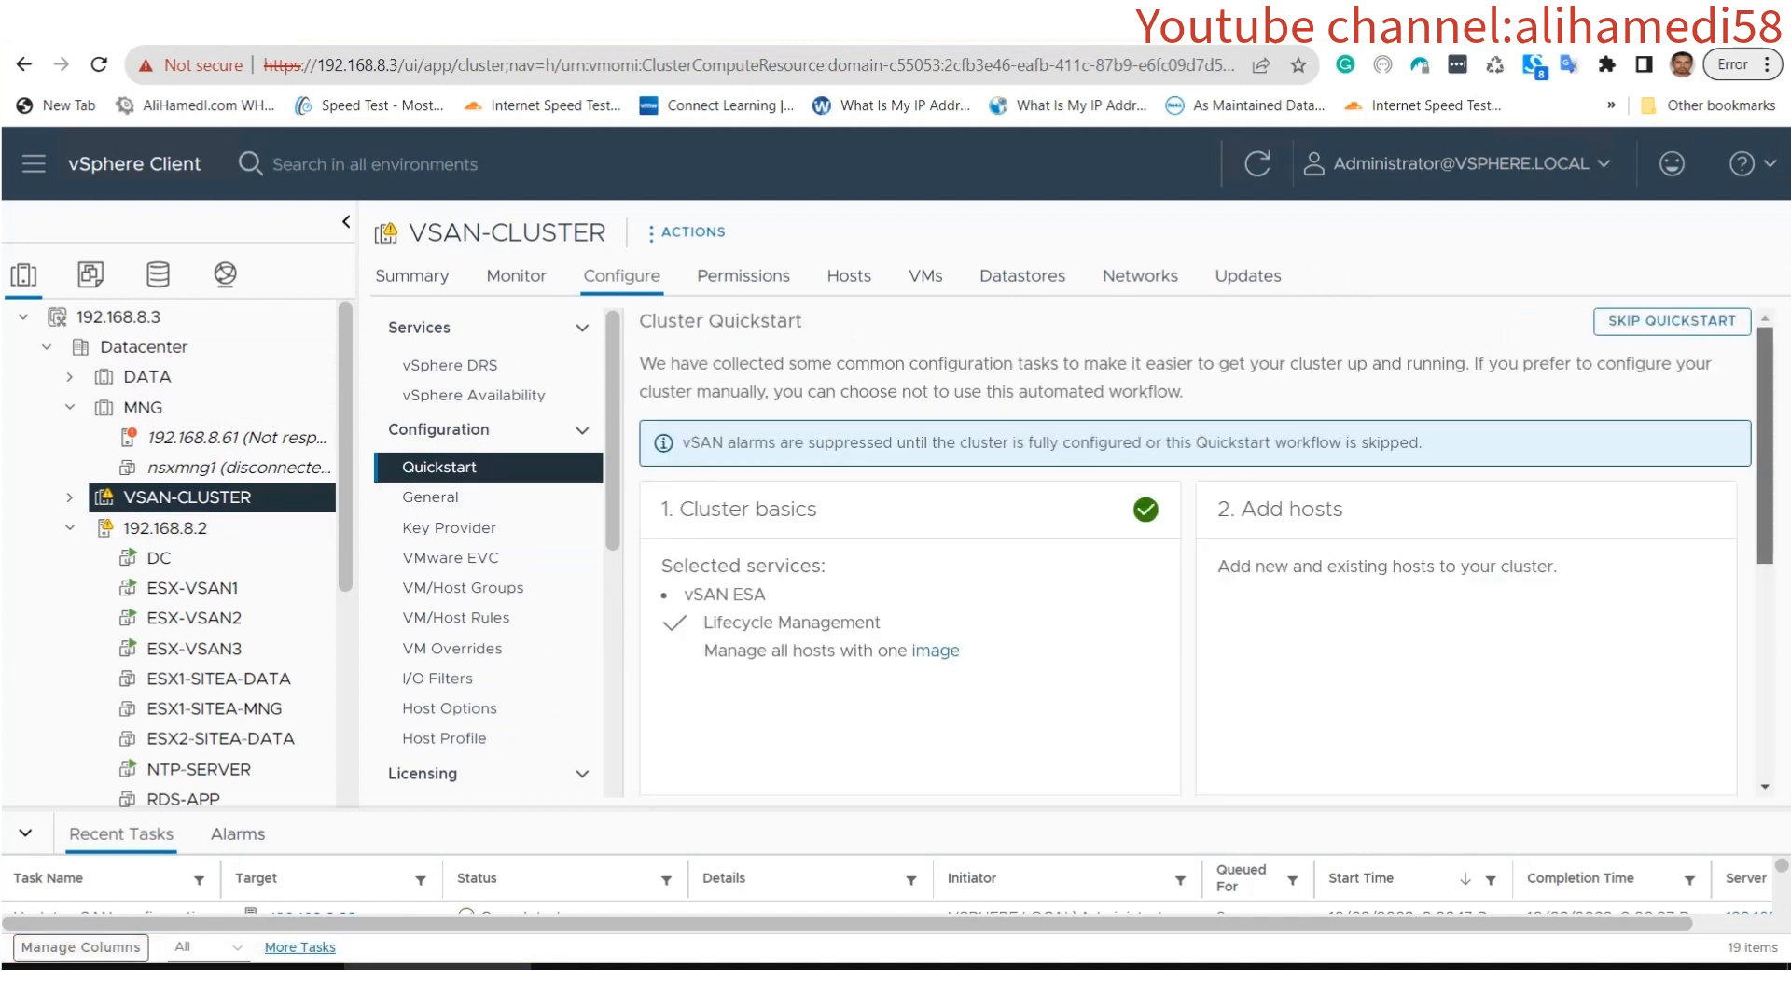
pyautogui.scroll(-2, 1206, 551)
pyautogui.scroll(-3, 1206, 551)
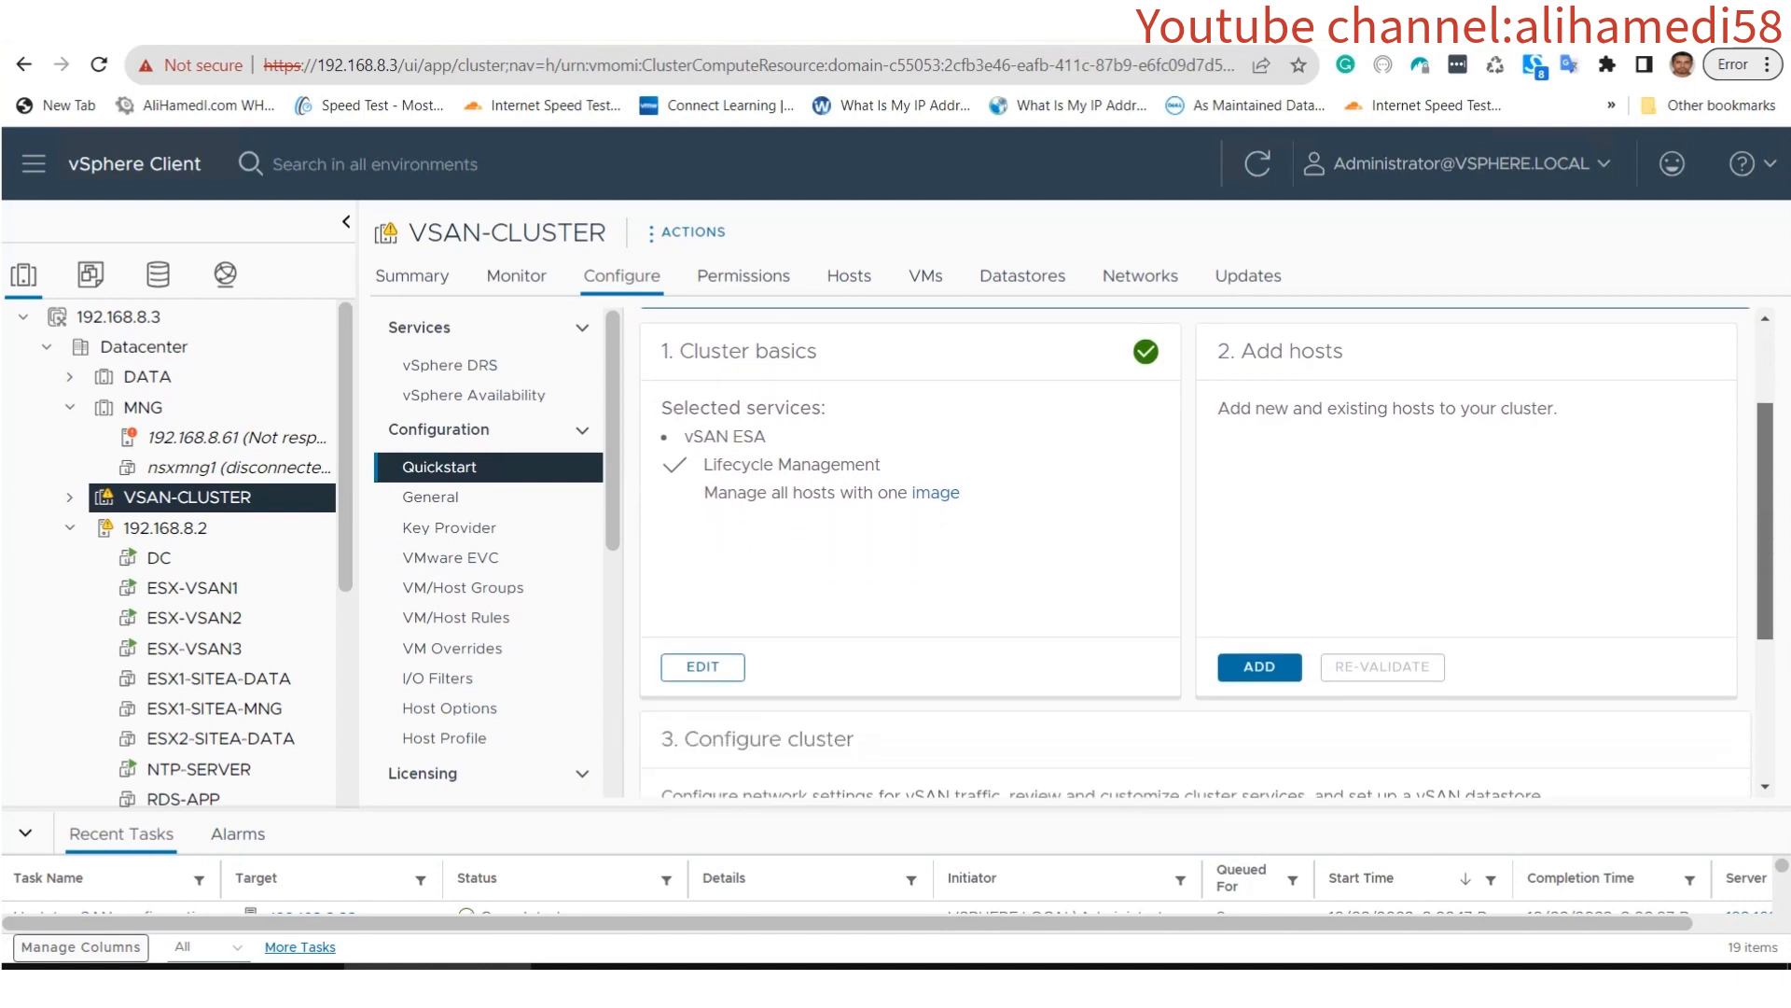
pyautogui.scroll(-2, 1206, 552)
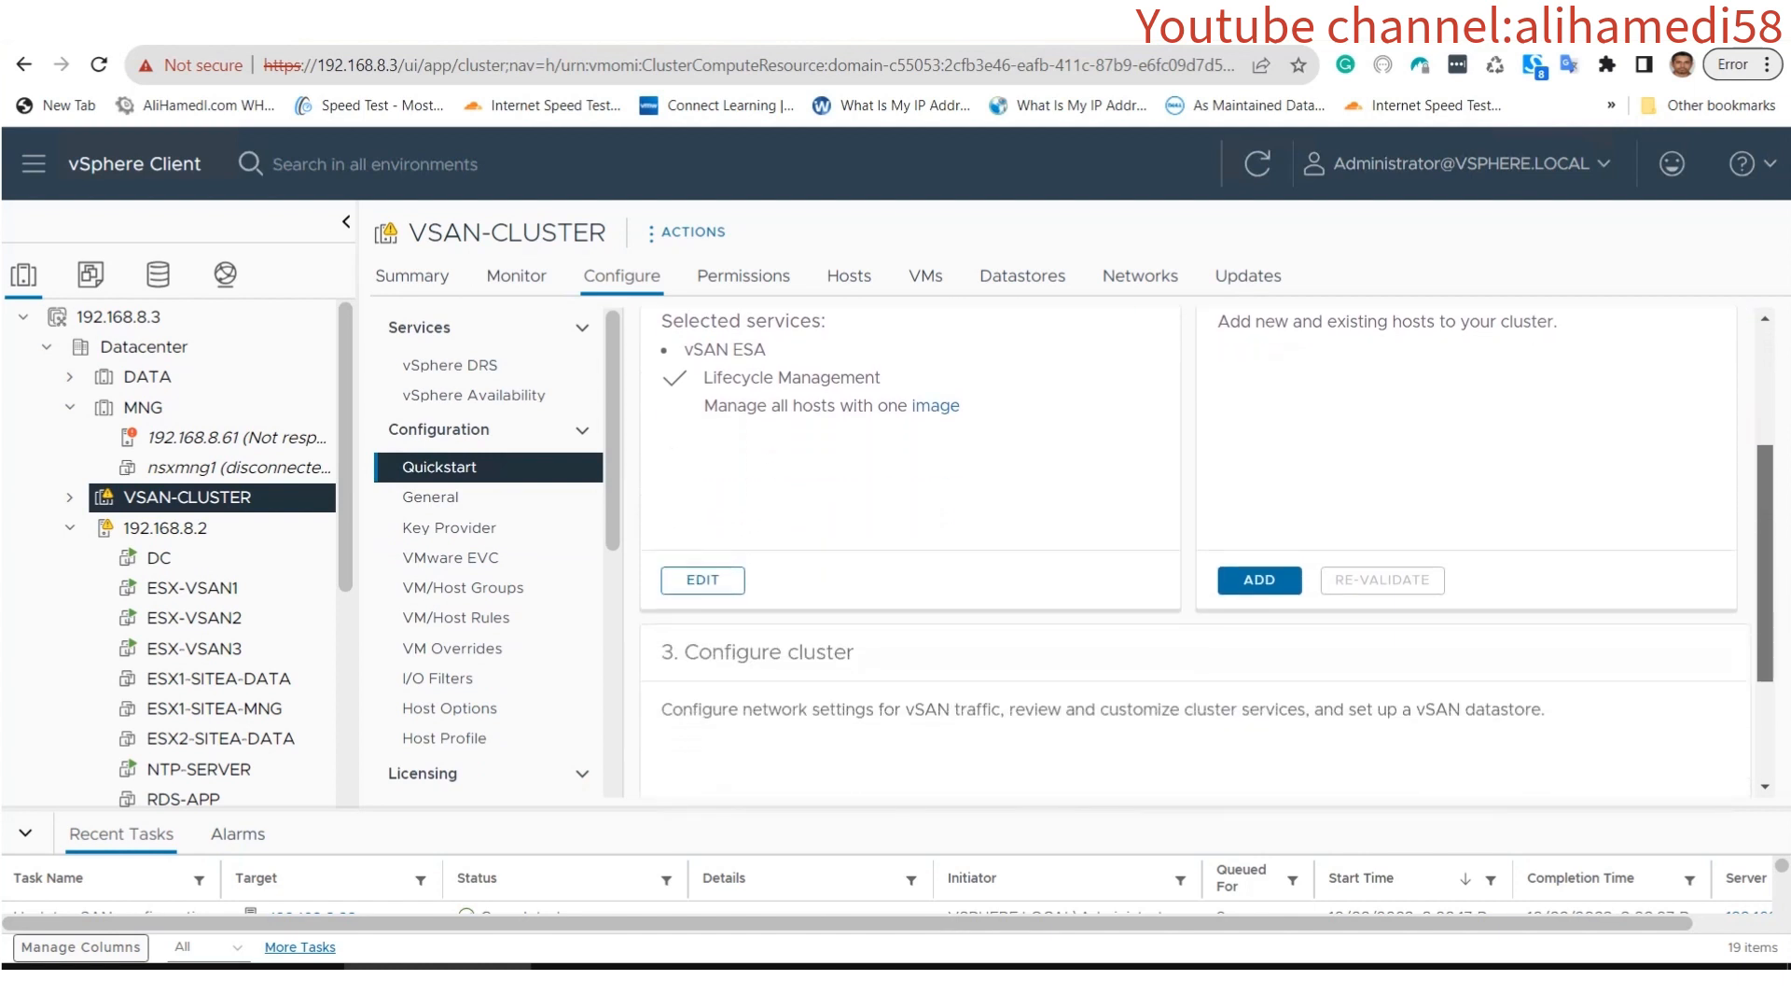
pyautogui.scroll(1, 1207, 538)
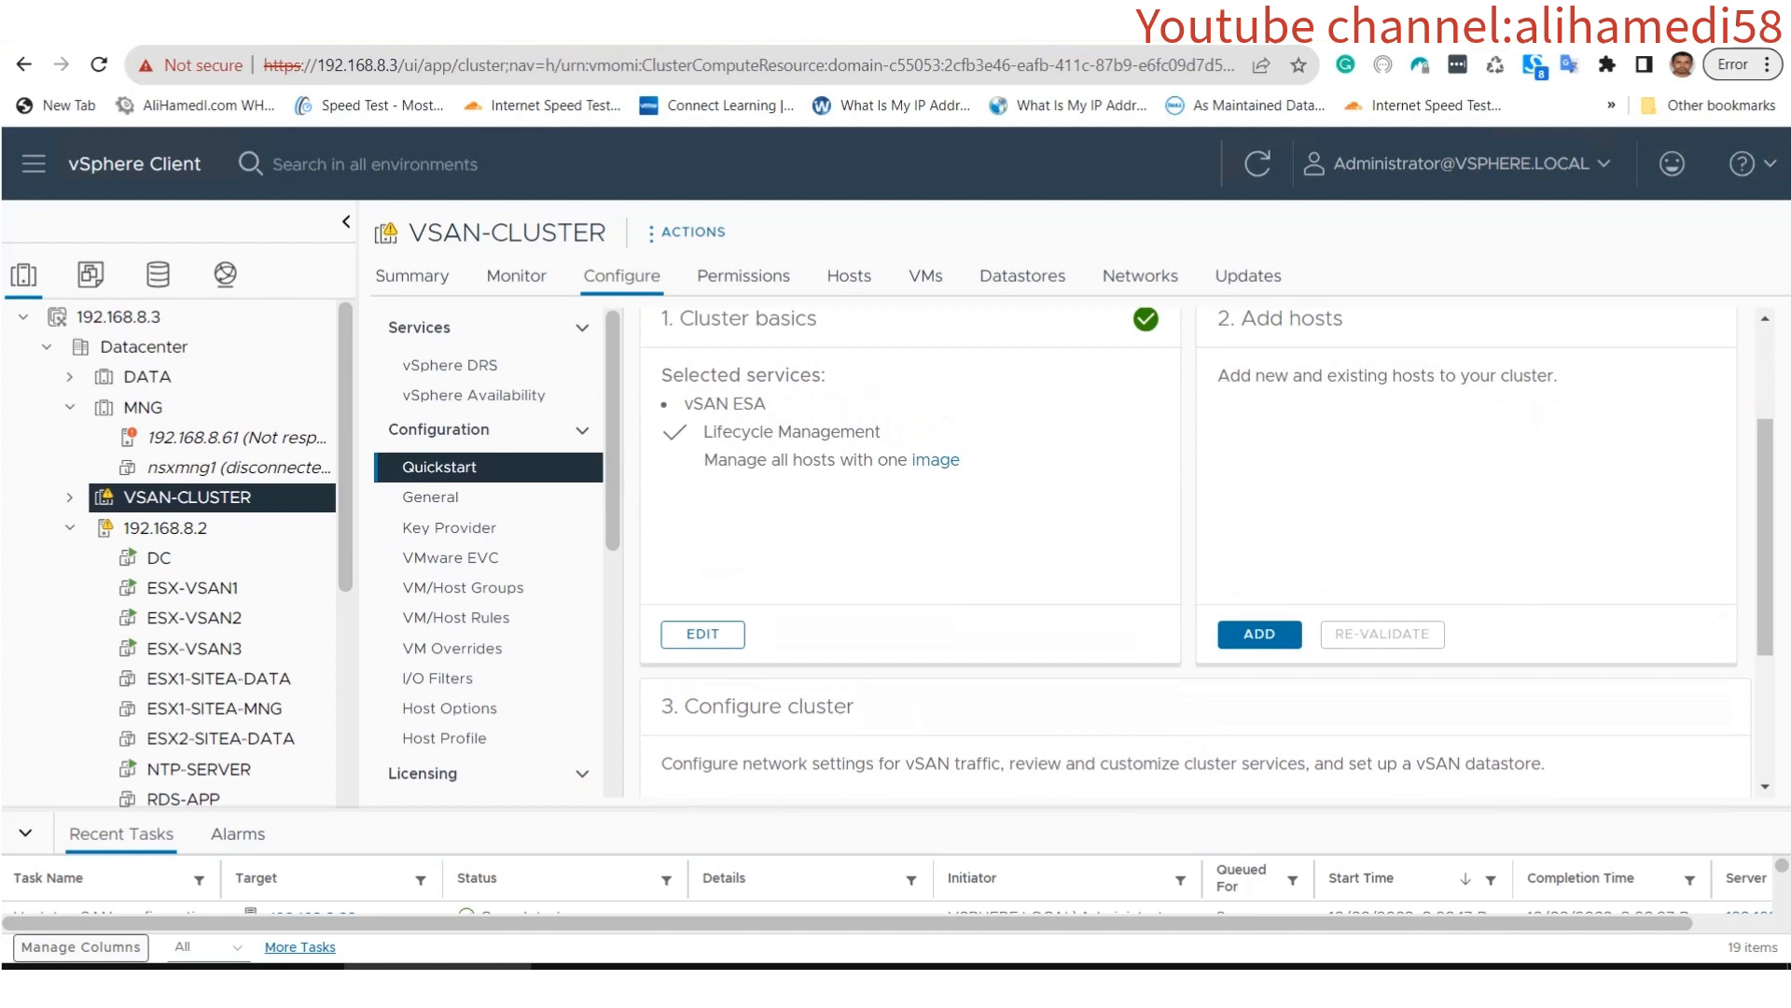
pyautogui.click(1259, 634)
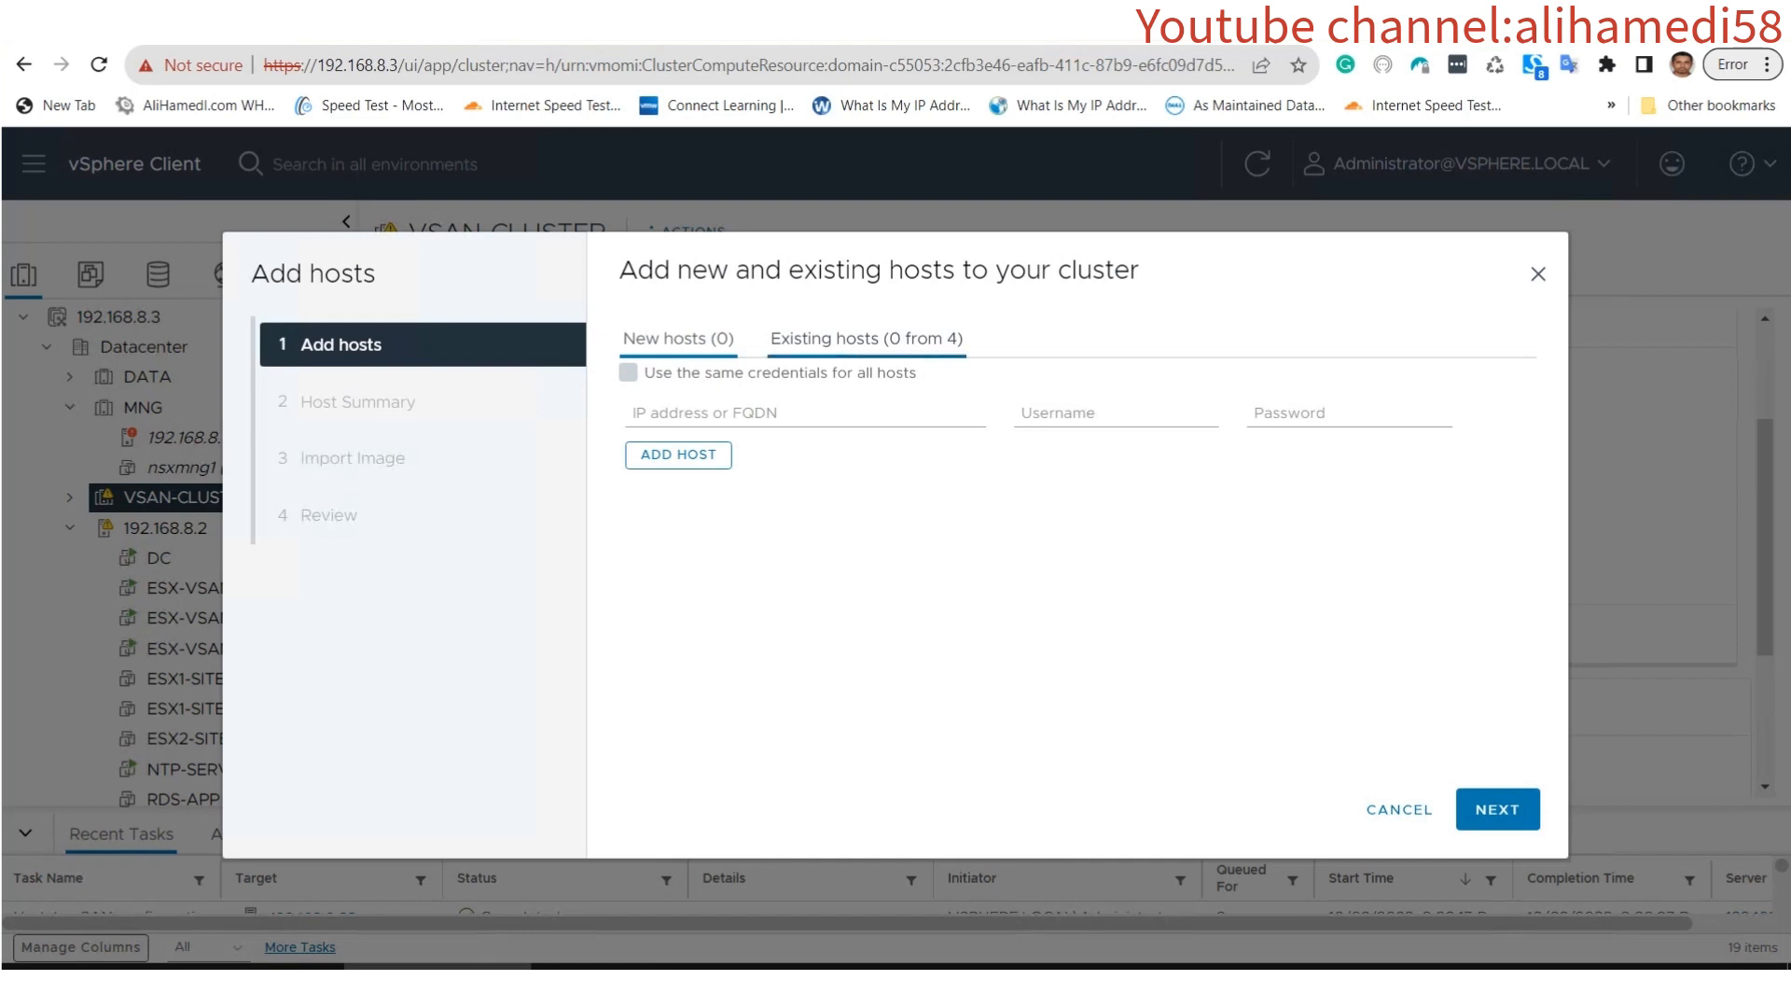
pyautogui.click(867, 339)
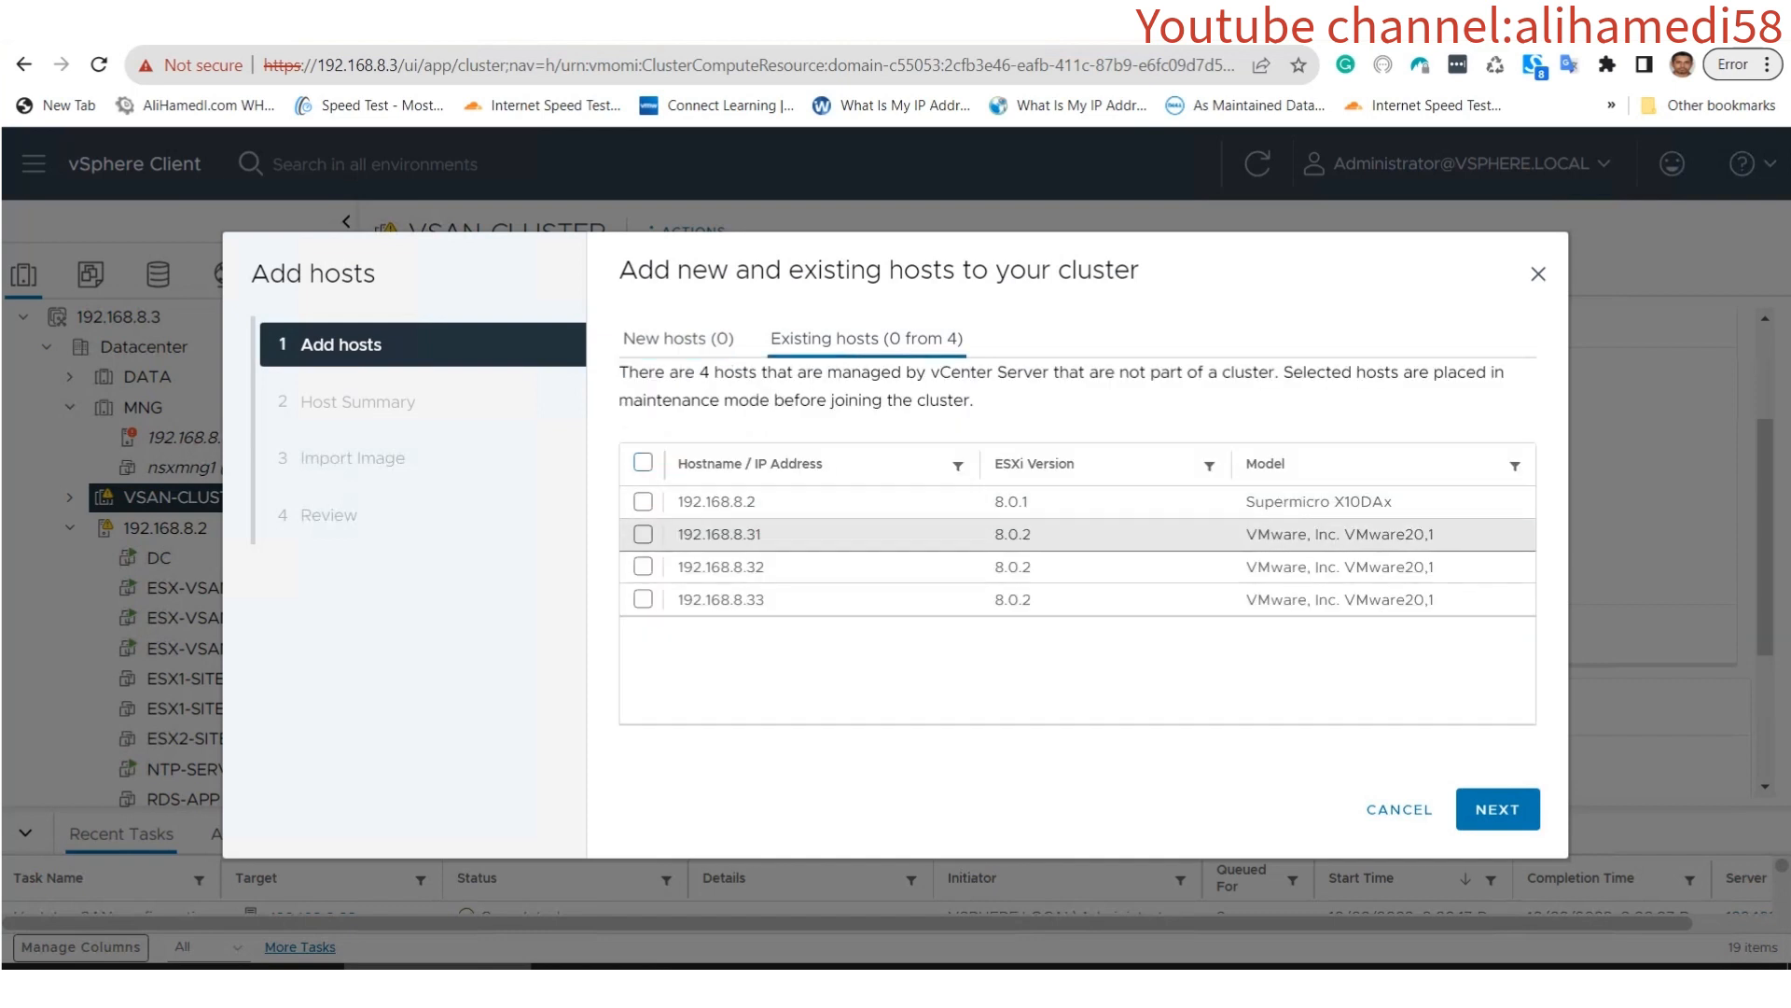
pyautogui.click(643, 534)
pyautogui.click(643, 566)
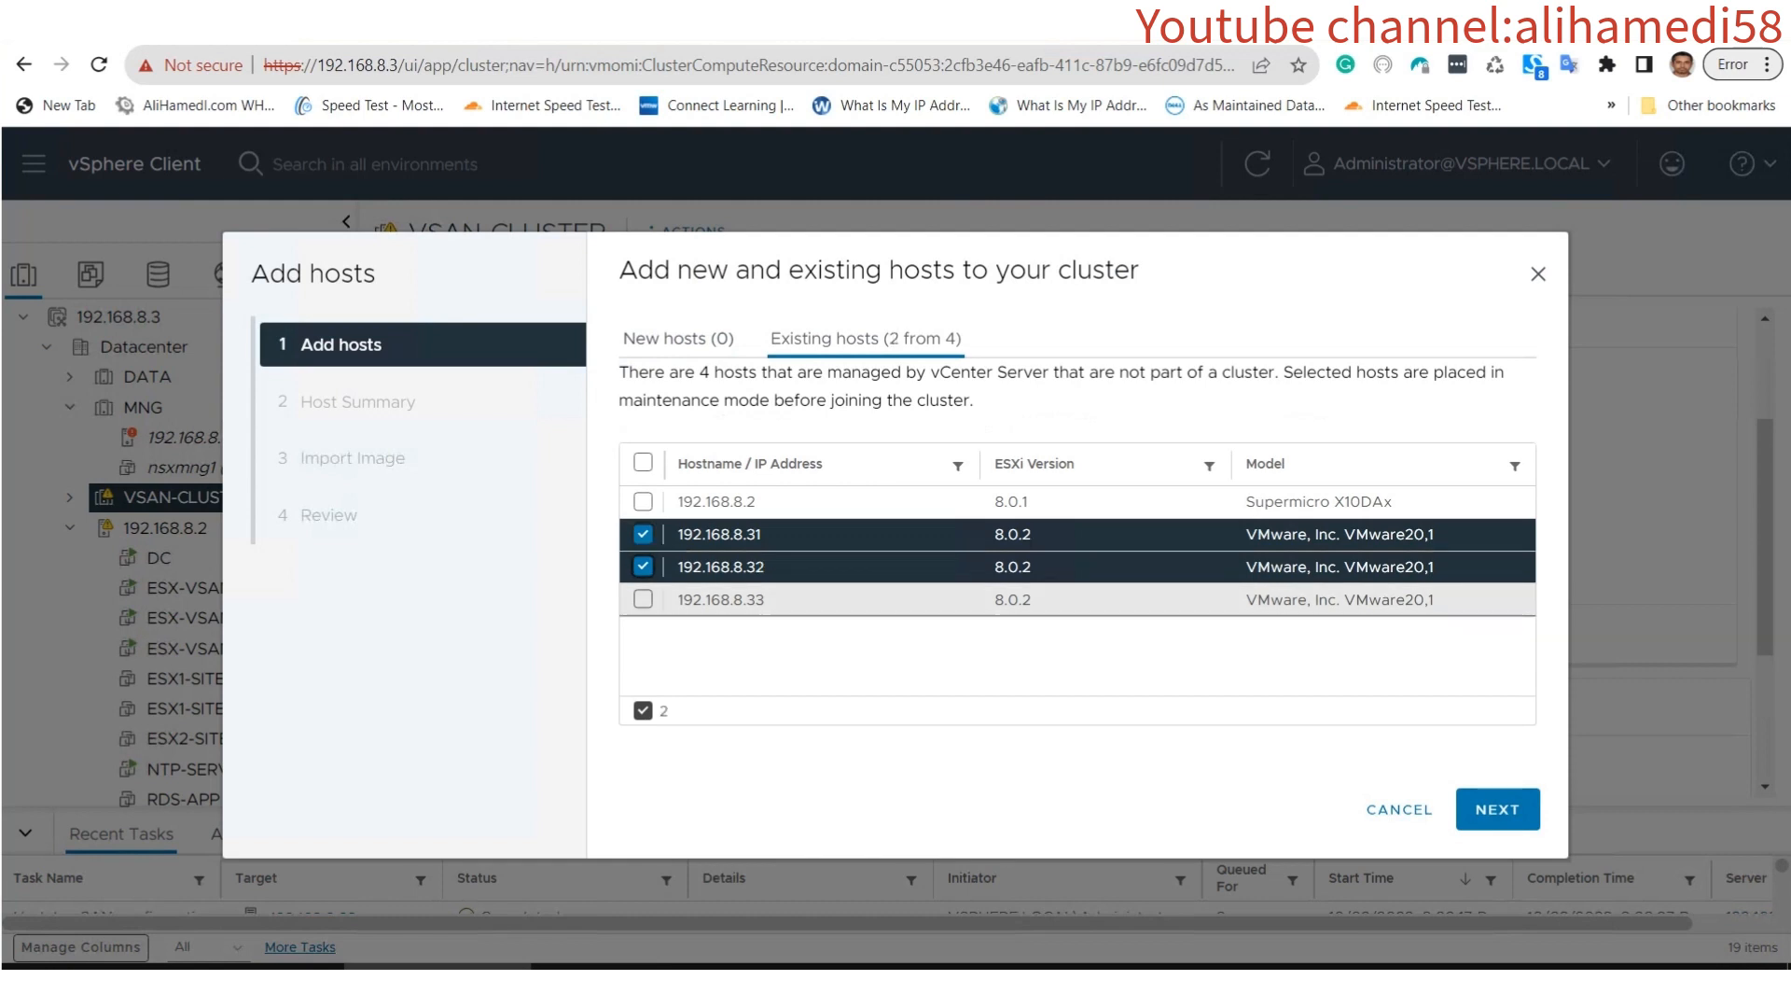
pyautogui.click(643, 599)
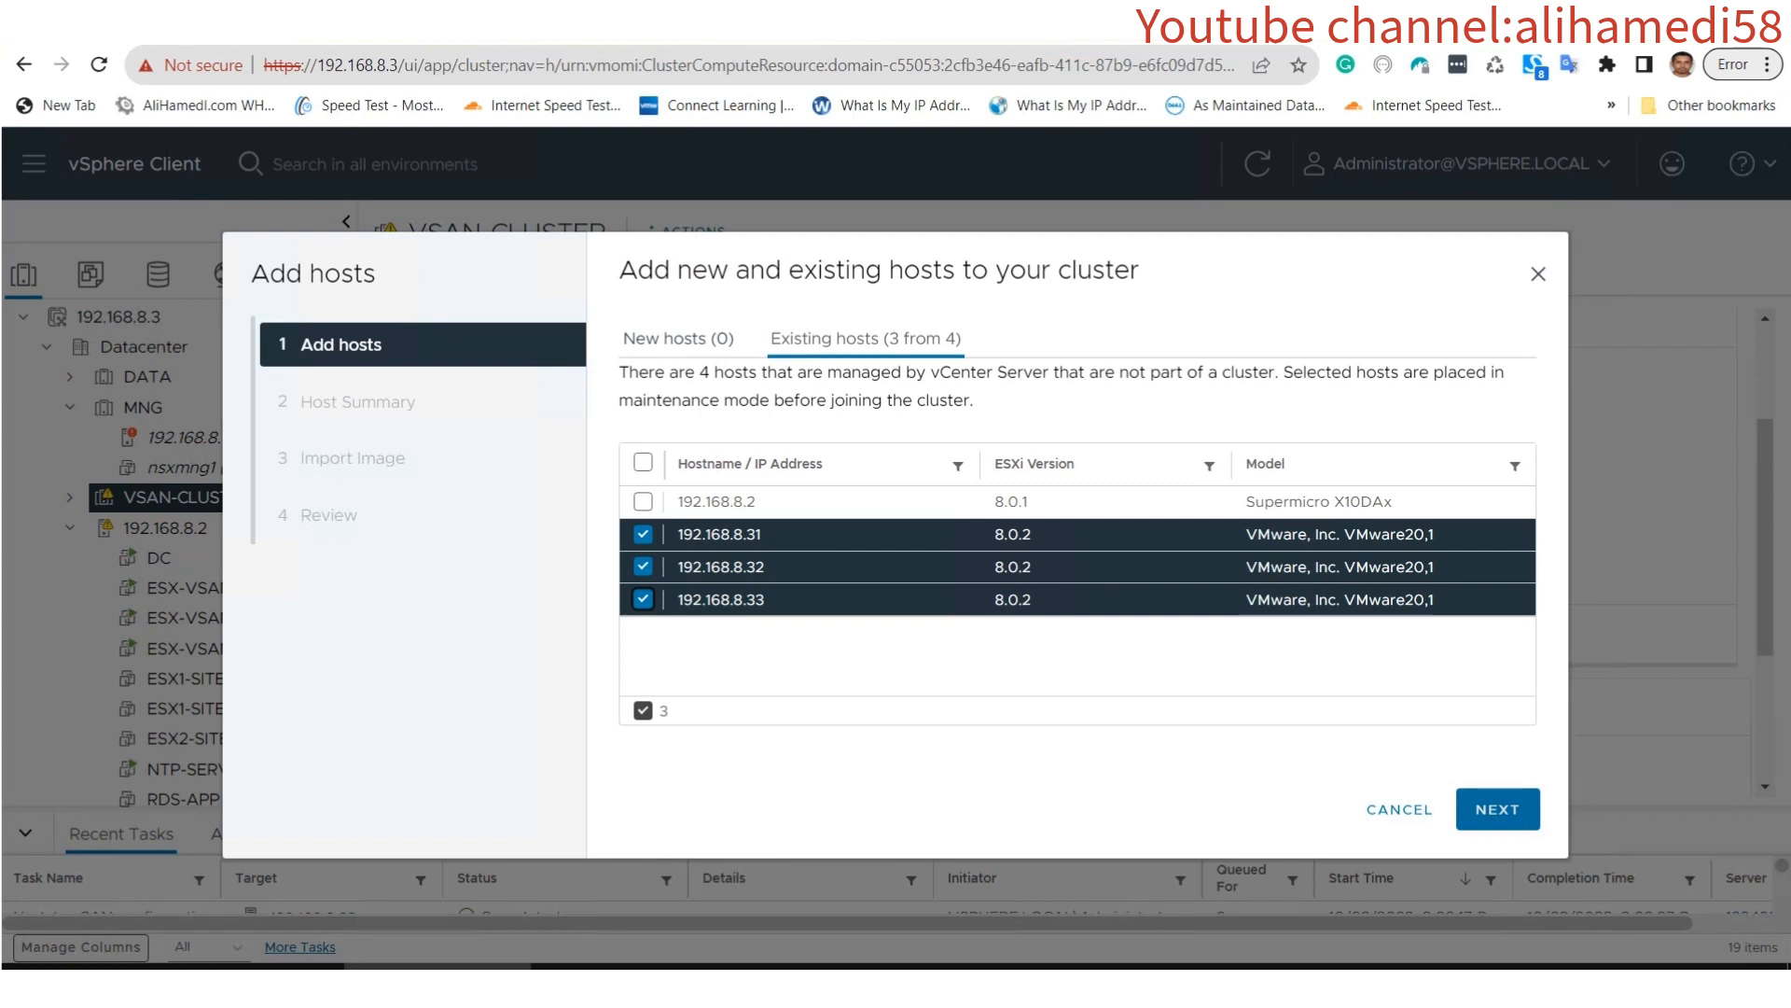
pyautogui.click(1497, 809)
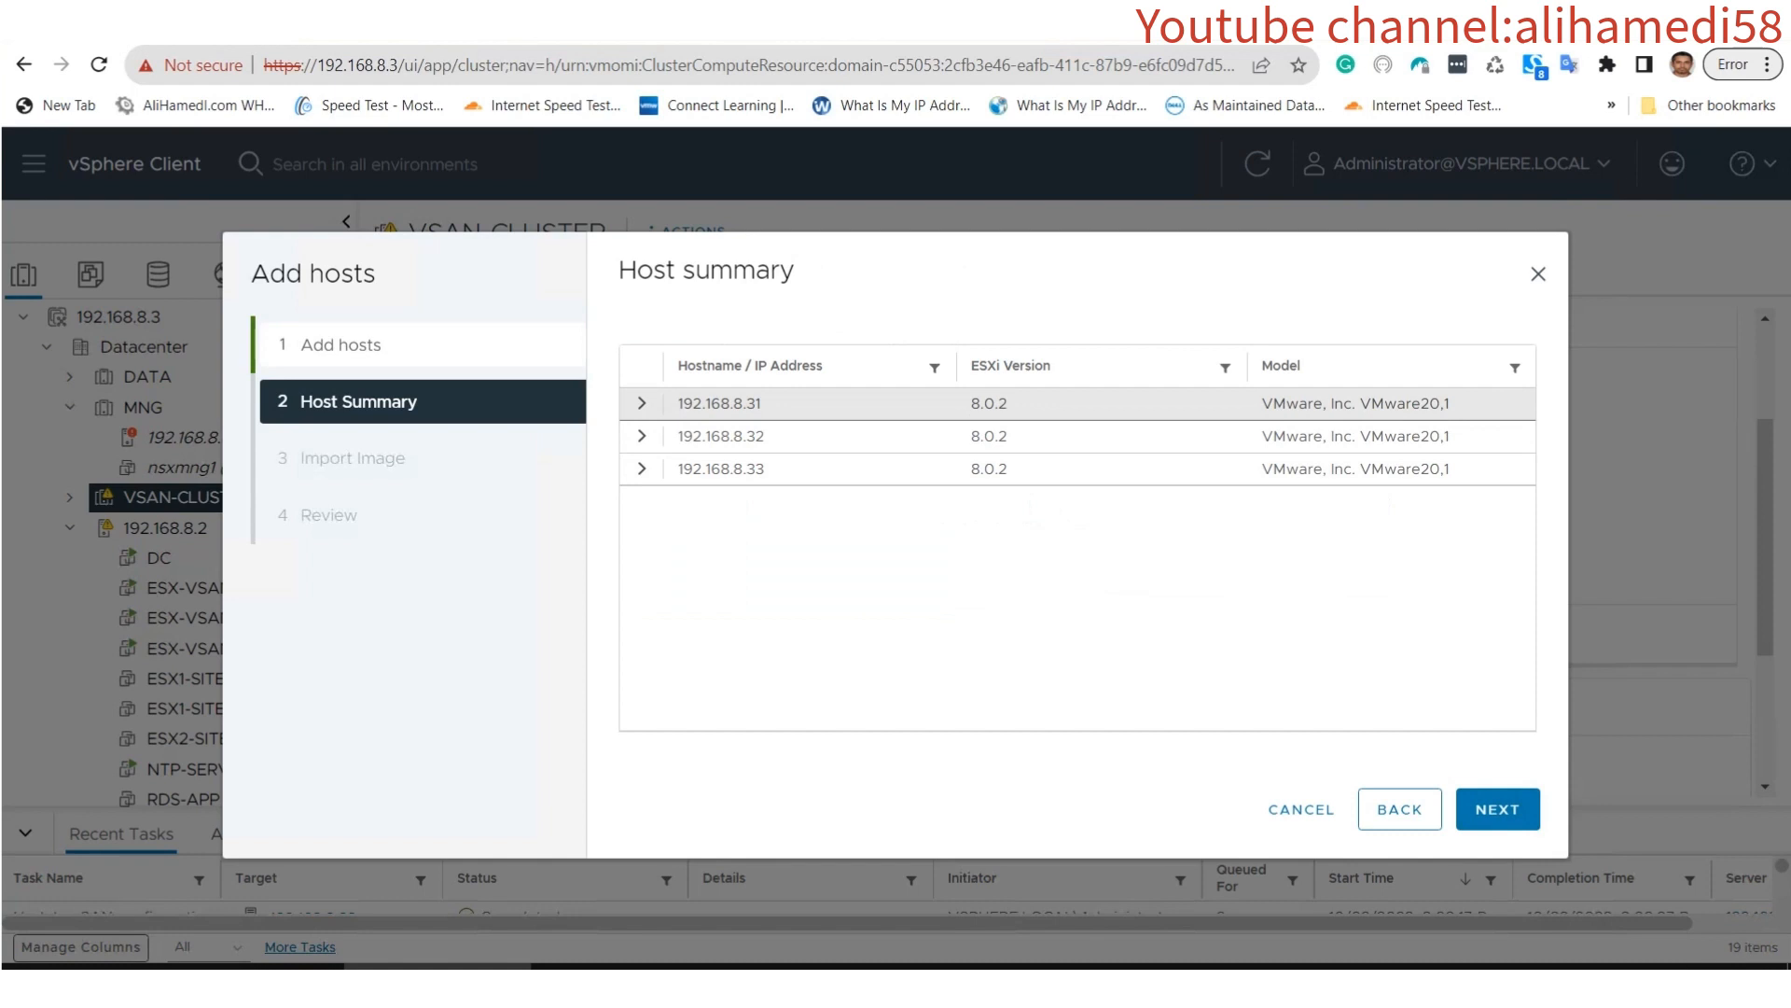
# Review the host summary, choose not to import an image, and finish adding the three hosts to VSAN-CLUSTER.
pyautogui.click(642, 403)
pyautogui.click(642, 403)
pyautogui.click(1498, 808)
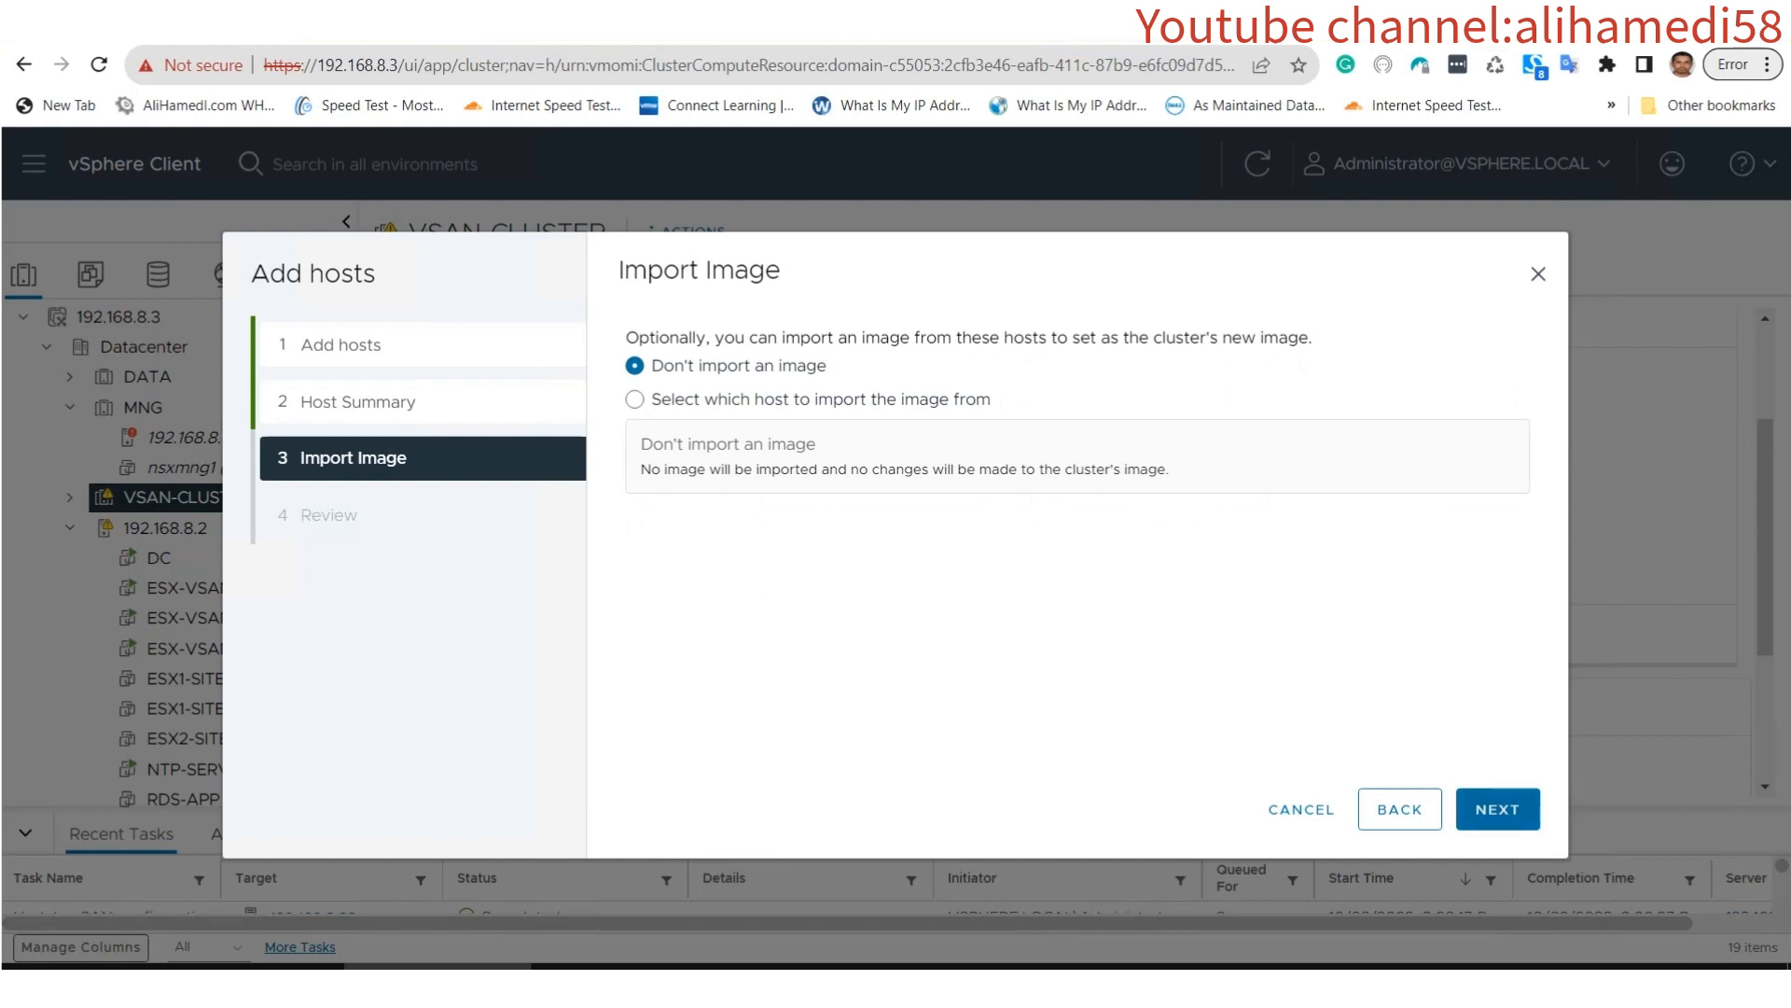
pyautogui.click(1498, 809)
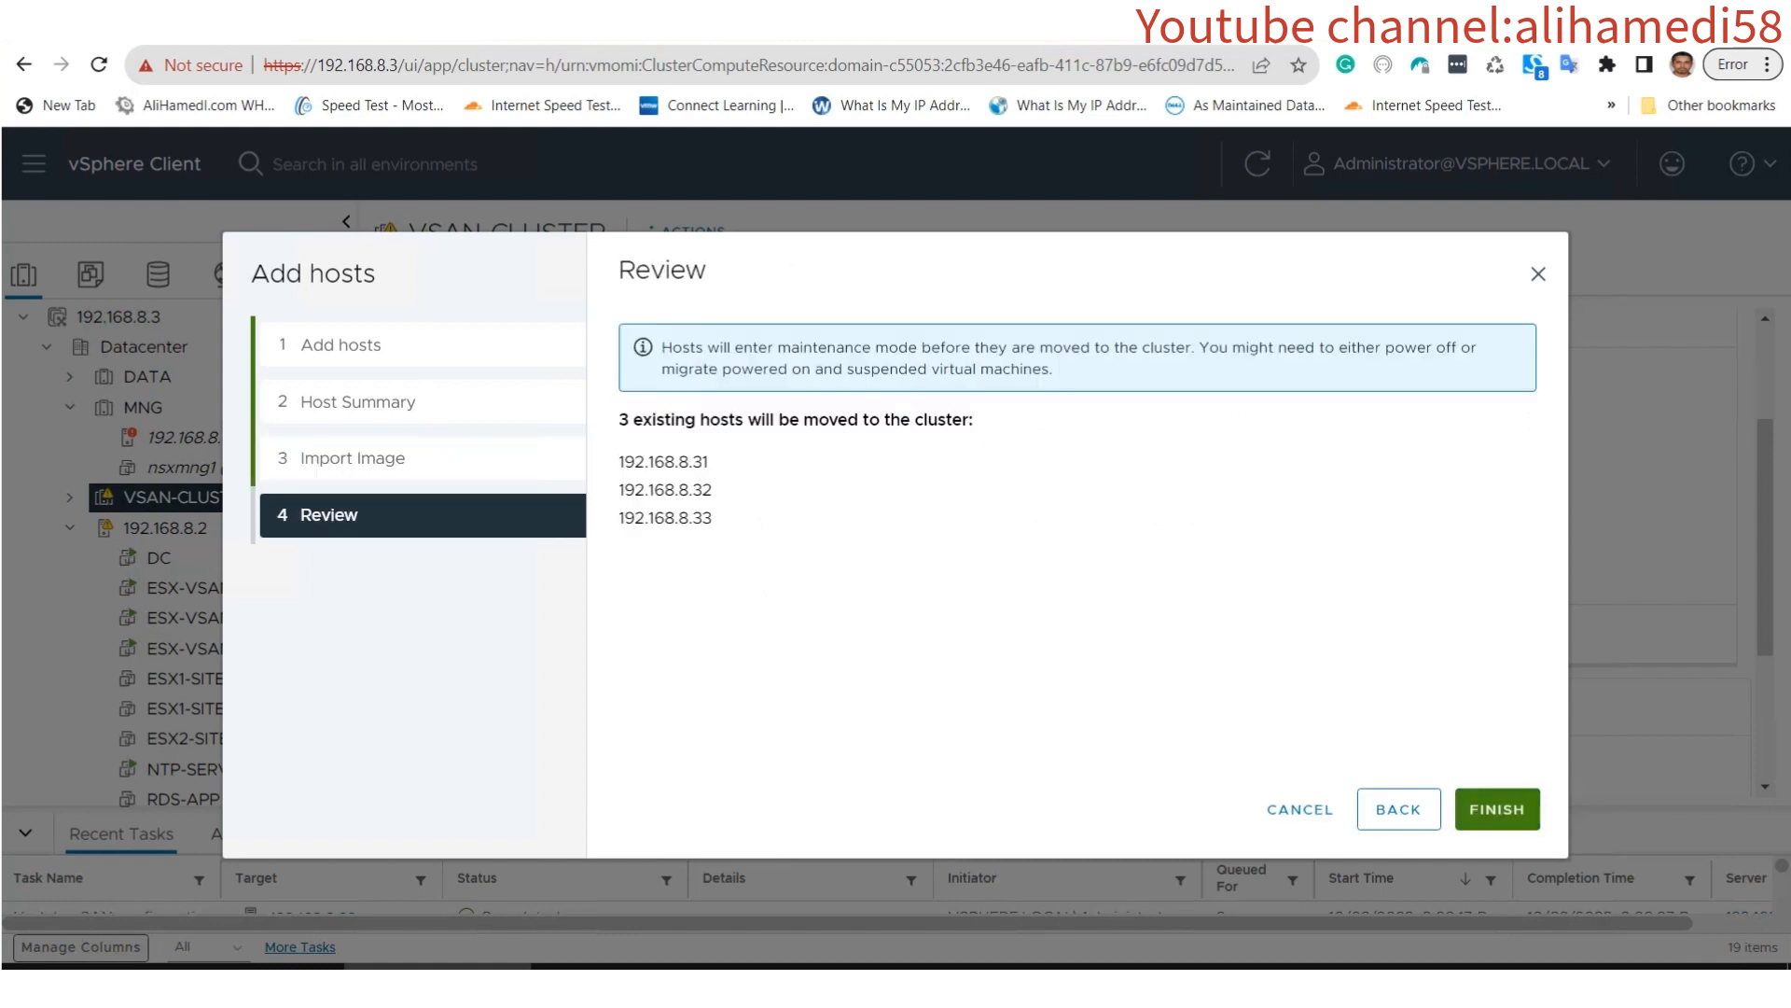
pyautogui.click(1497, 809)
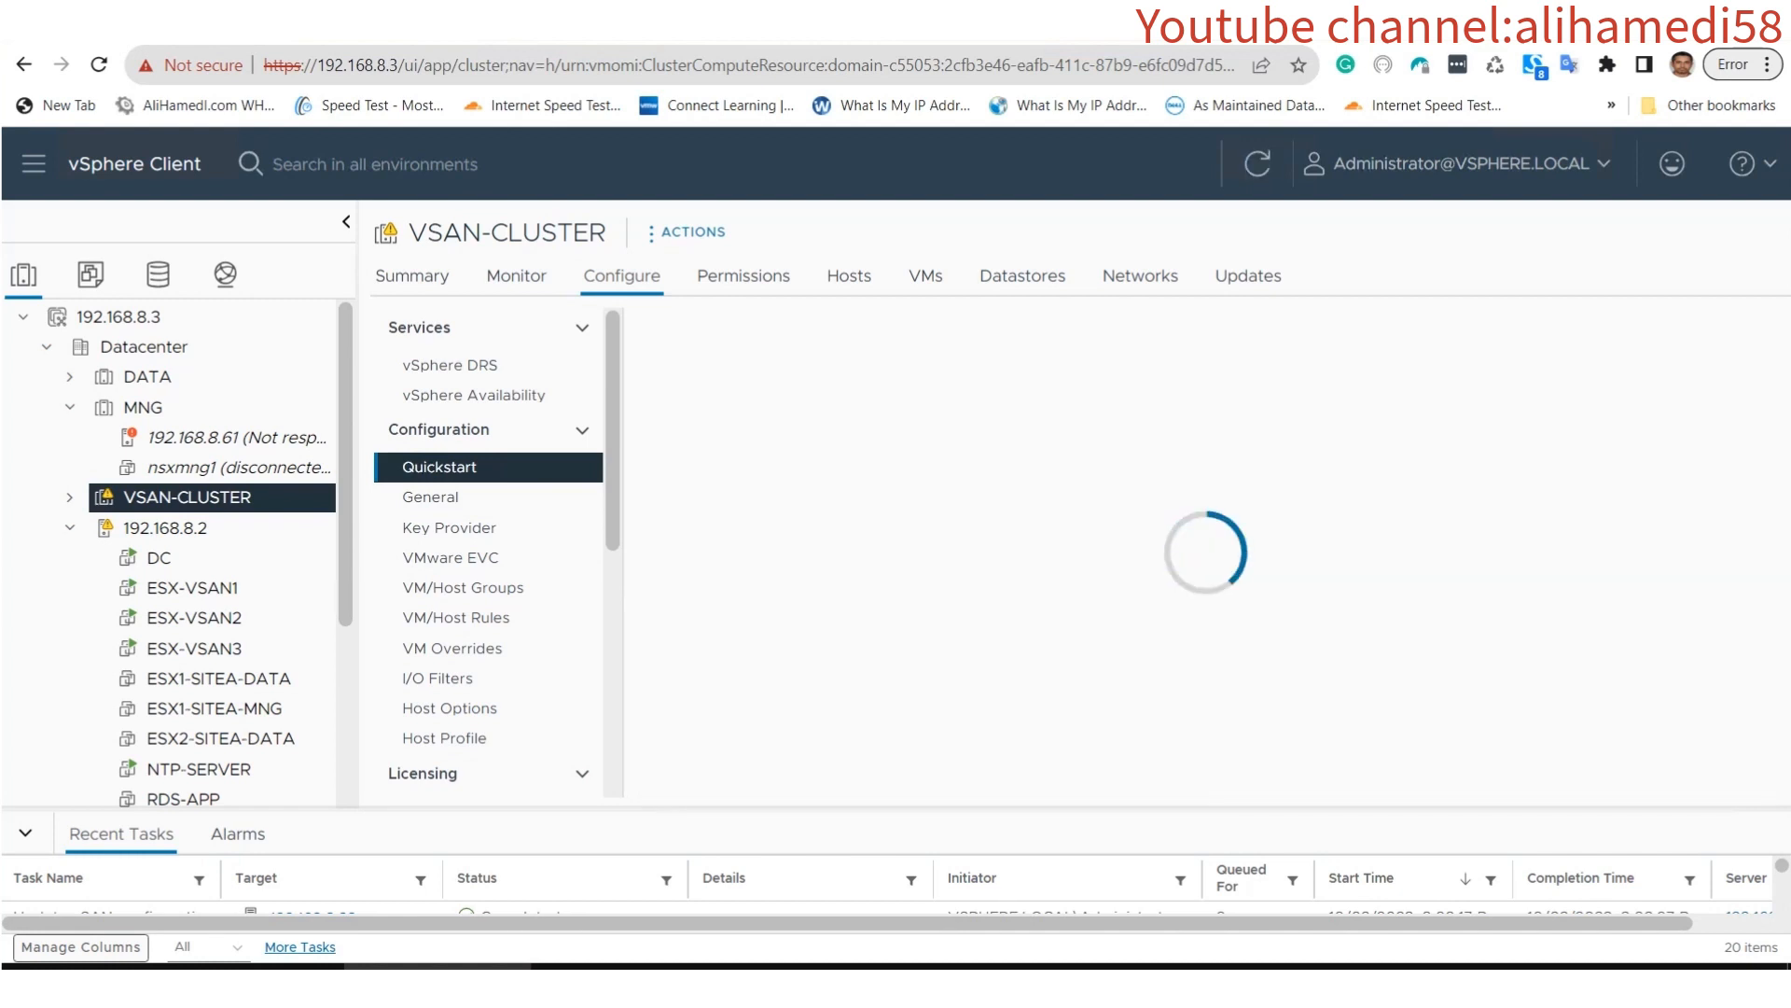
# Check the recent tasks for the progress of moving the hosts into VSAN-CLUSTER.
pyautogui.click(26, 833)
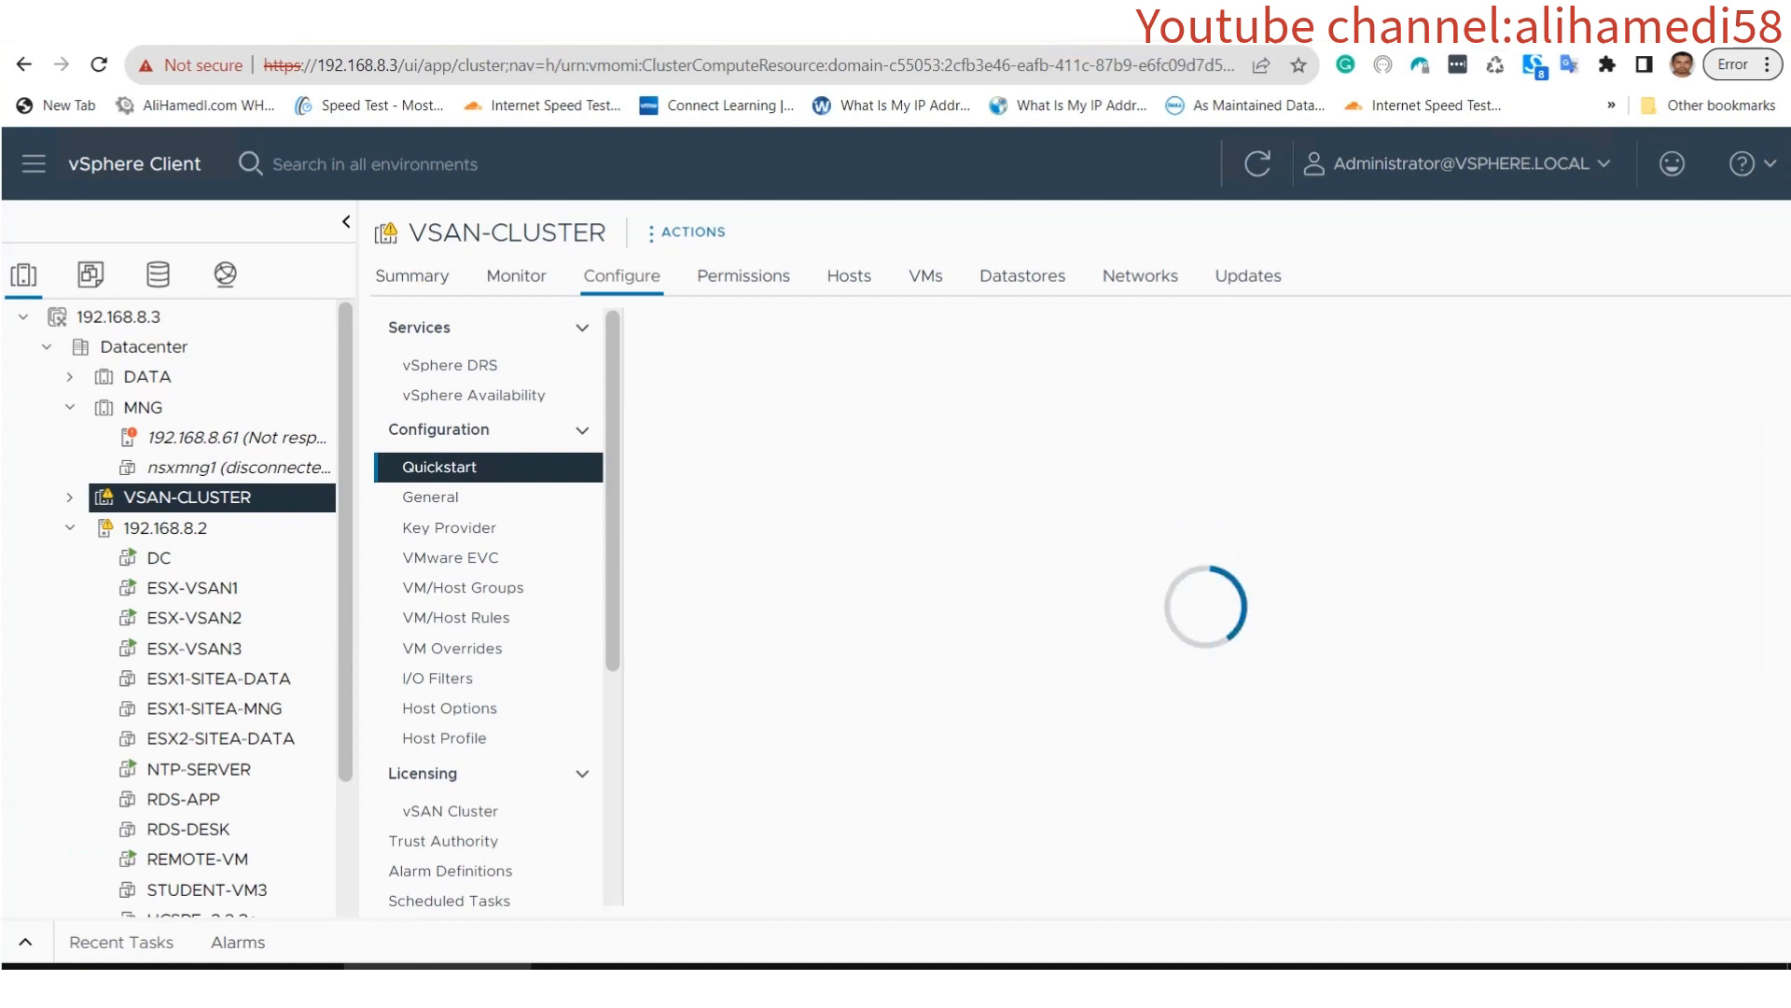
pyautogui.click(25, 943)
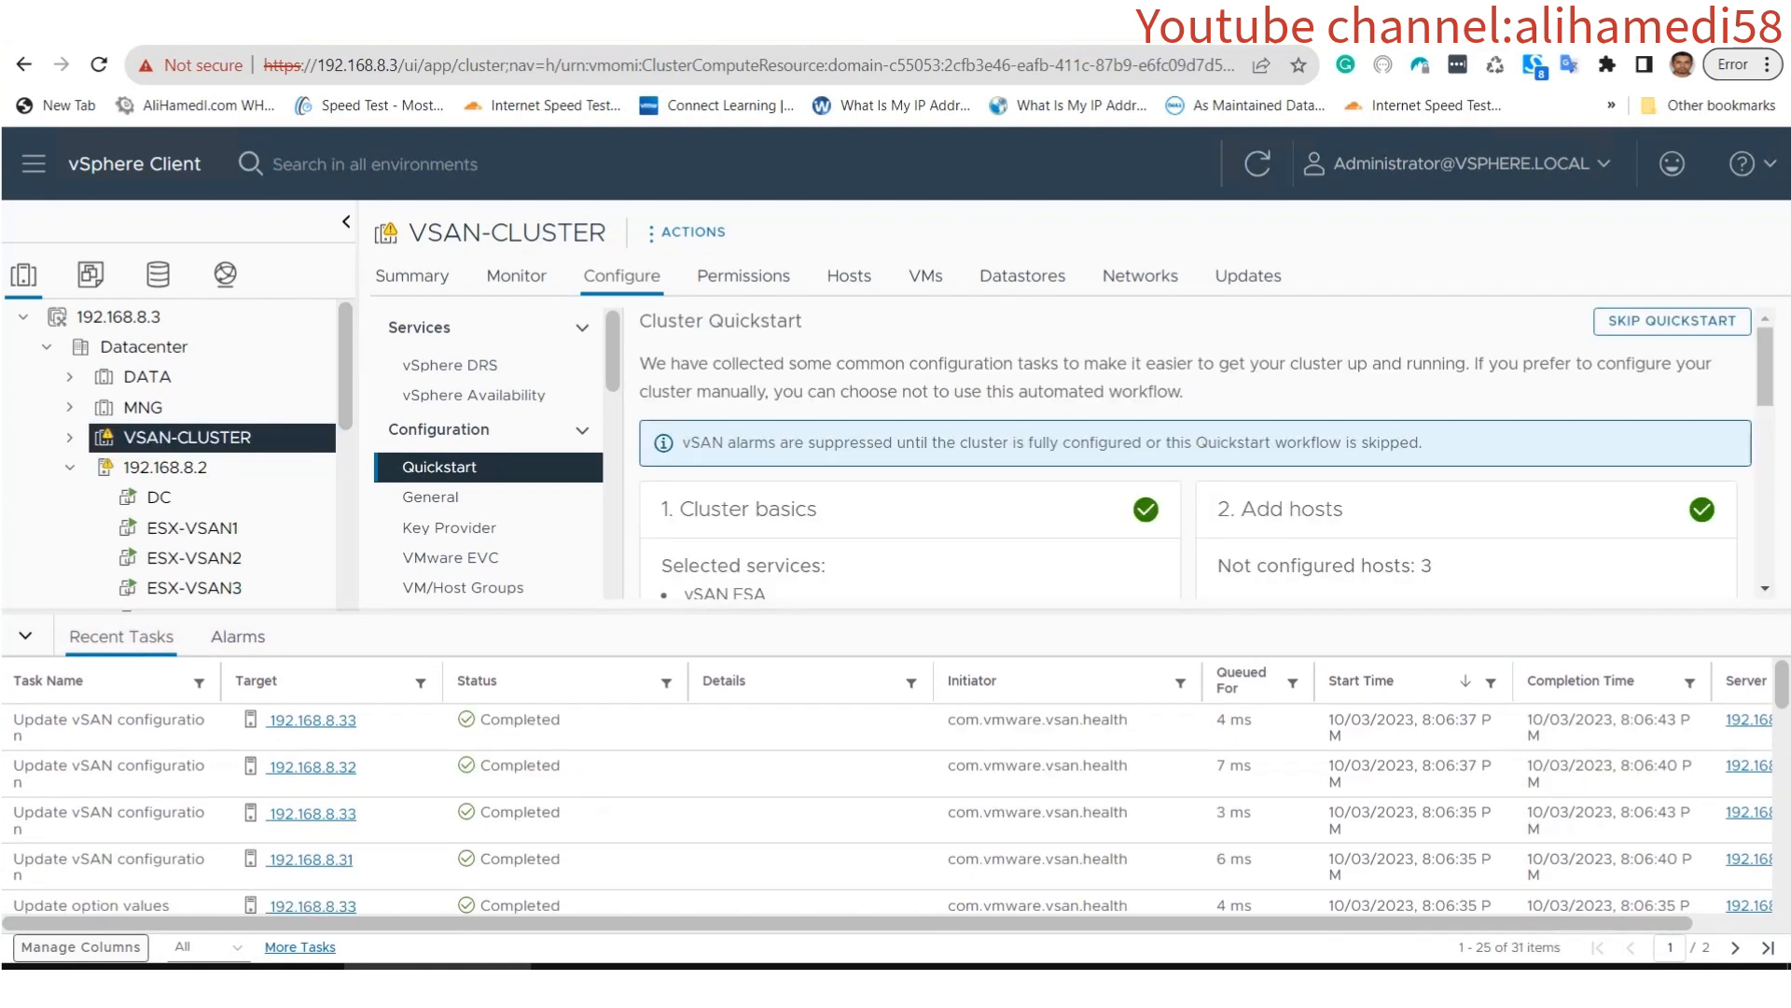
pyautogui.moveTo(1782, 689)
pyautogui.mouseDown()
pyautogui.moveTo(1782, 801)
pyautogui.moveTo(1782, 689)
pyautogui.mouseUp()
pyautogui.click(26, 636)
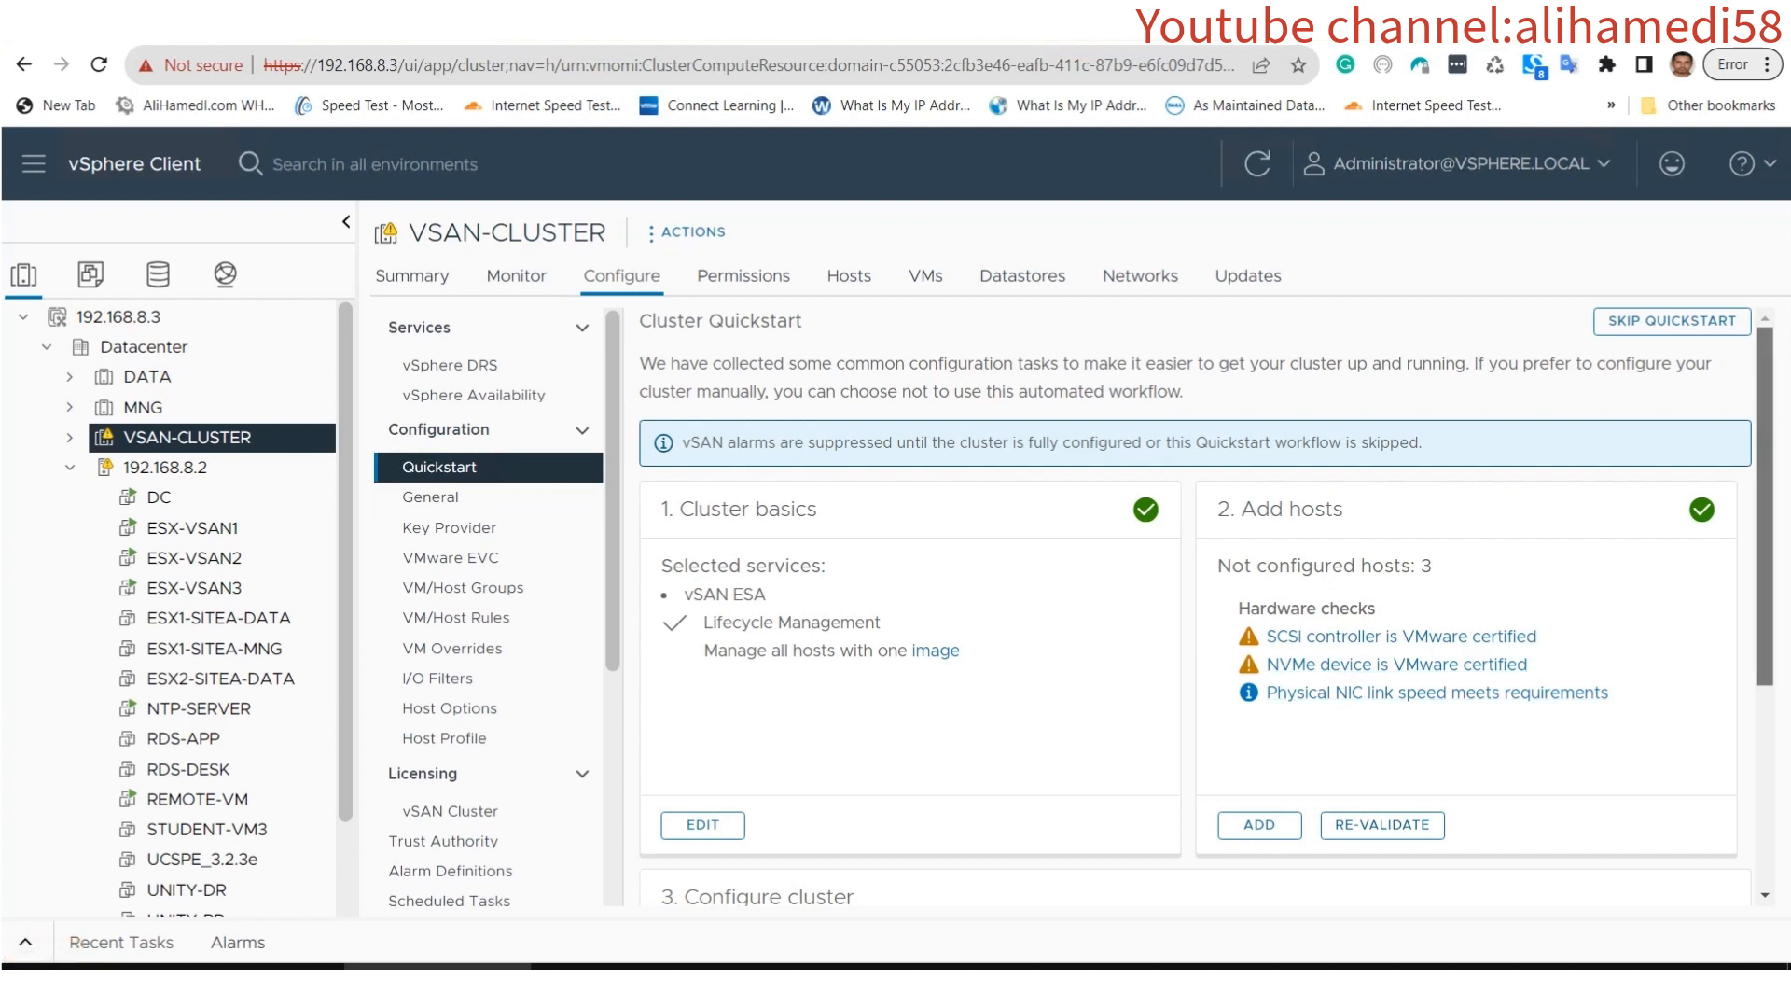
# Start the Quickstart cluster configuration for VSAN-CLUSTER with the vSAN HCI cluster type.
pyautogui.scroll(-1, 1194, 607)
pyautogui.scroll(-1, 1400, 611)
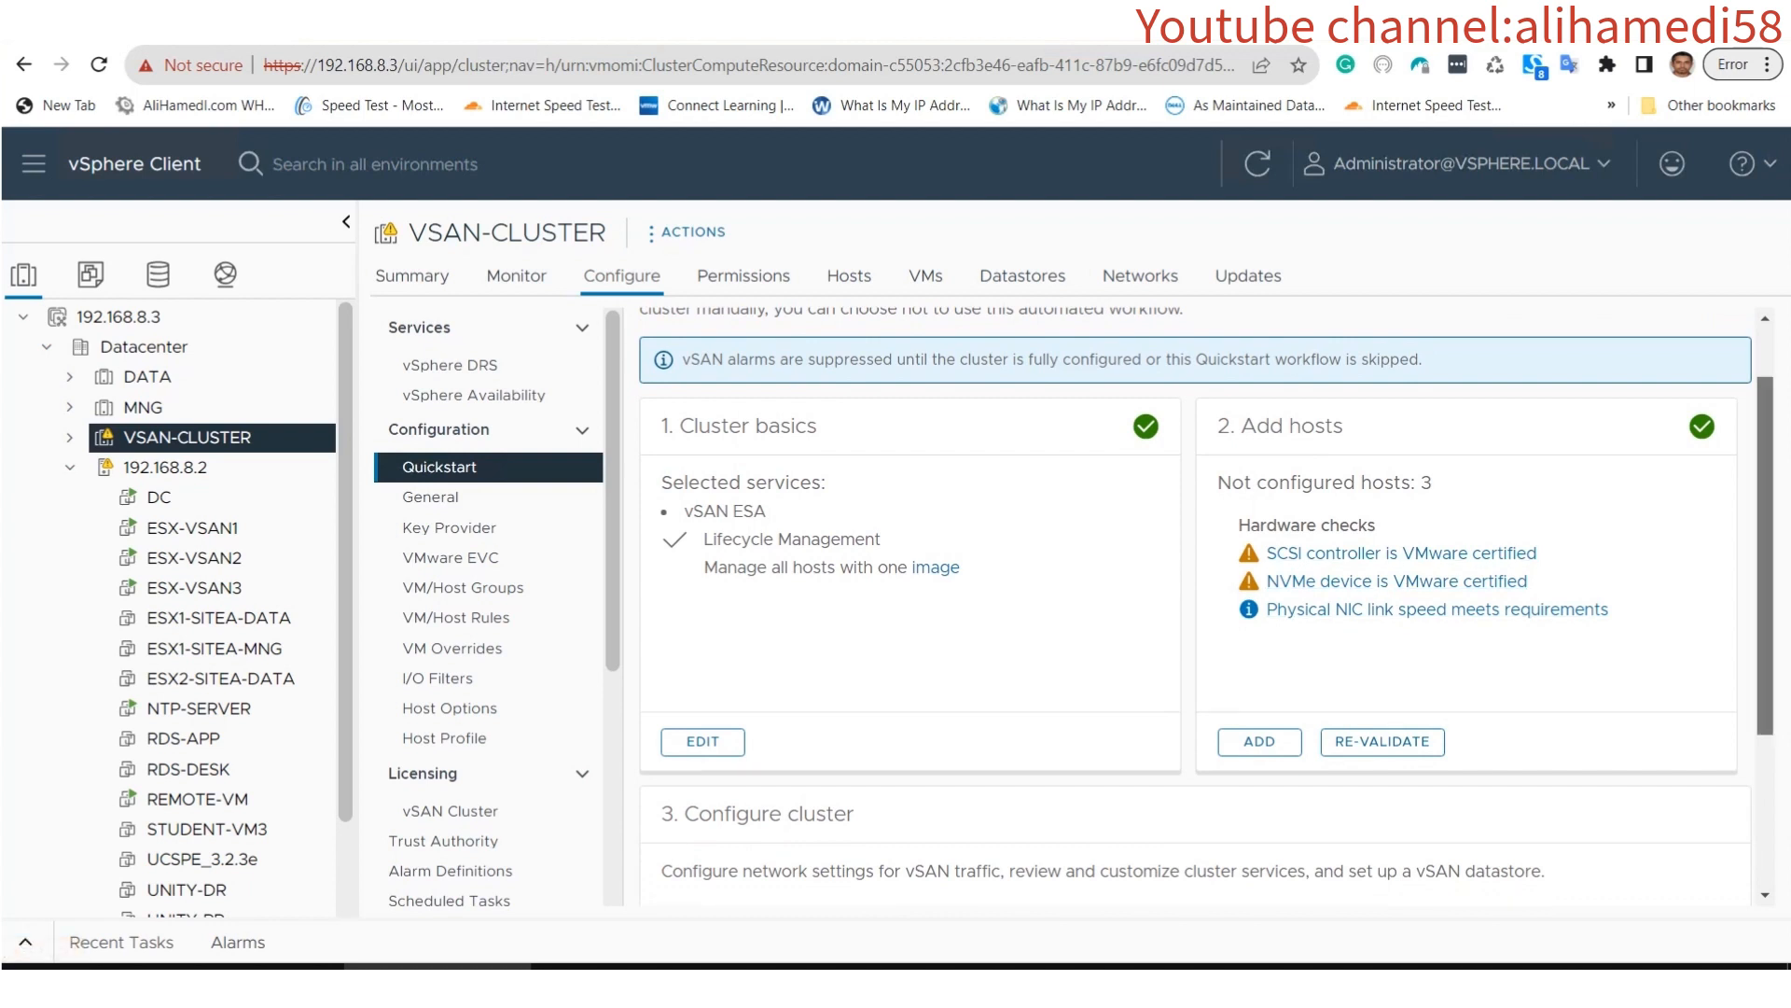
pyautogui.scroll(-2, 1194, 606)
pyautogui.scroll(-3, 1195, 607)
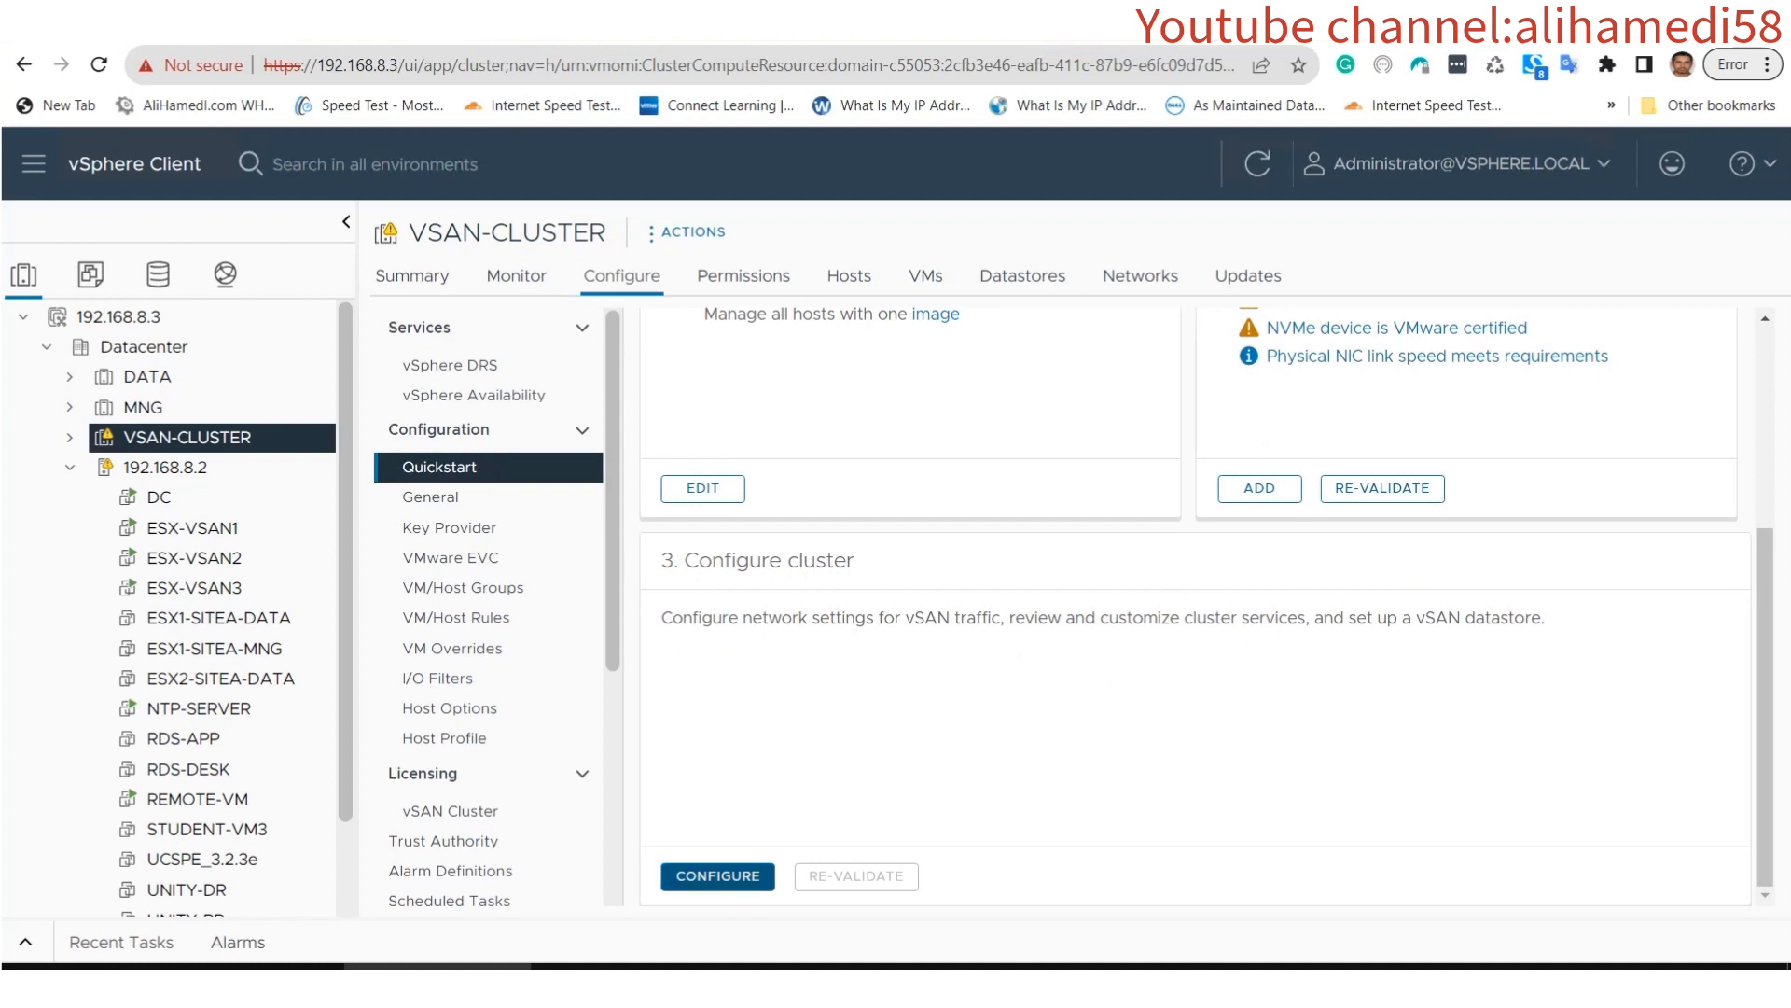
pyautogui.click(717, 876)
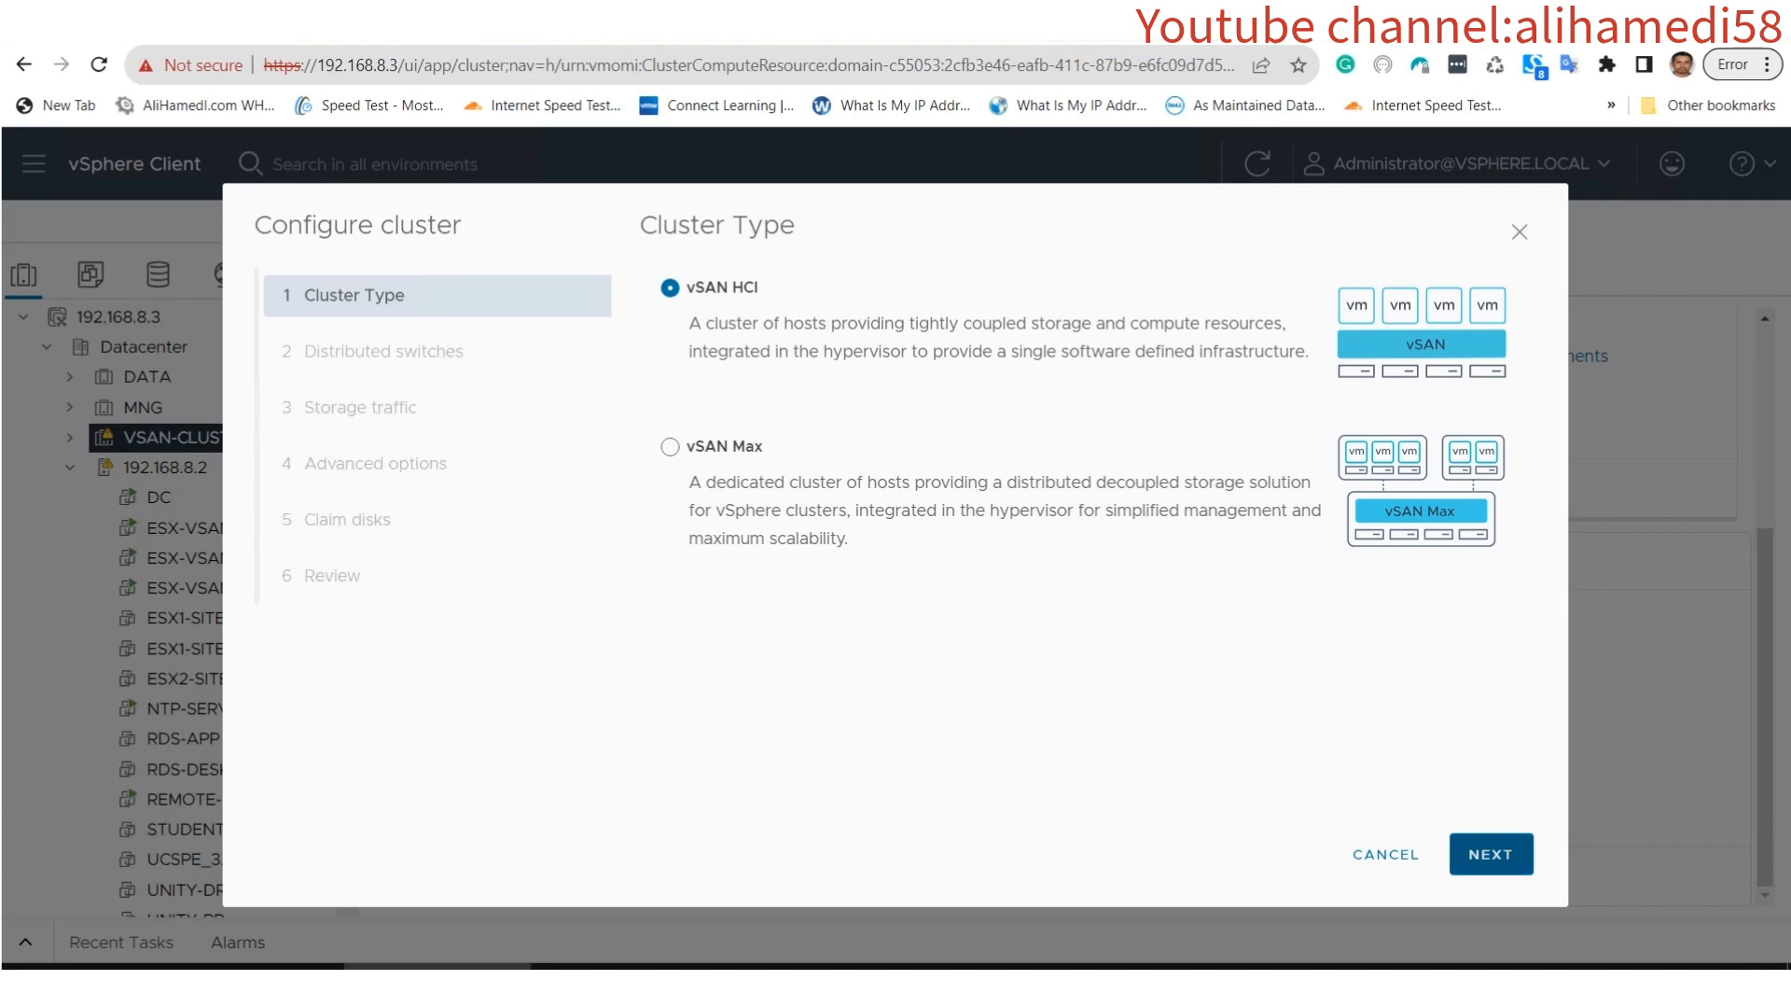
pyautogui.click(1489, 854)
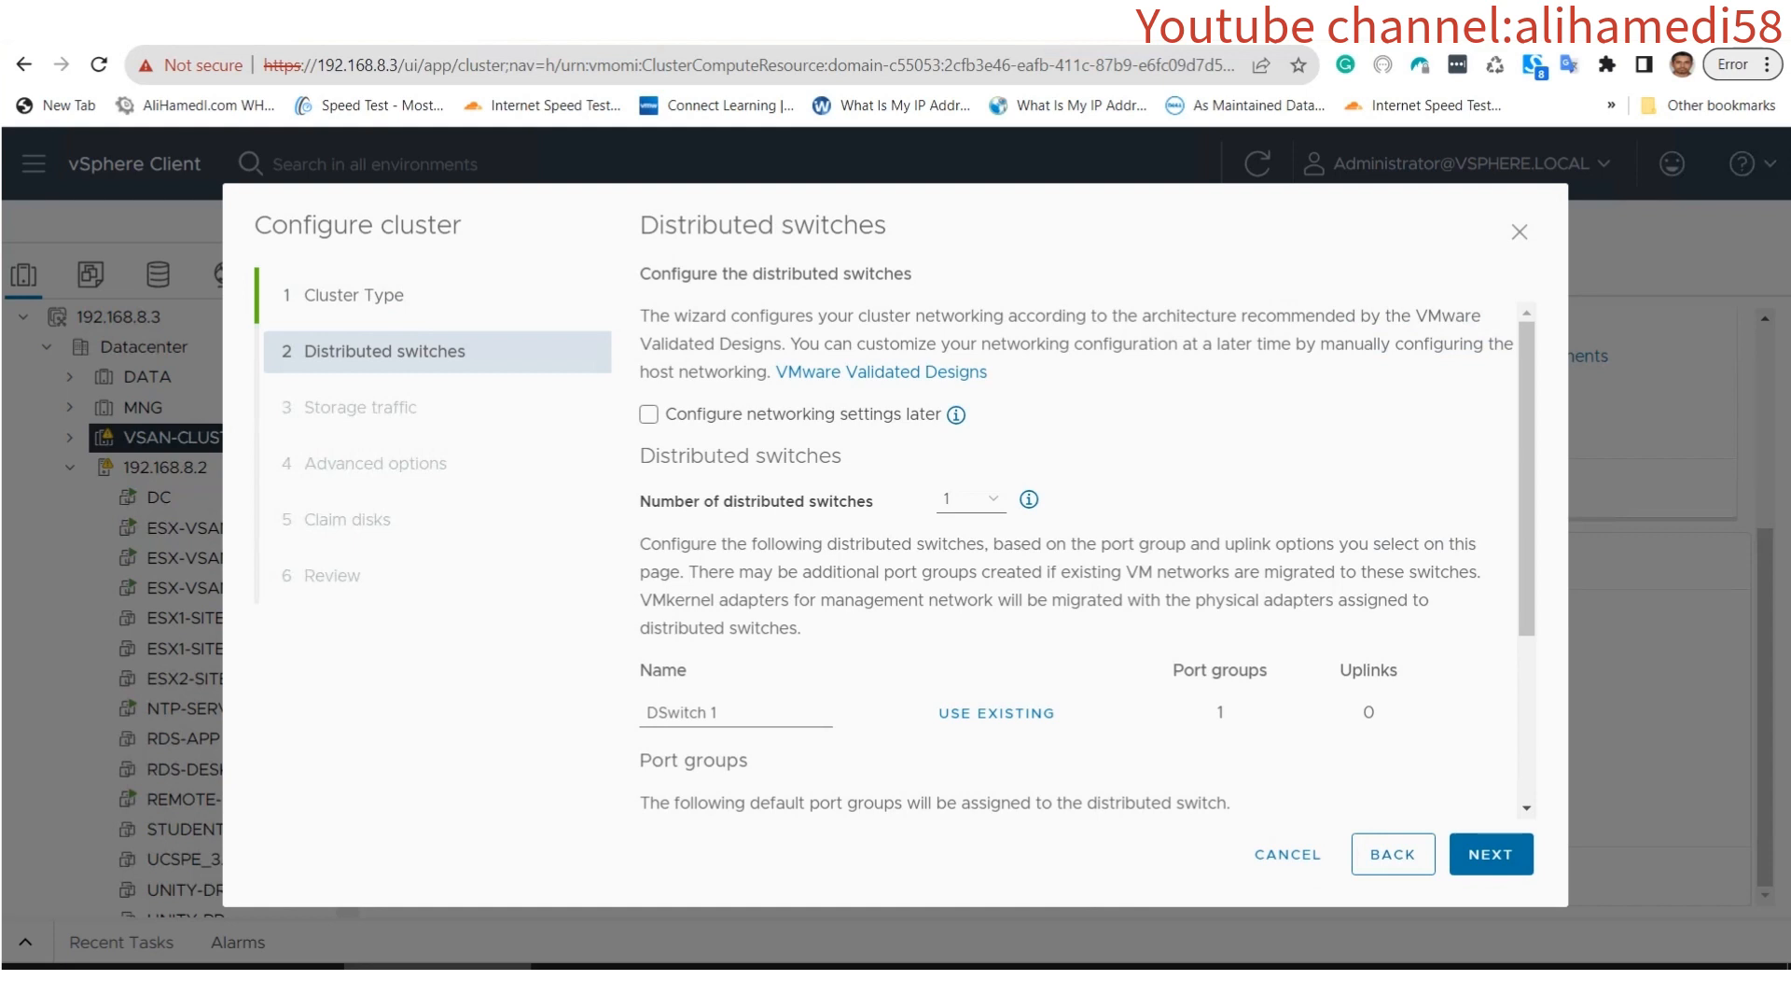
# Choose to configure the networking settings later and skip the distributed switch setup.
pyautogui.scroll(-2, 1087, 560)
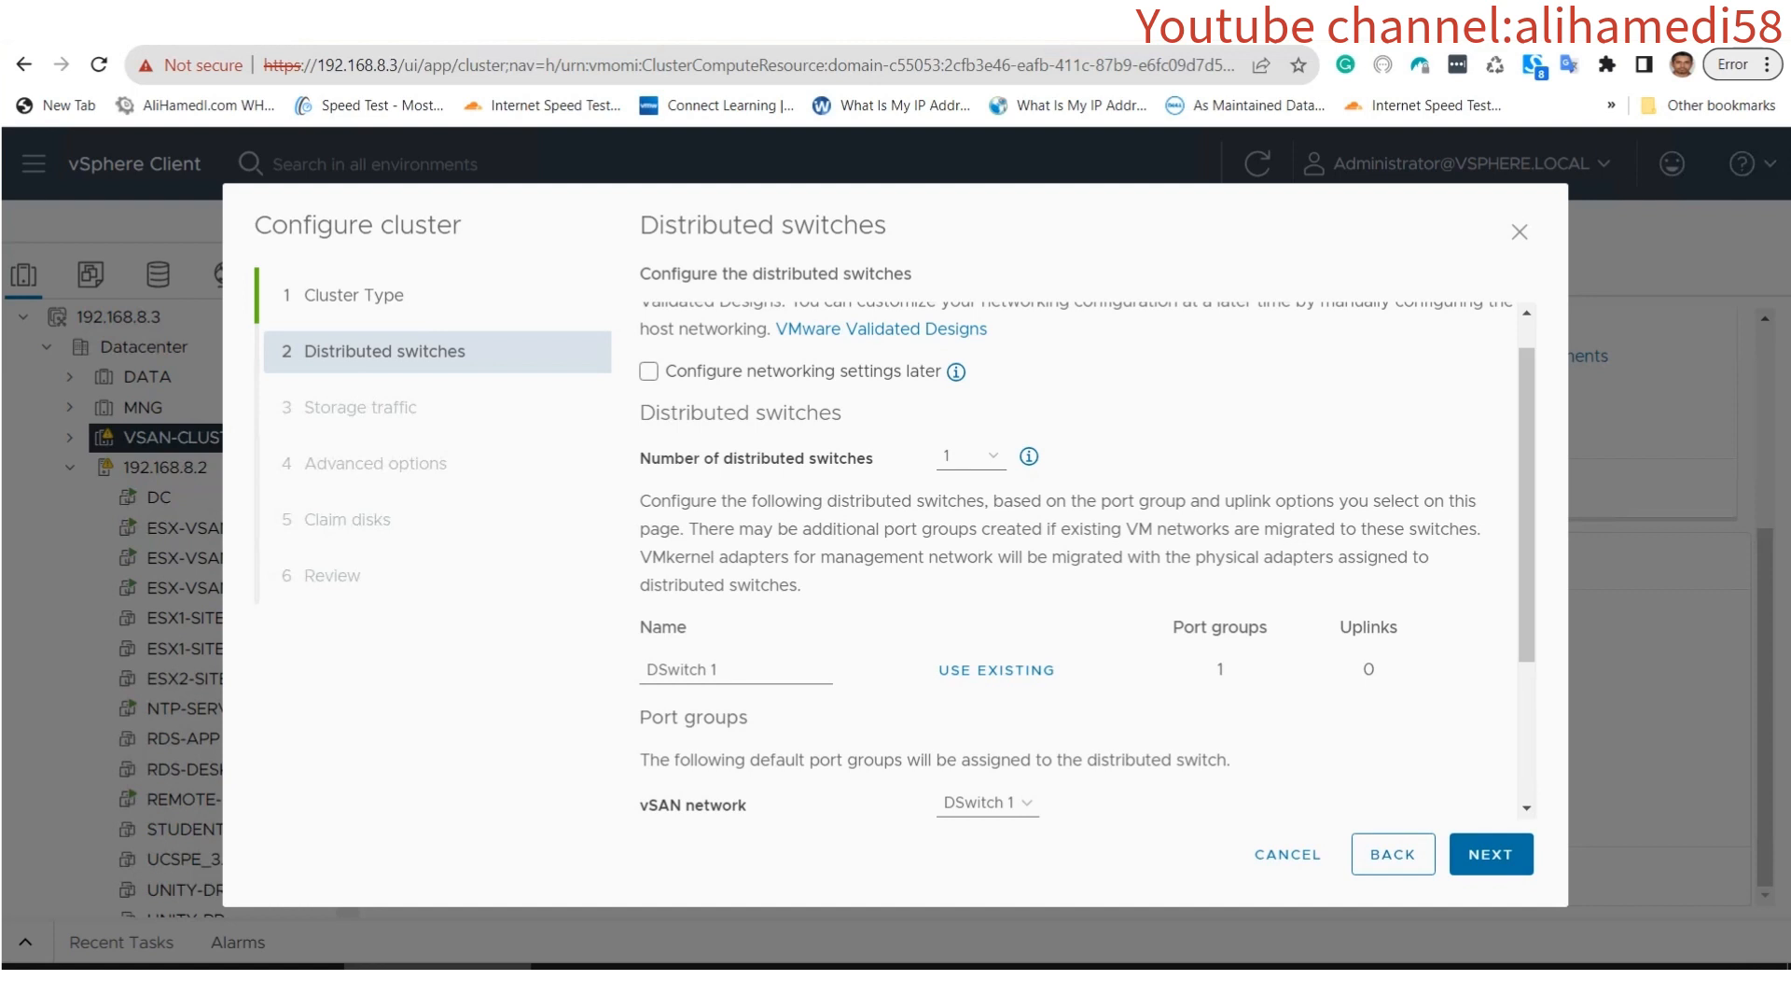
pyautogui.click(649, 371)
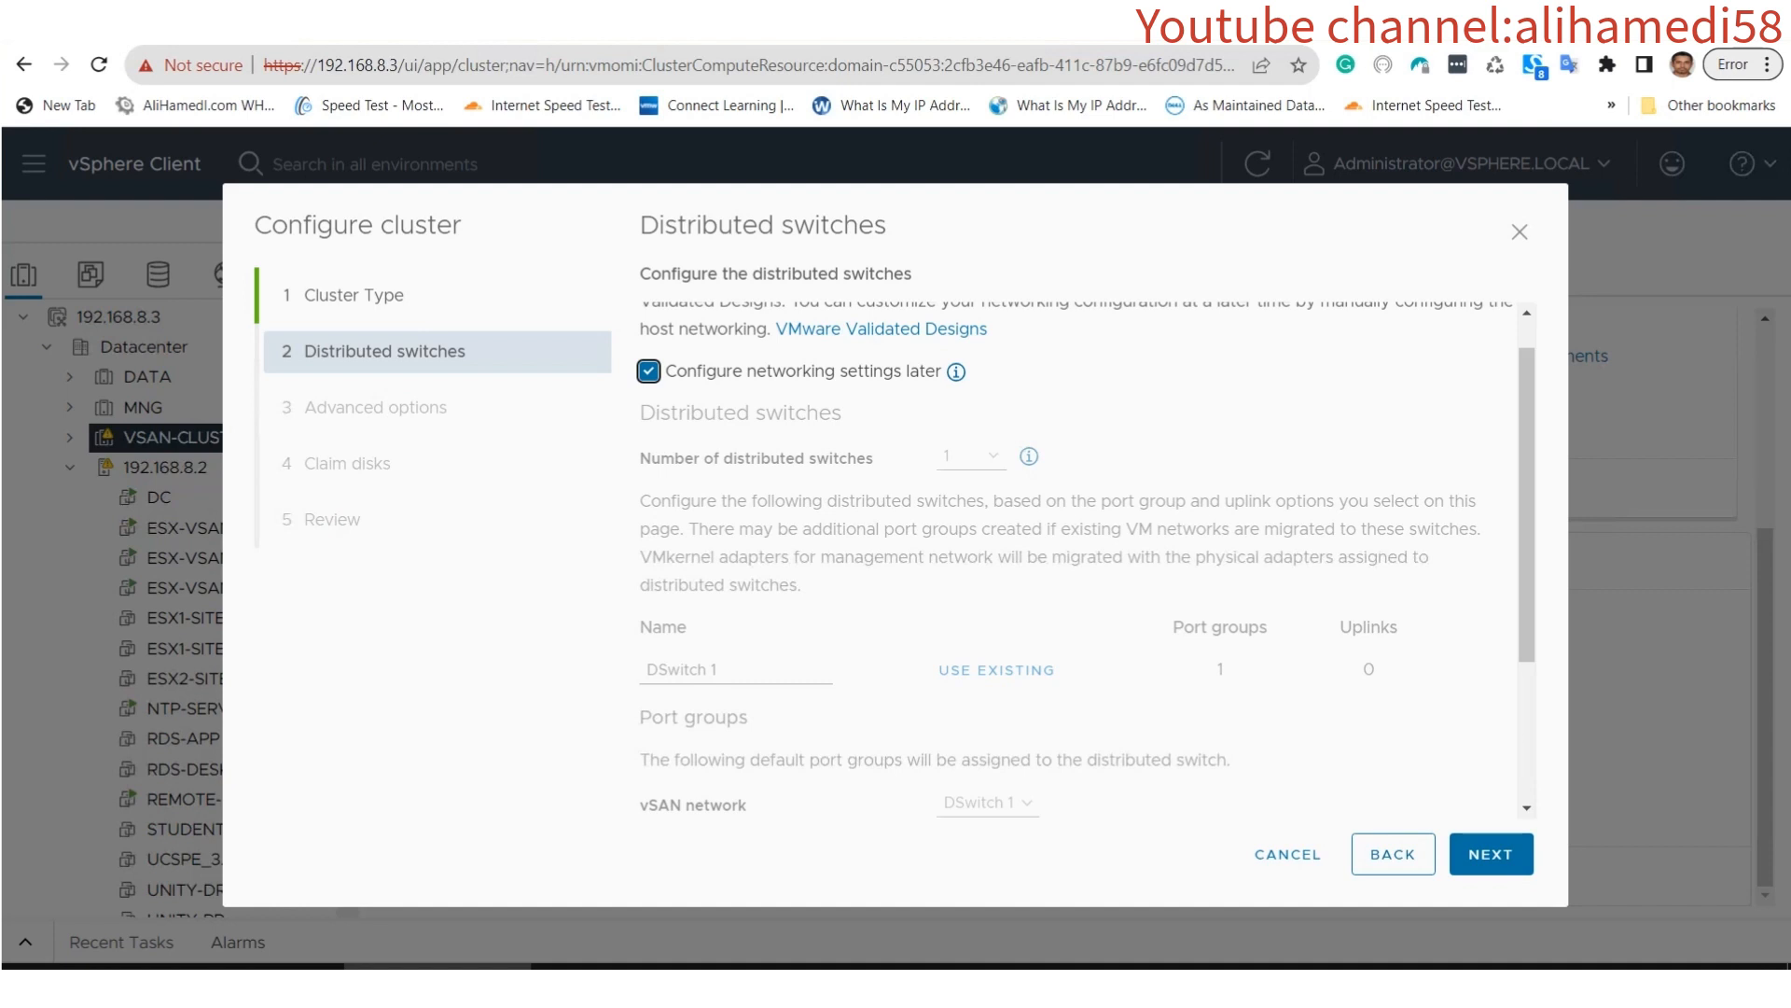
pyautogui.click(1491, 854)
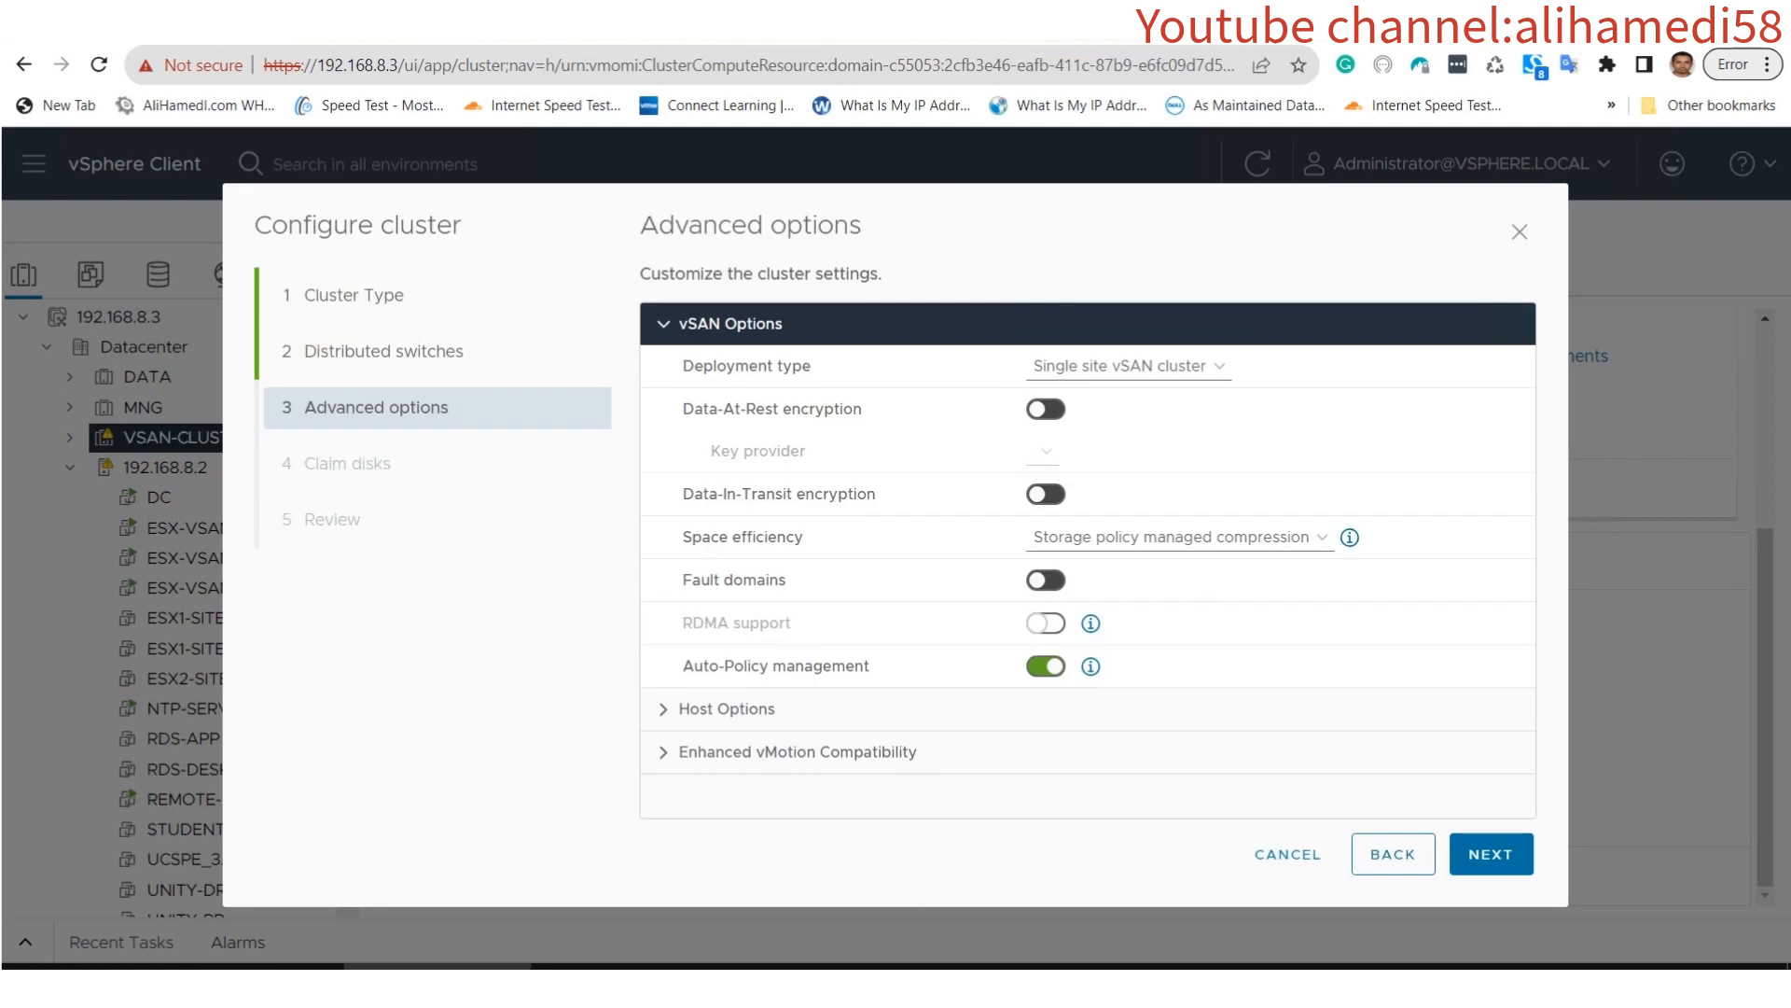
# Keep the Single site vSAN cluster deployment type and accept the default host and Enhanced vMotion Compatibility options.
pyautogui.click(1129, 367)
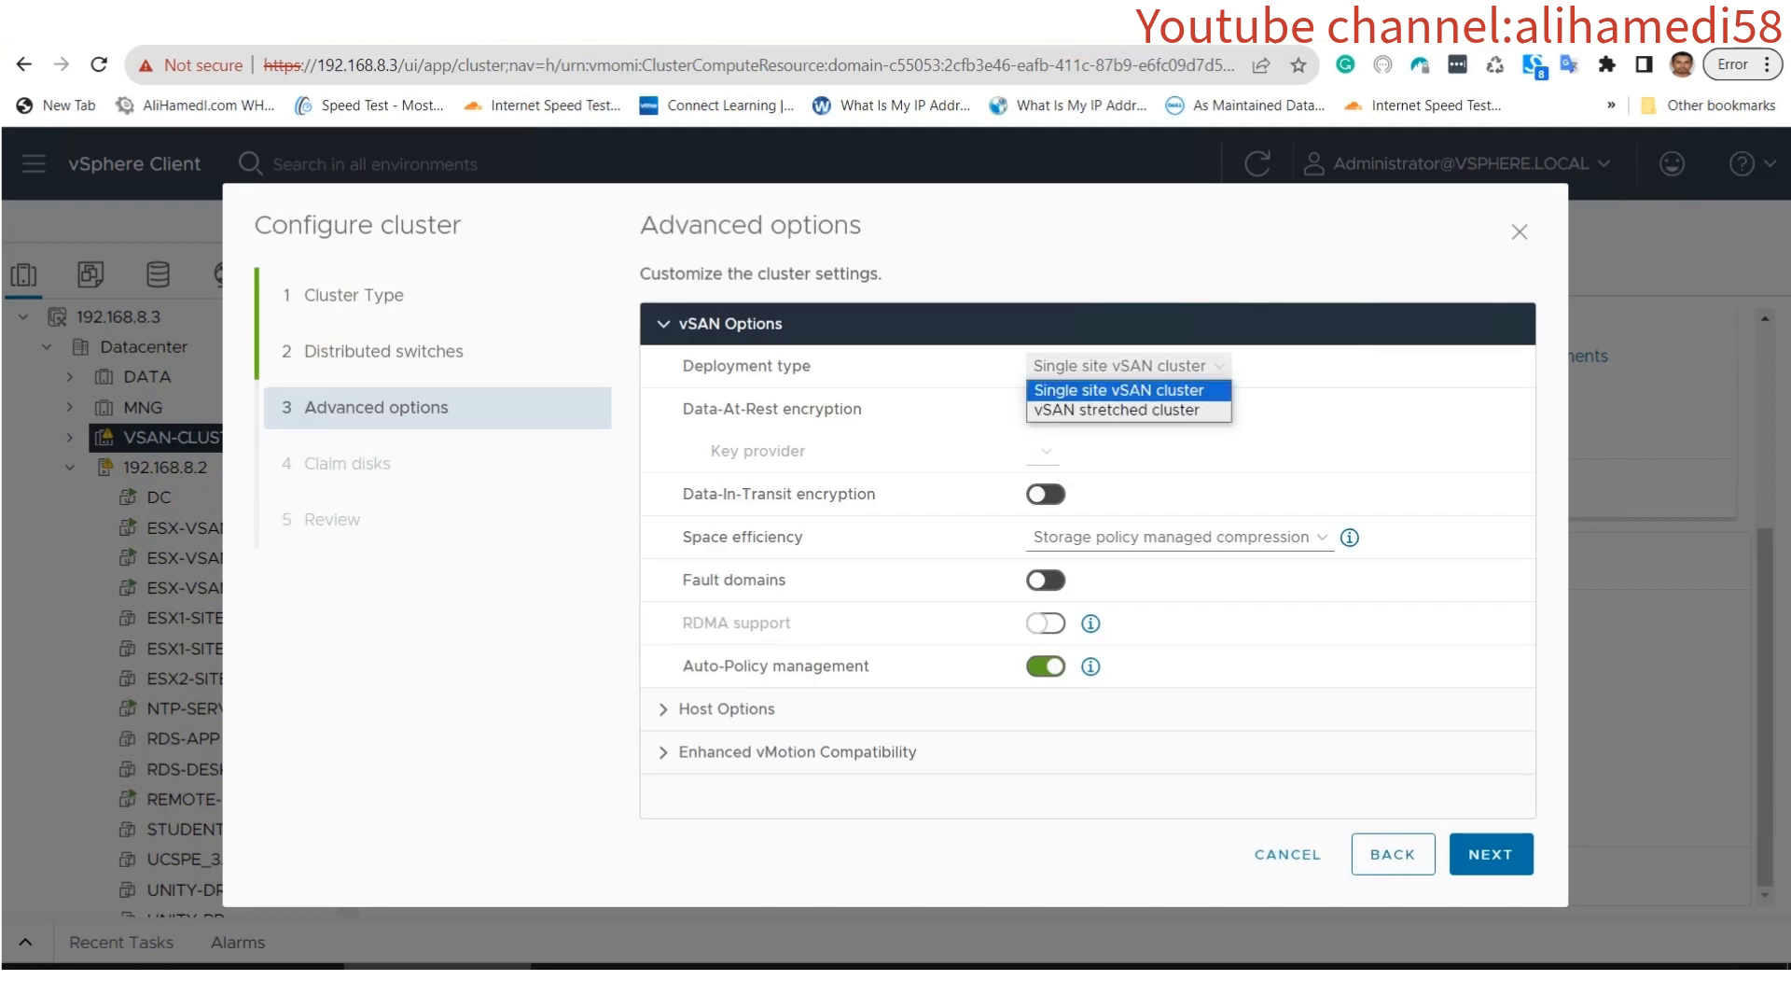
pyautogui.click(1118, 390)
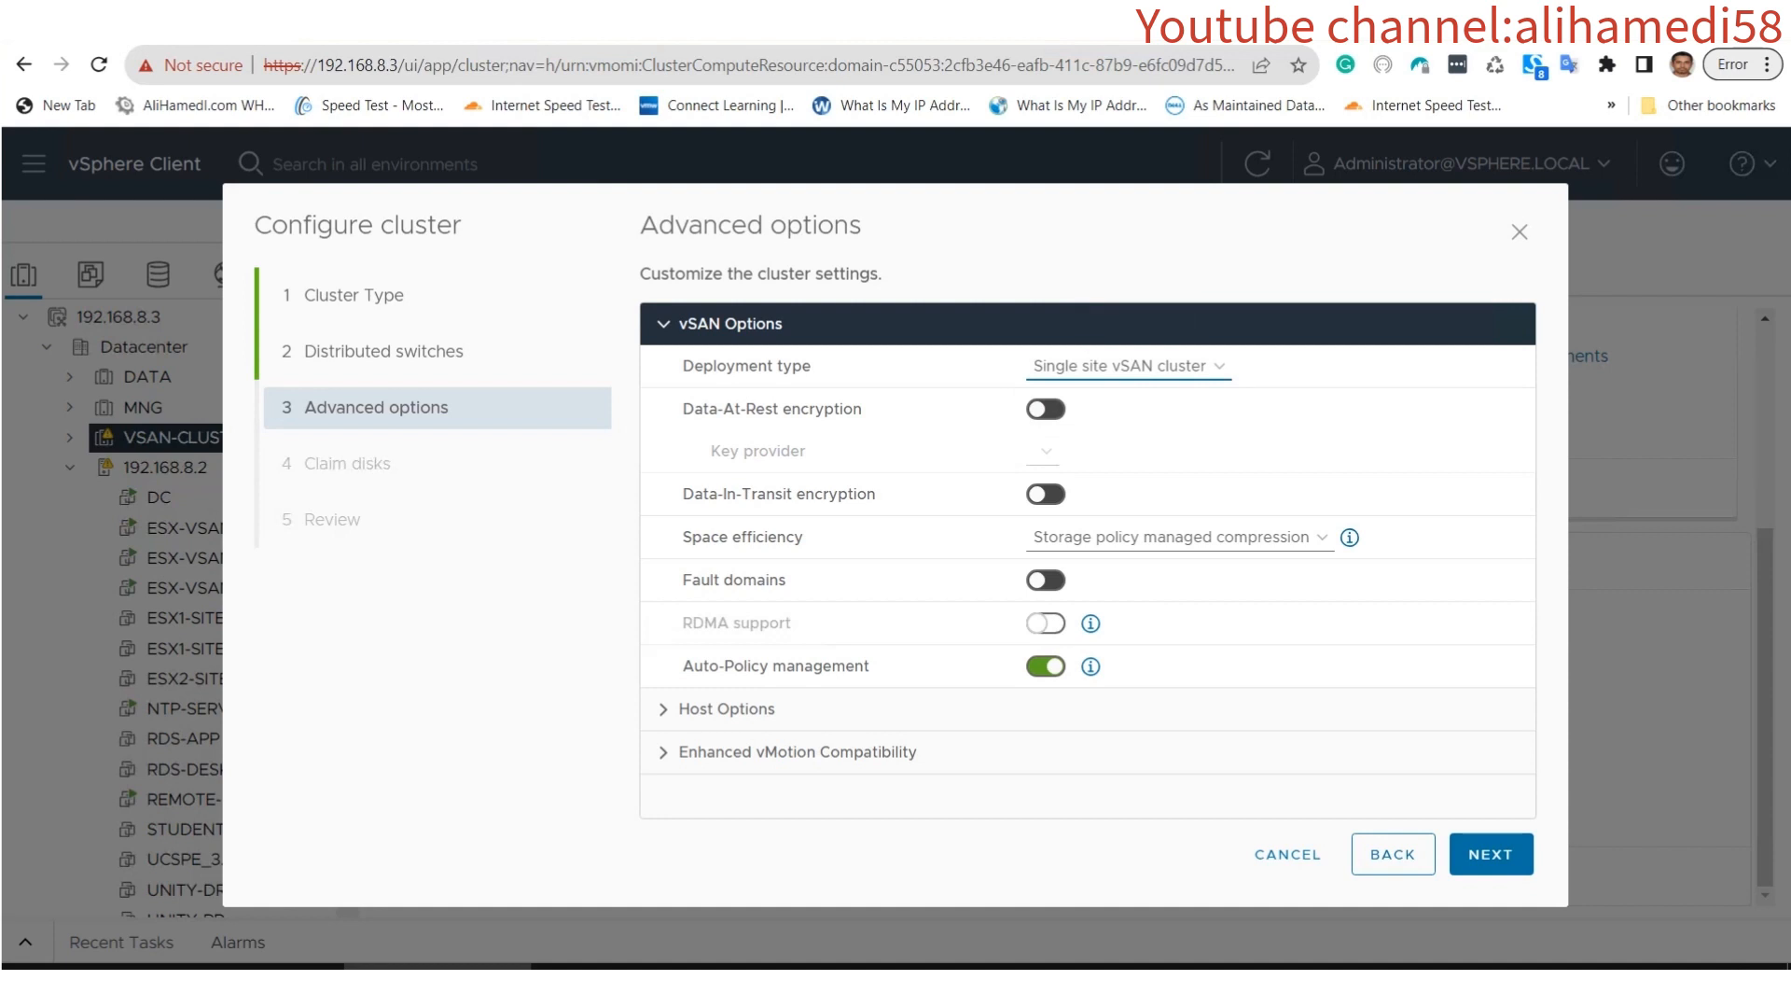
pyautogui.click(727, 709)
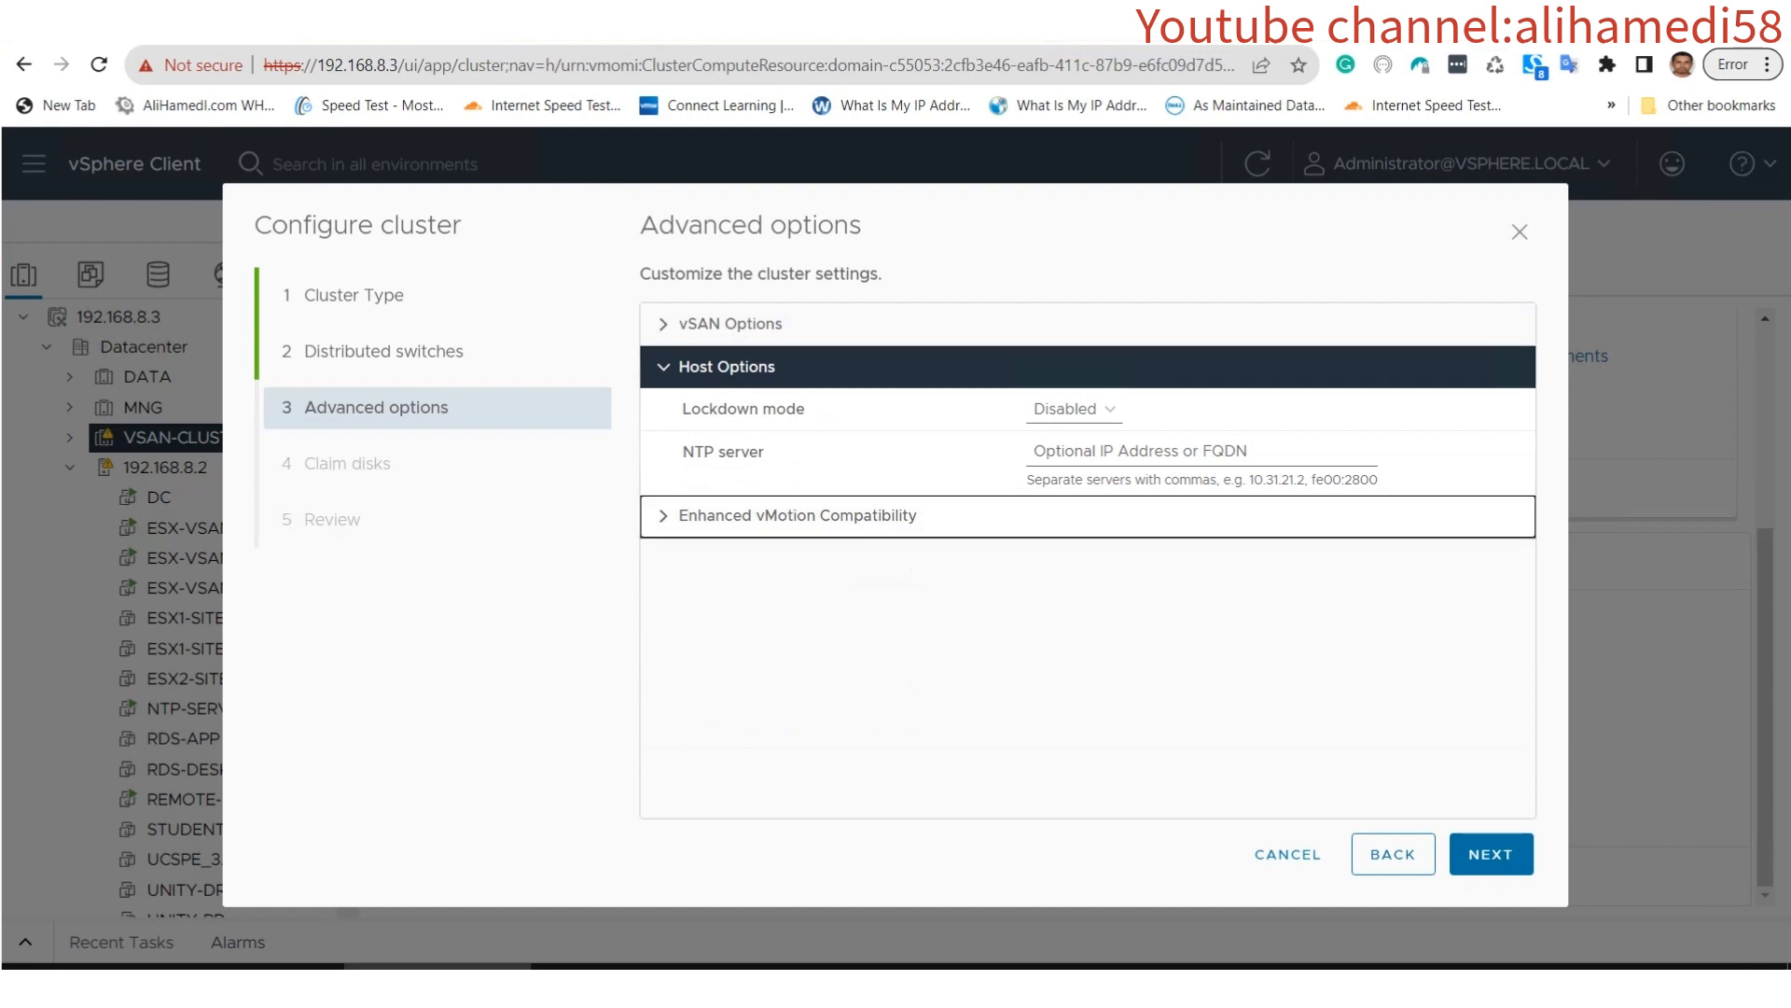
pyautogui.click(798, 515)
pyautogui.click(797, 409)
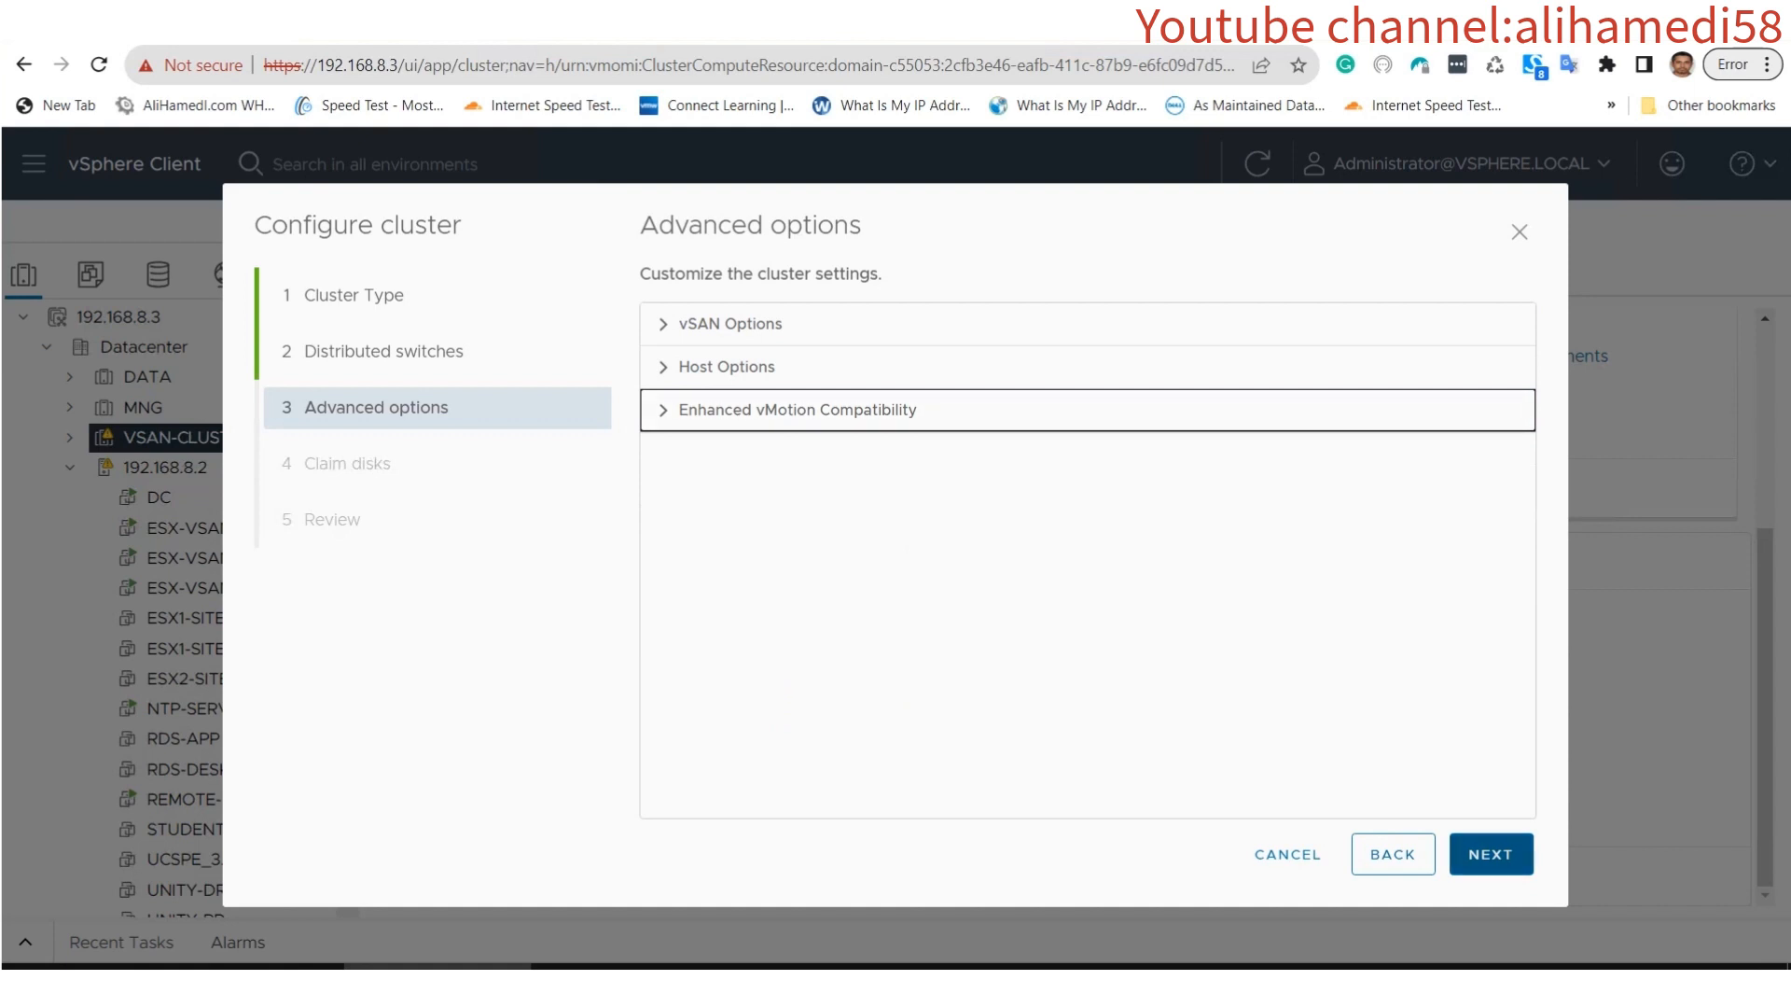
pyautogui.click(1491, 854)
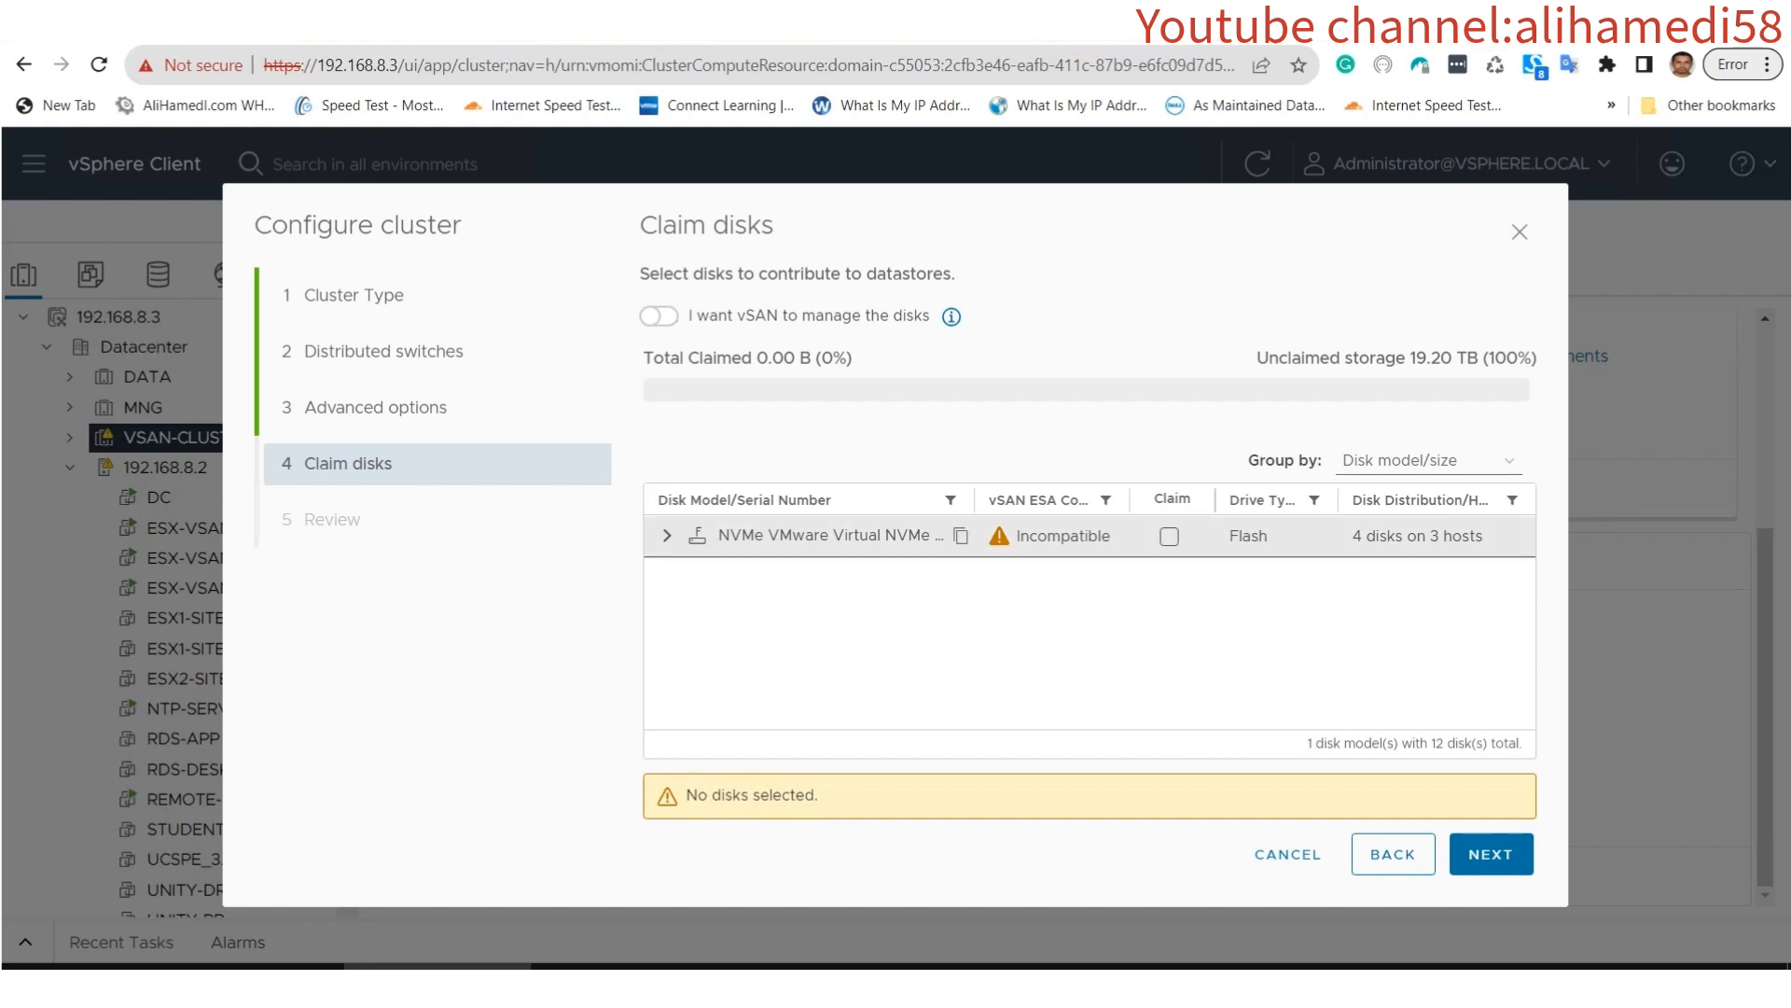
# Claim all the VMware Virtual NVMe disks on the three hosts for the vSAN datastore and proceed to the configuration review.
pyautogui.click(667, 535)
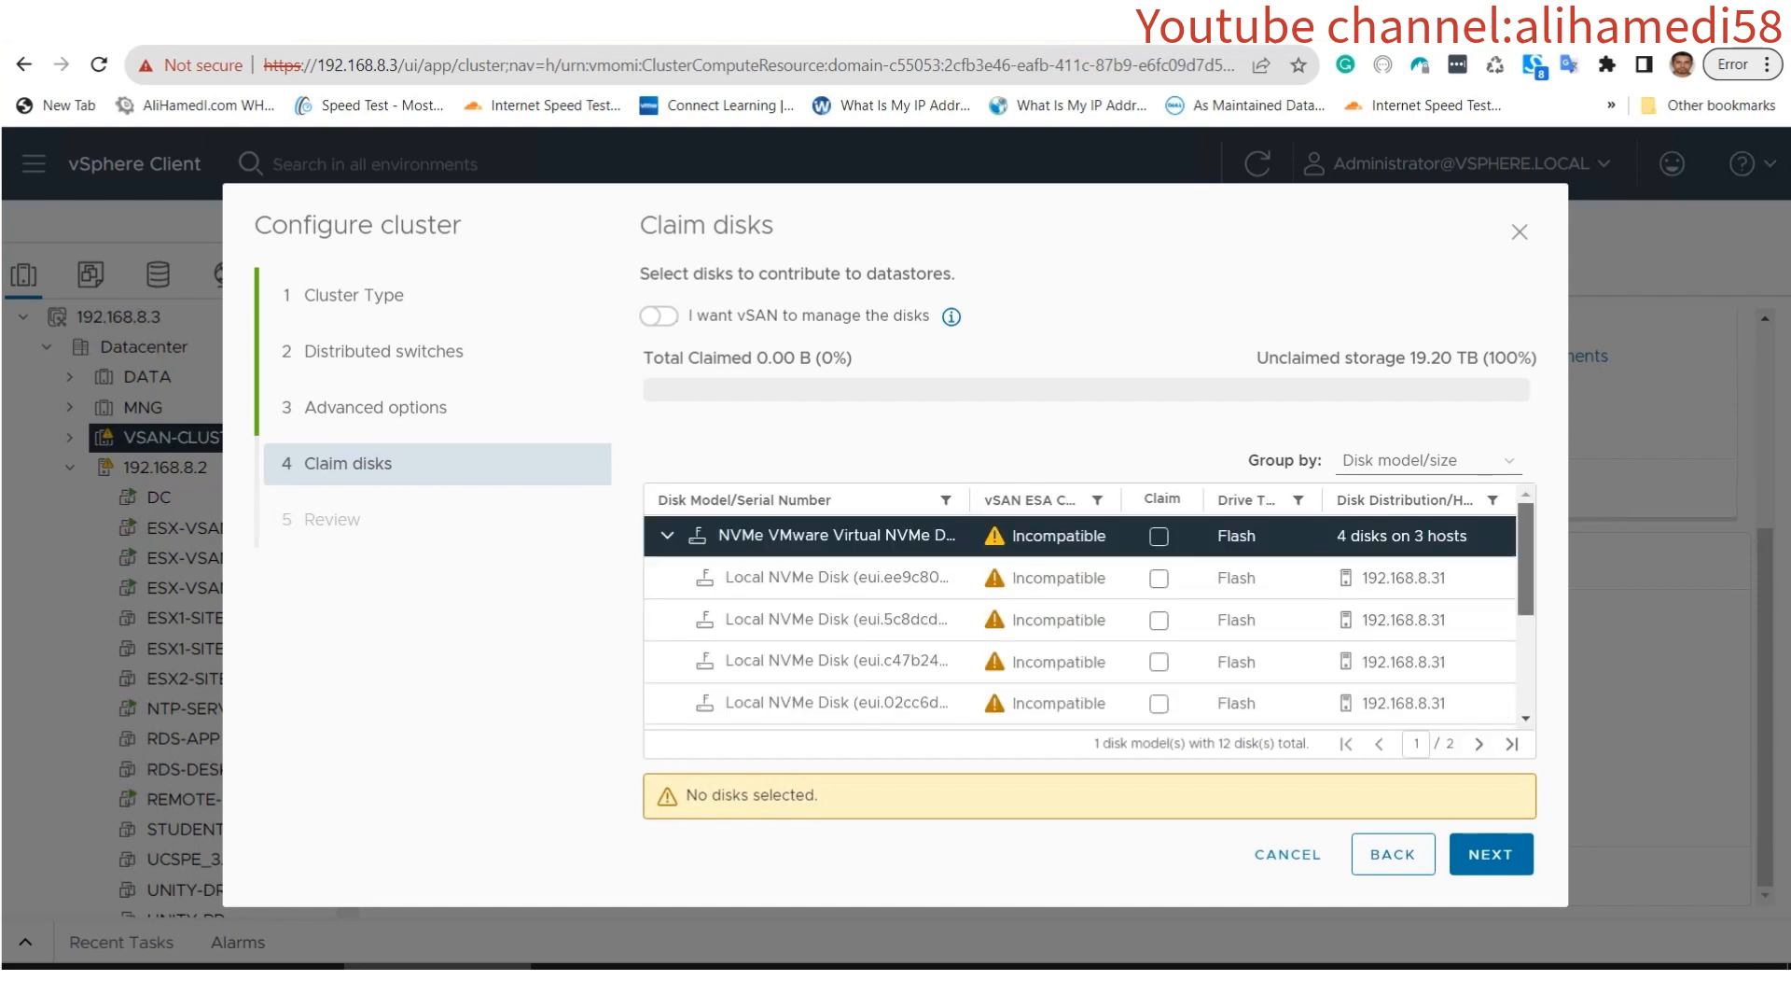
pyautogui.scroll(-1, 1080, 615)
pyautogui.scroll(-4, 1081, 620)
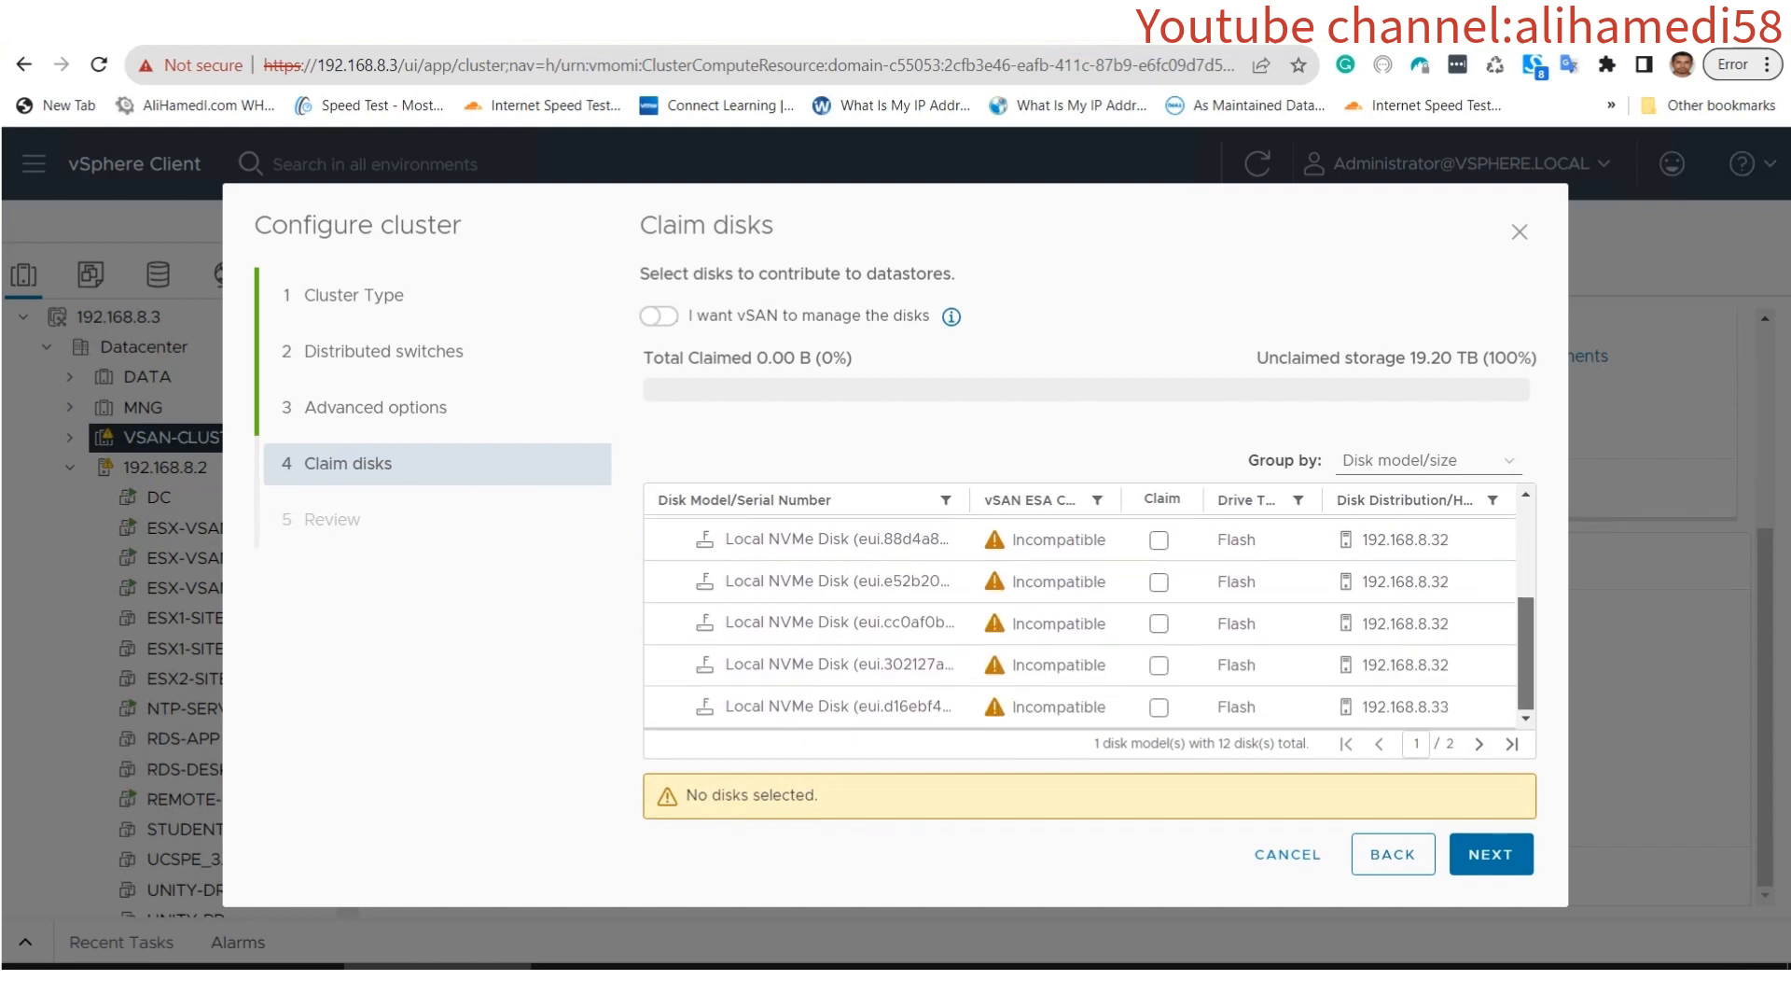
pyautogui.scroll(5, 1081, 615)
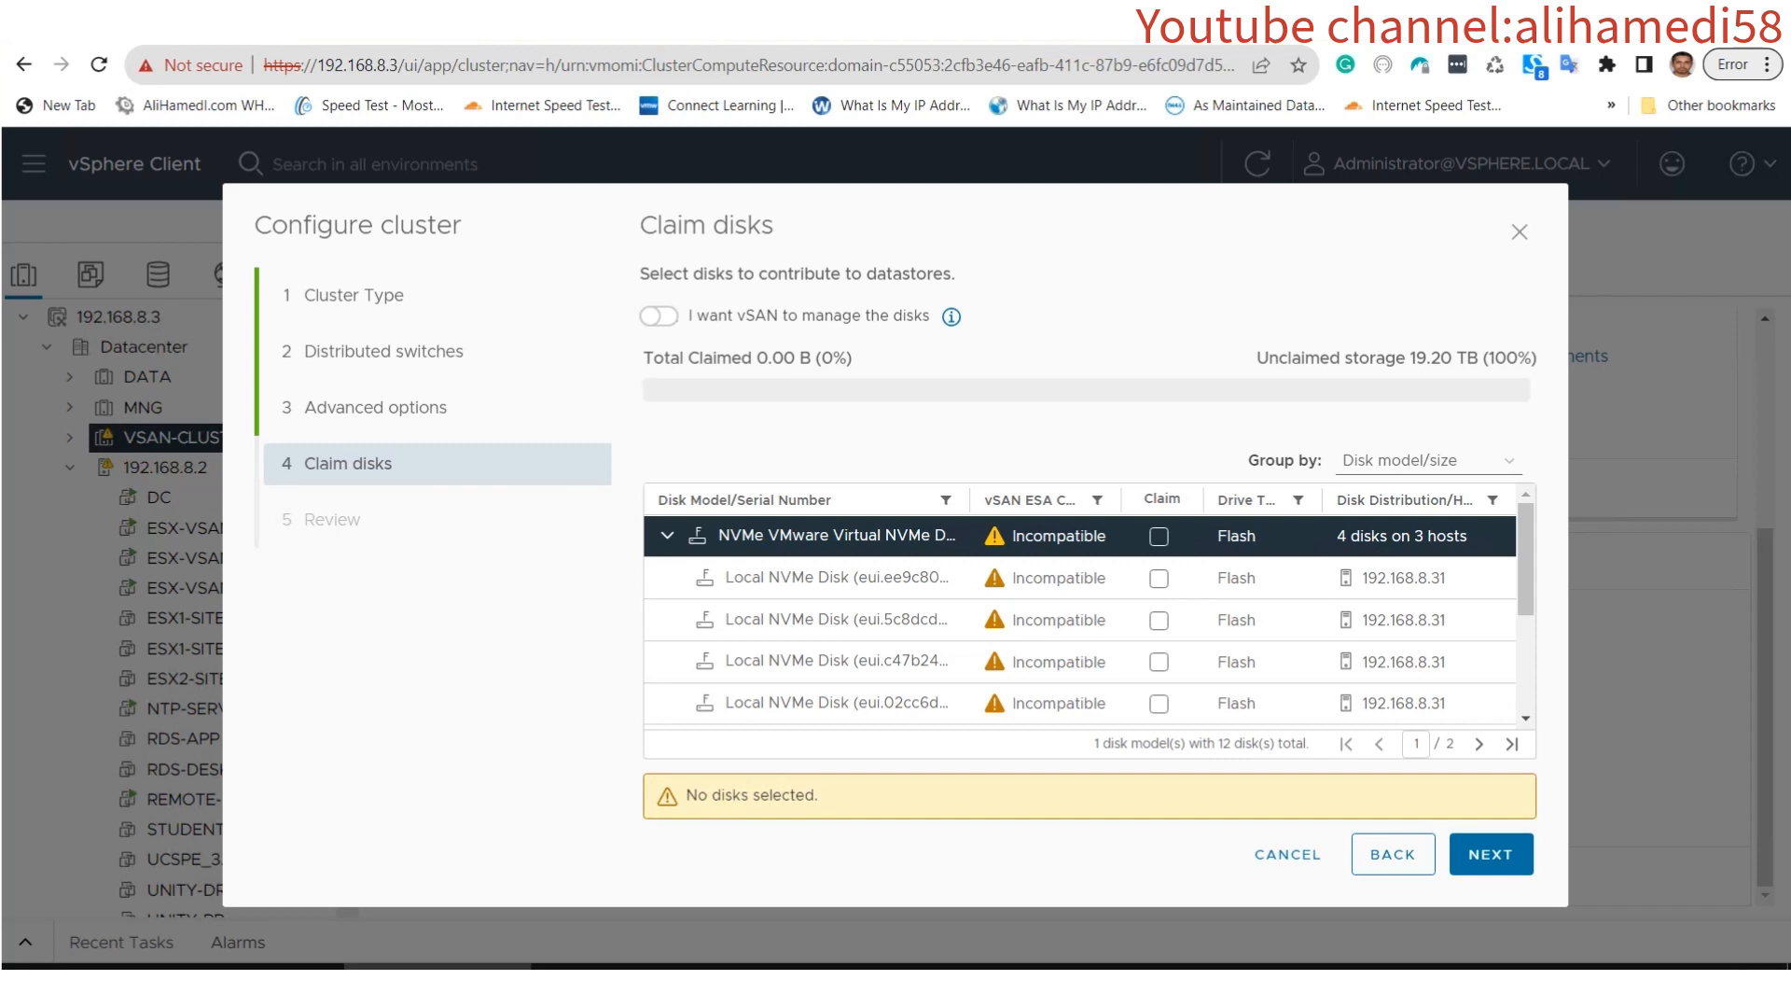
pyautogui.click(1158, 536)
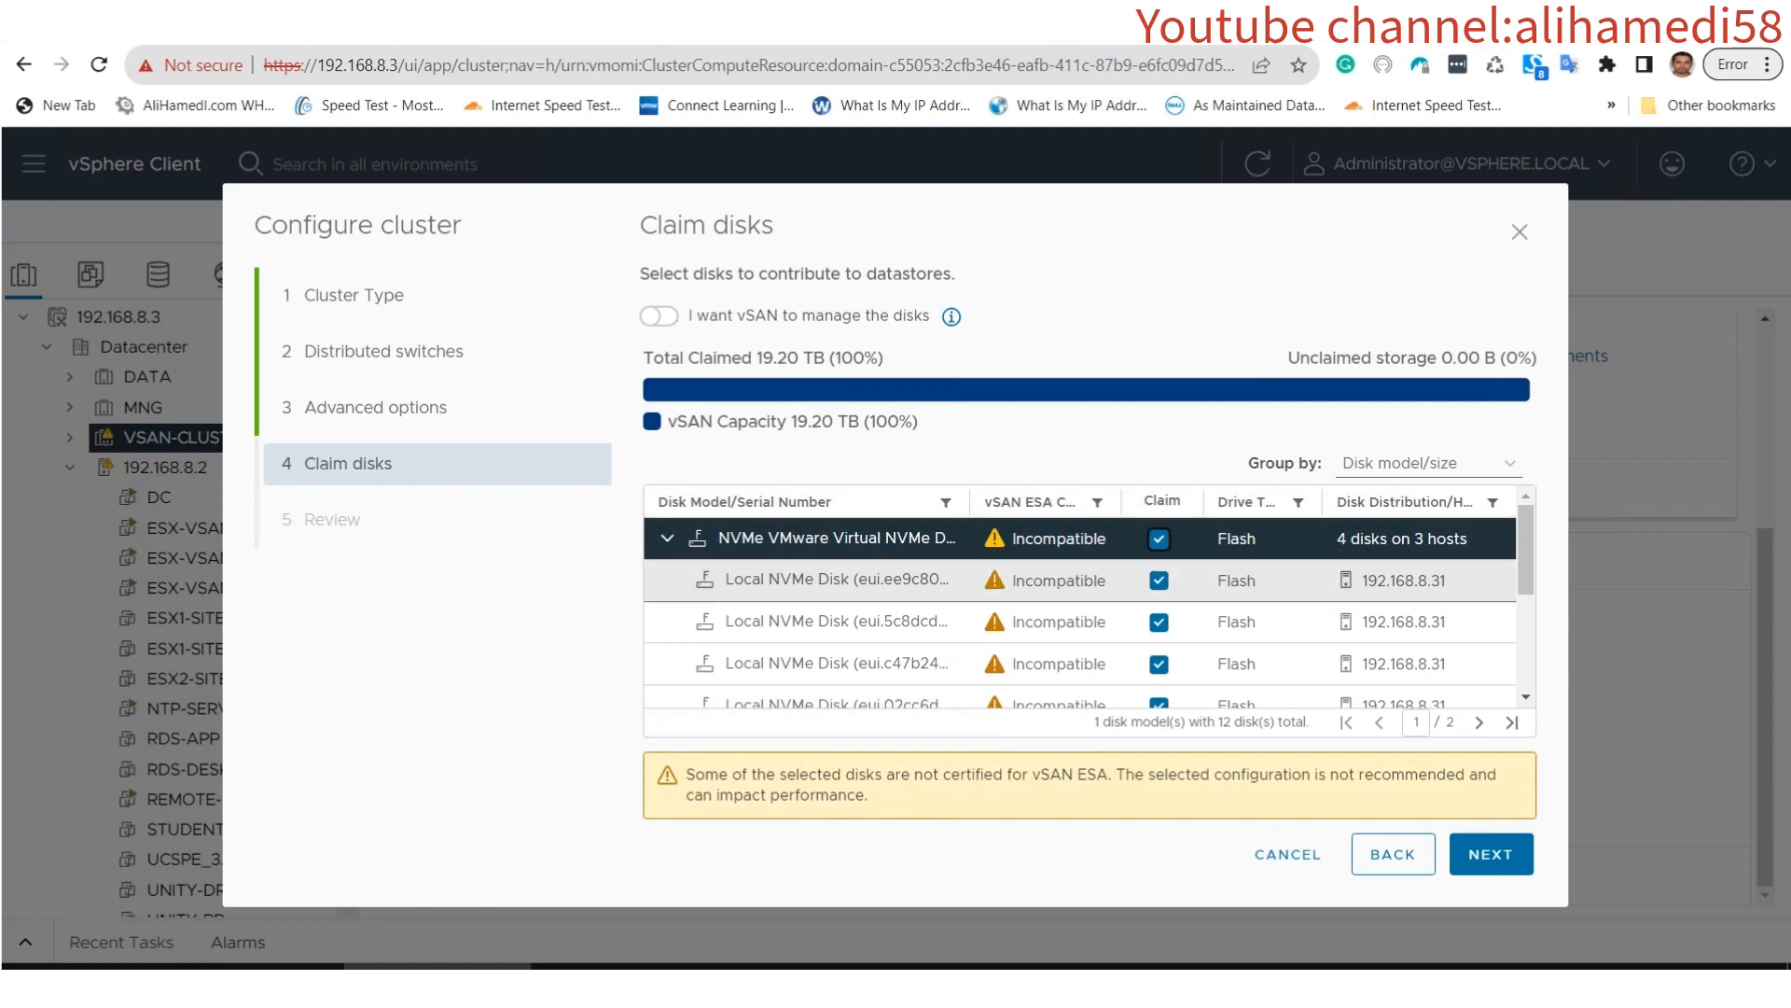
pyautogui.scroll(-3, 1080, 611)
pyautogui.scroll(-1, 1080, 611)
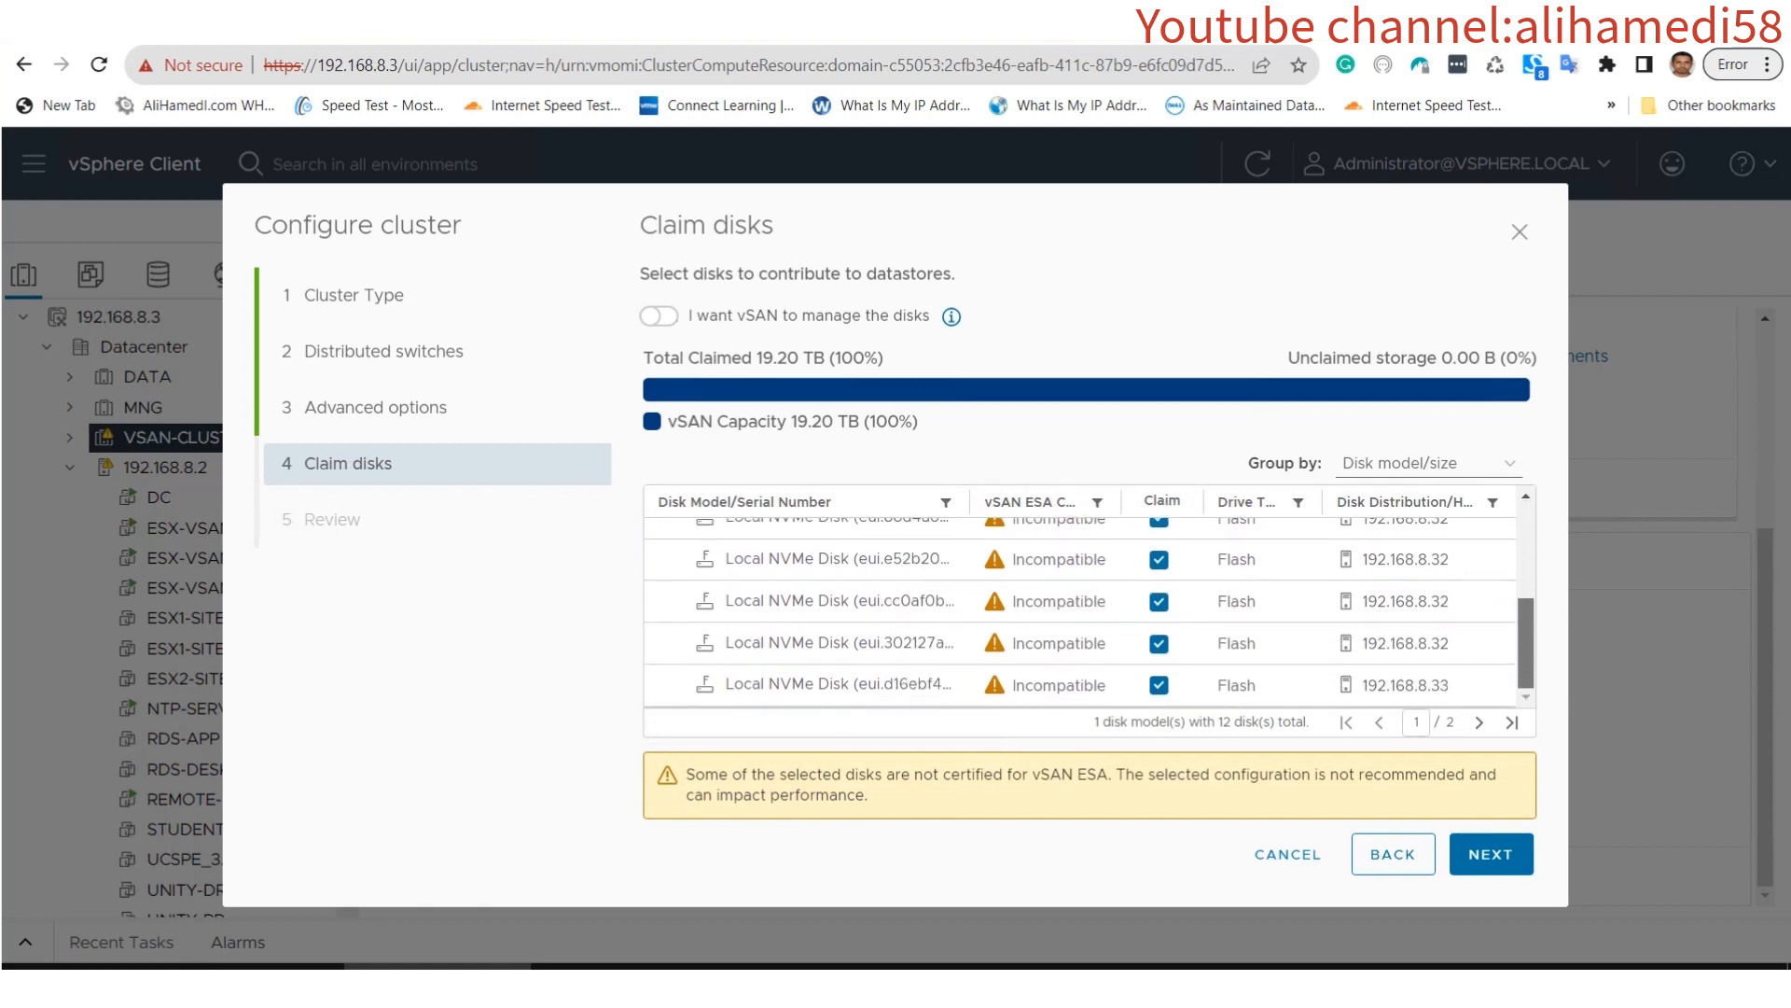
pyautogui.scroll(4, 1080, 607)
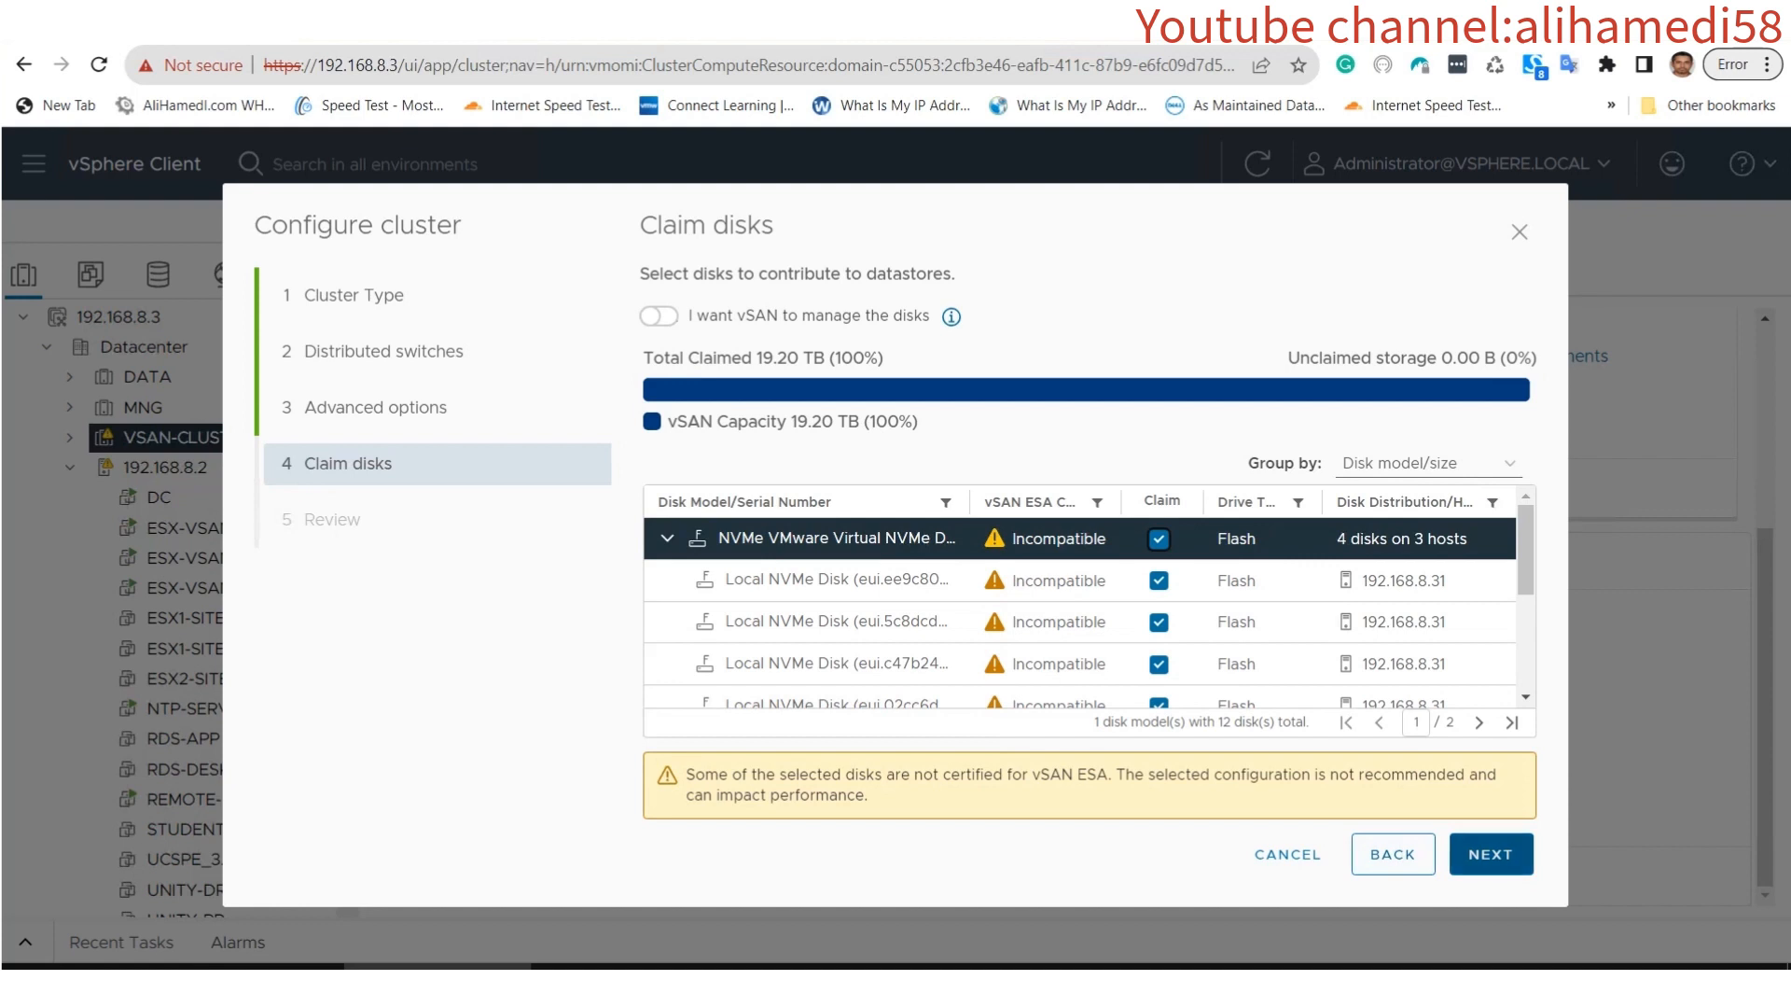
pyautogui.click(1491, 853)
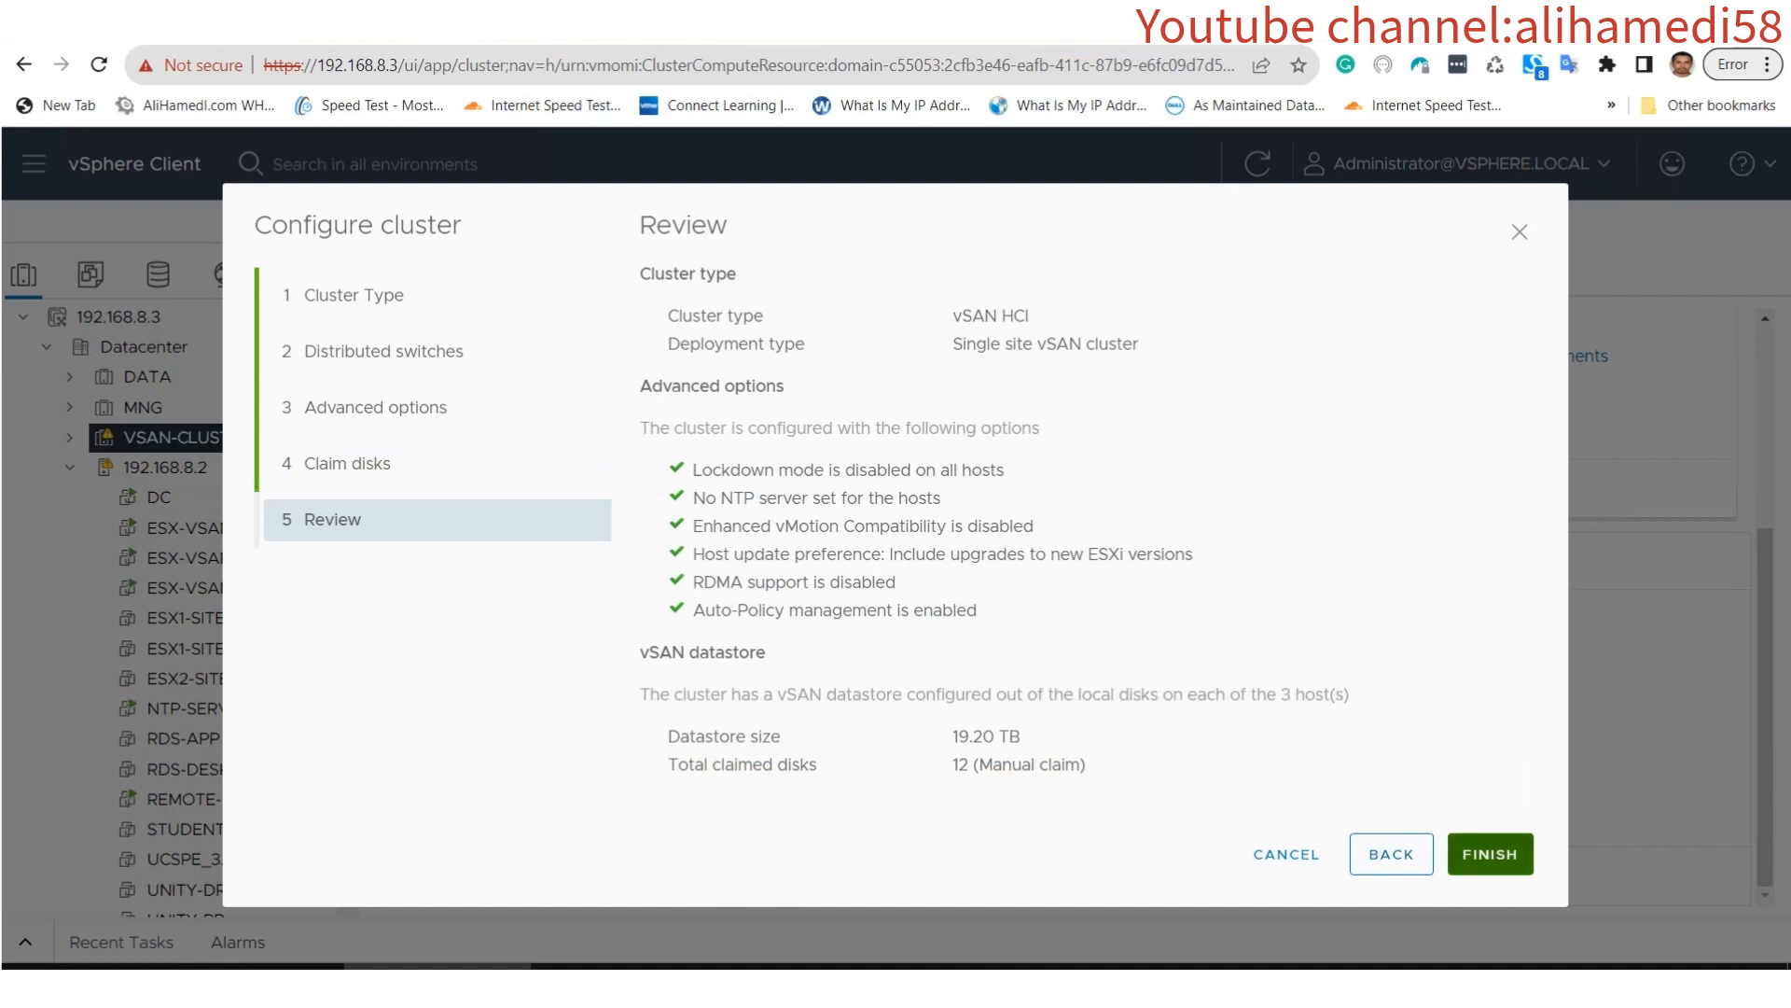
# Finish the VSAN-CLUSTER configuration wizard and check the progress of the tasks adding disks to the storage pool.
pyautogui.click(1491, 853)
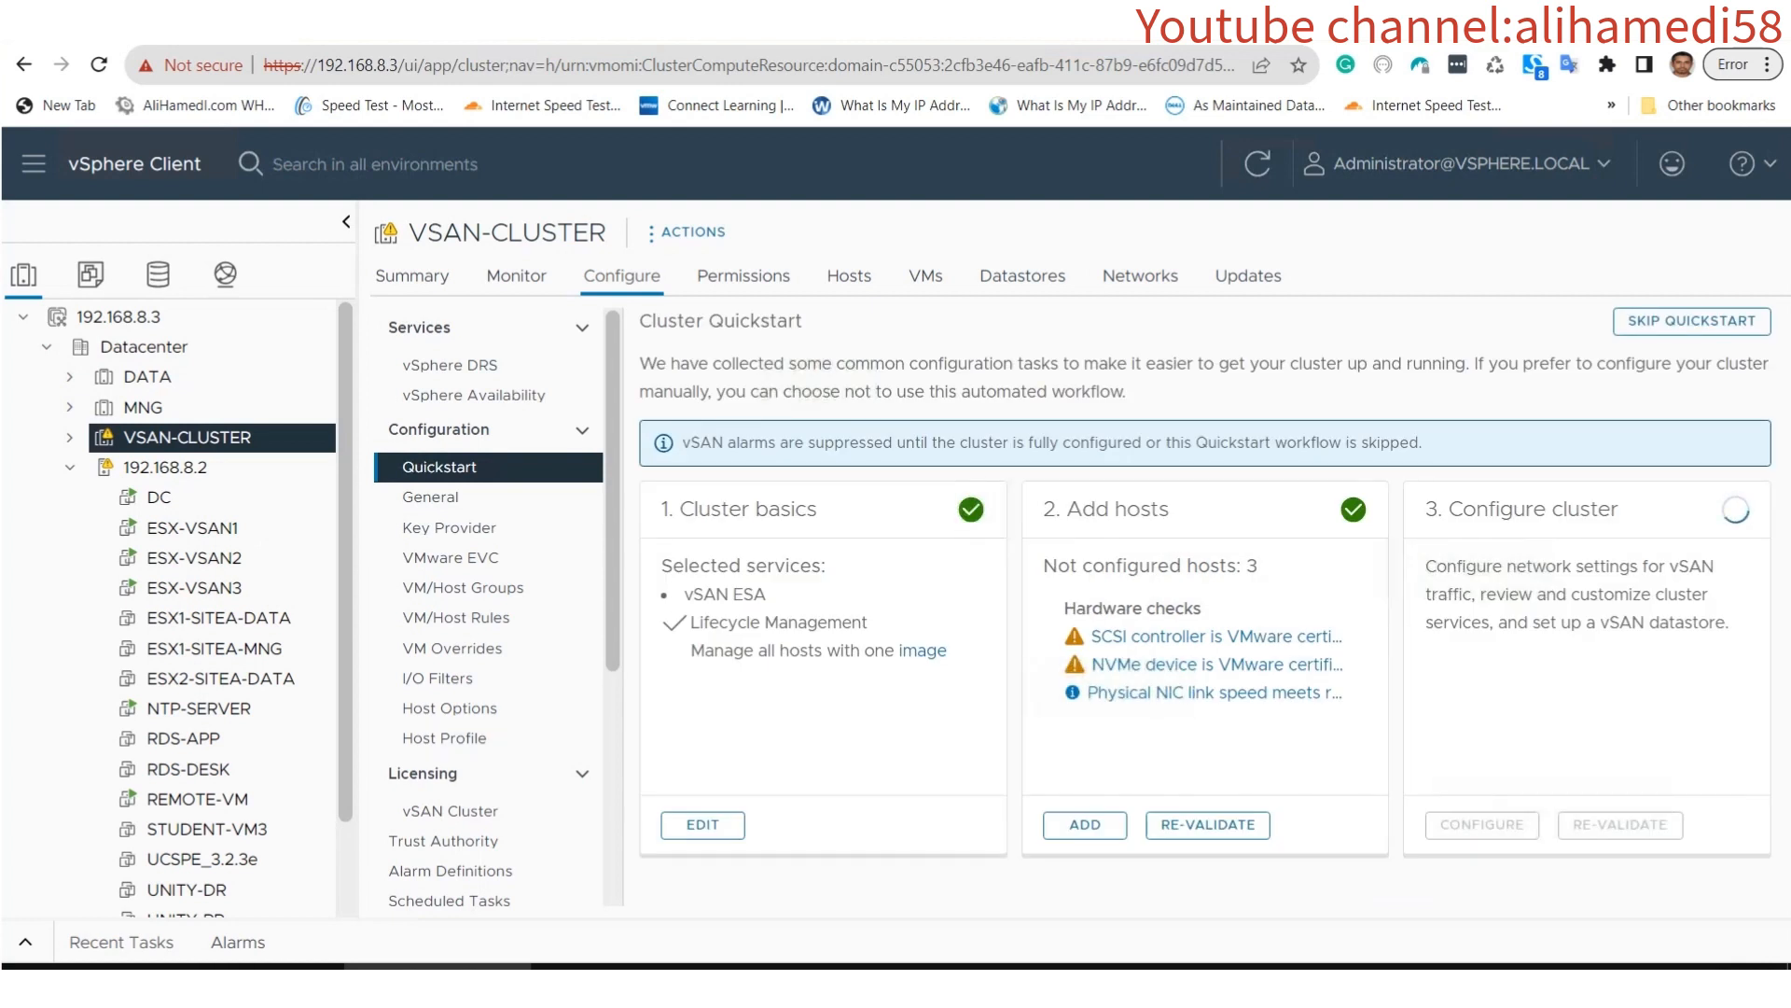
pyautogui.click(122, 942)
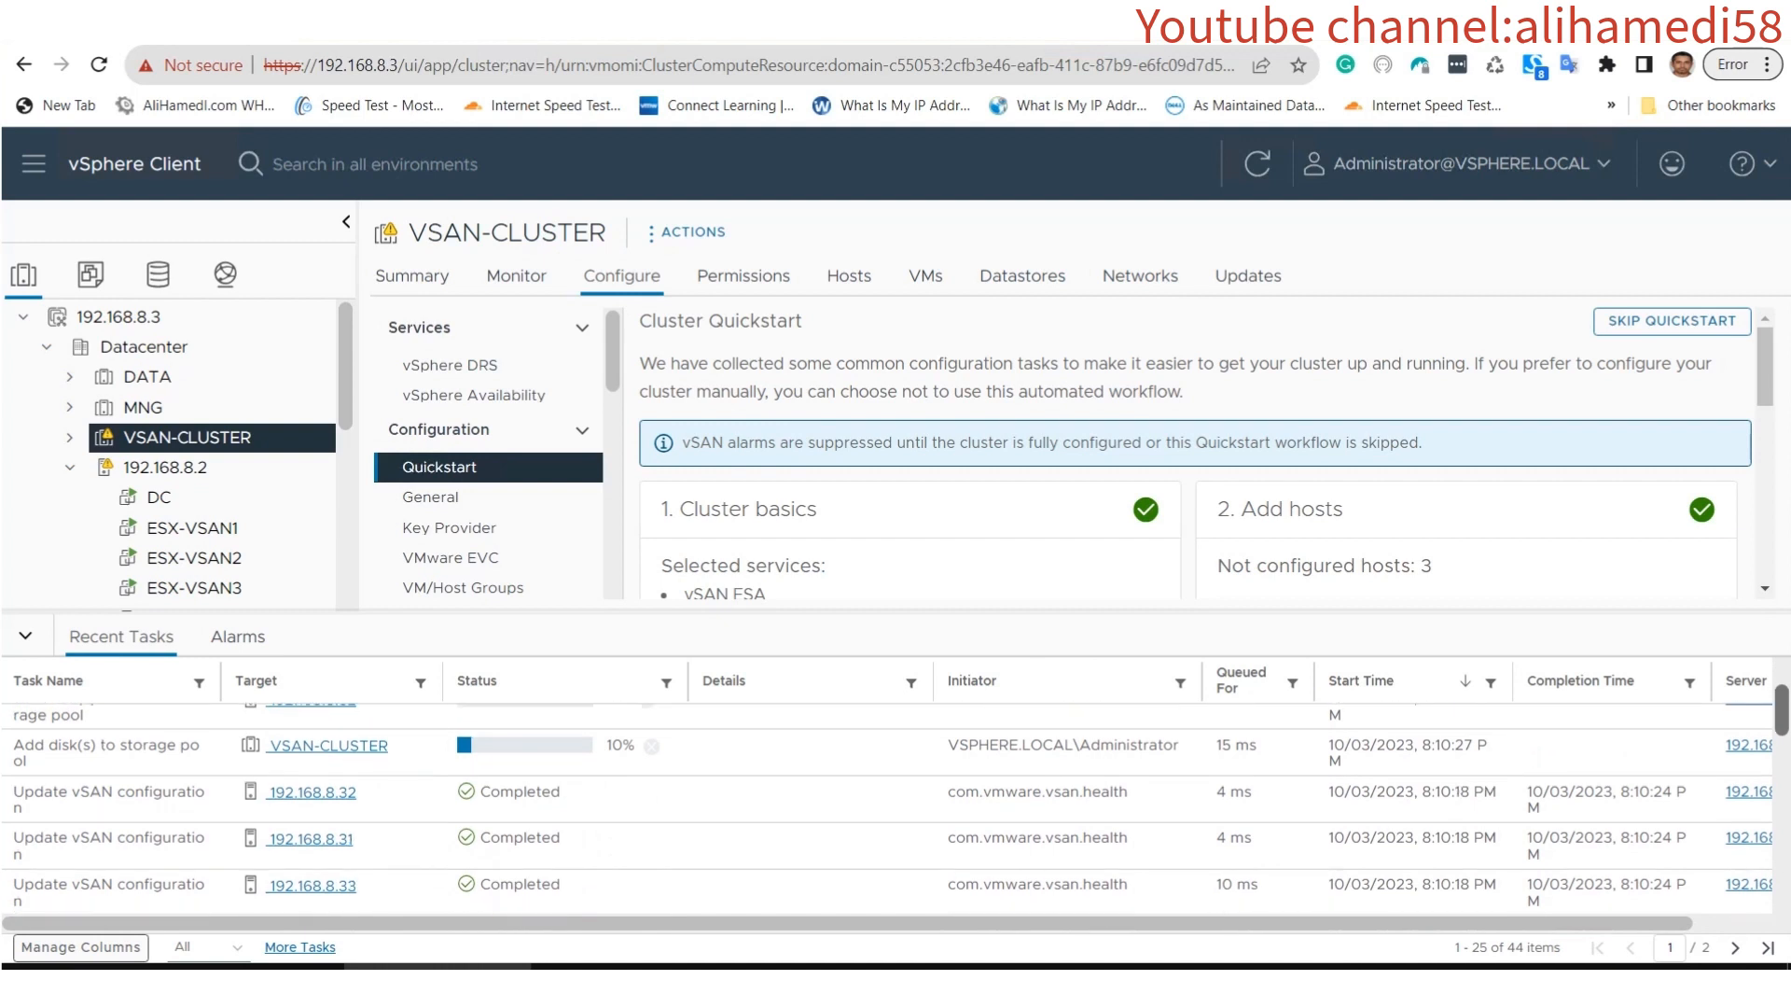
pyautogui.moveTo(1782, 709); pyautogui.dragTo(1782, 686)
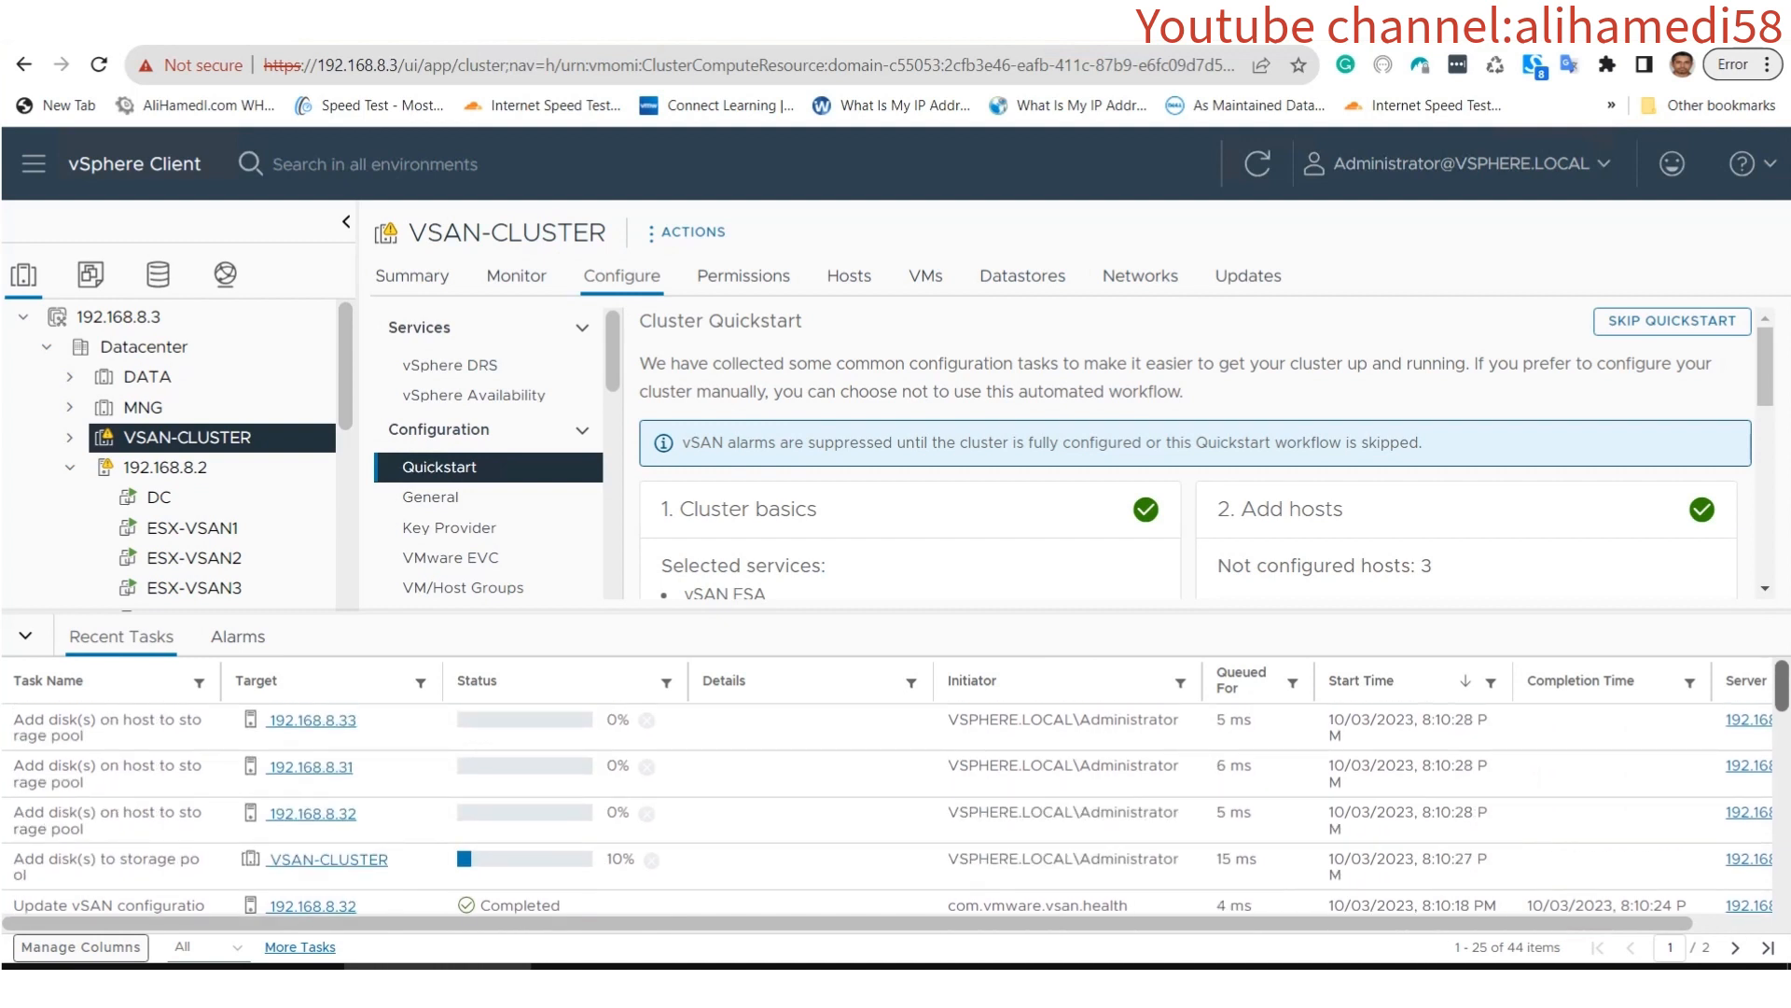
pyautogui.click(25, 636)
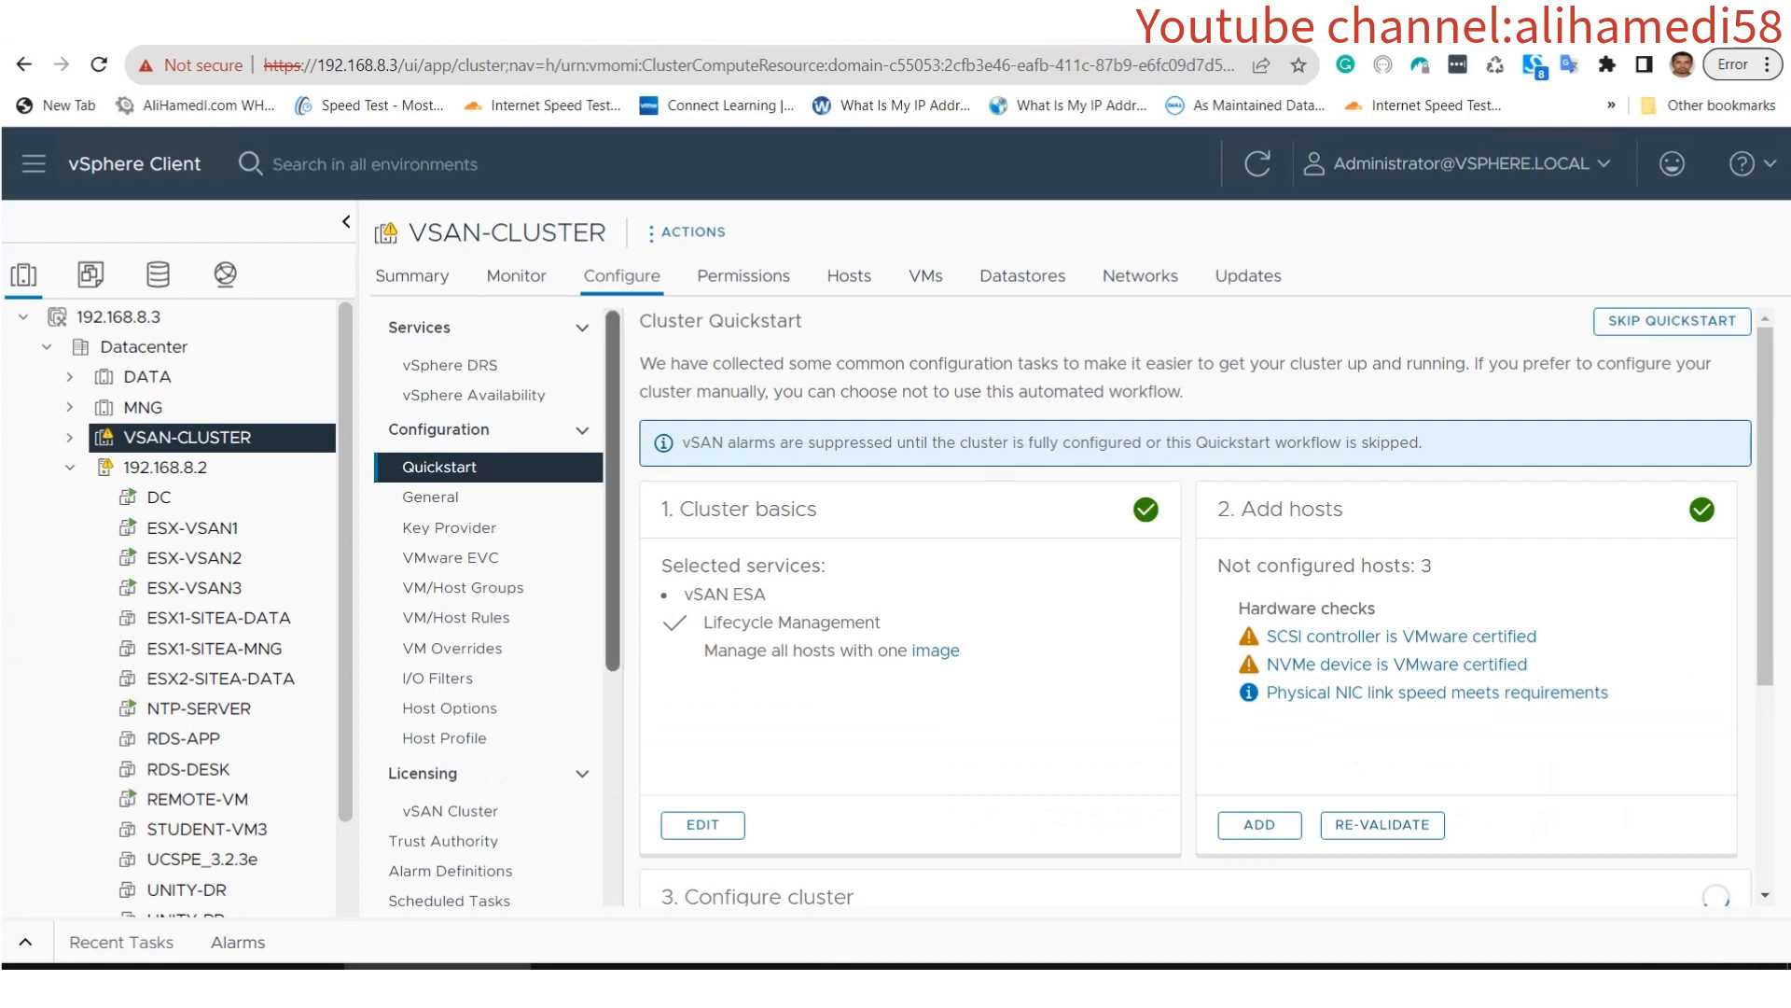
# Review the vSAN cluster license details and licensed features for VSAN-CLUSTER.
pyautogui.scroll(-3, 490, 607)
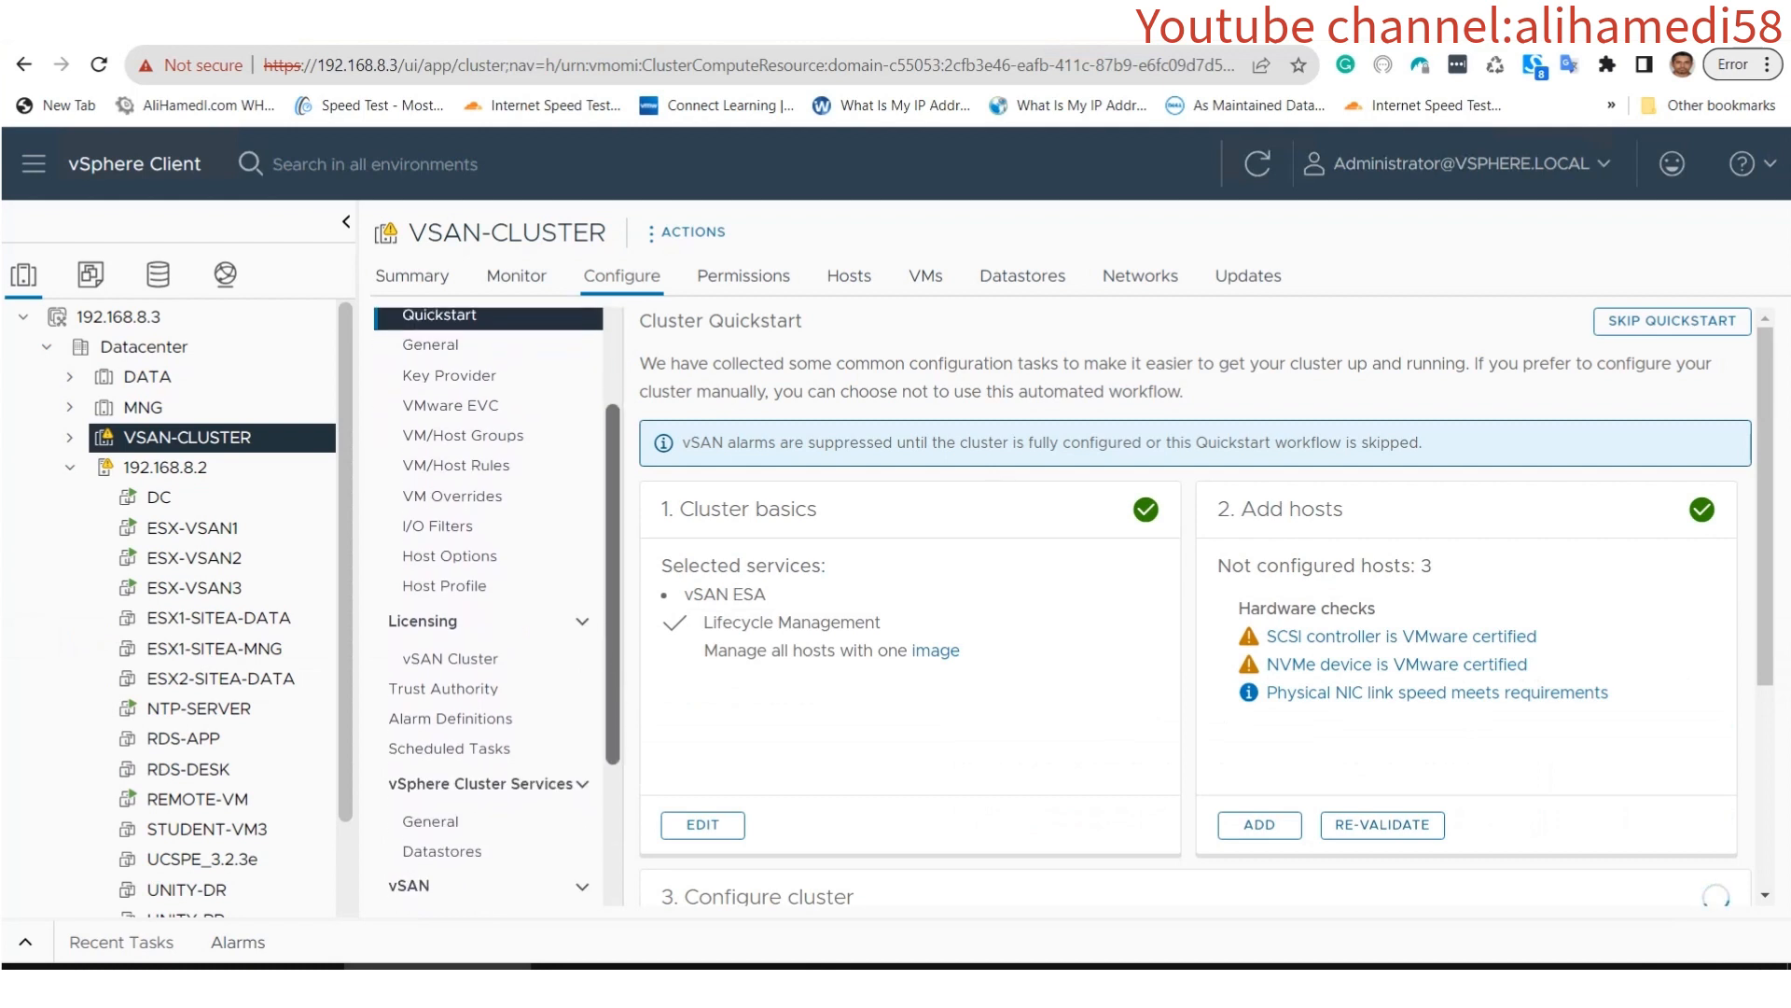
pyautogui.scroll(-4, 490, 601)
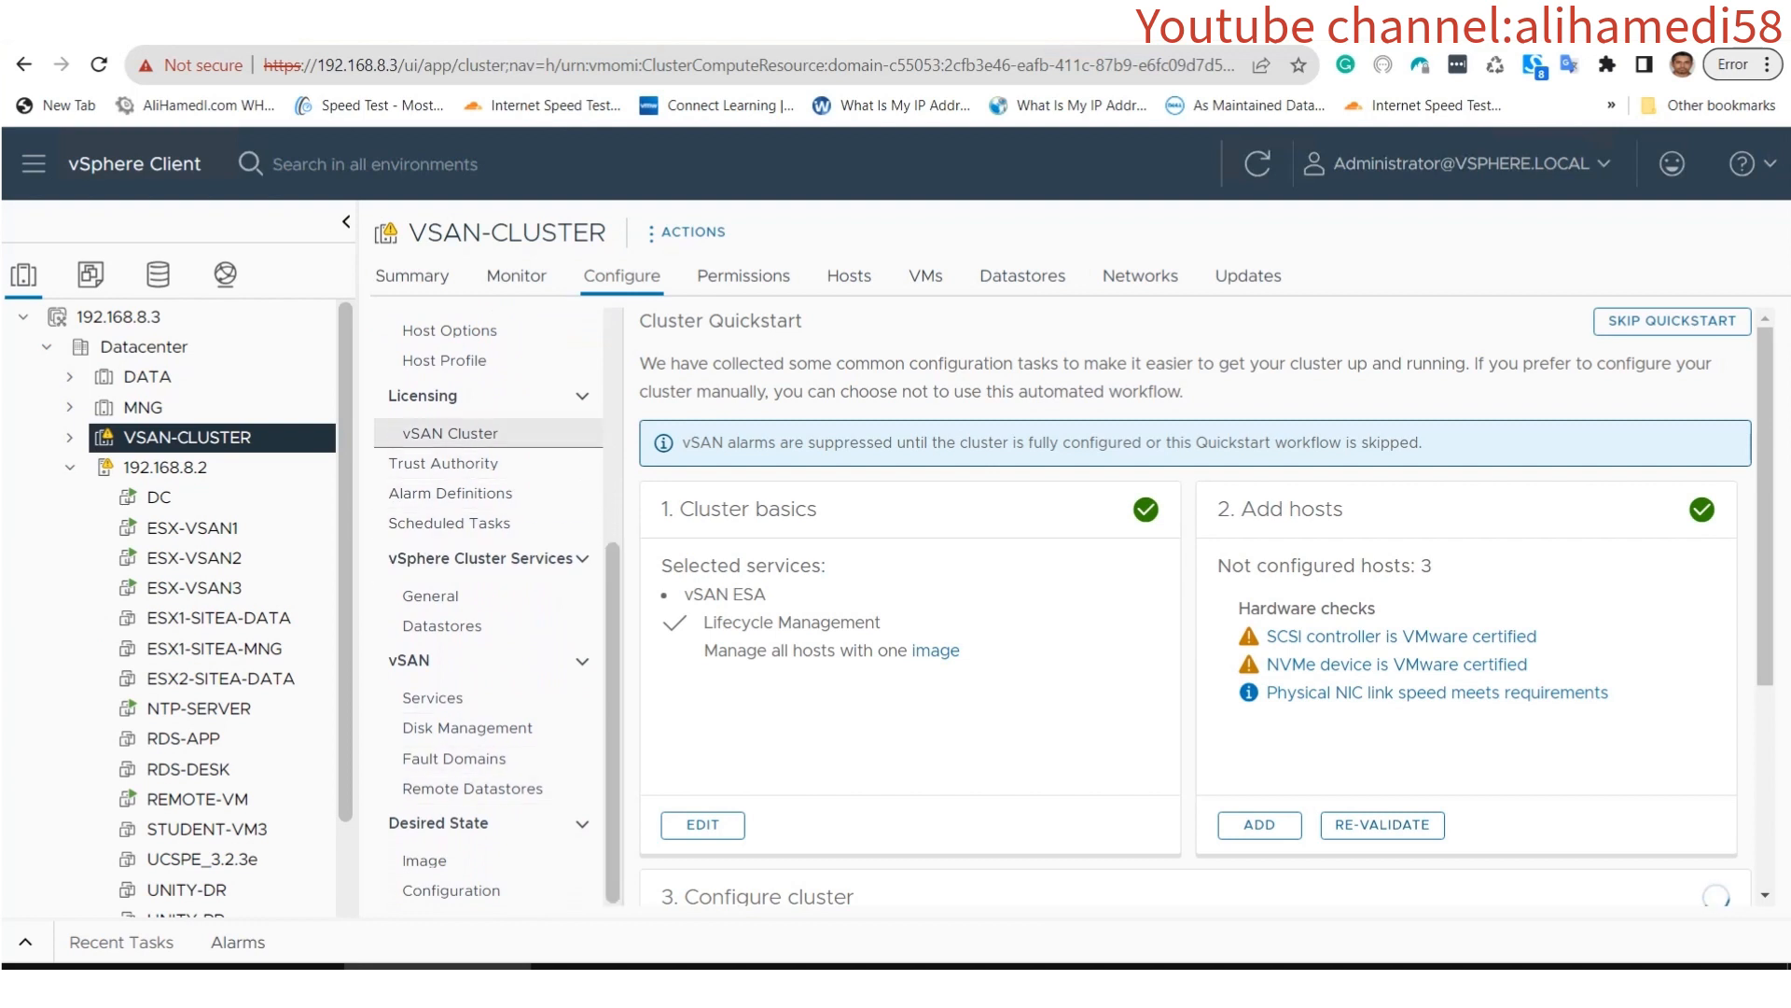
pyautogui.click(450, 433)
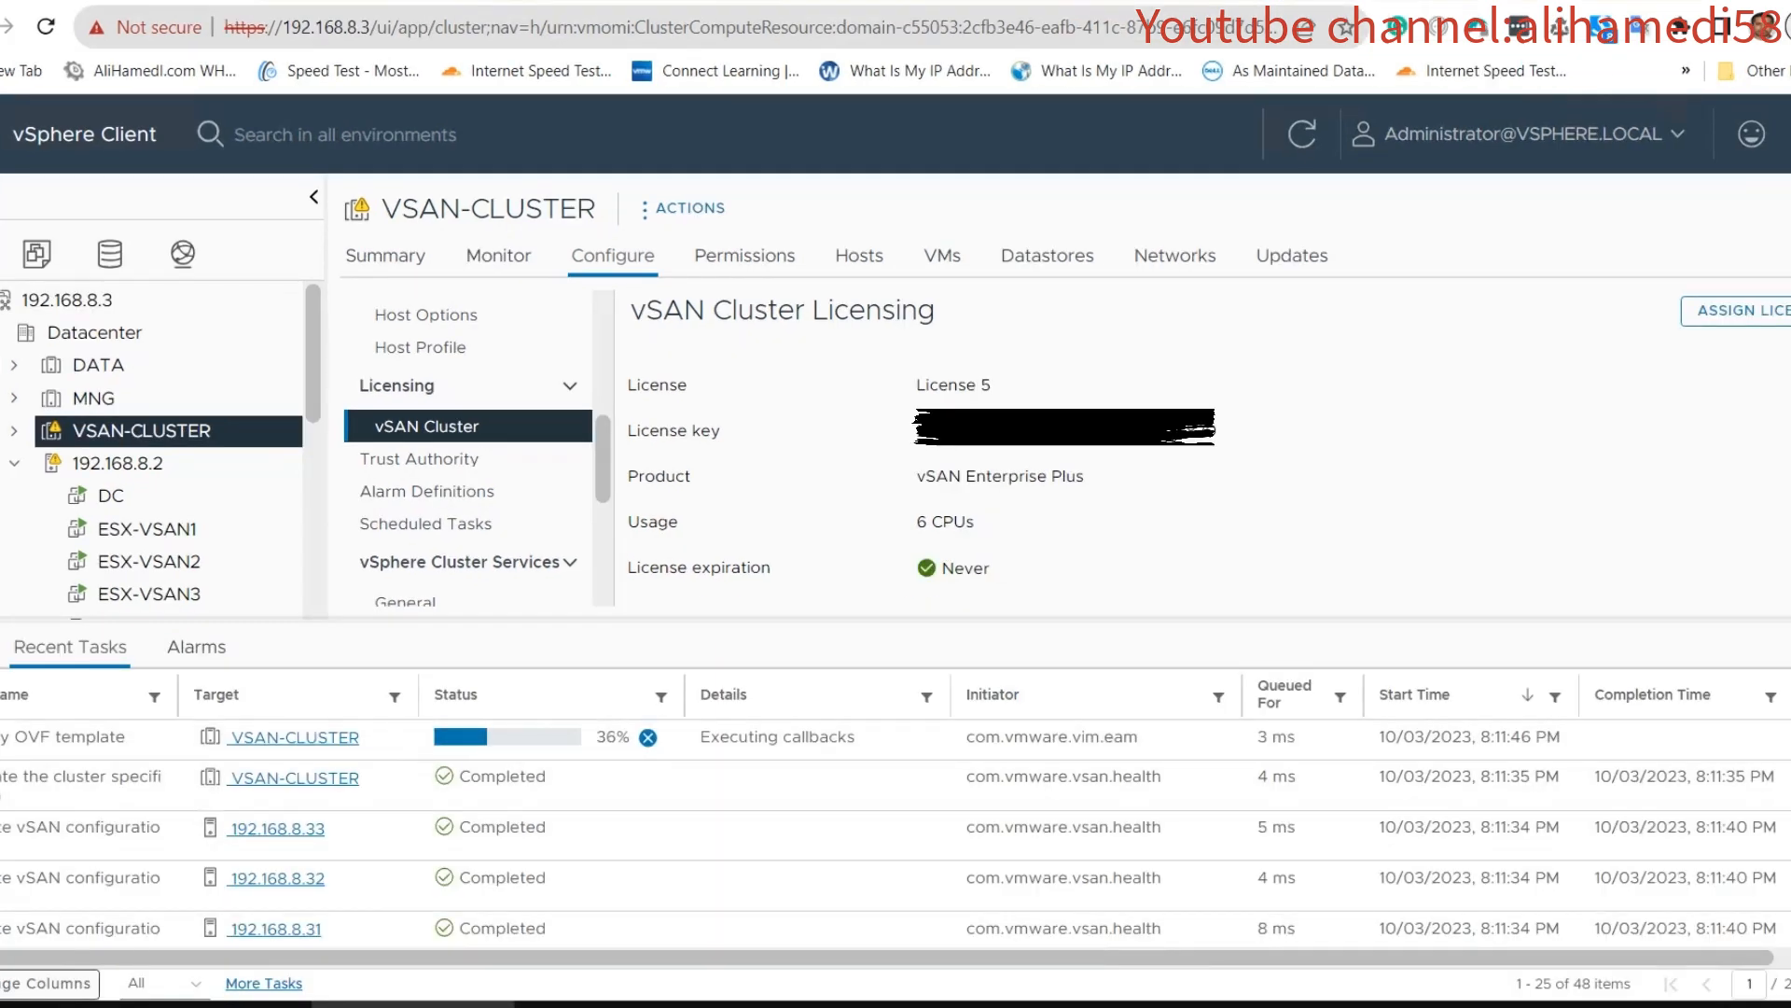
pyautogui.click(70, 646)
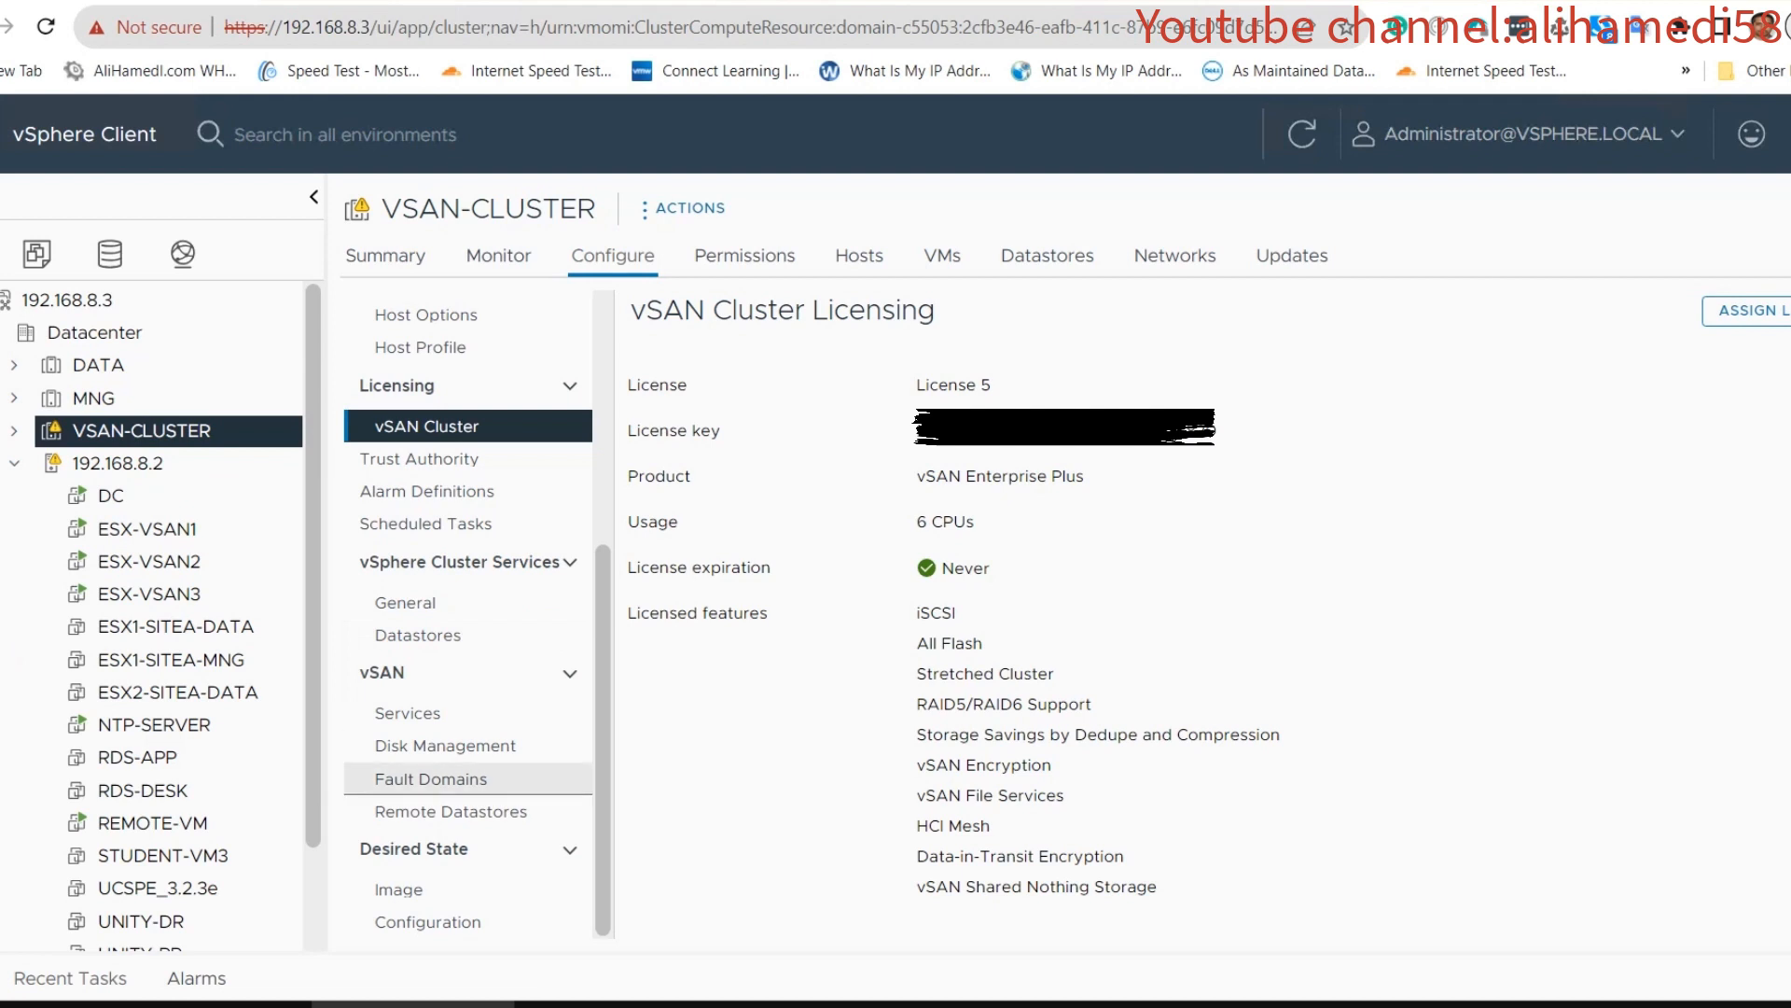
# Monitor the recent tasks for VSAN-CLUSTER, checking the host configuration, disk format conversion and vCLS virtual machine deployment tasks.
pyautogui.click(70, 977)
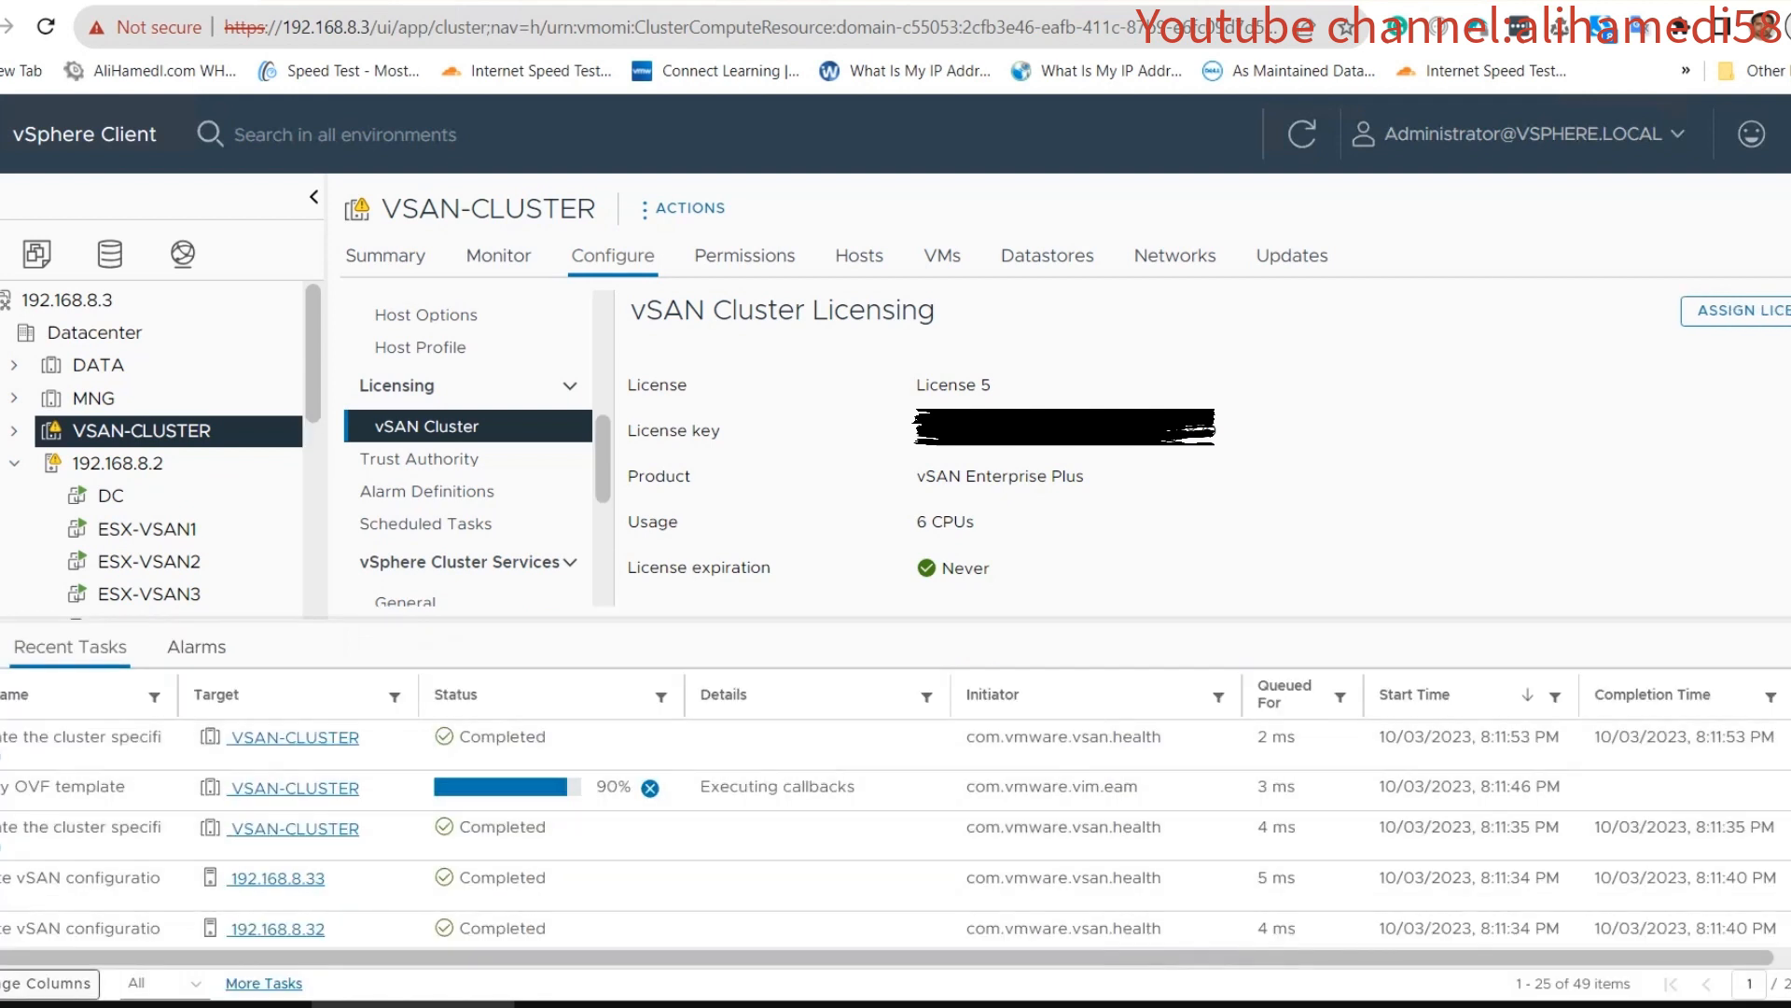
pyautogui.scroll(-3, 896, 837)
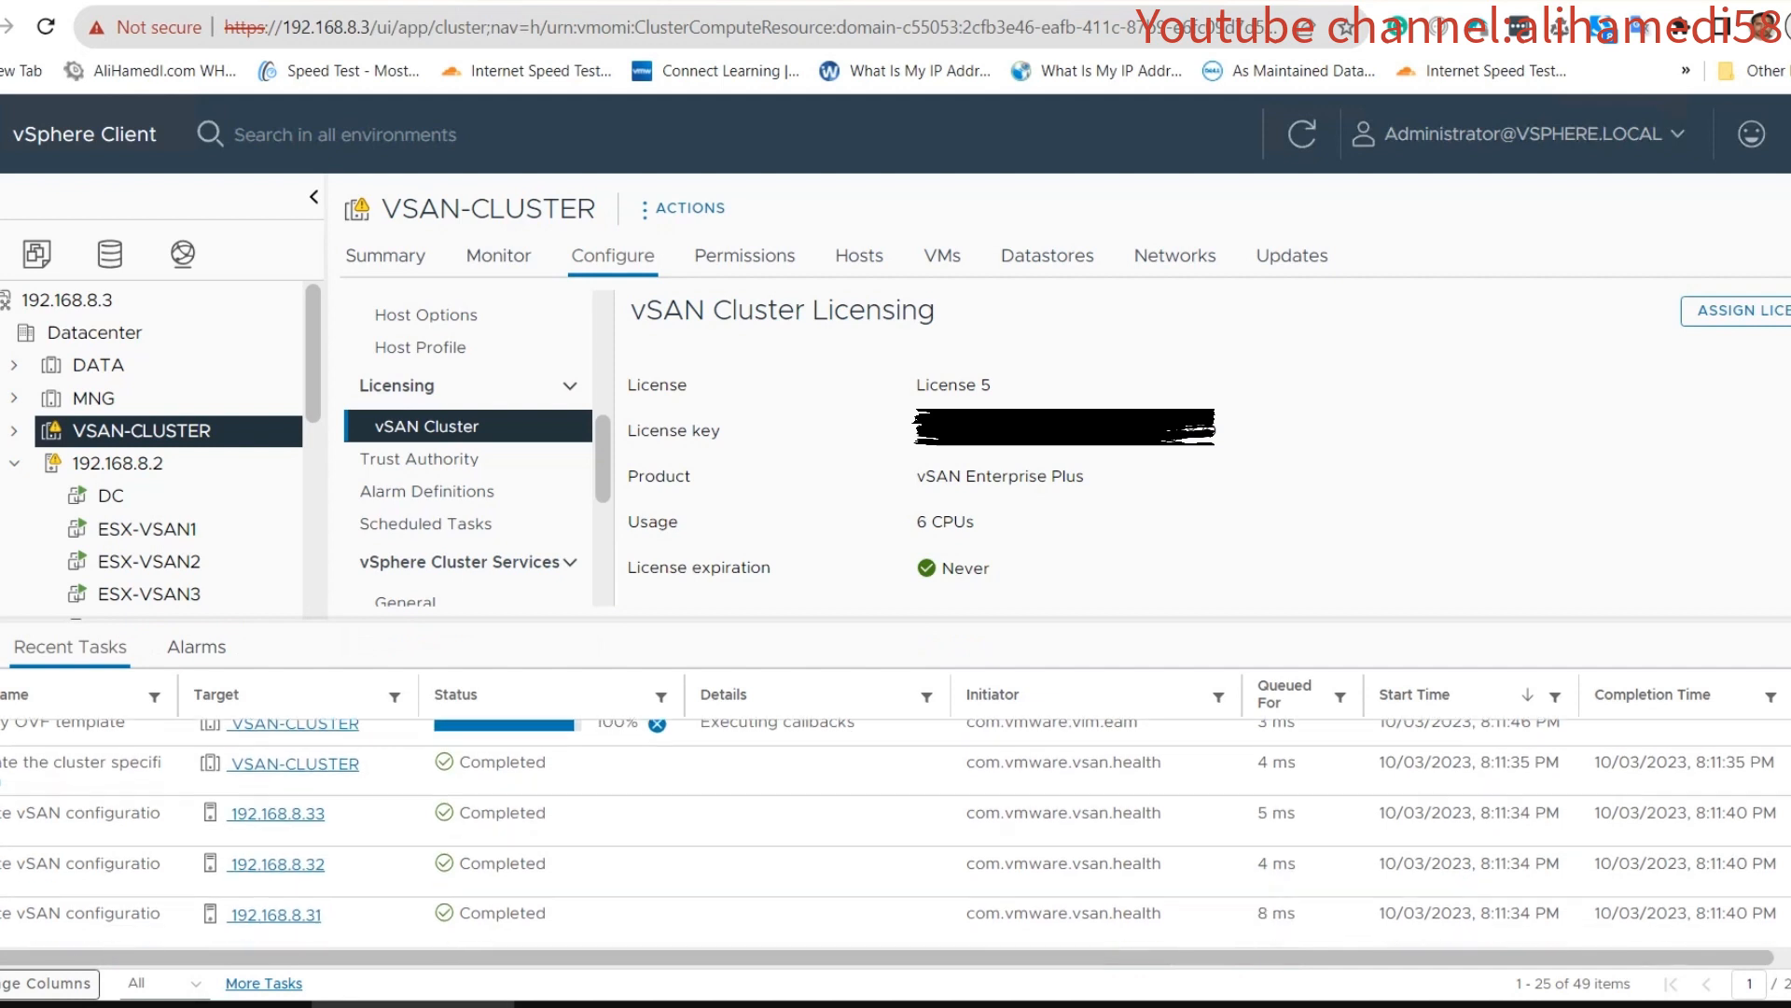
pyautogui.scroll(-3, 895, 836)
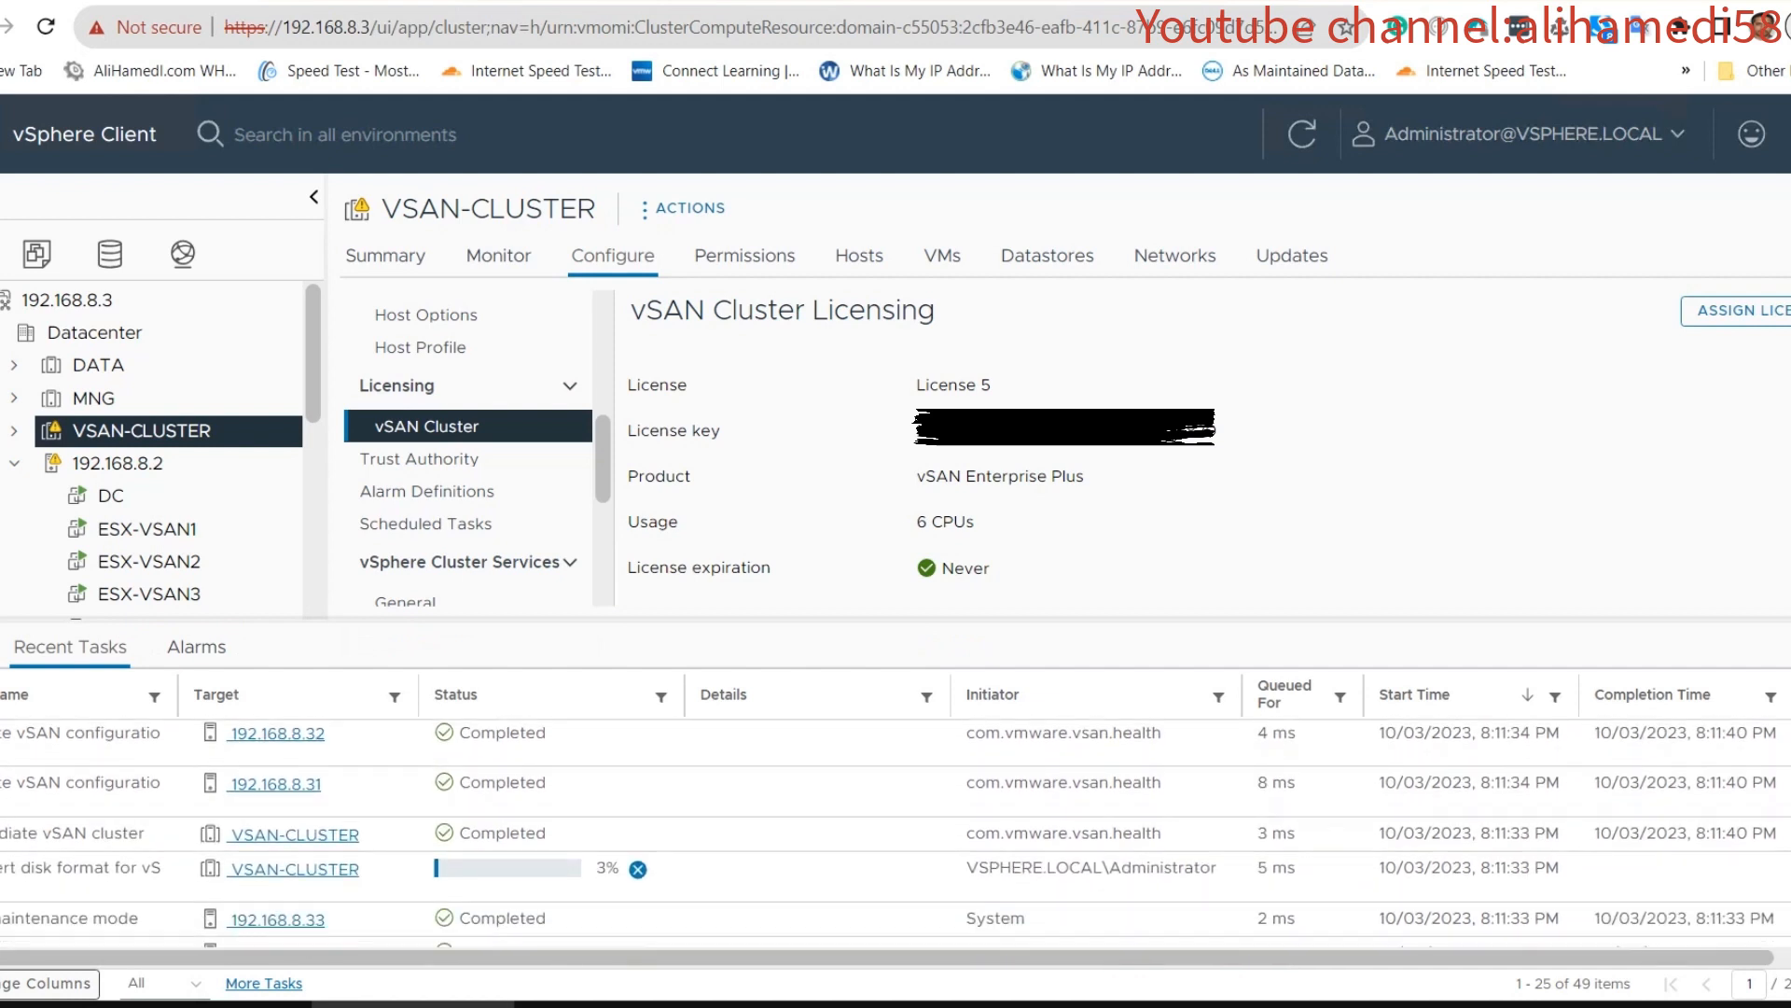
pyautogui.scroll(-5, 895, 837)
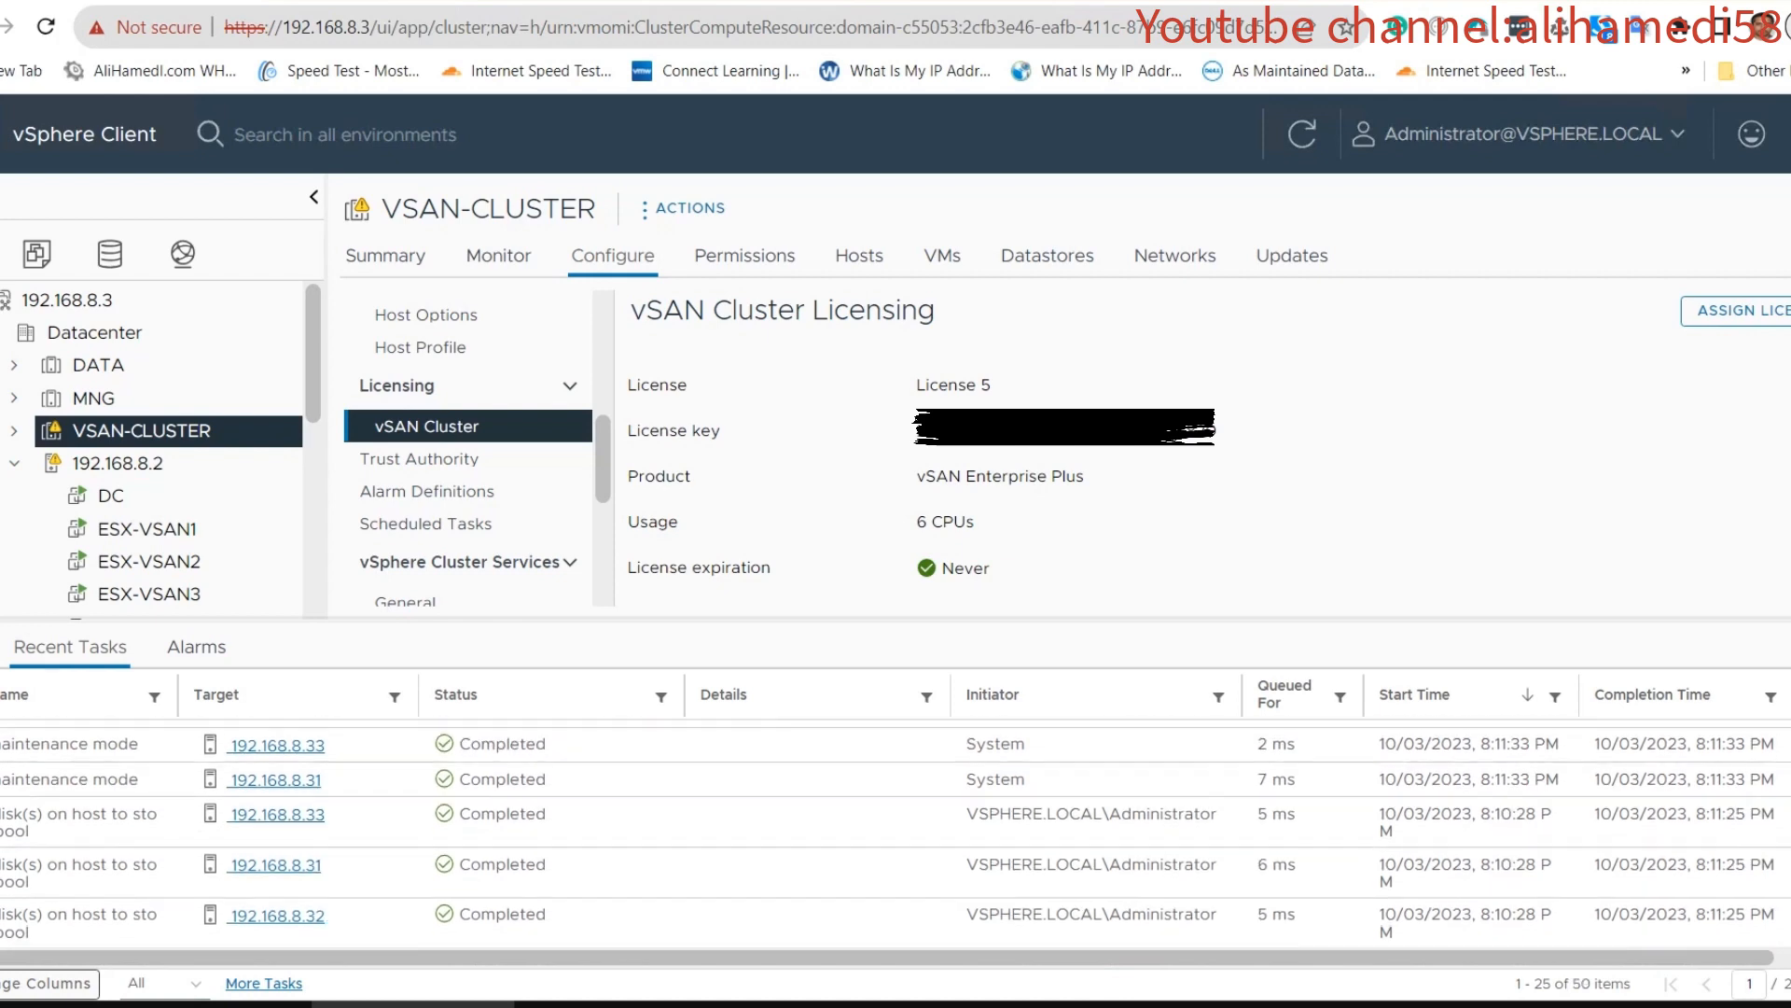
pyautogui.scroll(-1, 895, 837)
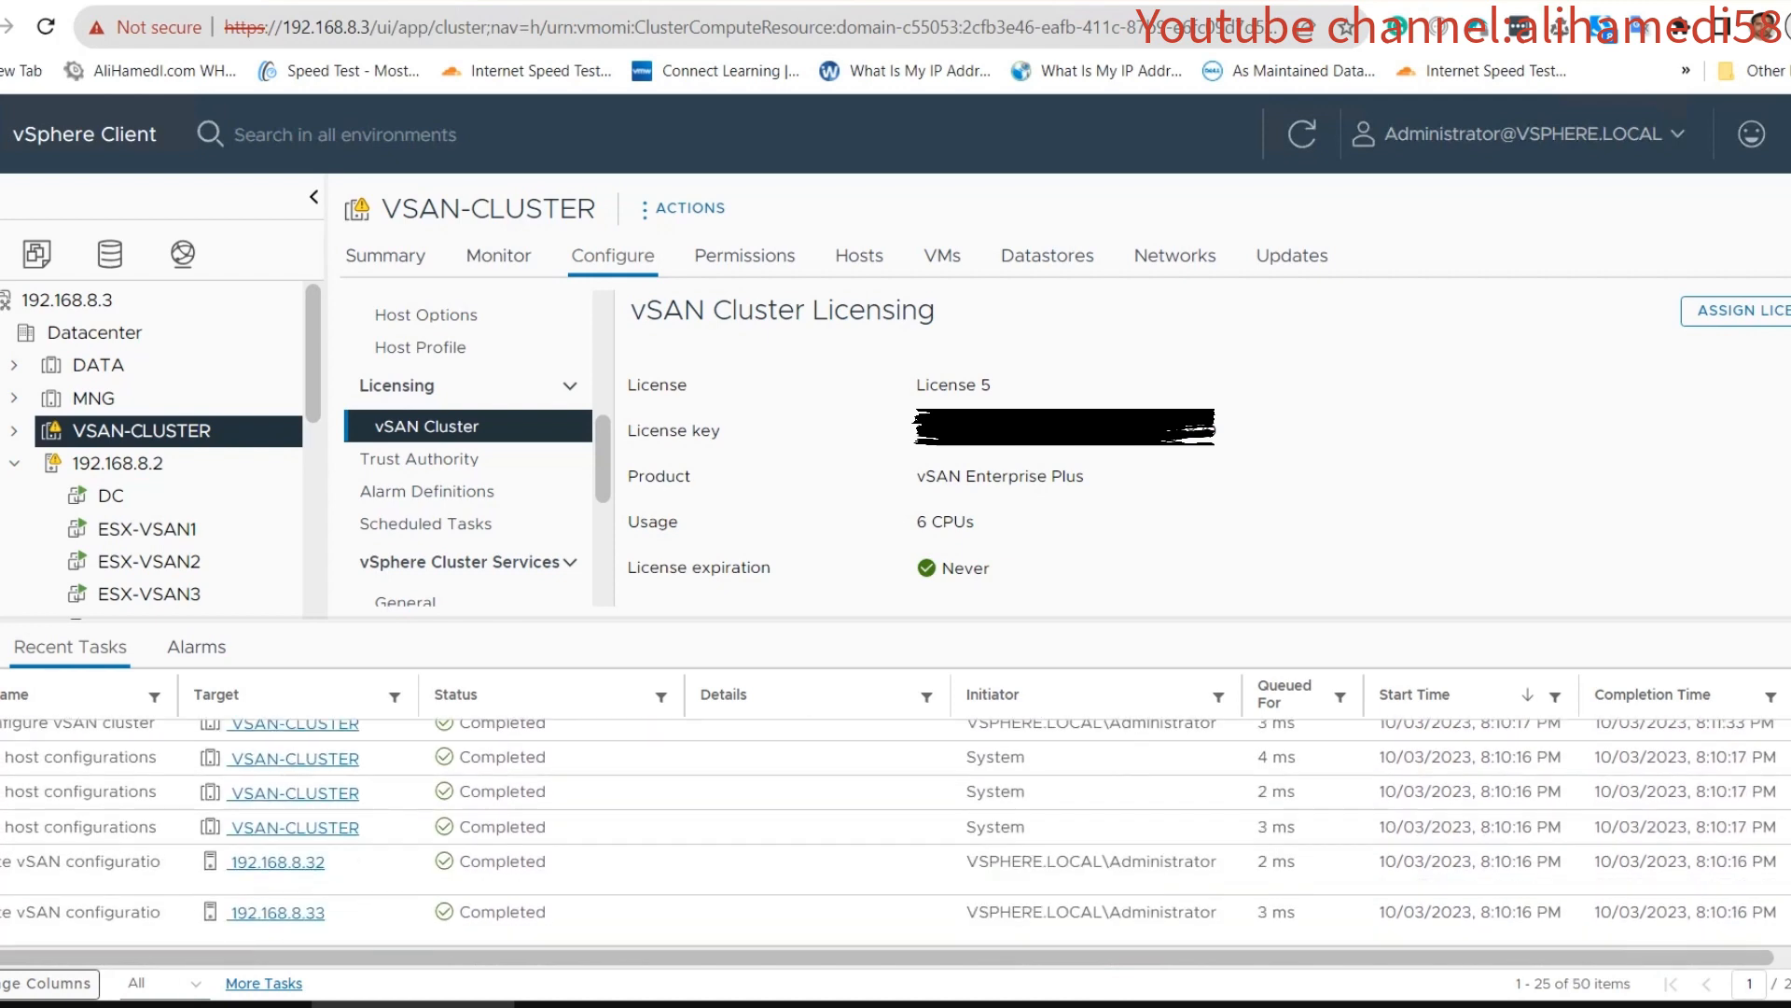
pyautogui.scroll(10, 895, 837)
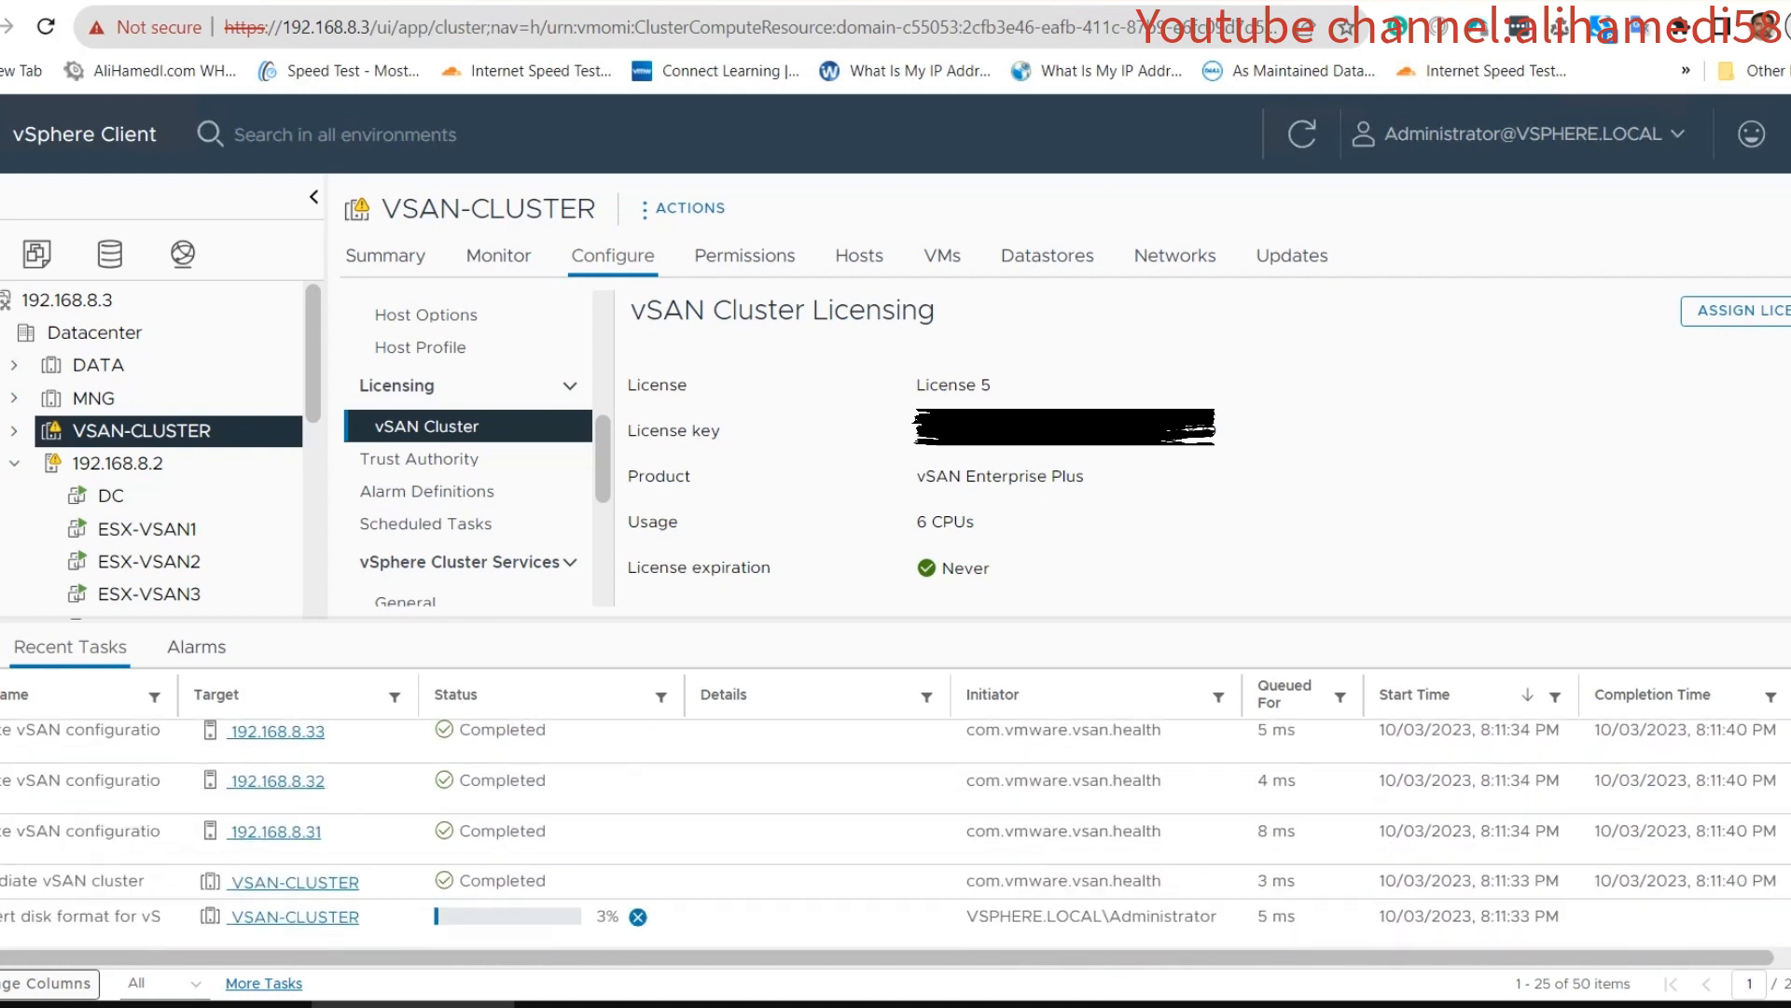
pyautogui.scroll(-5, 896, 837)
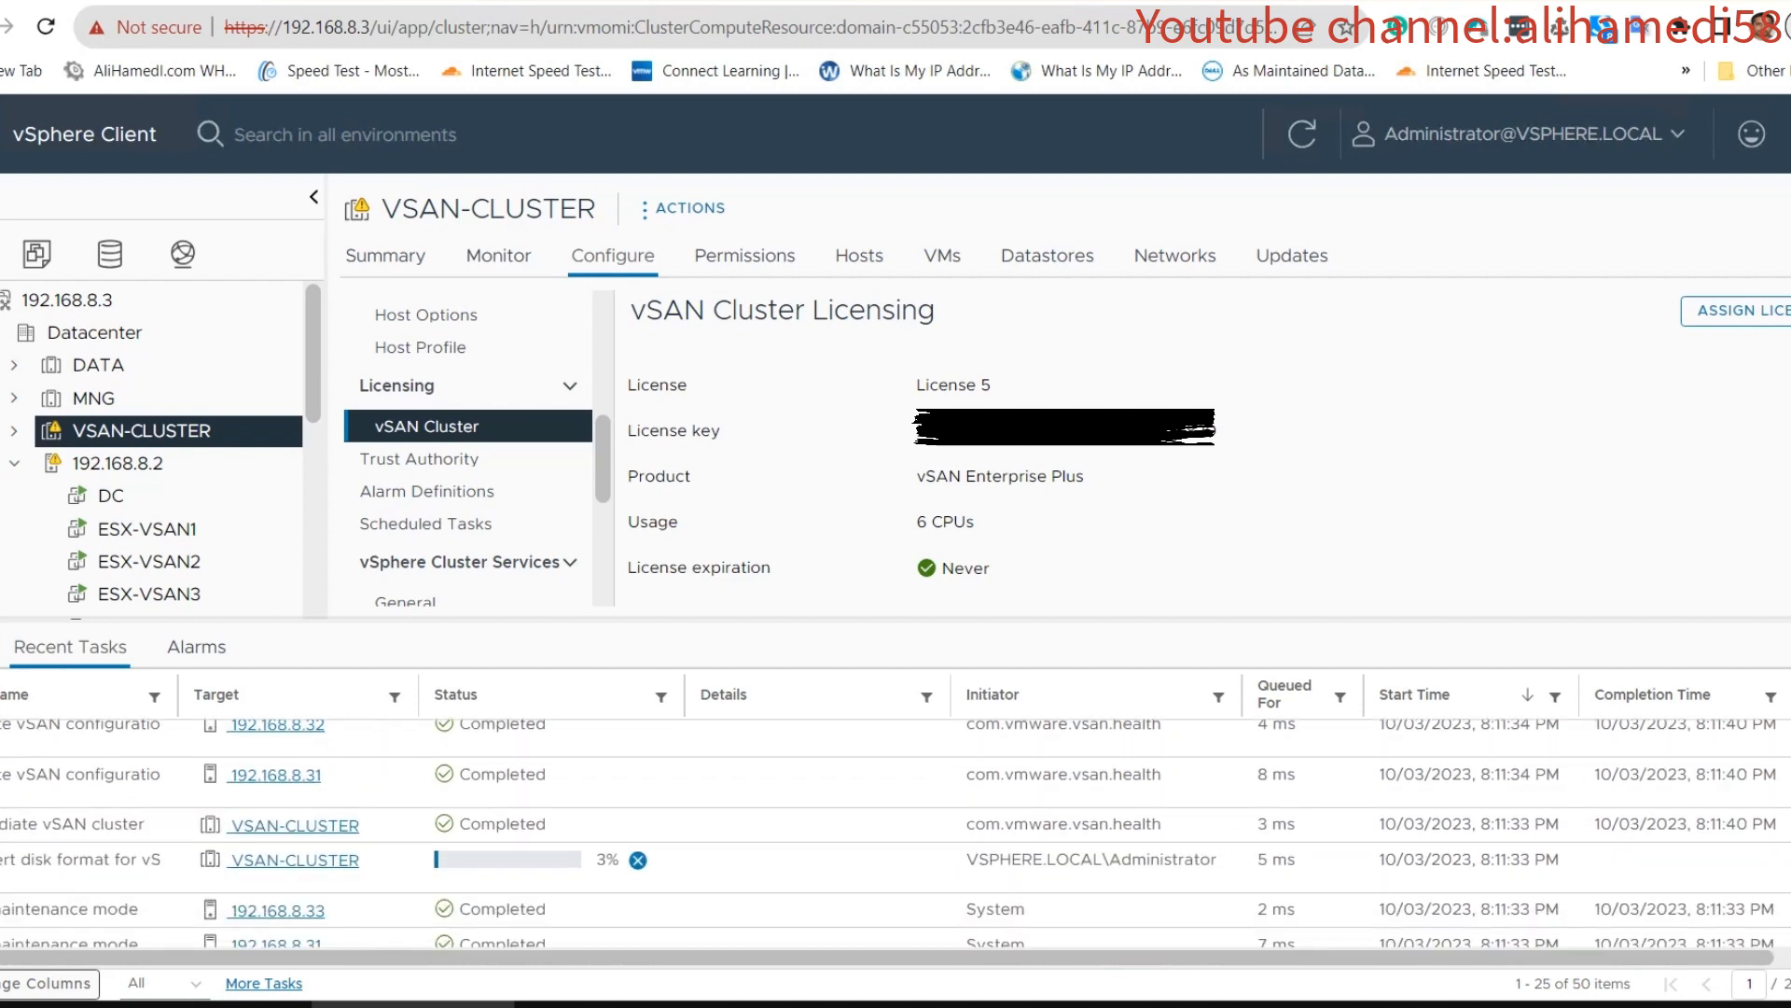
pyautogui.scroll(5, 896, 832)
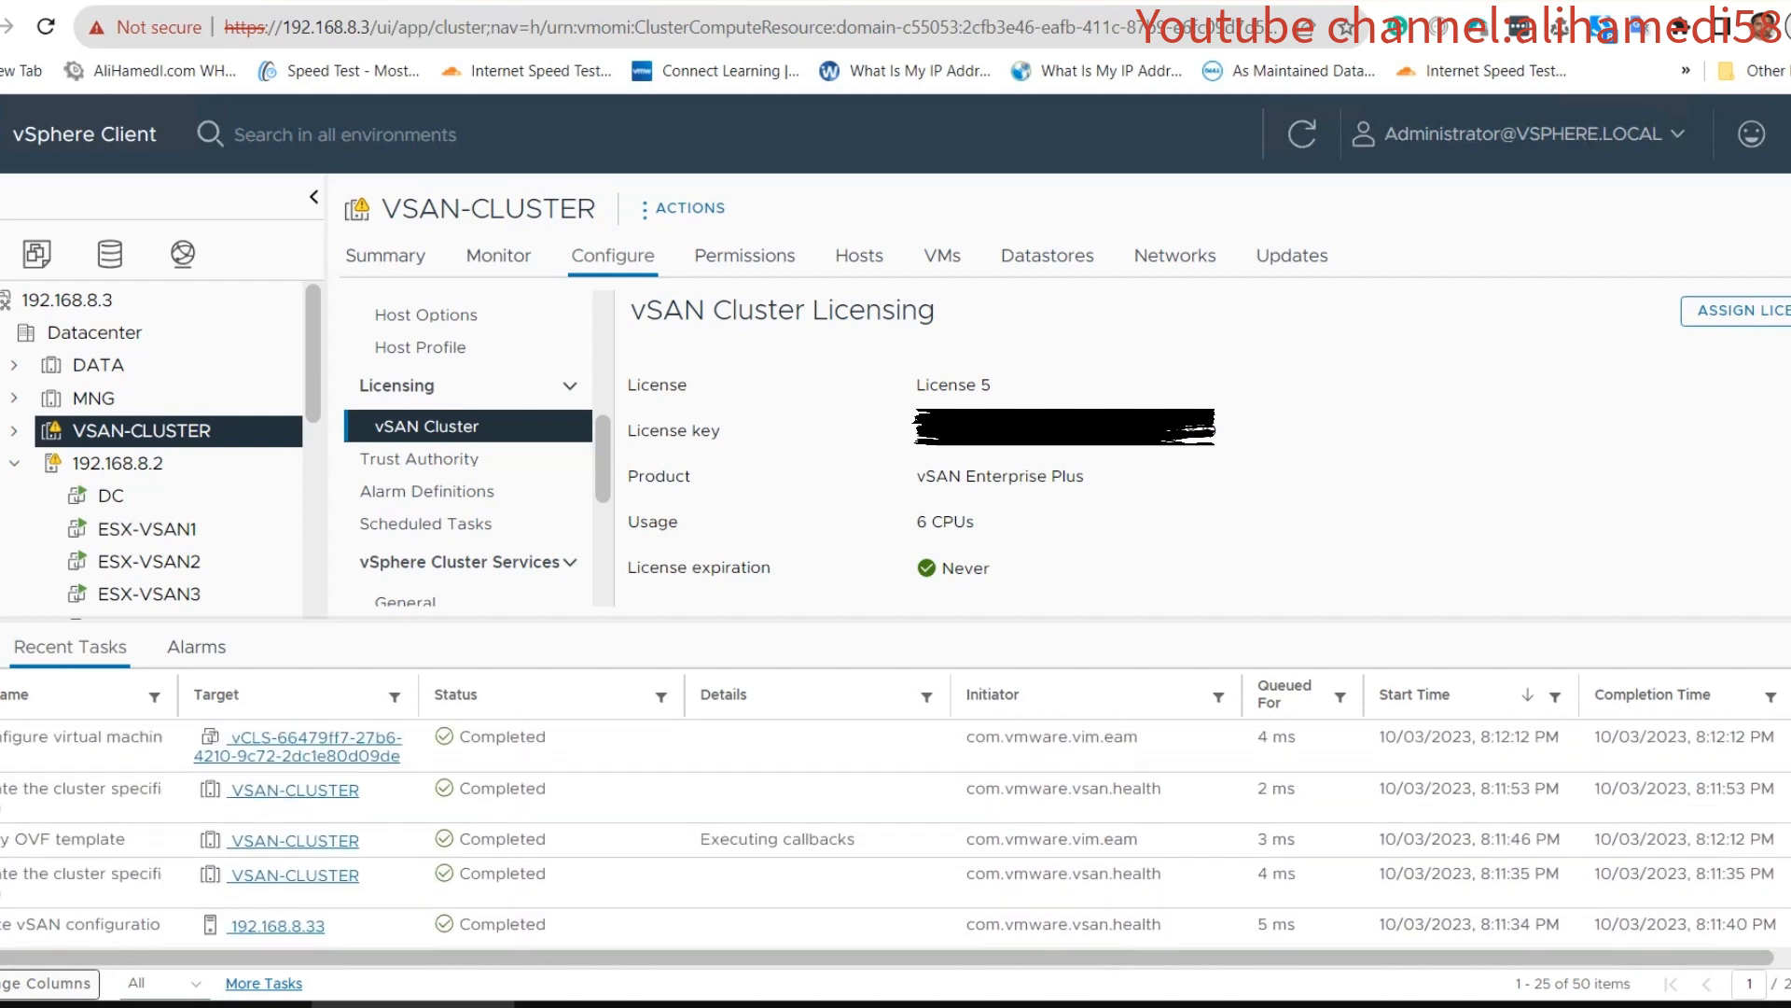
pyautogui.scroll(-2, 895, 833)
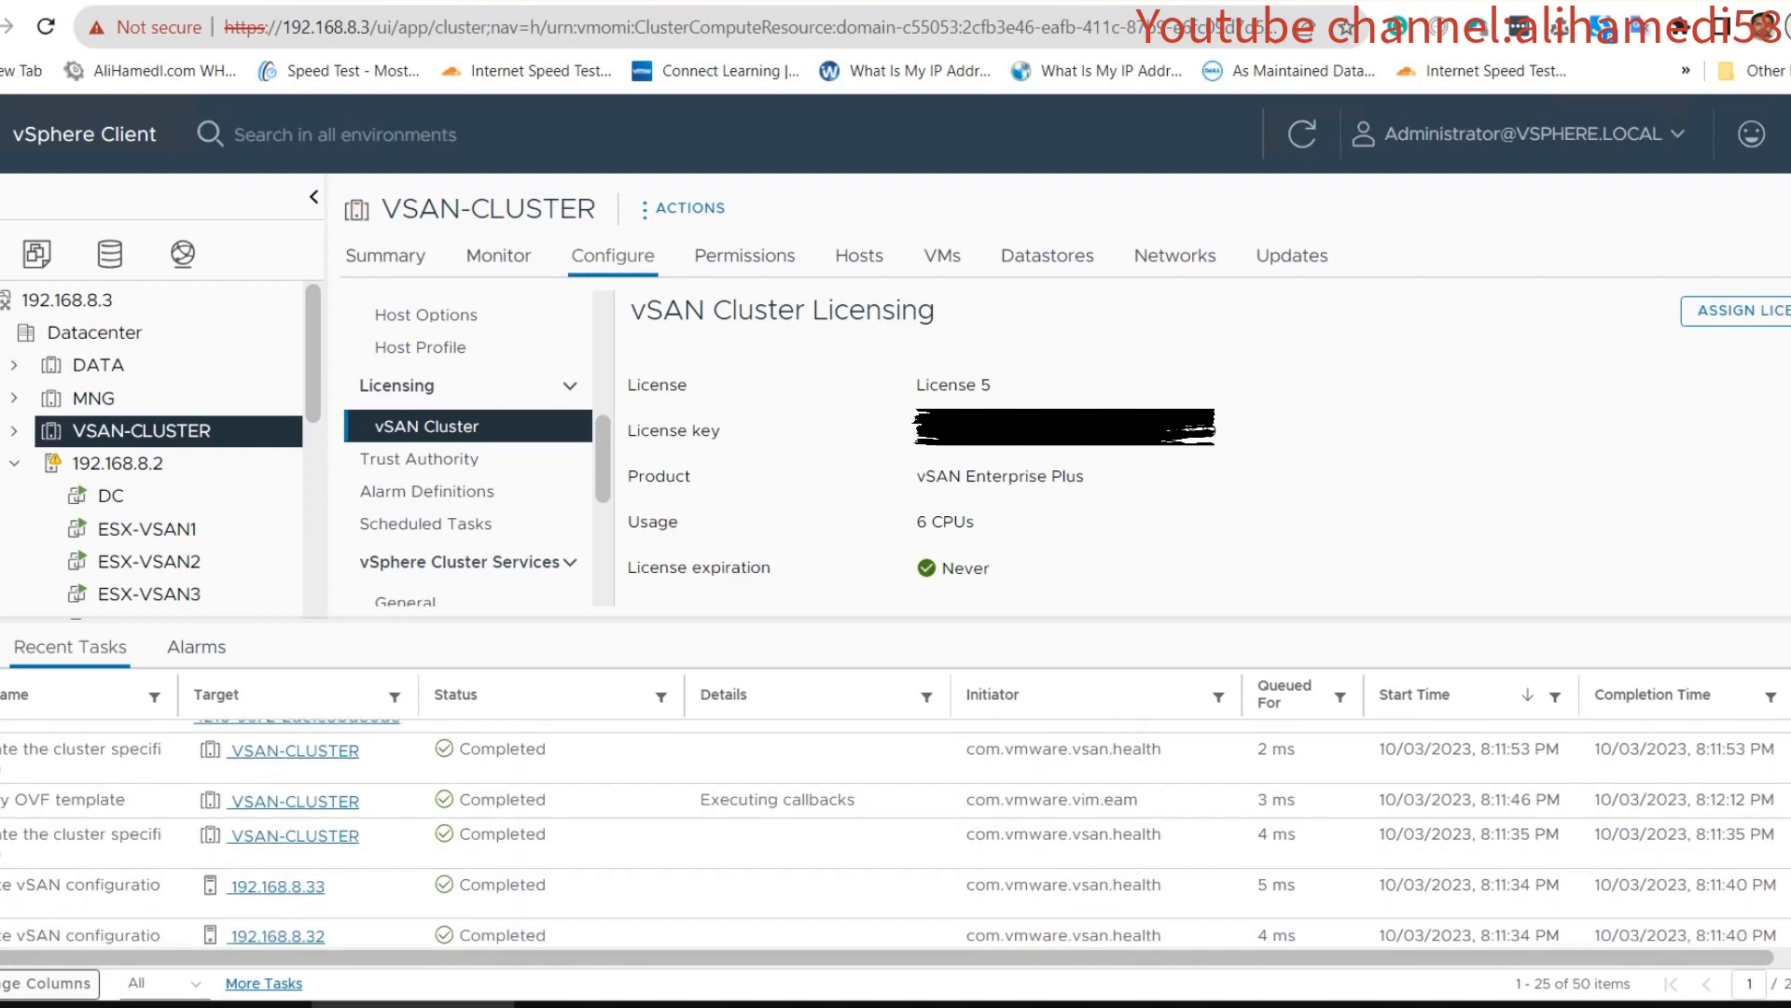
pyautogui.scroll(-4, 895, 832)
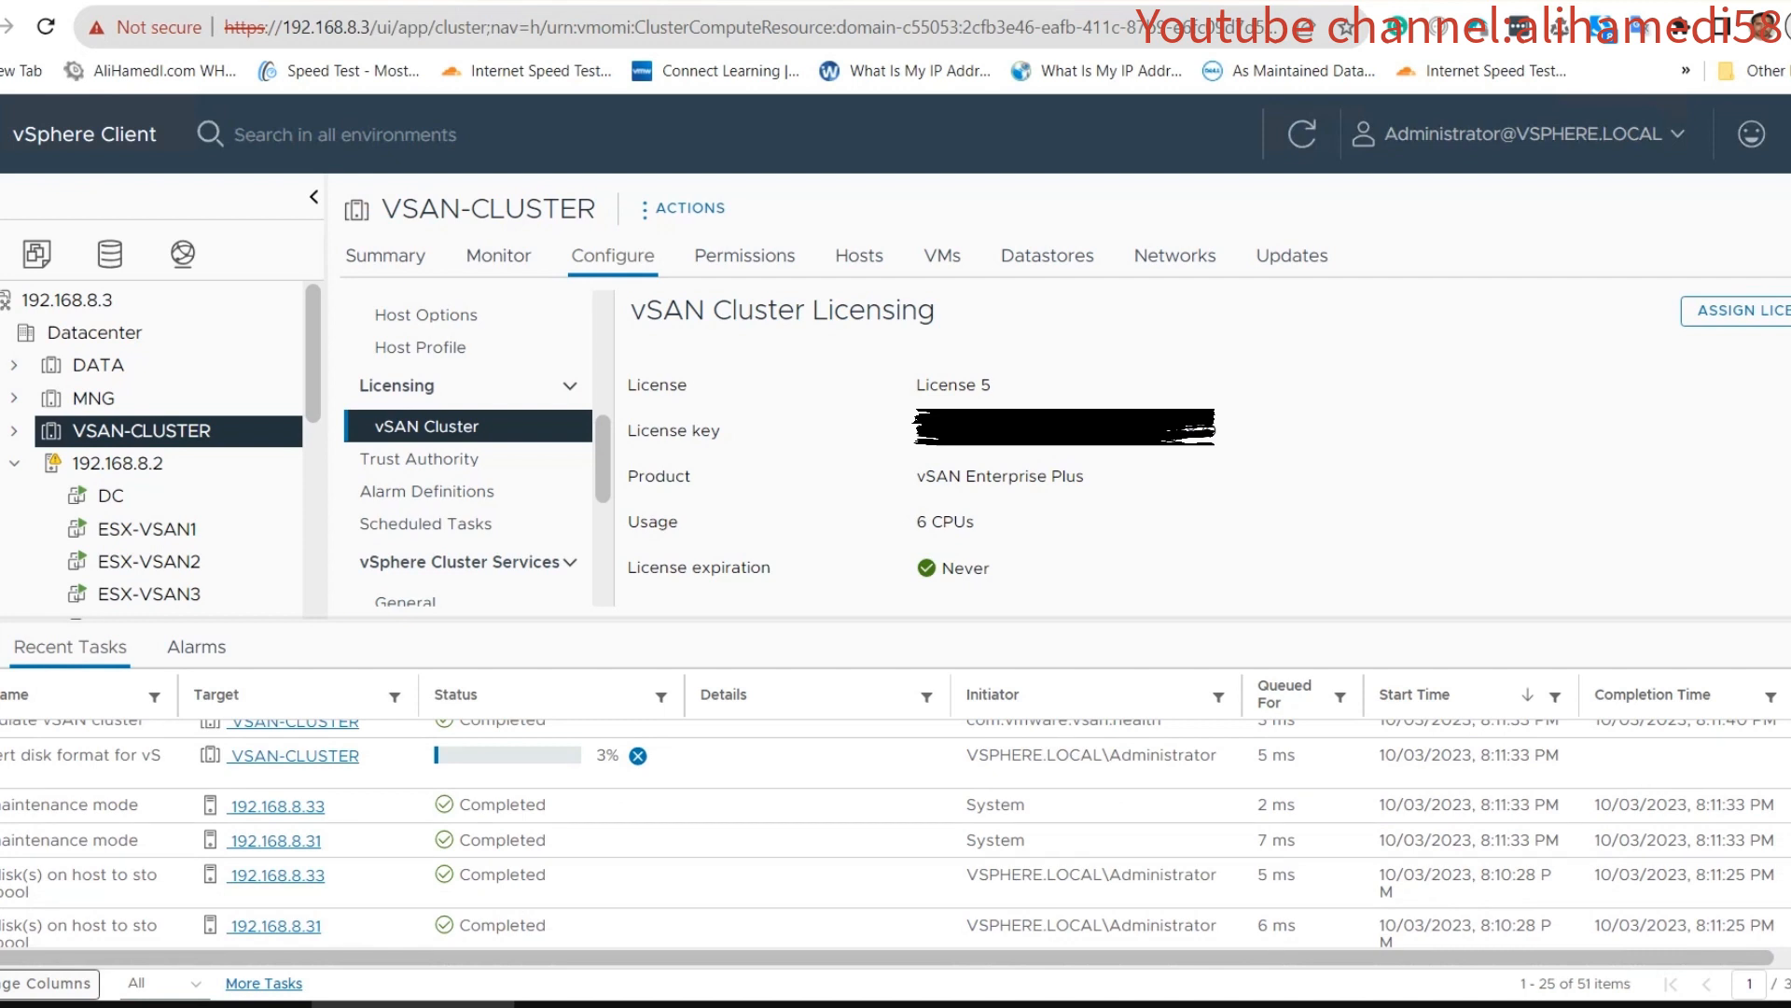
pyautogui.scroll(1, 896, 826)
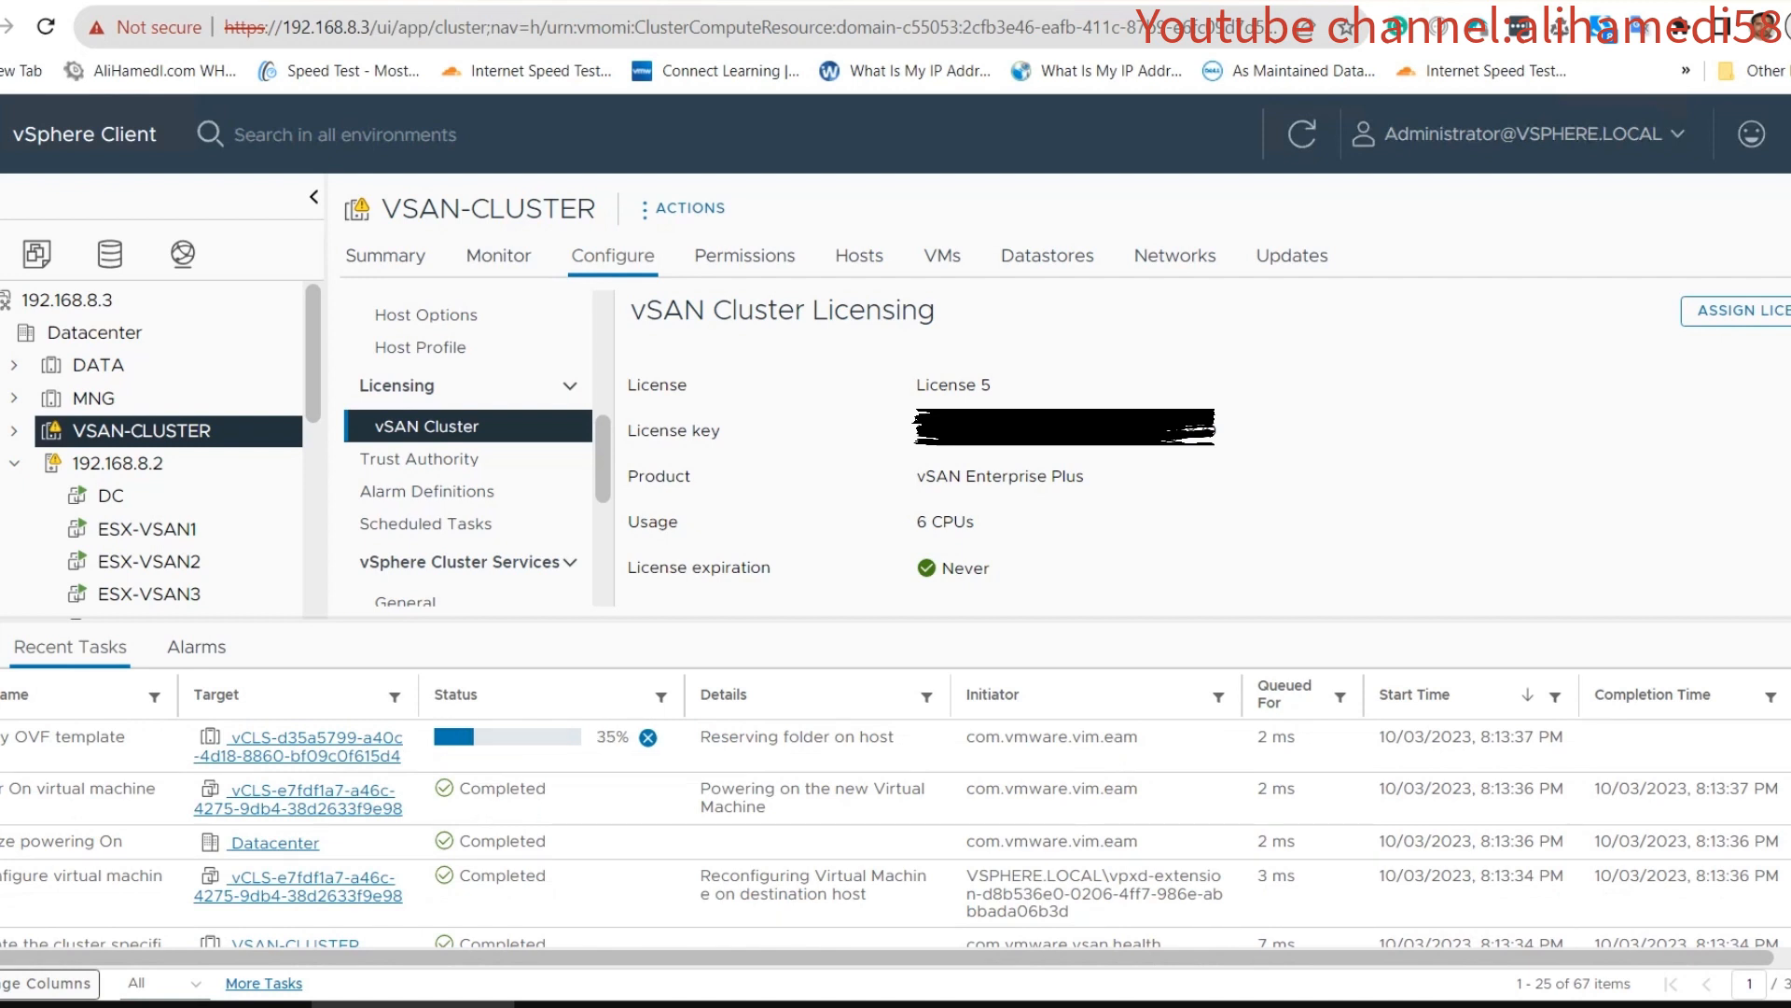
pyautogui.scroll(-3, 896, 834)
pyautogui.scroll(-5, 895, 834)
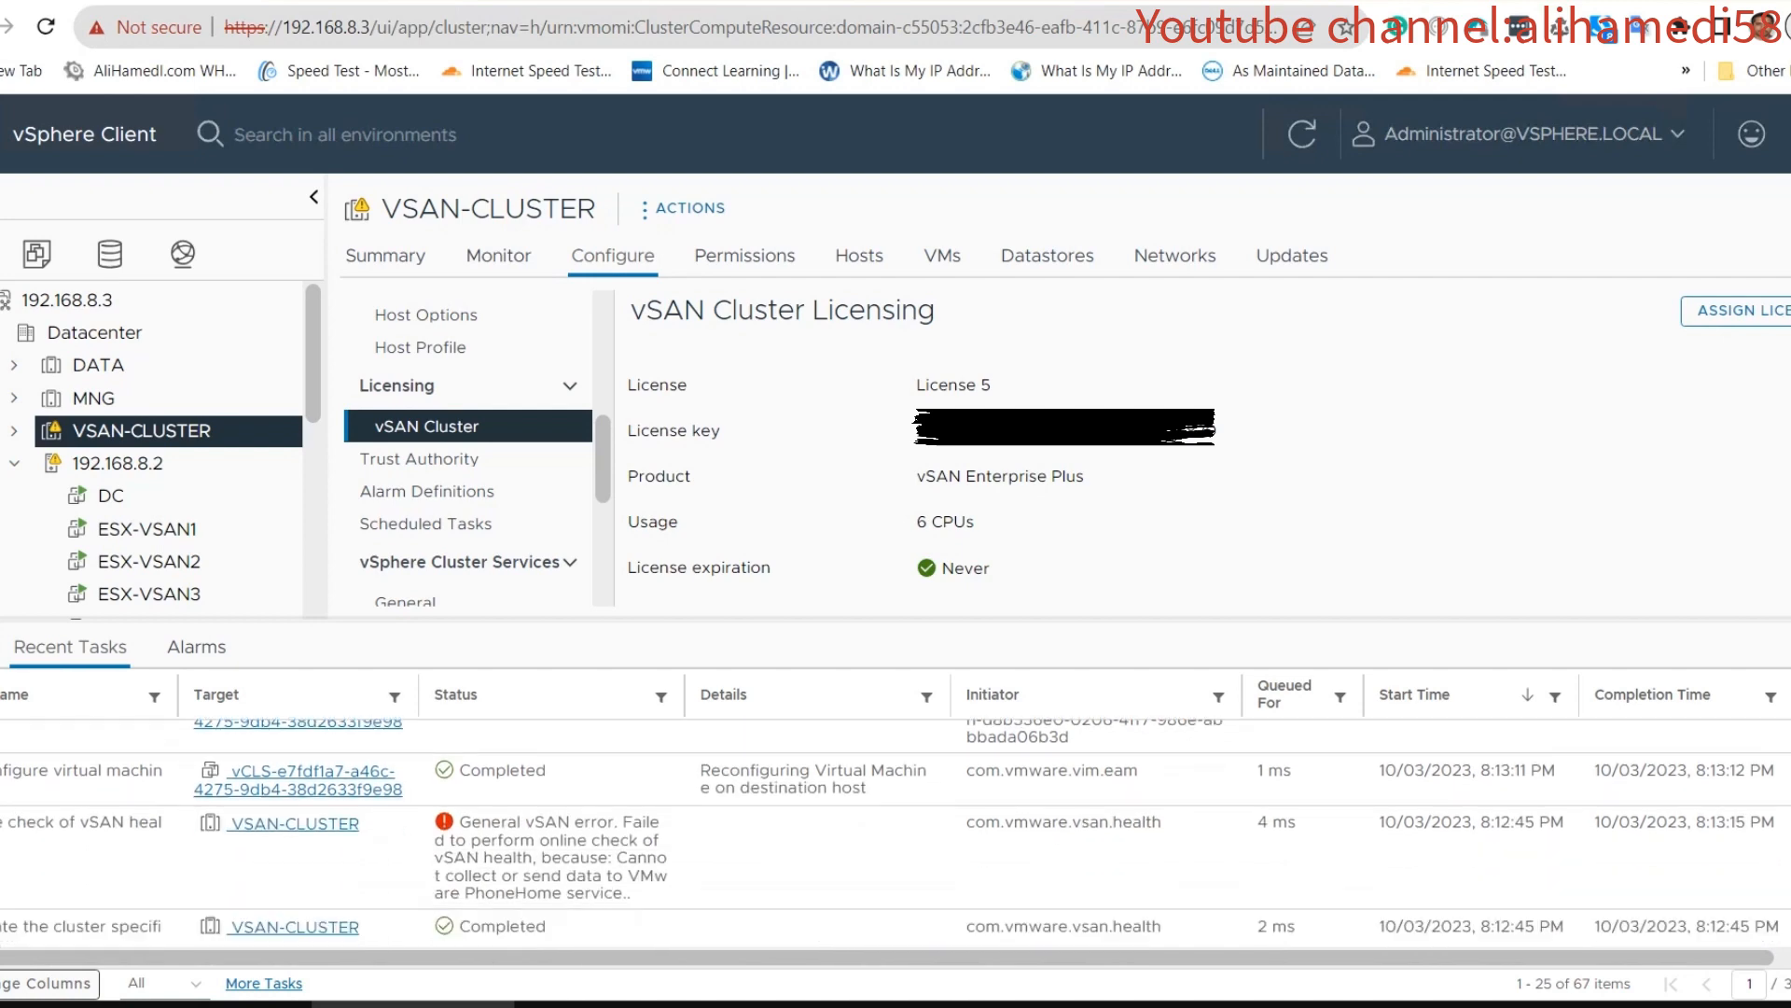
pyautogui.scroll(-5, 896, 834)
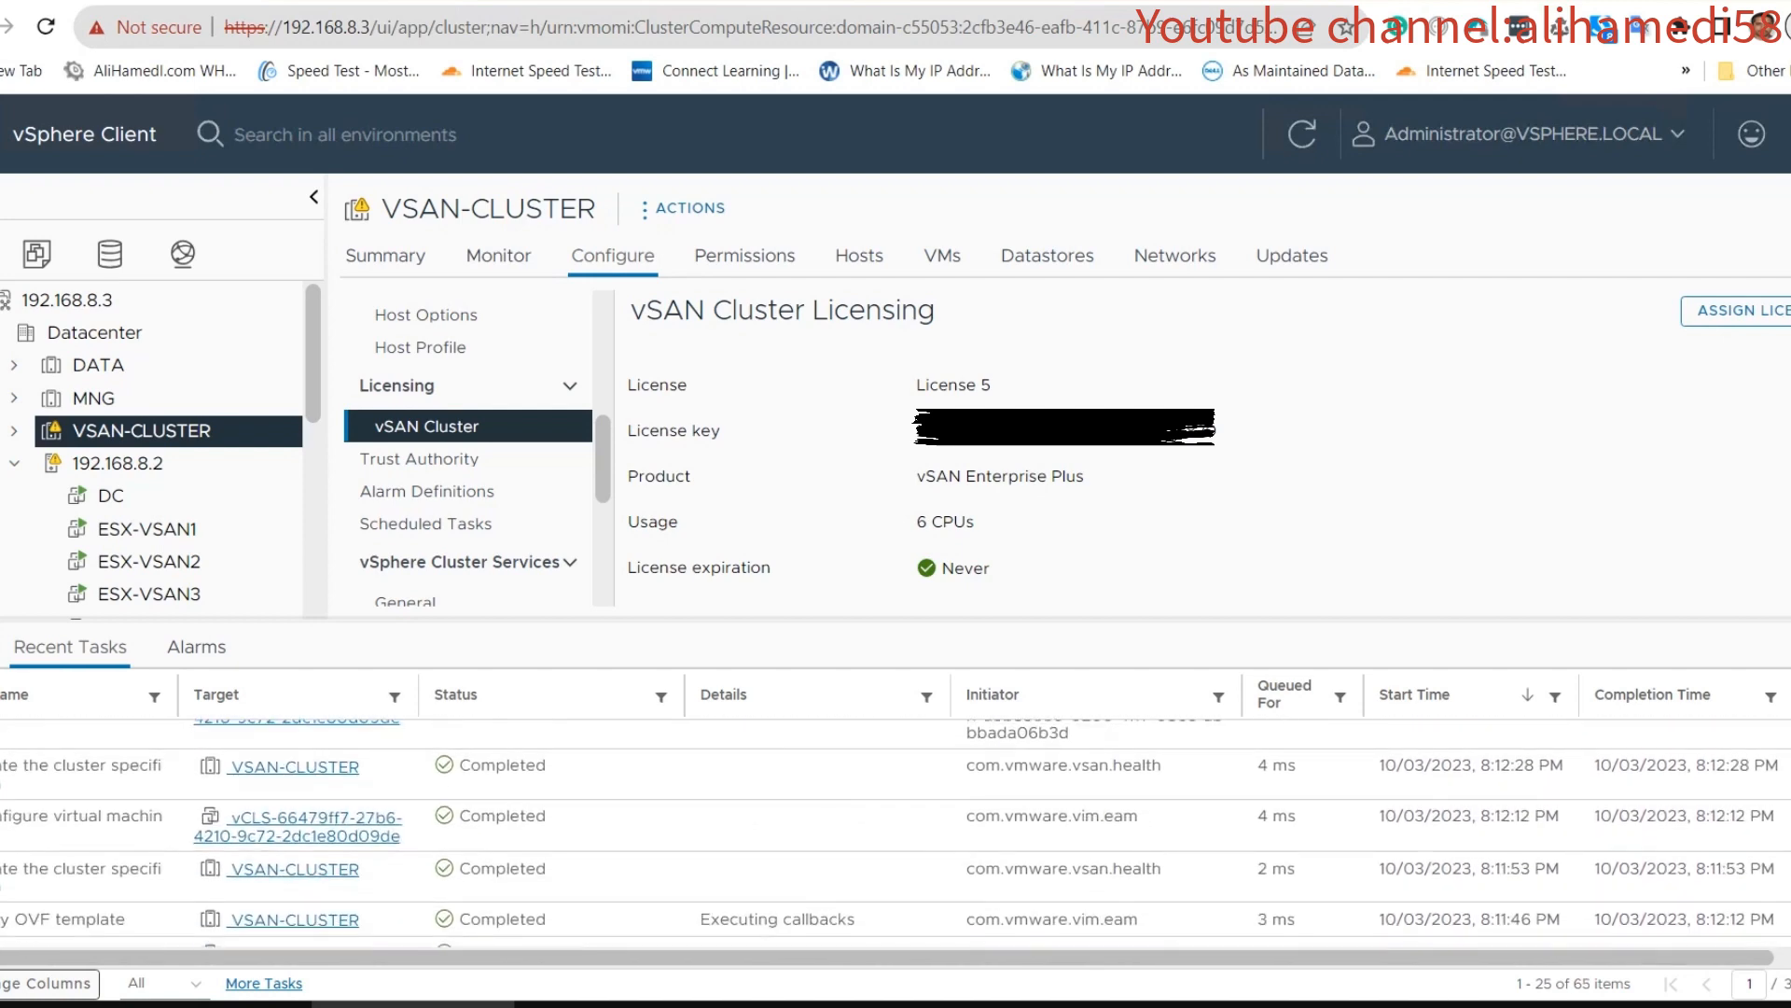
pyautogui.scroll(8, 896, 834)
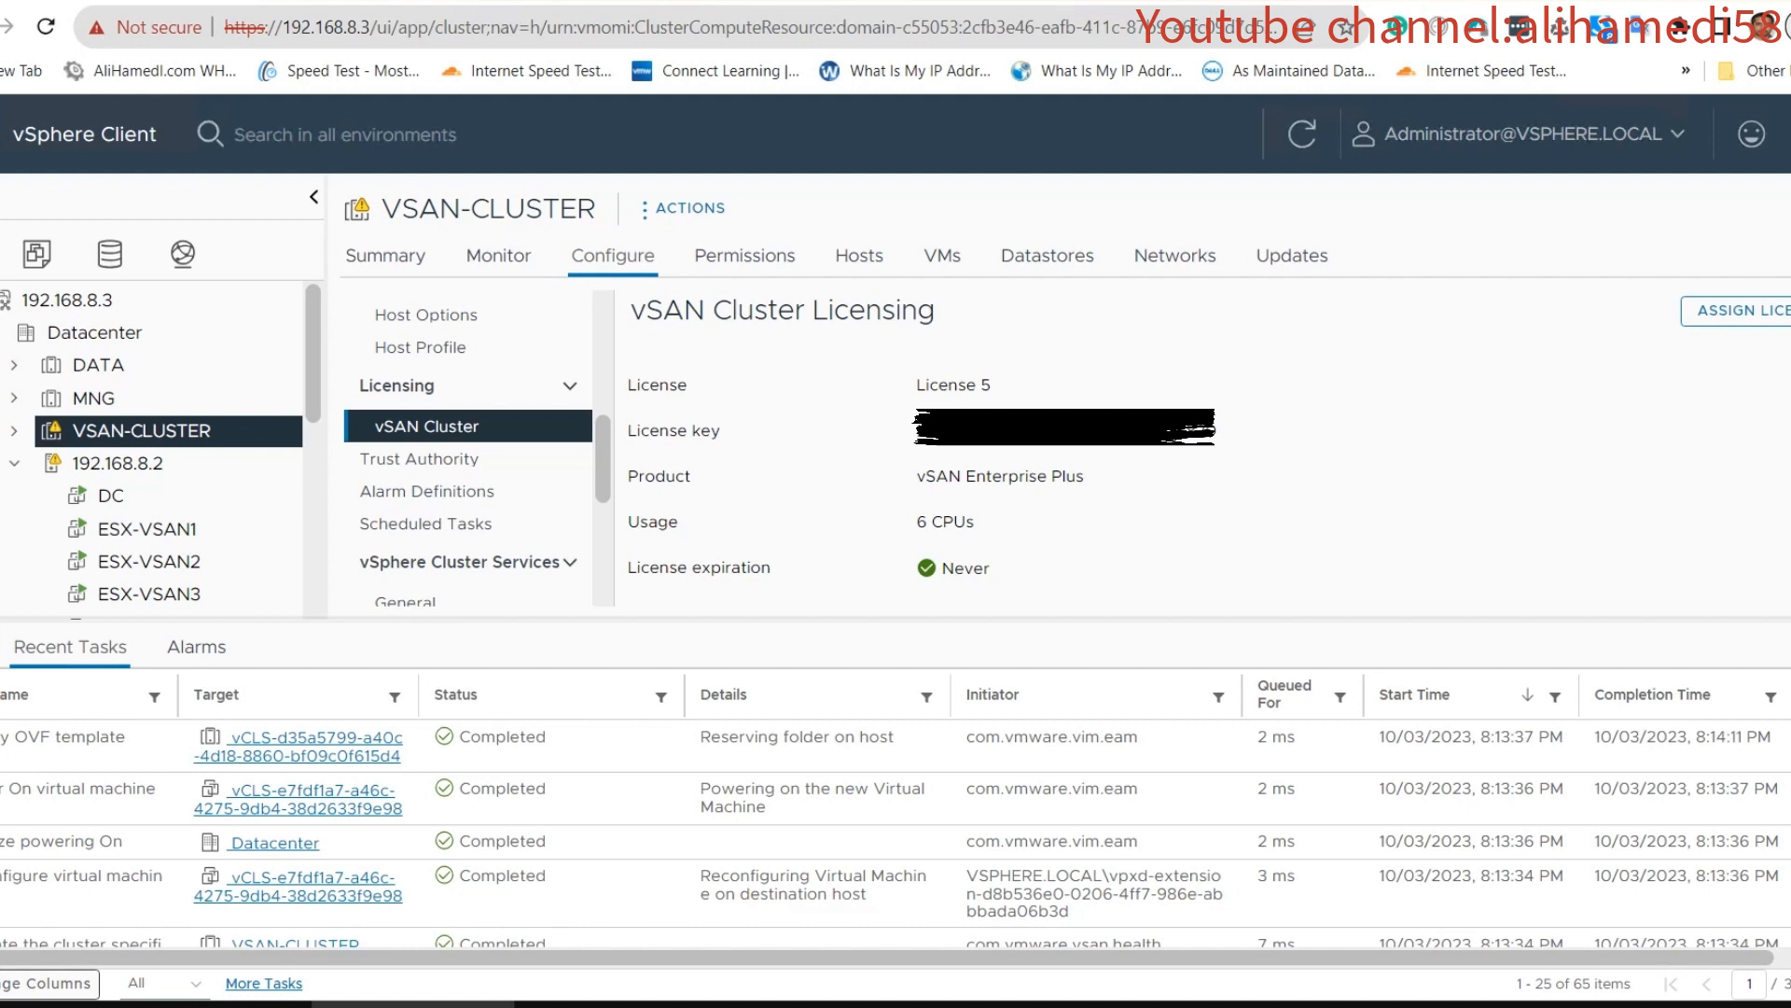
pyautogui.scroll(-5, 896, 831)
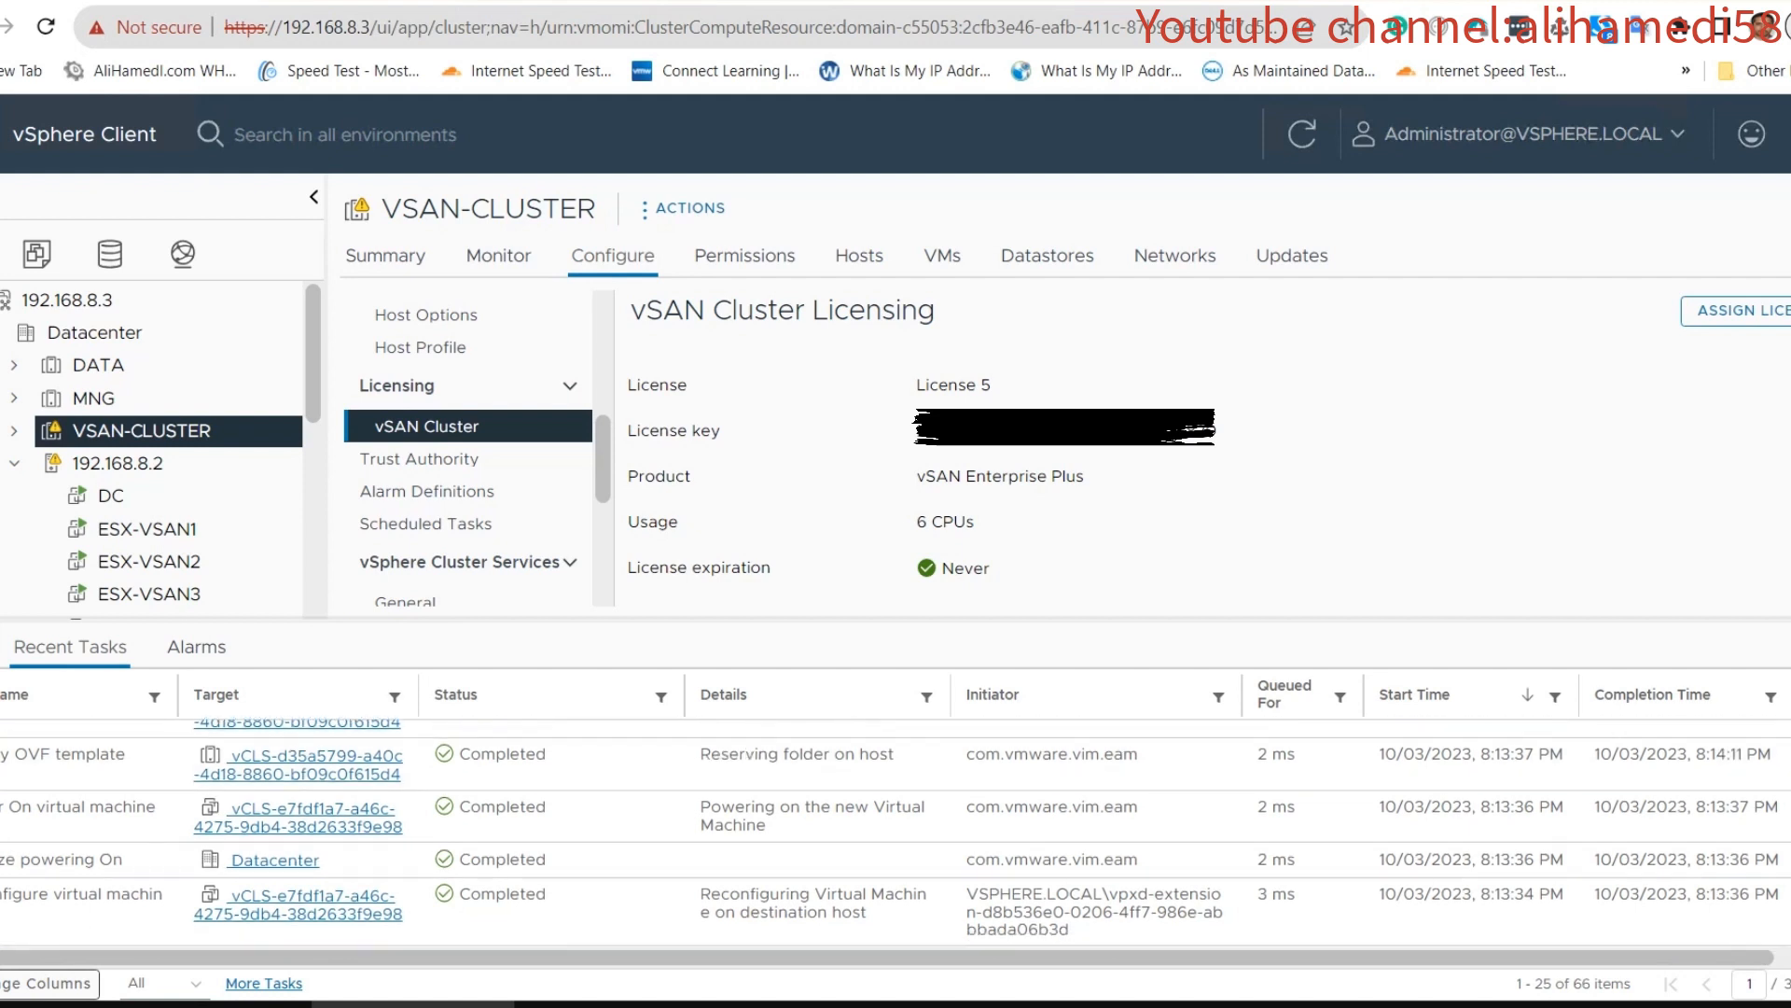
pyautogui.scroll(-4, 896, 830)
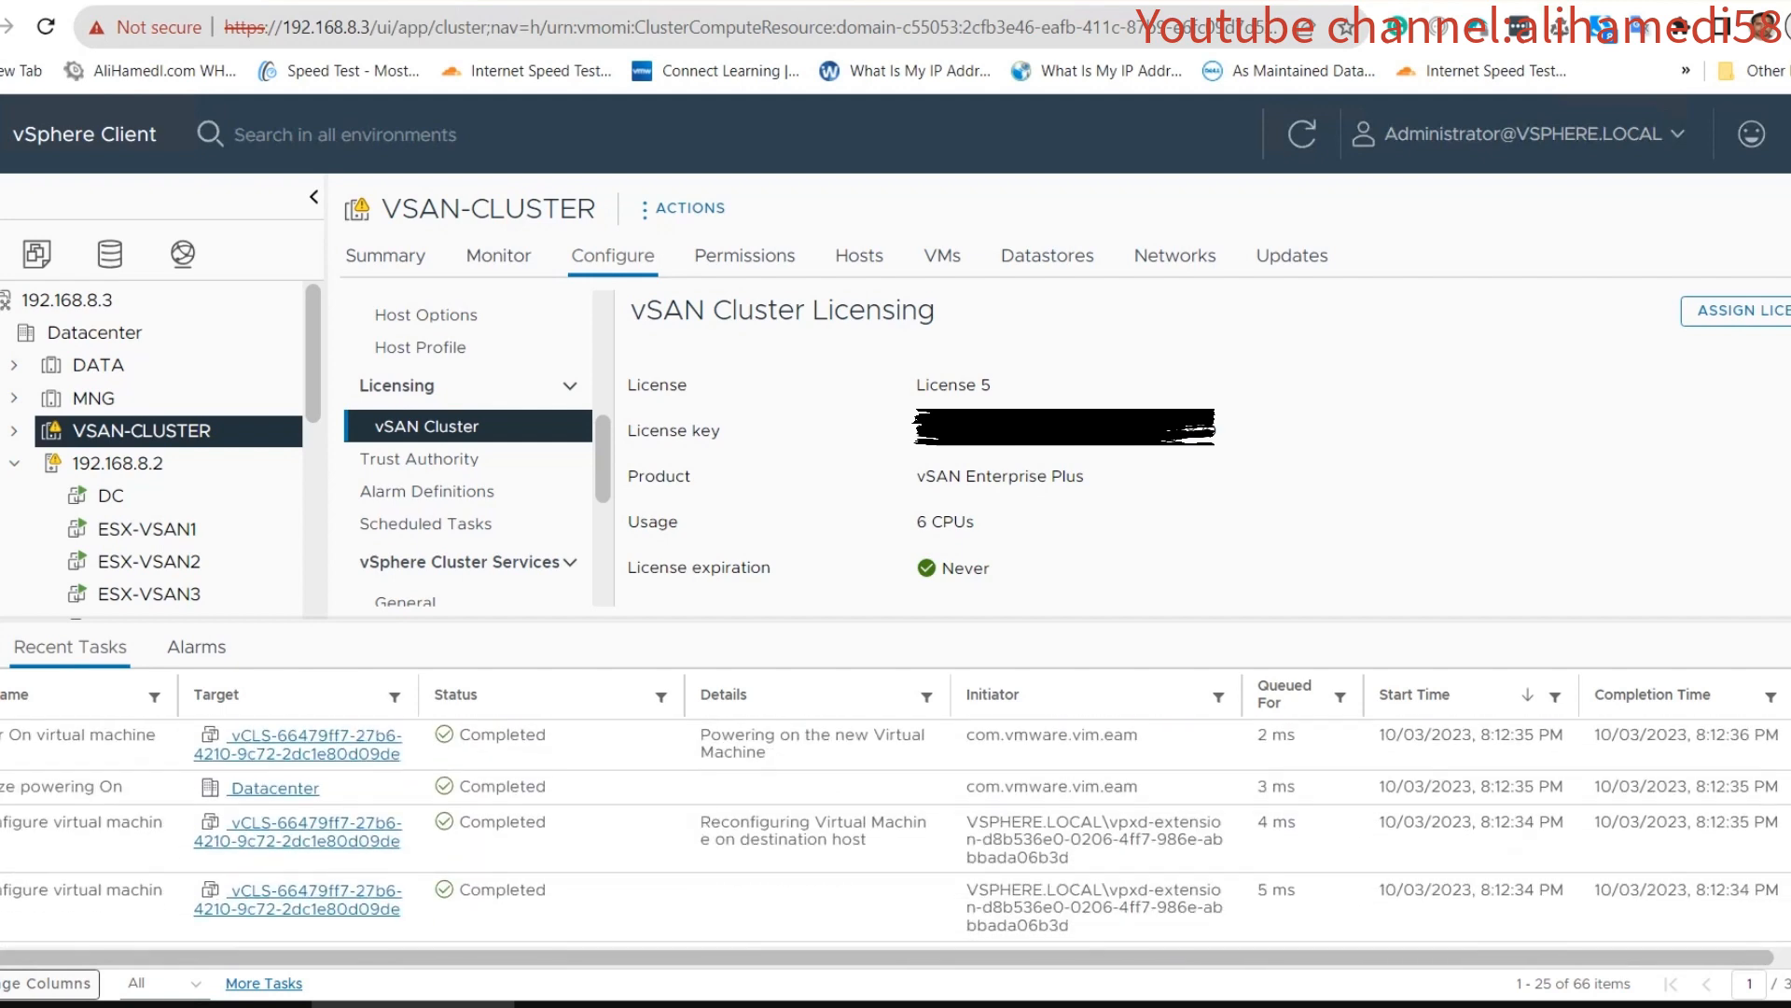
pyautogui.scroll(10, 895, 830)
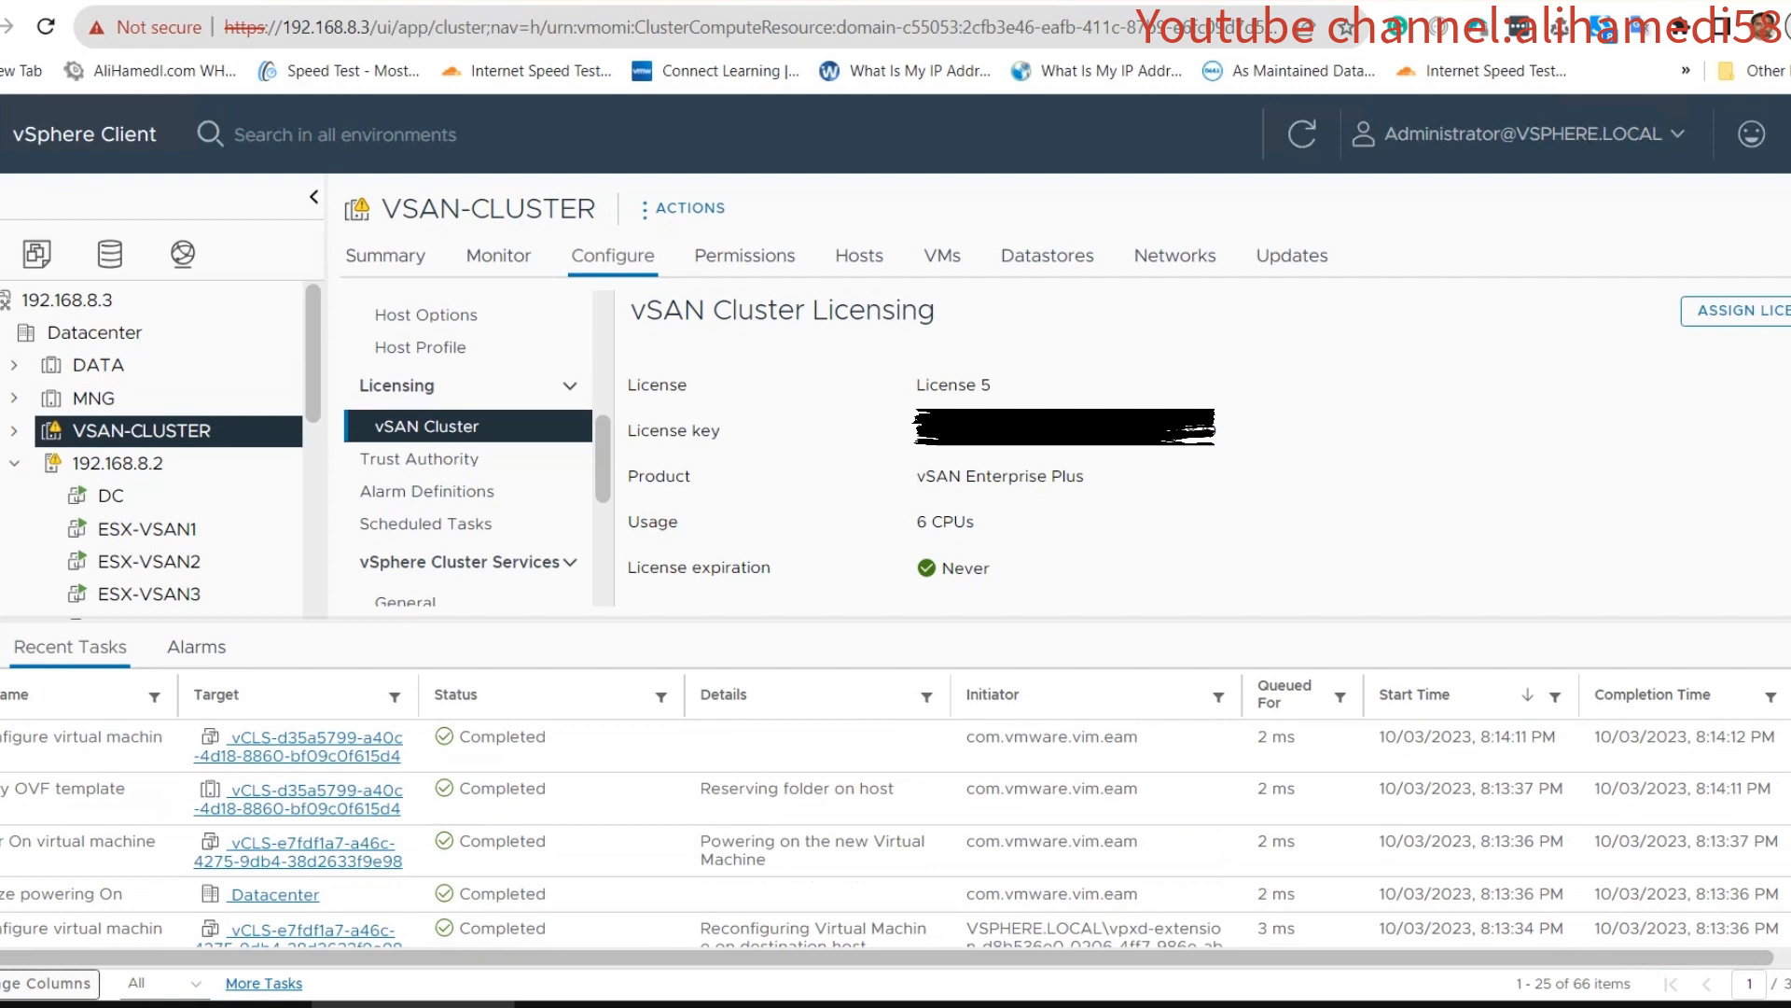
pyautogui.click(3, 646)
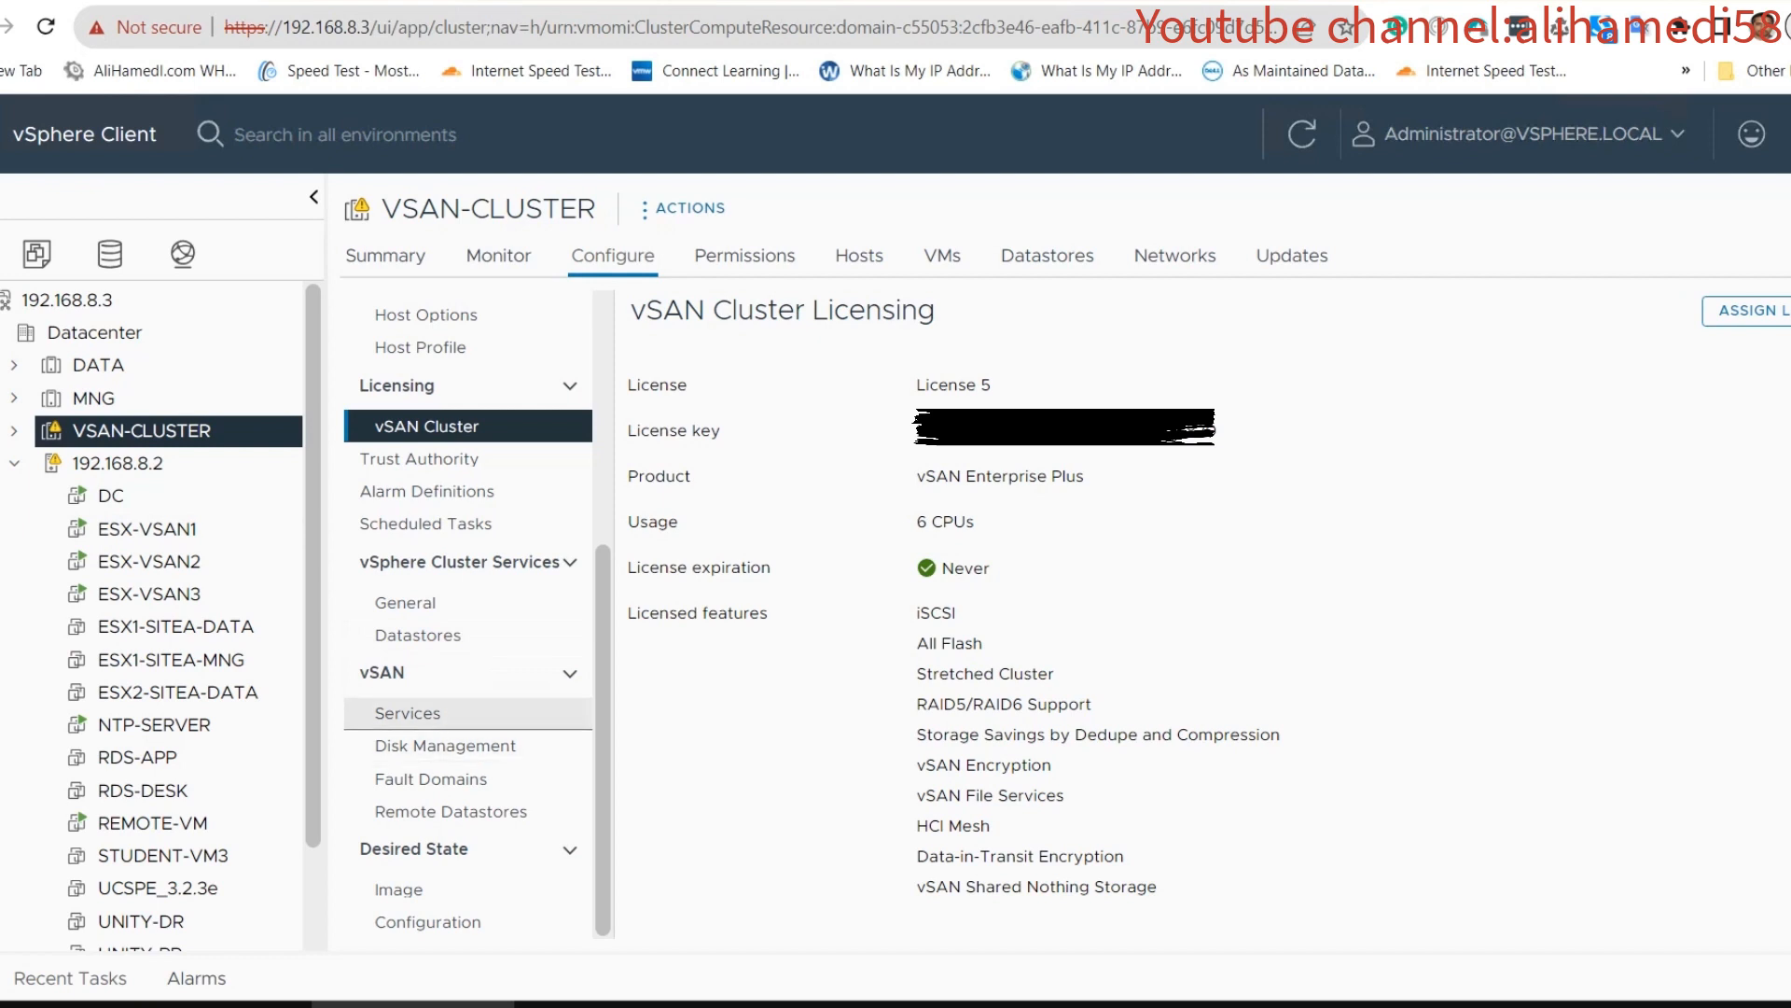
# Review the vSAN services of VSAN-CLUSTER, expanding Storage and examining everything from Performance Service through Historical Health Service.
pyautogui.click(407, 714)
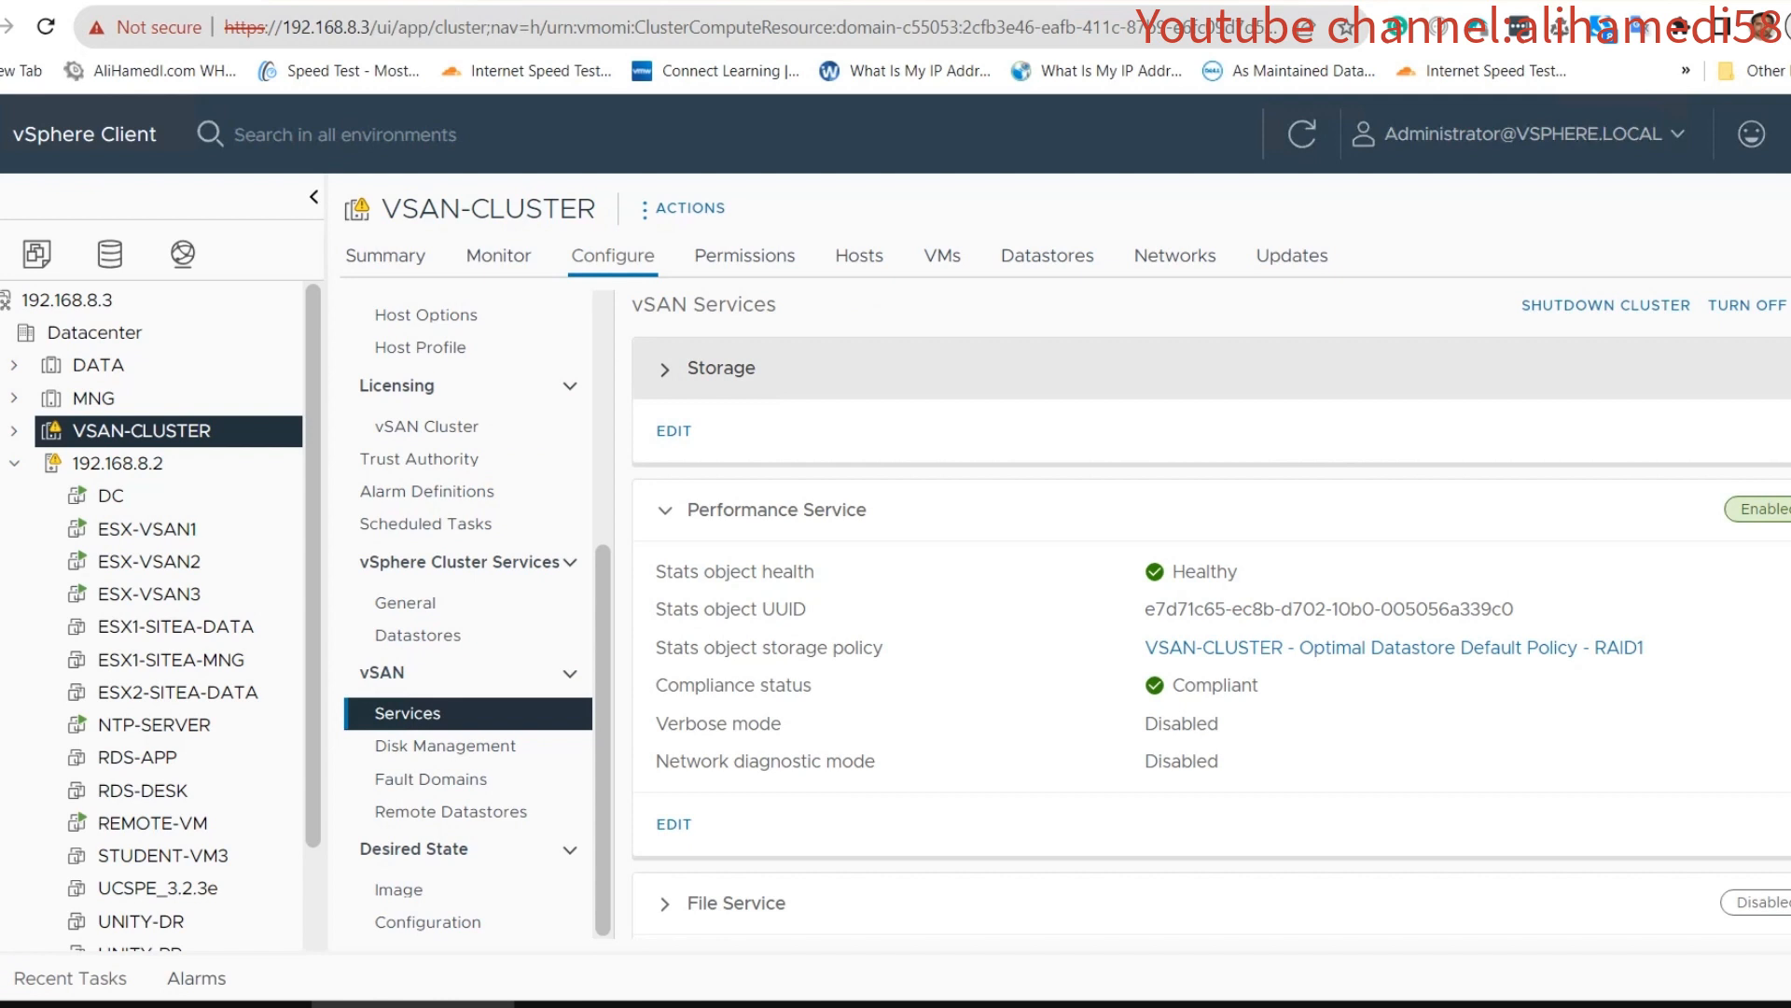
pyautogui.click(709, 368)
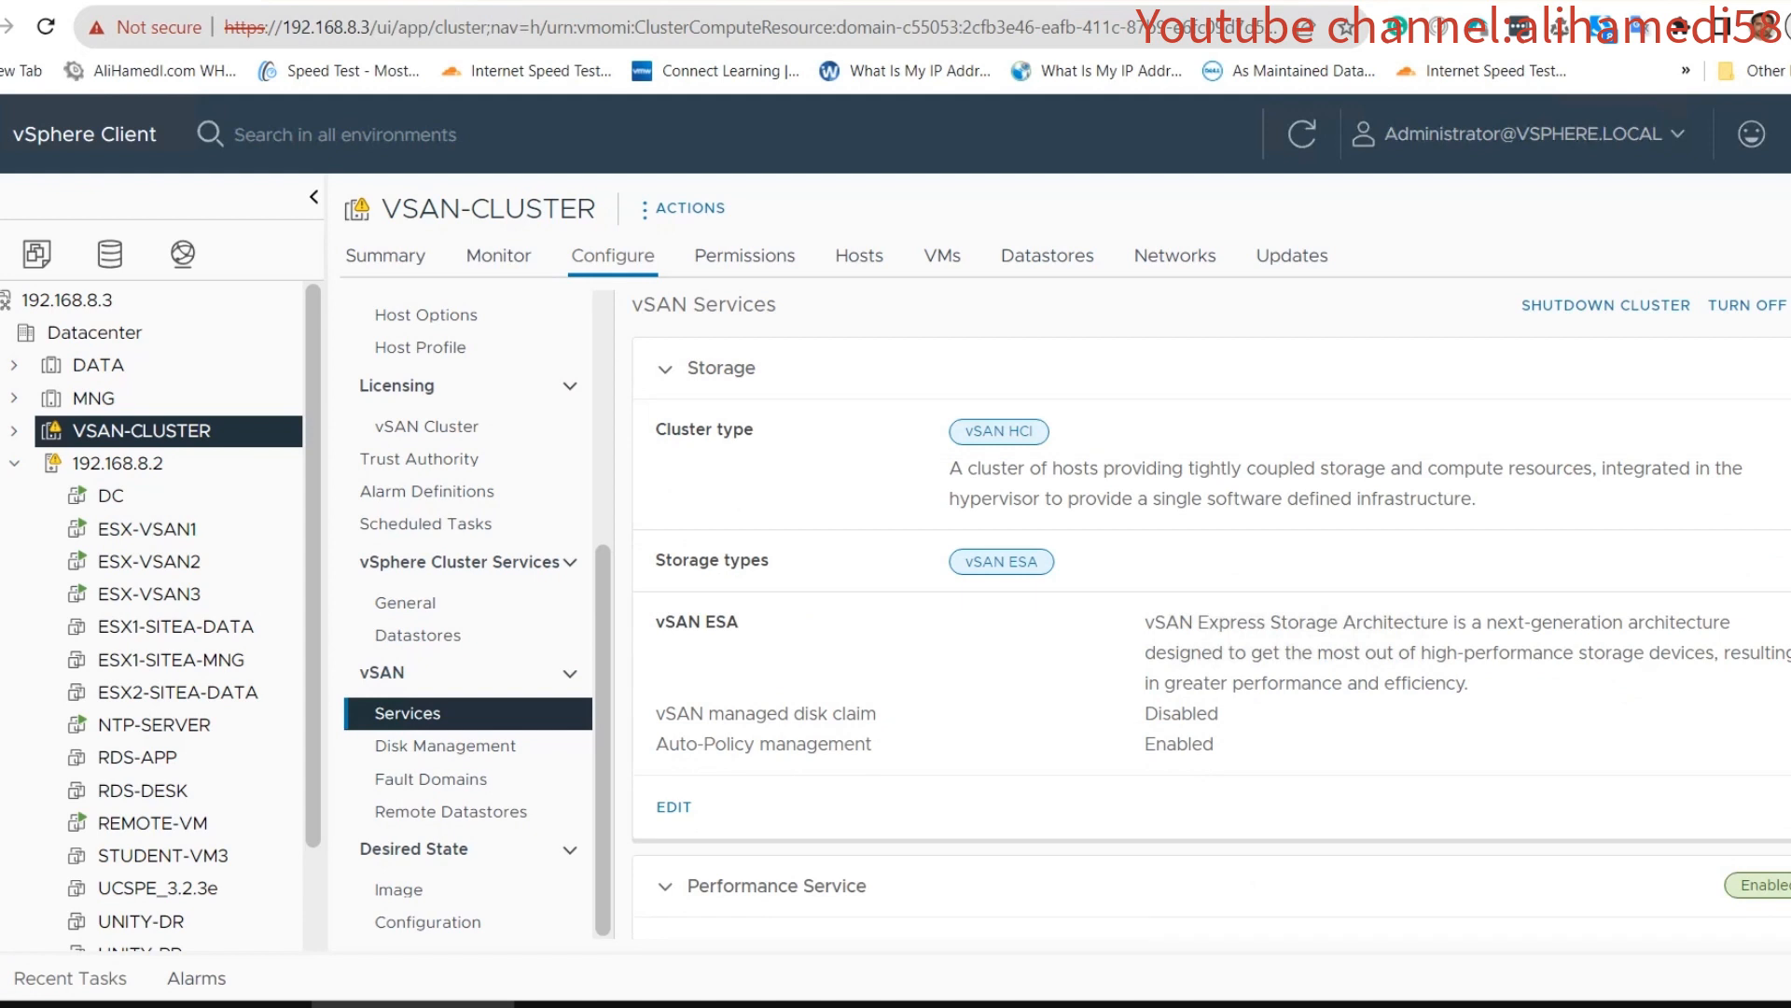
pyautogui.scroll(-7, 1212, 611)
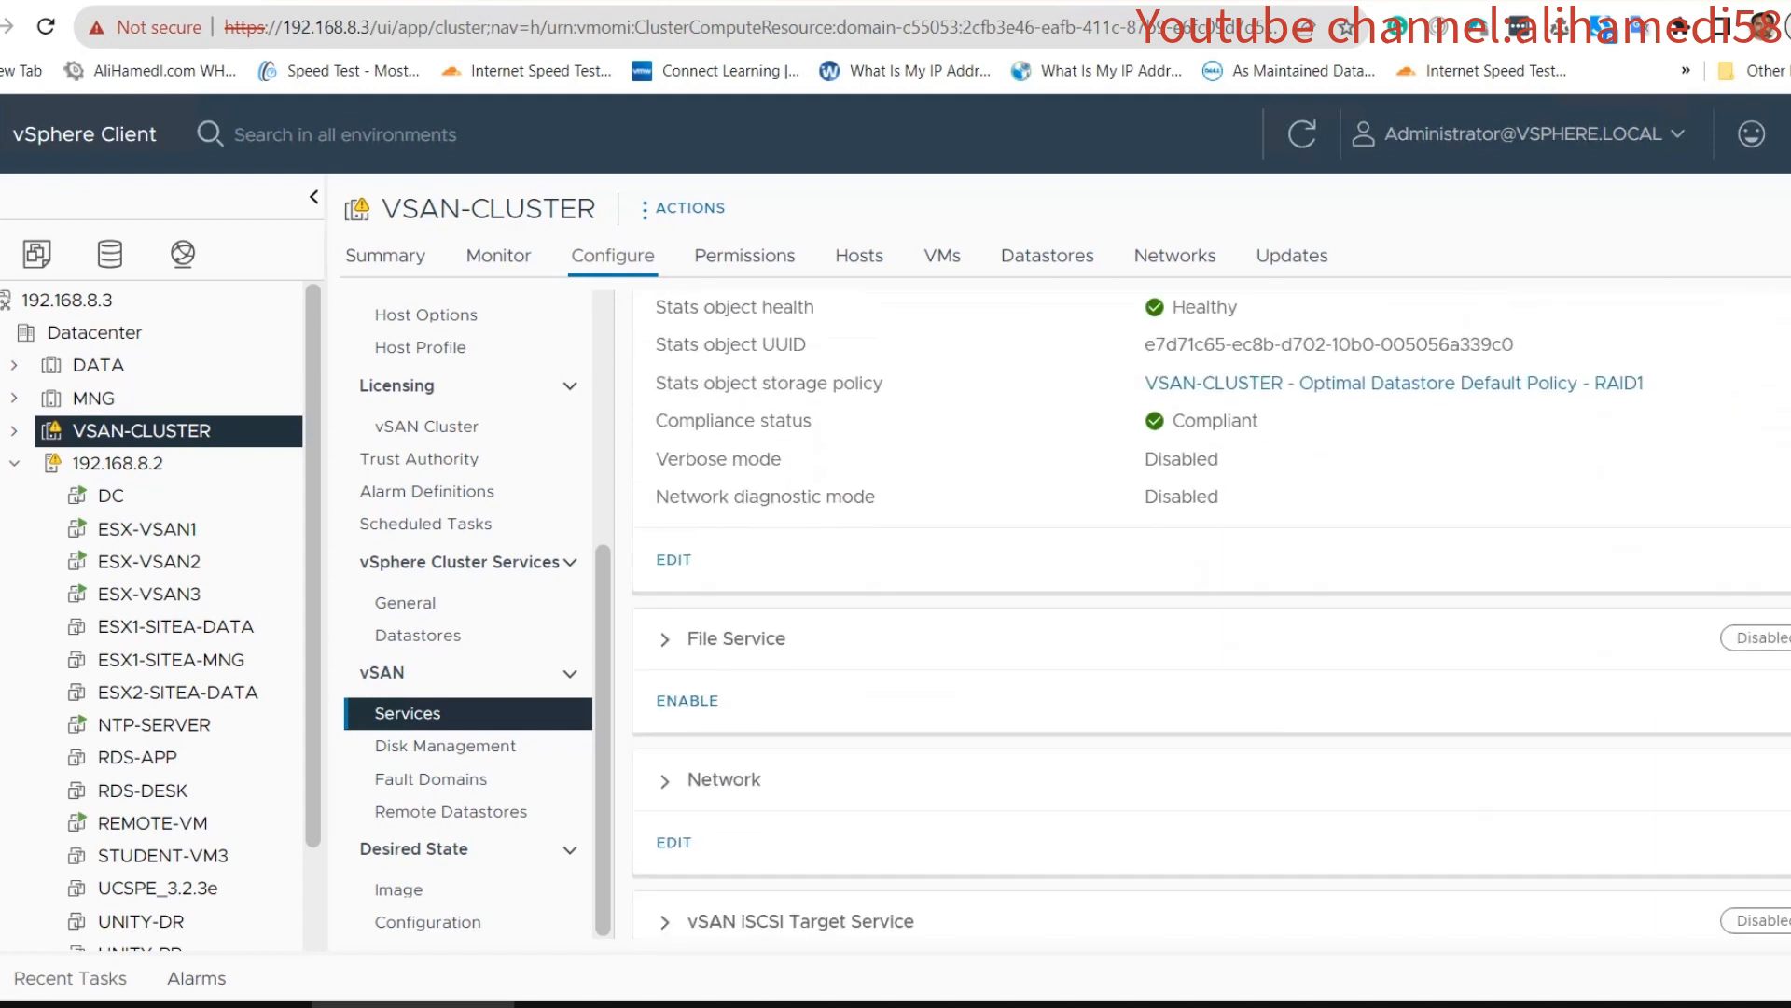
pyautogui.scroll(-5, 1212, 611)
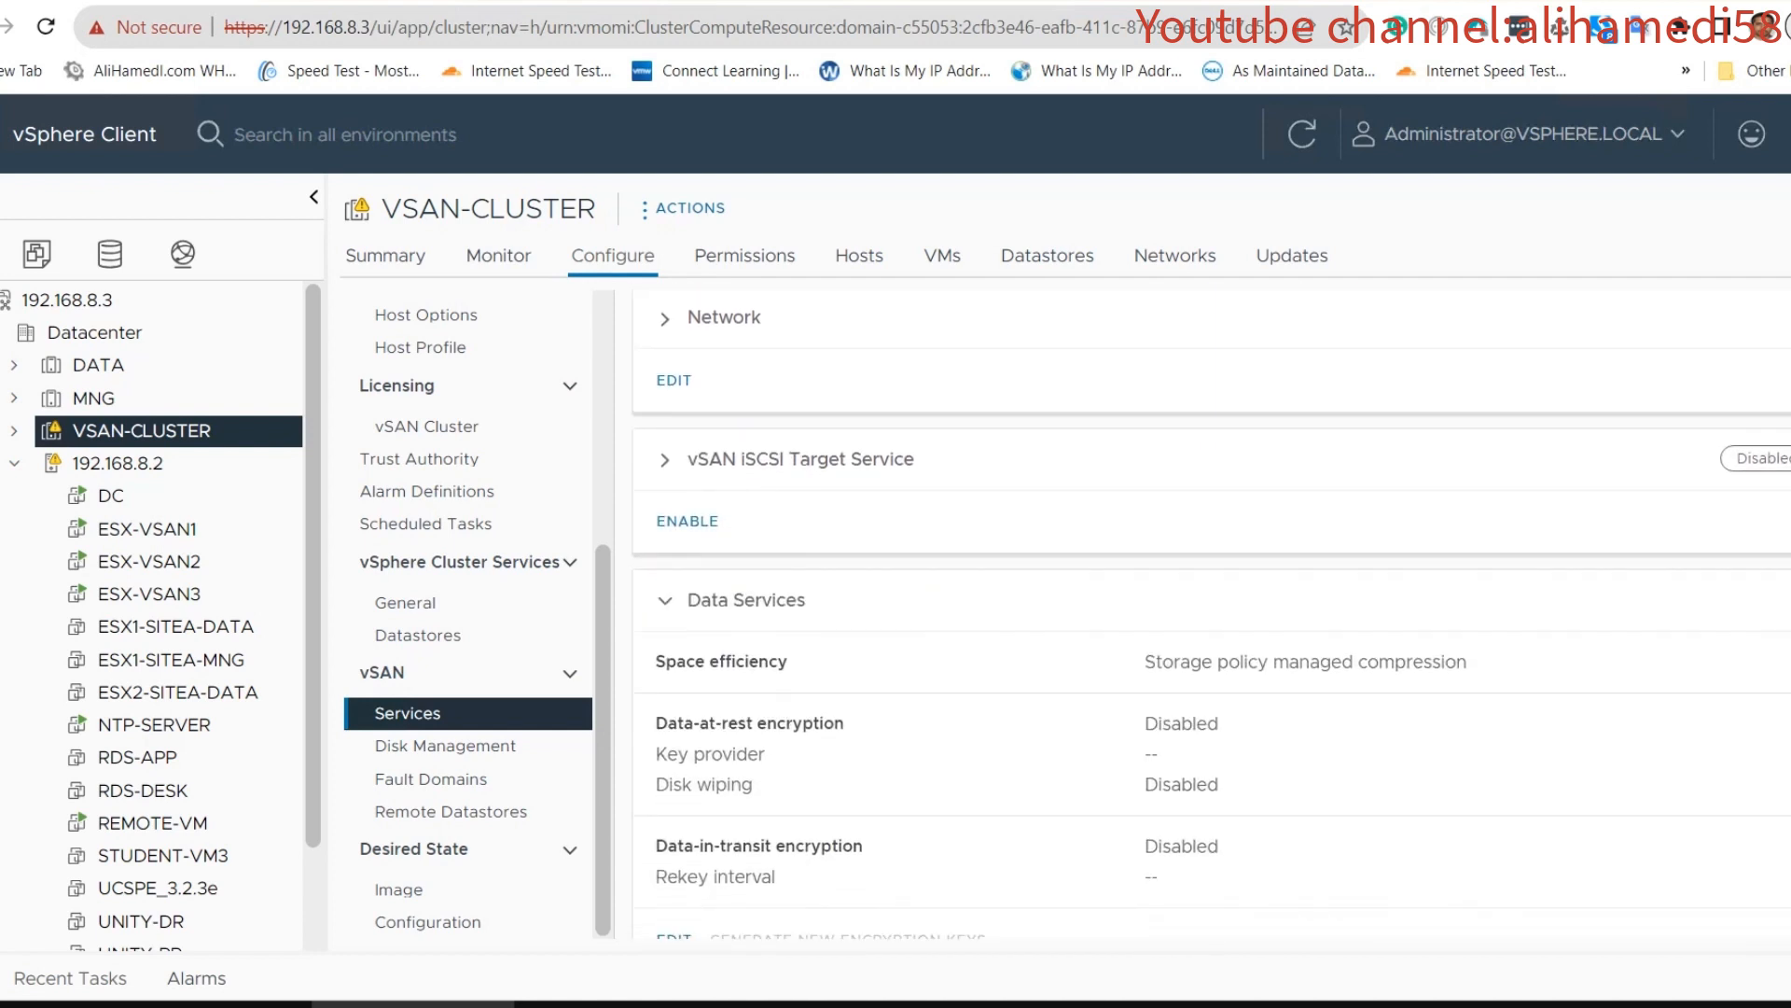
pyautogui.scroll(-6, 1212, 611)
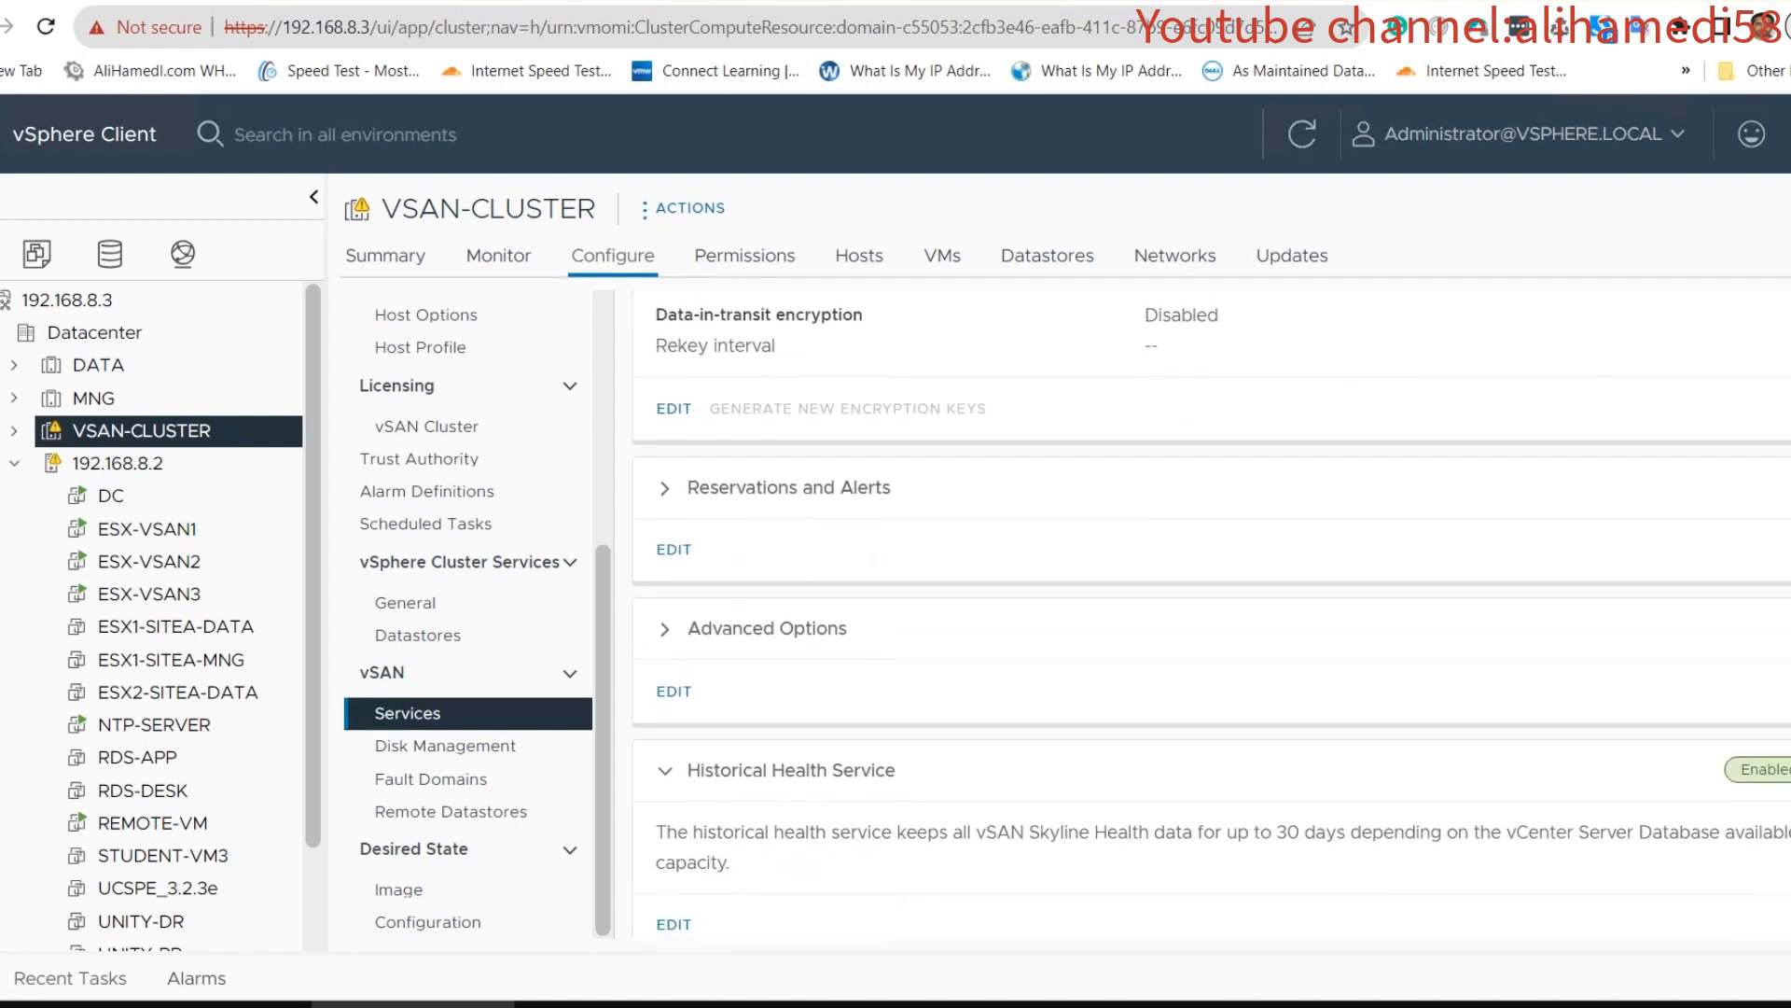
pyautogui.scroll(-1, 1212, 611)
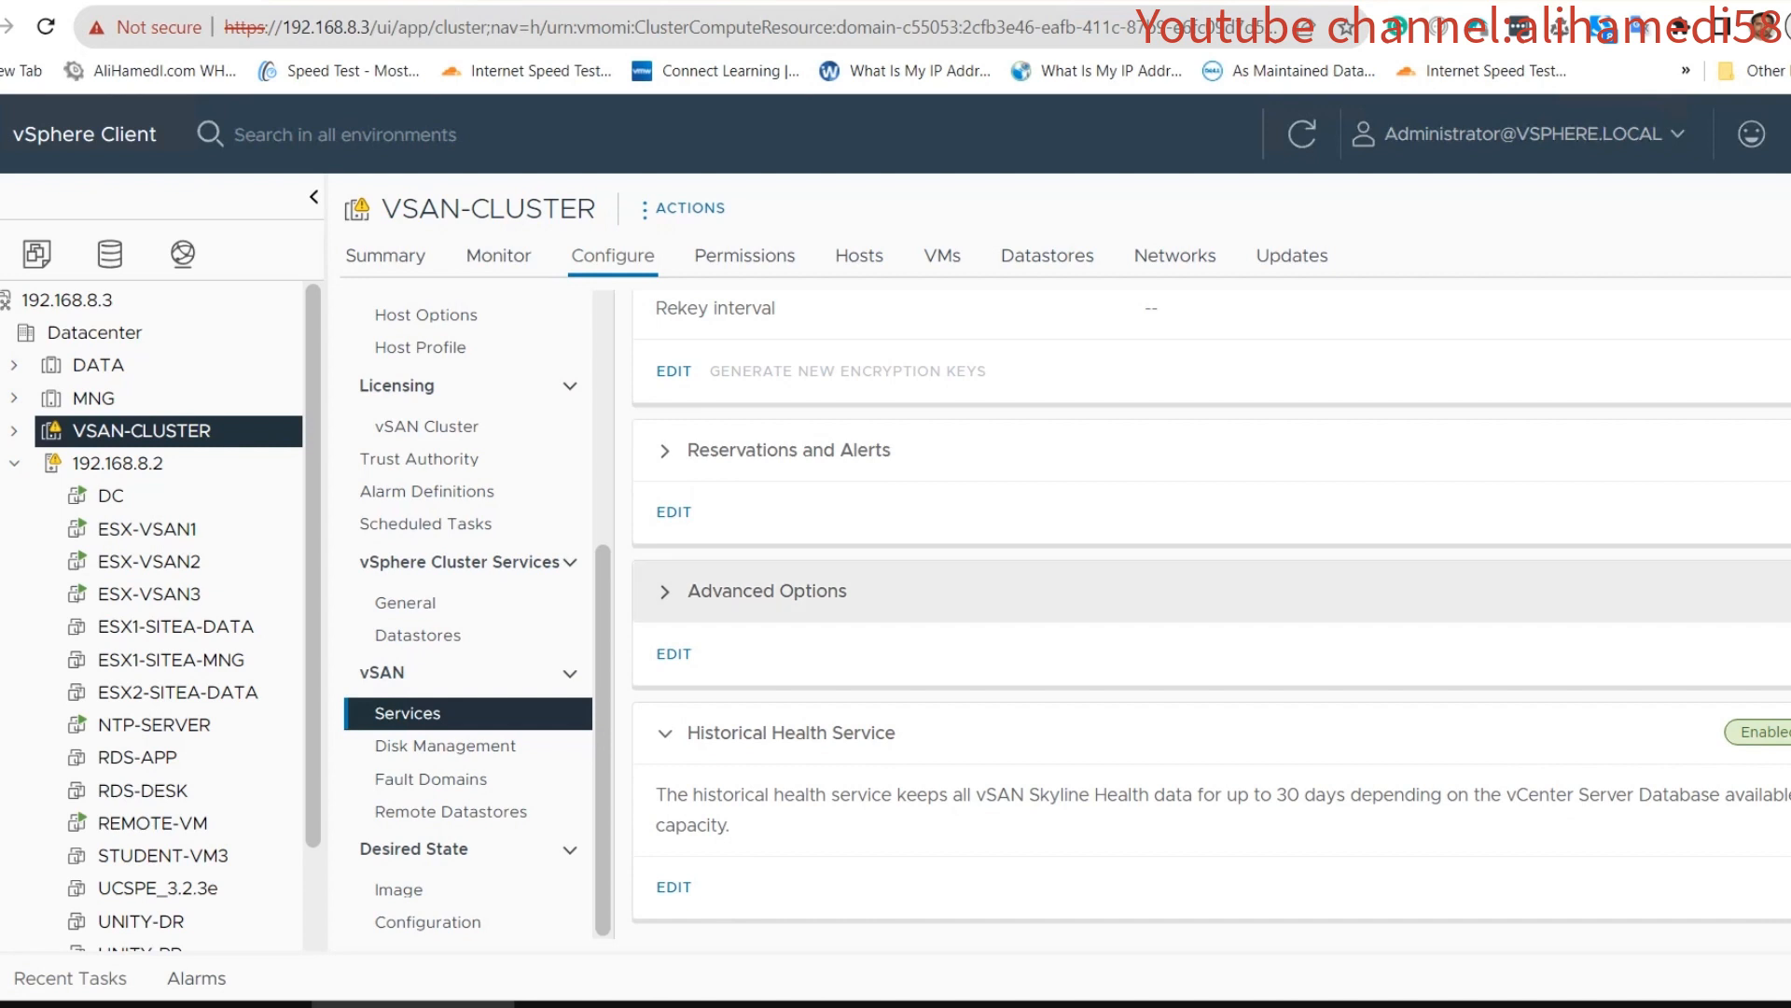
# Inspect the vSAN Disk Management, Fault Domains and Remote Datastores settings of VSAN-CLUSTER.
pyautogui.click(445, 746)
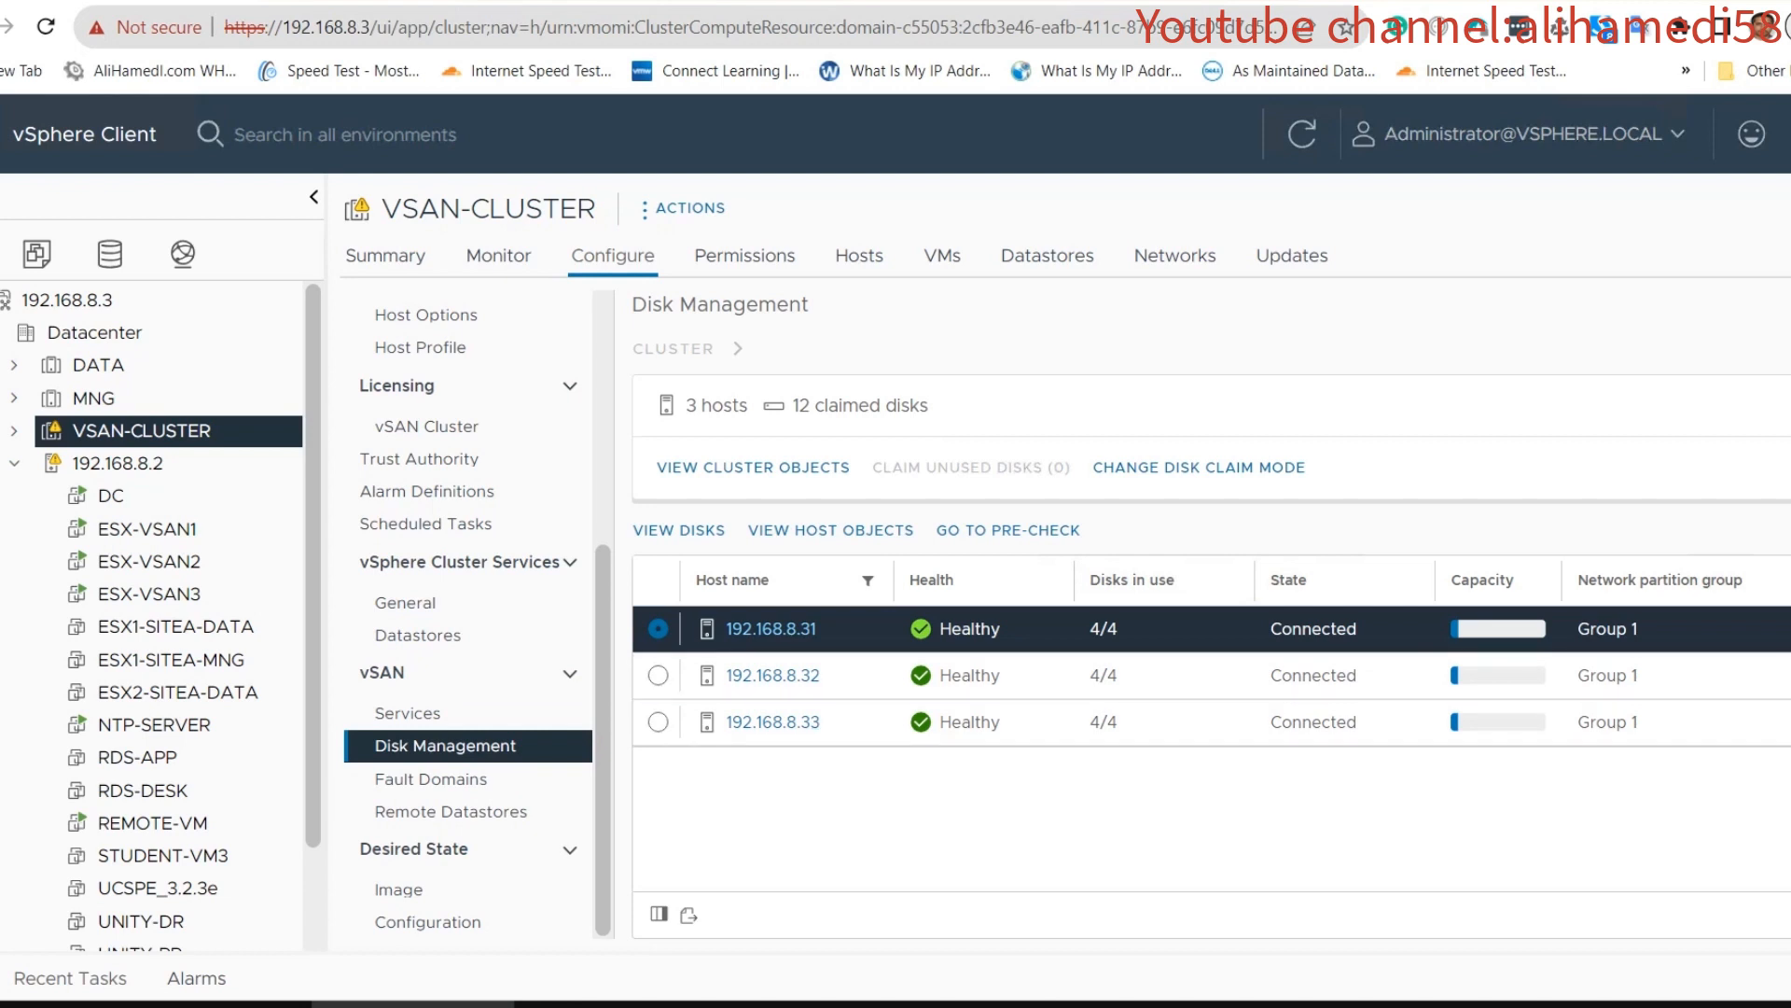
pyautogui.click(431, 779)
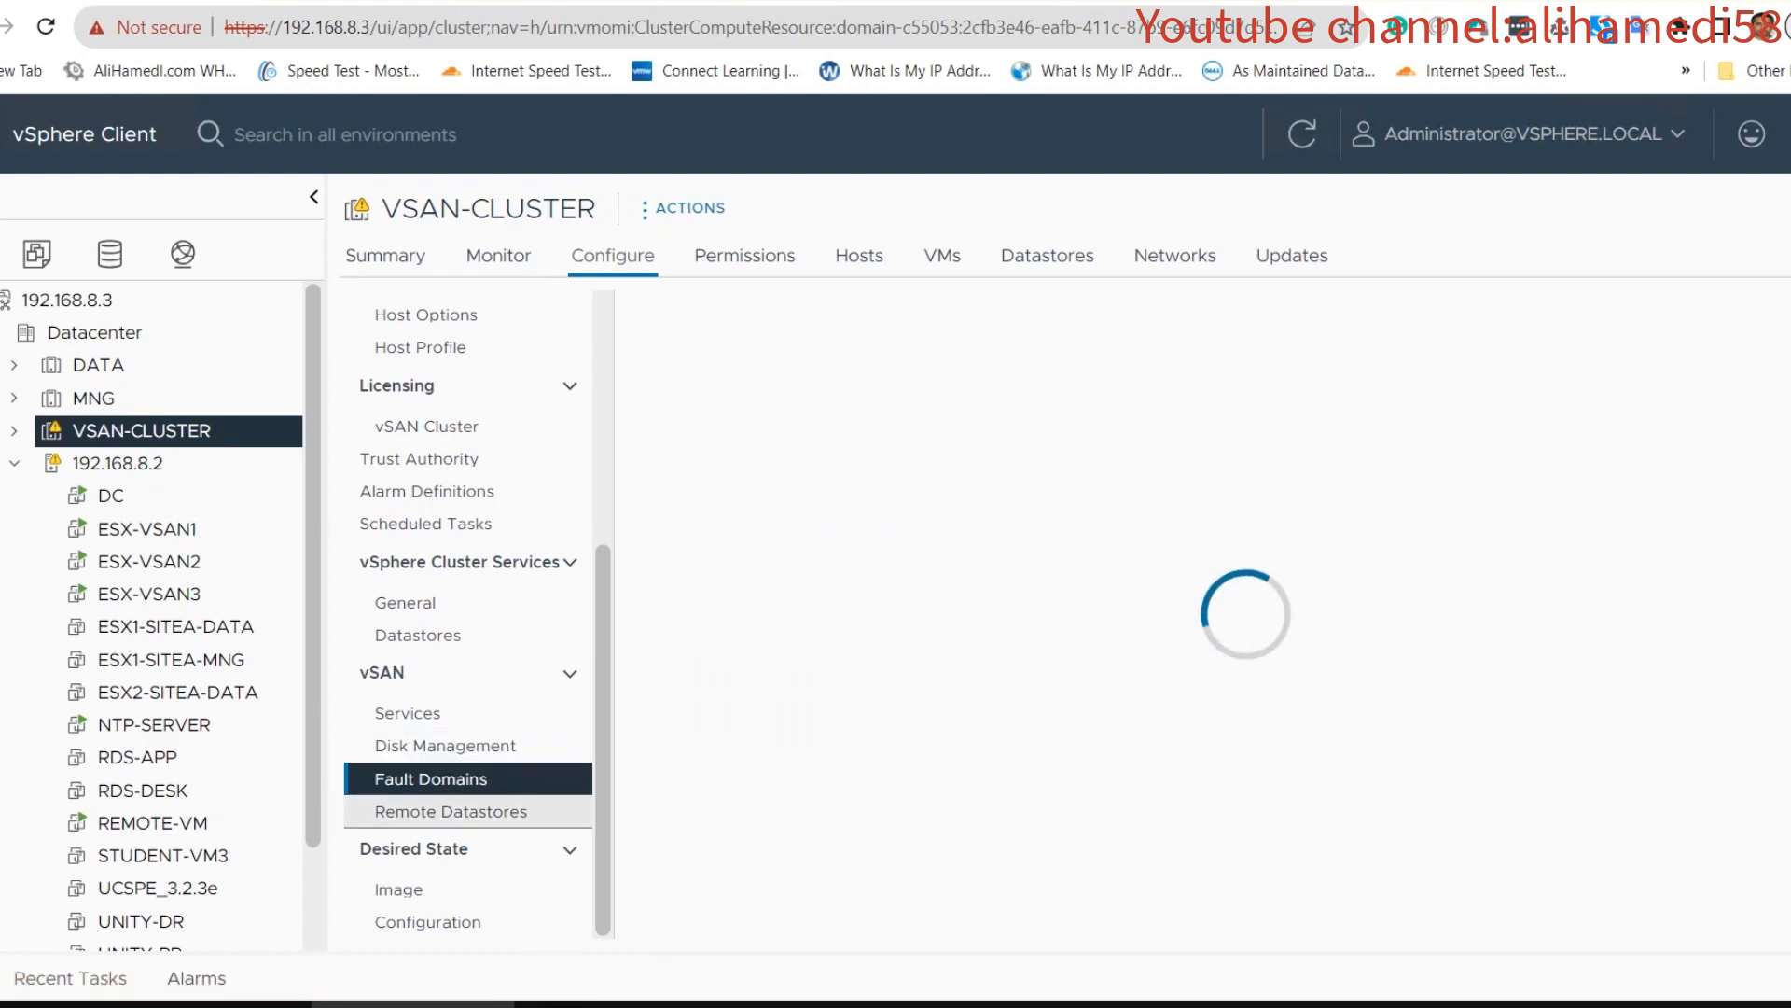
pyautogui.click(451, 812)
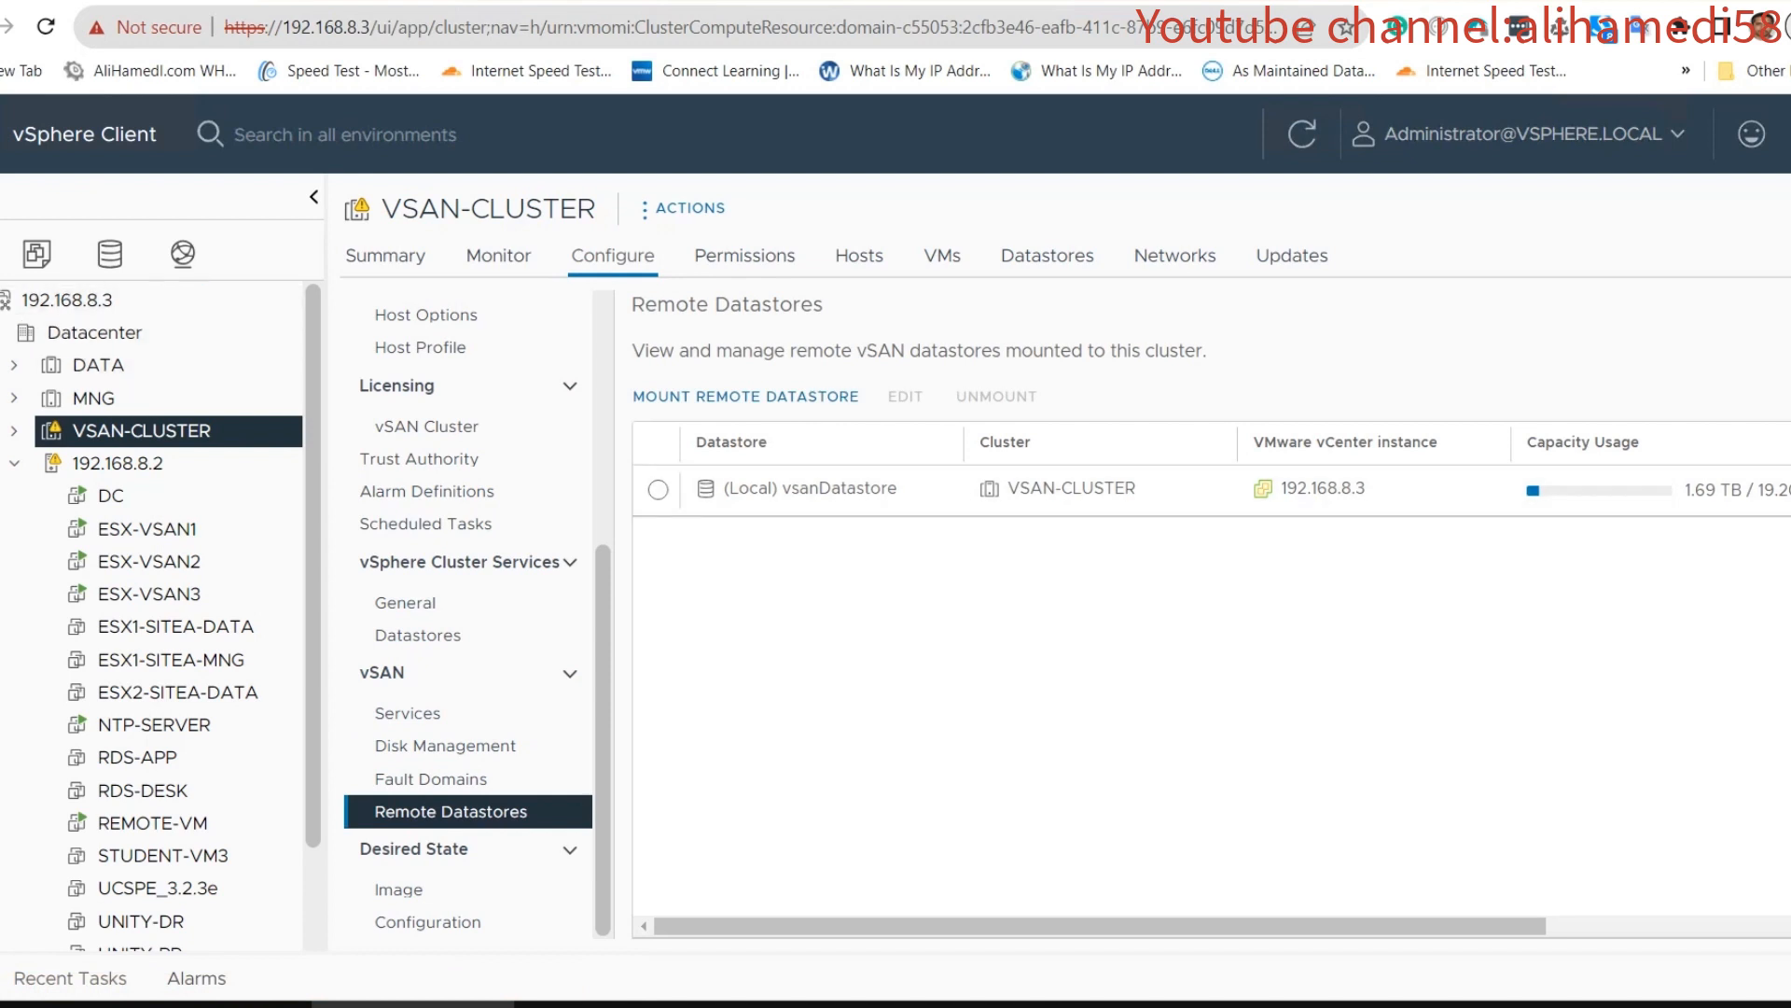
# Check the files and the capacity summary of vsanDatastore, and return to VSAN-CLUSTER in the host inventory.
pyautogui.click(110, 254)
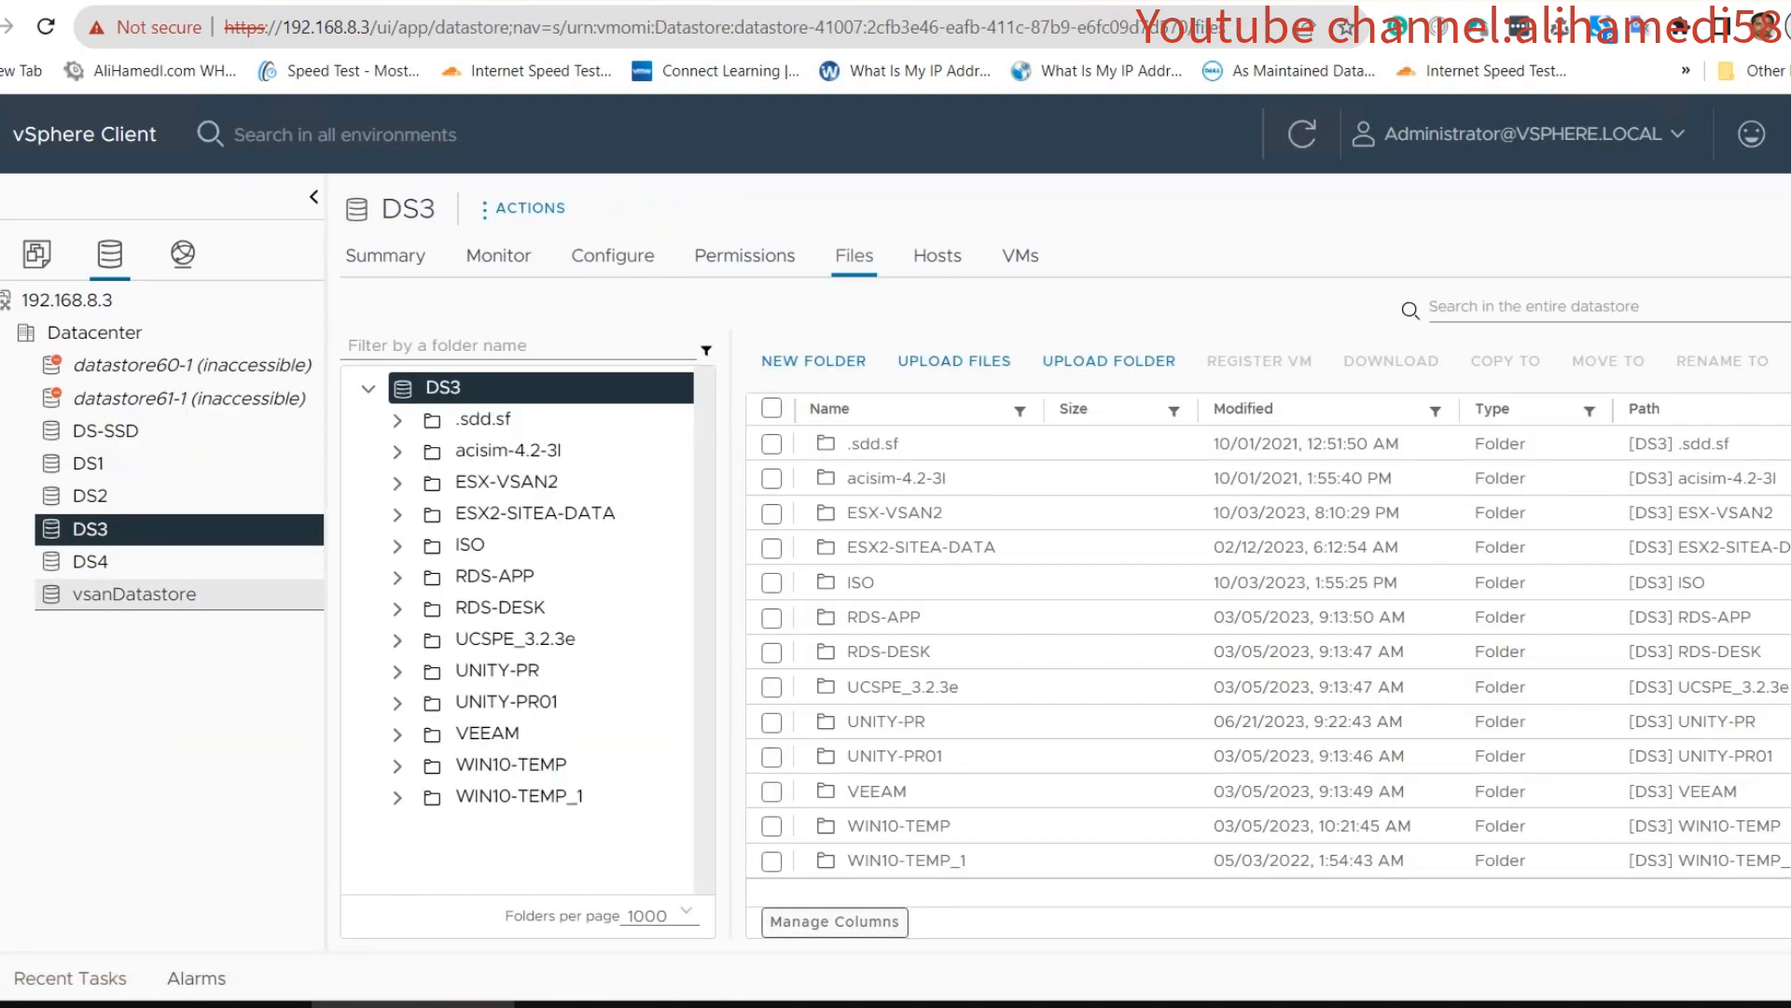
pyautogui.click(134, 594)
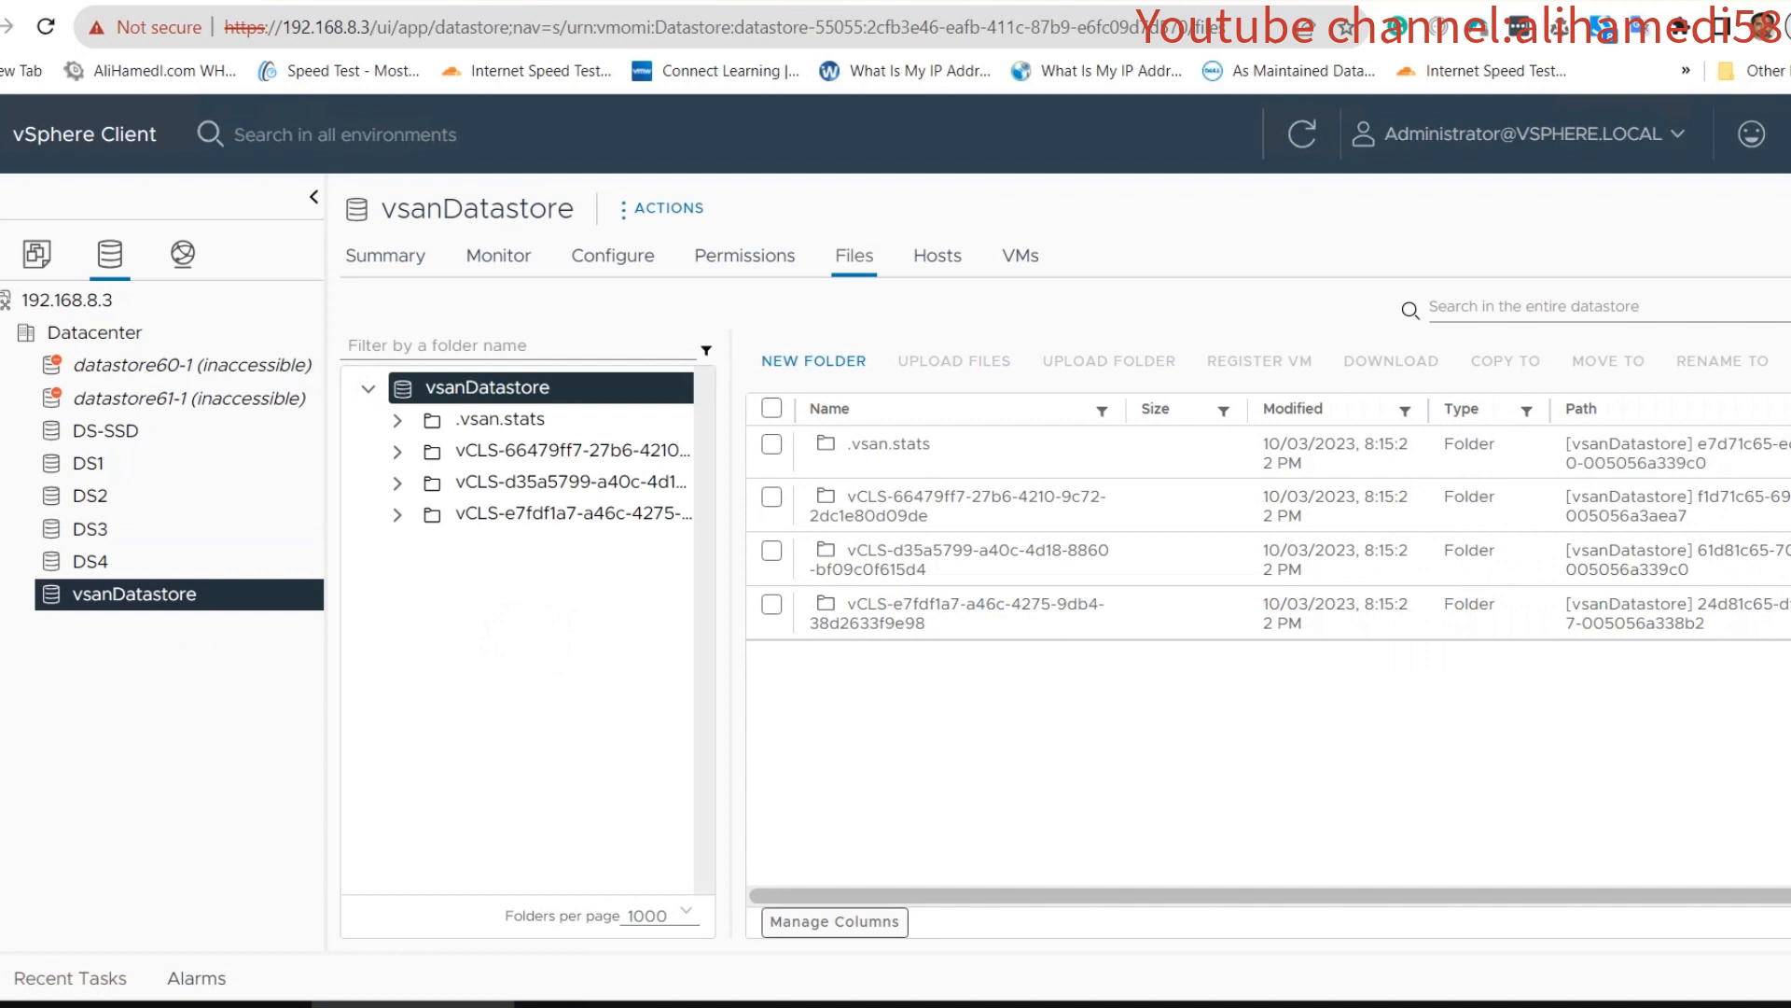
pyautogui.click(385, 255)
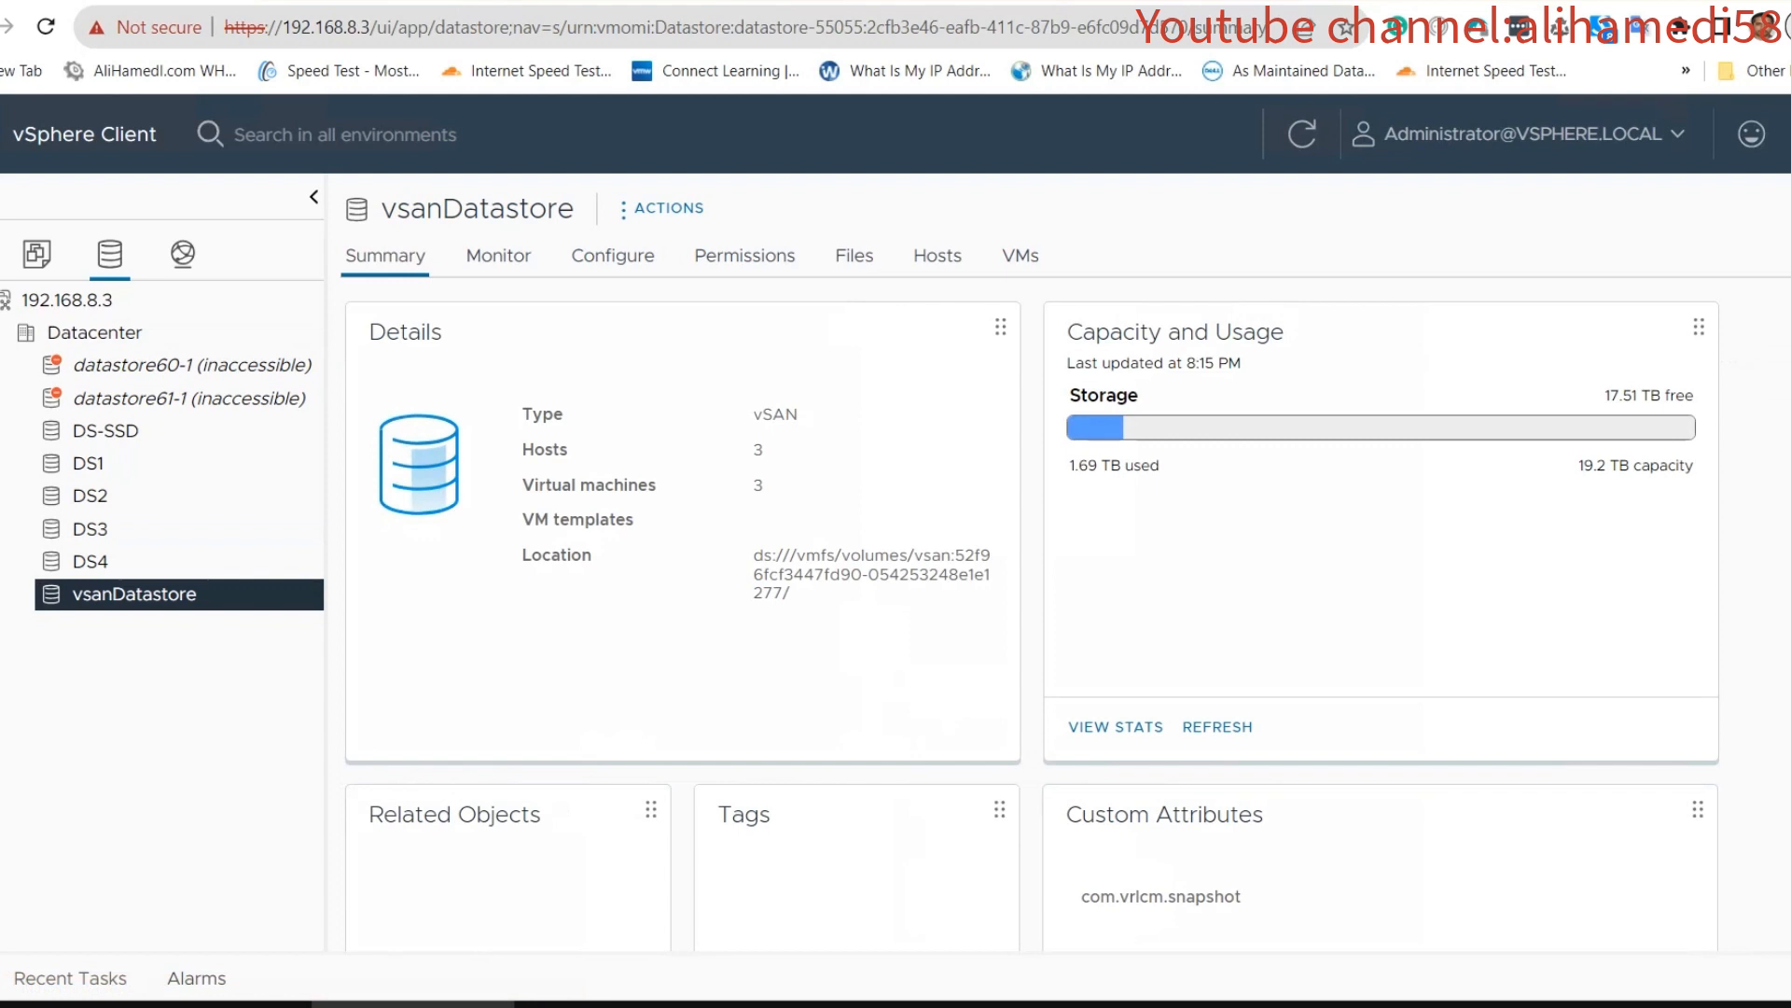
pyautogui.click(37, 254)
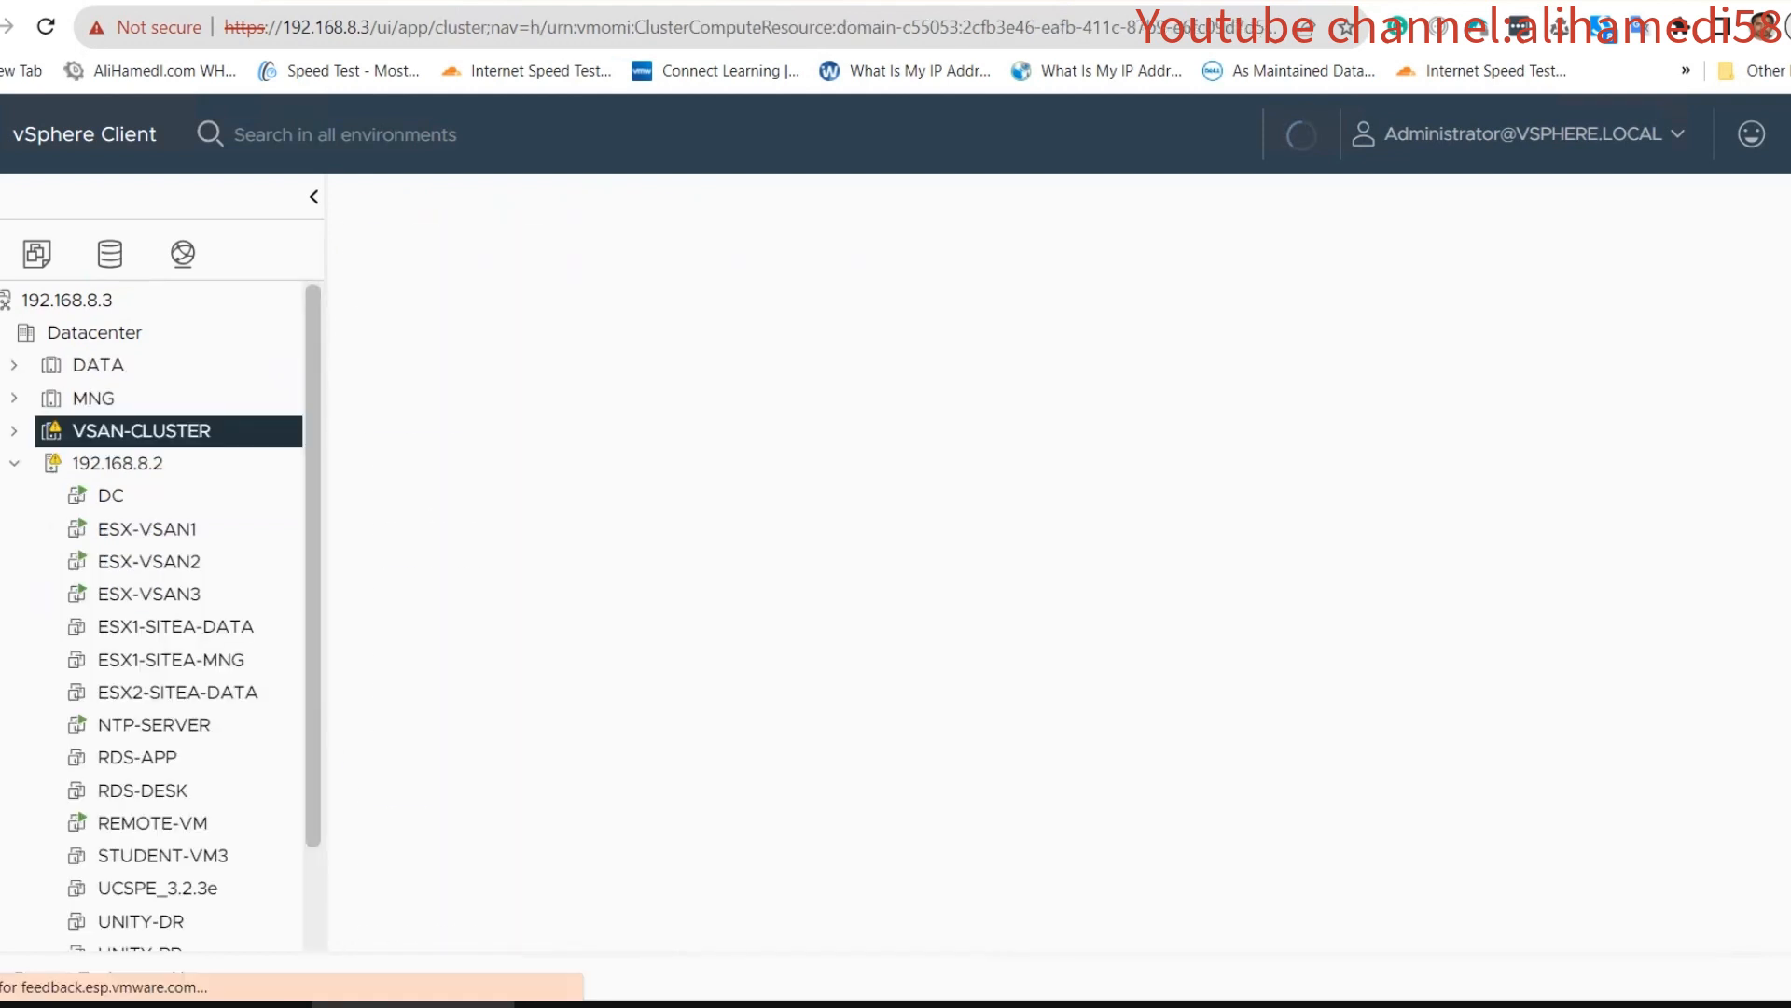